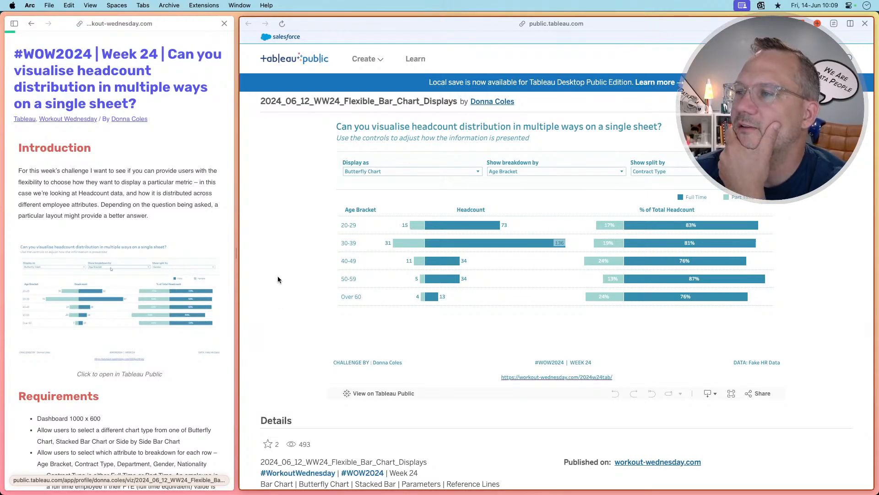
Preview the reference dashboard's chart as a Stacked Bar Chart and as a Side By Side Bar Chart
{"action": "mouse_move", "coordinate": [408, 239]}
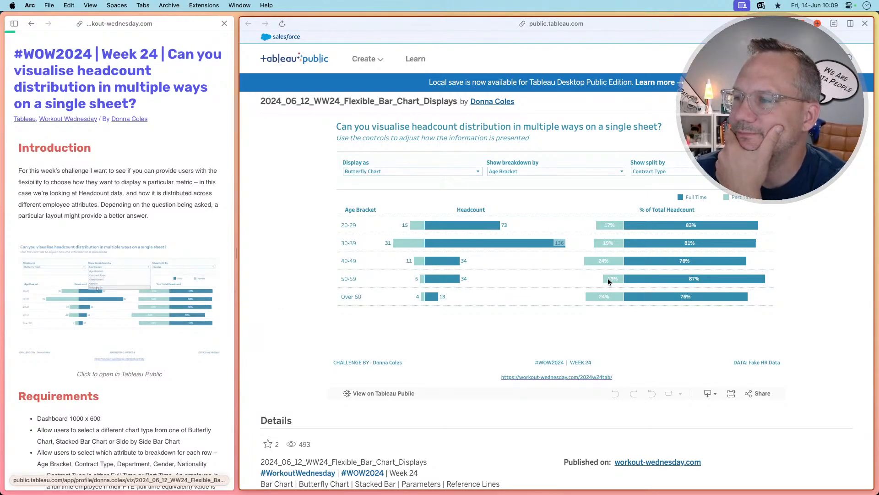
{"action": "mouse_move", "coordinate": [612, 279]}
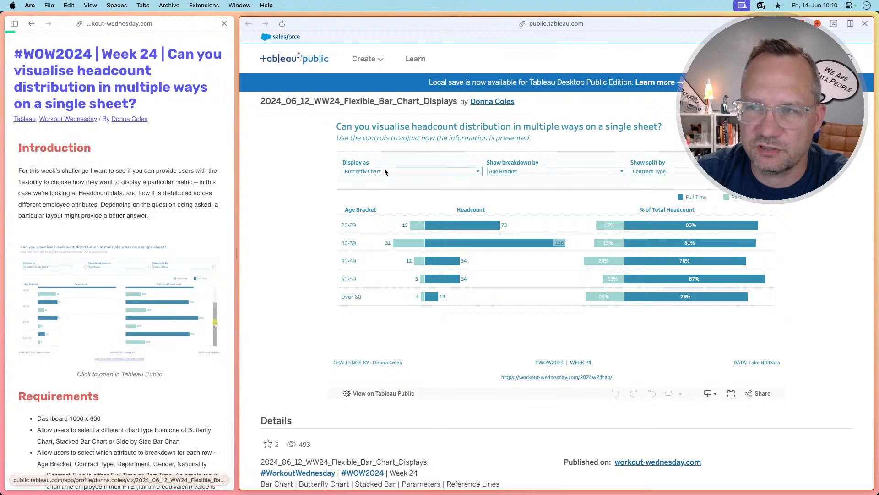
{"action": "left_click", "coordinate": [406, 171]}
{"action": "left_click", "coordinate": [403, 180]}
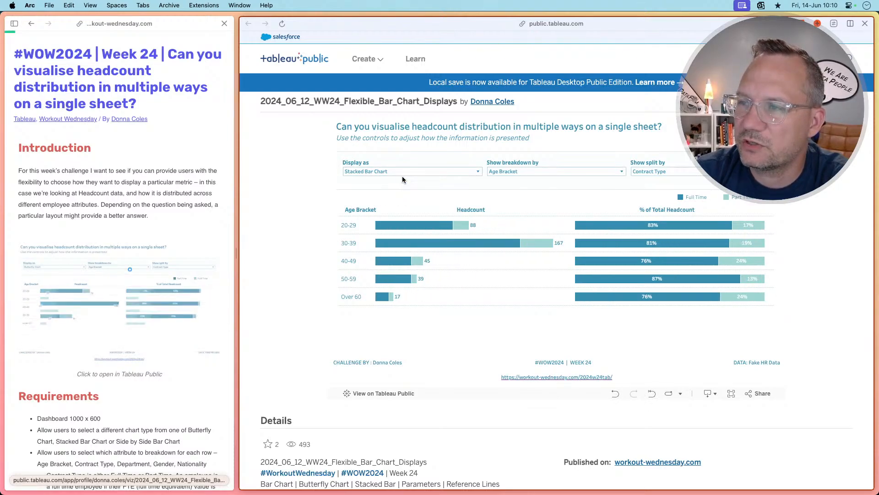
{"action": "left_click", "coordinate": [405, 172]}
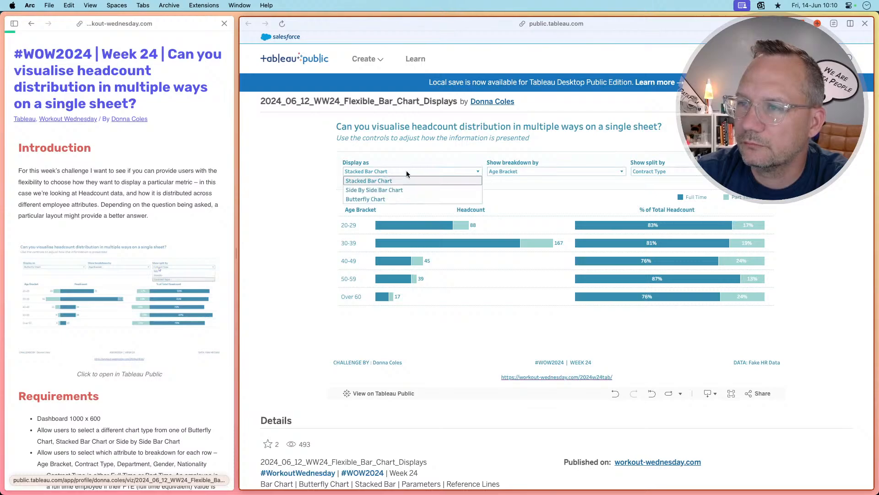
{"action": "left_click", "coordinate": [402, 187]}
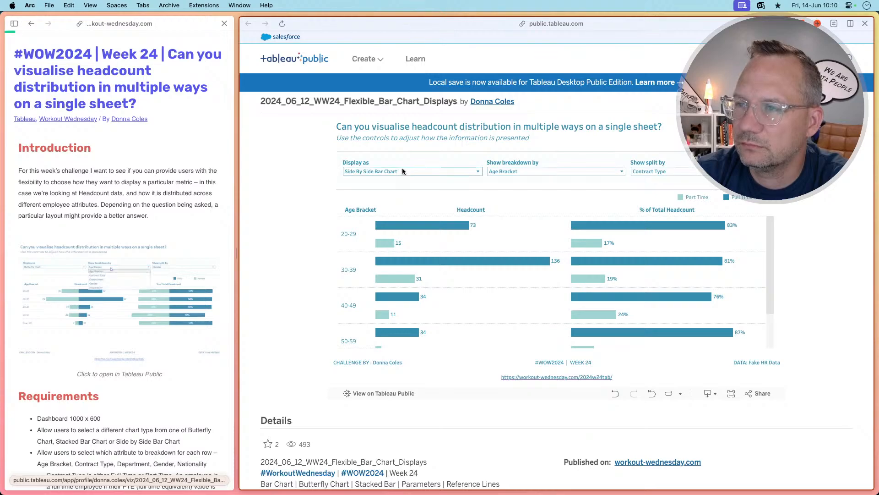
{"action": "left_click", "coordinate": [402, 170]}
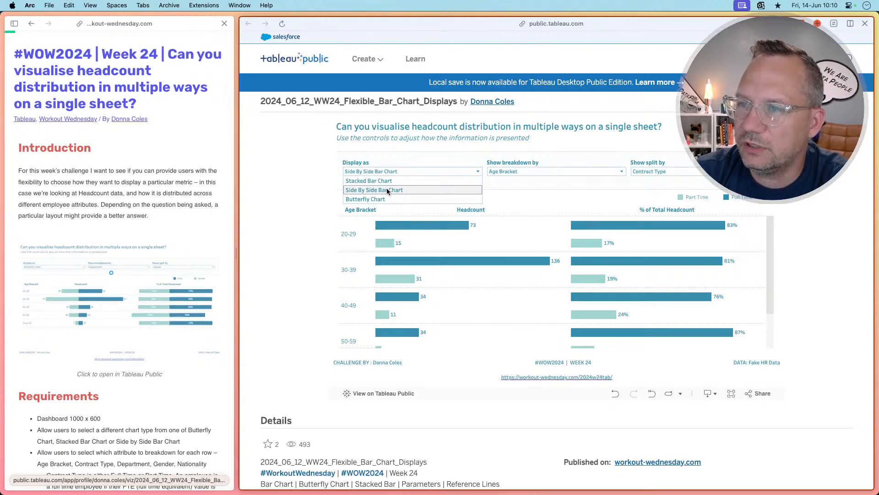
{"action": "left_click", "coordinate": [323, 192]}
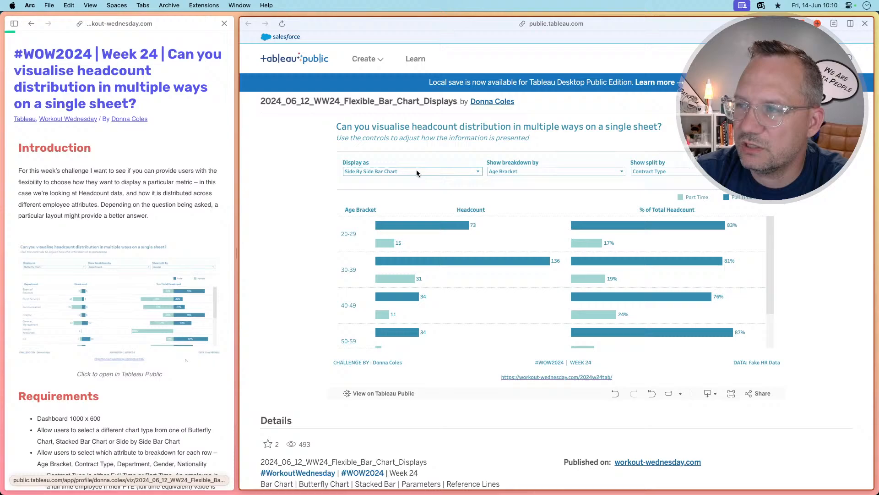
View the dashboard's headcount broken down by Contract Type and split by Gender
{"action": "left_click", "coordinate": [575, 171]}
{"action": "left_click", "coordinate": [556, 188]}
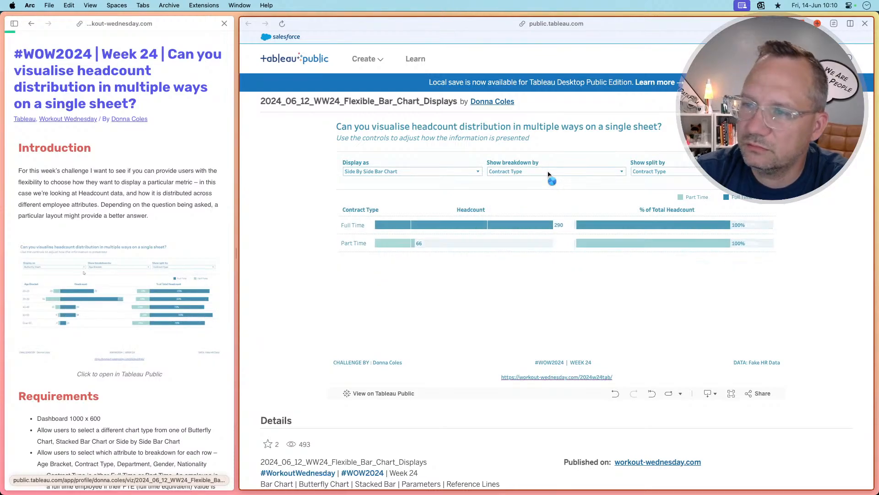
{"action": "left_click", "coordinate": [548, 171]}
{"action": "left_click", "coordinate": [573, 170]}
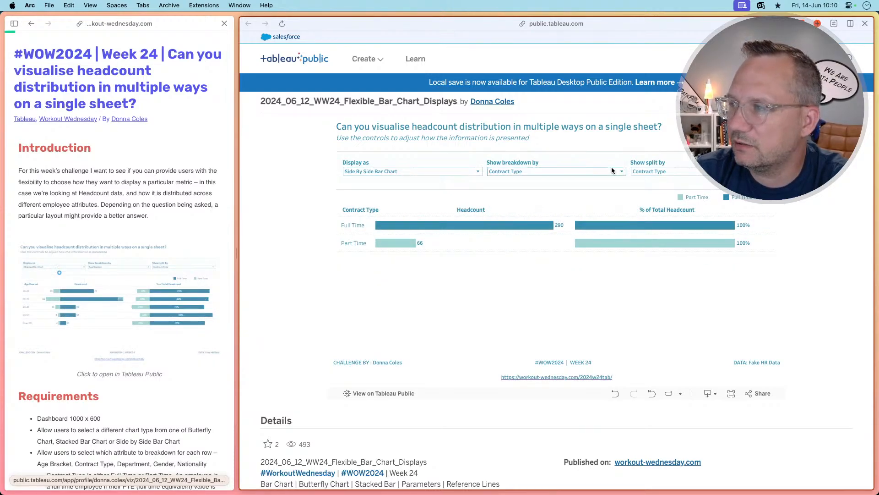
{"action": "left_click", "coordinate": [670, 171]}
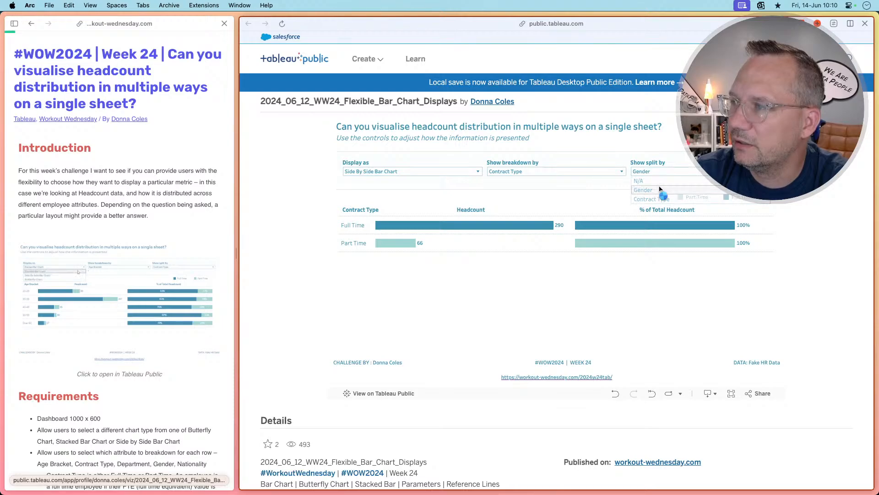
{"action": "left_click", "coordinate": [660, 190]}
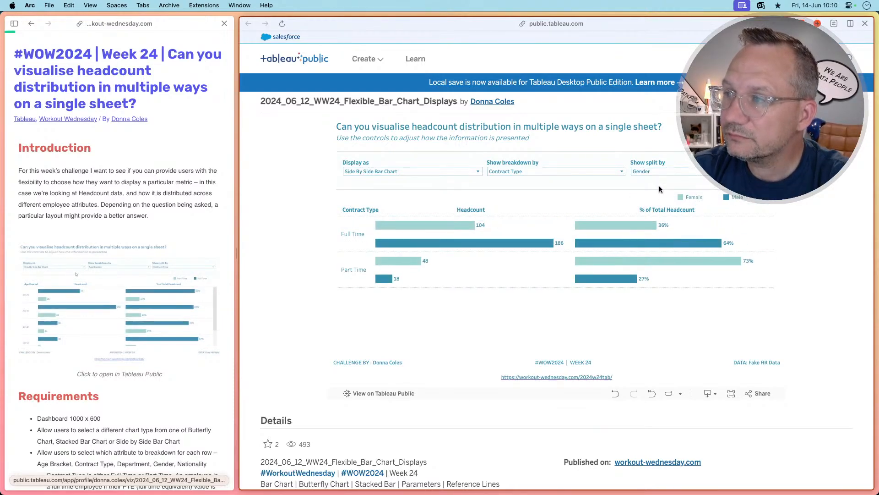
View the dashboard's headcount broken down by Age Bracket and split by Contract Type
{"action": "left_click", "coordinate": [578, 172]}
{"action": "left_click", "coordinate": [565, 180]}
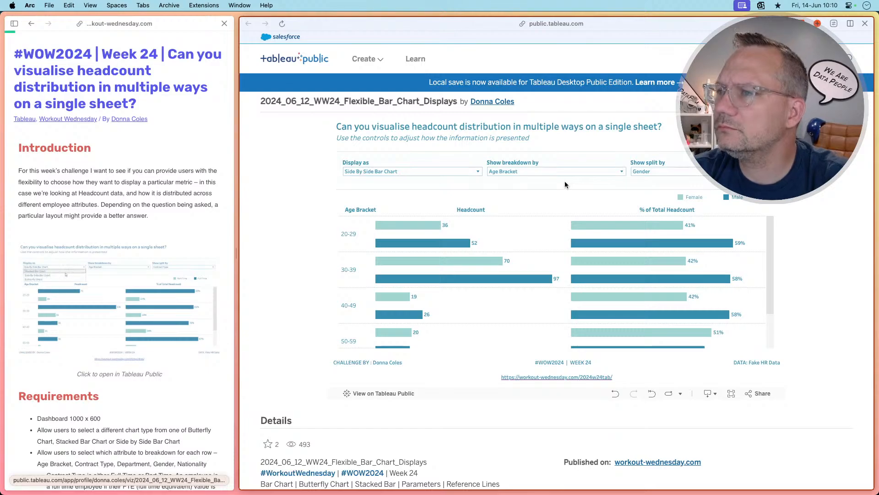
{"action": "left_click", "coordinate": [566, 173]}
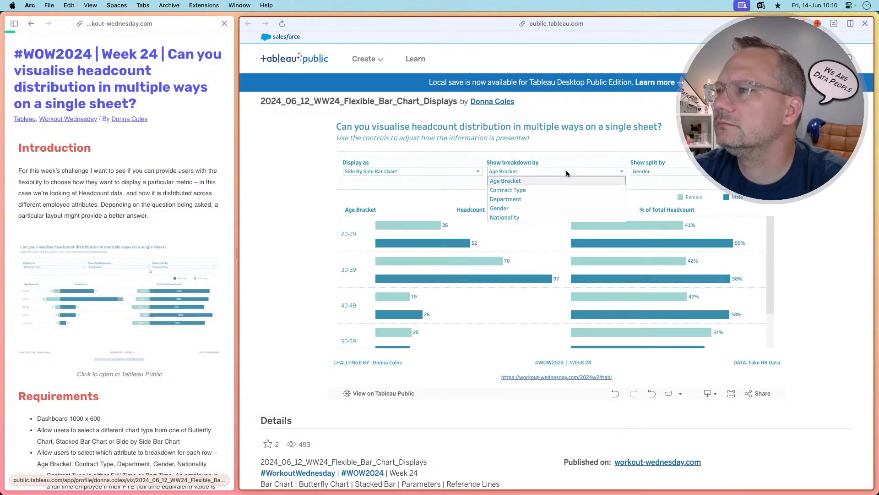
{"action": "left_click", "coordinate": [566, 170]}
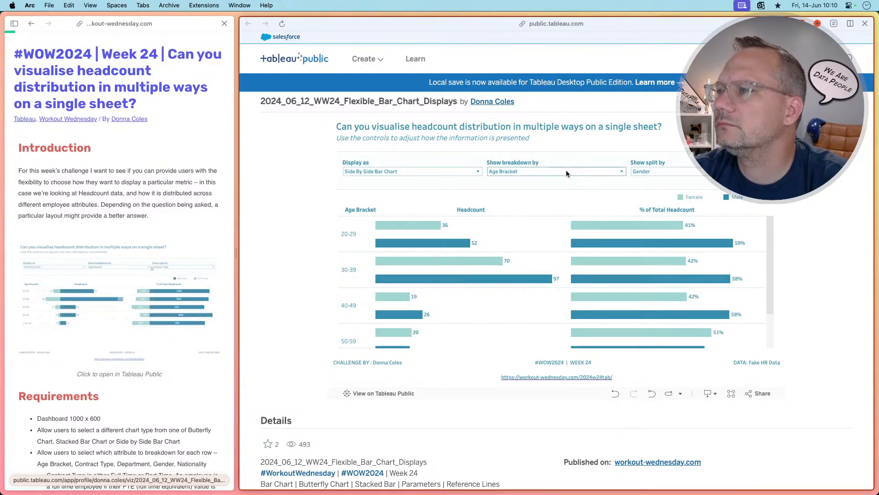
{"action": "left_click", "coordinate": [684, 172]}
{"action": "left_click", "coordinate": [668, 199]}
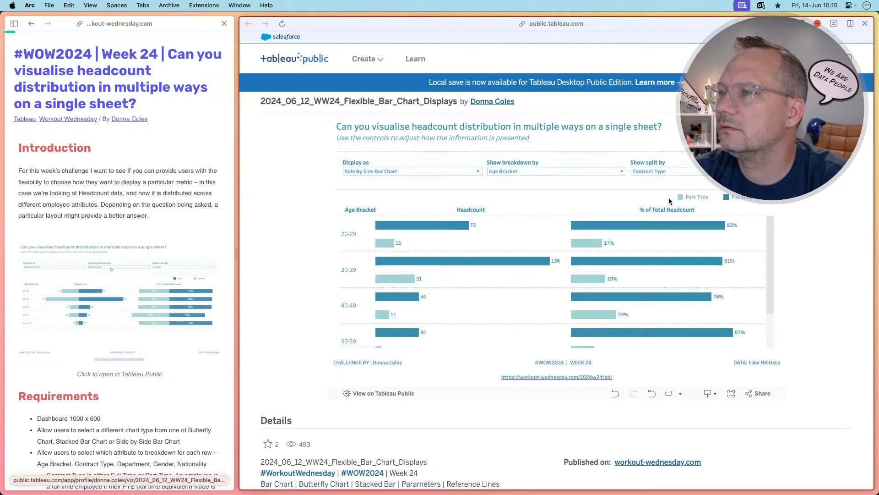
View the headcount broken down by Nationality as a Butterfly Chart and highlight Bulgaria's percentage bar
{"action": "left_click", "coordinate": [548, 171]}
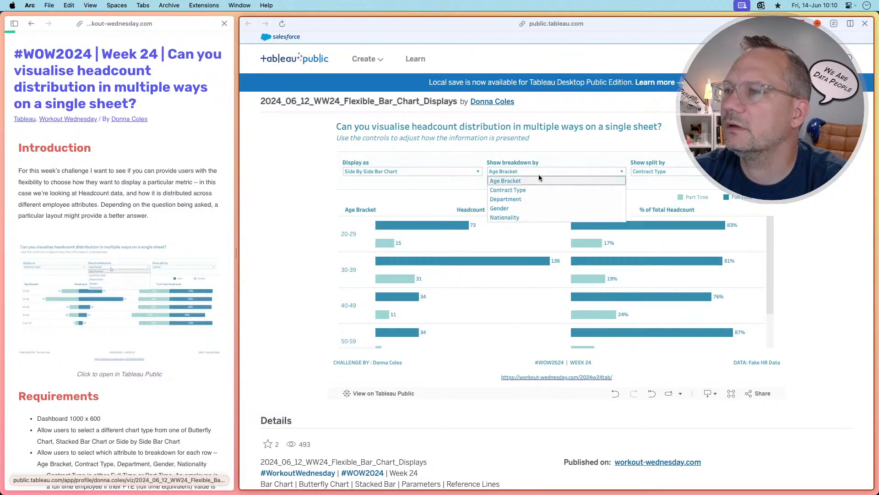
{"action": "left_click", "coordinate": [507, 217]}
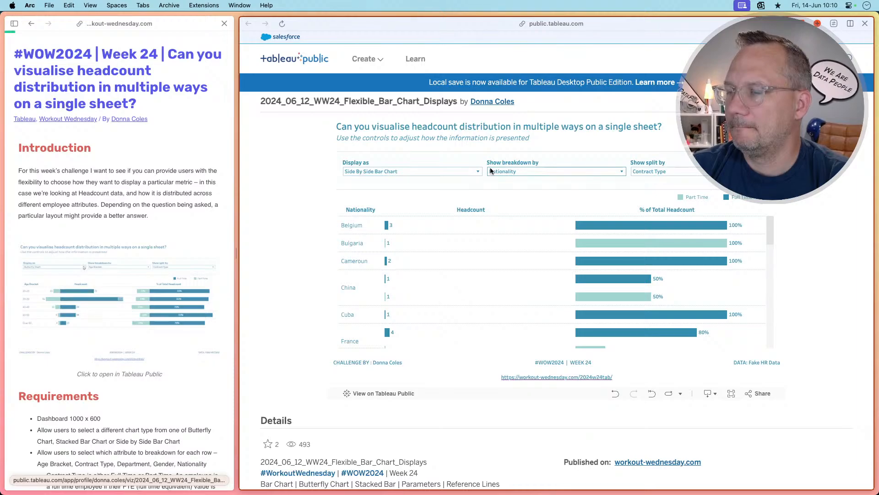
{"action": "left_click", "coordinate": [462, 169]}
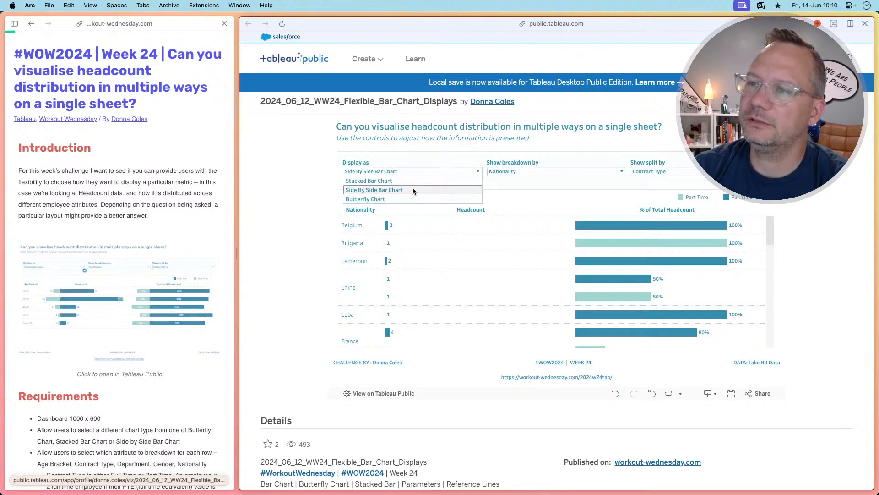
{"action": "left_click", "coordinate": [395, 200]}
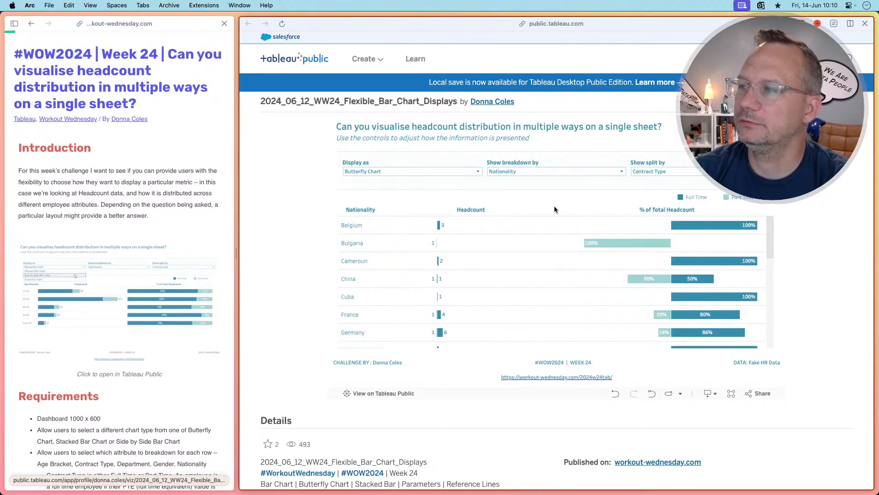
{"action": "left_click", "coordinate": [645, 247]}
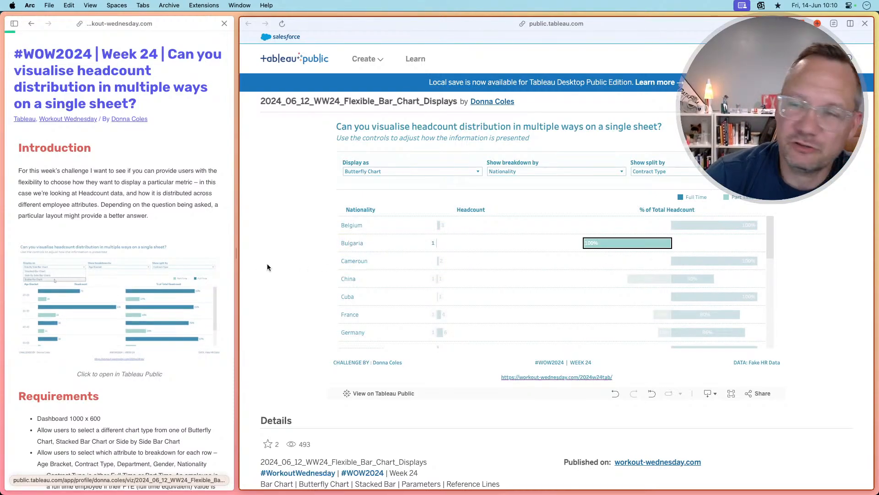
Switch to the blank Tableau Public workbook and maximize its window
{"action": "mouse_move", "coordinate": [382, 493]}
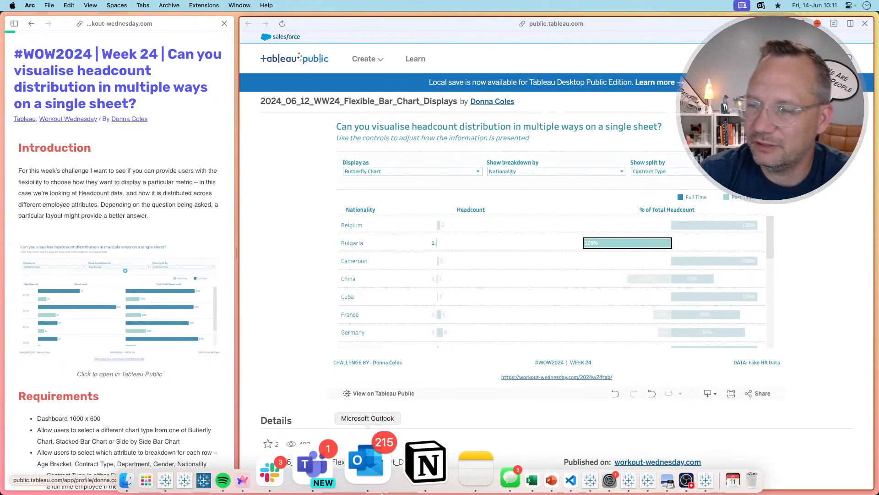
{"action": "left_click", "coordinate": [628, 473]}
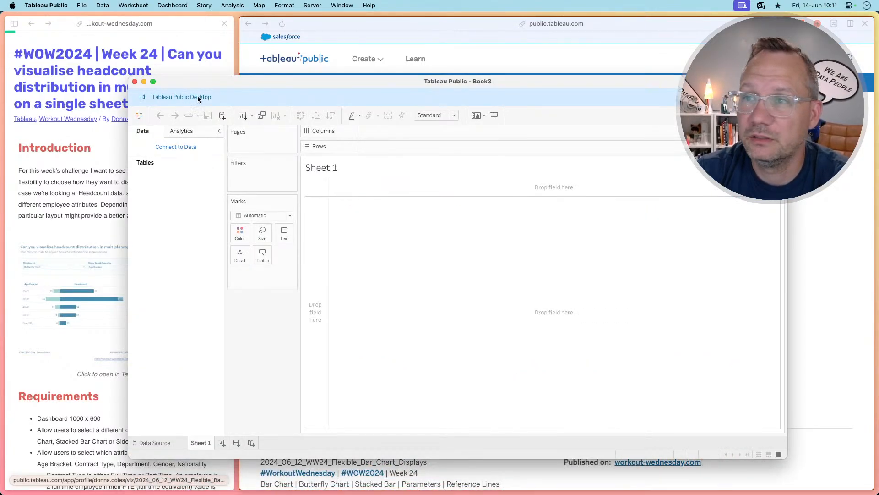
{"action": "double_click", "coordinate": [421, 79]}
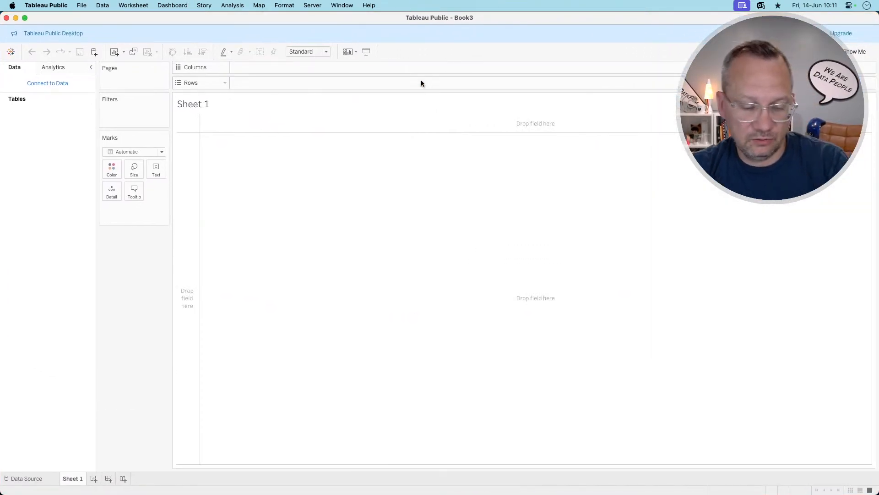
Switch to Arc, open the HR Employee Data dataset linked on the challenge page, and download it as a CSV file
{"action": "key", "text": "super+Tab"}
{"action": "scroll", "coordinate": [171, 321], "scroll_direction": "down", "scroll_amount": 10}
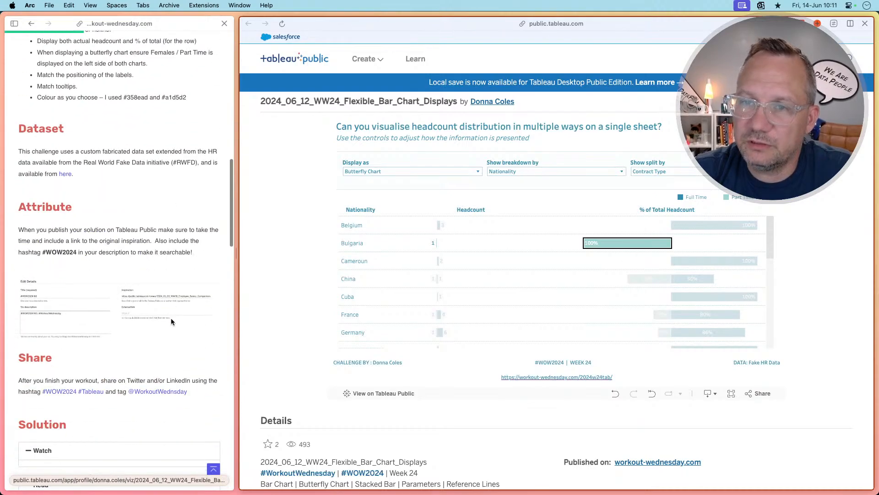
{"action": "left_click", "coordinate": [67, 173]}
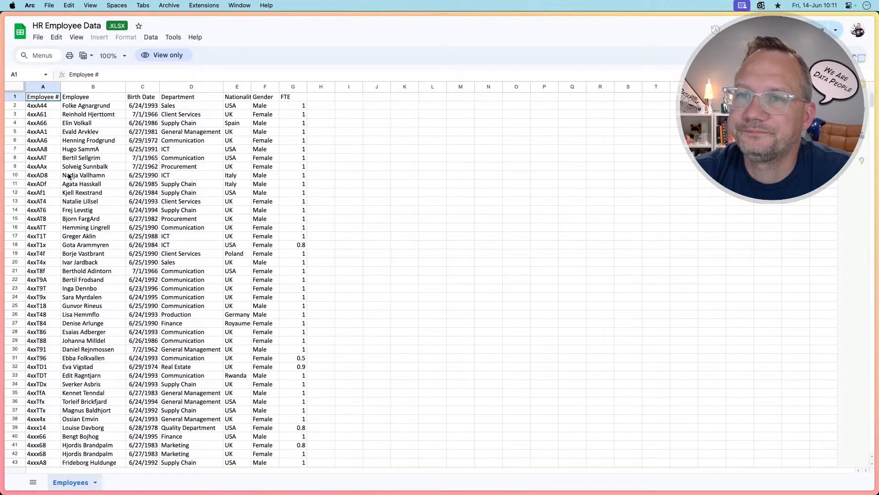
{"action": "left_click", "coordinate": [39, 40]}
{"action": "mouse_move", "coordinate": [71, 165]}
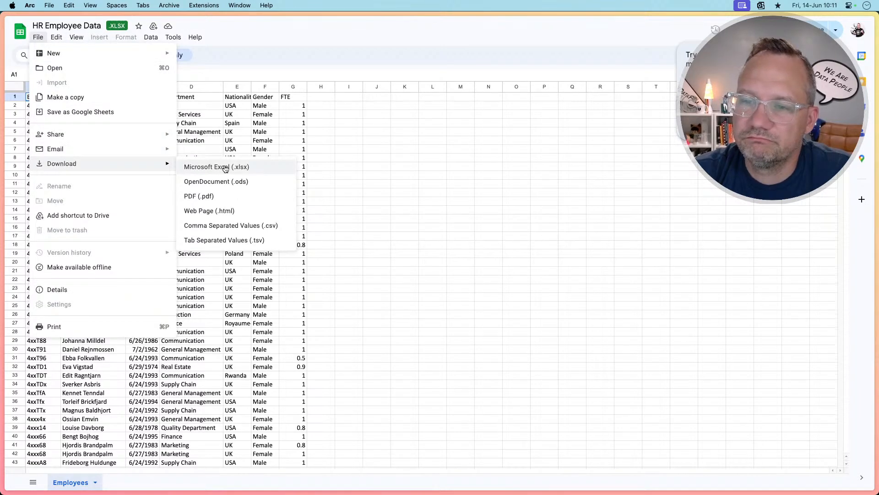
{"action": "left_click", "coordinate": [216, 226]}
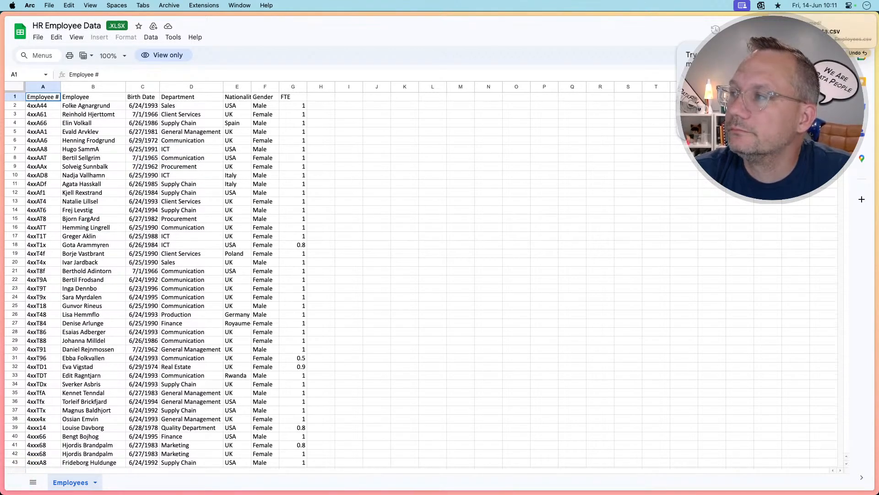
{"action": "left_click", "coordinate": [801, 126]}
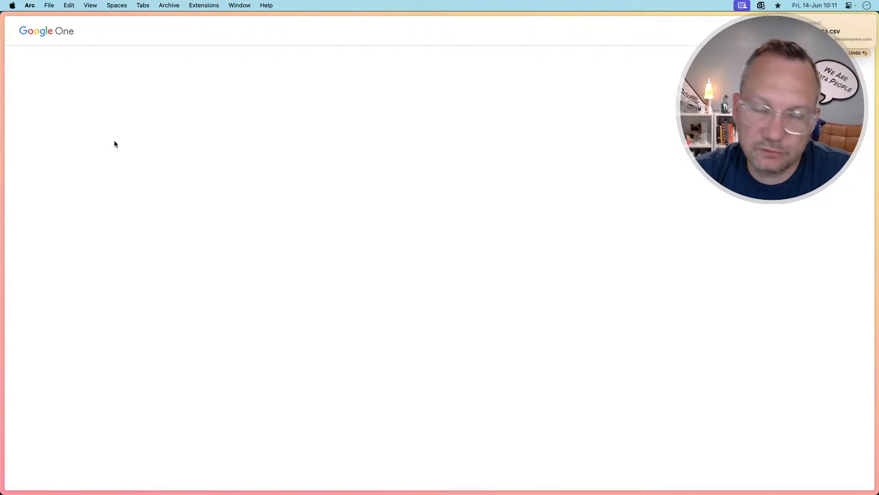
{"action": "mouse_move", "coordinate": [2, 183]}
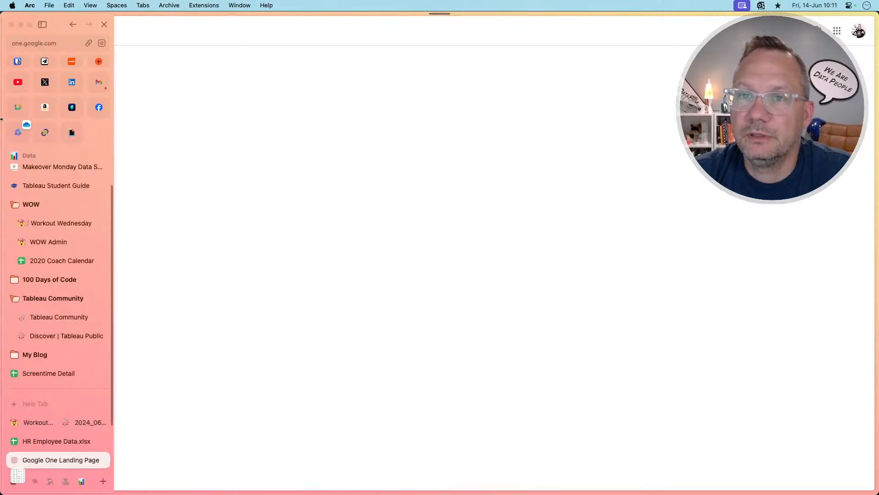
{"action": "left_click", "coordinate": [57, 224]}
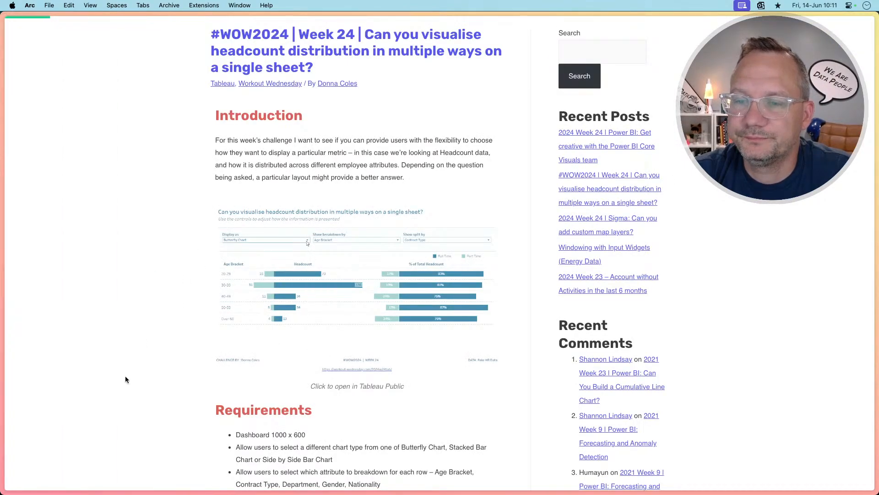
{"action": "key", "text": "super+Tab"}
{"action": "key", "text": "super+Tab"}
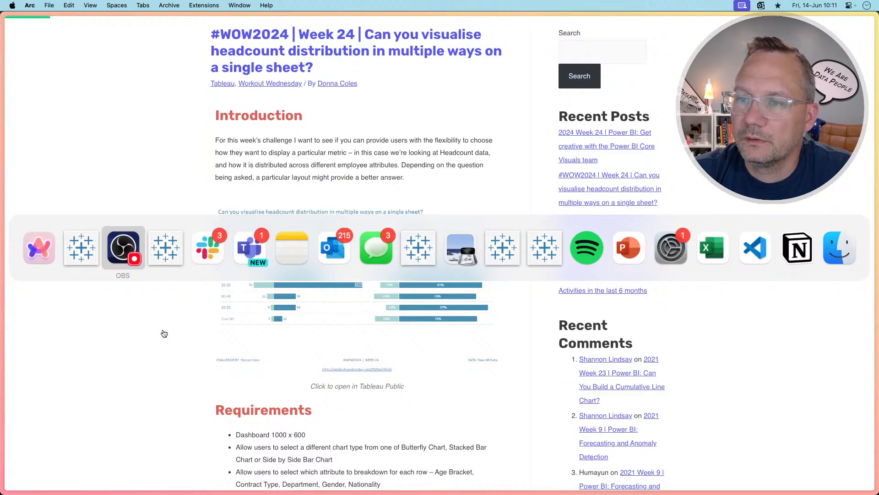
{"action": "key", "text": "super+shift+Tab"}
{"action": "key", "text": "super+shift+Tab"}
Return to the split view showing the challenge page beside the reference dashboard
{"action": "mouse_move", "coordinate": [1, 327]}
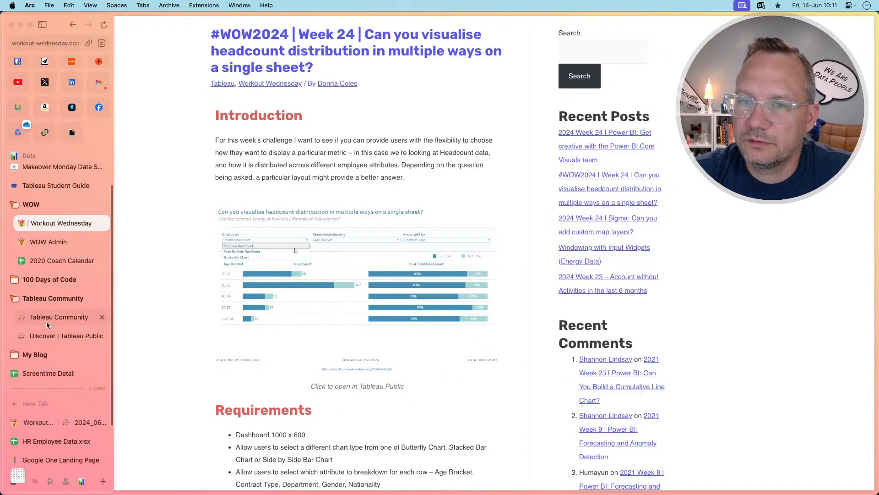
{"action": "scroll", "coordinate": [47, 329], "scroll_direction": "down", "scroll_amount": 3}
{"action": "left_click", "coordinate": [44, 367]}
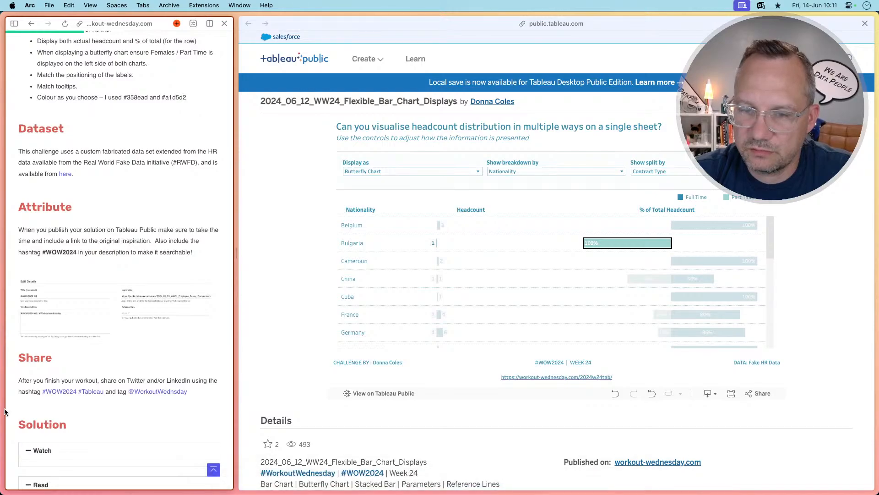
{"action": "mouse_move", "coordinate": [3, 412]}
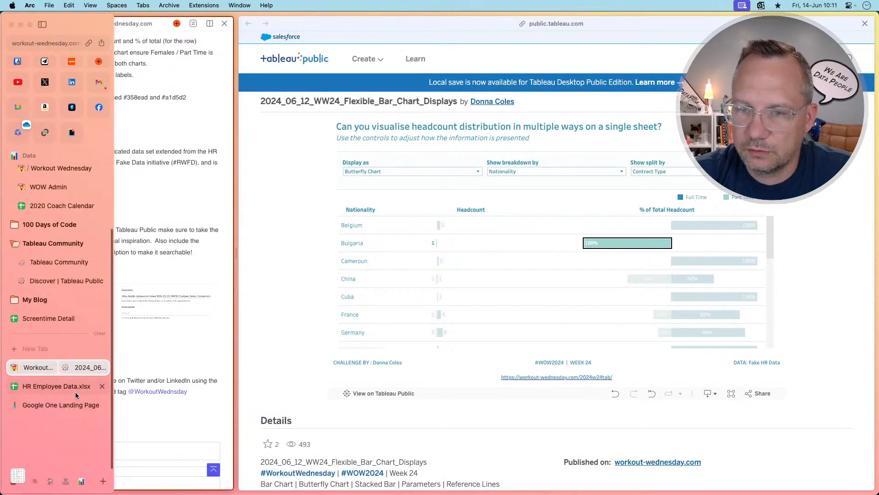
Switch to Tableau Public, connect to the HR Employee Data.csv text file in Downloads, and open Sheet 1
{"action": "key", "text": "super+Tab"}
{"action": "key", "text": "super+Tab"}
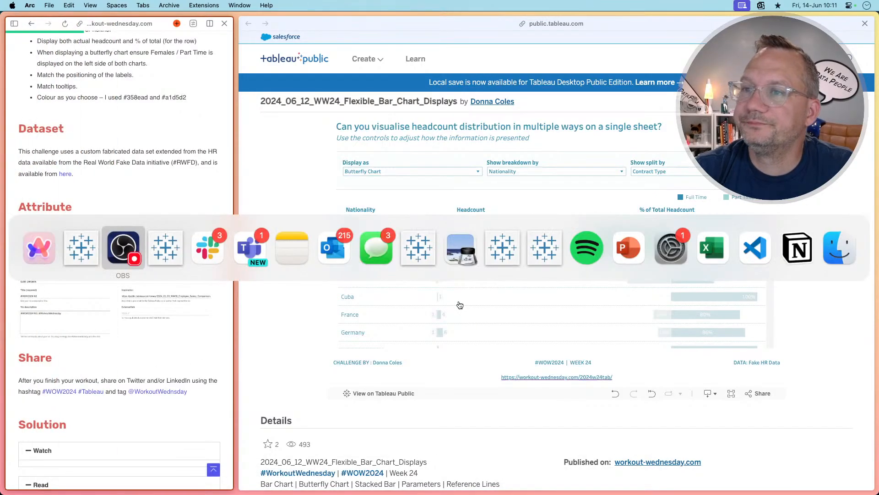
{"action": "key", "text": "super+shift+Tab"}
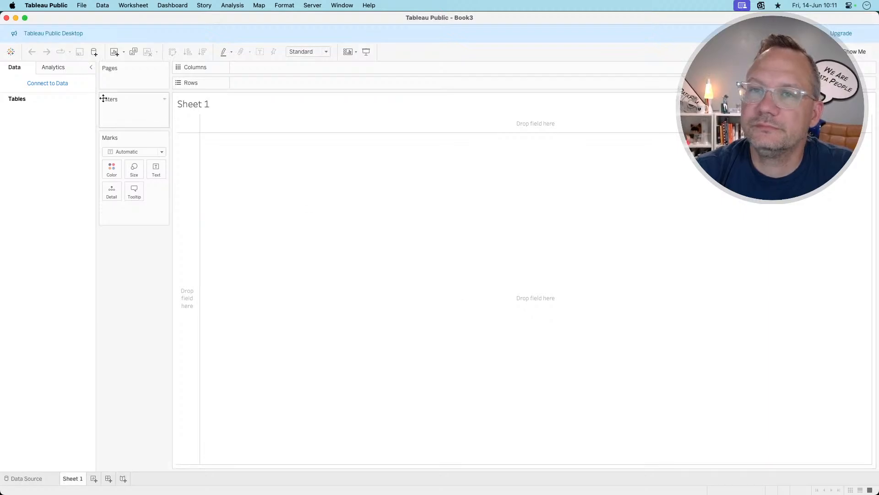
{"action": "left_click", "coordinate": [49, 85]}
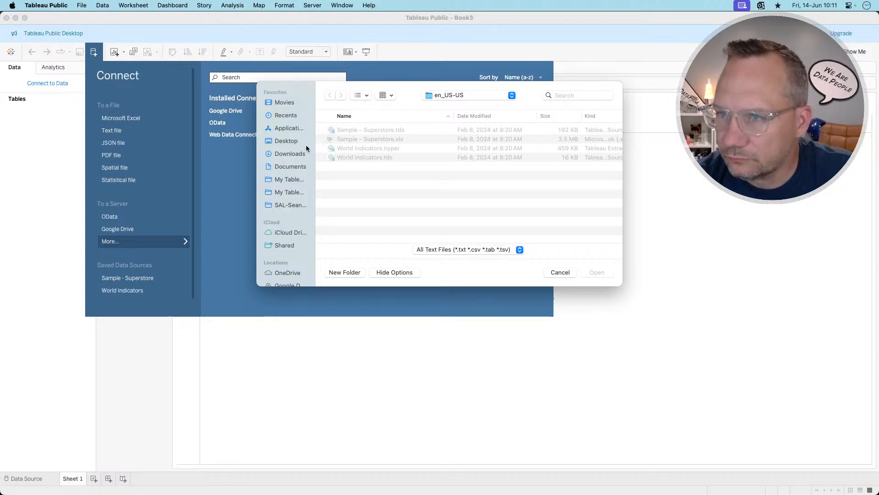
{"action": "left_click", "coordinate": [286, 152]}
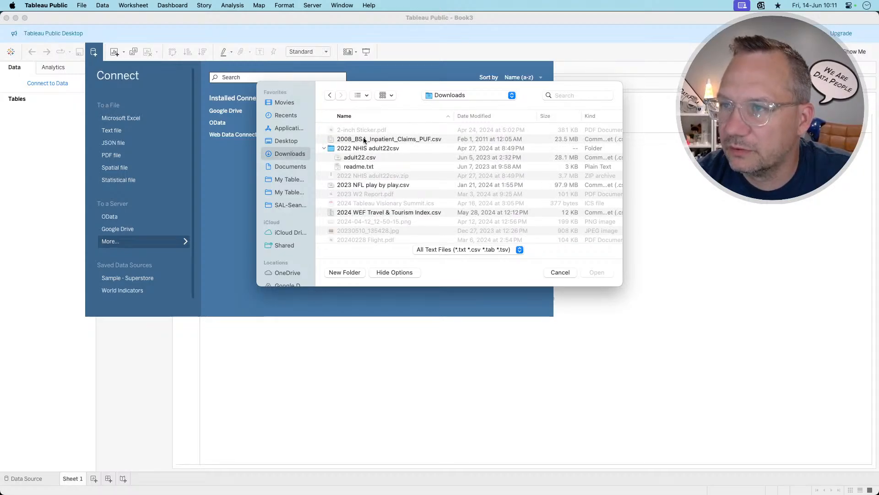
{"action": "left_click", "coordinate": [511, 115]}
{"action": "double_click", "coordinate": [394, 130]}
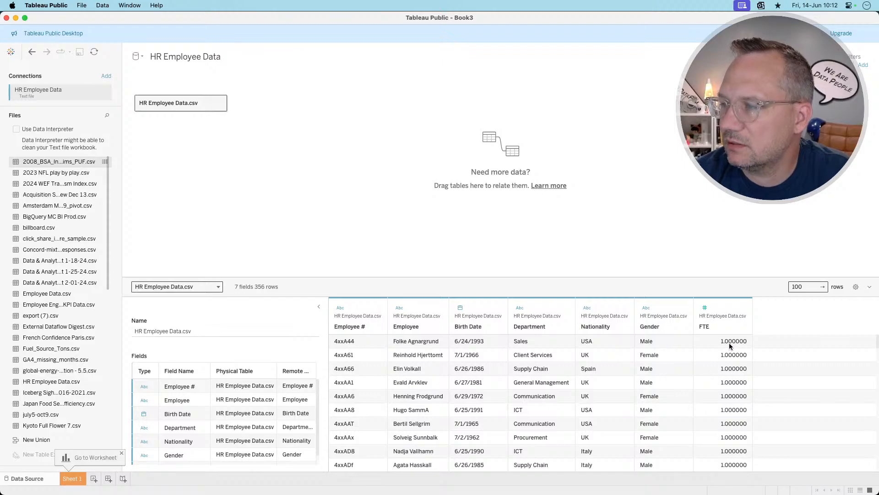
{"action": "left_click", "coordinate": [71, 479]}
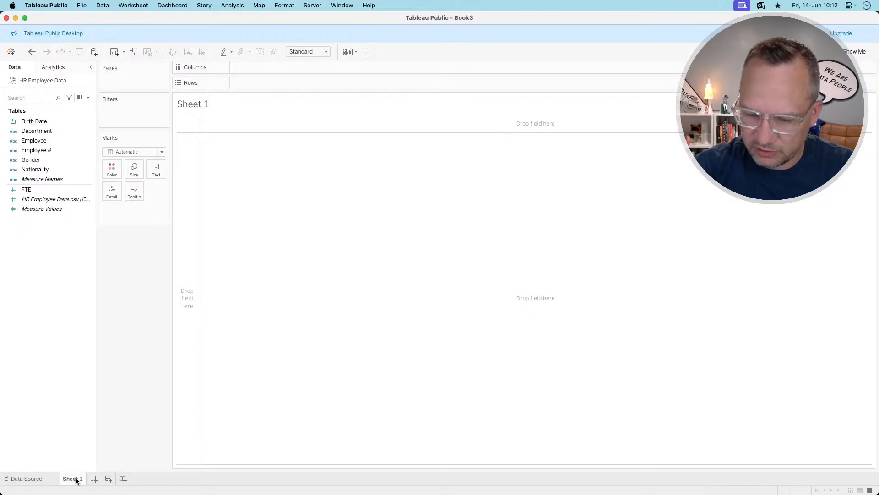
Start a new parameter in the workbook with the Float data type and a list of allowable values
{"action": "key", "text": "super+Tab"}
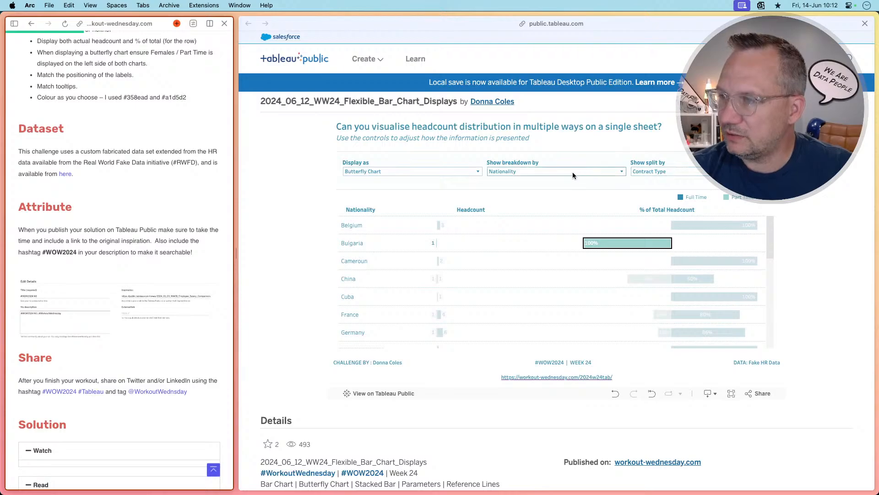
{"action": "key", "text": "super+Tab"}
{"action": "right_click", "coordinate": [18, 301]}
{"action": "left_click", "coordinate": [37, 313]}
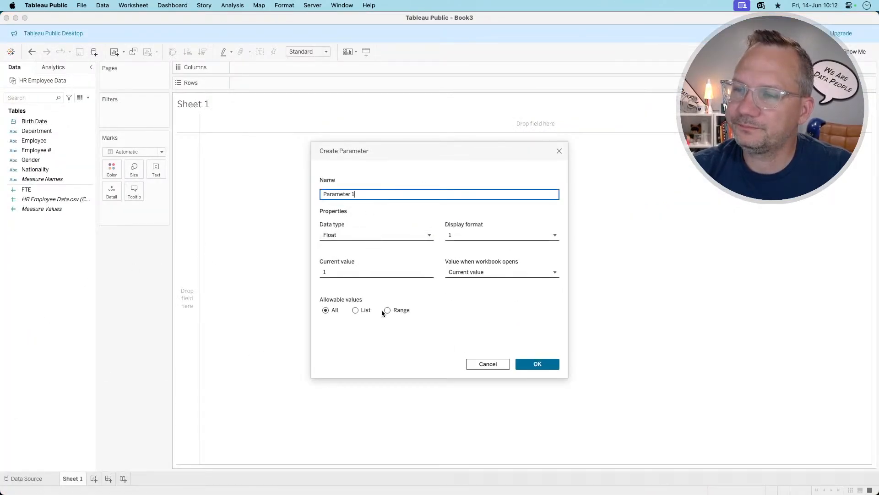
{"action": "left_click", "coordinate": [357, 310]}
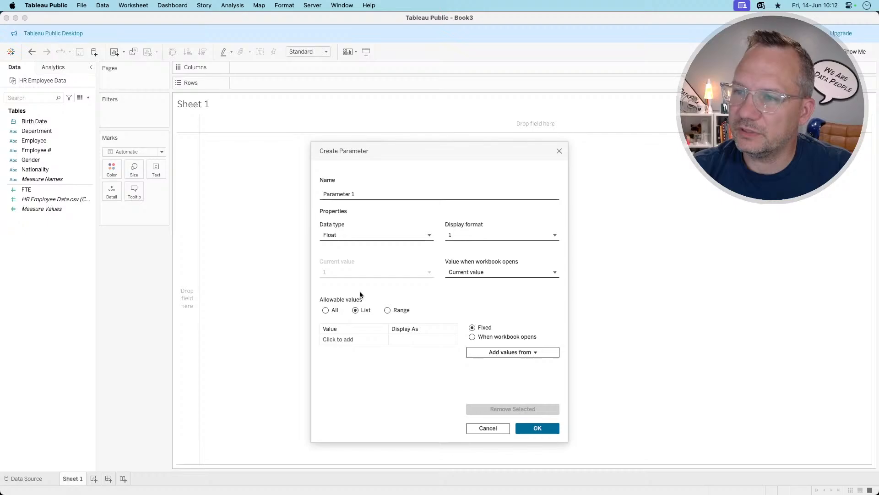
{"action": "left_click", "coordinate": [363, 195]}
{"action": "left_click", "coordinate": [339, 236]}
{"action": "left_click", "coordinate": [324, 245]}
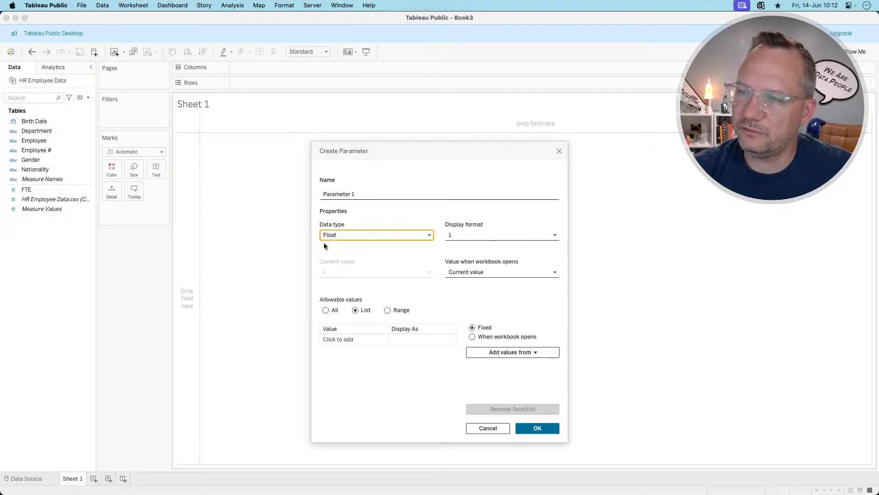
Name the new parameter Breakdown
{"action": "double_click", "coordinate": [359, 193]}
{"action": "triple_click", "coordinate": [360, 193]}
{"action": "key", "text": "Tab"}
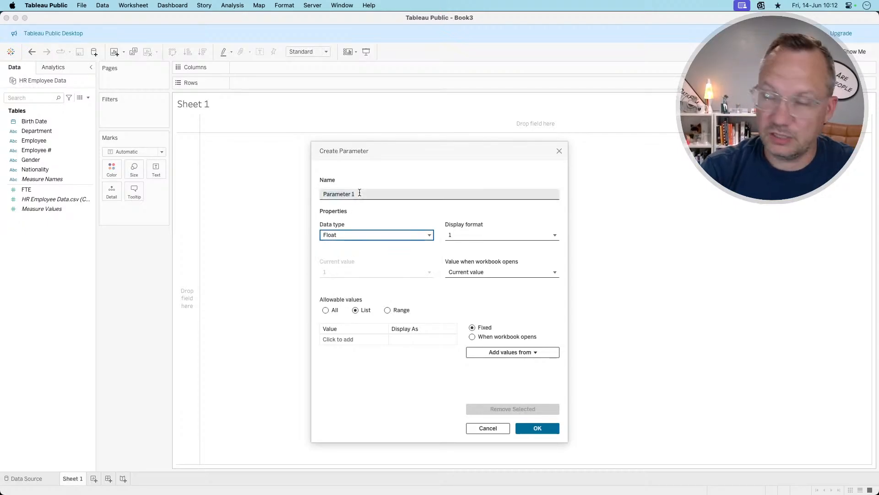
{"action": "key", "text": "super+Tab"}
{"action": "key", "text": "super+Tab"}
{"action": "key", "text": "super+shift+Tab"}
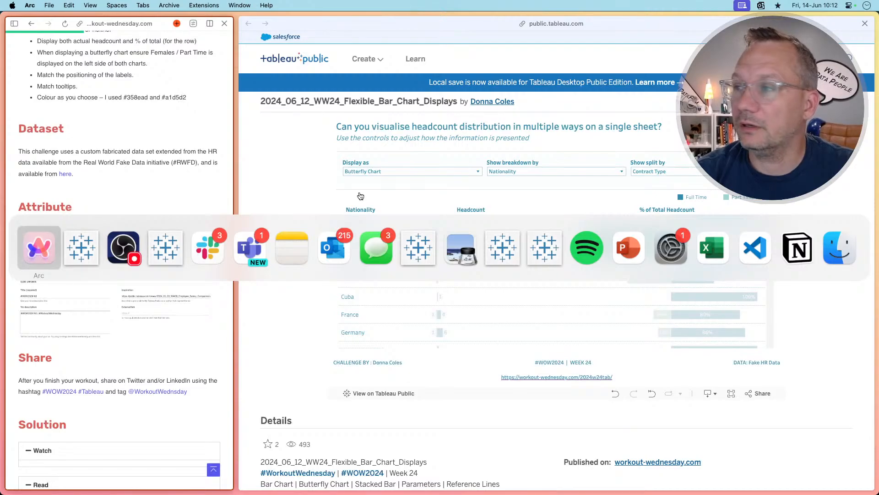
{"action": "key", "text": "super+Tab"}
{"action": "triple_click", "coordinate": [379, 191]}
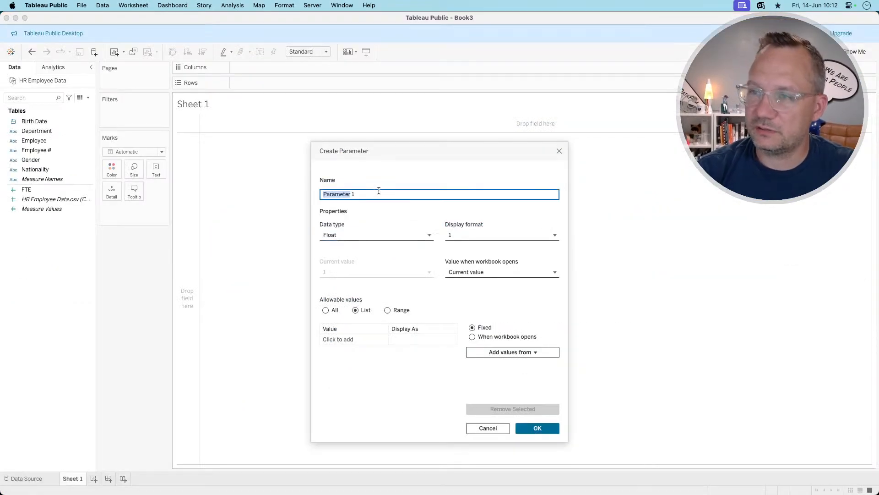
{"action": "type", "text": "Brea"}
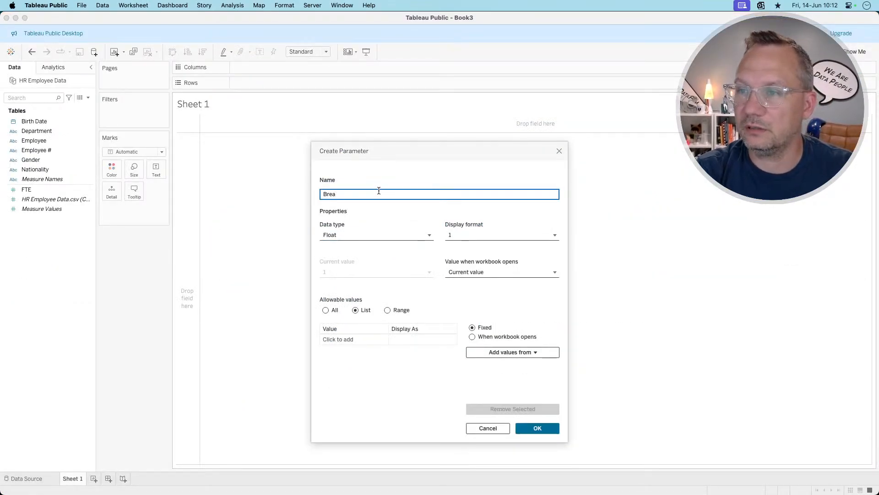
{"action": "type", "text": "kdown"}
{"action": "key", "text": "Tab"}
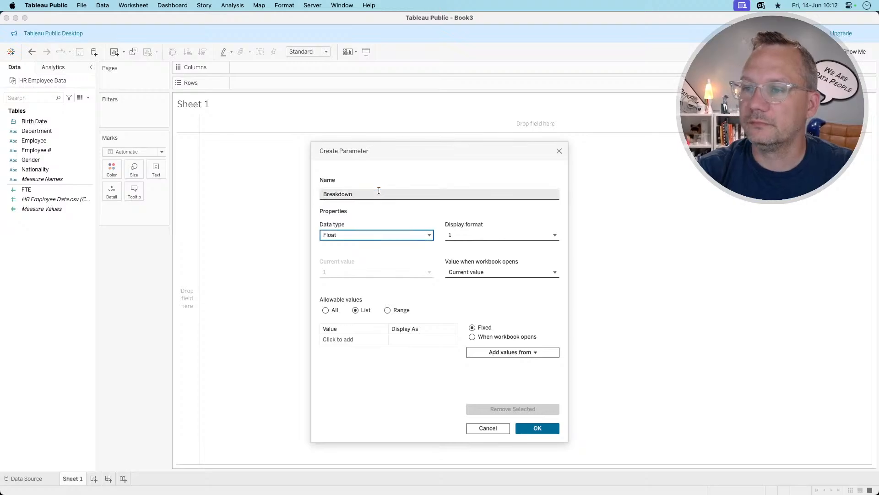
Check the reference dashboard's breakdown options in Arc, then list the values 1, 2, 3, 4 and 5 in Tableau's Breakdown parameter
{"action": "key", "text": "super+Tab"}
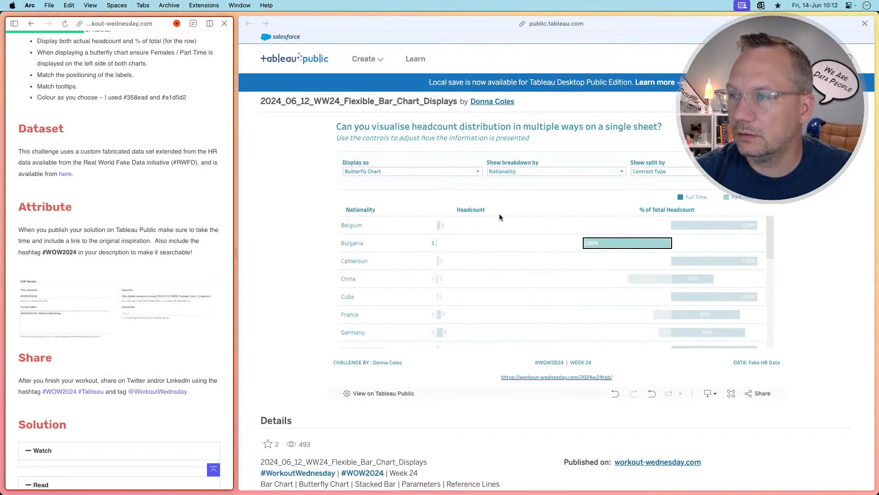
{"action": "left_click", "coordinate": [517, 171]}
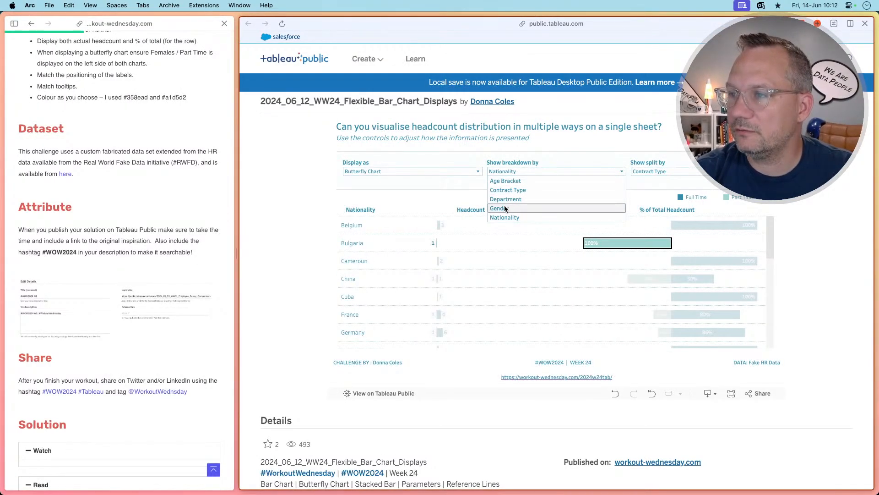
{"action": "key", "text": "super+Tab"}
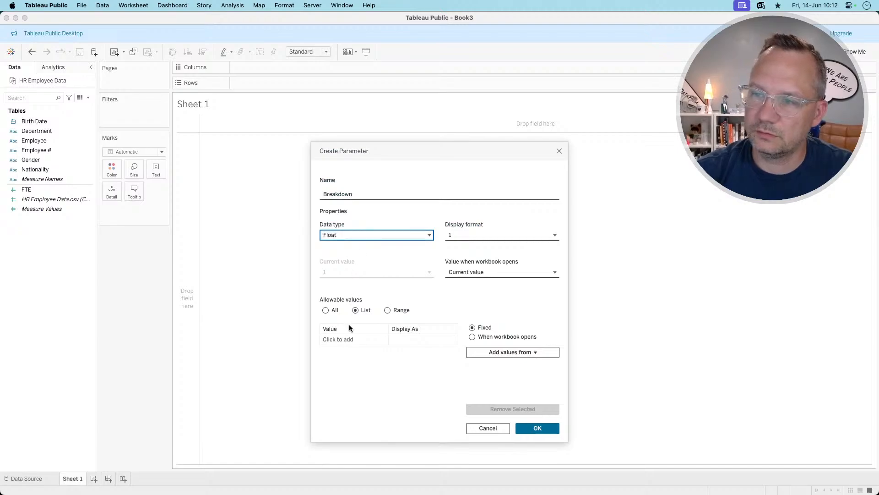
{"action": "left_click", "coordinate": [345, 340]}
{"action": "type", "text": "1"}
{"action": "key", "text": "Return"}
{"action": "type", "text": "2"}
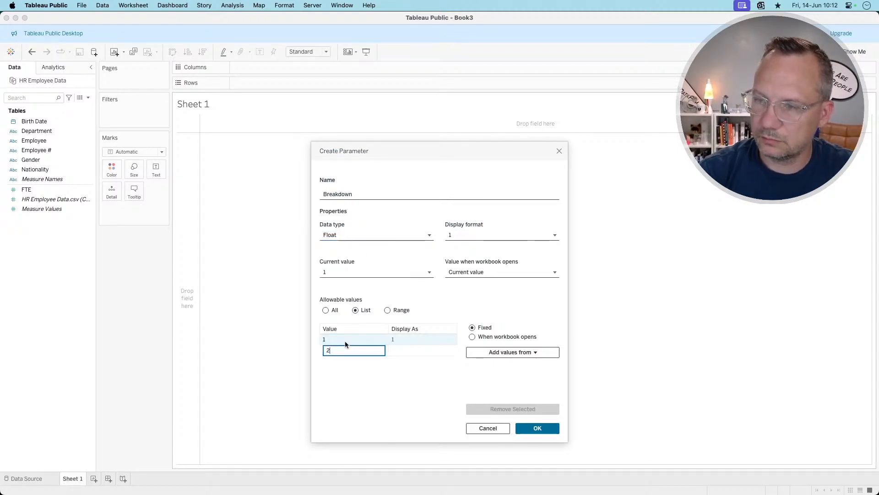
{"action": "key", "text": "Return"}
{"action": "type", "text": "3"}
{"action": "key", "text": "Return"}
{"action": "type", "text": "4 5"}
{"action": "key", "text": "Return"}
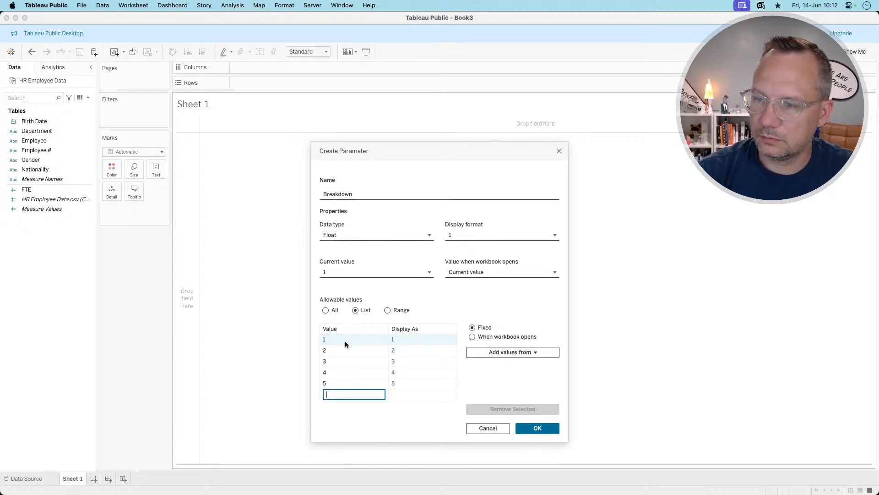
Set the display names of parameter values 1 and 2 to Age Bracket and Contract Type, checking them against the reference dashboard
{"action": "left_click", "coordinate": [402, 339]}
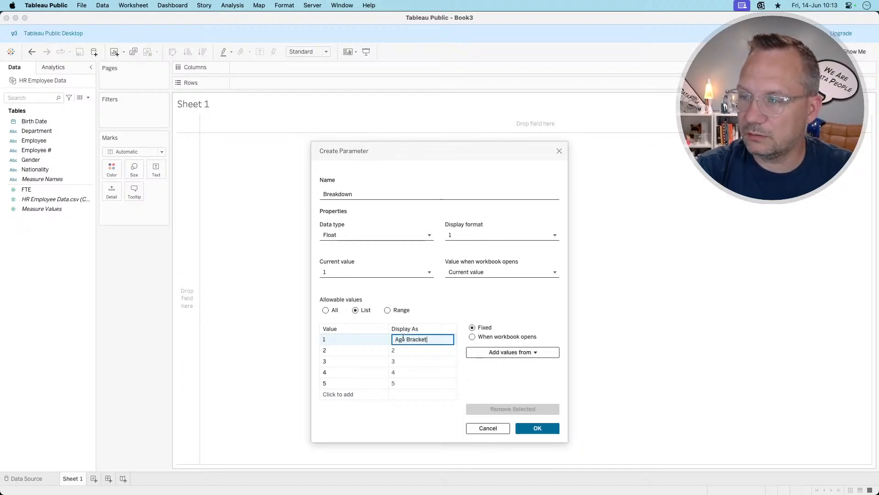
{"action": "key", "text": "Return"}
{"action": "key", "text": "super+Tab"}
{"action": "key", "text": "super+Tab"}
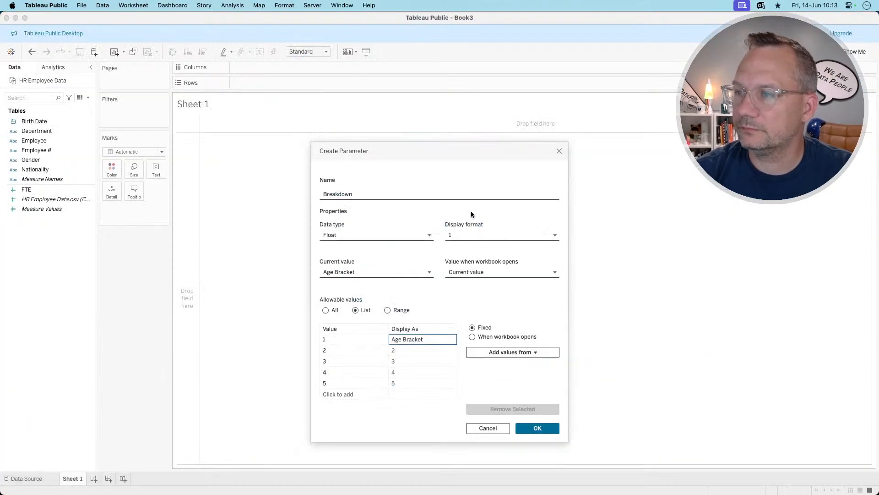
{"action": "double_click", "coordinate": [402, 349]}
{"action": "type", "text": "Contra"}
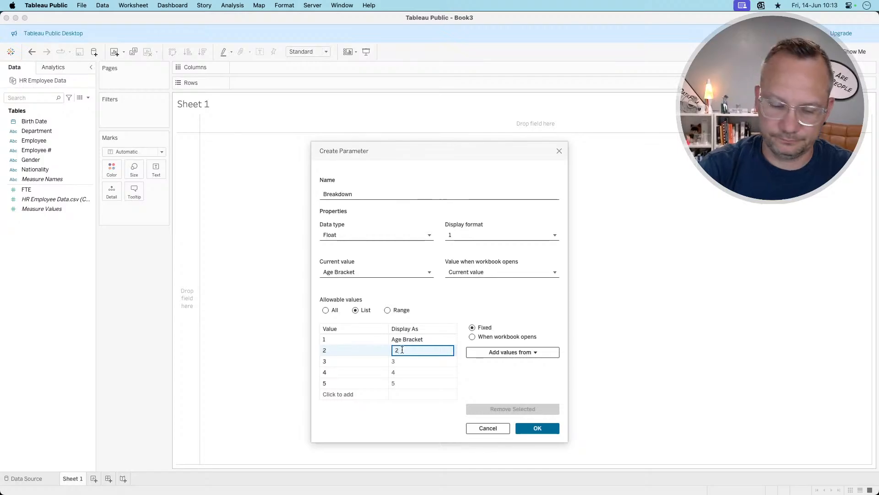
{"action": "type", "text": "ct Typ"}
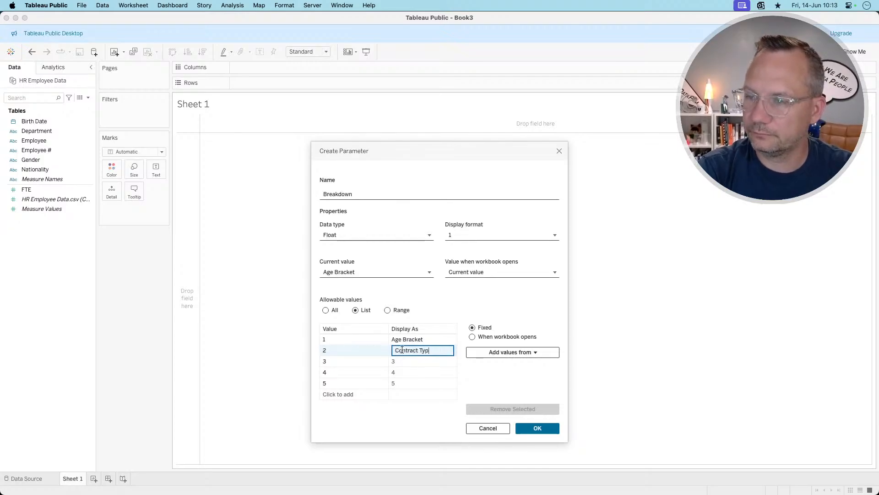
{"action": "type", "text": "e"}
{"action": "key", "text": "Return"}
{"action": "key", "text": "super+Tab"}
{"action": "key", "text": "super+Tab"}
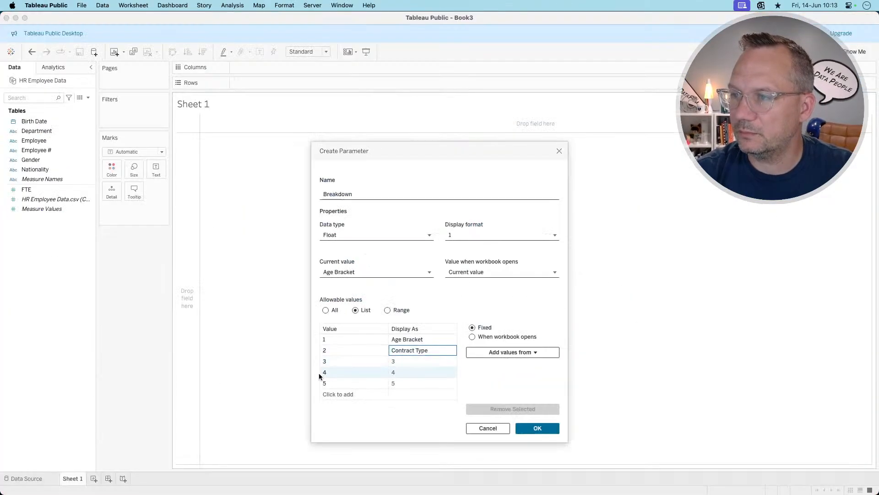
Set the display names of parameter values 3 and 4 to Department and Gender
{"action": "left_click", "coordinate": [402, 362]}
{"action": "left_click", "coordinate": [402, 361]}
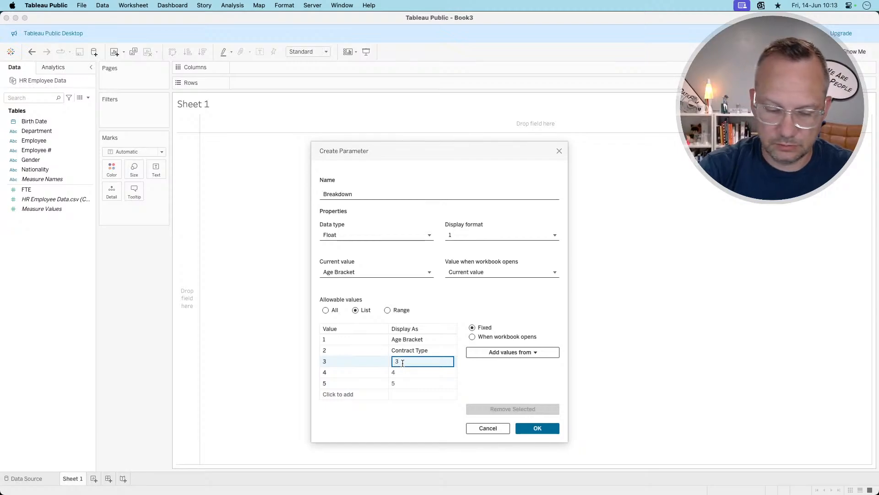
{"action": "type", "text": "Department"}
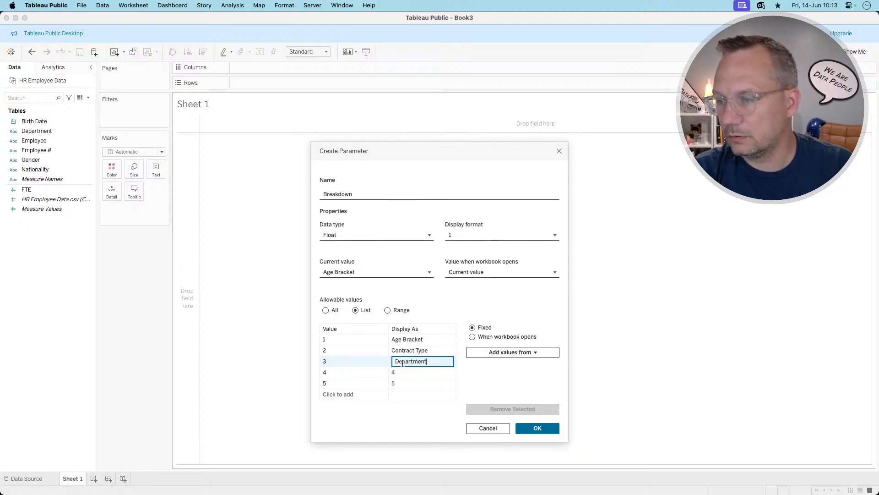
{"action": "key", "text": "Return"}
{"action": "left_click", "coordinate": [402, 368]}
{"action": "left_click", "coordinate": [403, 370]}
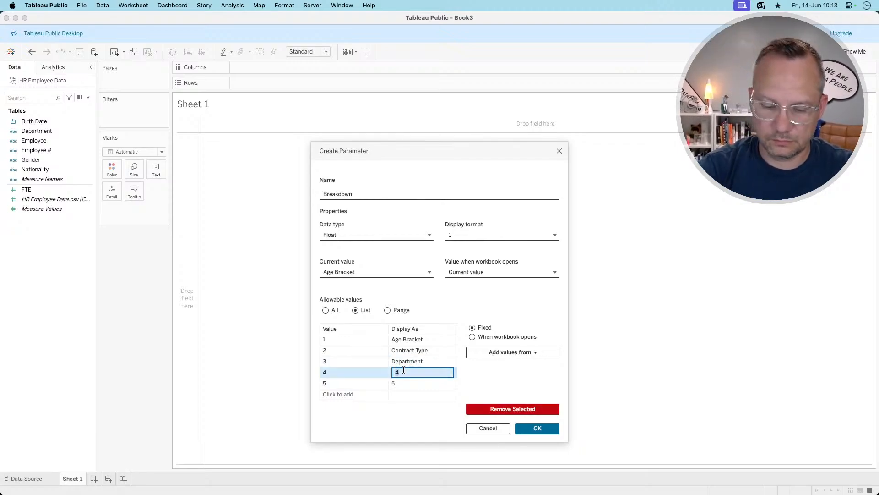
{"action": "type", "text": "Gender"}
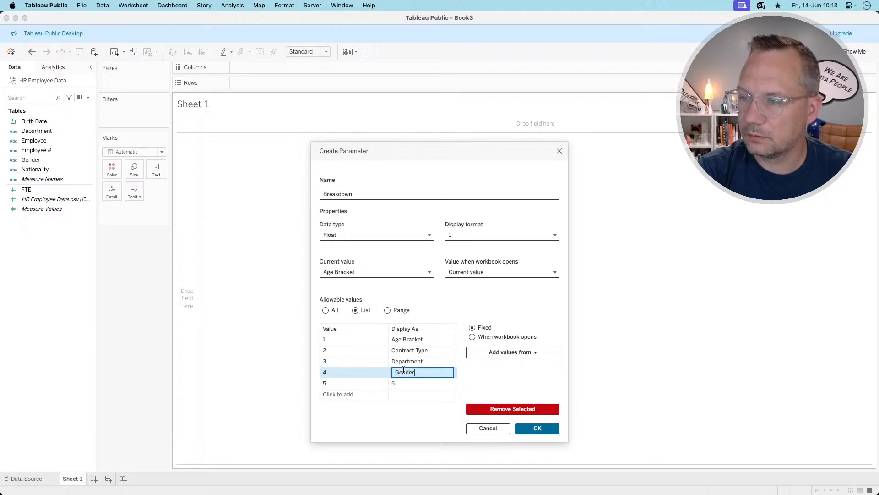
{"action": "key", "text": "Return"}
Display value 5 as Nationality, compare the list with the reference dashboard's options, and create the Breakdown parameter
{"action": "left_click", "coordinate": [402, 382]}
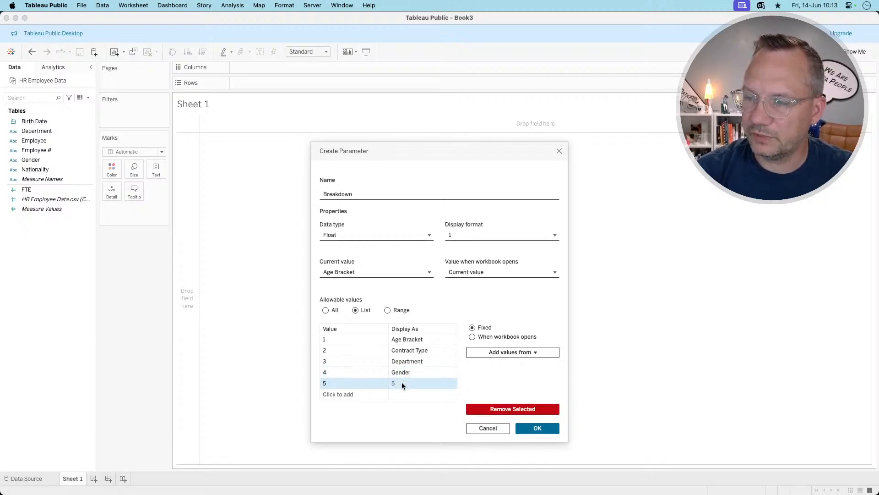
{"action": "left_click", "coordinate": [402, 383]}
{"action": "type", "text": "national"}
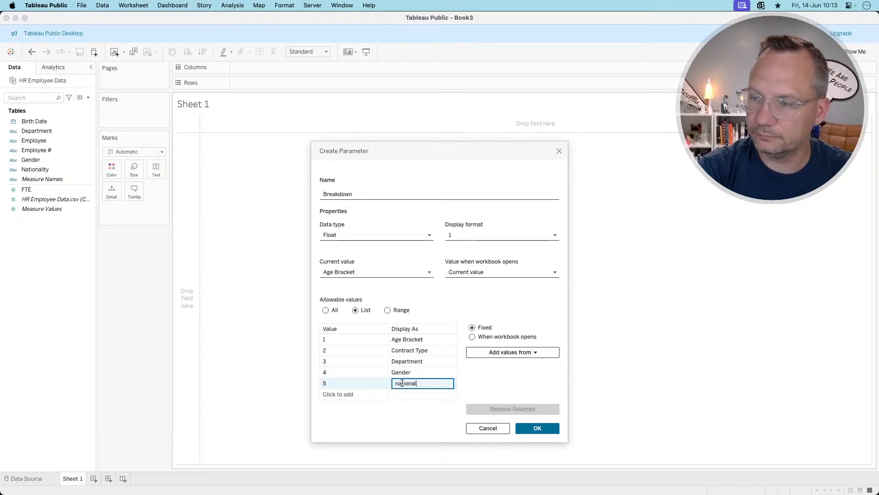
{"action": "type", "text": "Nationa"}
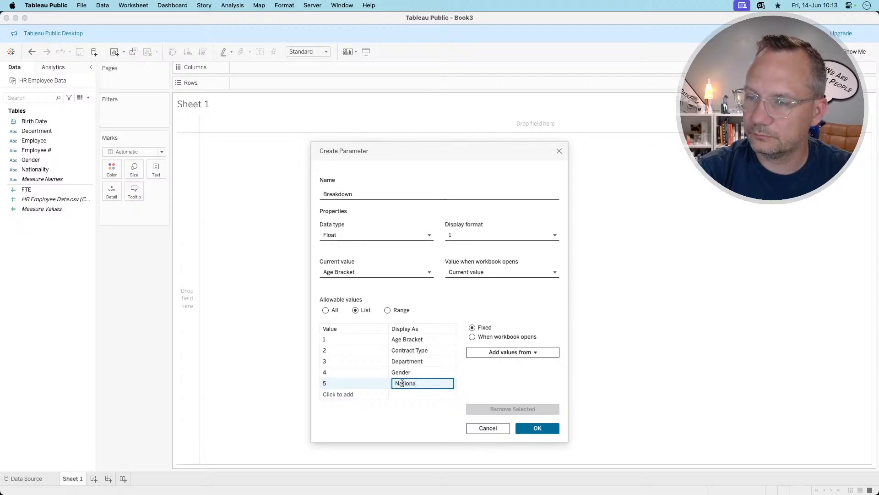
{"action": "type", "text": "lity"}
{"action": "key", "text": "Return"}
{"action": "key", "text": "super+Tab"}
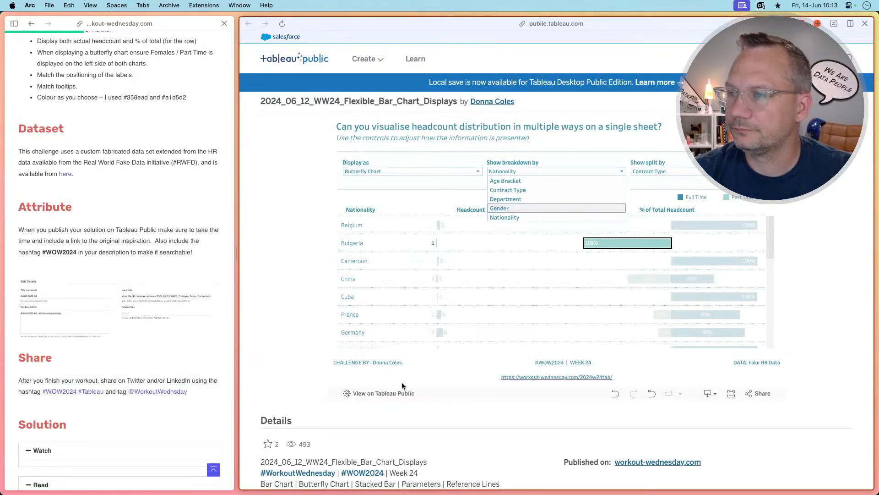
{"action": "key", "text": "super+Tab"}
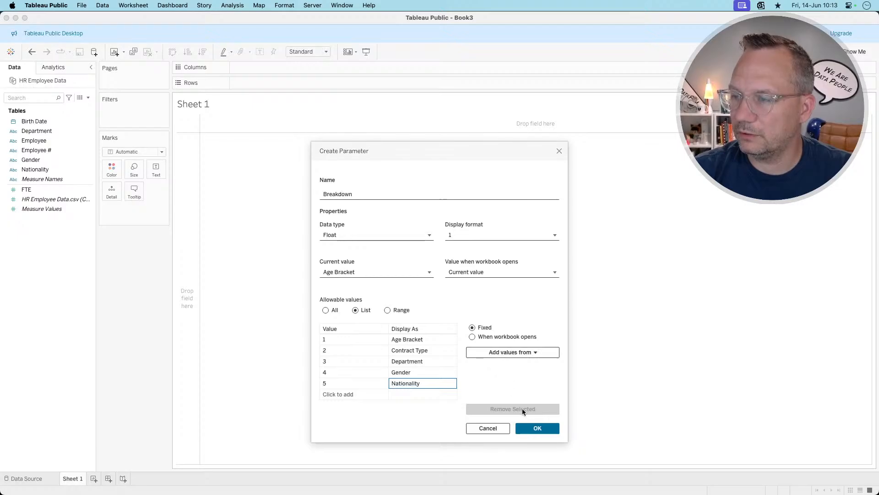
{"action": "left_click", "coordinate": [535, 427]}
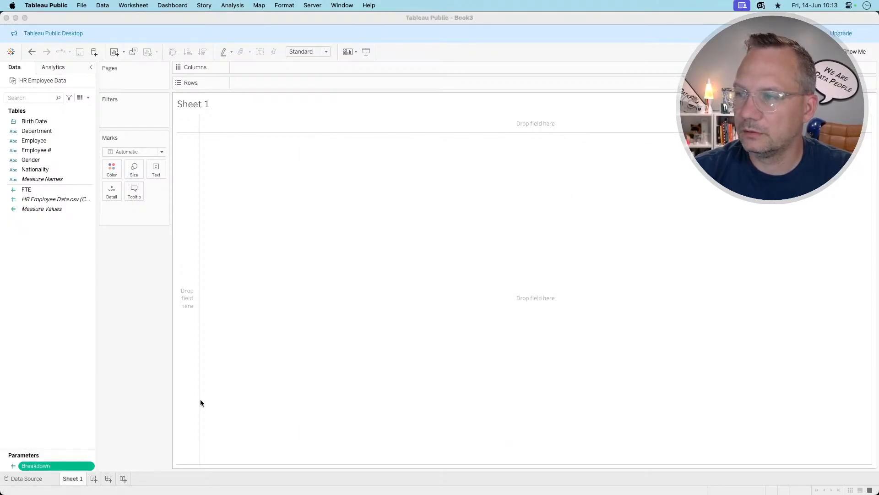
{"action": "key", "text": "super+Tab"}
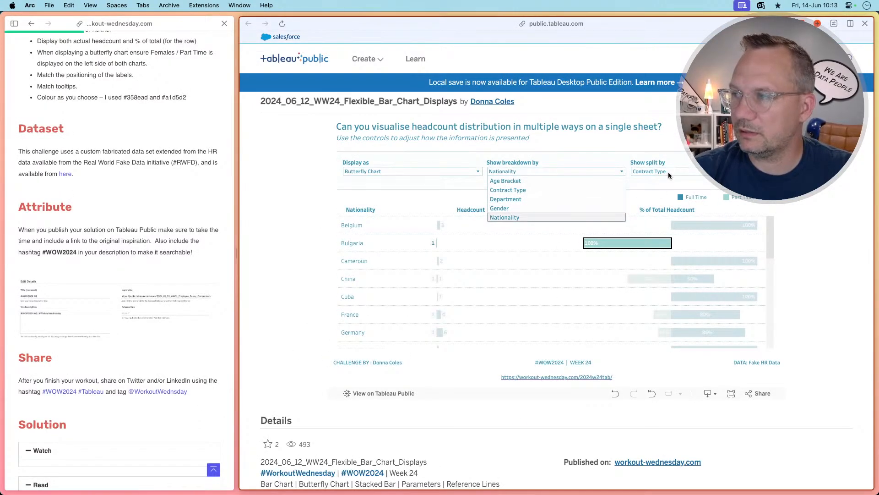
{"action": "key", "text": "super+Tab"}
{"action": "right_click", "coordinate": [54, 303]}
{"action": "left_click", "coordinate": [72, 311]}
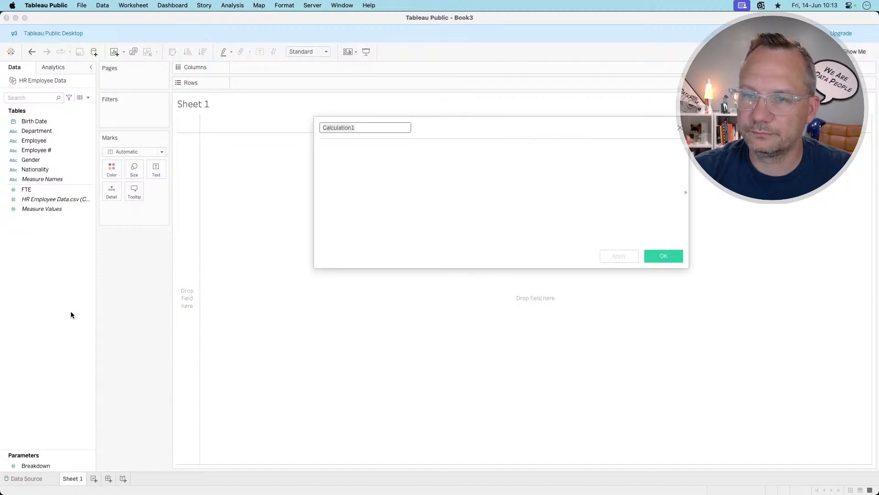
{"action": "left_click", "coordinate": [680, 128]}
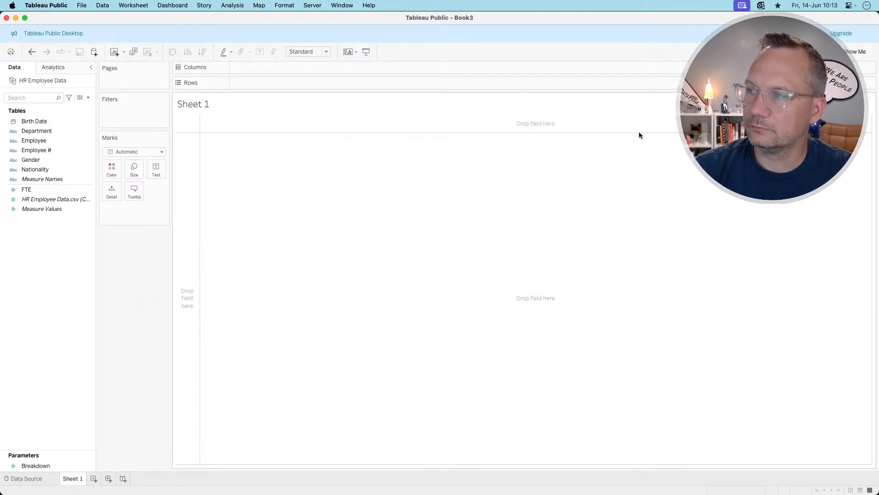
Start a new parameter named Split and check the split options of the reference dashboard in Arc
{"action": "right_click", "coordinate": [32, 260]}
{"action": "left_click", "coordinate": [45, 274]}
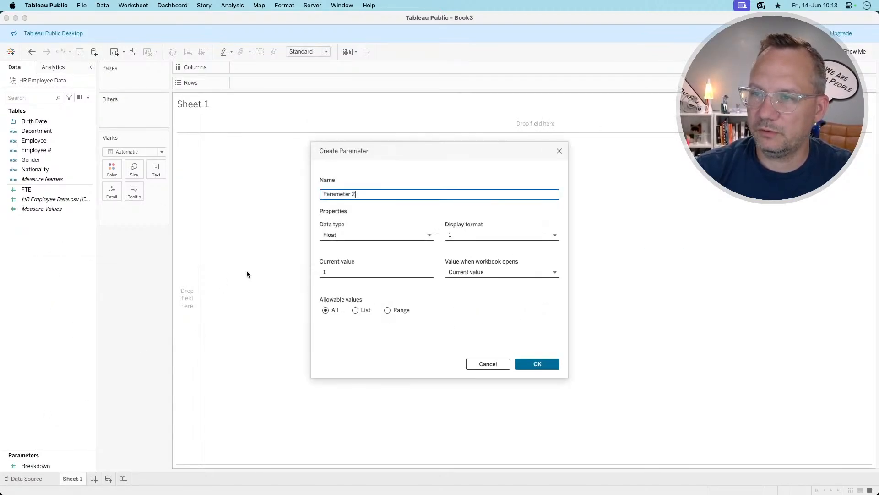
{"action": "triple_click", "coordinate": [369, 192]}
{"action": "type", "text": "Split"}
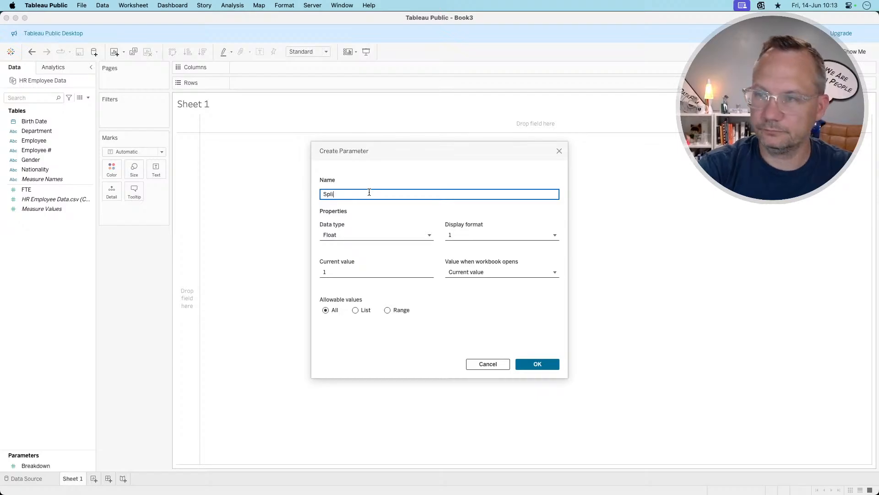
{"action": "key", "text": "Tab"}
{"action": "key", "text": "super+Tab"}
{"action": "left_click", "coordinate": [647, 172]}
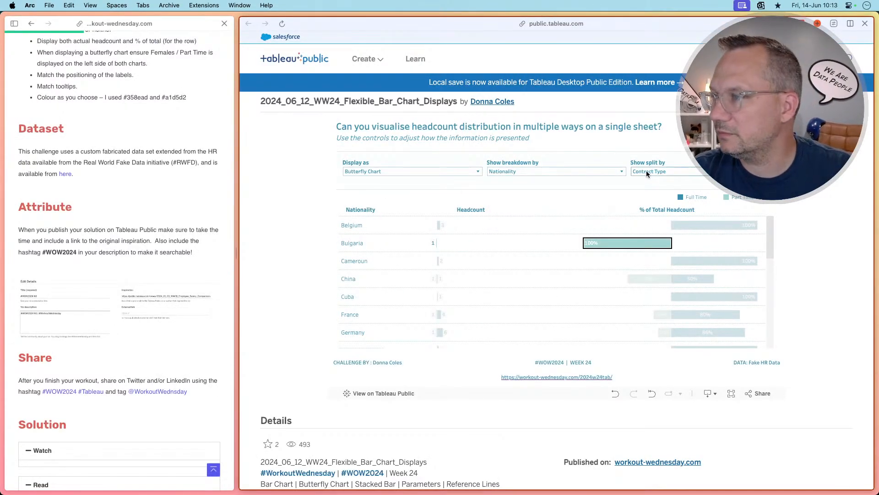
{"action": "key", "text": "super+Tab"}
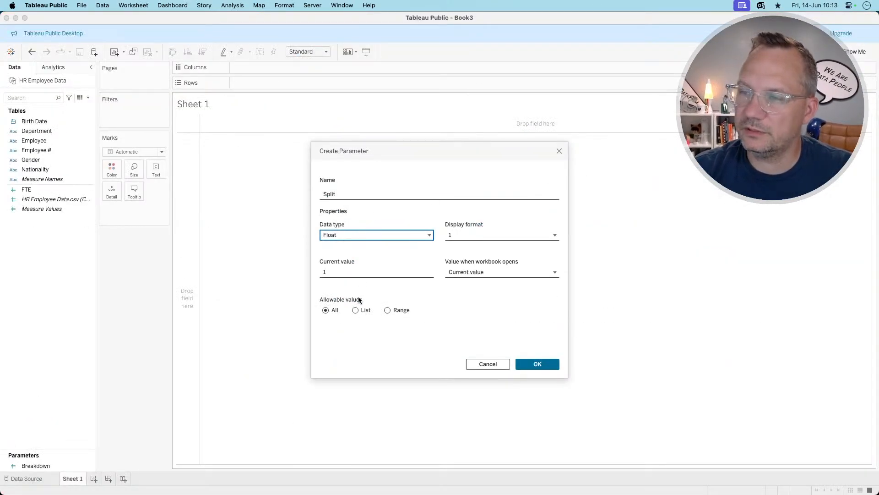
In Tableau, restrict the Split parameter to a list of the values 1, 2 and 3
{"action": "left_click", "coordinate": [355, 310]}
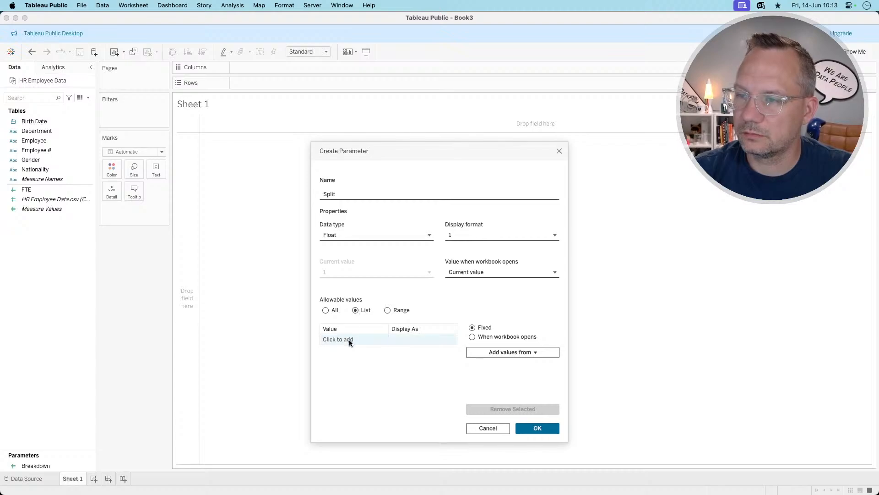
{"action": "left_click", "coordinate": [349, 340]}
{"action": "type", "text": "1"}
{"action": "key", "text": "Return"}
{"action": "type", "text": "23"}
{"action": "key", "text": "Return"}
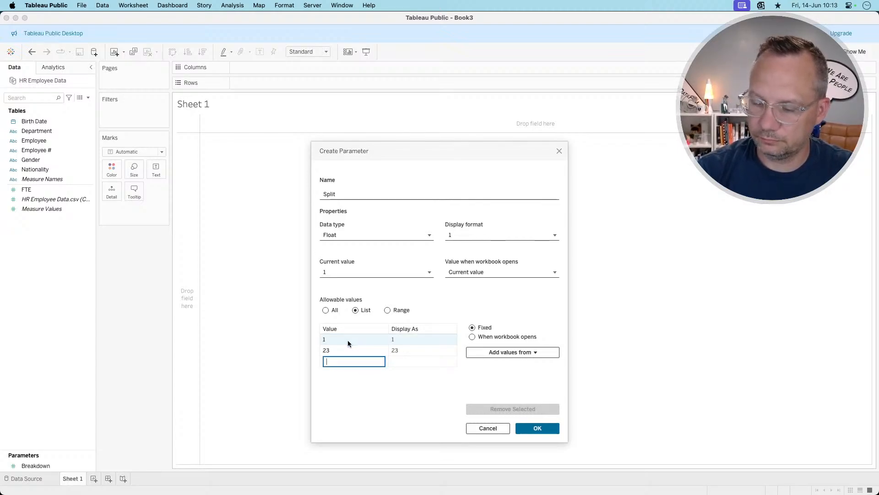
{"action": "type", "text": "3"}
{"action": "key", "text": "Return"}
{"action": "left_click", "coordinate": [342, 348]}
{"action": "left_click", "coordinate": [342, 349]}
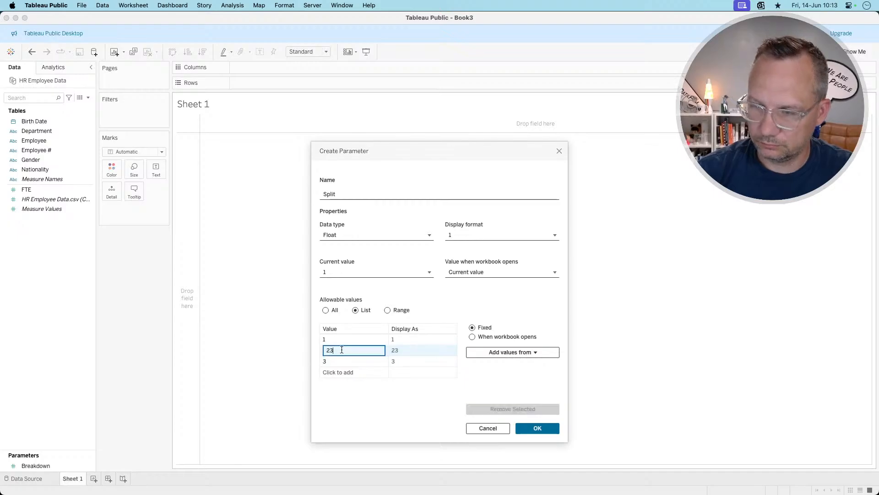
{"action": "left_click", "coordinate": [398, 340]}
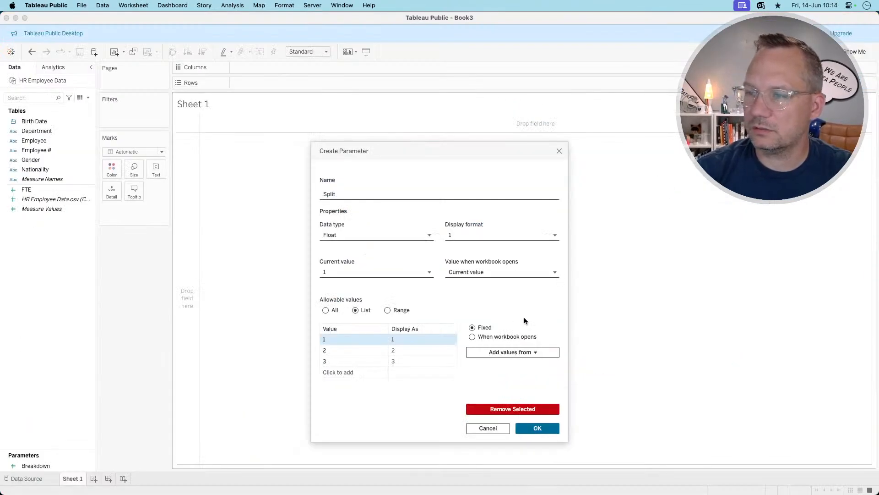
Set the display names of Split values 1 and 2 to N/A and Gender
{"action": "left_click", "coordinate": [406, 339]}
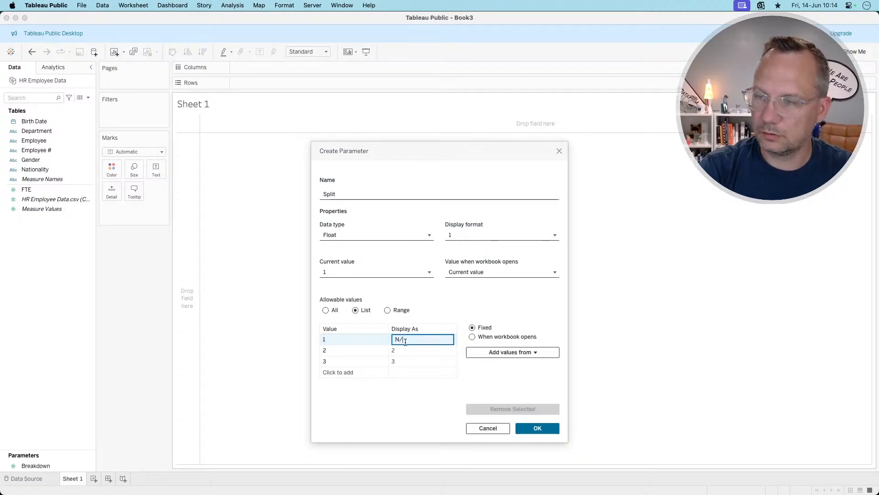
{"action": "type", "text": "N/A"}
{"action": "double_click", "coordinate": [400, 348]}
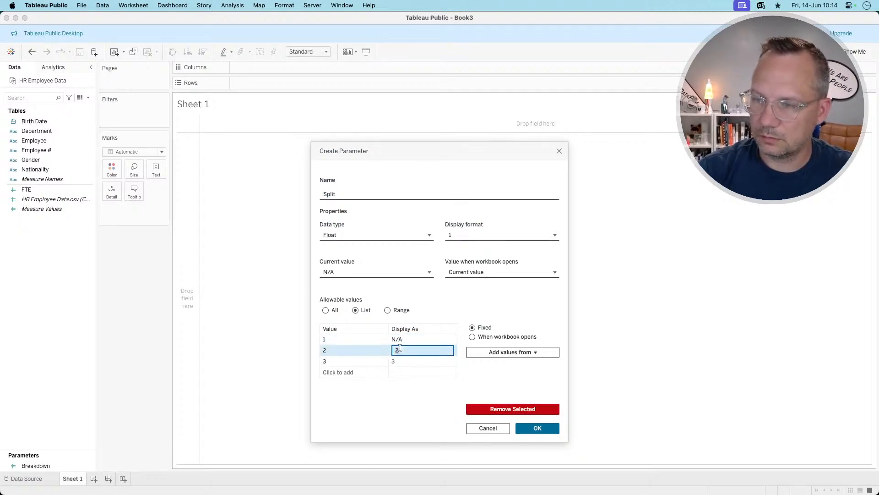
{"action": "type", "text": "Gender"}
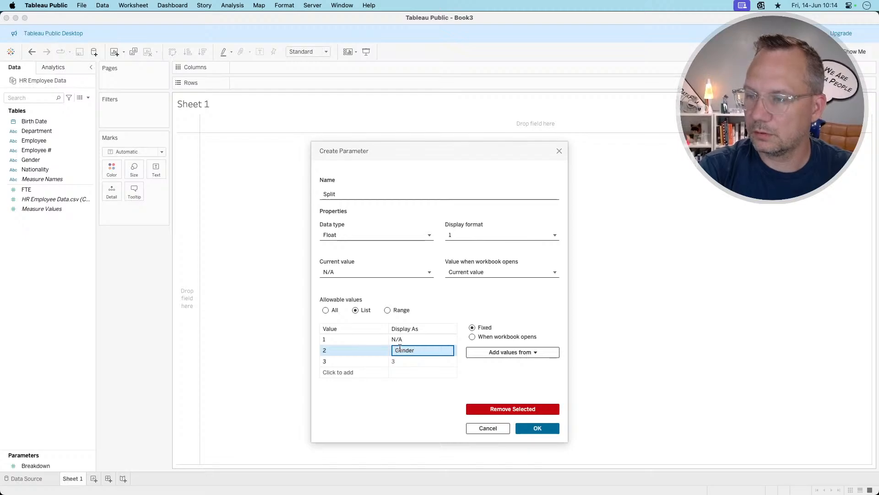
{"action": "key", "text": "Return"}
Display Split value 3 as Contract Type and create the parameter
{"action": "double_click", "coordinate": [397, 362]}
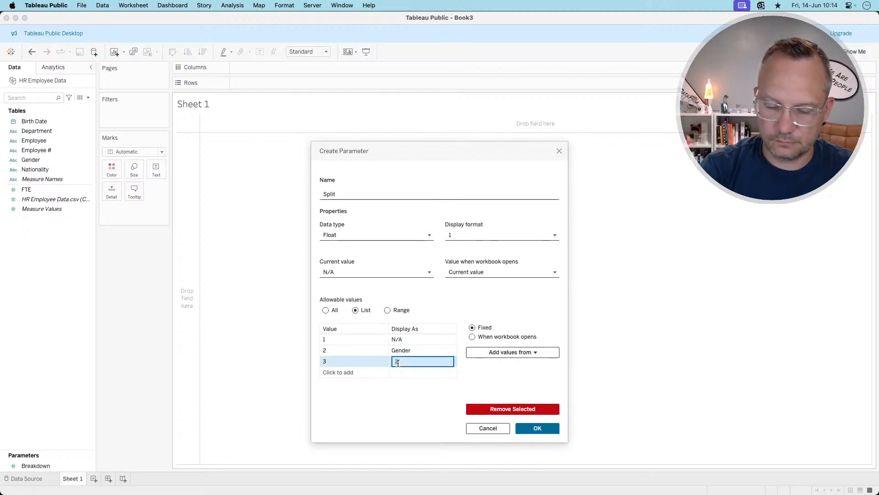
{"action": "type", "text": "Gen"}
{"action": "key", "text": "BackSpace"}
{"action": "key", "text": "BackSpace"}
{"action": "type", "text": "ontract Type"}
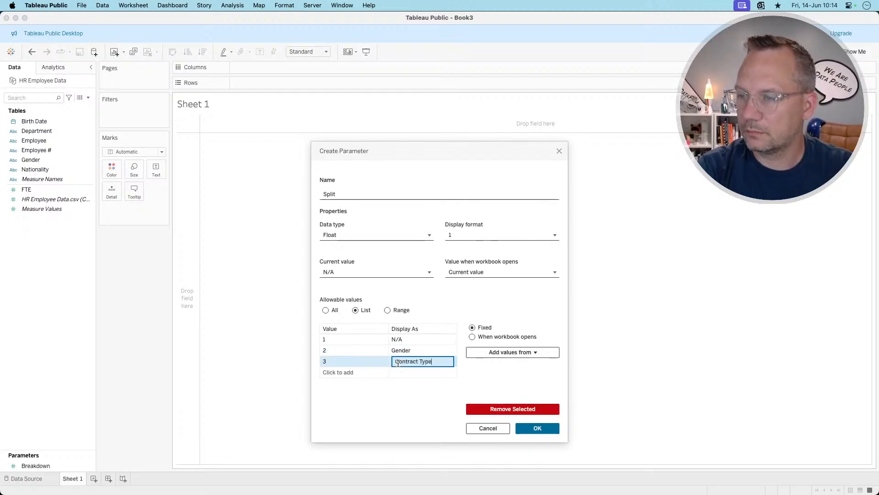
{"action": "key", "text": "Return"}
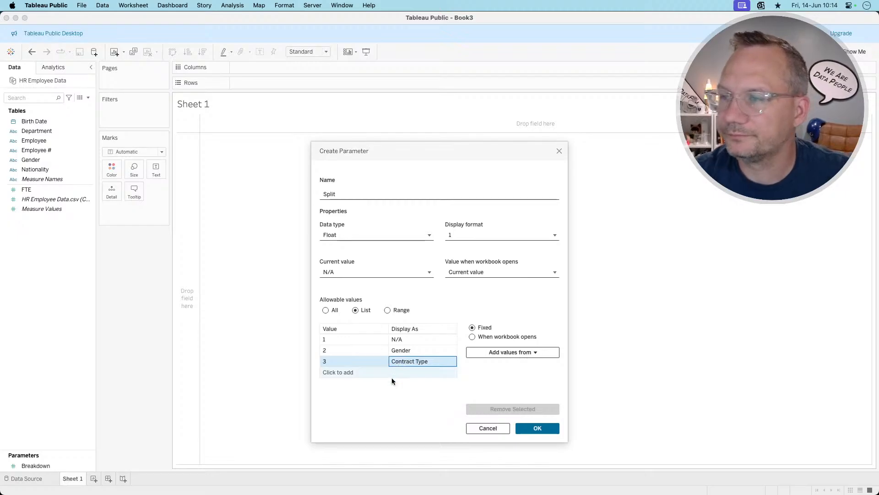
{"action": "left_click", "coordinate": [542, 430]}
In Arc, set the reference dashboard's split to N/A and examine how the headcount bars are displayed
{"action": "key", "text": "super+Tab"}
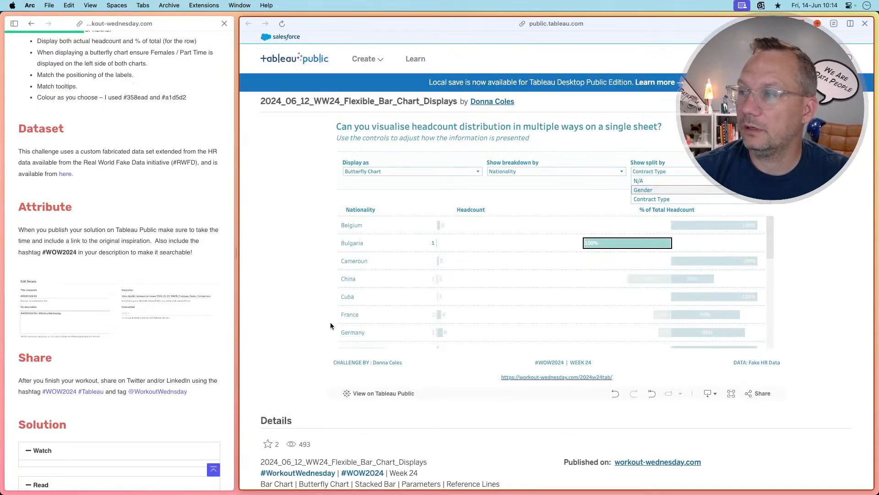
{"action": "left_click", "coordinate": [653, 181]}
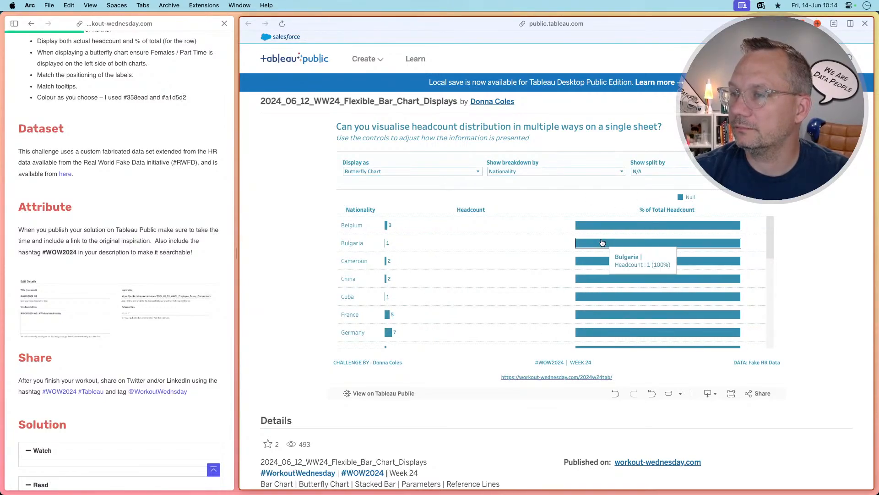
{"action": "key", "text": "super+Tab"}
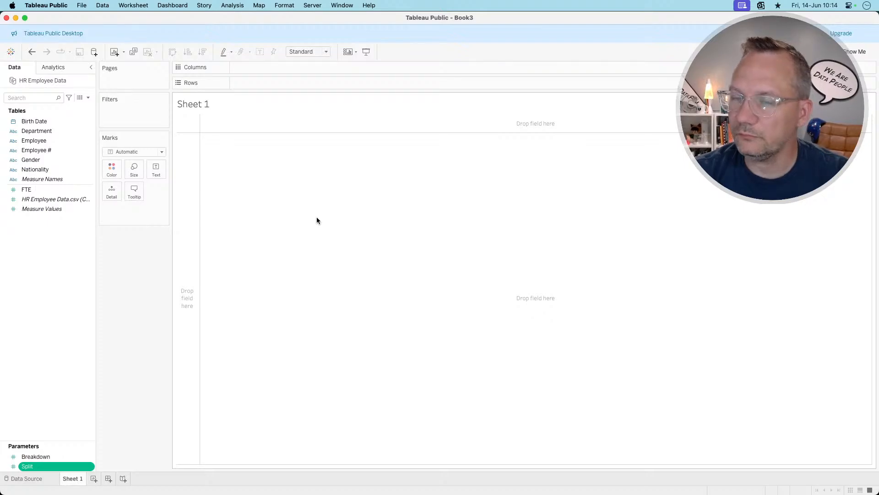
{"action": "key", "text": "super+Tab"}
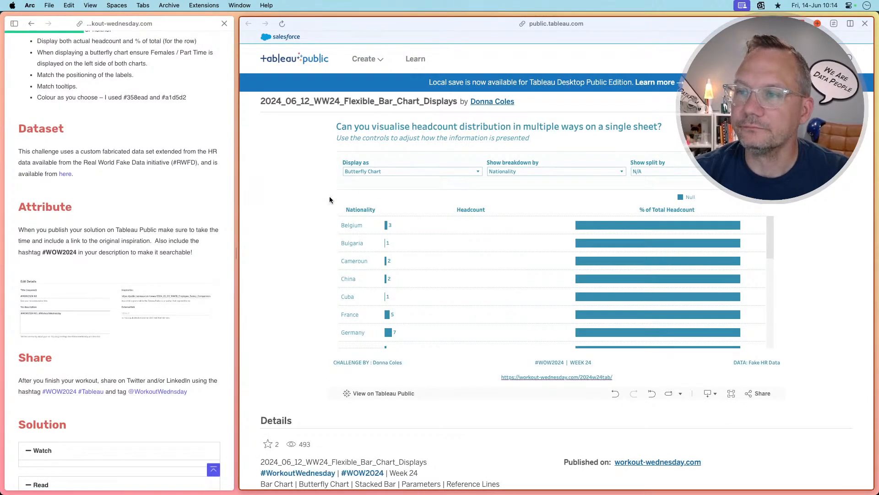
{"action": "key", "text": "super+Tab"}
Start a calculated field named Contract Type in Tableau, reading the full-time and part-time rule in the challenge requirements in Arc
{"action": "right_click", "coordinate": [58, 272]}
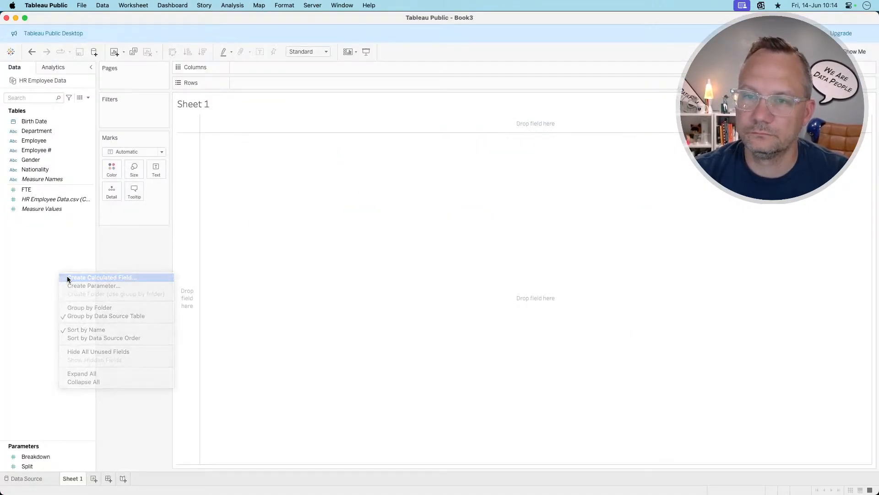
{"action": "left_click", "coordinate": [66, 278]}
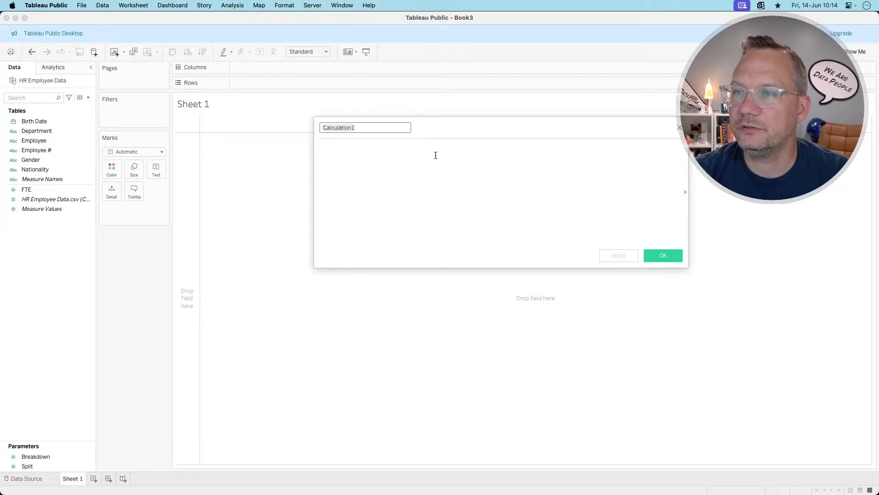
{"action": "key", "text": "super+Tab"}
{"action": "scroll", "coordinate": [108, 295], "scroll_direction": "up", "scroll_amount": 10}
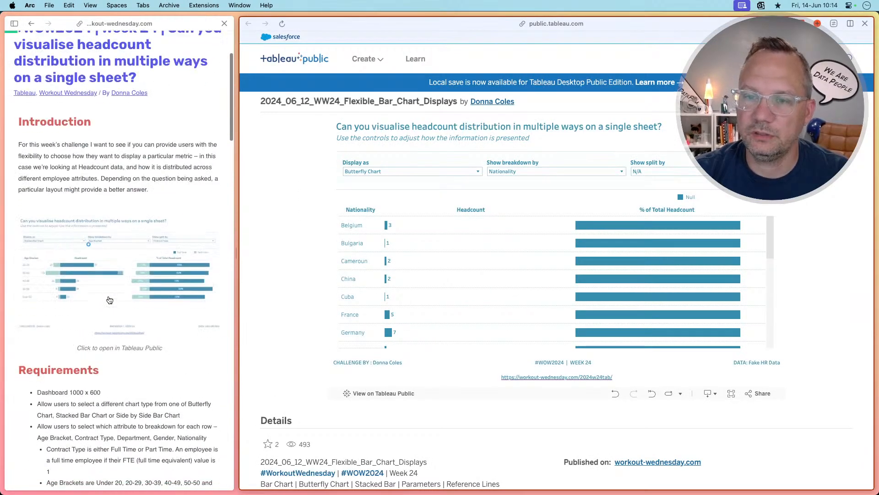
{"action": "scroll", "coordinate": [109, 300], "scroll_direction": "down", "scroll_amount": 5}
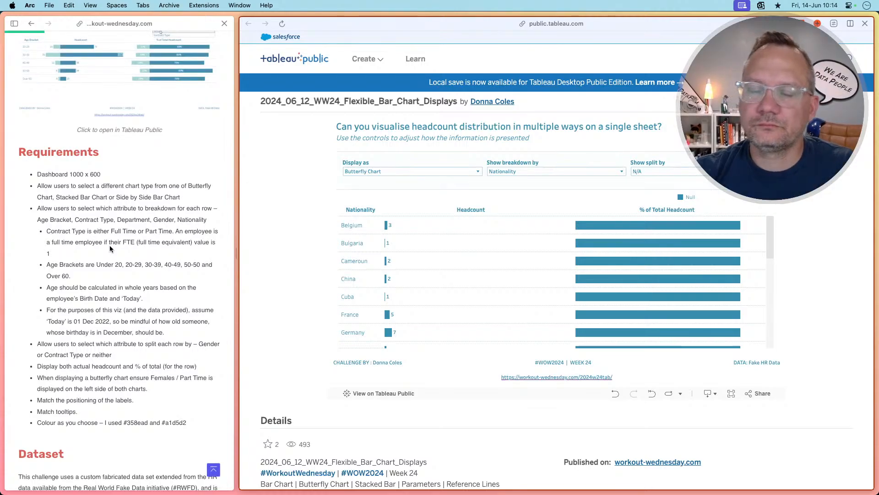
{"action": "key", "text": "super+Tab"}
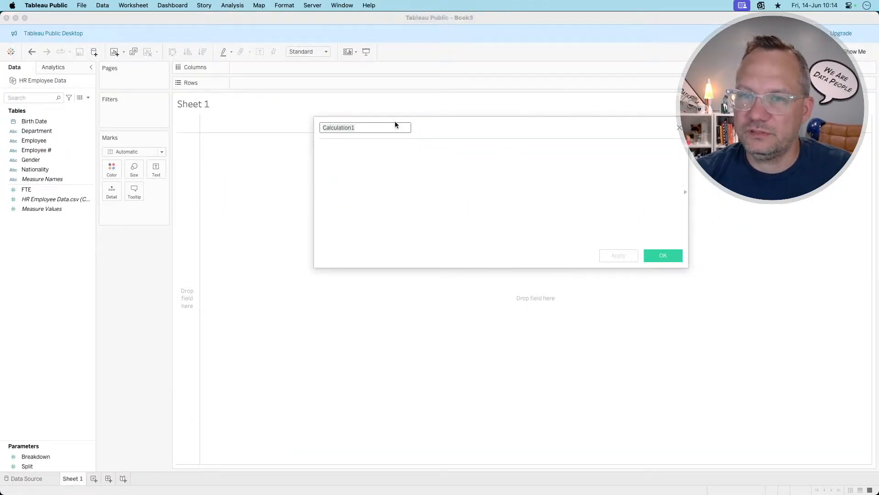
{"action": "key", "text": "super+Tab"}
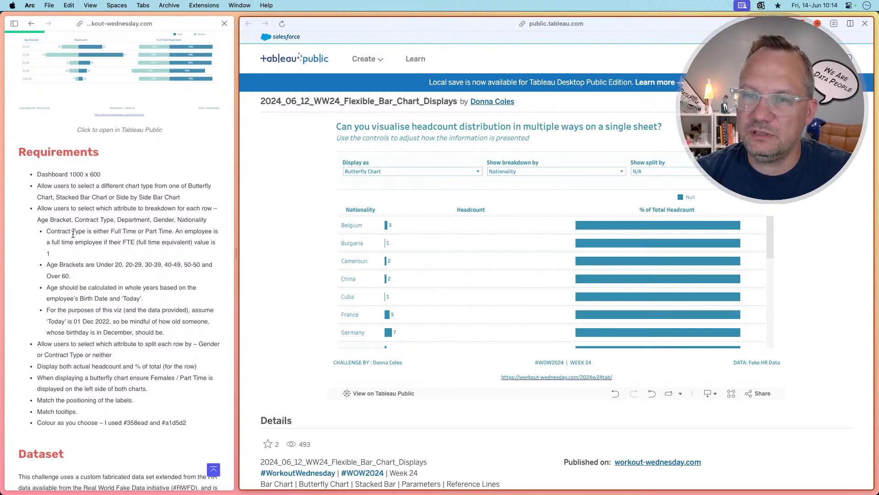
{"action": "key", "text": "super+Tab"}
{"action": "type", "text": "C"}
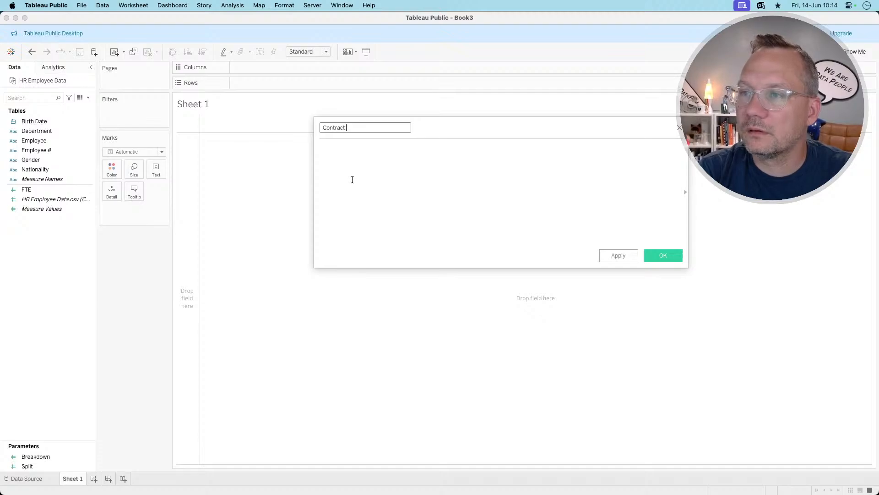
{"action": "type", "text": "ontract Type"}
{"action": "key", "text": "Tab"}
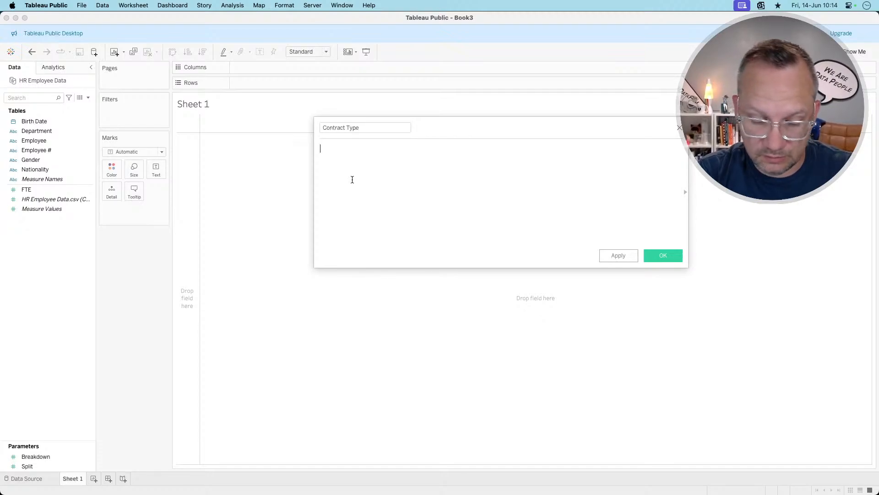
Begin the Contract Type formula as a CASE statement on the FTE field
{"action": "type", "text": "CASE fe"}
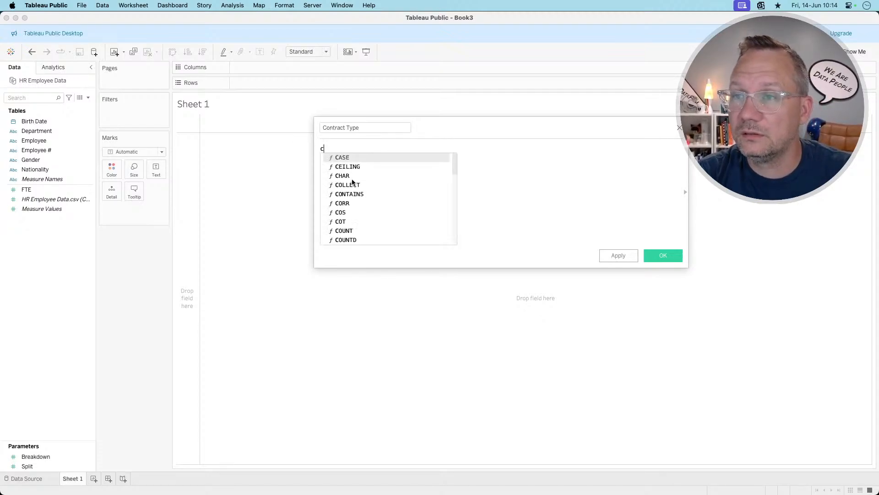
{"action": "key", "text": "BackSpace"}
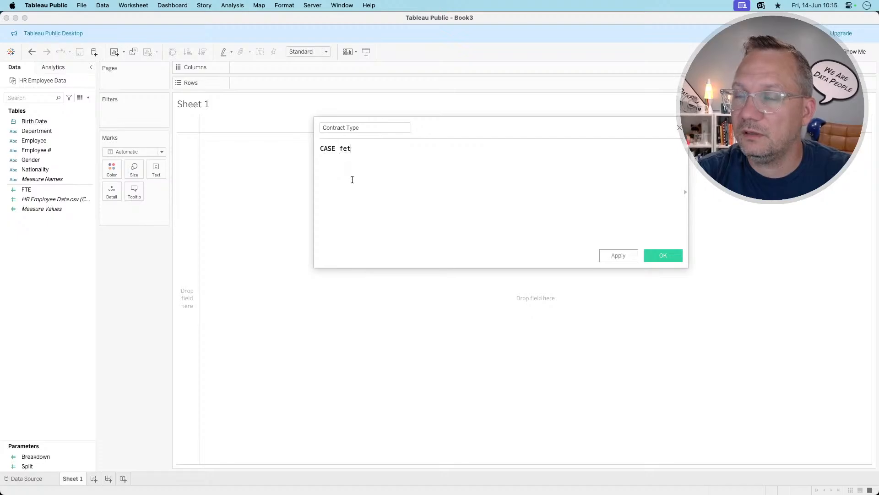
{"action": "type", "text": "t"}
{"action": "key", "text": "Return"}
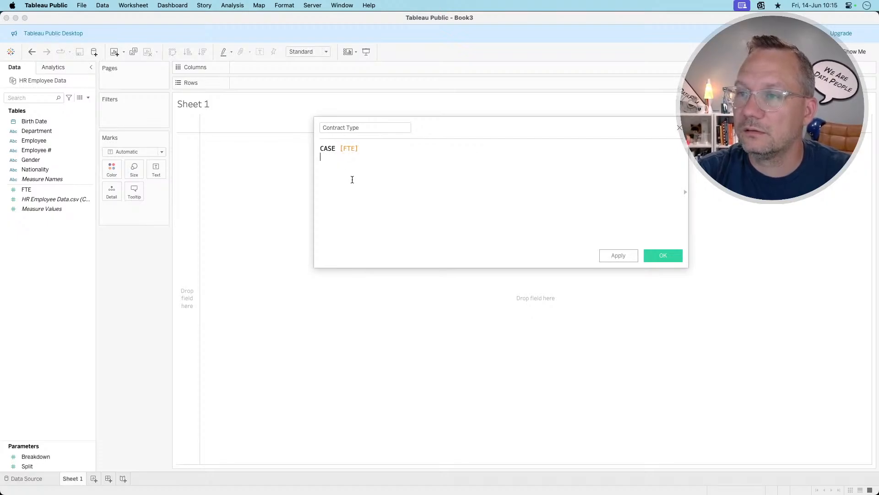
Add a condition to the Contract Type formula that returns "Full Time" when FTE is 1
{"action": "type", "text": "when 1 then"}
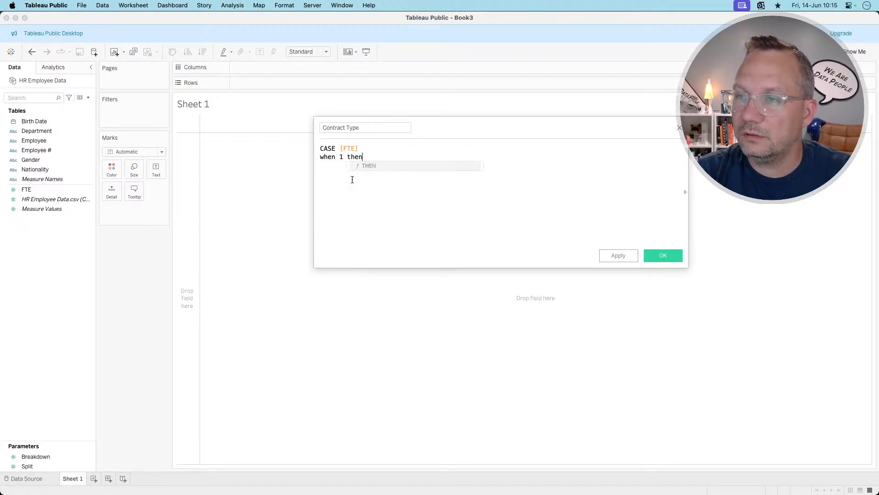
{"action": "key", "text": "super+Tab"}
{"action": "key", "text": "super+Tab"}
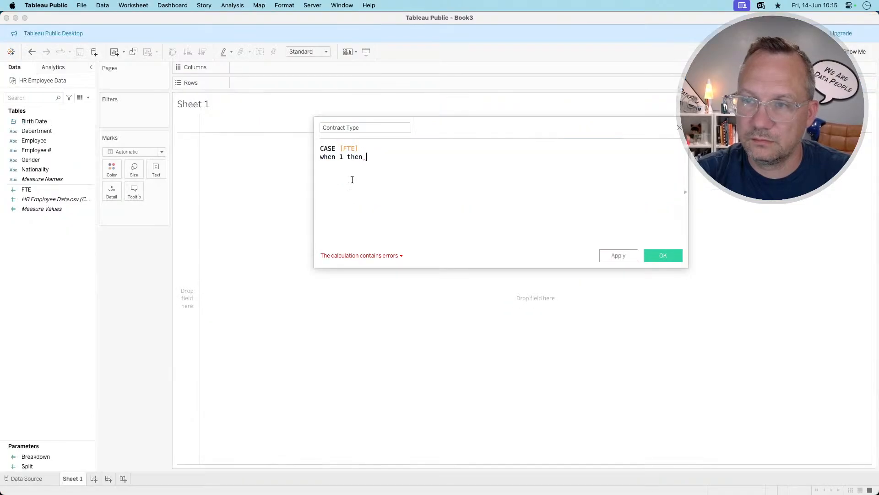
{"action": "type", "text": "Full"}
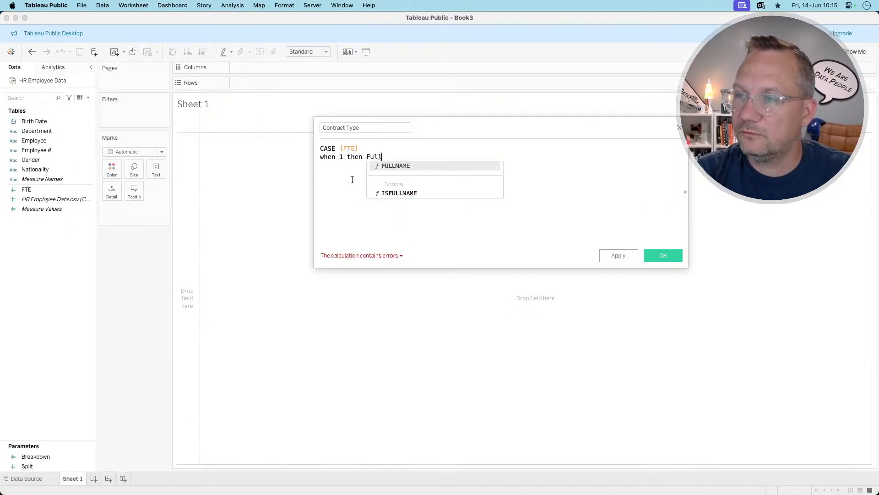
{"action": "key", "text": "BackSpace"}
{"action": "key", "text": "BackSpace"}
{"action": "key", "text": "BackSpace"}
{"action": "key", "text": "BackSpace"}
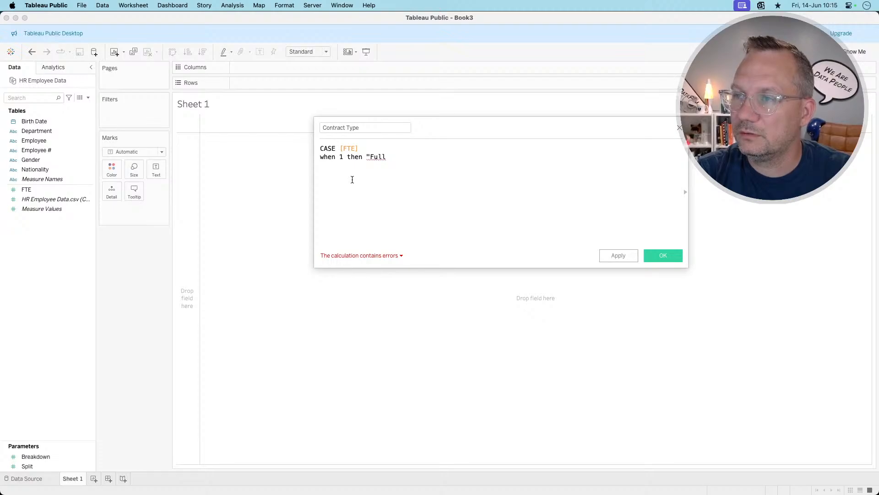
{"action": "type", "text": "Time"}
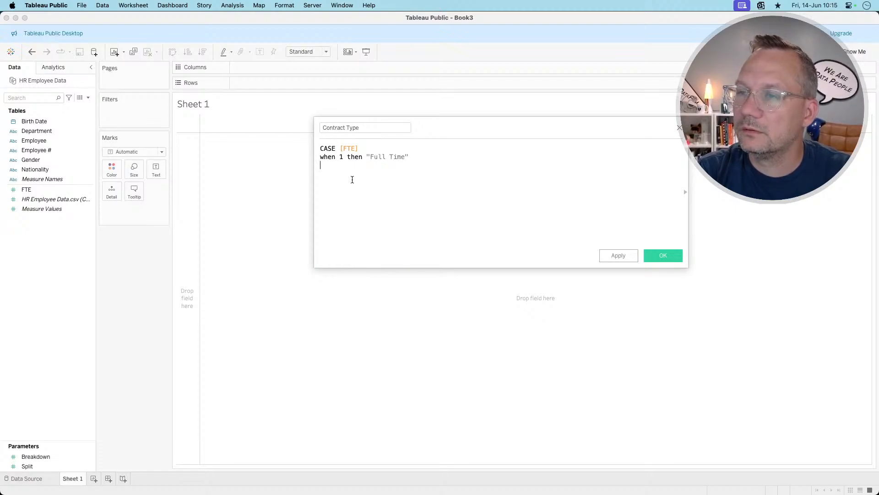
Return "Part Time" for all other FTE values, close the formula with END and save the Contract Type field
{"action": "type", "text": "\" else P"}
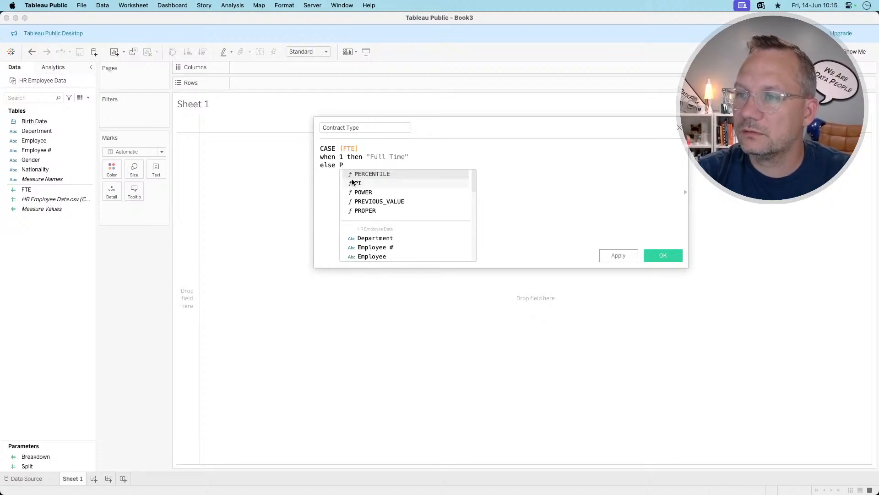
{"action": "key", "text": "BackSpace"}
{"action": "type", "text": "\" "}
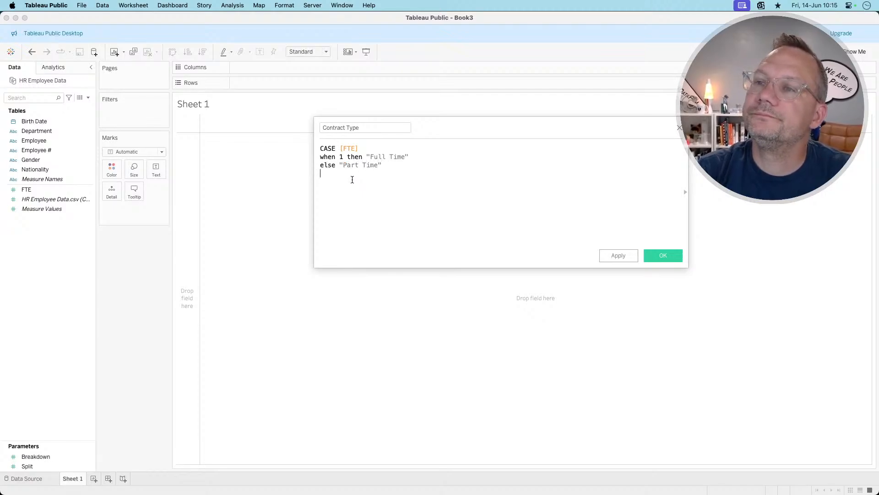
{"action": "type", "text": "END"}
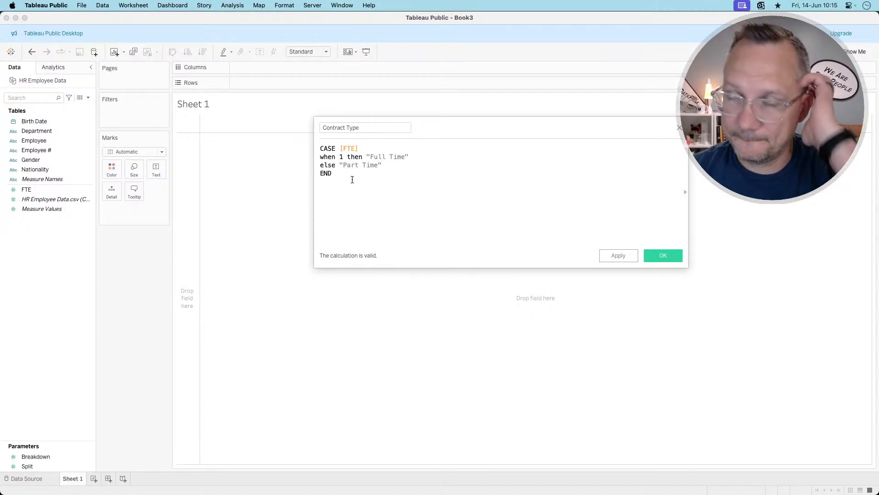
{"action": "left_click", "coordinate": [666, 255]}
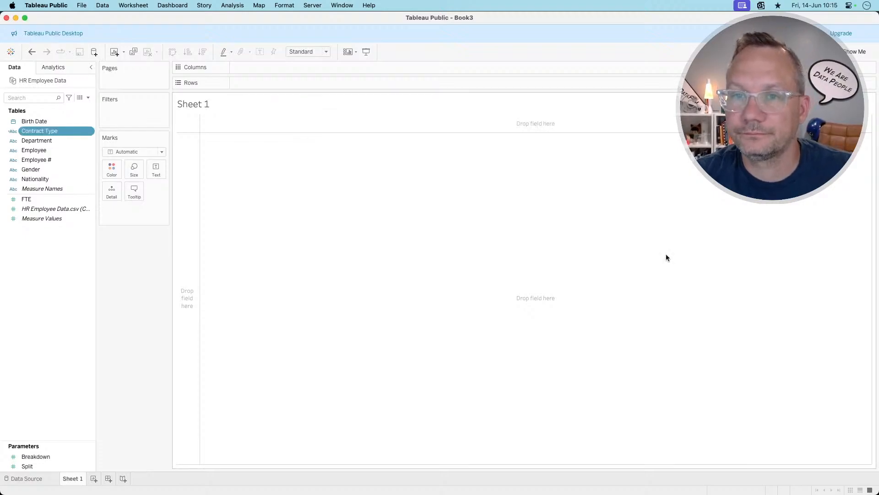
Check the count of HR Employee Data records by Contract Type on Sheet 1, and remove Contract Type from the rows
{"action": "double_click", "coordinate": [44, 131]}
{"action": "double_click", "coordinate": [48, 210]}
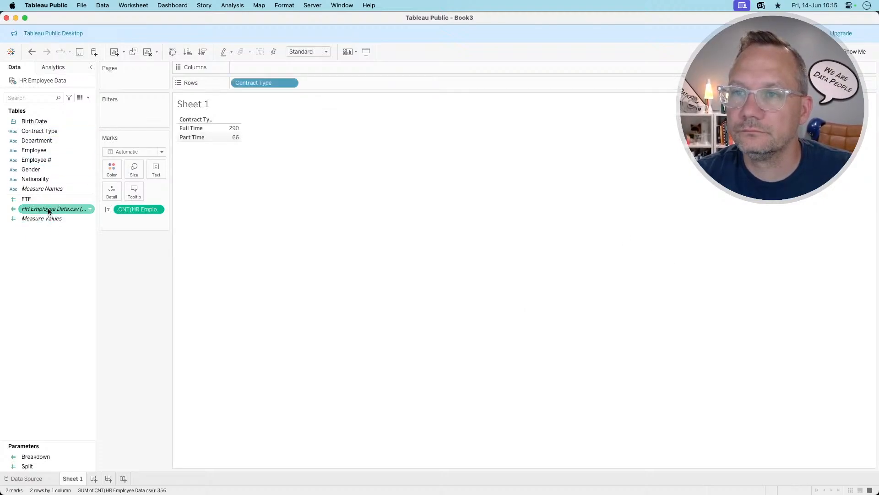
{"action": "left_click_drag", "start_coordinate": [264, 83], "coordinate": [127, 258]}
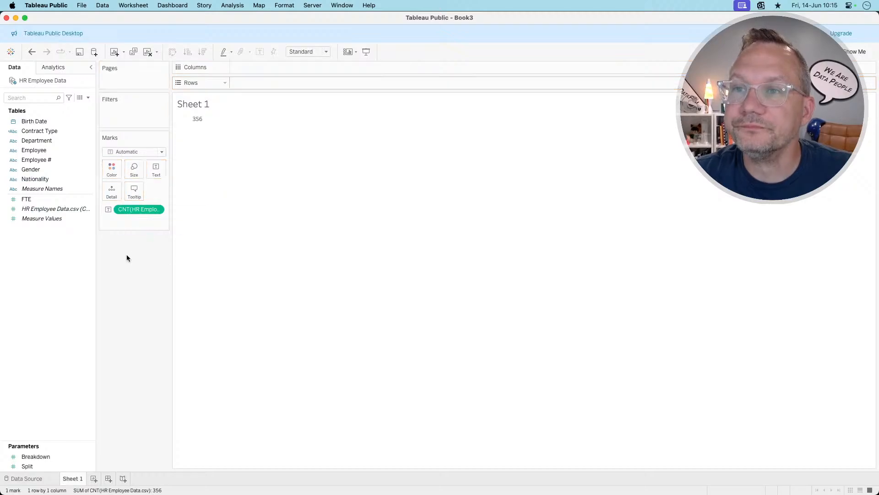
In Arc, read the challenge requirements on age brackets, the age calculation and the date assumed for 'Today'
{"action": "key", "text": "super+Tab"}
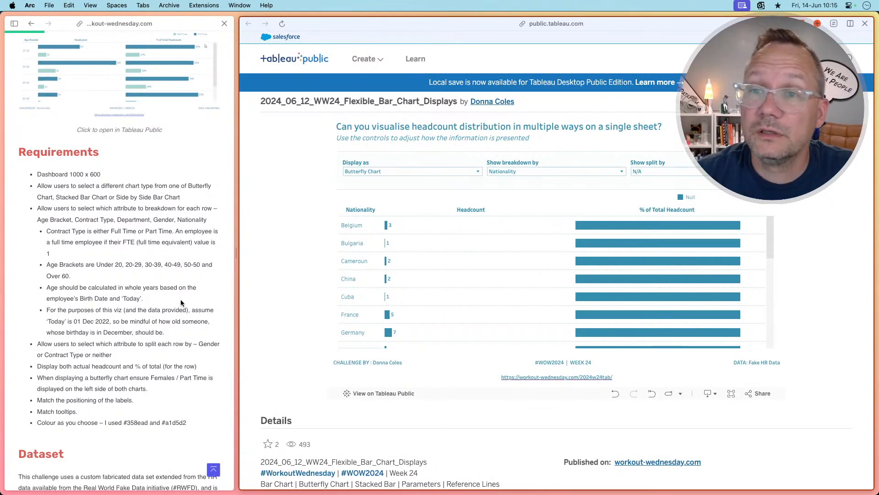
{"action": "left_click", "coordinate": [113, 230]}
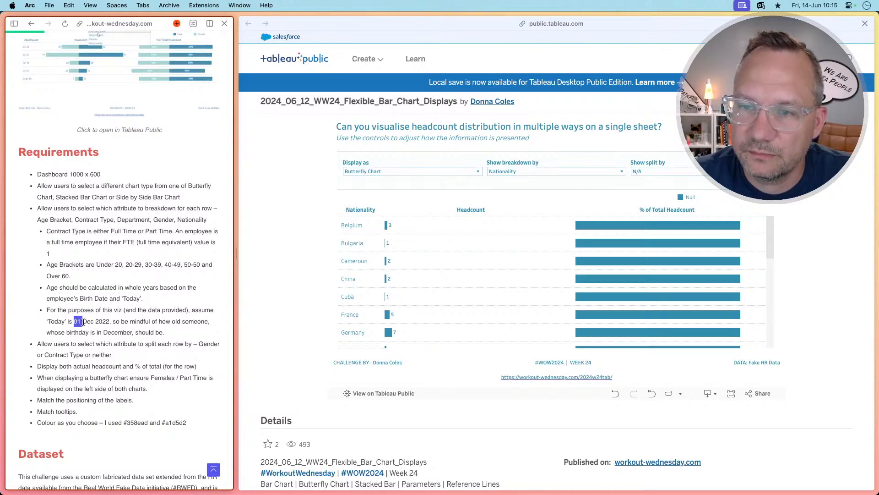
{"action": "left_click_drag", "start_coordinate": [83, 322], "coordinate": [109, 322]}
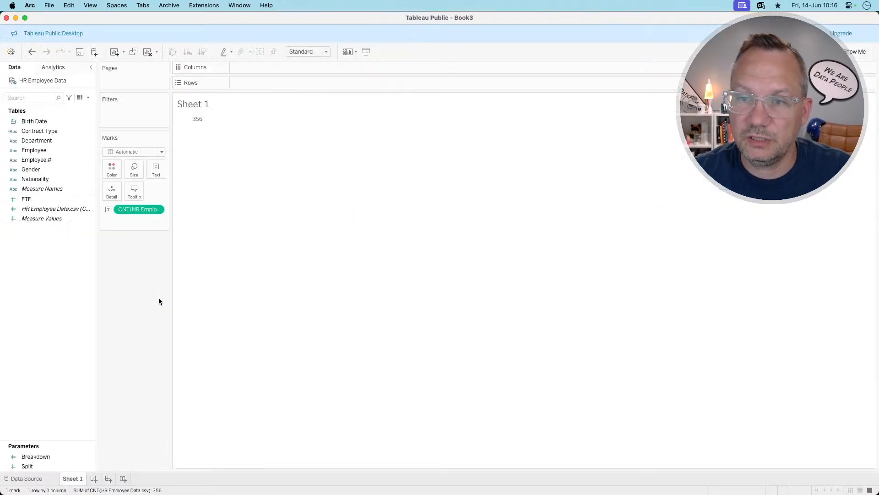
{"action": "right_click", "coordinate": [43, 288]}
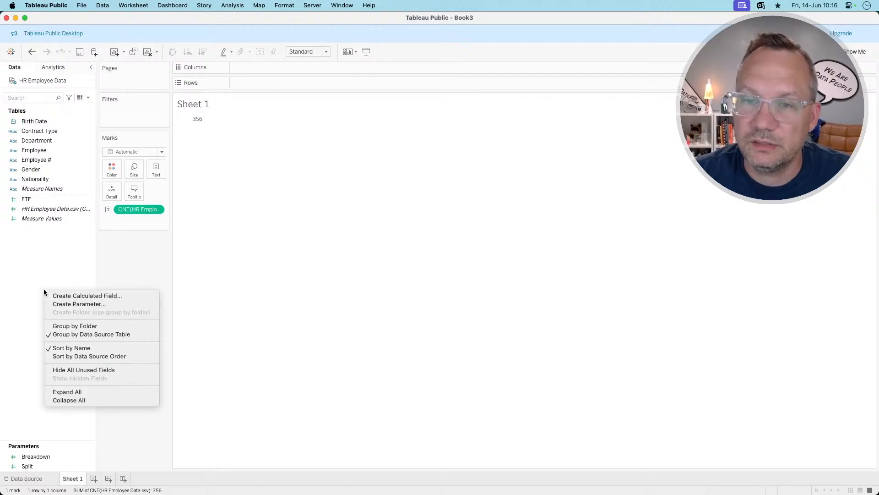
{"action": "left_click", "coordinate": [51, 296]}
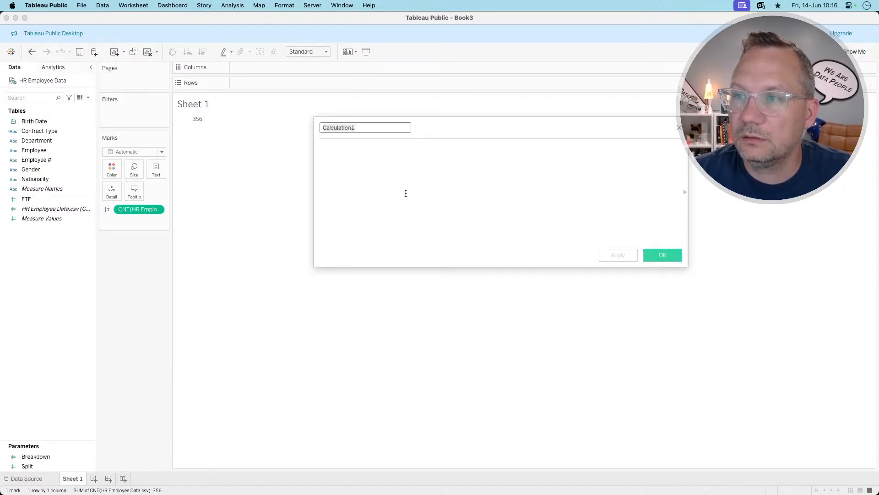
{"action": "left_click", "coordinate": [679, 127]}
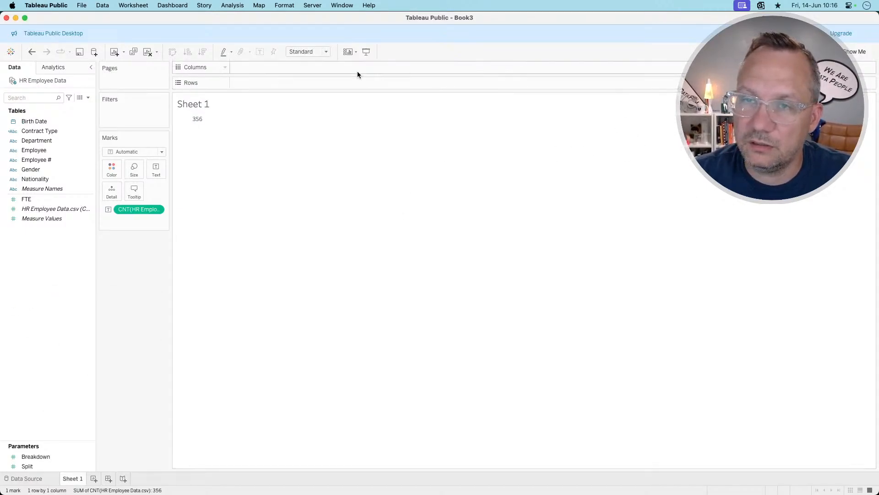
Start a new parameter in Tableau named Today with the Date data type
{"action": "left_click", "coordinate": [89, 98]}
{"action": "left_click", "coordinate": [71, 115]}
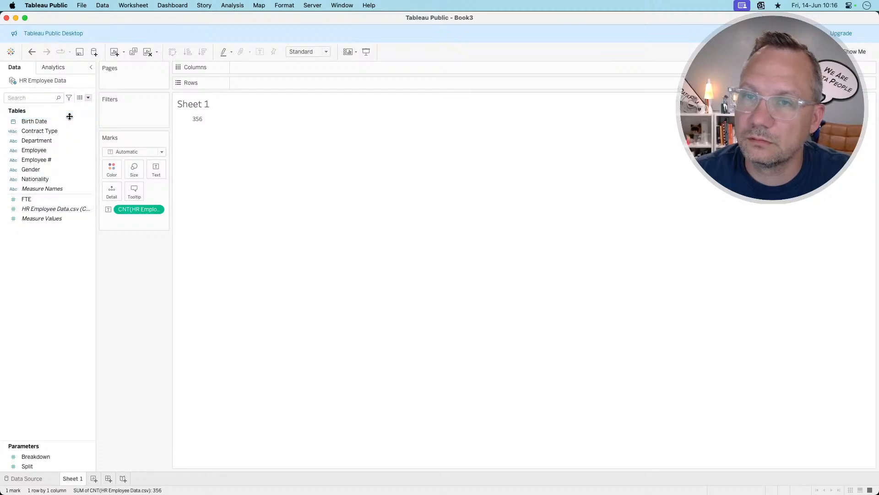
{"action": "triple_click", "coordinate": [349, 194]}
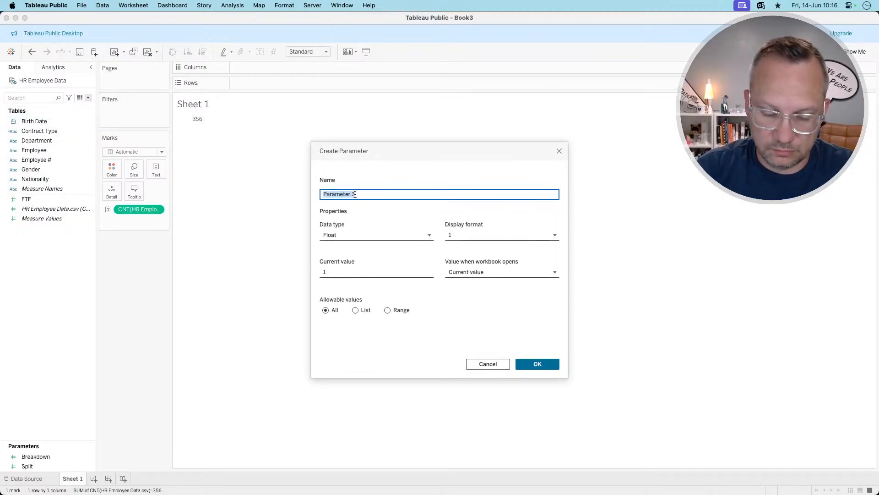
{"action": "type", "text": "Today"}
{"action": "left_click", "coordinate": [340, 234]}
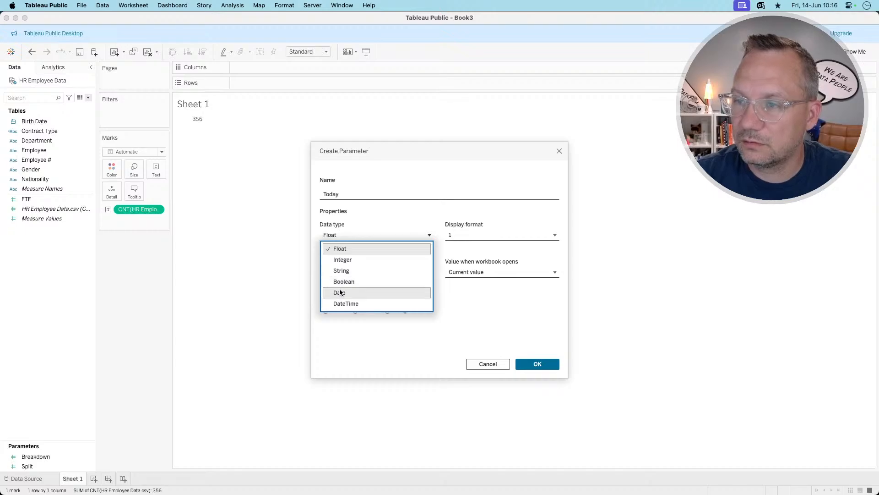
{"action": "left_click", "coordinate": [340, 292]}
Set the Today parameter's current value to 01 Dec 2022, check it against the requirements and create the parameter
{"action": "triple_click", "coordinate": [358, 272]}
{"action": "type", "text": "01 Dec 2022"}
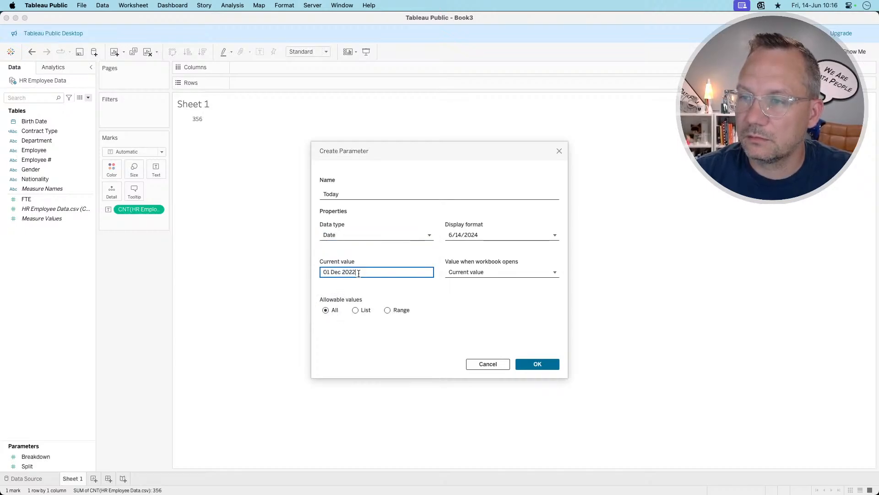
{"action": "key", "text": "Tab"}
{"action": "double_click", "coordinate": [358, 274]}
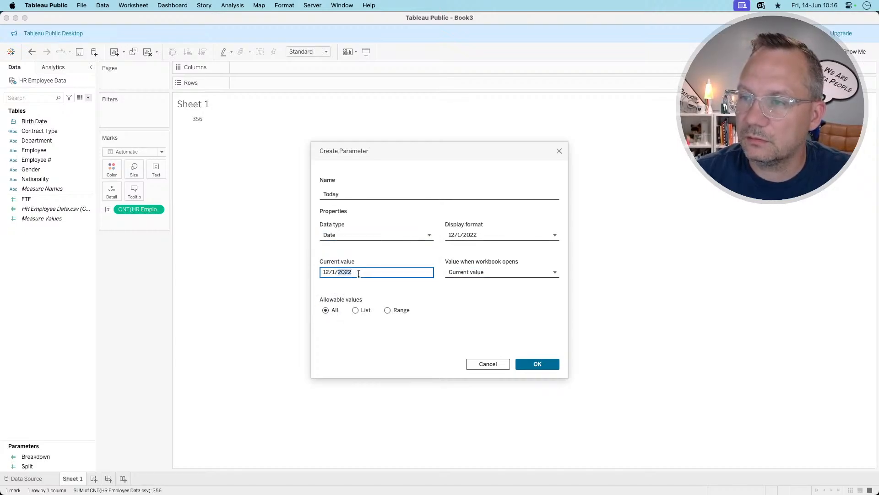
{"action": "key", "text": "super+Tab"}
{"action": "key", "text": "super+Tab"}
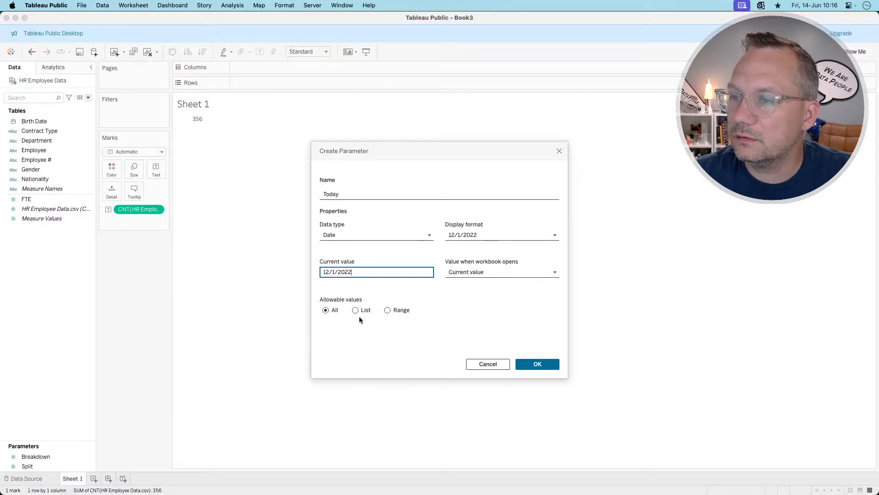
{"action": "left_click", "coordinate": [536, 364]}
Start a calculated field named Age
{"action": "right_click", "coordinate": [62, 322]}
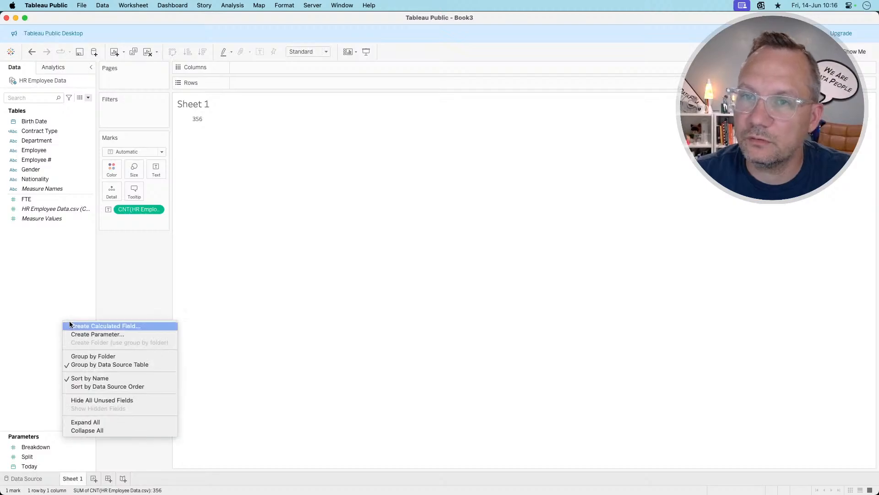
{"action": "left_click", "coordinate": [72, 326]}
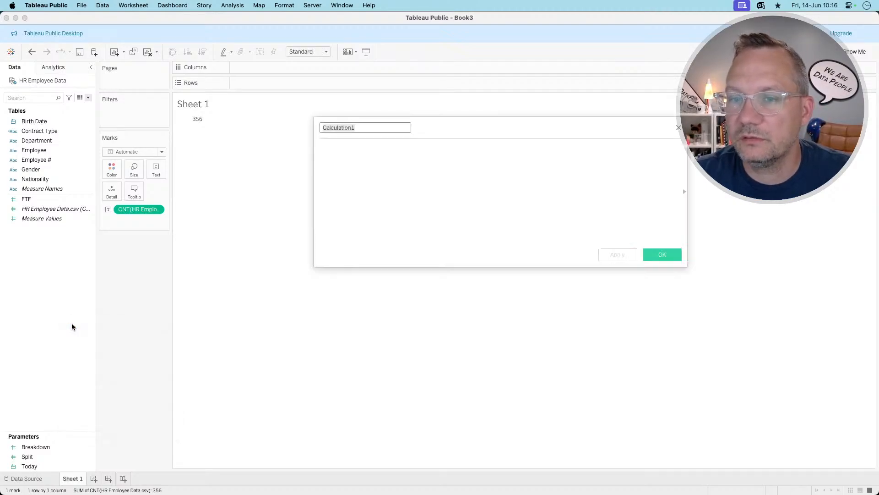
{"action": "type", "text": "Age"}
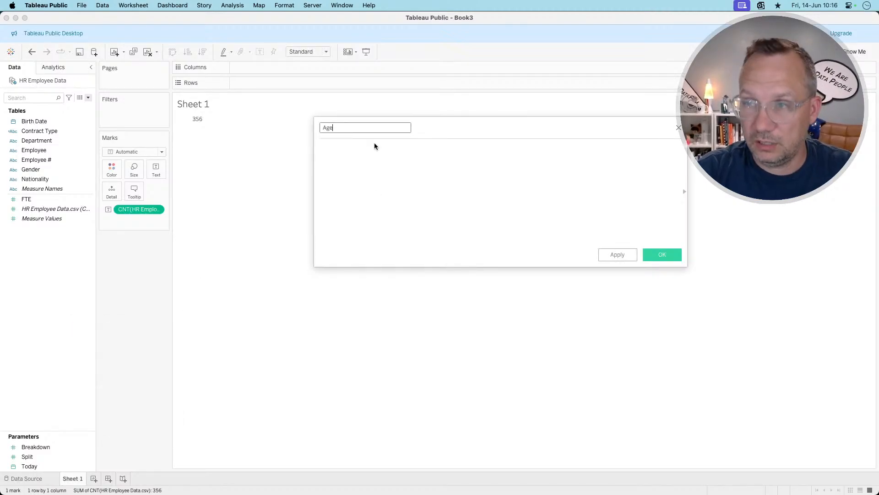
{"action": "key", "text": "Tab"}
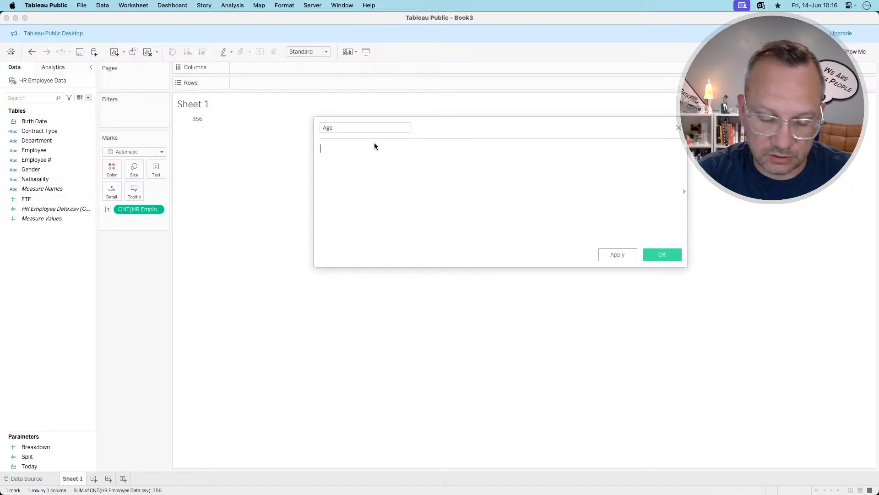
Enter DATEDIFF('day',[Birth Date],[Today]) as the formula of the Age calculated field
{"action": "type", "text": "dated"}
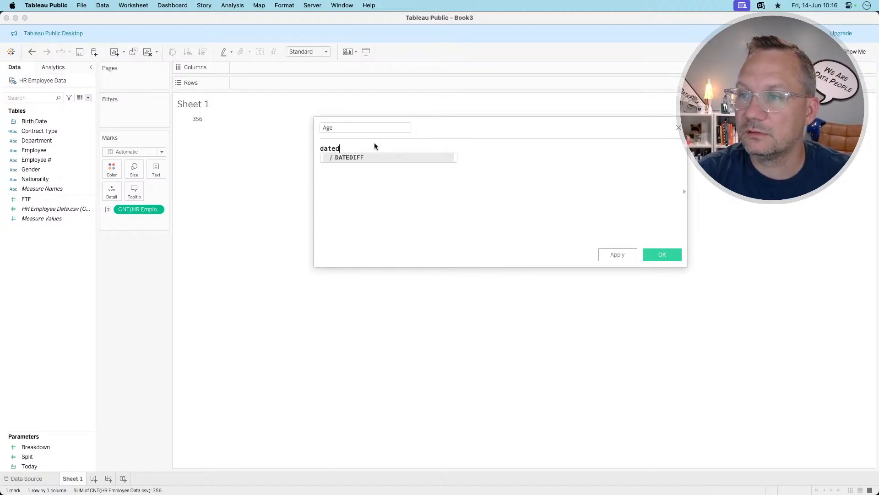
{"action": "key", "text": "Return"}
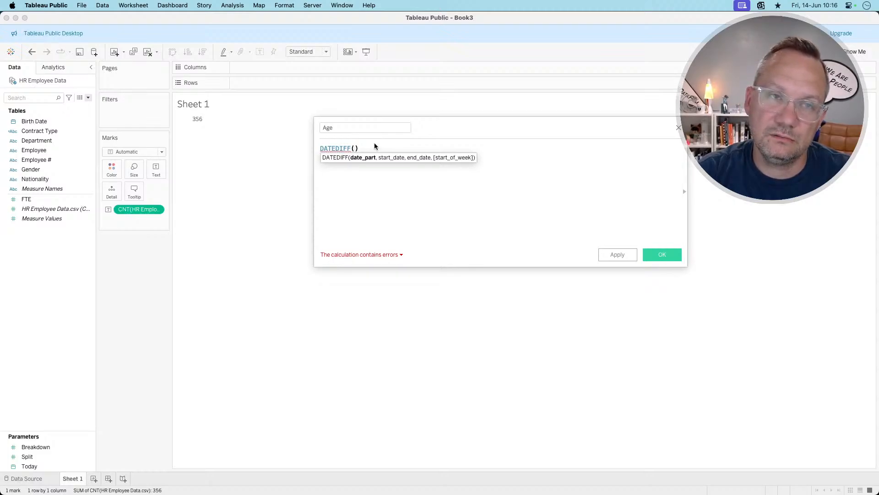
{"action": "type", "text": "'"}
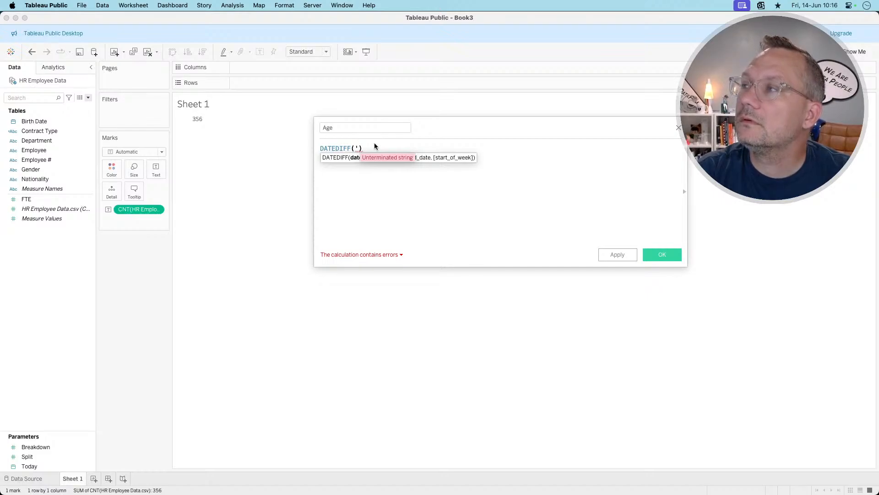
{"action": "type", "text": "da"}
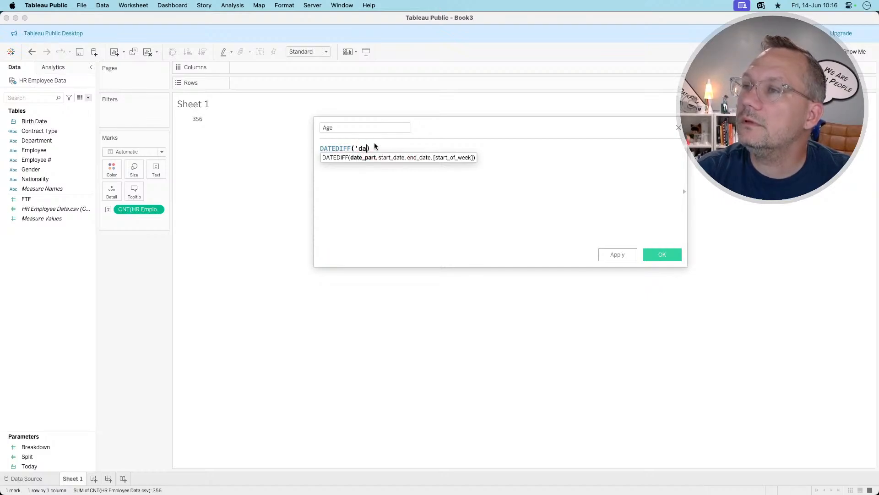
{"action": "type", "text": "y',"}
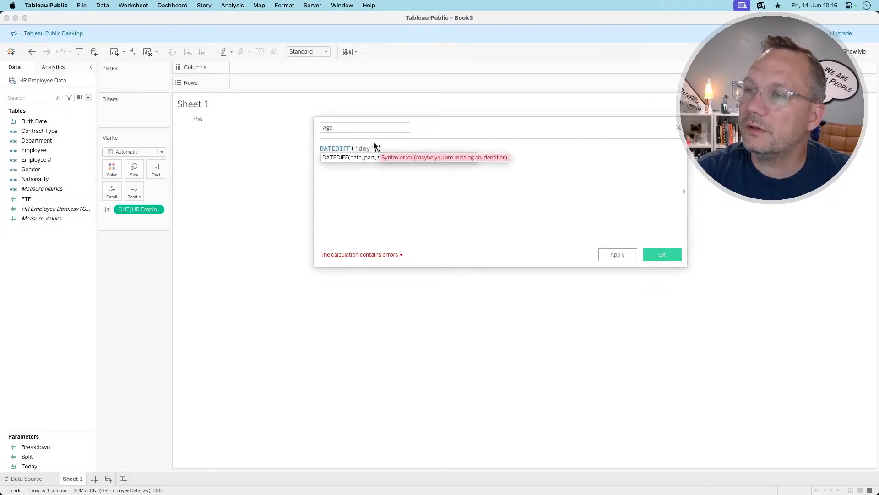
{"action": "type", "text": "bir"}
{"action": "key", "text": "Return"}
{"action": "type", "text": ",[Birth Date],tod"}
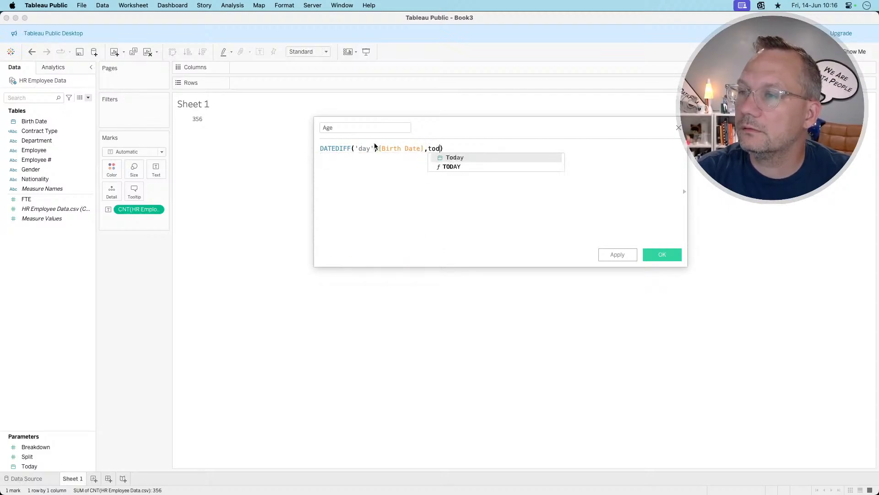
{"action": "key", "text": "Return"}
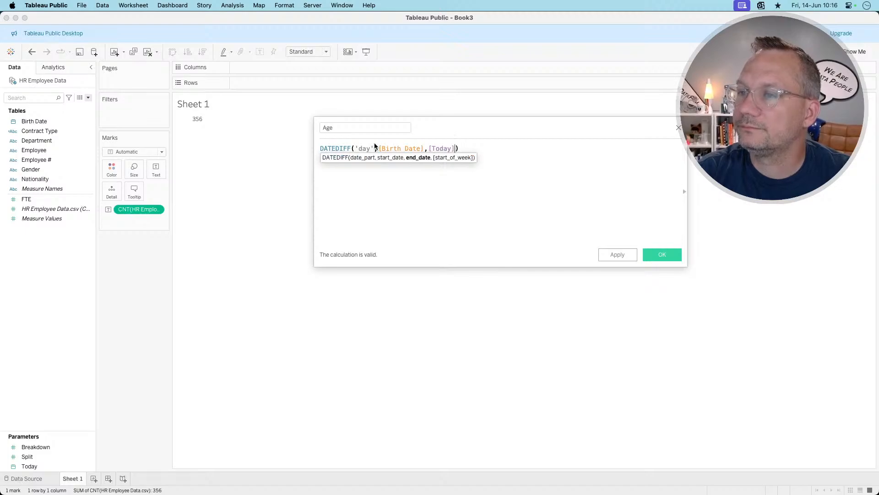
{"action": "key", "text": "Right"}
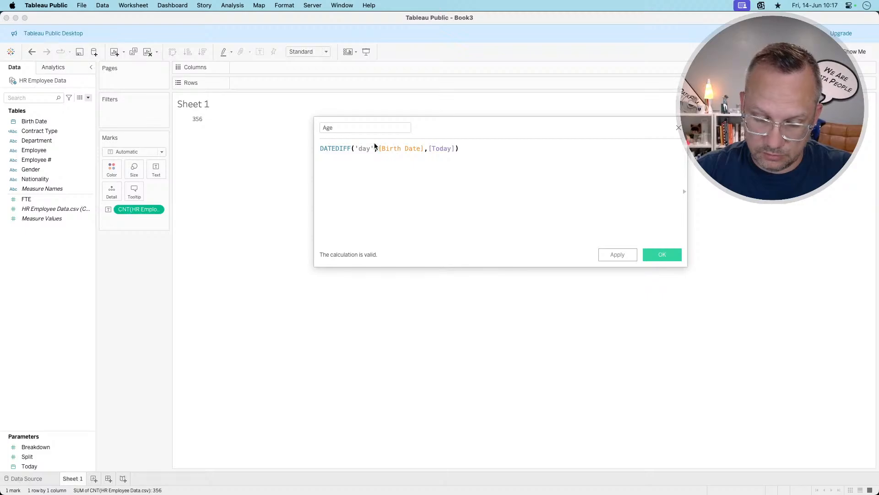
Divide the date difference by 365 and wrap the whole Age expression in the floor function
{"action": "type", "text": "/365"}
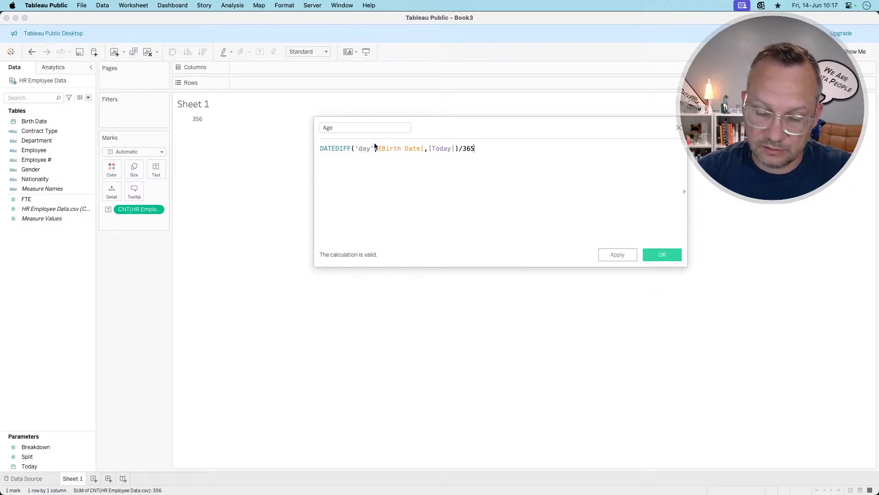
{"action": "type", "text": ")"}
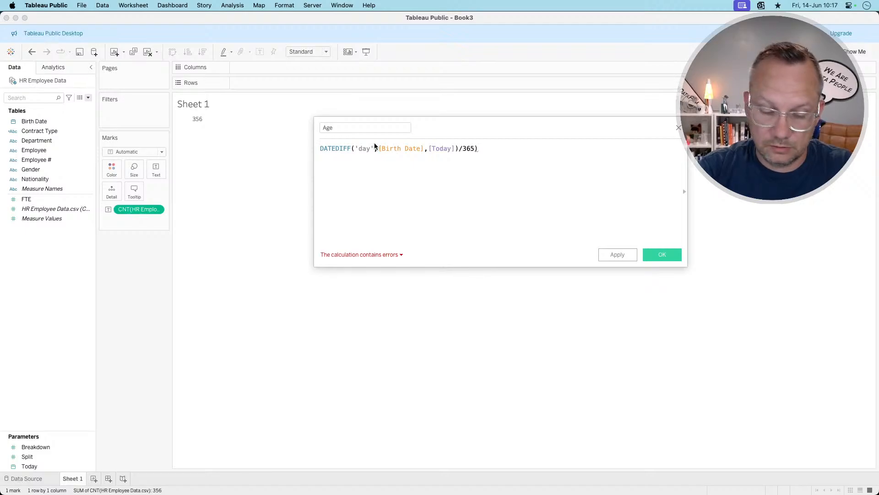
{"action": "type", "text": "("}
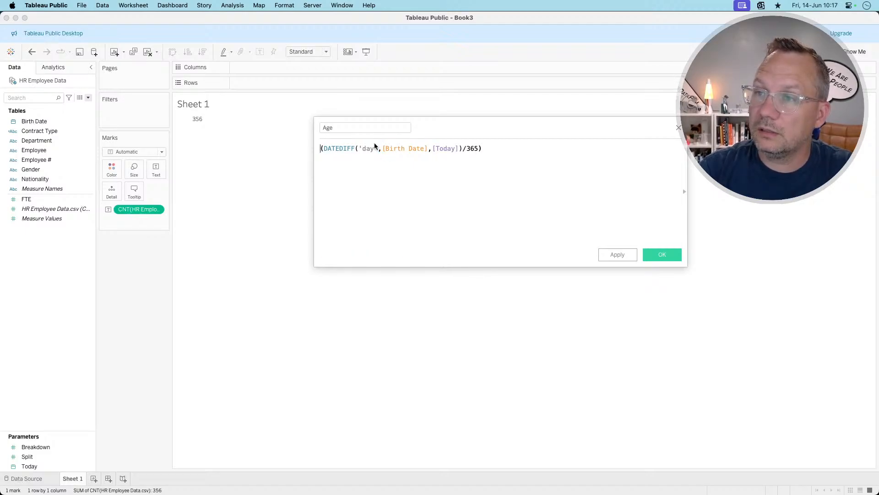
{"action": "type", "text": "floor"}
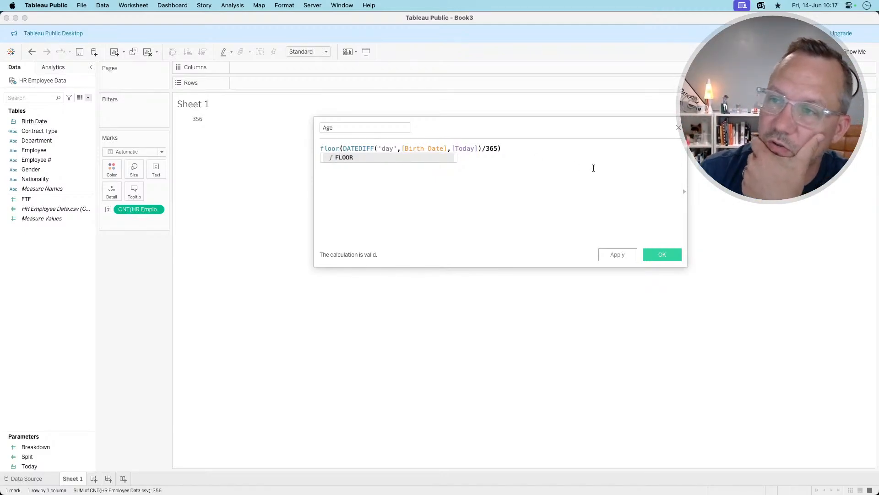
Look up the description of the FLOOR function in the calculation editor's function reference
{"action": "left_click", "coordinate": [685, 190]}
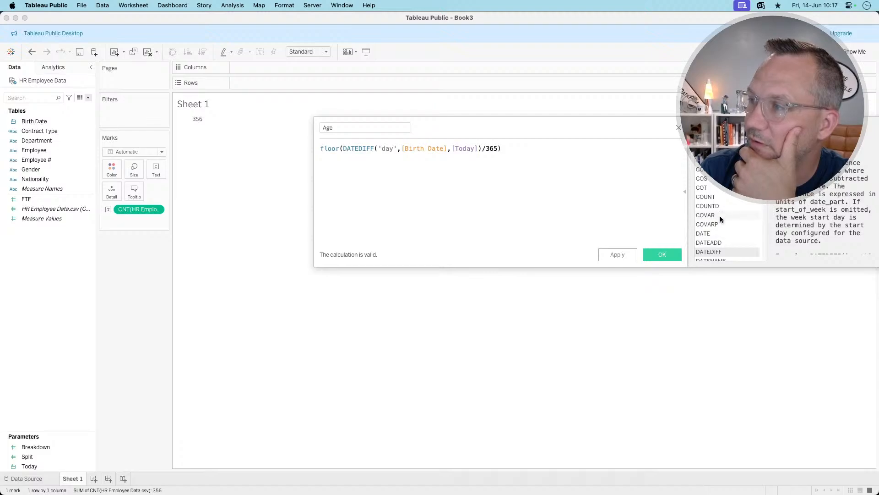
{"action": "left_click", "coordinate": [726, 143]}
{"action": "type", "text": "flo"}
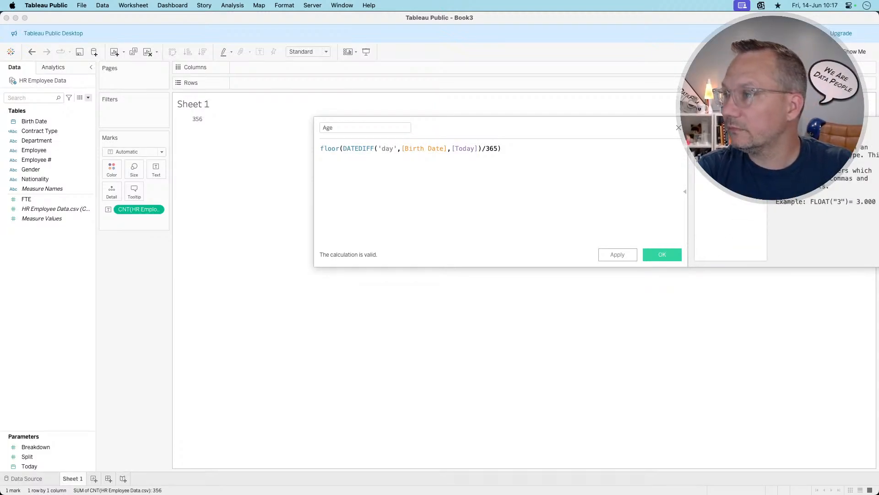
{"action": "left_click_drag", "start_coordinate": [625, 126], "coordinate": [480, 126]}
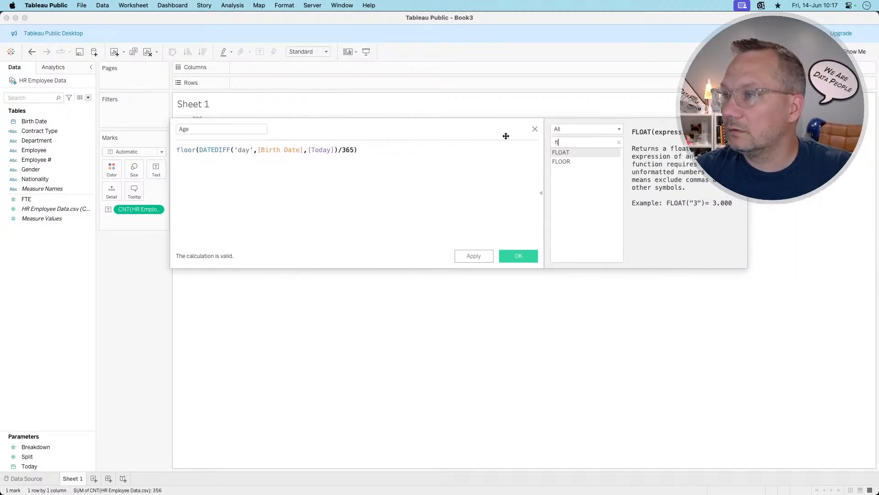
{"action": "left_click", "coordinate": [579, 162]}
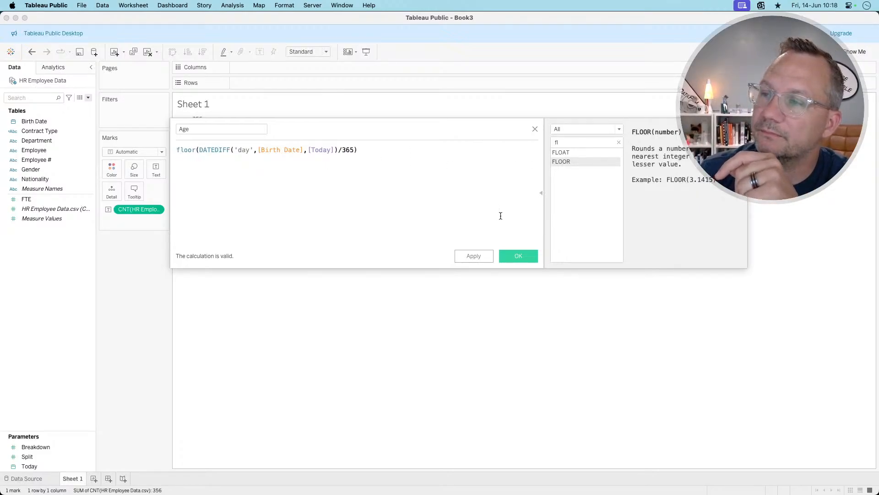
Save the Age calculated field and move Age from the measures to the dimensions
{"action": "left_click", "coordinate": [517, 255]}
{"action": "right_click", "coordinate": [39, 254]}
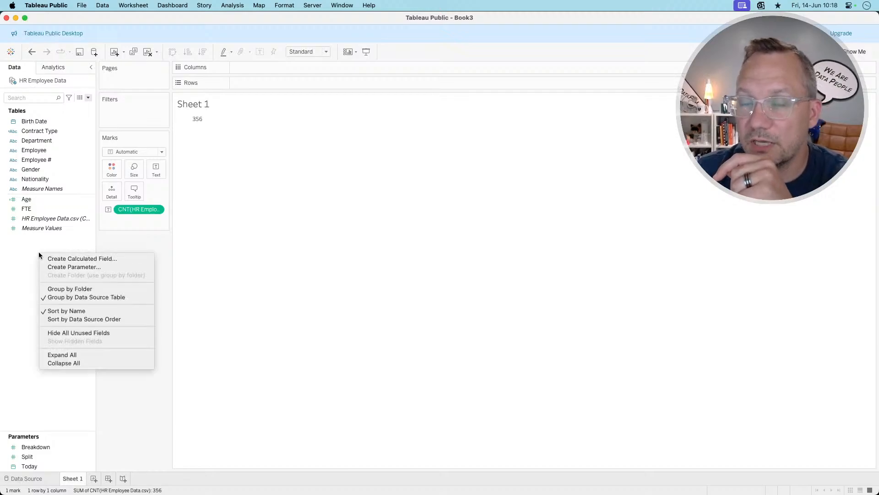
{"action": "left_click", "coordinate": [35, 201]}
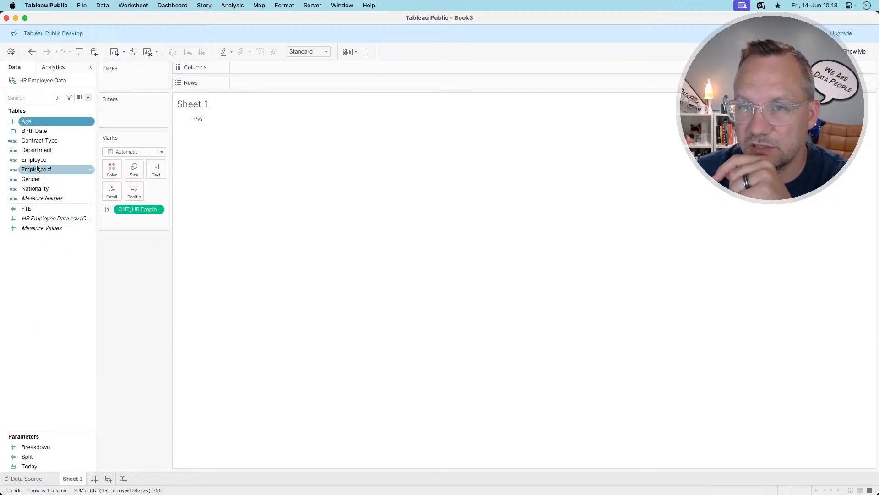
{"action": "right_click", "coordinate": [33, 270]}
{"action": "left_click", "coordinate": [50, 281]}
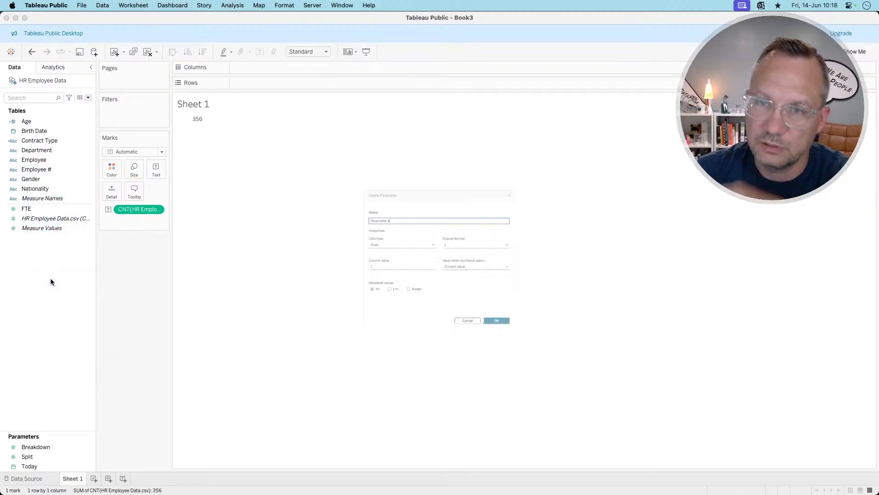
{"action": "left_click", "coordinate": [559, 152]}
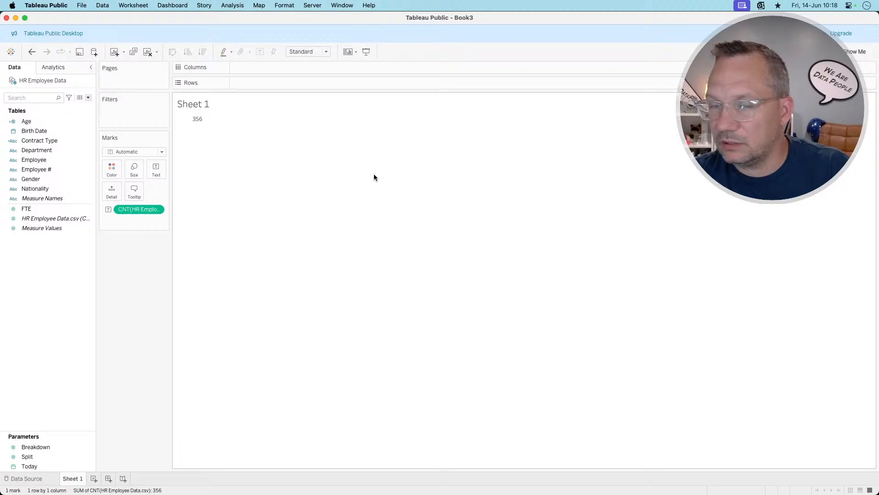
Start a new calculated field named Age Bracket
{"action": "right_click", "coordinate": [45, 289]}
{"action": "right_click", "coordinate": [49, 271]}
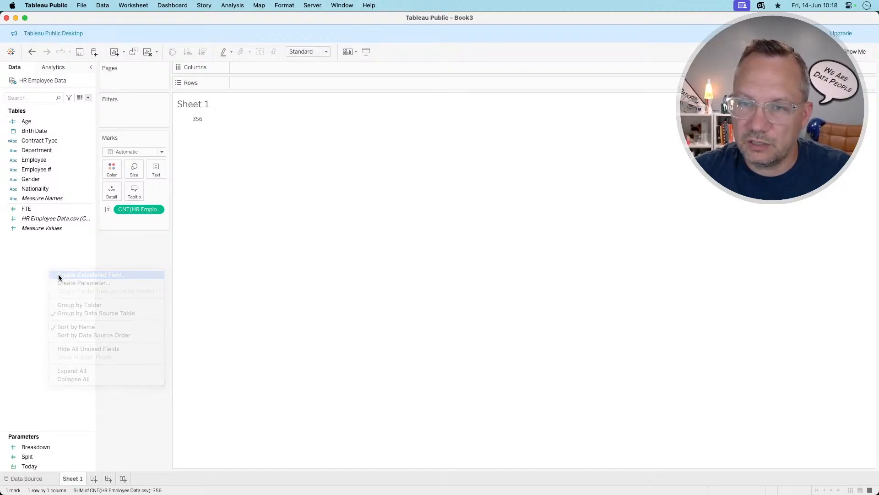
{"action": "left_click", "coordinate": [58, 275]}
{"action": "type", "text": "Age"}
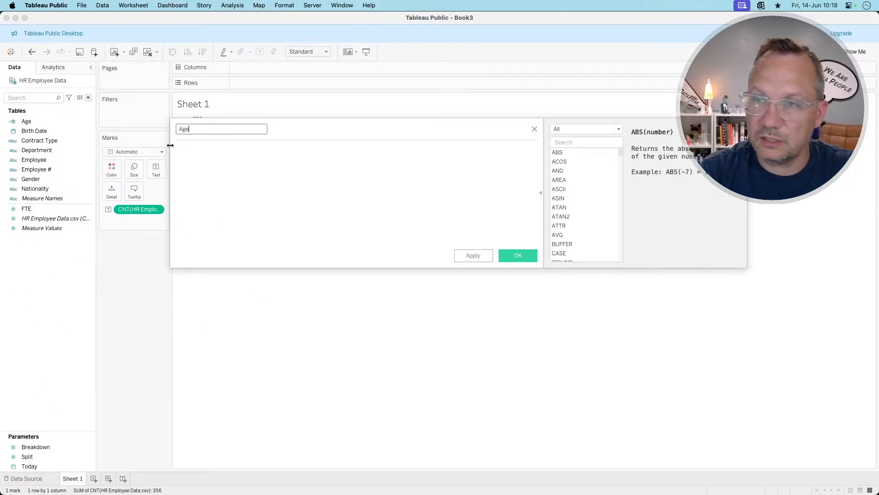
{"action": "type", "text": " Bracket"}
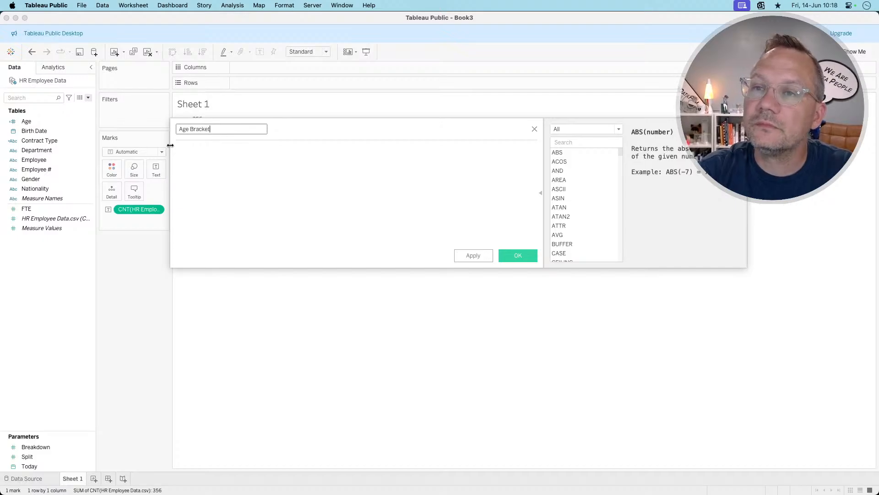
{"action": "key", "text": "Tab"}
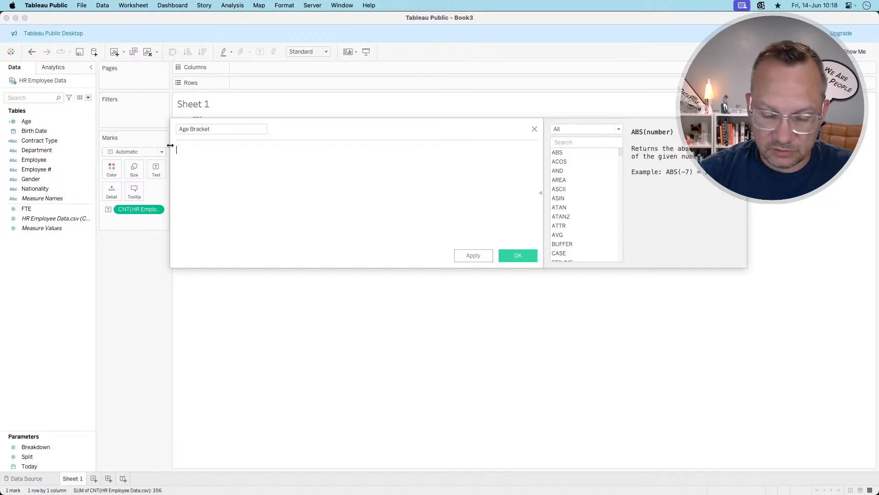
Check the age brackets in the requirements in Arc and begin the Age Bracket formula in Tableau with if [Age]<20 then "Under 20"
{"action": "key", "text": "super+Tab"}
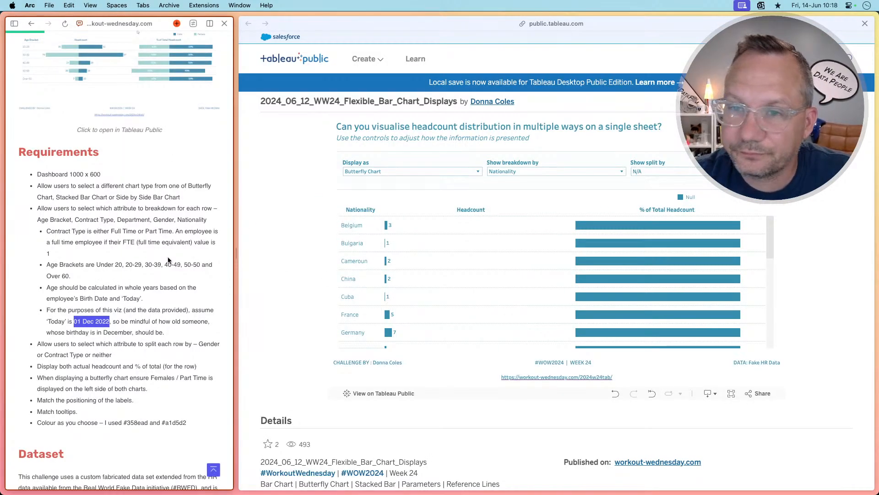
{"action": "key", "text": "super+Tab"}
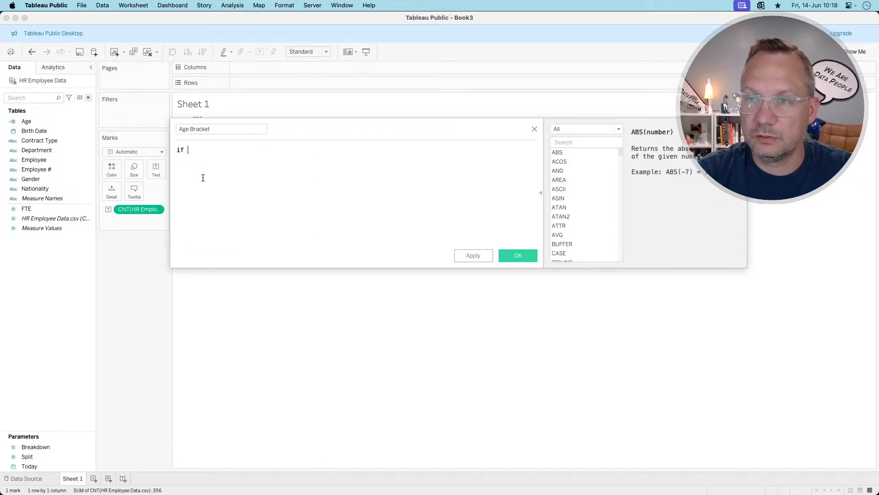
{"action": "type", "text": "age"}
{"action": "key", "text": "Return"}
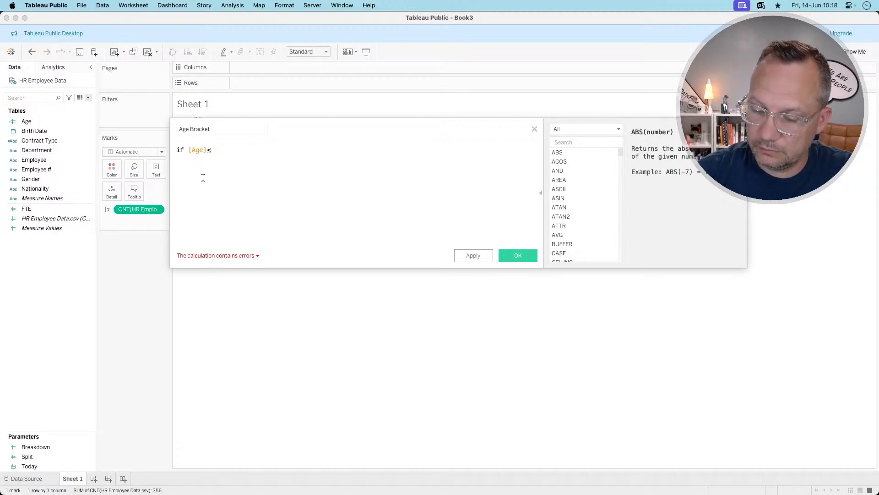
{"action": "key", "text": "super+Tab"}
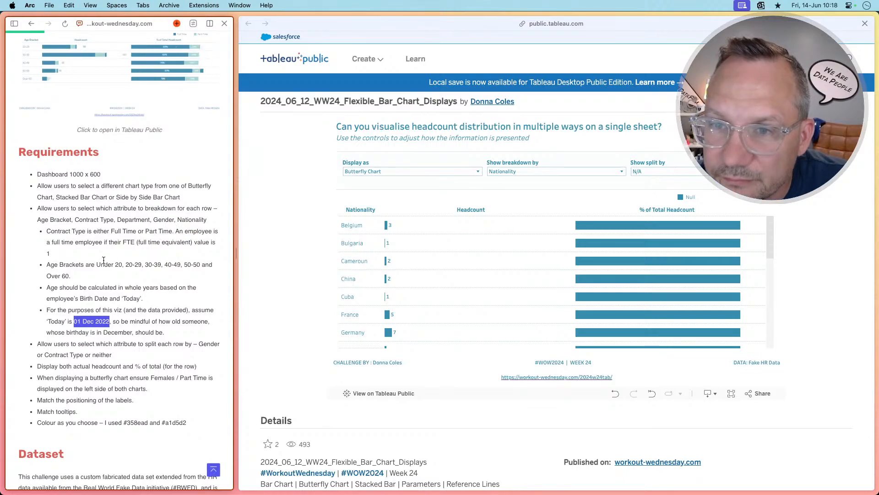
{"action": "key", "text": "super+Tab"}
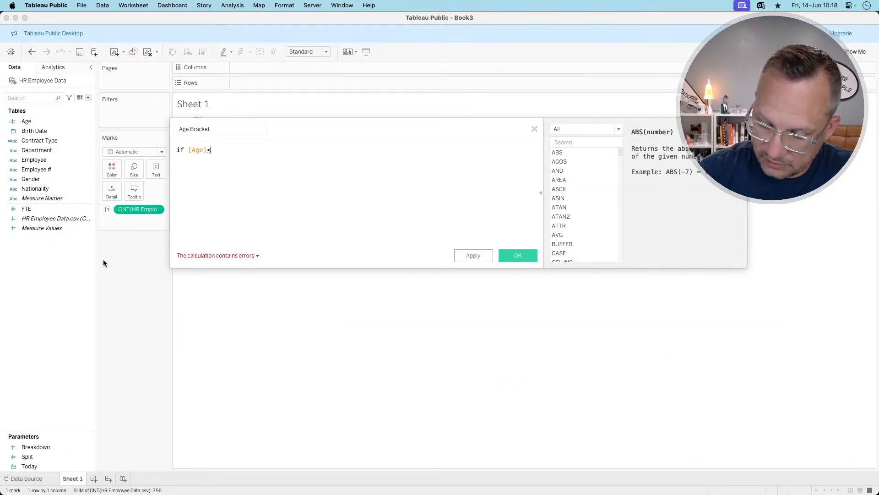
{"action": "type", "text": "20 then "}
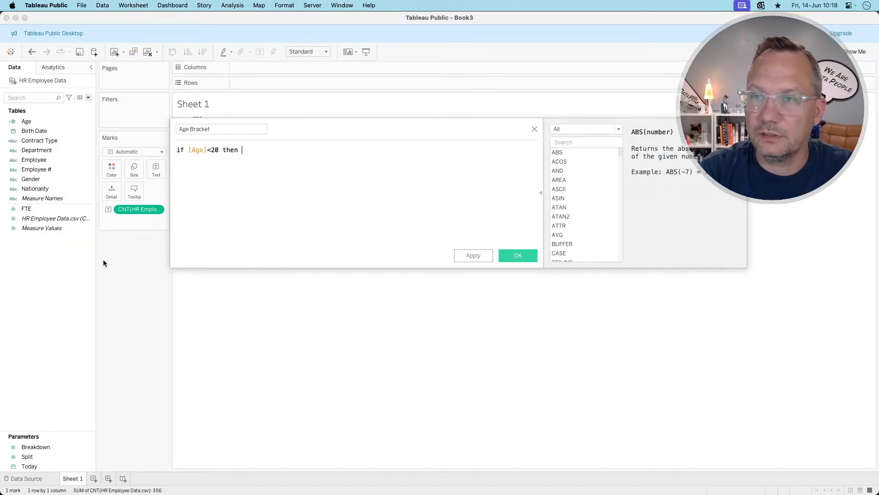
{"action": "type", "text": "\"Under"}
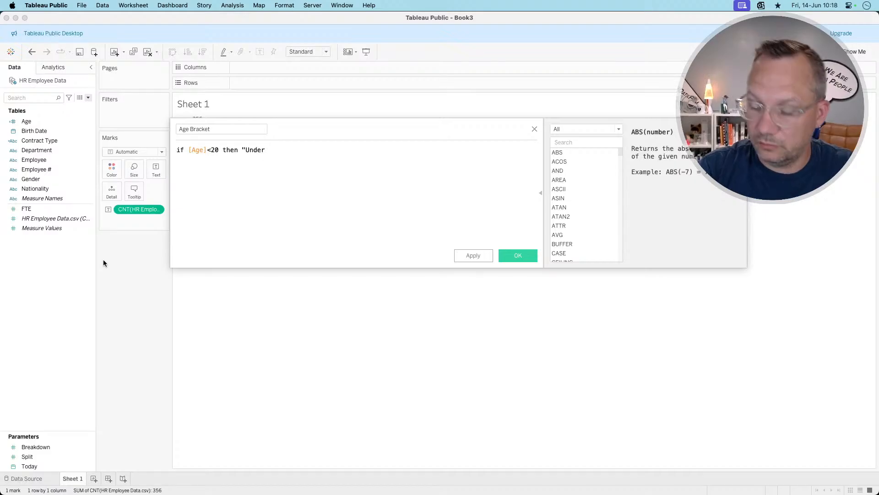
{"action": "type", "text": " 20\""}
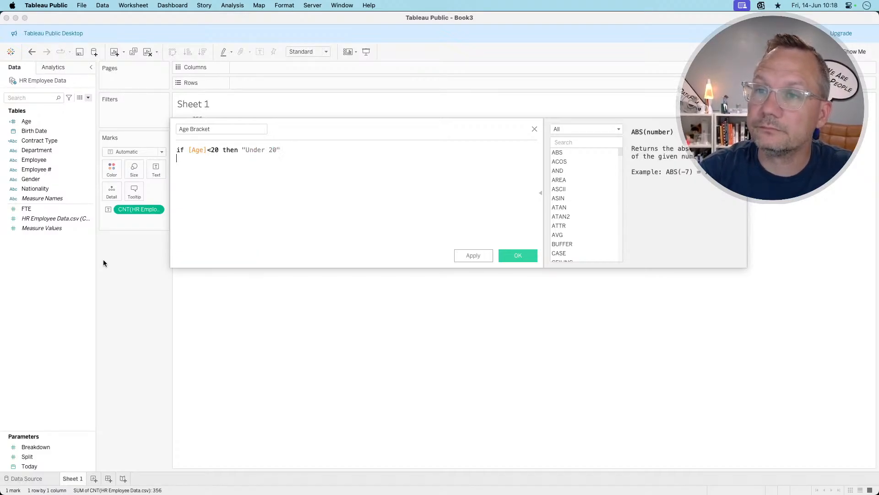
Recheck the age brackets in Arc's requirements and add elseif [Age]<=29 then "20-29" to the Age Bracket formula in Tableau
{"action": "type", "text": "elseif"}
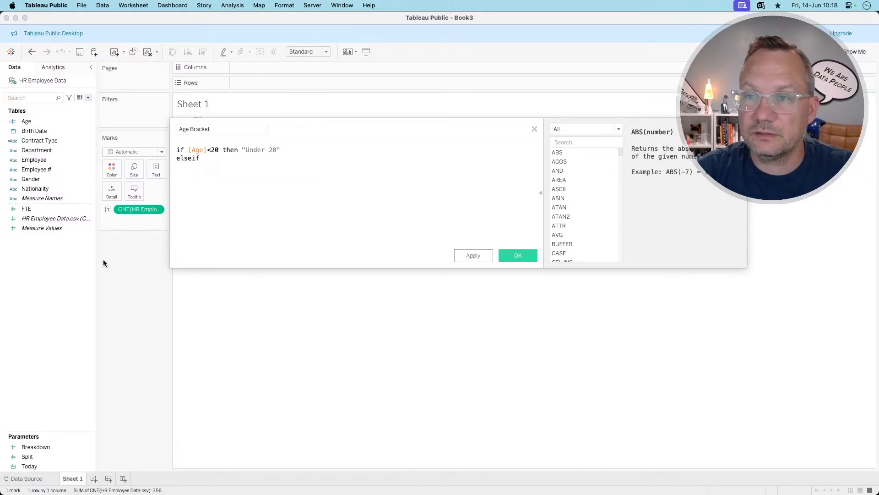
{"action": "key", "text": "super+Tab"}
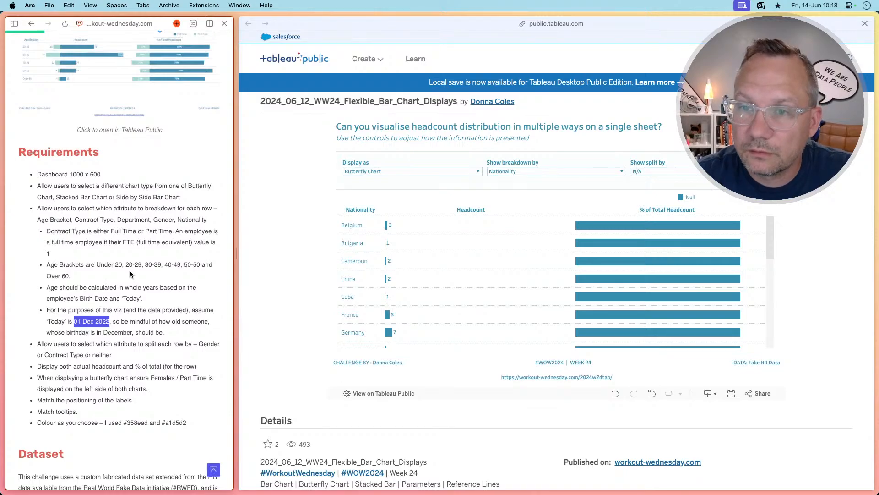
{"action": "key", "text": "super+Tab"}
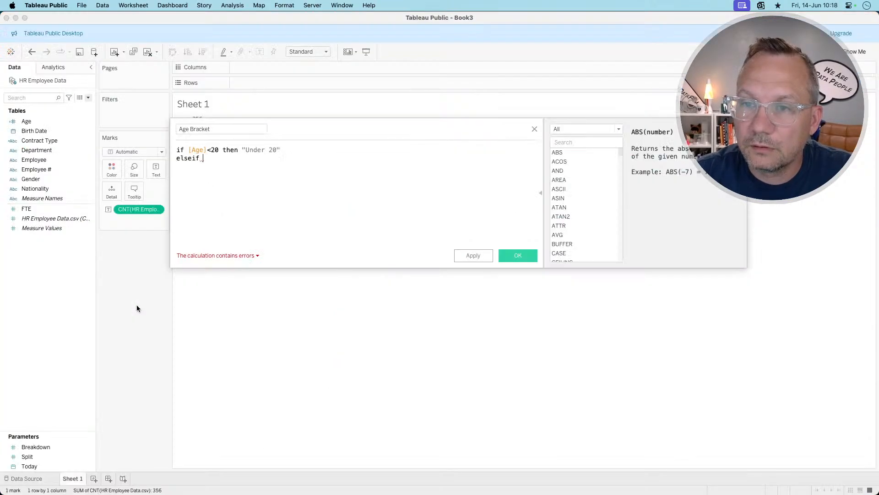
{"action": "type", "text": "ag"}
{"action": "key", "text": "Return"}
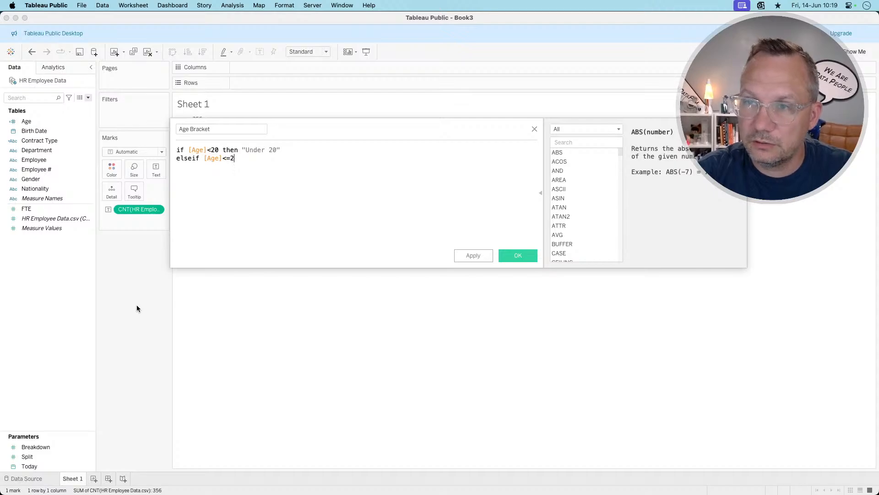
{"action": "type", "text": "<=29 then "}
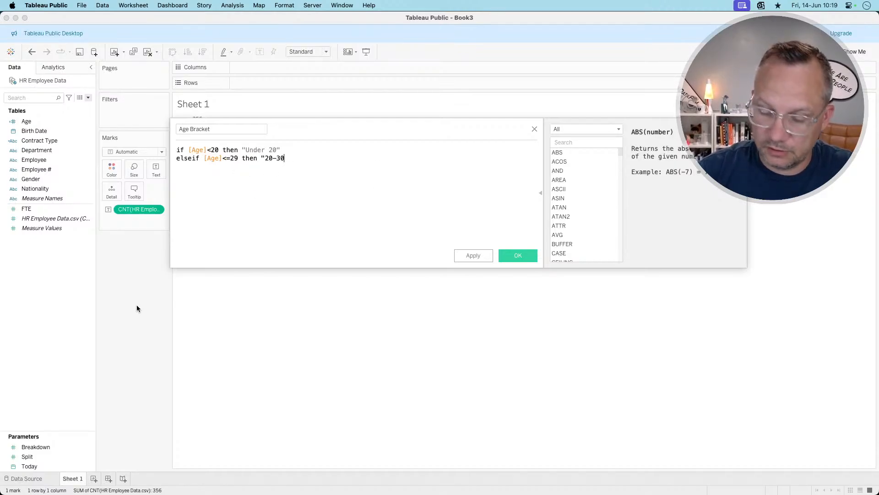
{"action": "type", "text": "\"20-29"}
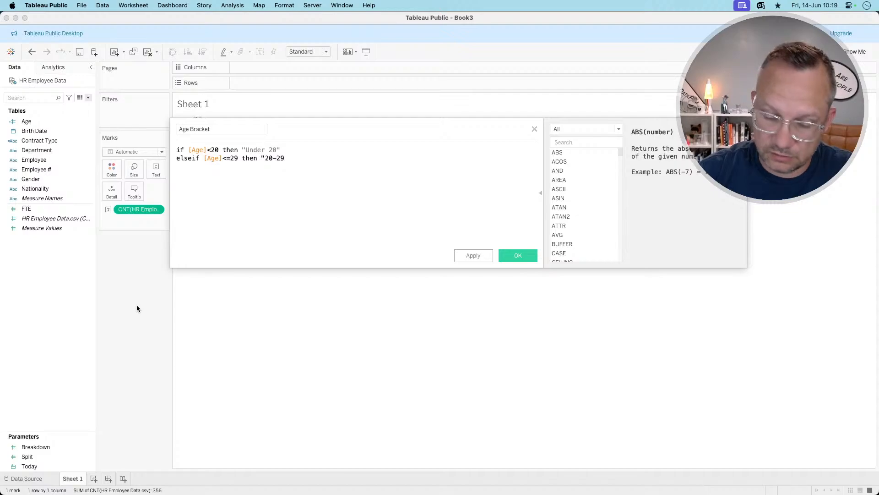
{"action": "type", "text": "\""}
{"action": "key", "text": "Return"}
Add the branch elseif [Age]<=39 then "30-39" to the Age Bracket formula, consulting the requirements in Arc before returning to Tableau
{"action": "type", "text": "elseif "}
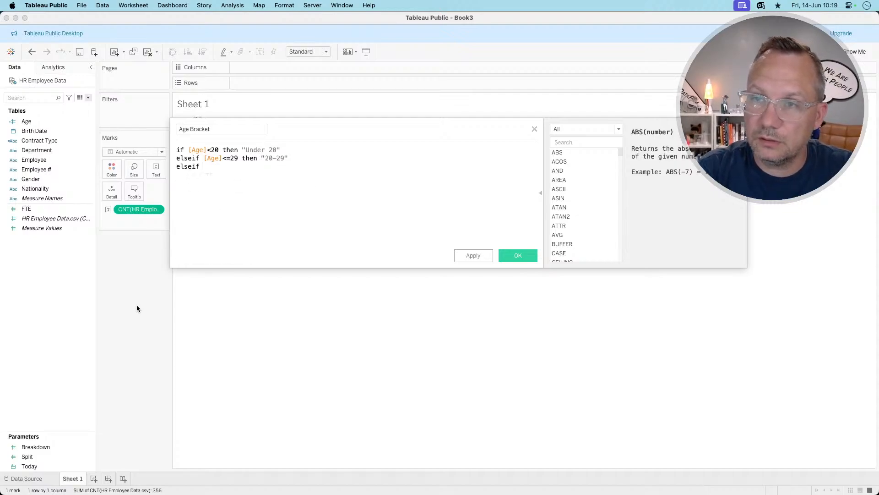
{"action": "type", "text": "ag"}
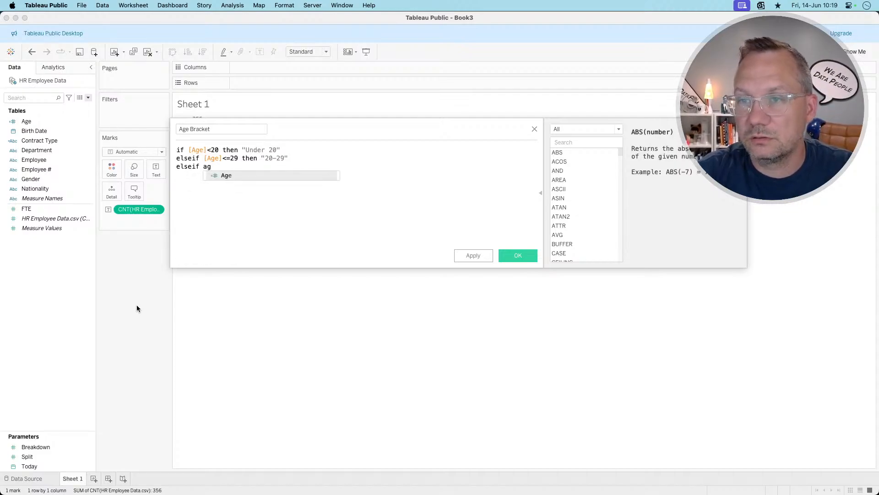
{"action": "key", "text": "Return"}
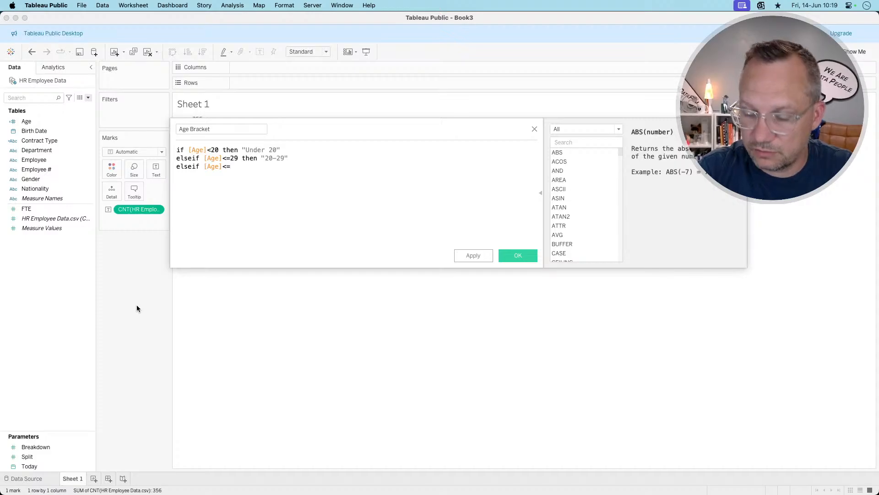
{"action": "key", "text": "super+Tab"}
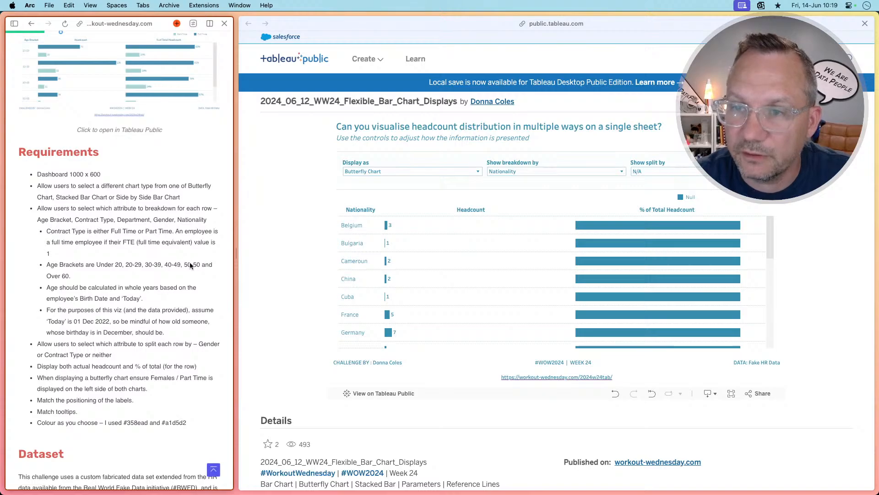
{"action": "key", "text": "super+Tab"}
{"action": "type", "text": "then"}
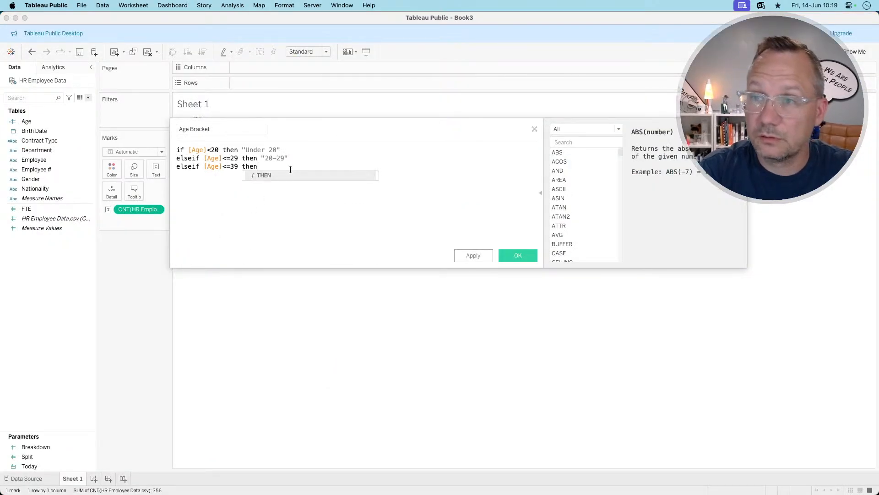
{"action": "type", "text": " \"30-"}
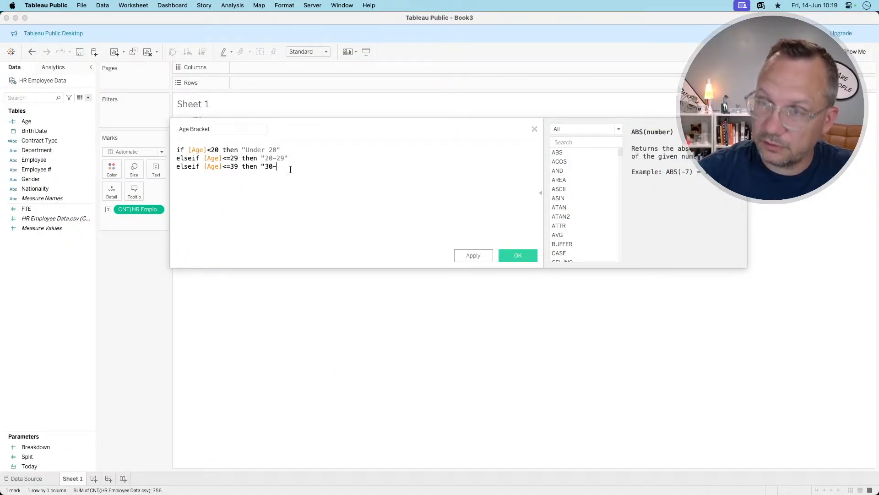
{"action": "type", "text": "39"}
{"action": "type", "text": "\""}
{"action": "key", "text": "Return"}
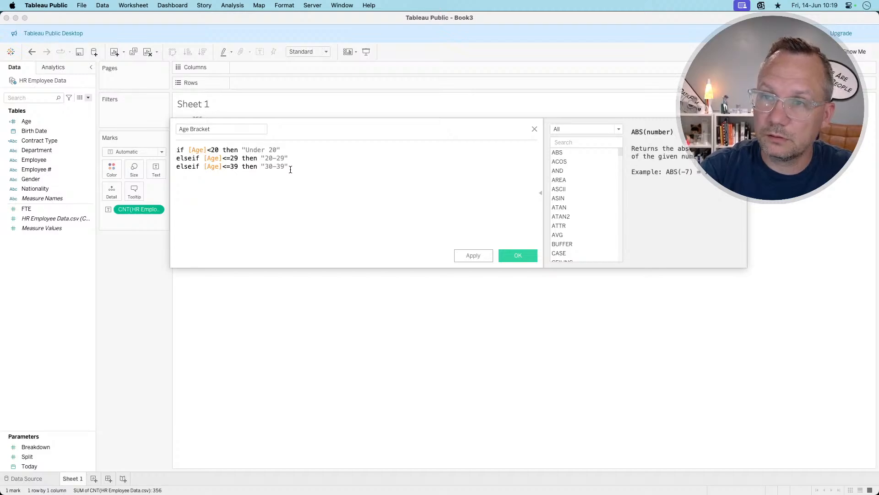
Add the branch elseif [Age]<=49 then "40-49" to the Age Bracket formula
{"action": "type", "text": "elseif"}
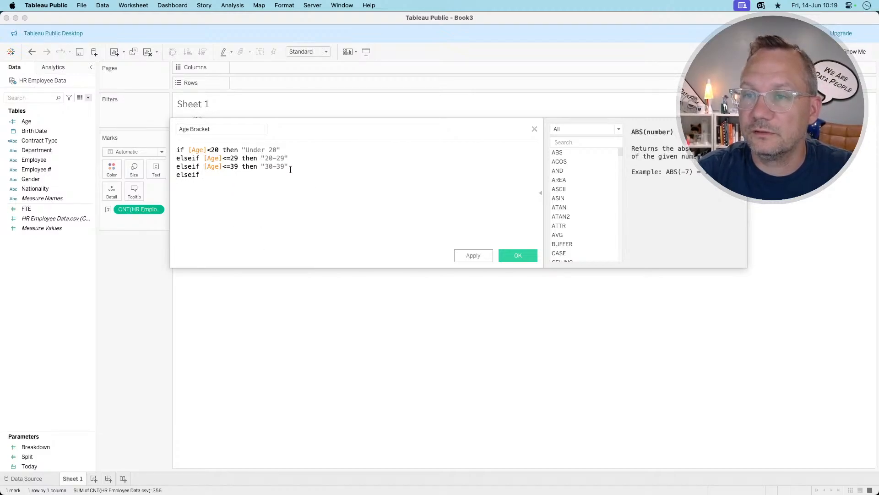
{"action": "type", "text": " ag"}
{"action": "key", "text": "Return"}
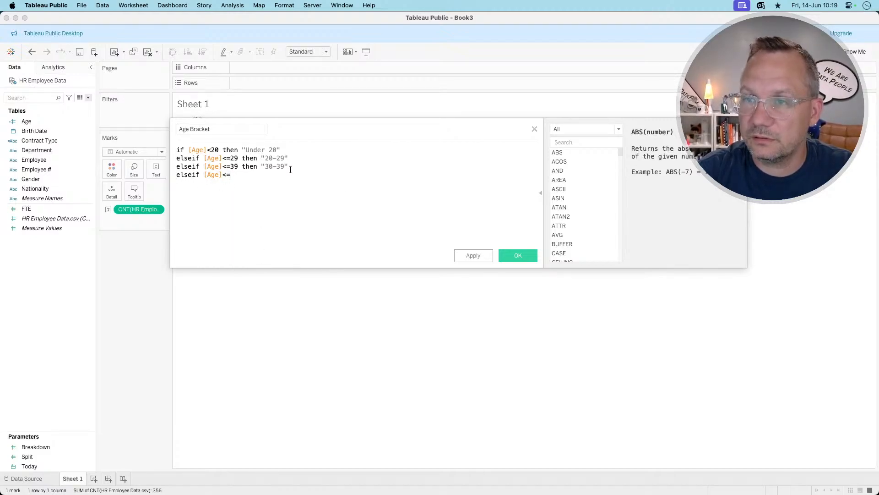
{"action": "type", "text": "<=49"}
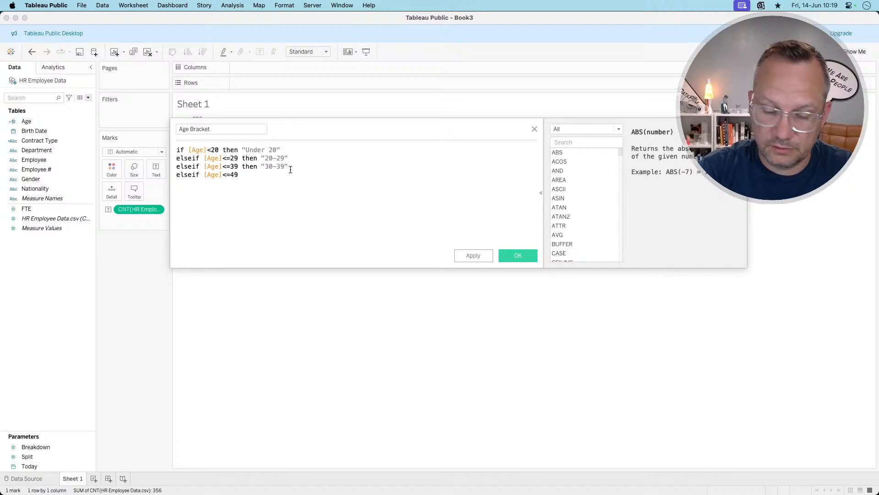
{"action": "type", "text": " then \""}
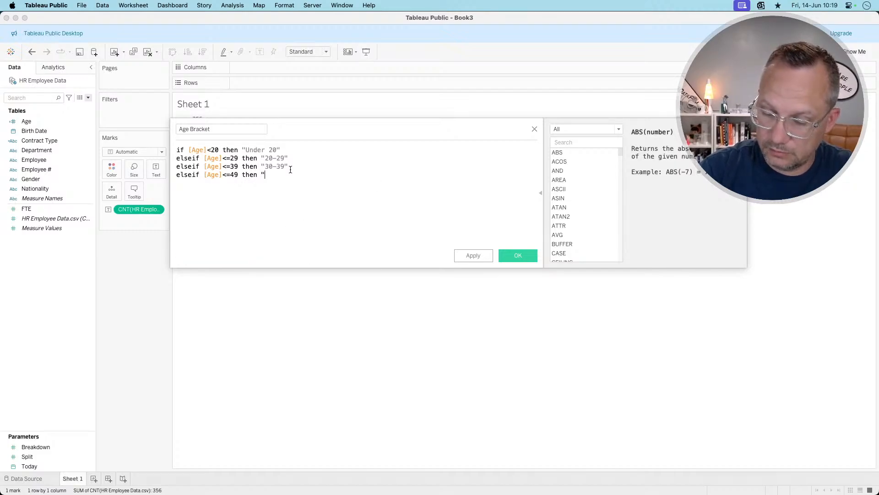
{"action": "type", "text": "40-49"}
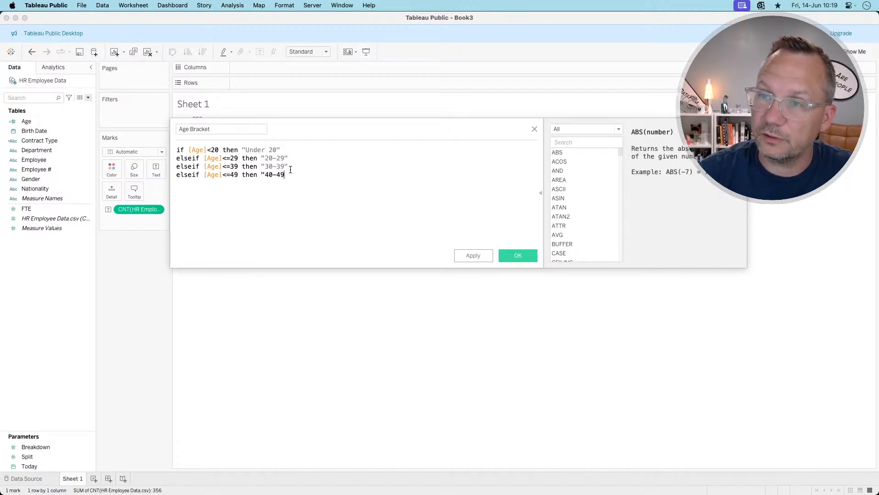
{"action": "type", "text": "\" "}
Add the branch elseif [Age]<=59 then "50-59" to the Age Bracket formula
{"action": "type", "text": "elseif ag"}
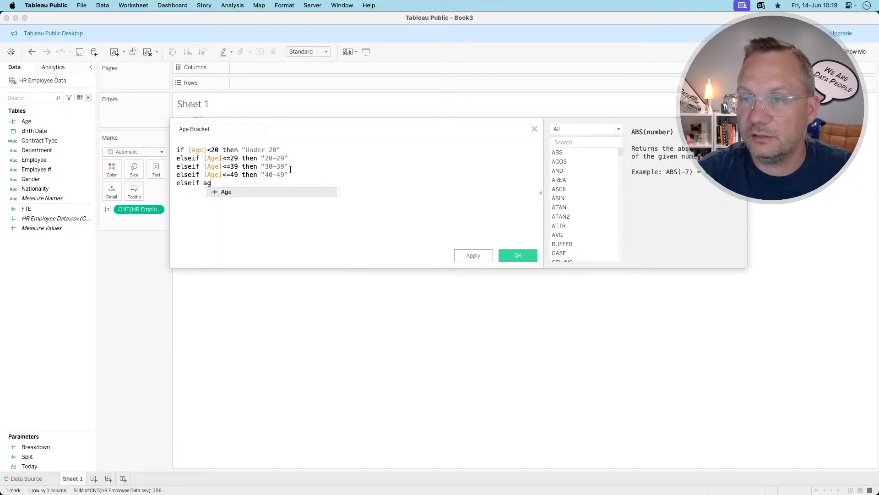
{"action": "key", "text": "Return"}
{"action": "type", "text": "<="}
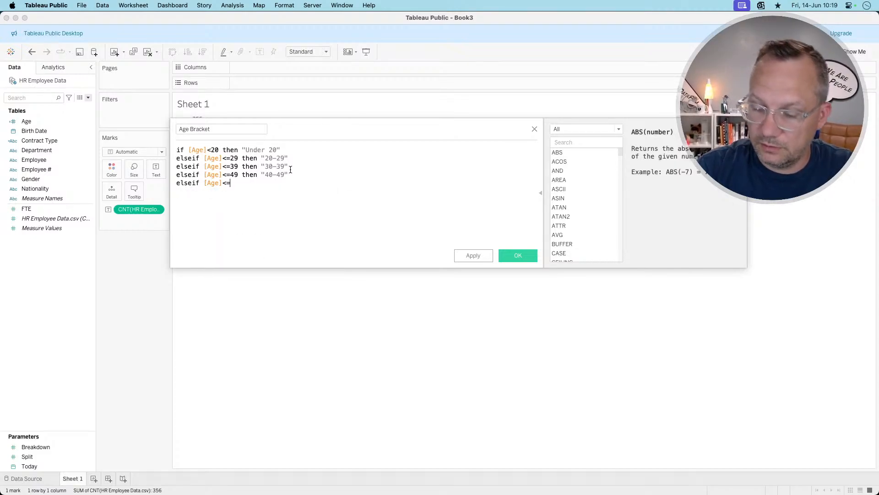
{"action": "type", "text": "59"}
{"action": "type", "text": "the"}
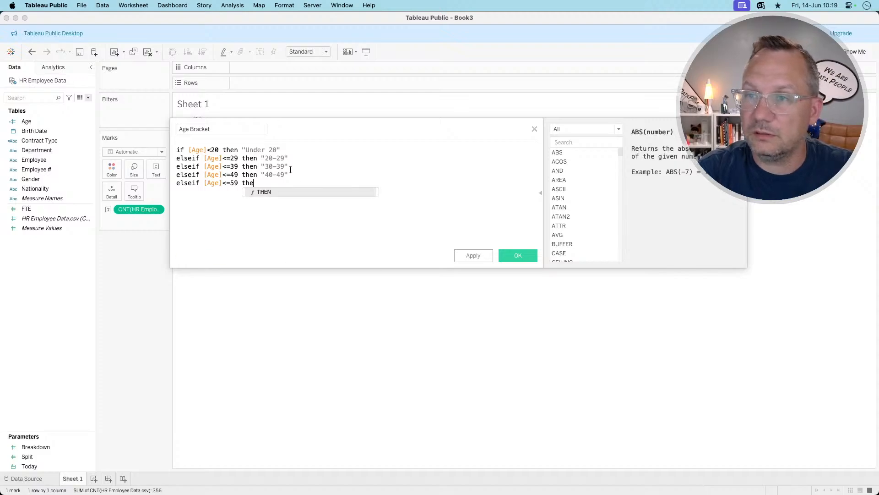
{"action": "type", "text": "n \"\""}
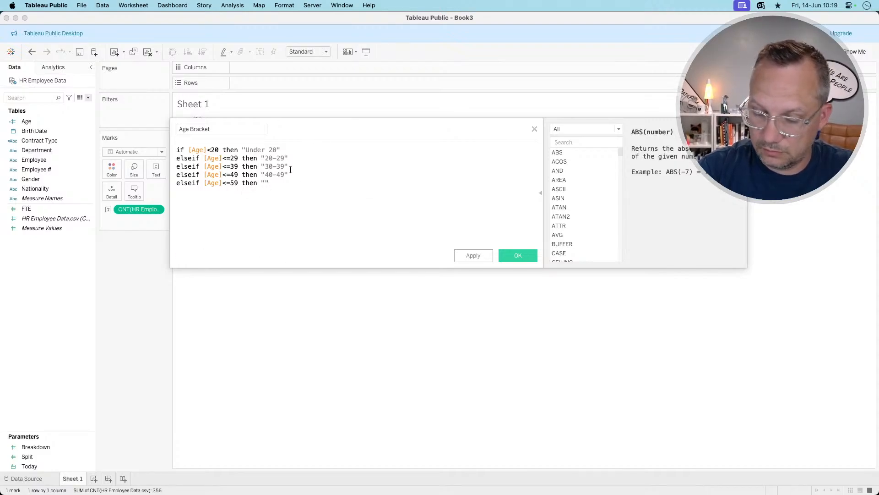
{"action": "type", "text": "50-59"}
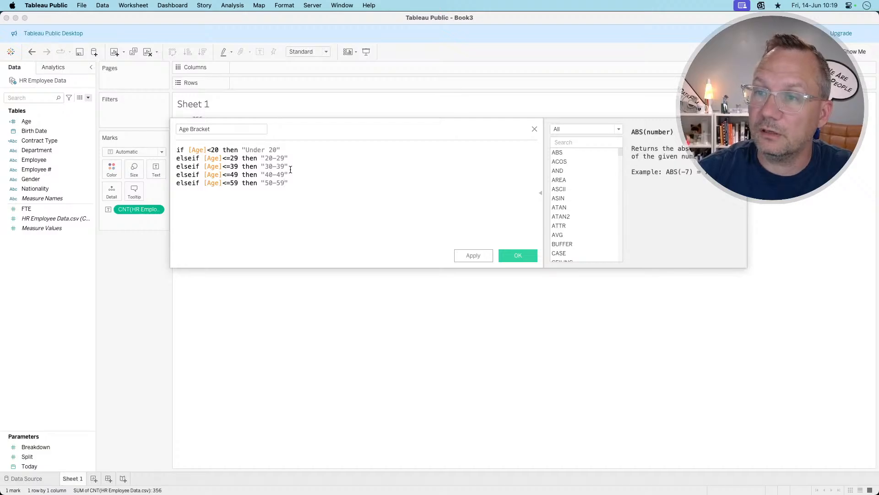
Check the highest age bracket in Arc's requirements and add the fallback line else "Over 60" to the formula in Tableau
{"action": "key", "text": "Return"}
{"action": "type", "text": "elsei"}
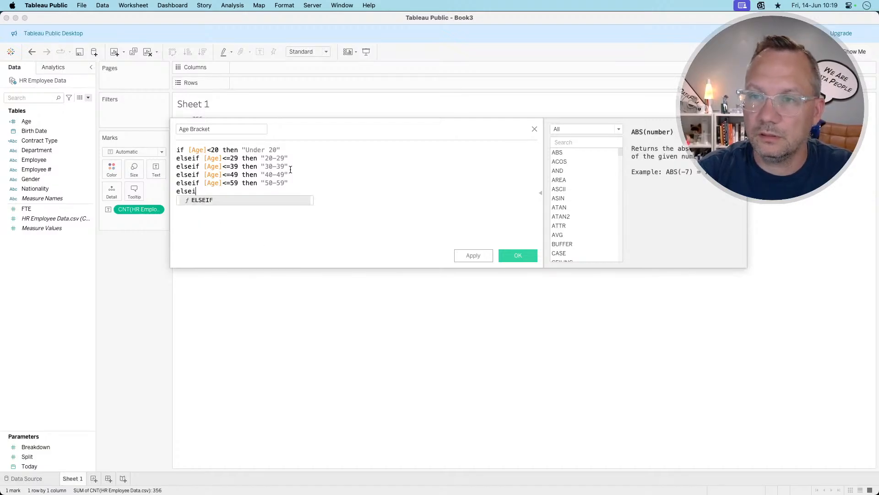
{"action": "key", "text": "super+Tab"}
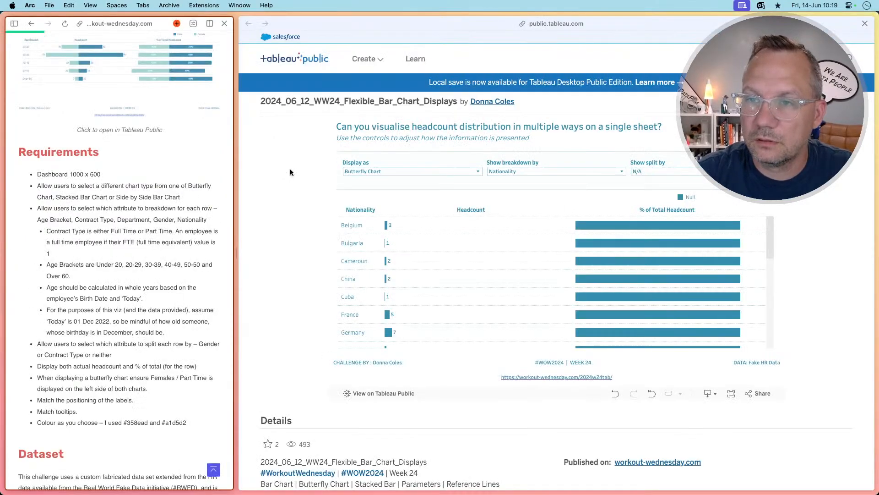
{"action": "key", "text": "super+Tab"}
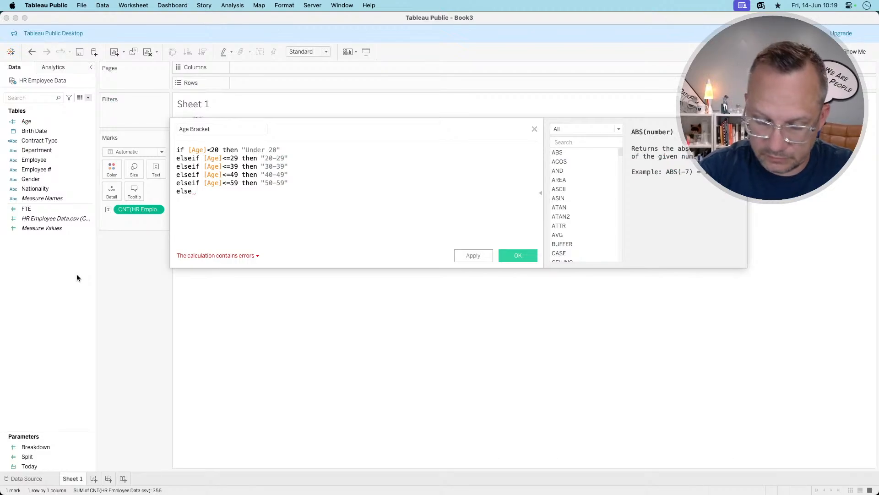
{"action": "type", "text": "\"Over"}
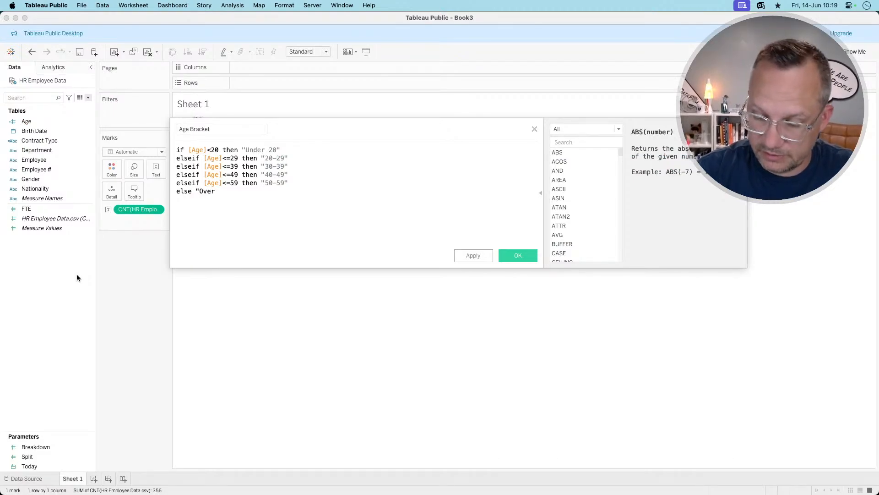
{"action": "type", "text": " 60"}
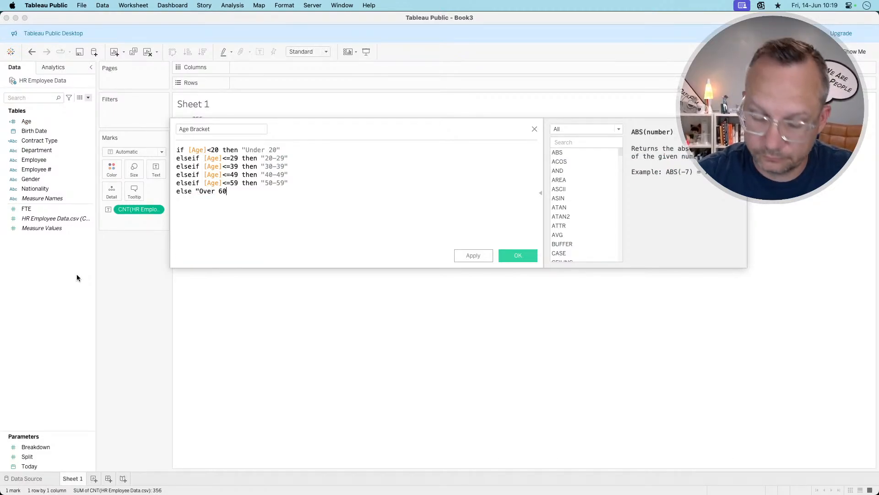
{"action": "type", "text": "\""}
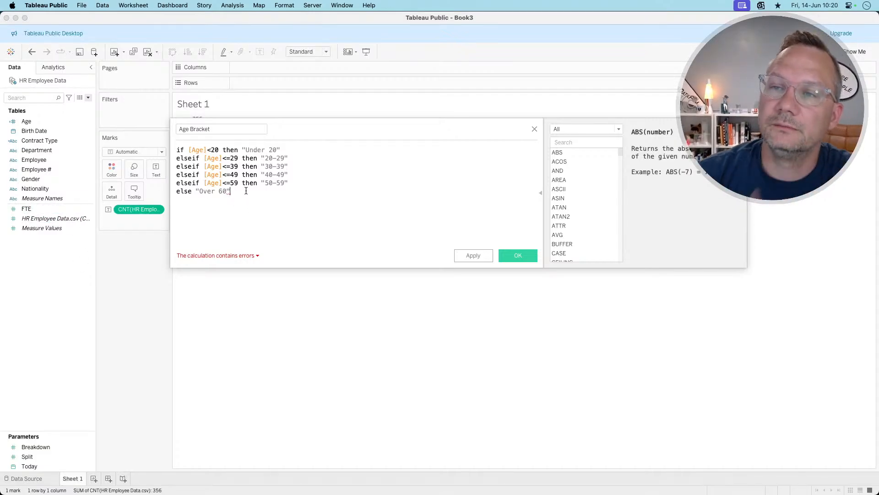
Close the Age Bracket formula with END, apply it and save the calculated field
{"action": "key", "text": "Return"}
{"action": "type", "text": "end"}
{"action": "key", "text": "Return"}
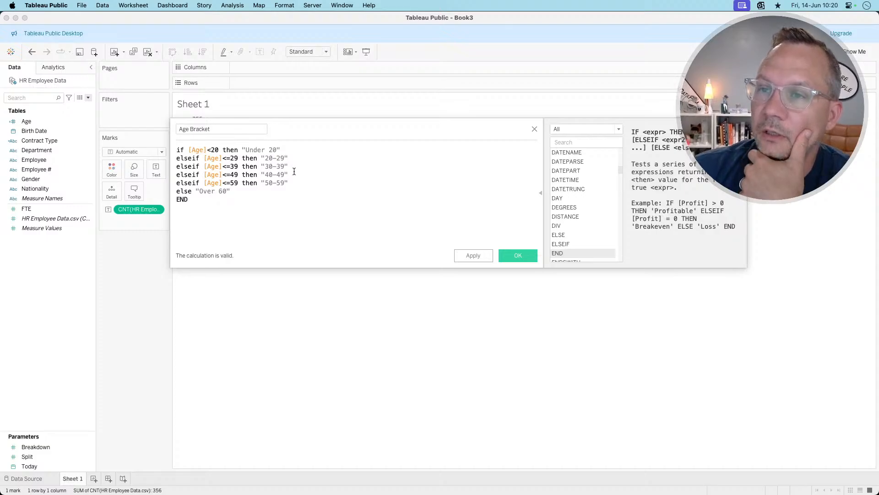
{"action": "left_click", "coordinate": [475, 256]}
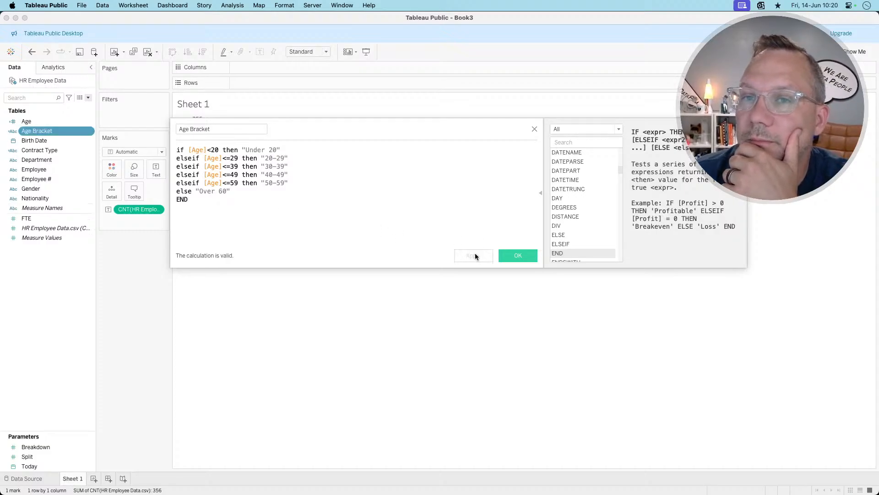
{"action": "left_click", "coordinate": [522, 255]}
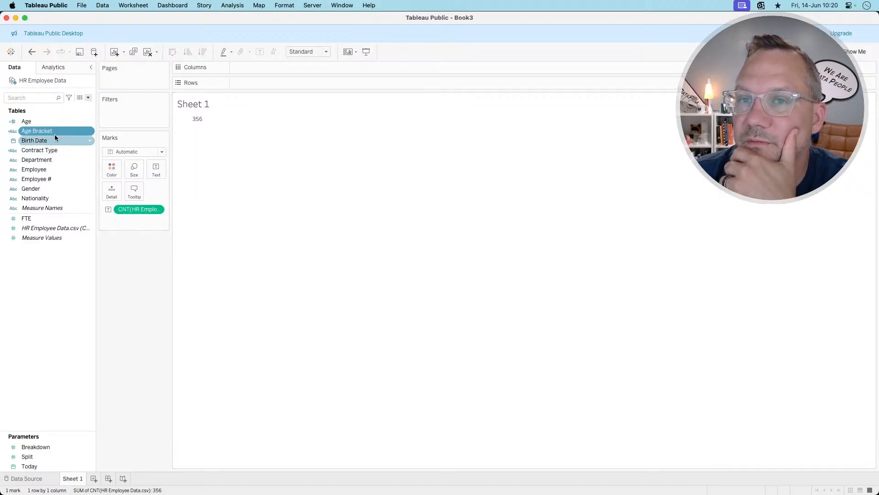
Place Age Bracket on the rows of Sheet 1 to split the employee count, and add a new blank worksheet
{"action": "left_click_drag", "start_coordinate": [54, 132], "coordinate": [275, 84]}
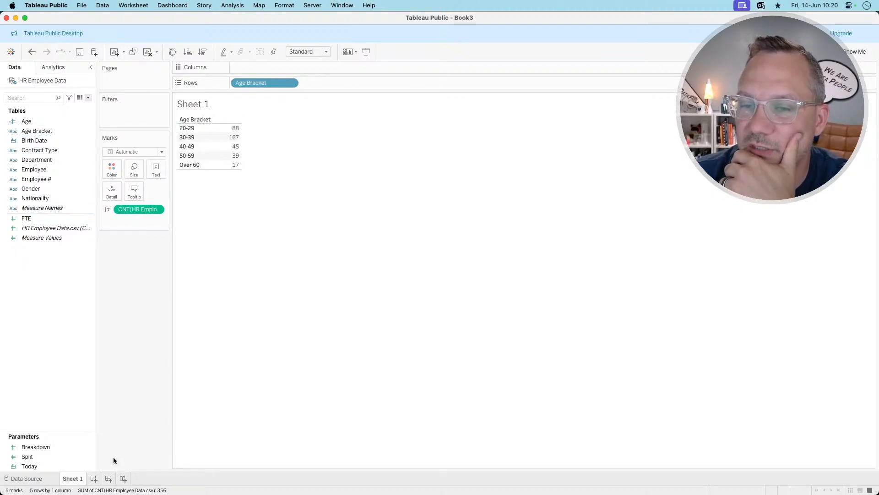
{"action": "left_click", "coordinate": [94, 478]}
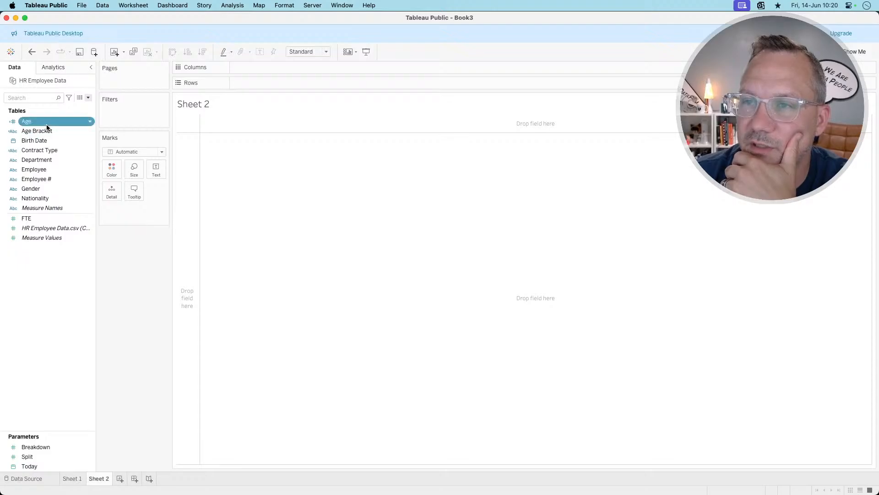
{"action": "left_click_drag", "start_coordinate": [46, 127], "coordinate": [144, 306]}
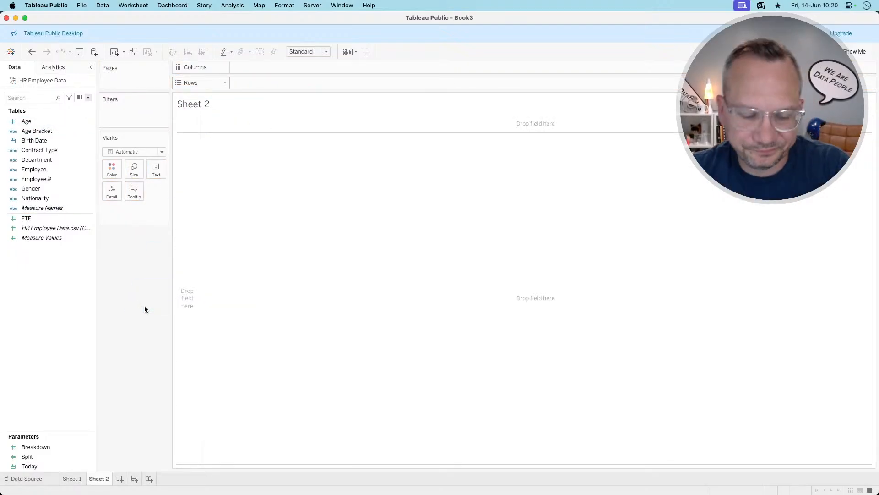
Switch to Arc, break the reference viz down by Age Bracket and examine its rows and the written requirements
{"action": "key", "text": "super+Tab"}
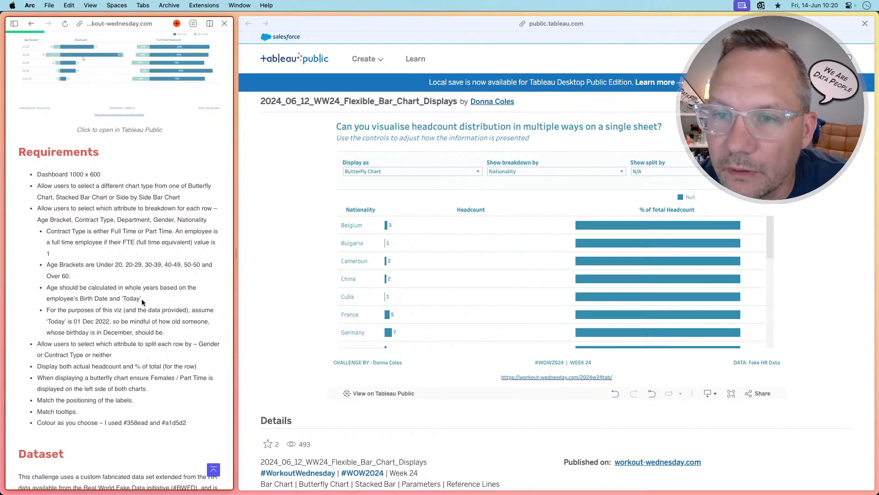
{"action": "left_click", "coordinate": [518, 171]}
{"action": "left_click", "coordinate": [517, 180]}
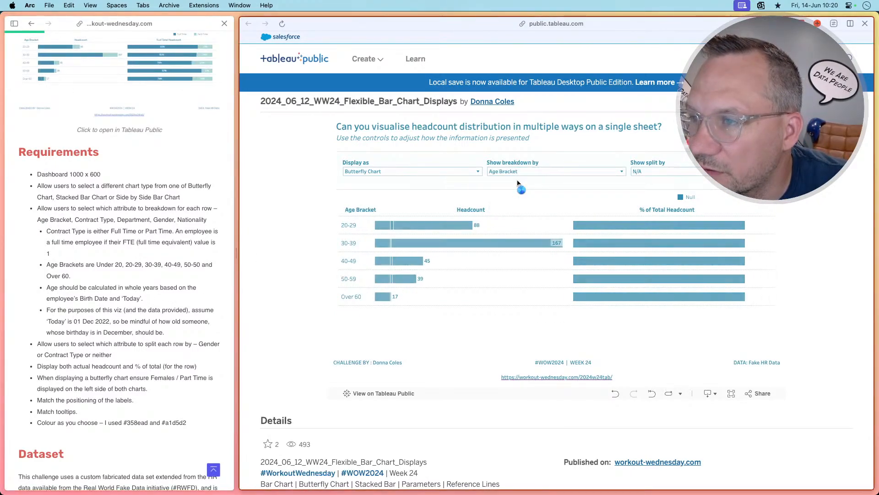
{"action": "key", "text": "super+Tab"}
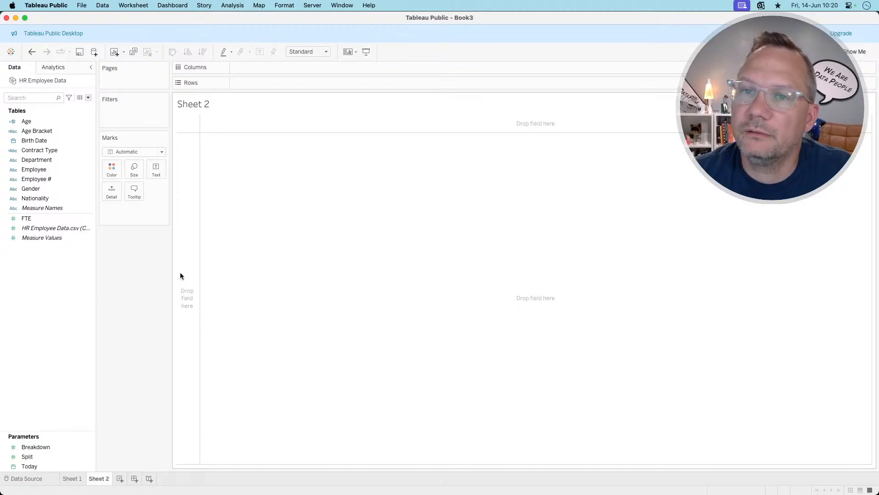
{"action": "key", "text": "super+Tab"}
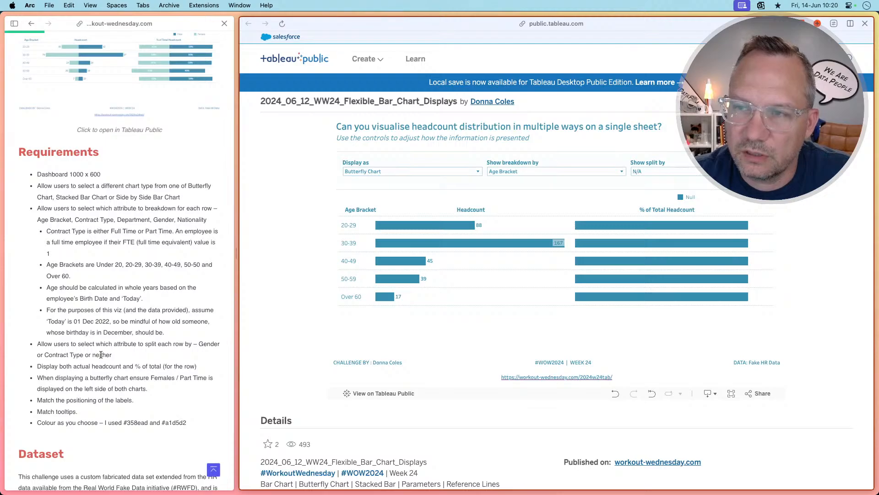
Return to Tableau Public and create a calculated field named Row Dimension
{"action": "key", "text": "super+Tab"}
{"action": "right_click", "coordinate": [46, 283]}
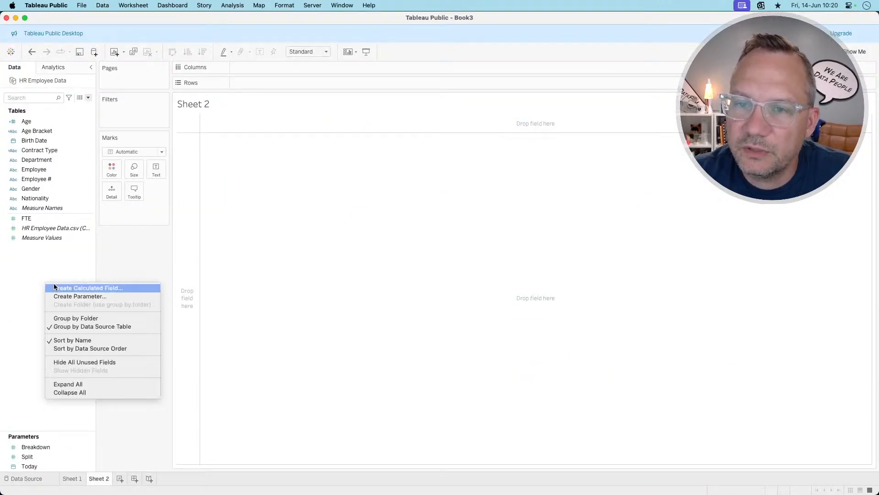
{"action": "left_click", "coordinate": [56, 288]}
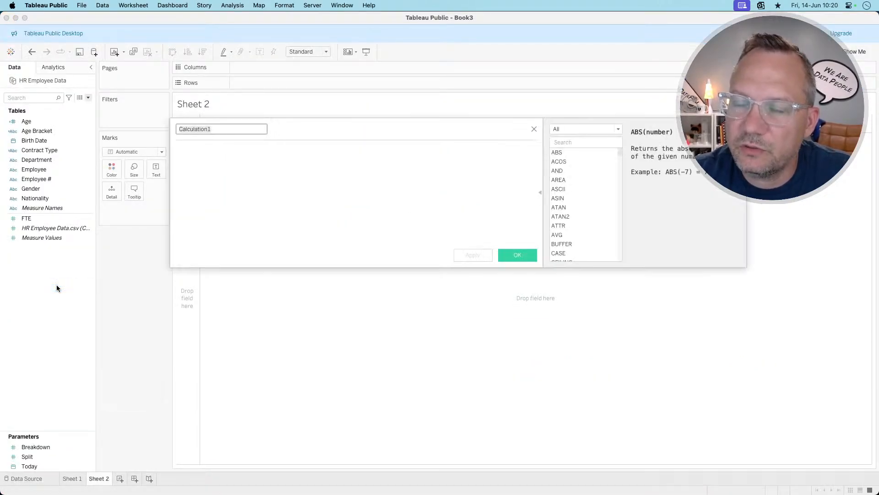
{"action": "left_click", "coordinate": [49, 447]}
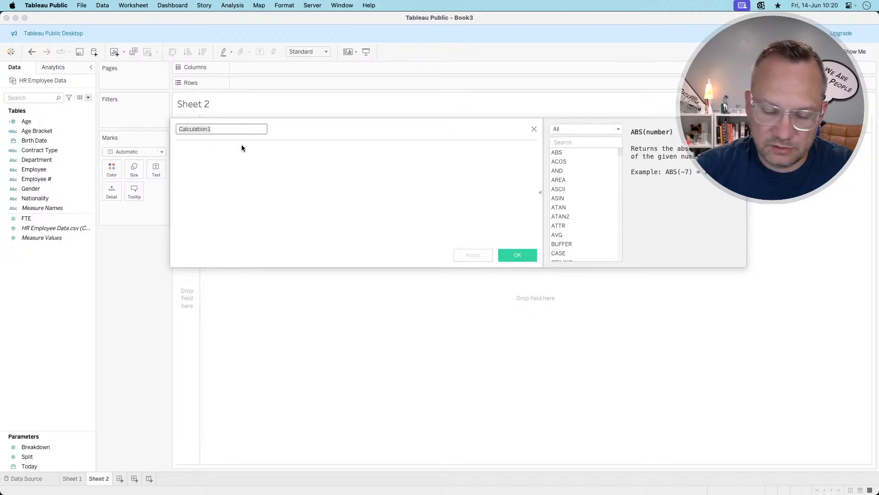
{"action": "type", "text": "Row"}
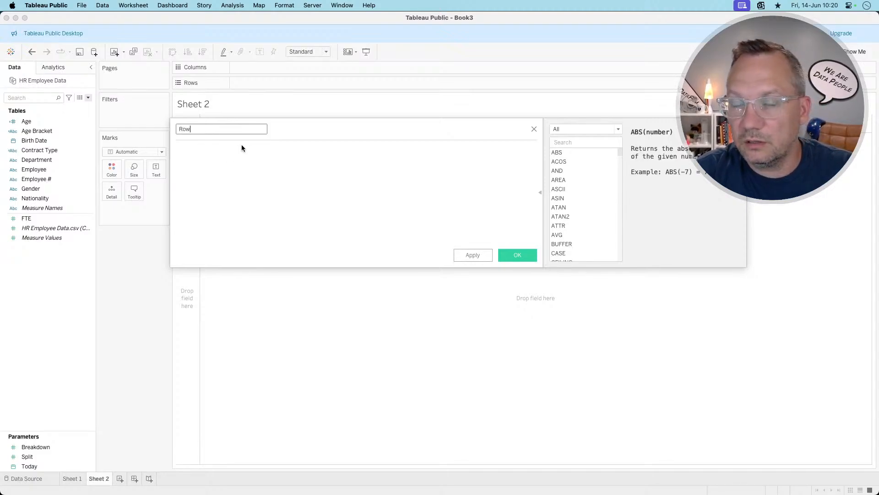
{"action": "type", "text": " Dimension"}
{"action": "key", "text": "Tab"}
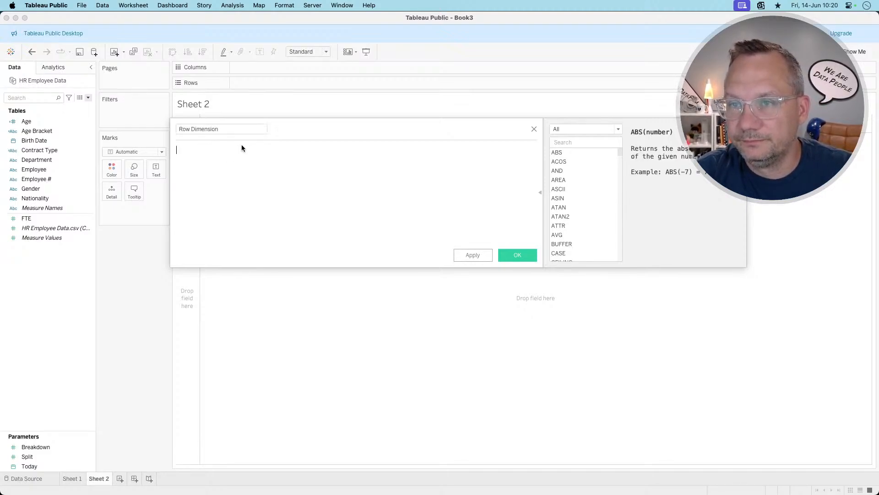
Start the Row Dimension formula with CASE [Breakdown]
{"action": "type", "text": "o"}
{"action": "key", "text": "BackSpace"}
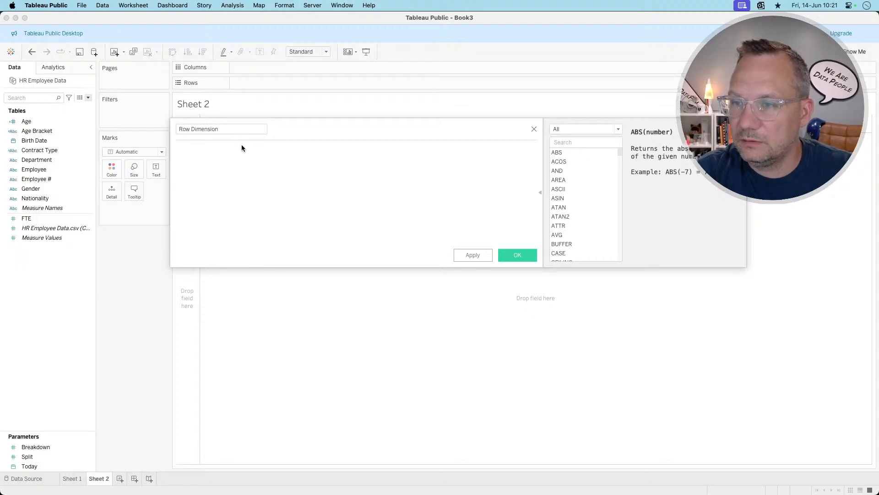
{"action": "key", "text": "super+Tab"}
{"action": "key", "text": "super+Tab"}
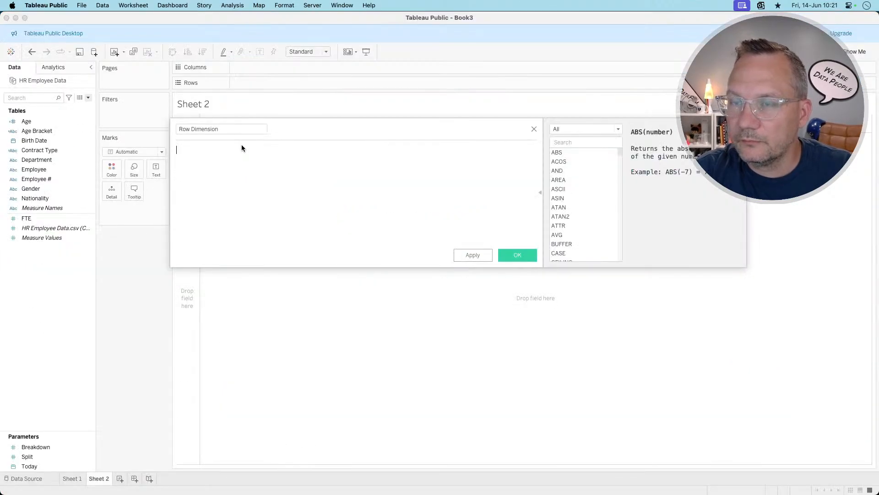
{"action": "type", "text": "ca"}
{"action": "key", "text": "Return"}
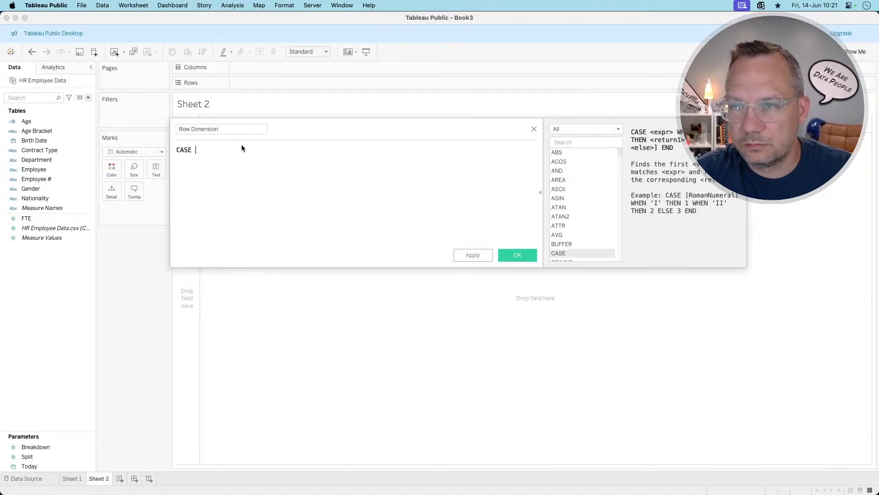
{"action": "type", "text": "br"}
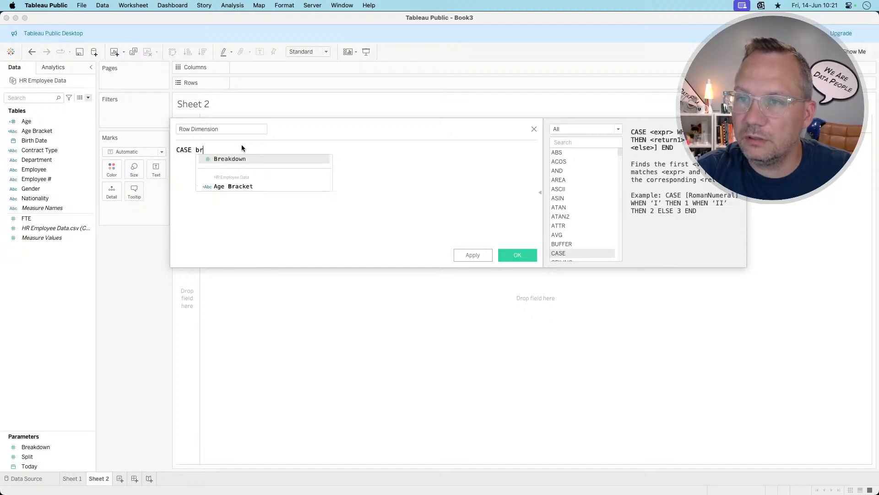
{"action": "key", "text": "Return"}
{"action": "key", "text": "Return"}
Add the branch when 1 then [Age Bracket], checking the order of the breakdown options in Arc
{"action": "type", "text": "when "}
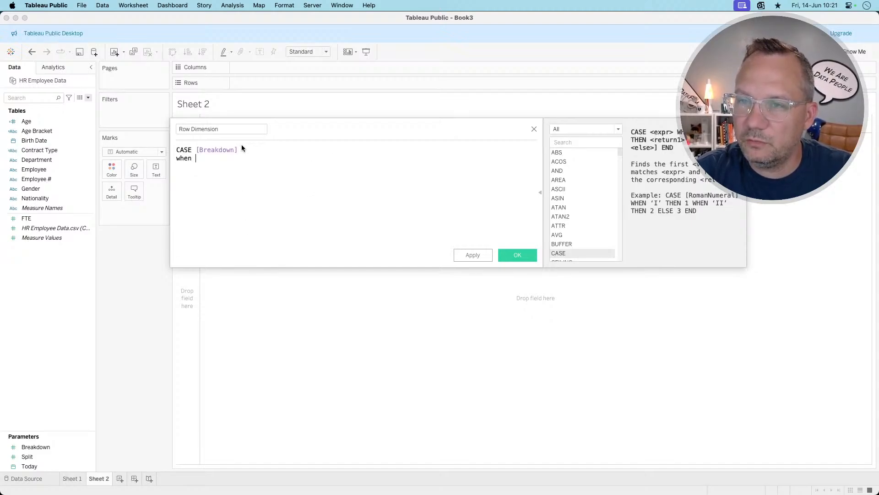
{"action": "type", "text": "\" then age"}
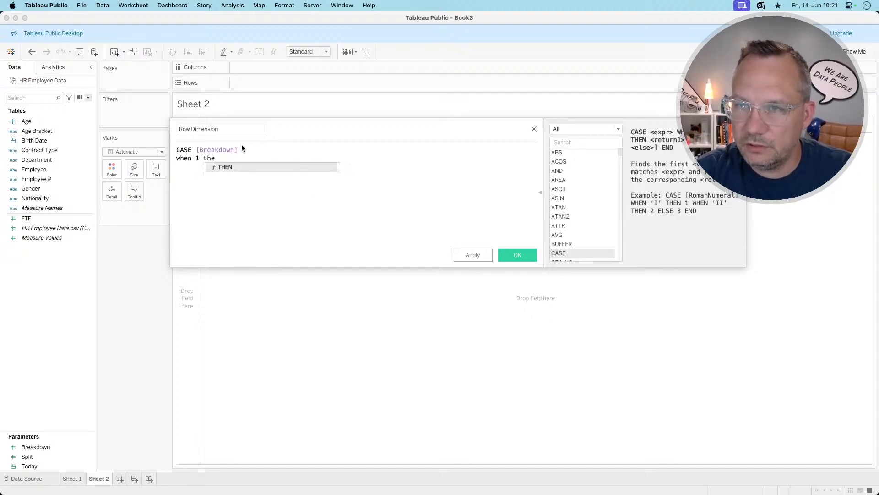
{"action": "key", "text": "super+Tab"}
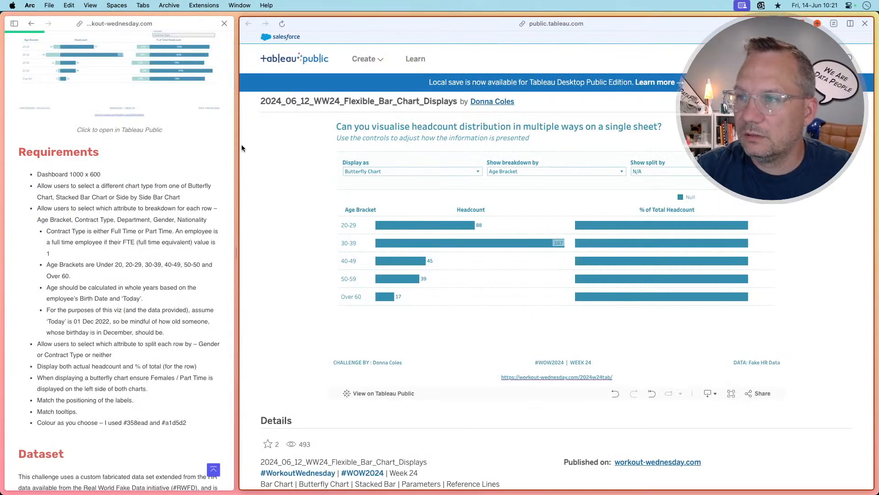
{"action": "left_click", "coordinate": [502, 171]}
{"action": "key", "text": "super+Tab"}
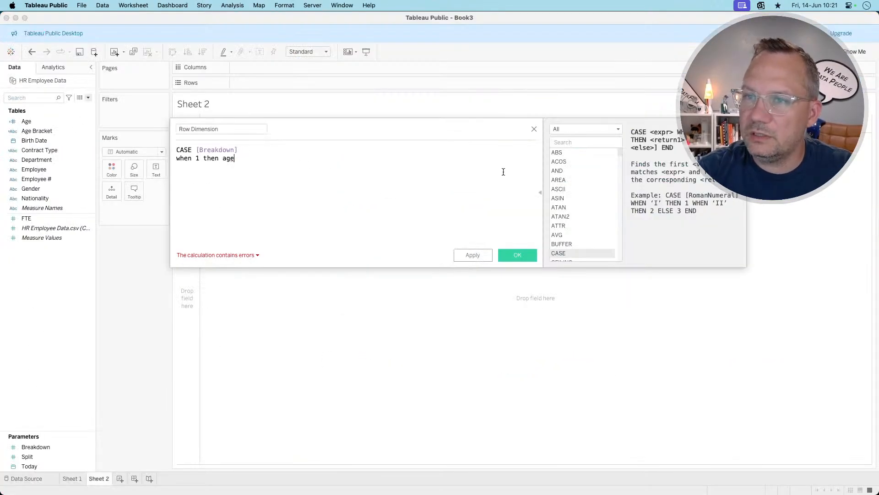
{"action": "key", "text": "Down"}
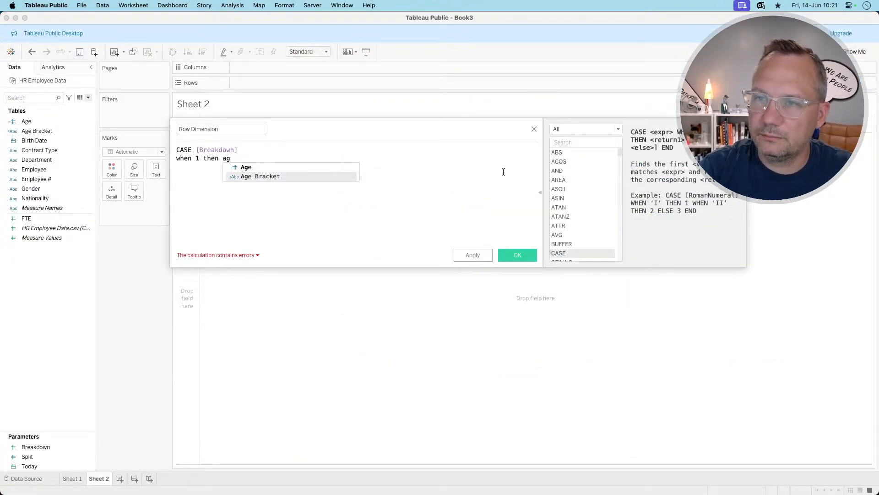
{"action": "key", "text": "Return"}
Add a new line when 2 then [Contract Type] to the Row Dimension formula
{"action": "type", "text": "when"}
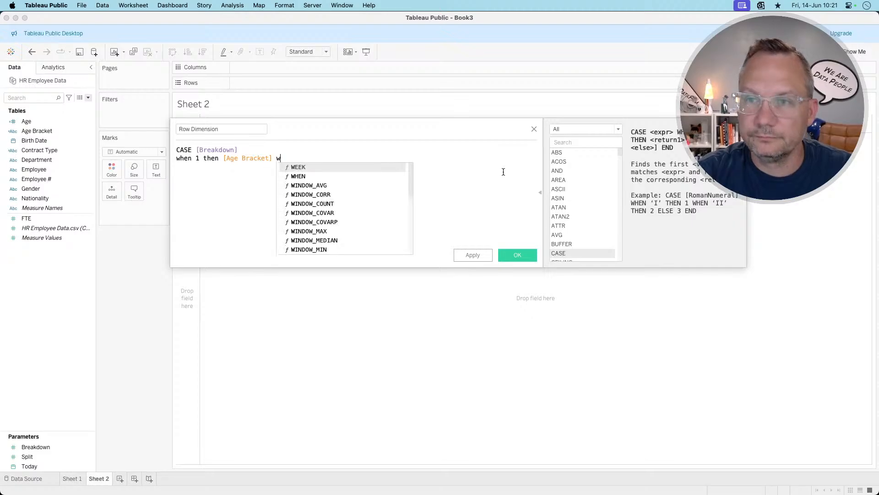
{"action": "key", "text": "BackSpace"}
{"action": "key", "text": "BackSpace"}
{"action": "key", "text": "BackSpace"}
{"action": "key", "text": "BackSpace"}
{"action": "key", "text": "BackSpace"}
{"action": "type", "text": "when 2 then"}
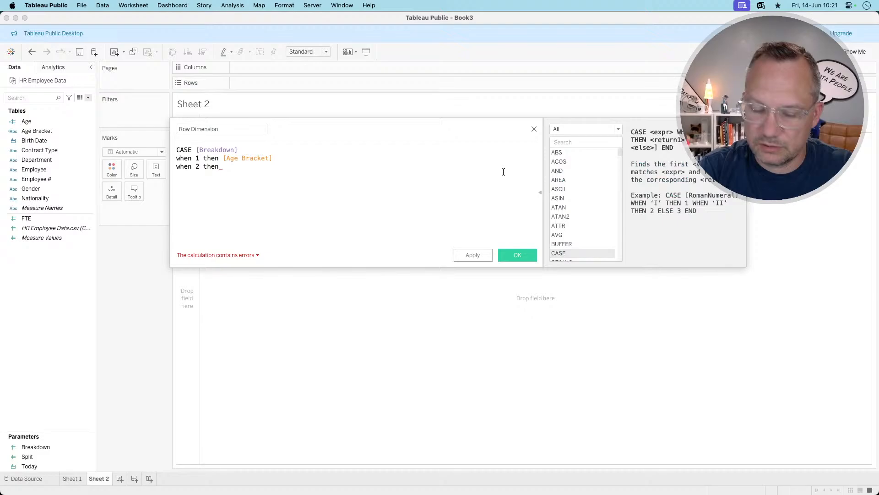
{"action": "type", "text": "con"}
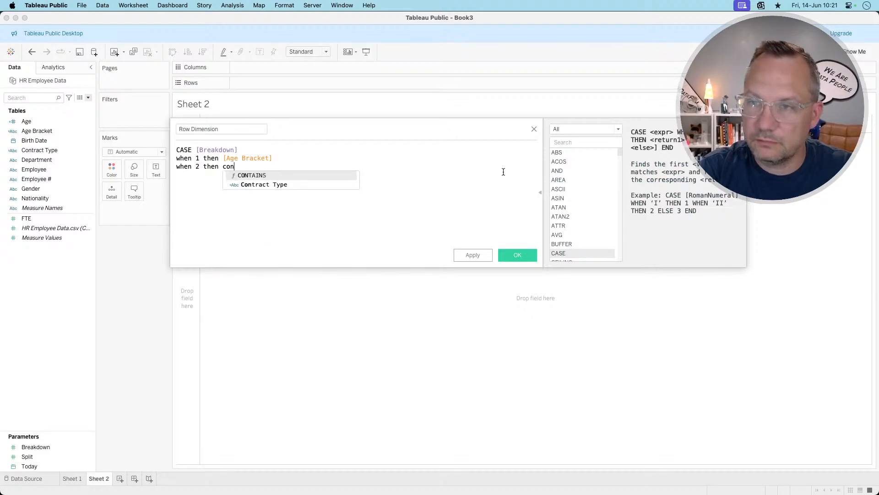
{"action": "type", "text": "t"}
{"action": "key", "text": "Down"}
{"action": "key", "text": "Return"}
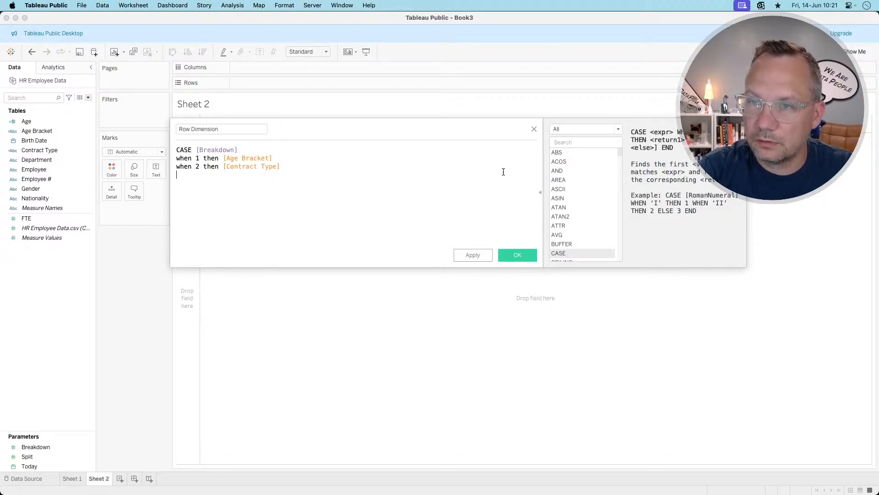
Add the branch when 3 then [Department], checking the third breakdown option in Arc's reference viz
{"action": "type", "text": "when 3 then"}
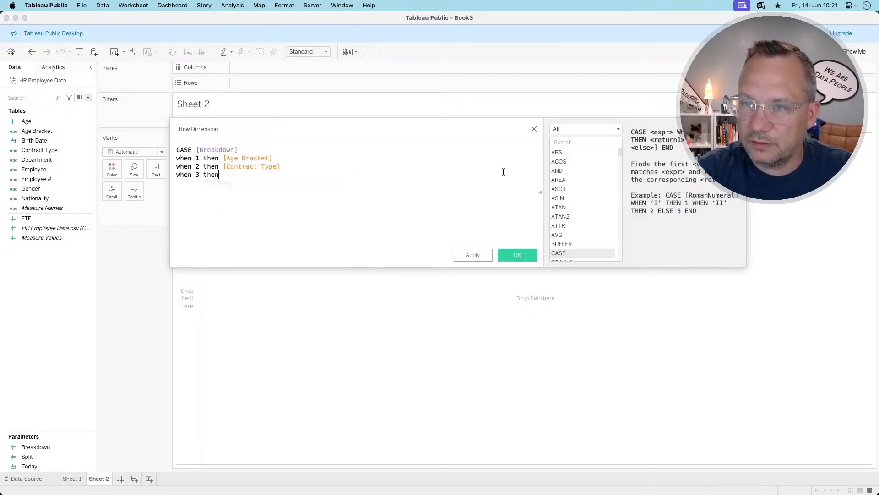
{"action": "key", "text": "super+Tab"}
{"action": "left_click", "coordinate": [503, 171]}
{"action": "key", "text": "super+Tab"}
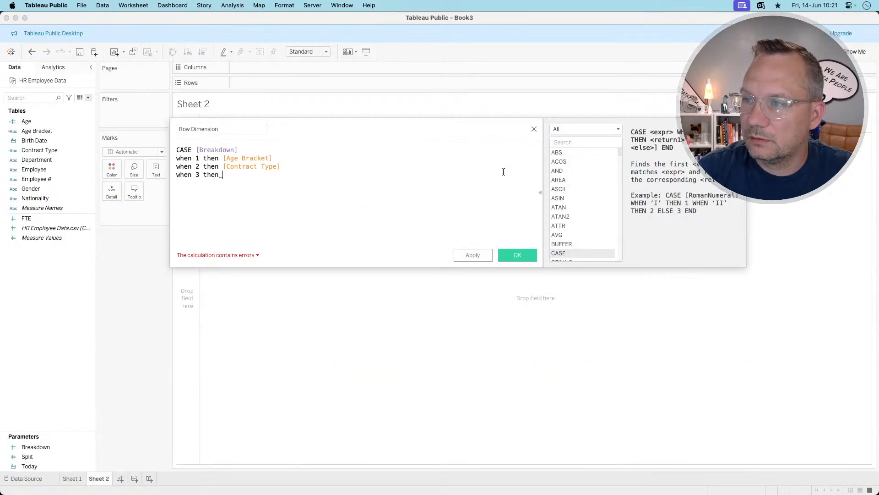
{"action": "type", "text": "dep"}
{"action": "key", "text": "Return"}
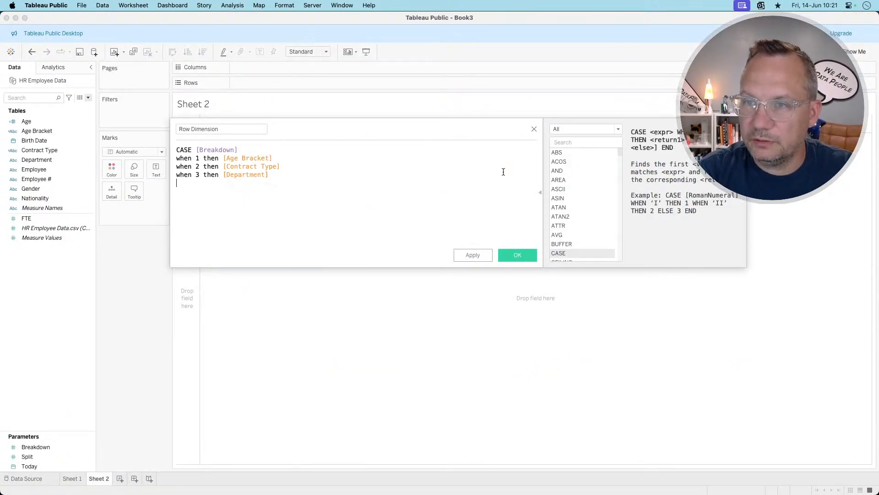
Add the branch when 4 then [Gender] to the Row Dimension formula
{"action": "key", "text": "Return"}
{"action": "type", "text": "when 4 the"}
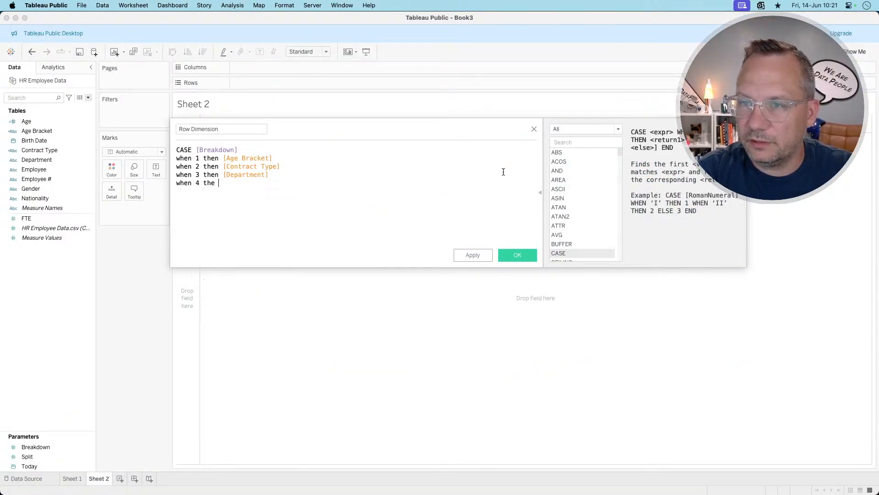
{"action": "type", "text": "n ge"}
{"action": "key", "text": "Return"}
{"action": "key", "text": "Return"}
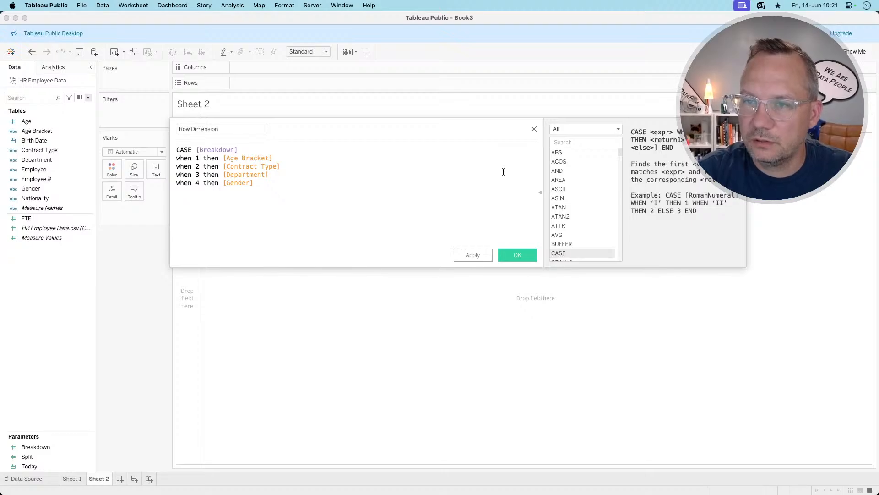
Add the branch when 5 then [Nationality], close the formula with END and save the calculated field
{"action": "type", "text": "when 5 then "}
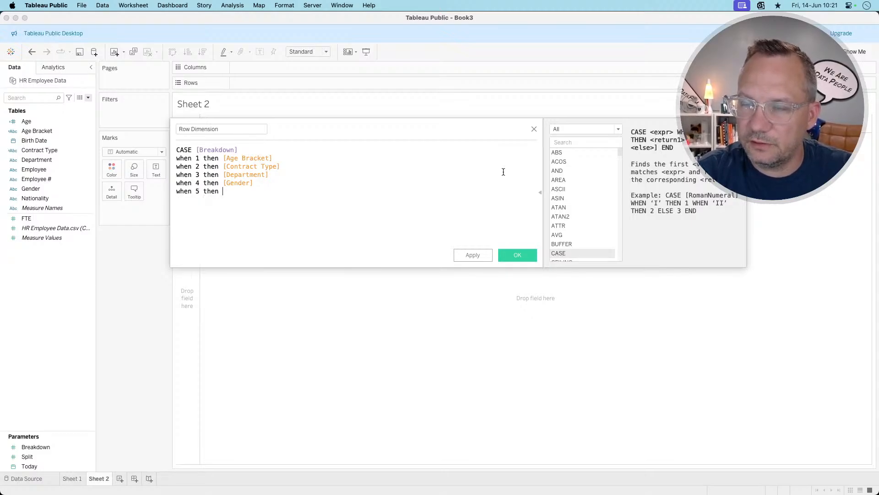
{"action": "type", "text": "[Nationat"}
{"action": "key", "text": "Return"}
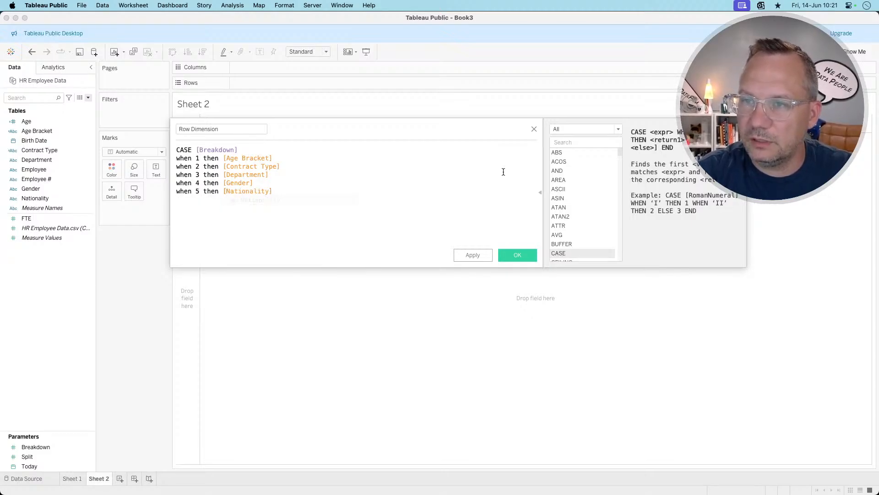
{"action": "type", "text": "end"}
{"action": "key", "text": "Return"}
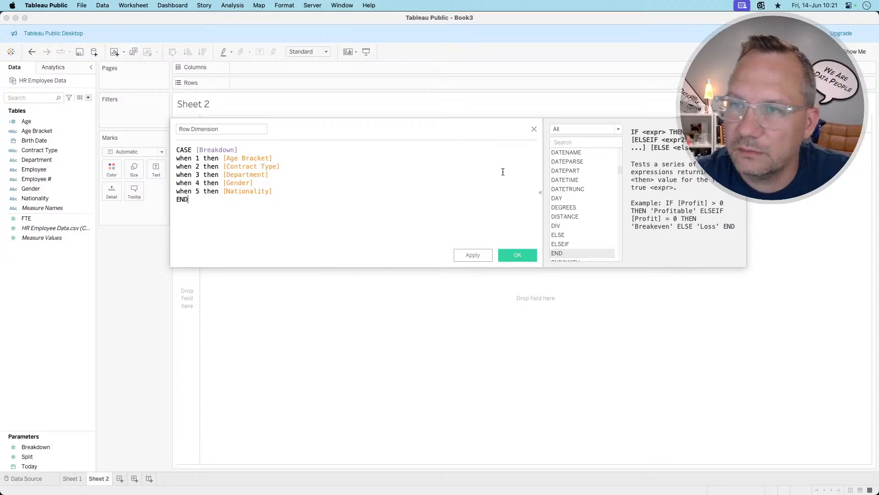
{"action": "left_click", "coordinate": [525, 255]}
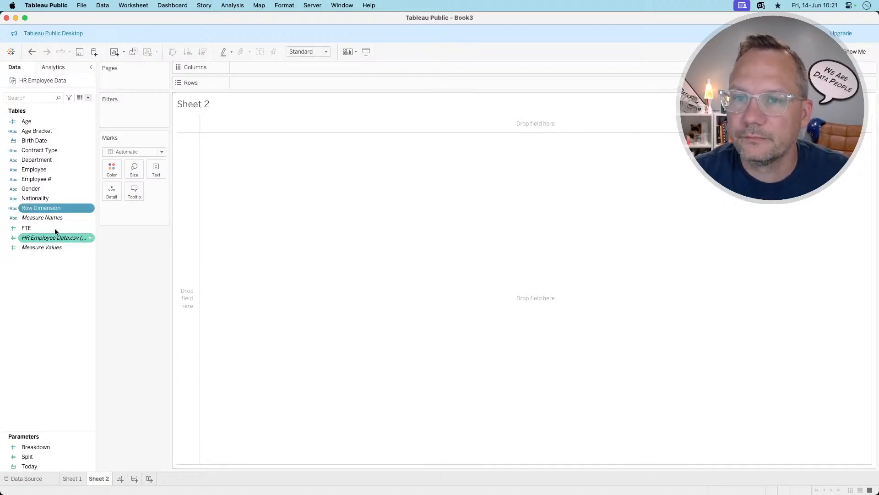
Place Row Dimension on the rows of Sheet 2 and show the Breakdown parameter control beneath the Marks card
{"action": "left_click_drag", "start_coordinate": [41, 208], "coordinate": [272, 85]}
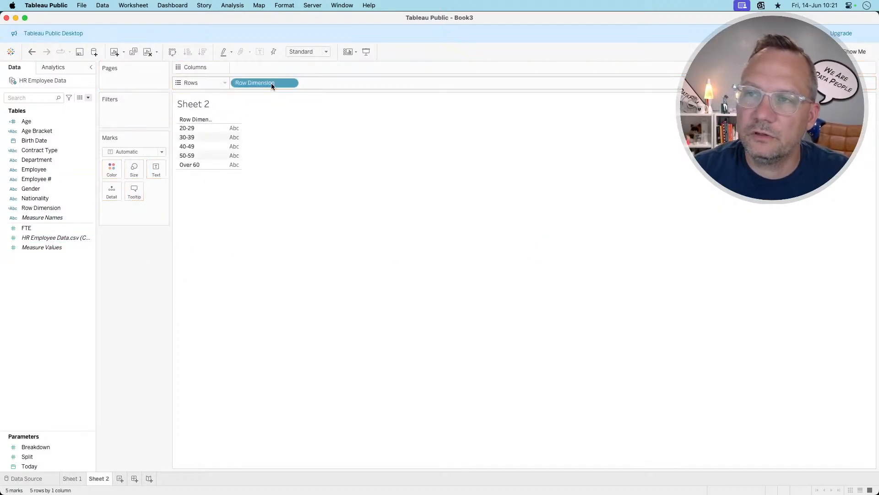
{"action": "right_click", "coordinate": [41, 448]}
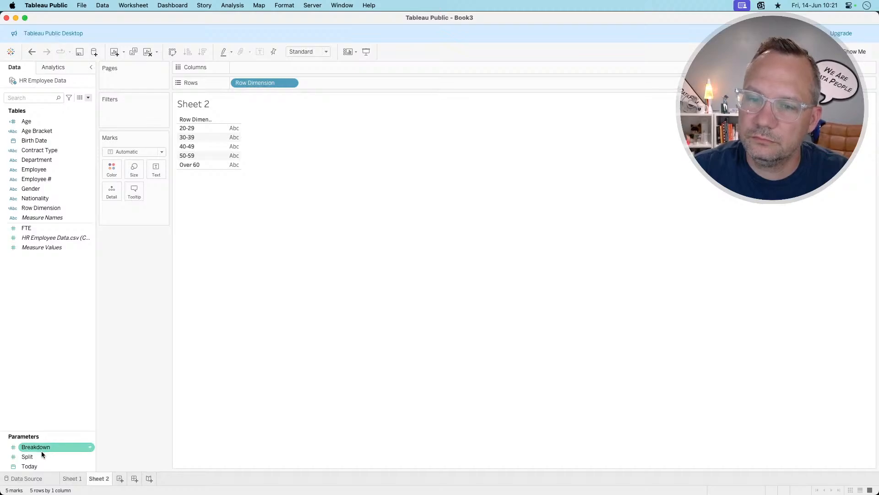
{"action": "left_click", "coordinate": [93, 310]}
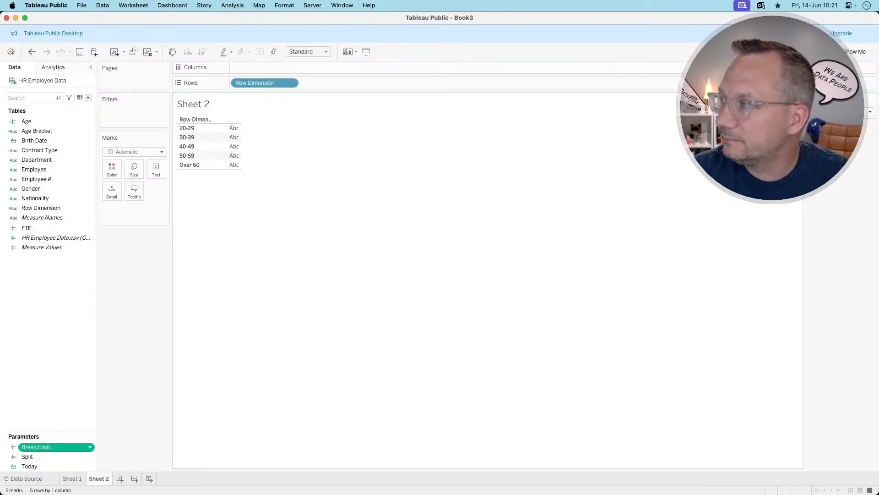
{"action": "left_click_drag", "start_coordinate": [824, 98], "coordinate": [129, 243]}
Test the Breakdown parameter with Contract Type, Department, Gender and Nationality, and return it to Age Bracket
{"action": "left_click", "coordinate": [163, 247]}
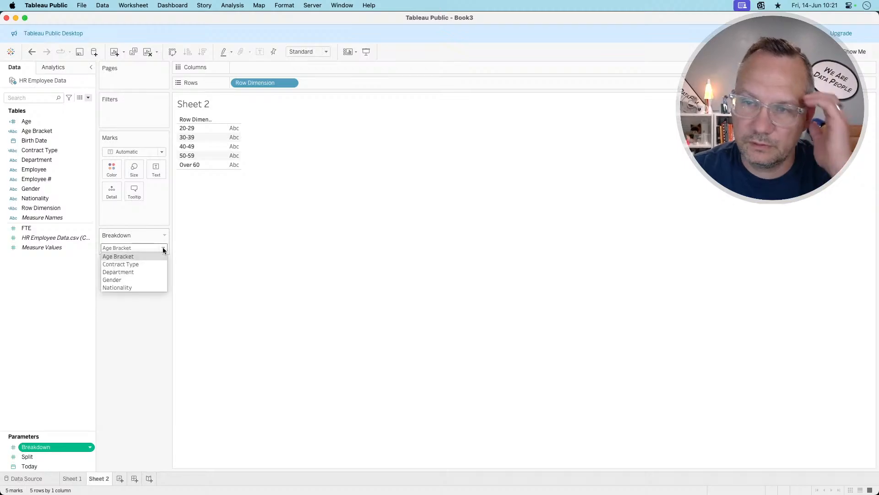
{"action": "left_click", "coordinate": [143, 265]}
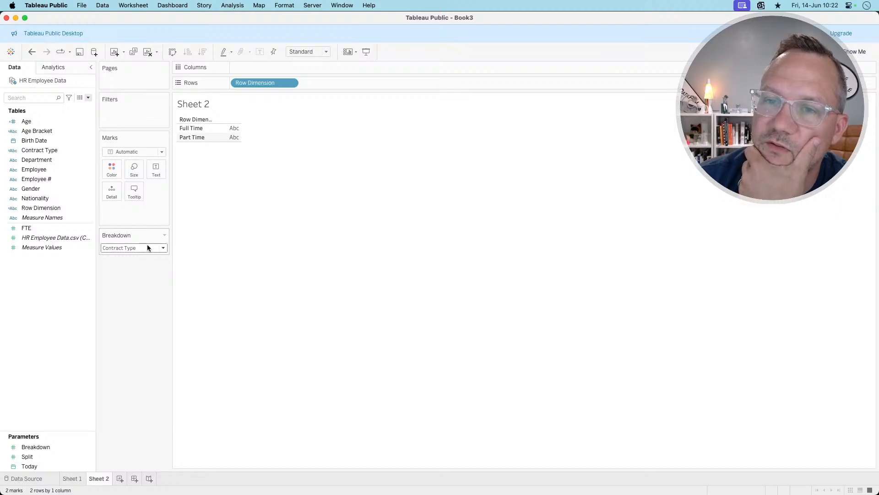
{"action": "left_click", "coordinate": [146, 247]}
{"action": "left_click", "coordinate": [133, 272]}
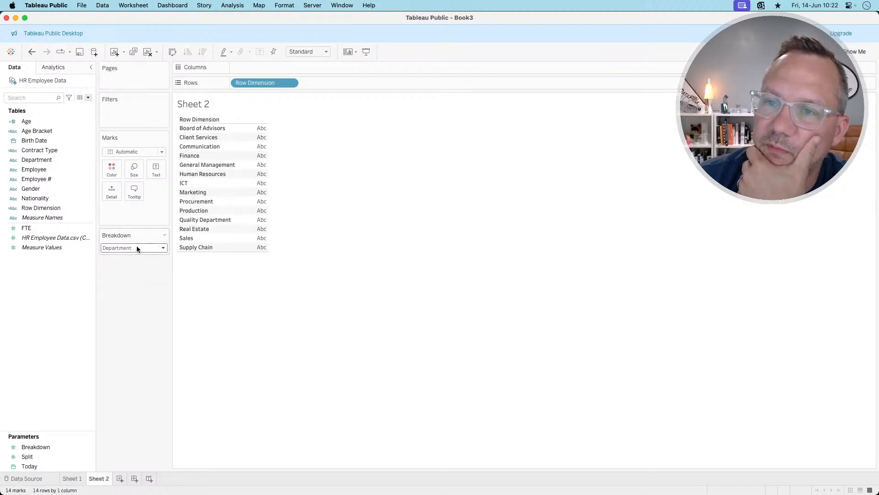
{"action": "left_click", "coordinate": [137, 248]}
{"action": "left_click", "coordinate": [130, 280]}
{"action": "left_click", "coordinate": [136, 247]}
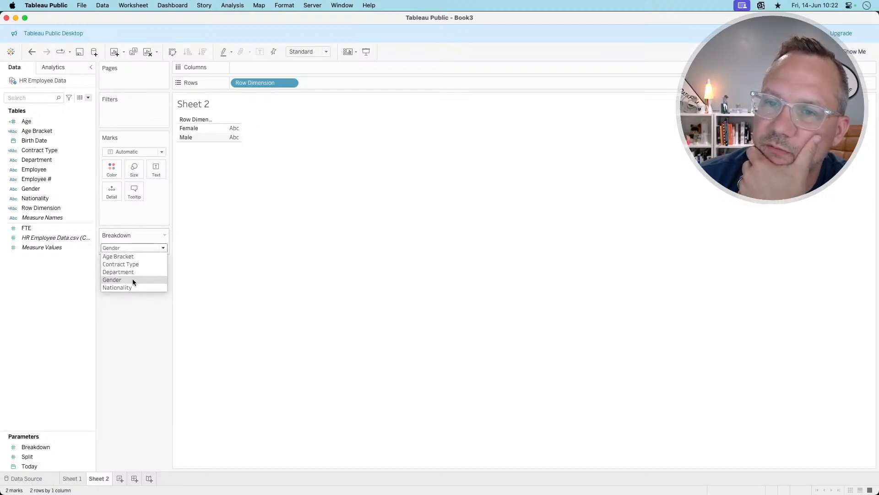
{"action": "left_click", "coordinate": [131, 287]}
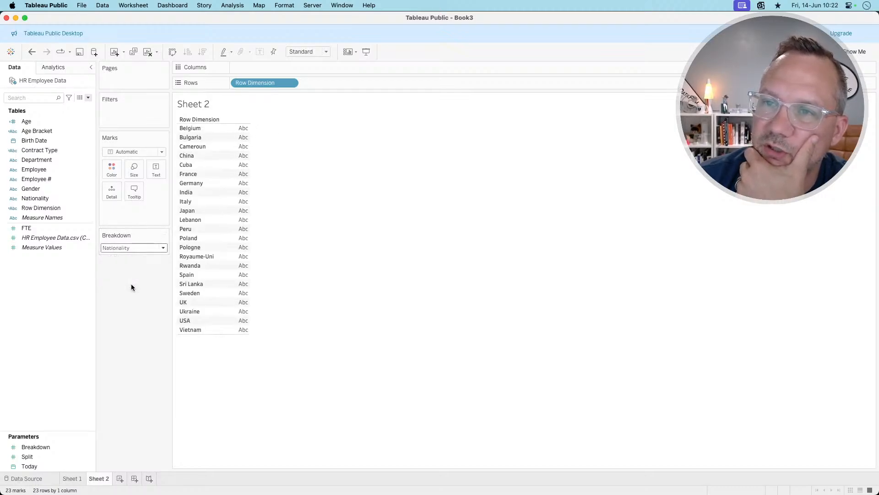
{"action": "left_click", "coordinate": [130, 248]}
{"action": "left_click", "coordinate": [128, 254]}
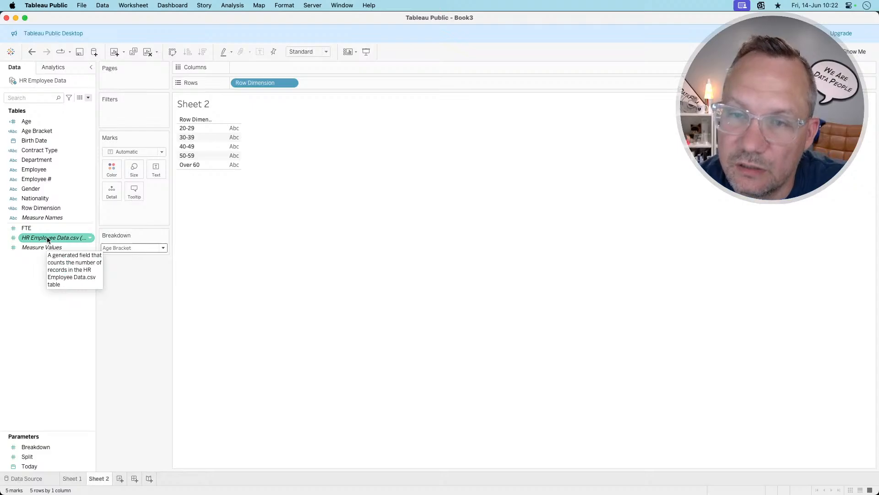
Place the HR Employee Data.csv count on the columns of Sheet 2
{"action": "left_click_drag", "start_coordinate": [47, 238], "coordinate": [284, 64]}
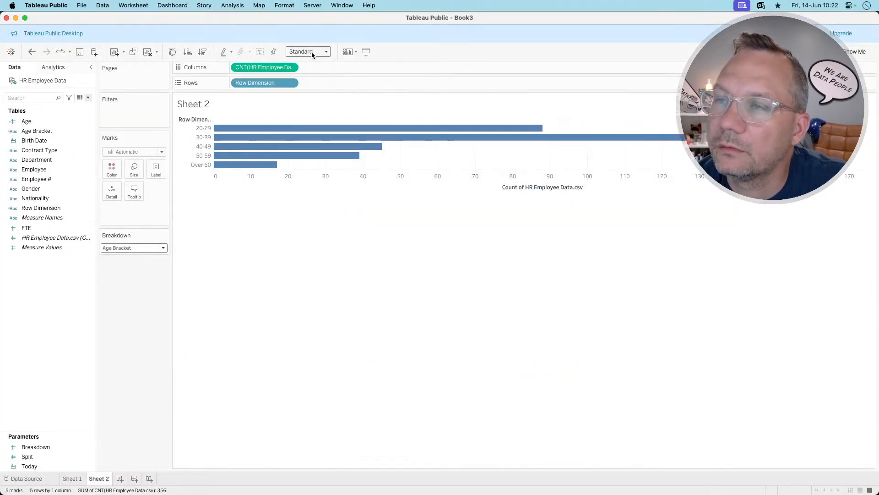
{"action": "left_click", "coordinate": [312, 51]}
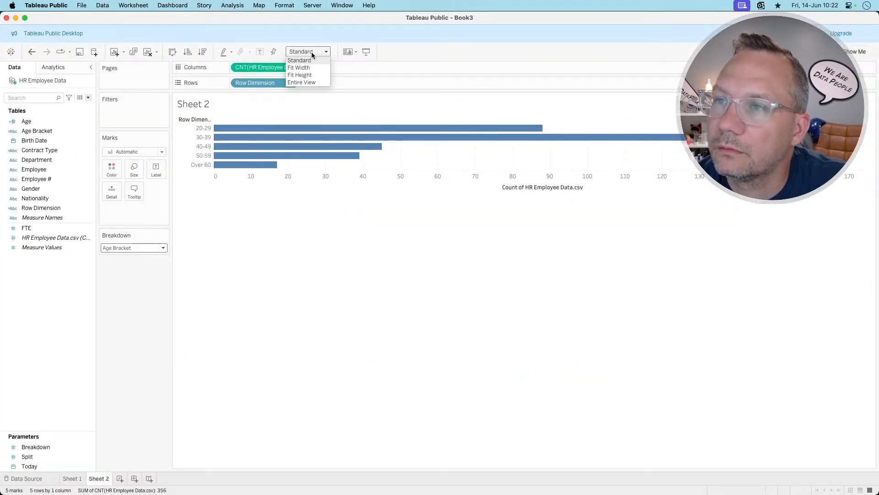
{"action": "left_click", "coordinate": [311, 52]}
Duplicate the employee count on the columns and apply the Percent of Total quick table calculation to the copy
{"action": "left_click_drag", "start_coordinate": [268, 68], "coordinate": [317, 68]}
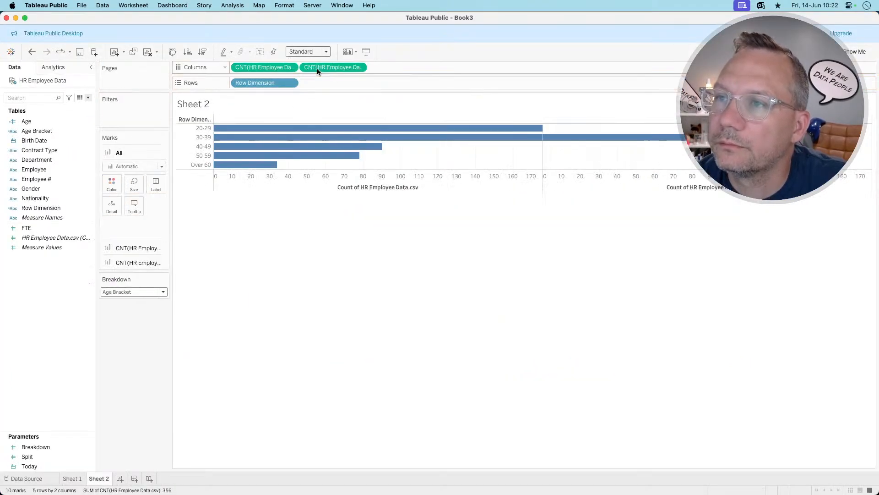
{"action": "left_click", "coordinate": [361, 67]}
{"action": "mouse_move", "coordinate": [348, 188]}
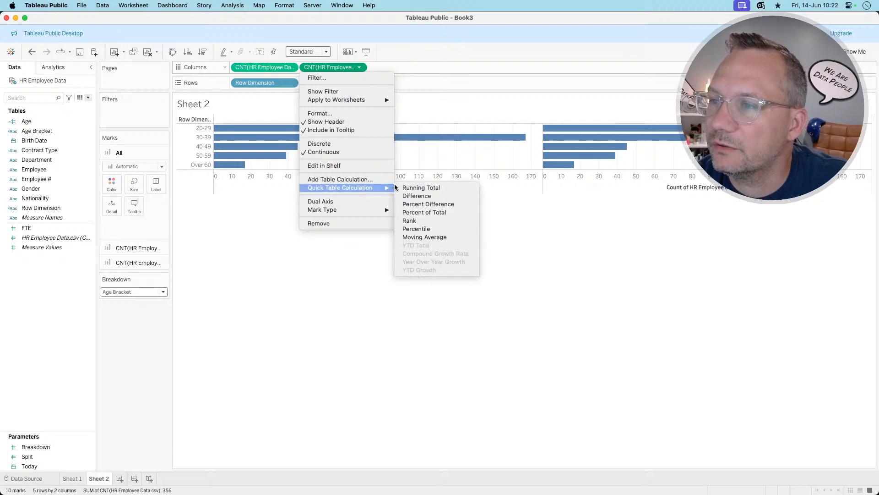
{"action": "left_click", "coordinate": [420, 212]}
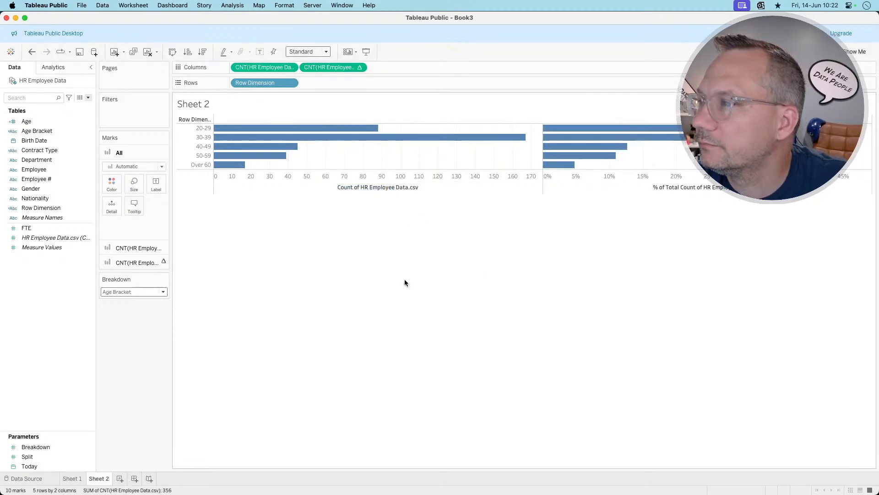
Switch to Arc and inspect the 30-39 bar under % of Total Headcount in the reference viz
{"action": "key", "text": "super+Tab"}
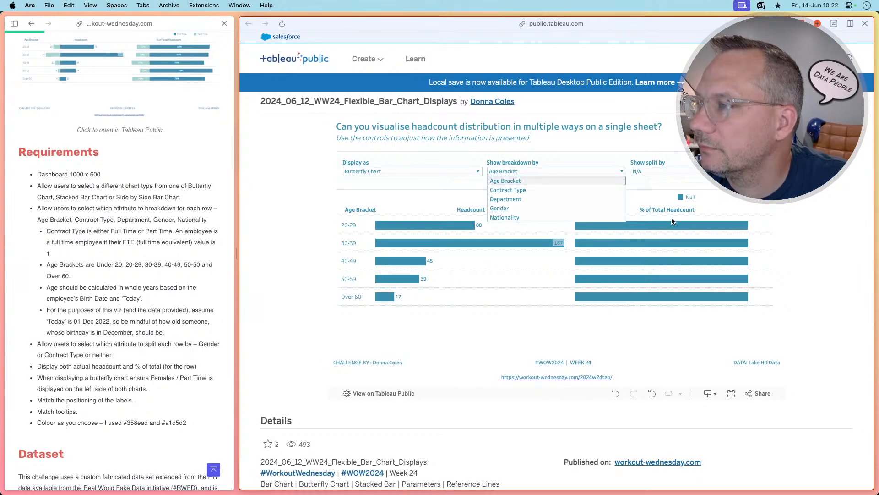
{"action": "left_click", "coordinate": [691, 223]}
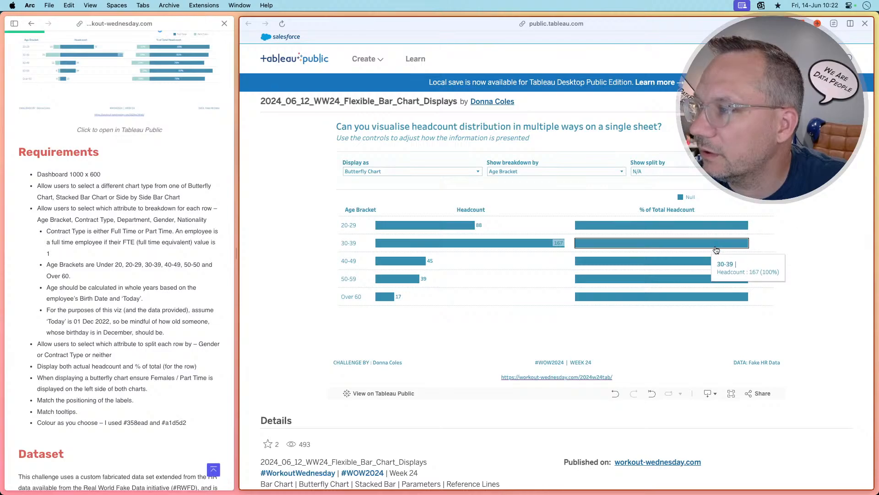
{"action": "key", "text": "super+Tab"}
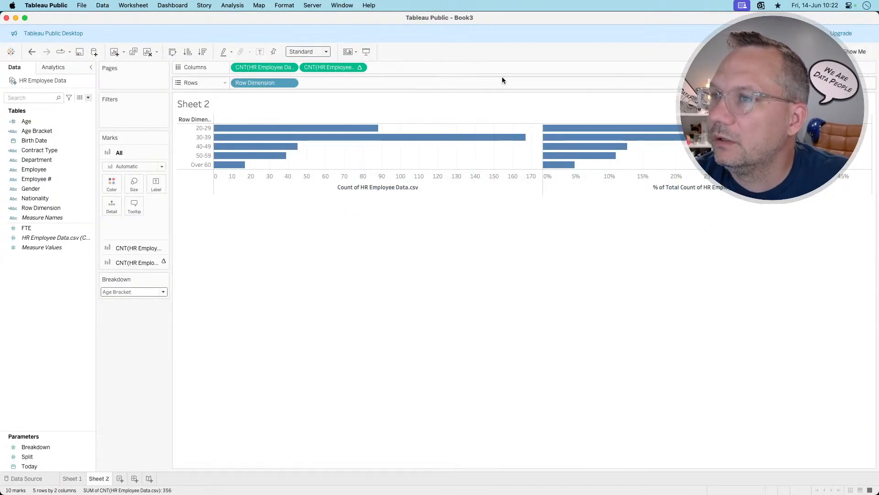
Try computing the percent-of-total headcount along Row Dimension
{"action": "left_click", "coordinate": [359, 68]}
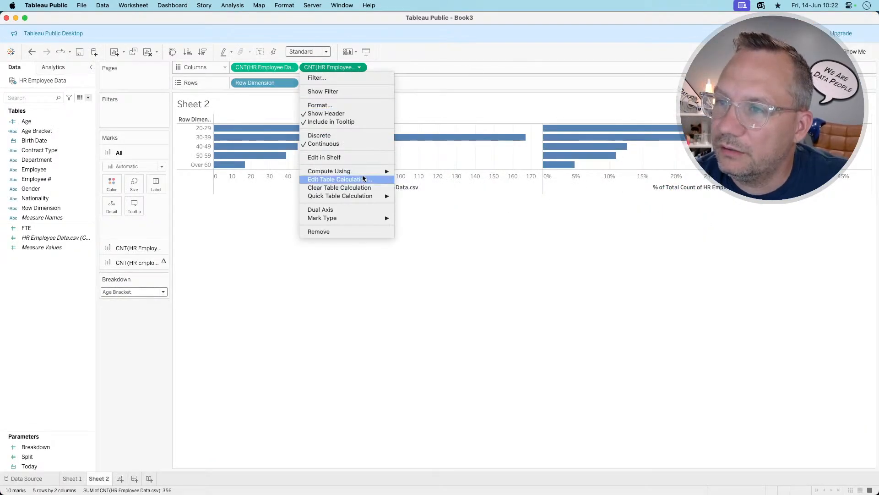
{"action": "mouse_move", "coordinate": [351, 173]}
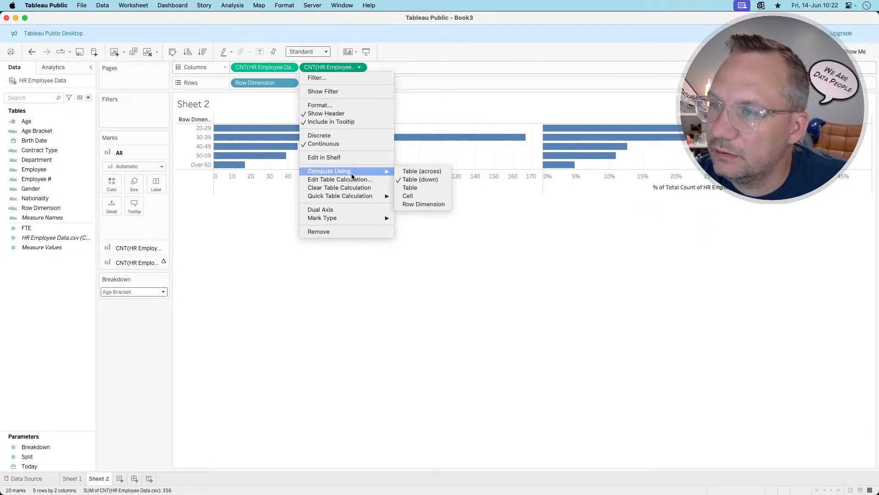
{"action": "left_click", "coordinate": [427, 204]}
Edit the percent-of-total table calculation so it computes using Table (across)
{"action": "left_click", "coordinate": [360, 67]}
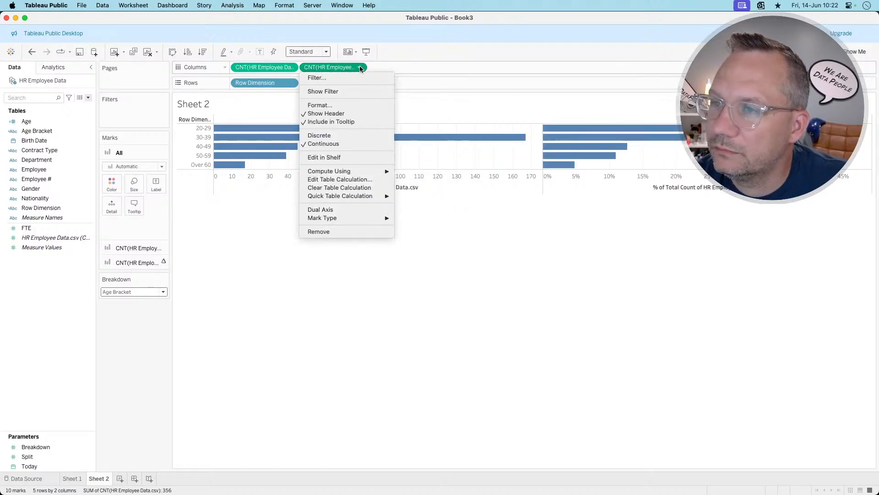
{"action": "mouse_move", "coordinate": [365, 173]}
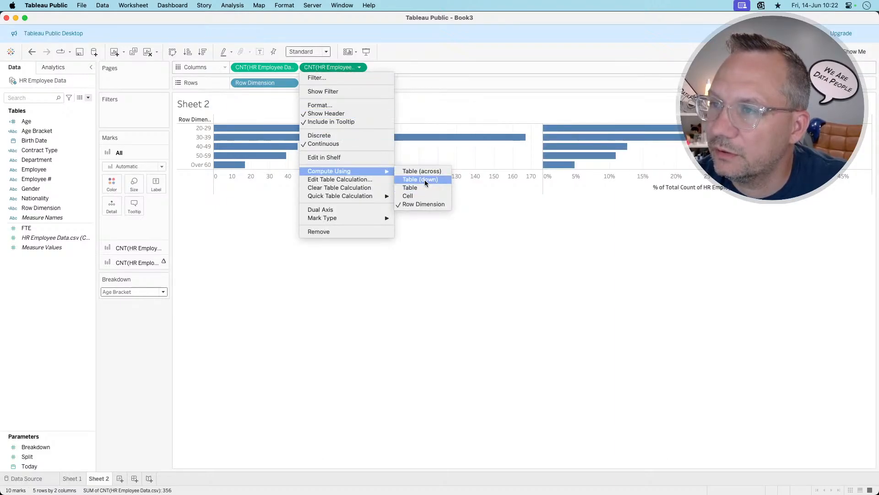
{"action": "left_click", "coordinate": [348, 179]}
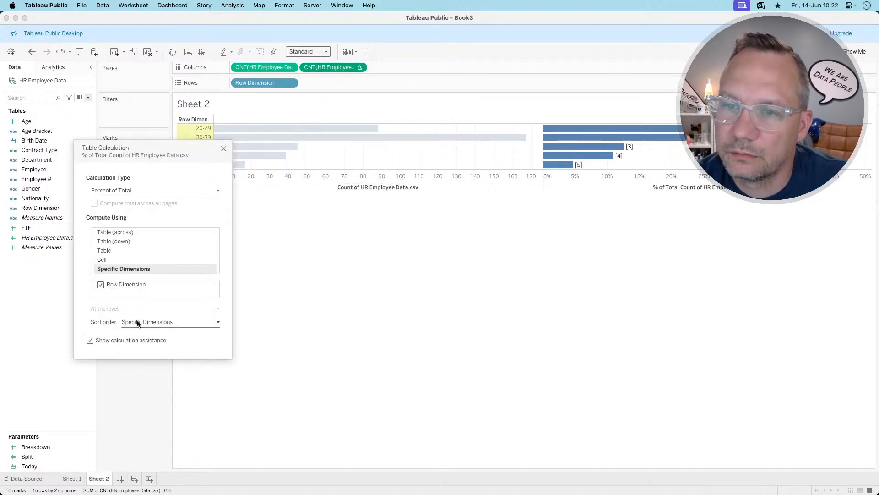
{"action": "left_click", "coordinate": [124, 232]}
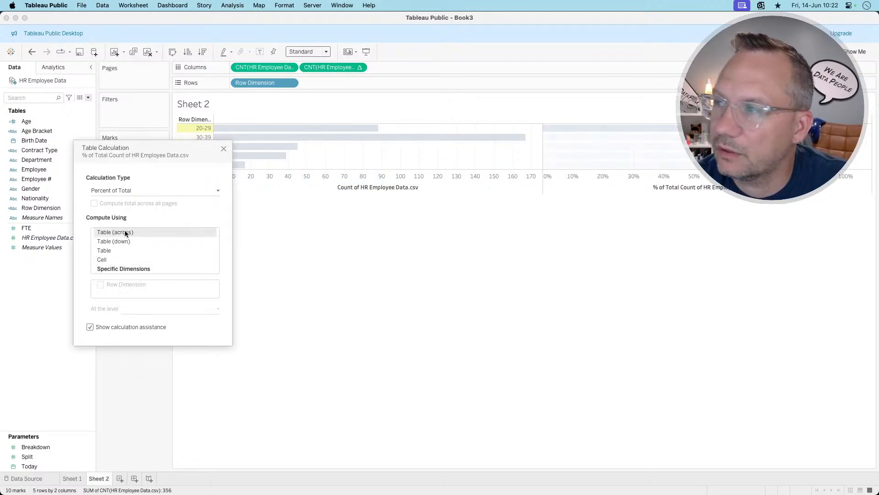
{"action": "left_click", "coordinate": [223, 148]}
Switch to Arc and compare the reference viz's headcount bars with the split set to Gender, Contract Type and N/A
{"action": "key", "text": "super+Tab"}
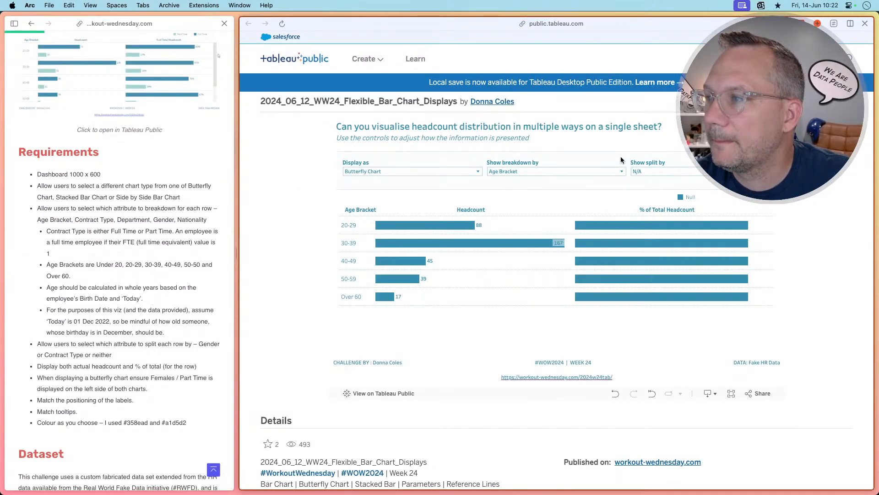
{"action": "mouse_move", "coordinate": [444, 231]}
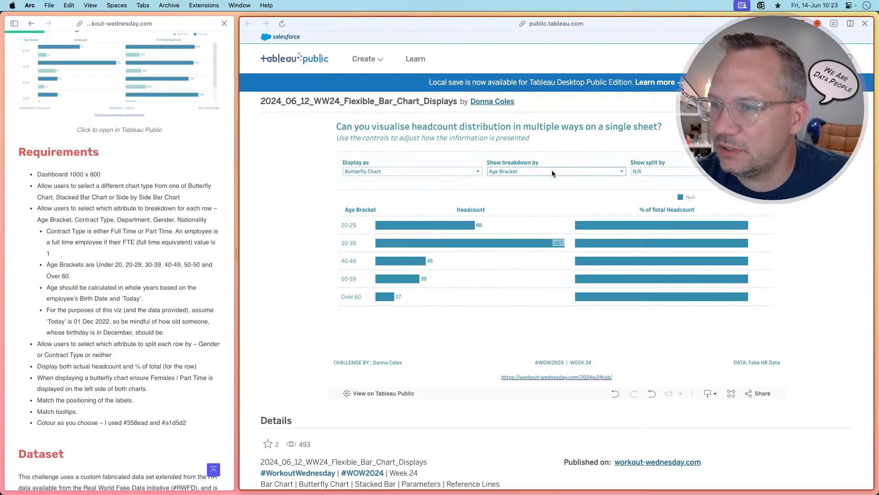
{"action": "mouse_move", "coordinate": [407, 220]}
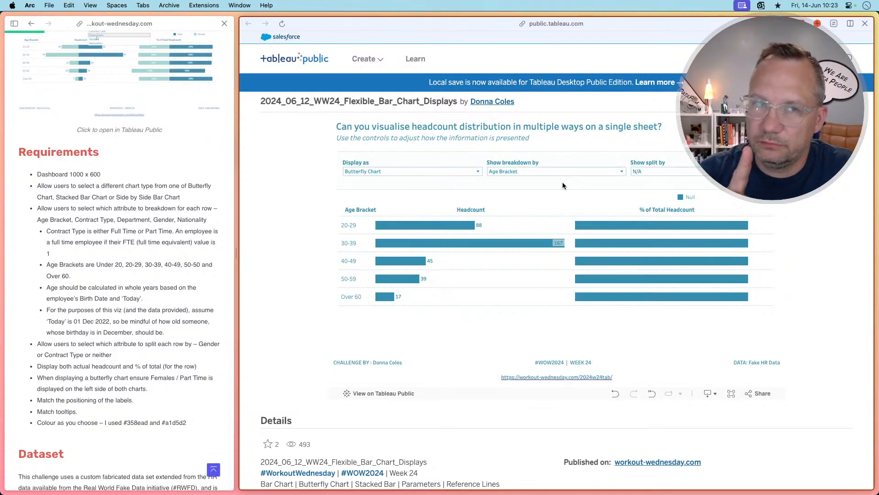
{"action": "left_click", "coordinate": [654, 171]}
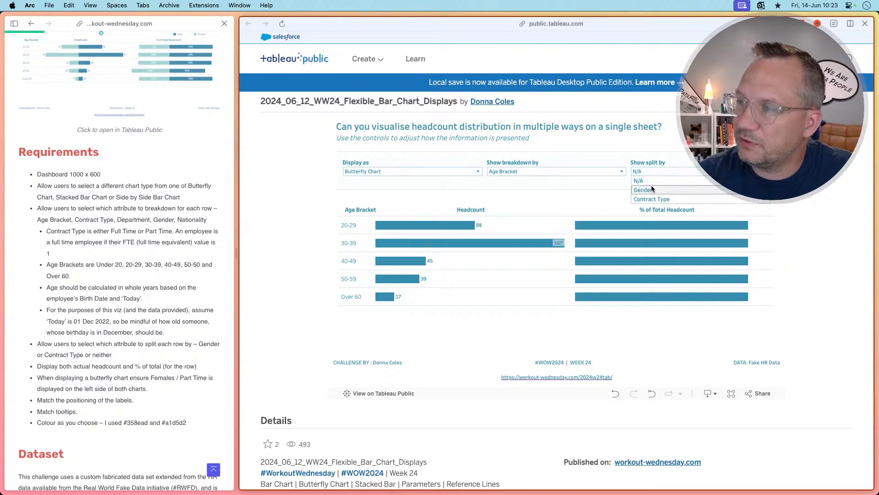
{"action": "left_click", "coordinate": [651, 189]}
{"action": "left_click", "coordinate": [654, 170]}
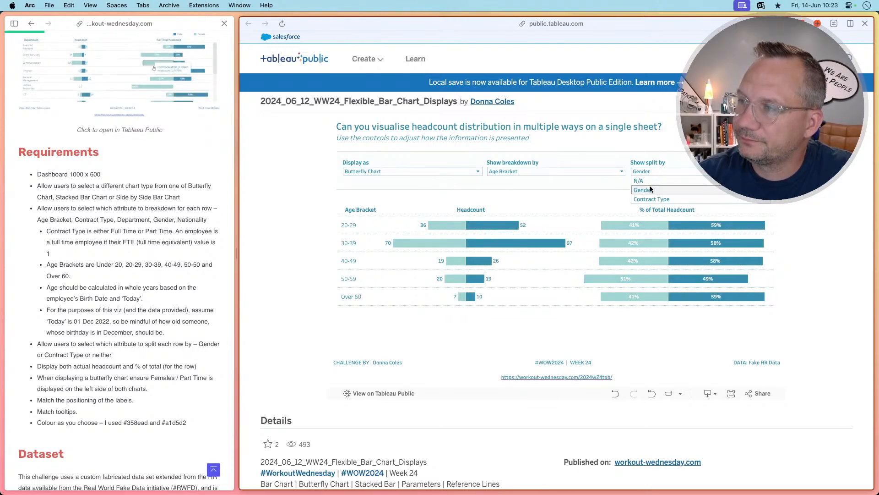
{"action": "left_click", "coordinate": [651, 199]}
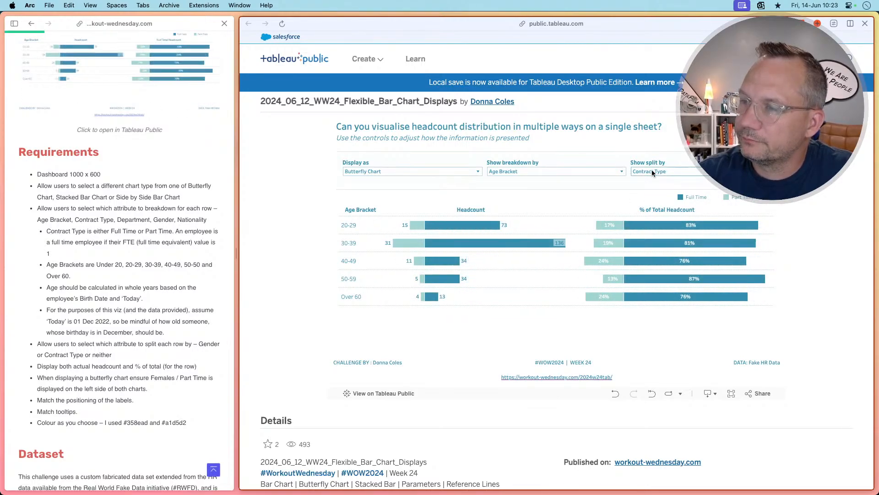
{"action": "left_click", "coordinate": [652, 170]}
{"action": "left_click", "coordinate": [650, 179]}
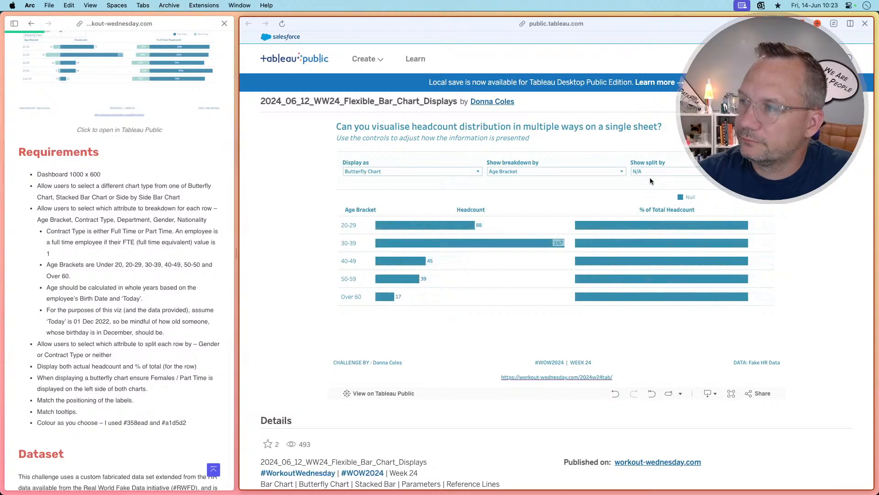
{"action": "left_click", "coordinate": [651, 169]}
{"action": "left_click", "coordinate": [650, 187]}
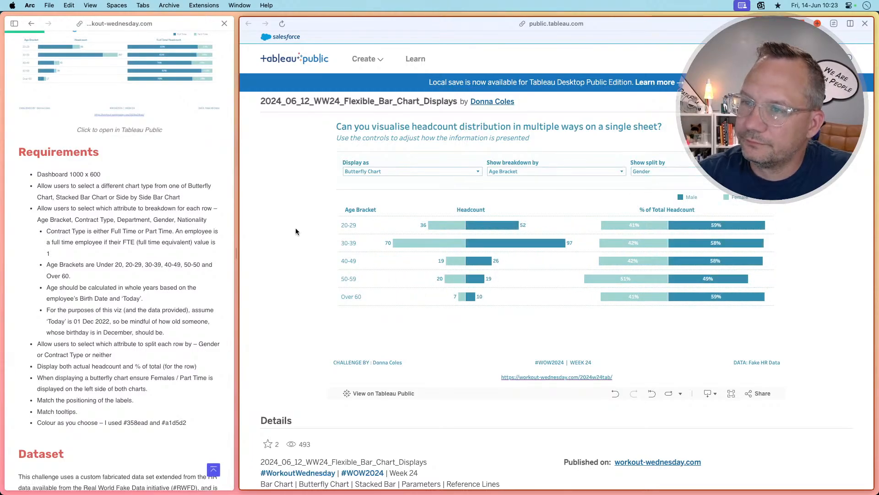
Switch back to Tableau Public and create a calculated field named Split Dimension
{"action": "key", "text": "super+Tab"}
{"action": "key", "text": "super+Tab"}
{"action": "key", "text": "super+Tab"}
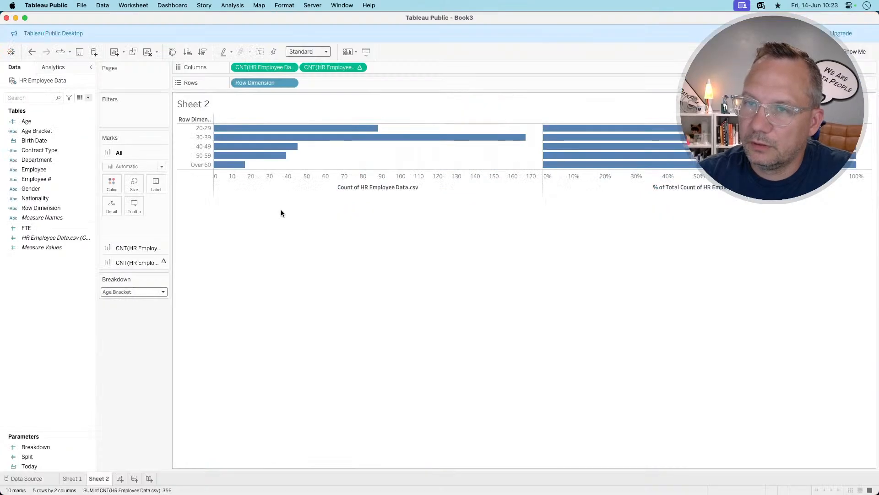
{"action": "right_click", "coordinate": [47, 298]}
{"action": "left_click", "coordinate": [59, 302]}
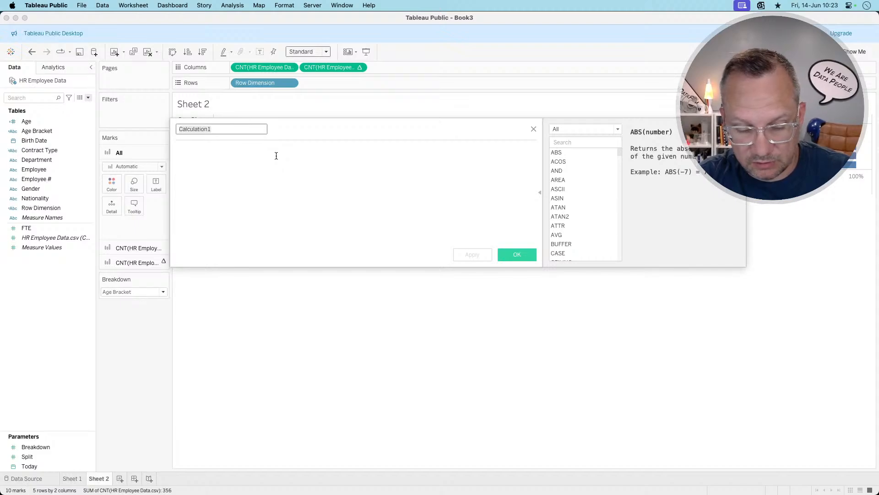
{"action": "type", "text": "De"}
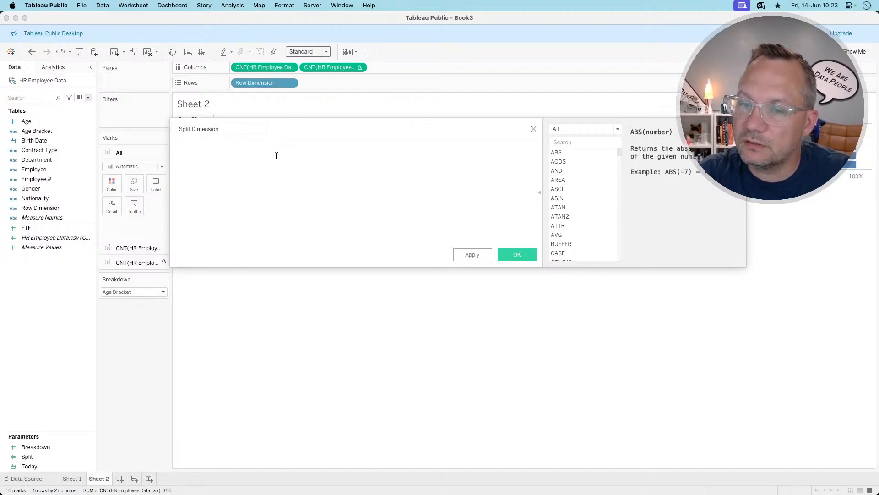
{"action": "type", "text": "p"}
{"action": "key", "text": "BackSpace"}
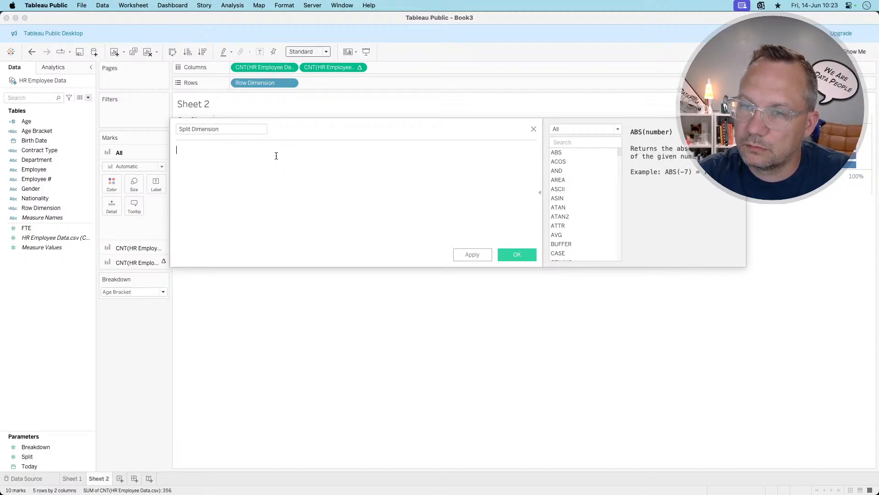
Start the Split Dimension formula as a CASE on the Split parameter, returning null when the value is 1
{"action": "type", "text": "cas"}
{"action": "key", "text": "Return"}
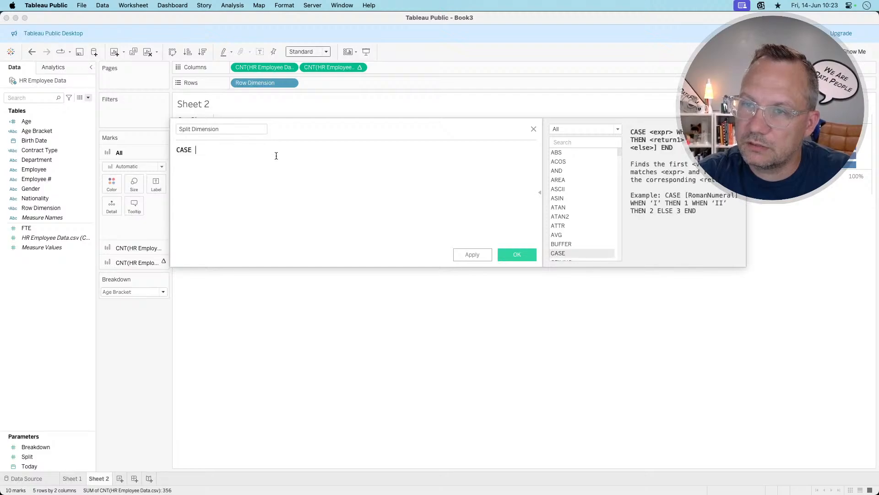
{"action": "type", "text": "spl"}
{"action": "key", "text": "Return"}
{"action": "key", "text": "Return"}
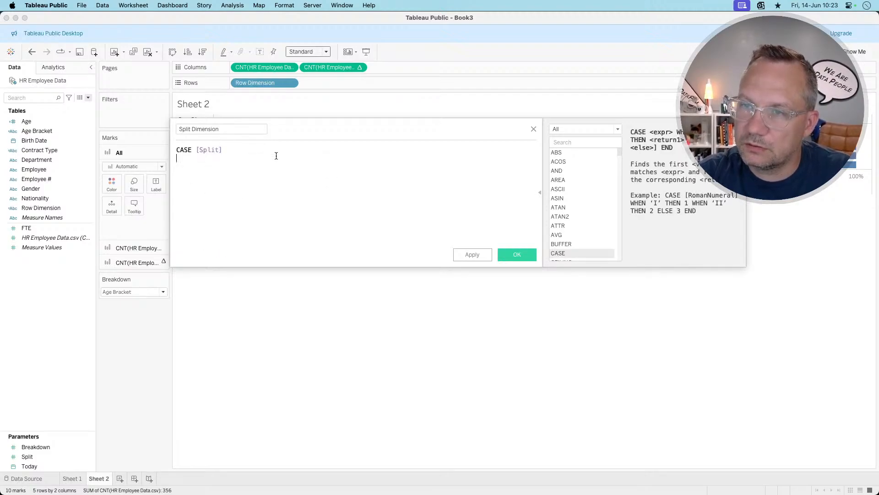
{"action": "type", "text": "when 1 then"}
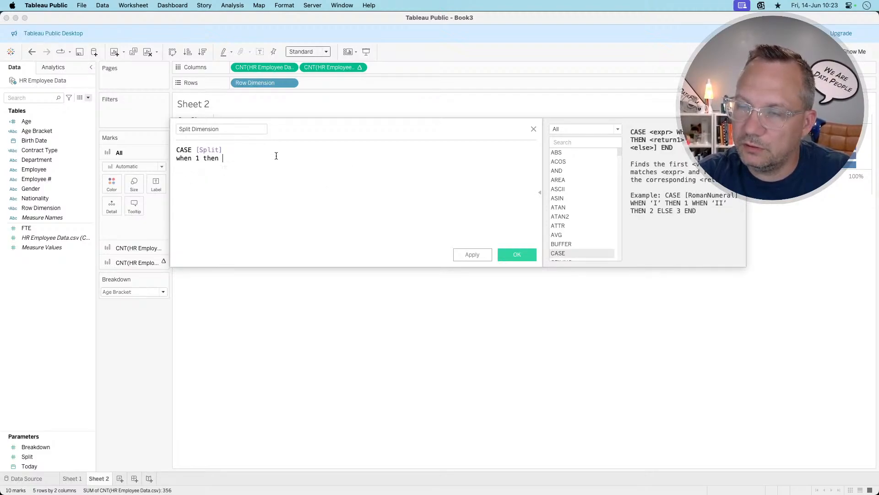
{"action": "type", "text": " null"}
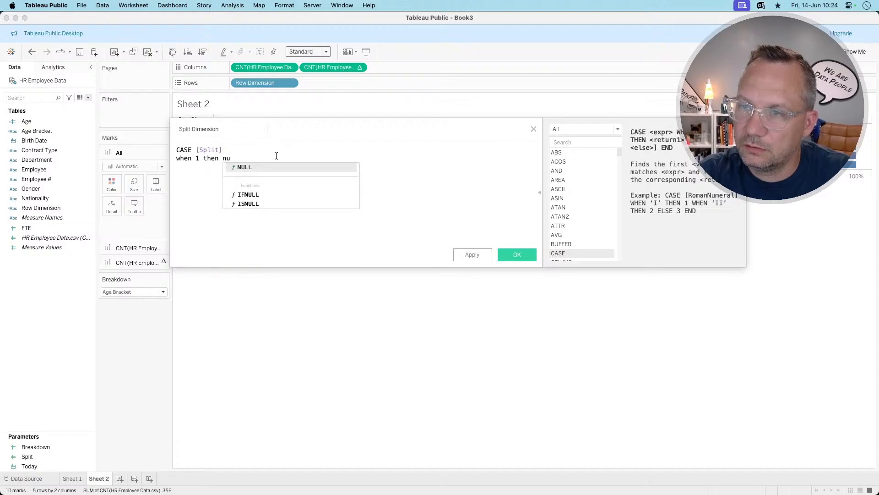
{"action": "key", "text": "Return"}
Add a branch to the CASE formula that returns Age Bracket when the Split value is 2
{"action": "type", "text": "when "}
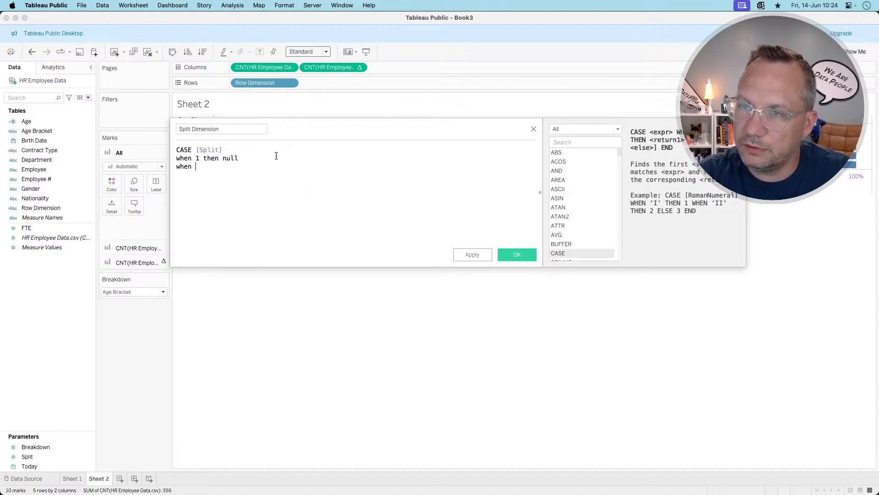
{"action": "type", "text": "2 then "}
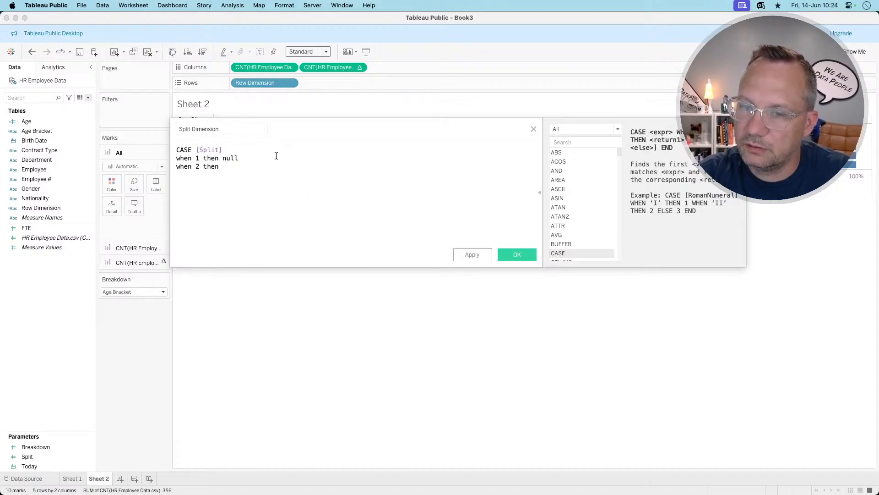
{"action": "type", "text": "ag"}
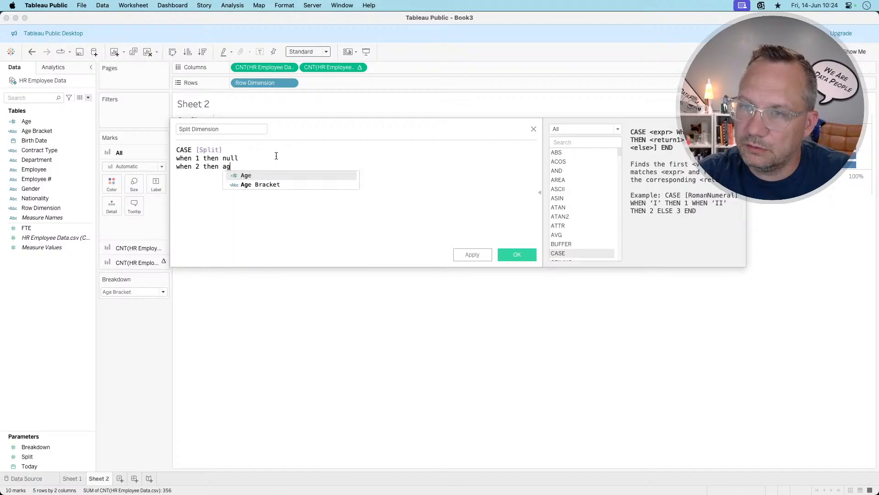
{"action": "type", "text": "e"}
{"action": "key", "text": "Down"}
{"action": "key", "text": "Return"}
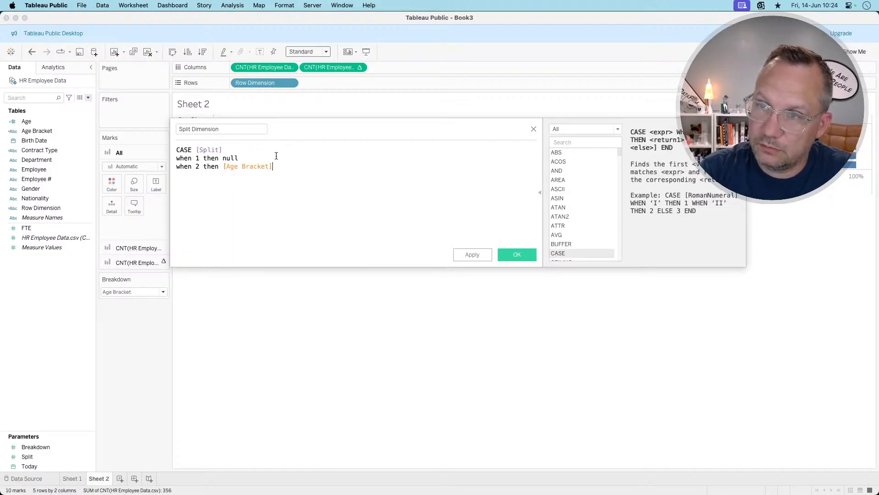
Check the reference viz's split options in Arc, return to Tableau Public and replace Age Bracket with Gender in the value 2 branch
{"action": "key", "text": "super+Tab"}
{"action": "left_click", "coordinate": [695, 169]}
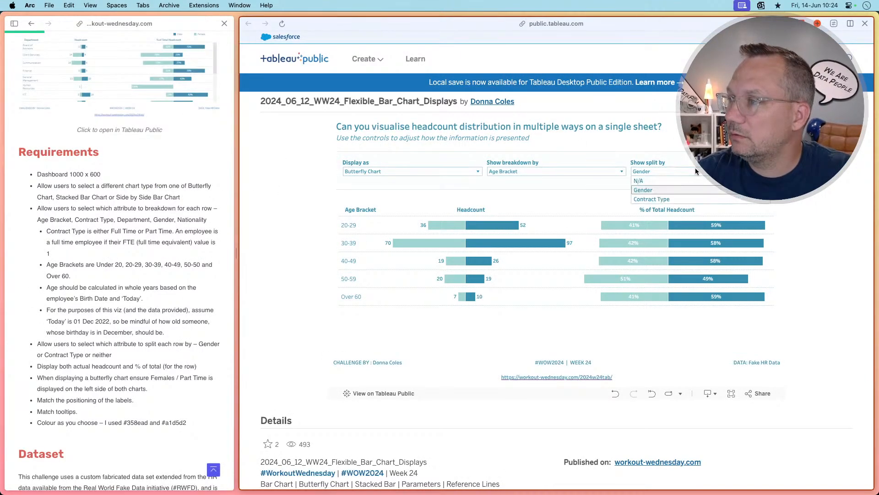
{"action": "key", "text": "super+Tab"}
{"action": "double_click", "coordinate": [244, 166]}
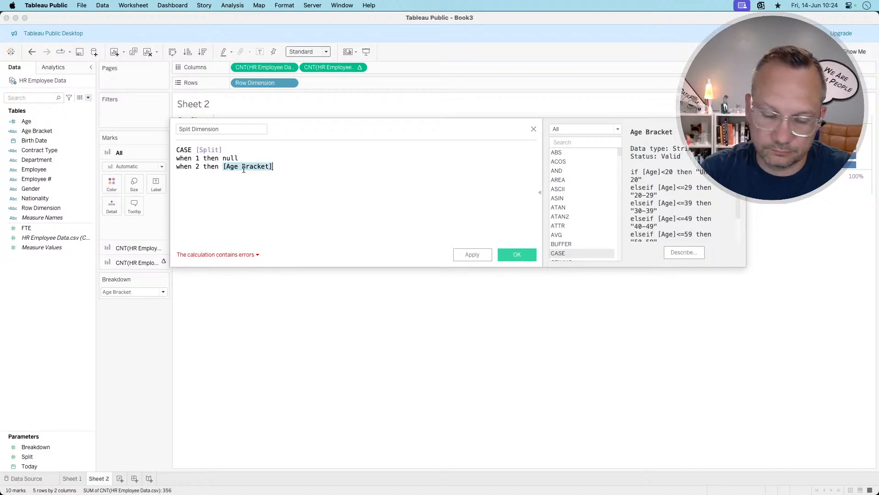
{"action": "type", "text": "Gend"}
{"action": "key", "text": "Return"}
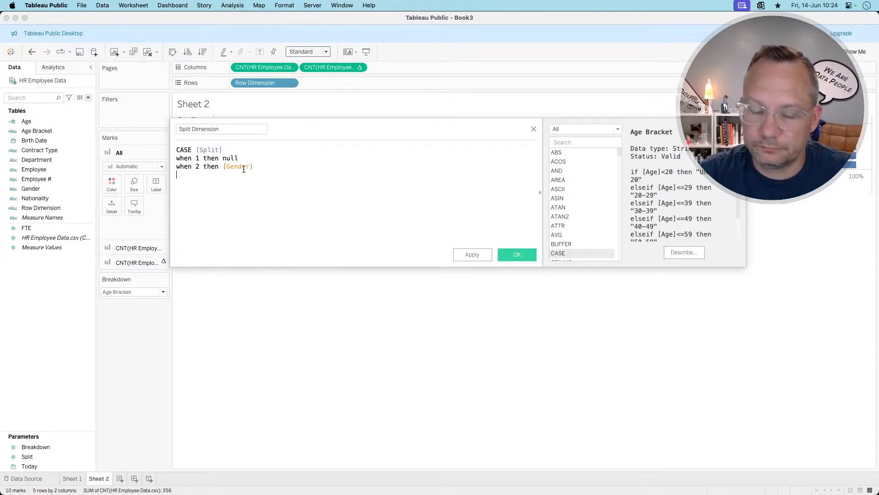
Add a branch to the CASE formula that returns Contract Type when the Split value is 3
{"action": "key", "text": "Return"}
{"action": "type", "text": "when 3 the"}
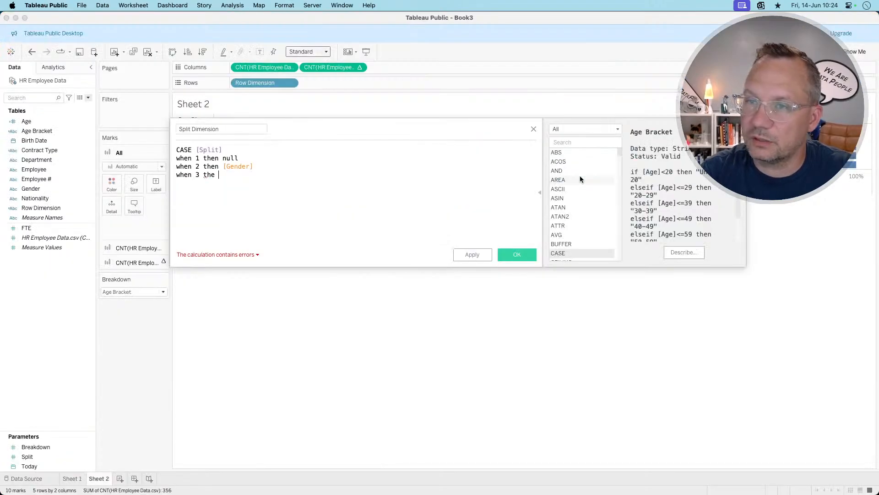
{"action": "type", "text": "n c"}
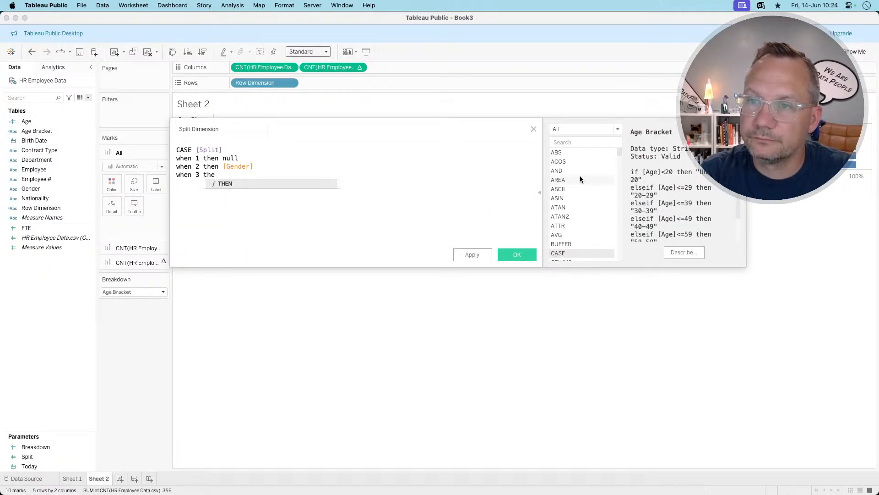
{"action": "type", "text": "on"}
{"action": "key", "text": "Return"}
{"action": "key", "text": "BackSpace"}
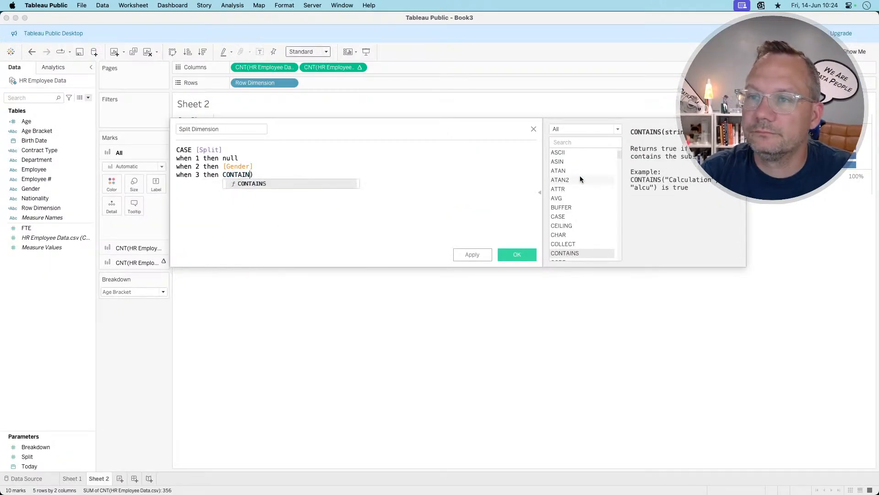
{"action": "key", "text": "BackSpace"}
{"action": "key", "text": "BackSpace"}
{"action": "key", "text": "BackSpace"}
{"action": "key", "text": "BackSpace"}
{"action": "key", "text": "BackSpace"}
{"action": "key", "text": "BackSpace"}
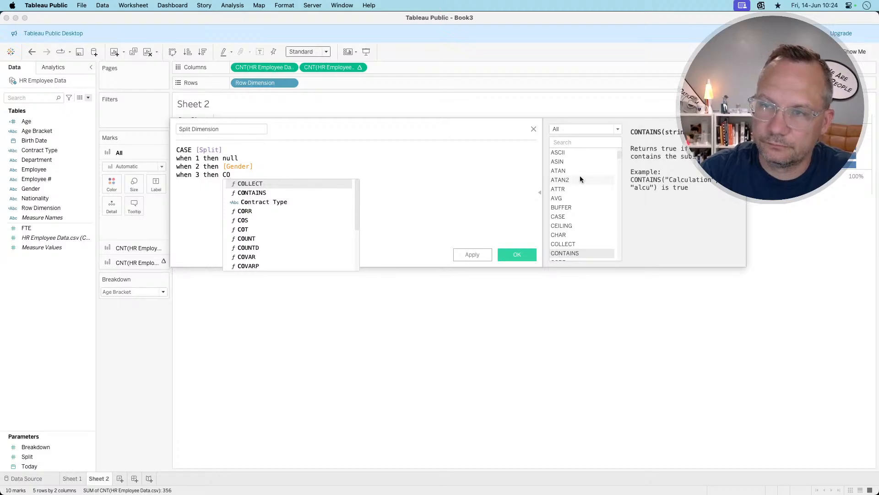
{"action": "key", "text": "Down"}
{"action": "key", "text": "Down"}
{"action": "key", "text": "Return"}
Close the CASE formula with END and save the Split Dimension calculated field
{"action": "key", "text": "Return"}
{"action": "type", "text": "END"}
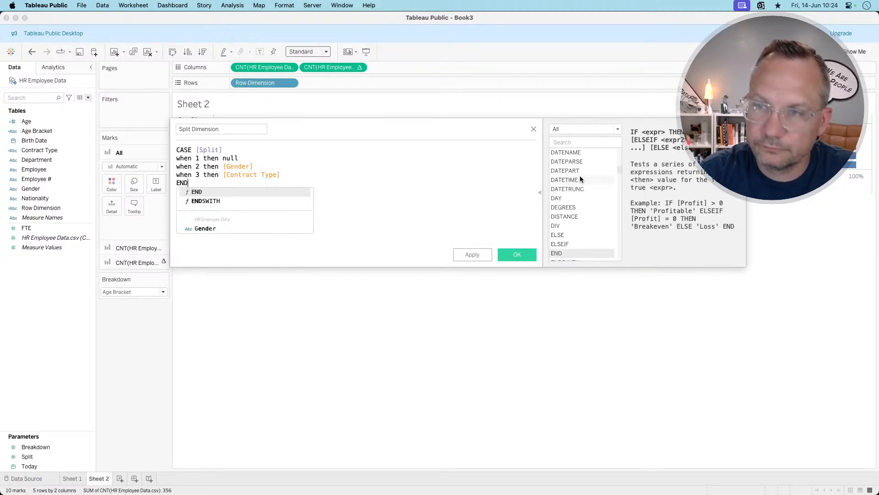
{"action": "left_click", "coordinate": [311, 168]}
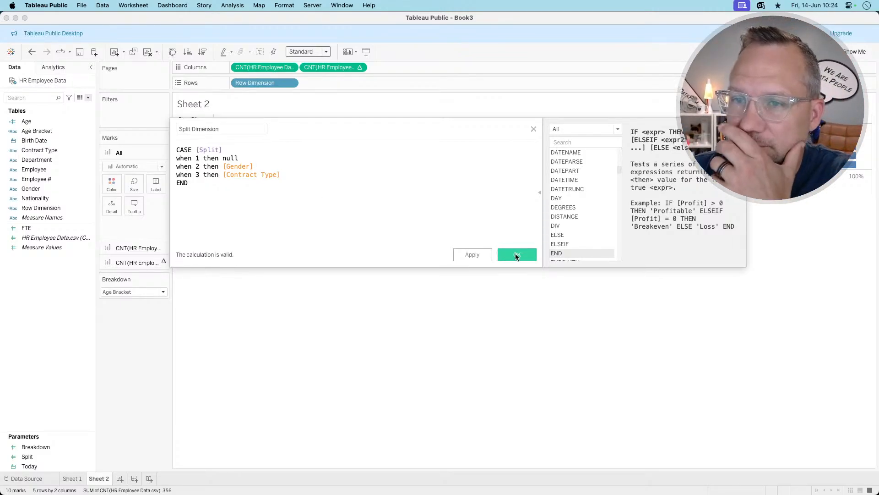
{"action": "left_click", "coordinate": [516, 255]}
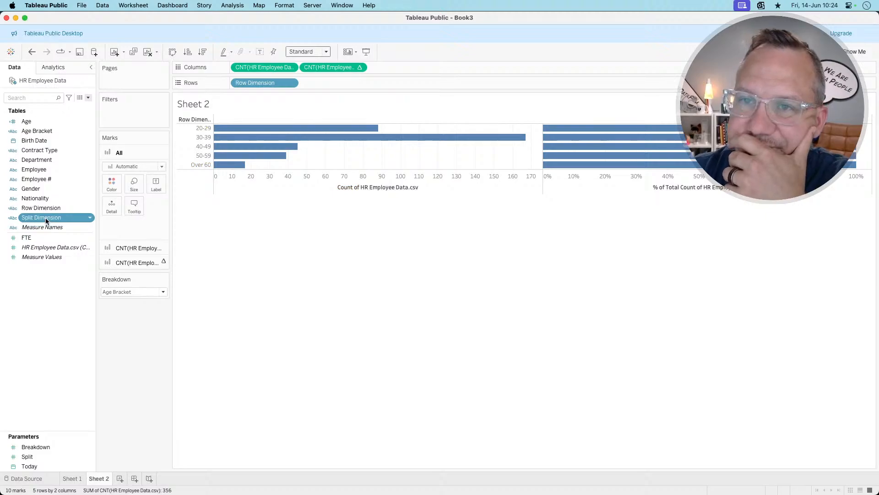
Color all marks by Split Dimension and show the Split parameter control directly below the Breakdown control
{"action": "left_click_drag", "start_coordinate": [46, 221], "coordinate": [114, 188]}
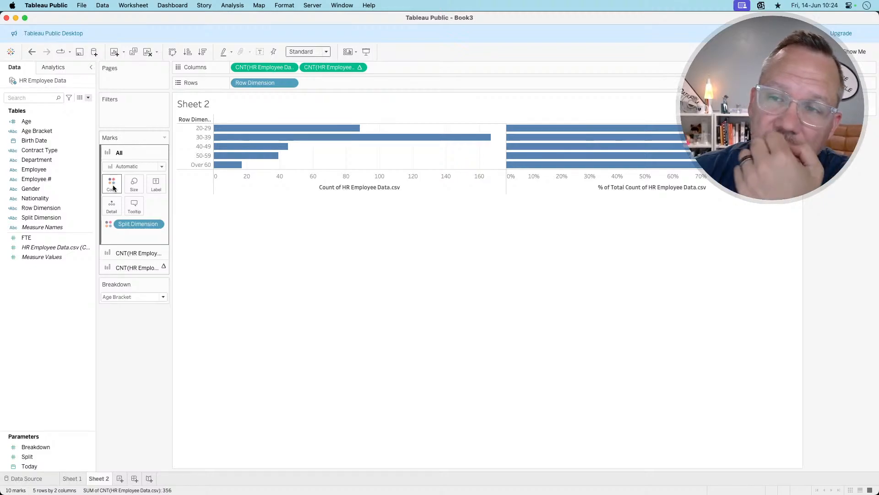
{"action": "right_click", "coordinate": [38, 458]}
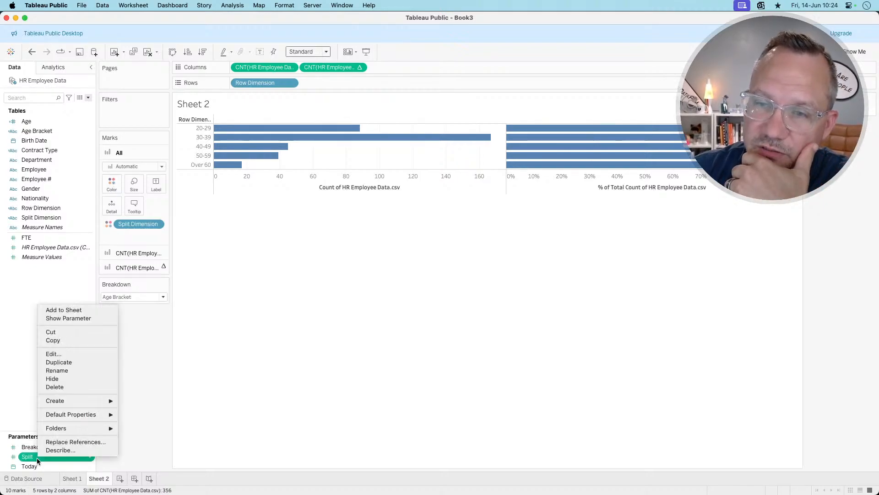
{"action": "left_click", "coordinate": [95, 318]}
{"action": "left_click_drag", "start_coordinate": [831, 126], "coordinate": [148, 327]}
Test the Split parameter with Gender and leave it set to Contract Type
{"action": "left_click", "coordinate": [147, 325]}
{"action": "left_click", "coordinate": [136, 343]}
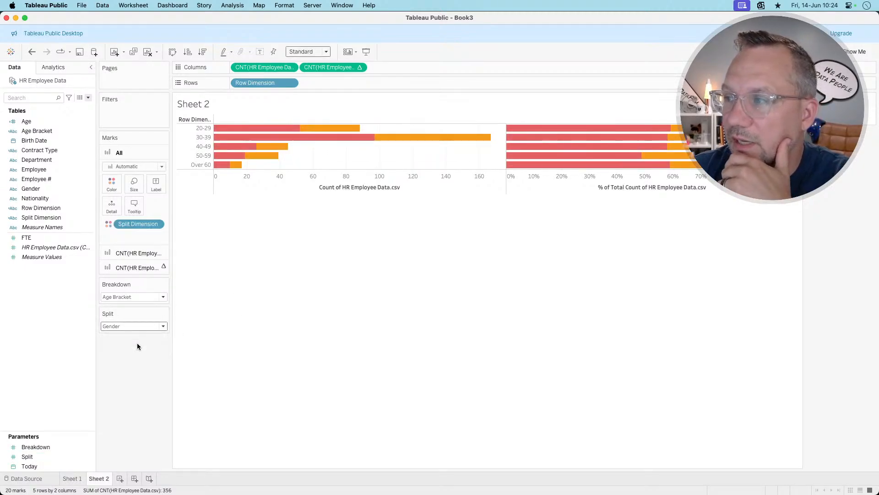
{"action": "left_click", "coordinate": [138, 325]}
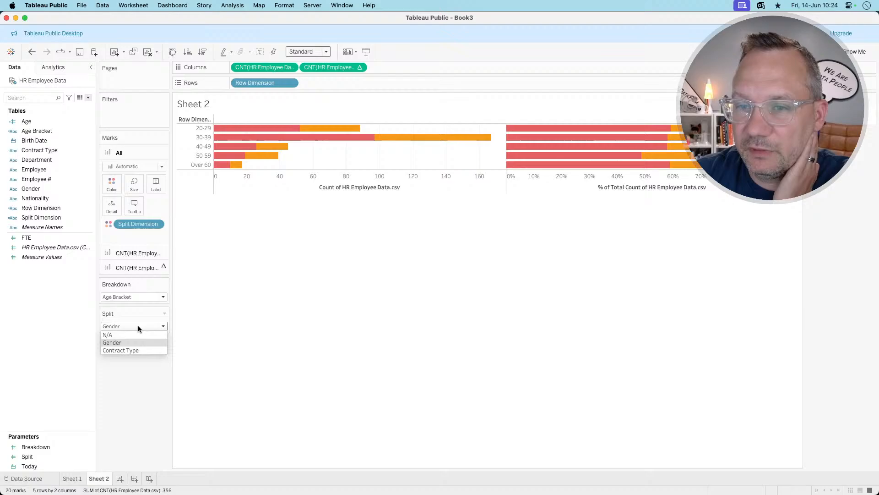
{"action": "left_click", "coordinate": [129, 351]}
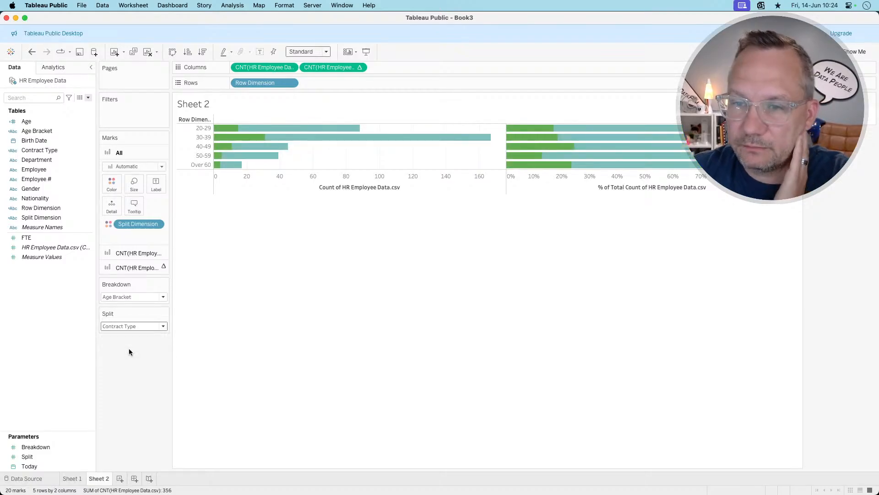
Switch to Arc and examine the reference viz split by Gender as a Side By Side Bar Chart and a Stacked Bar Chart
{"action": "key", "text": "super+Tab"}
{"action": "left_click", "coordinate": [682, 172]}
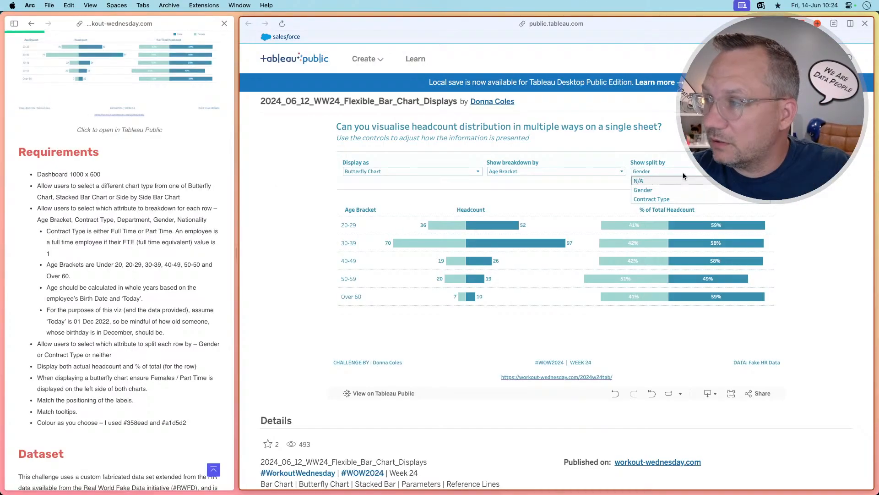
{"action": "left_click", "coordinate": [651, 191]}
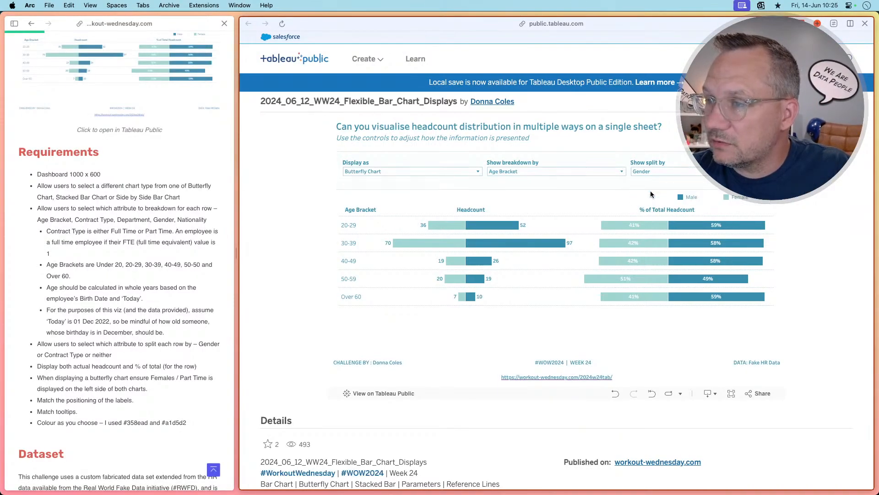
{"action": "left_click", "coordinate": [426, 171]}
{"action": "left_click", "coordinate": [399, 195]}
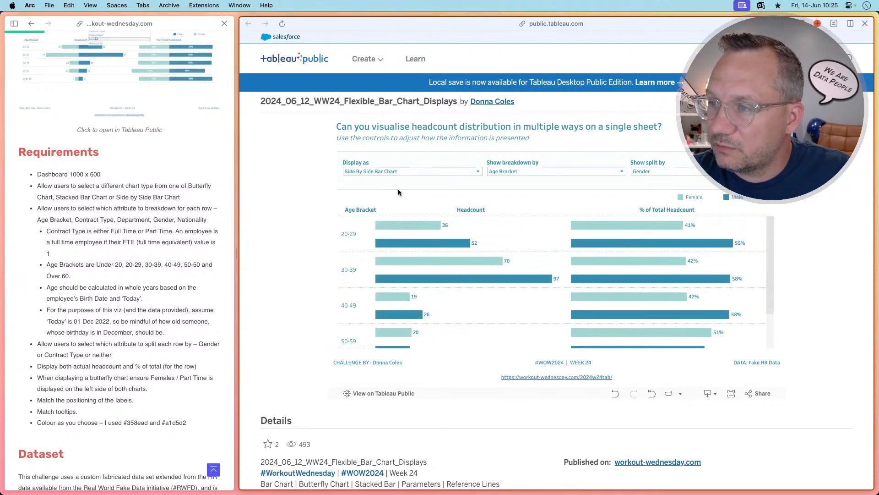
{"action": "left_click", "coordinate": [414, 171]}
{"action": "left_click", "coordinate": [399, 182]}
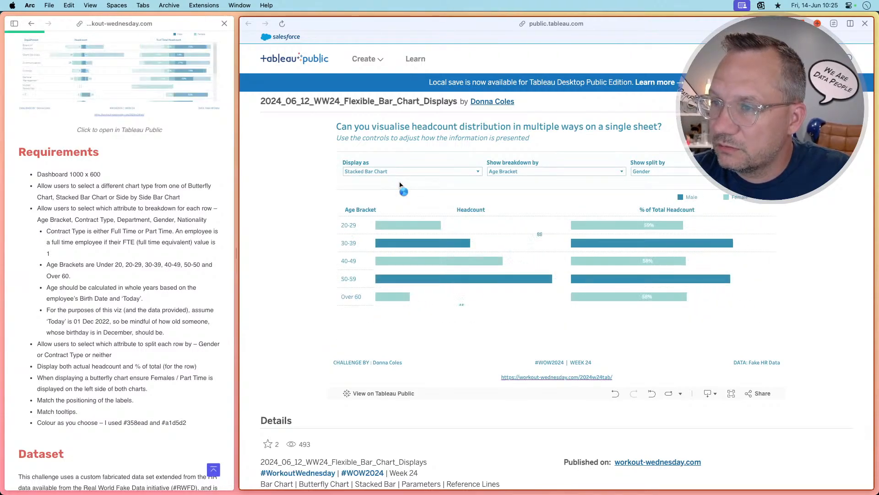
{"action": "mouse_move", "coordinate": [488, 244]}
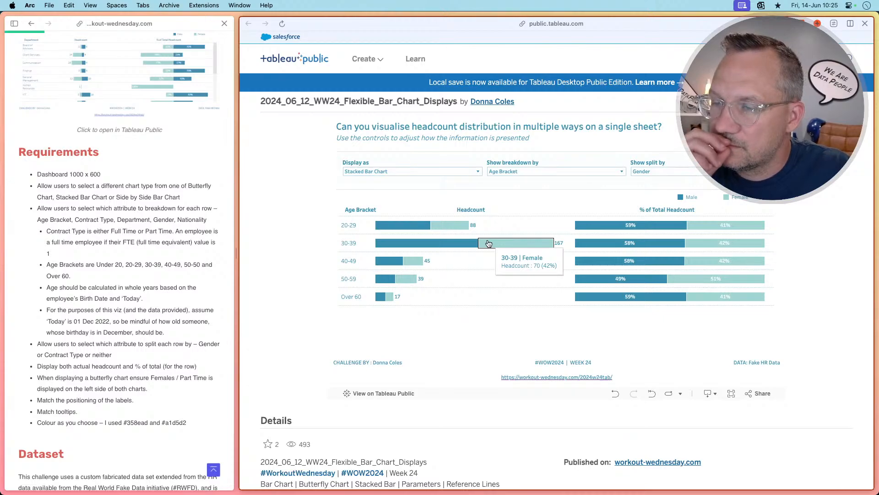
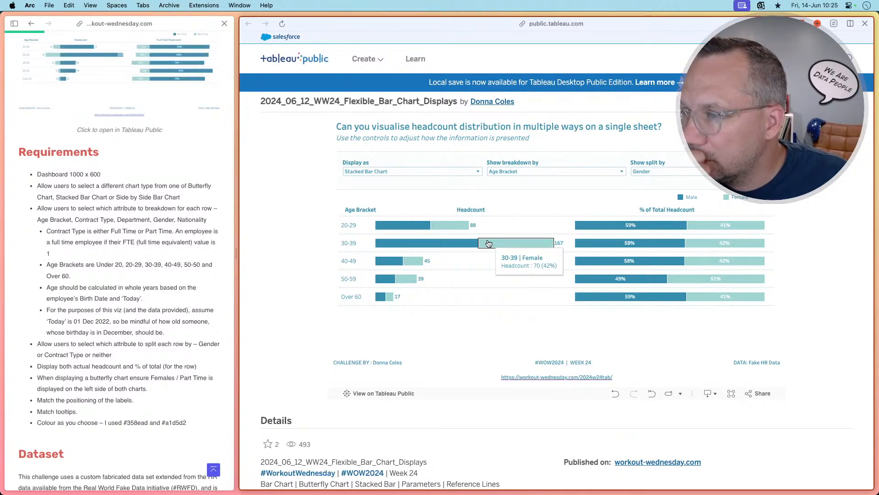
Switch between Tableau Public and Arc to compare the 20-29 bars and their tooltips with the reference stacked bar chart
{"action": "key", "text": "super+Tab"}
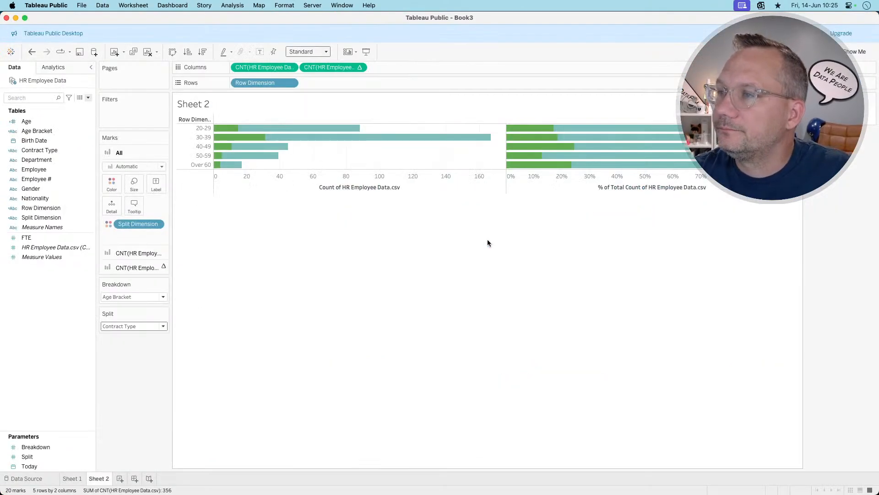
{"action": "key", "text": "super+Tab"}
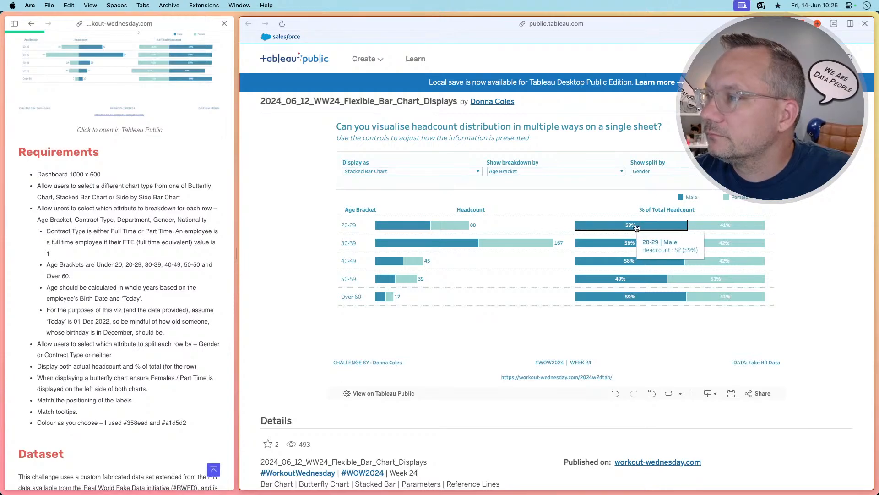
{"action": "key", "text": "super+Tab"}
{"action": "mouse_move", "coordinate": [559, 127]}
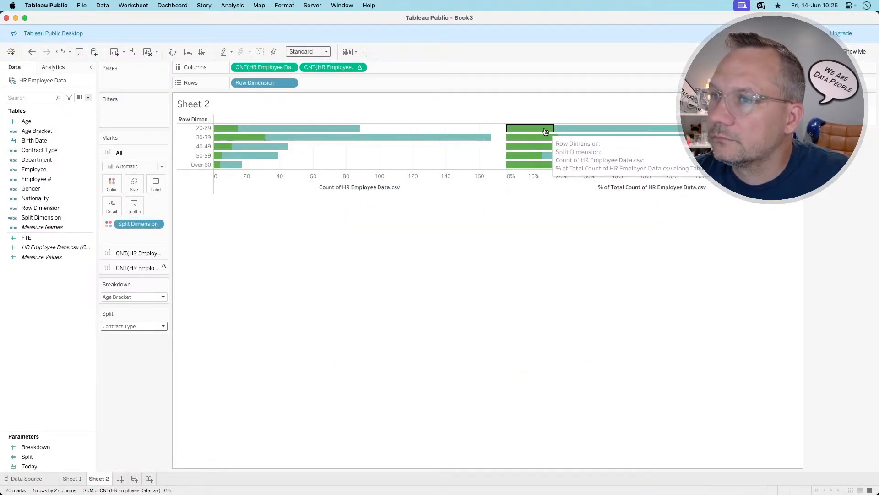
{"action": "key", "text": "super+Tab"}
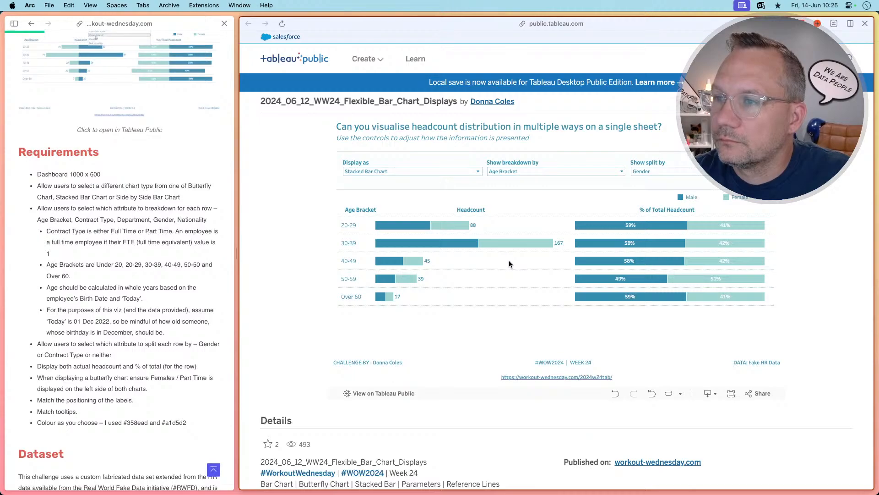
{"action": "mouse_move", "coordinate": [442, 231]}
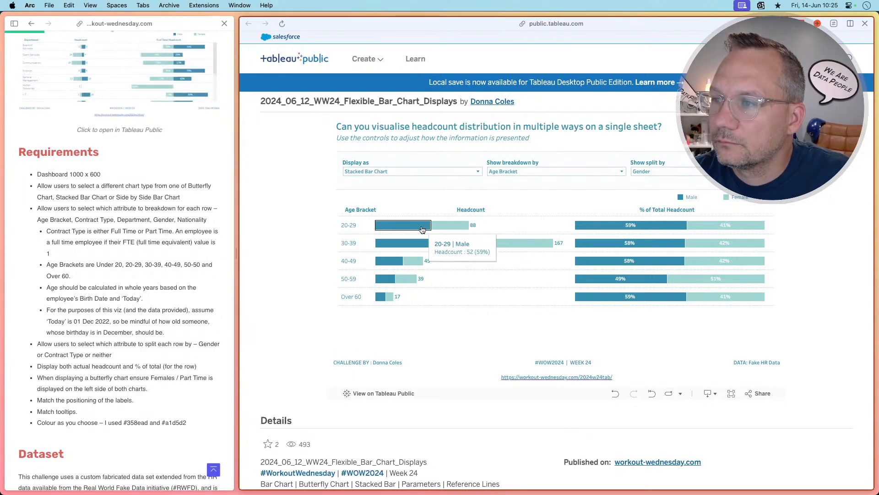
{"action": "key", "text": "super+Tab"}
{"action": "mouse_move", "coordinate": [257, 131]}
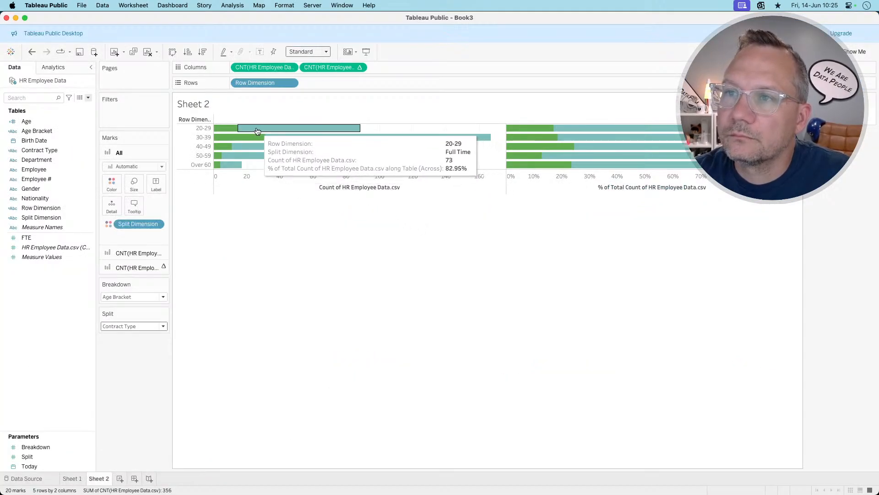
Switch to Arc and split the reference viz by Contract Type
{"action": "key", "text": "super+Tab"}
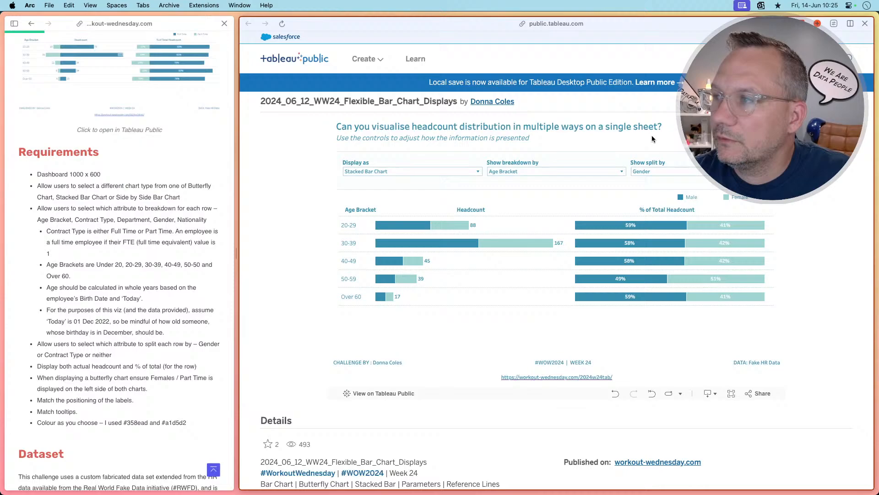
{"action": "left_click", "coordinate": [659, 170]}
{"action": "left_click", "coordinate": [650, 199]}
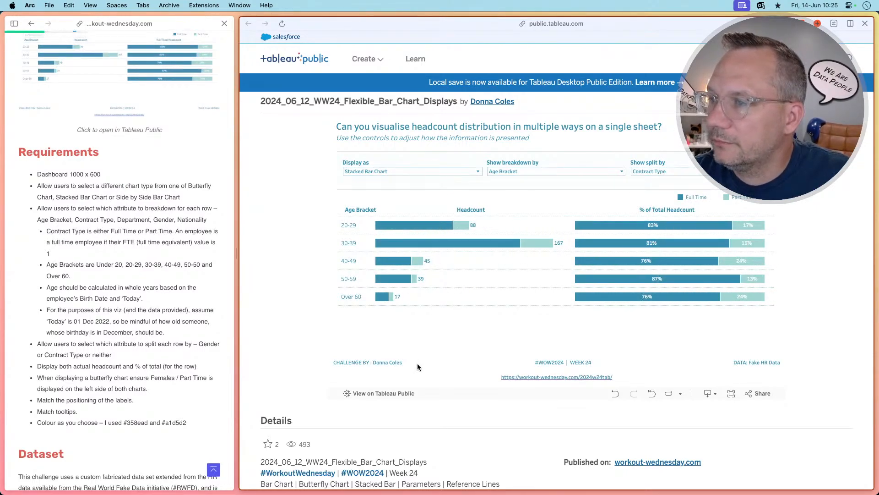
Switch between Tableau Public and Arc to compare the order of the Contract Type segments with the reference stacked bars
{"action": "key", "text": "super+Tab"}
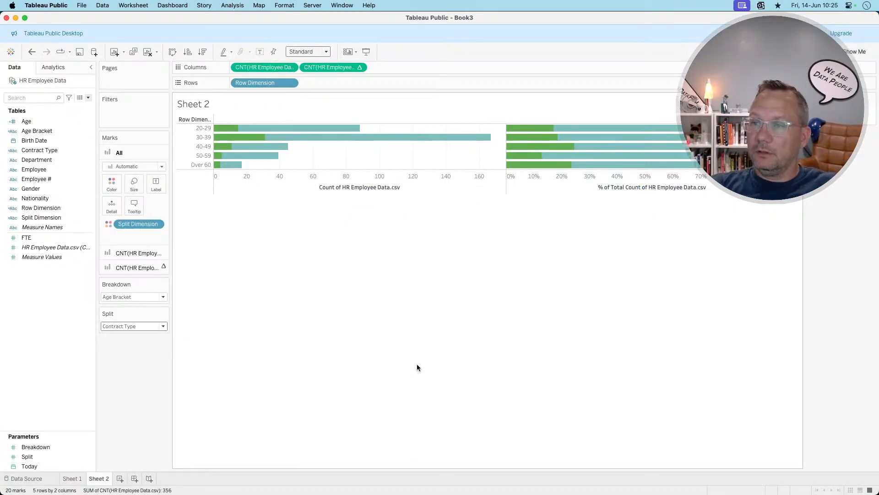
{"action": "key", "text": "super+Tab"}
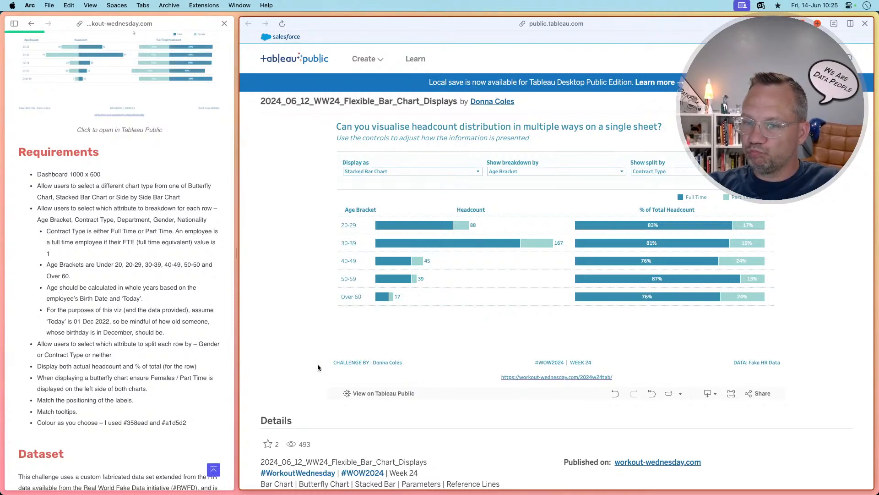
{"action": "key", "text": "super+Tab"}
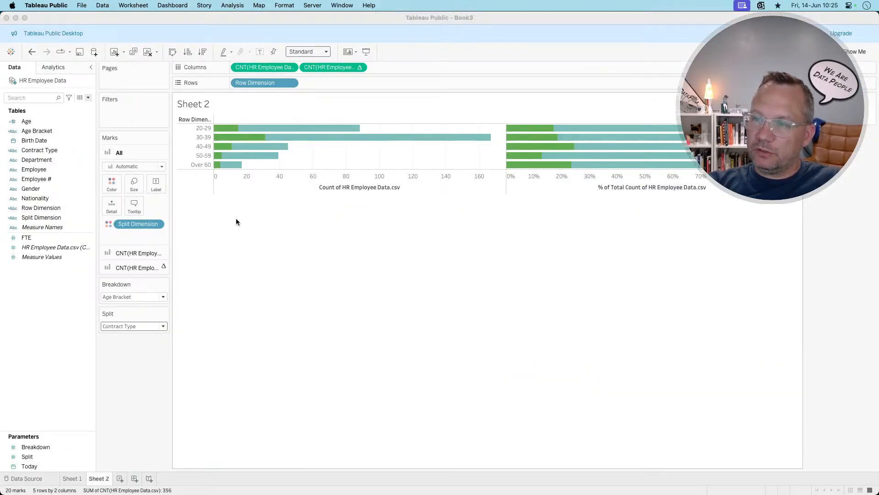
{"action": "key", "text": "super+Tab"}
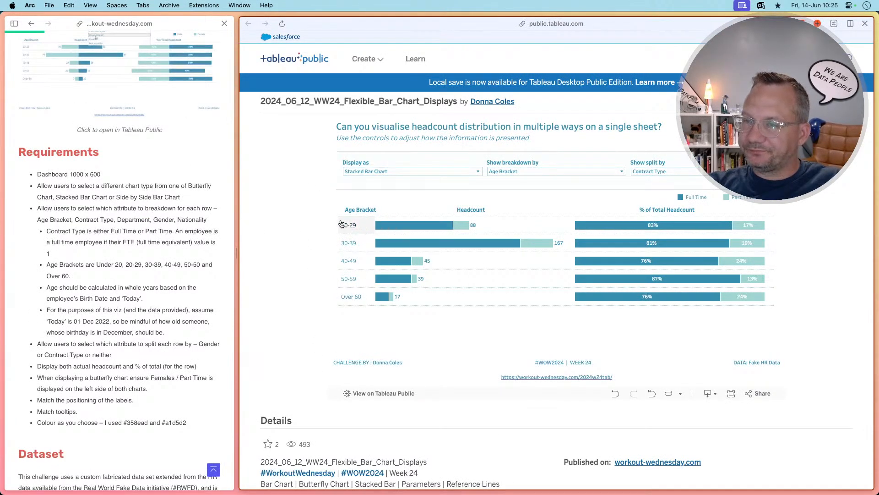
{"action": "key", "text": "super+Tab"}
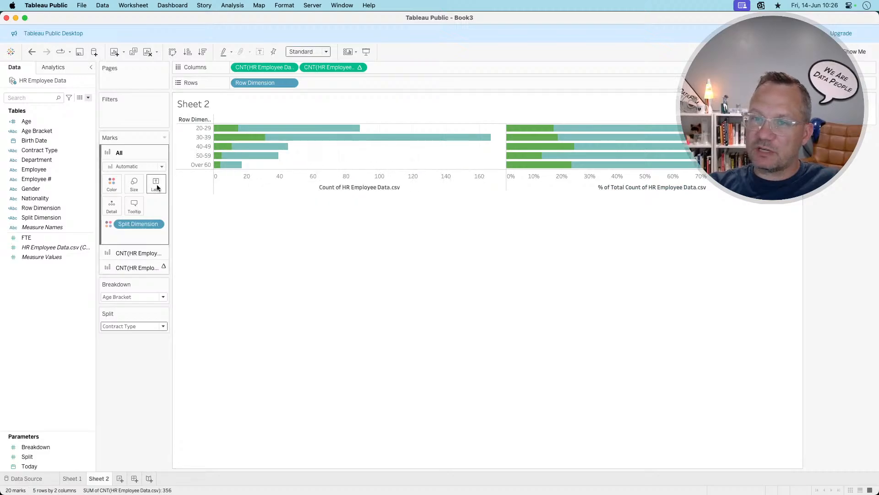
{"action": "key", "text": "super+Tab"}
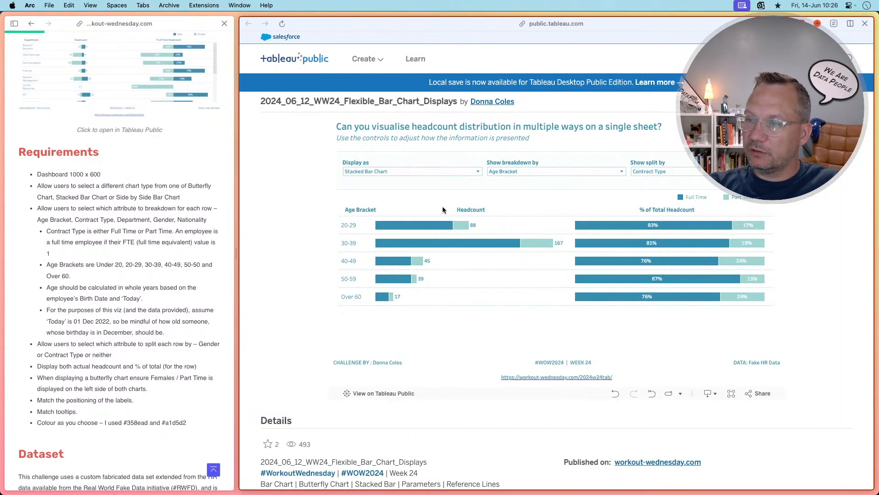
Switch to Tableau Public and sort the Split Dimension color field by data source order, descending
{"action": "key", "text": "super+Tab"}
{"action": "left_click", "coordinate": [156, 223]}
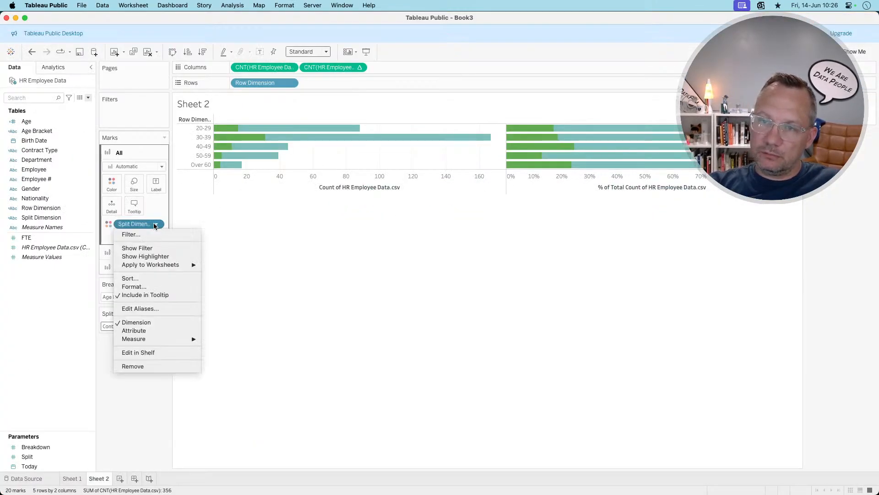
{"action": "left_click", "coordinate": [140, 278]}
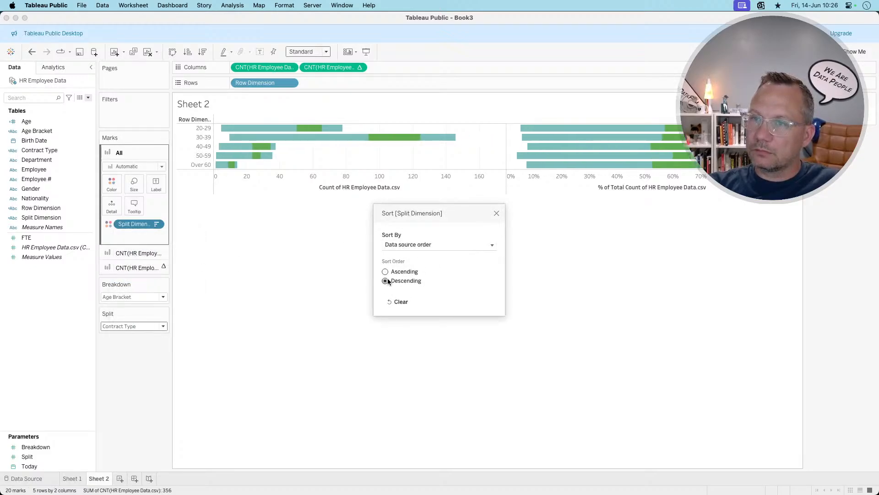
{"action": "key", "text": "super+Tab"}
{"action": "key", "text": "super+Tab"}
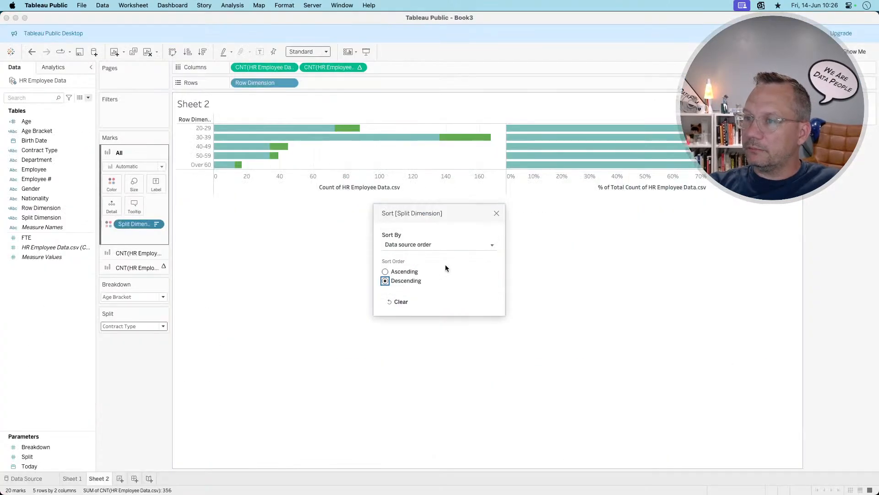
{"action": "left_click", "coordinate": [496, 213]}
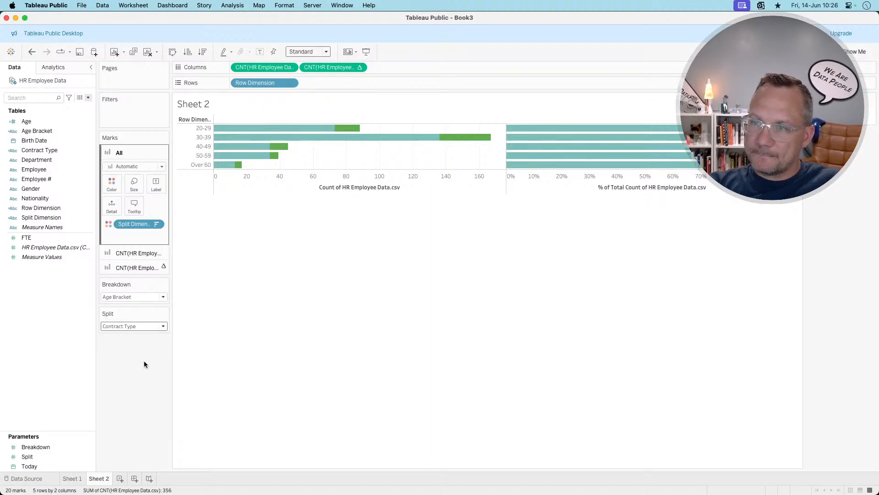
Start a new calculated field named "Stacked, split or butterfly" with an empty formula
{"action": "right_click", "coordinate": [45, 322]}
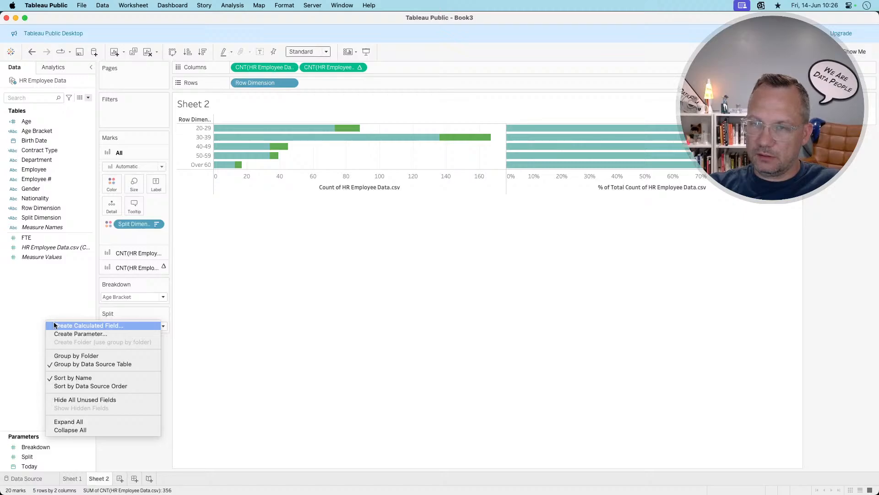
{"action": "left_click", "coordinate": [56, 302]}
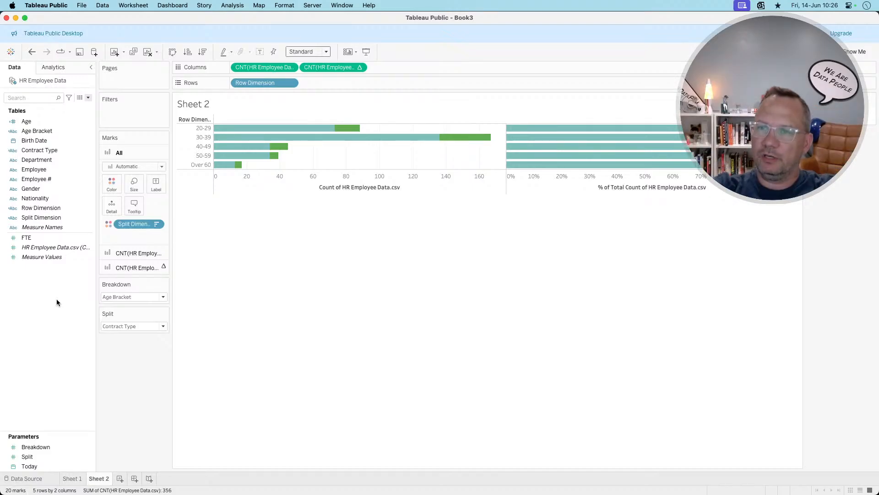
{"action": "right_click", "coordinate": [57, 298]}
{"action": "left_click", "coordinate": [64, 303]}
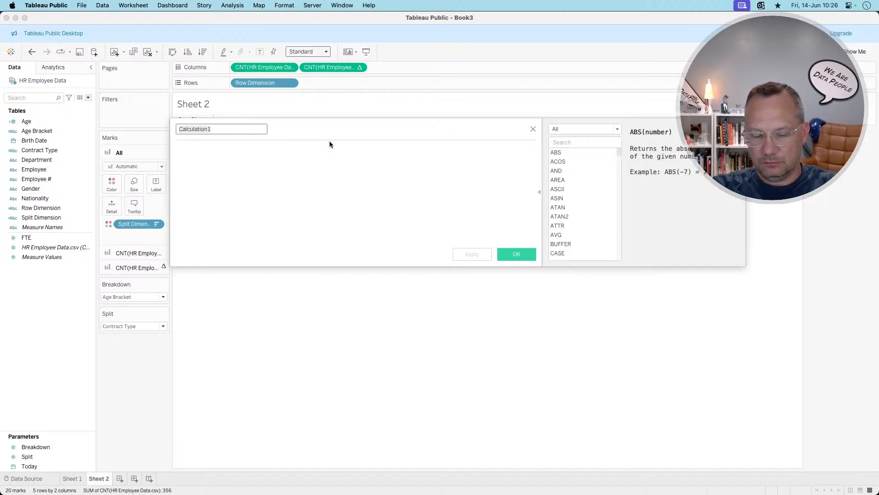
{"action": "type", "text": "Stacked, "}
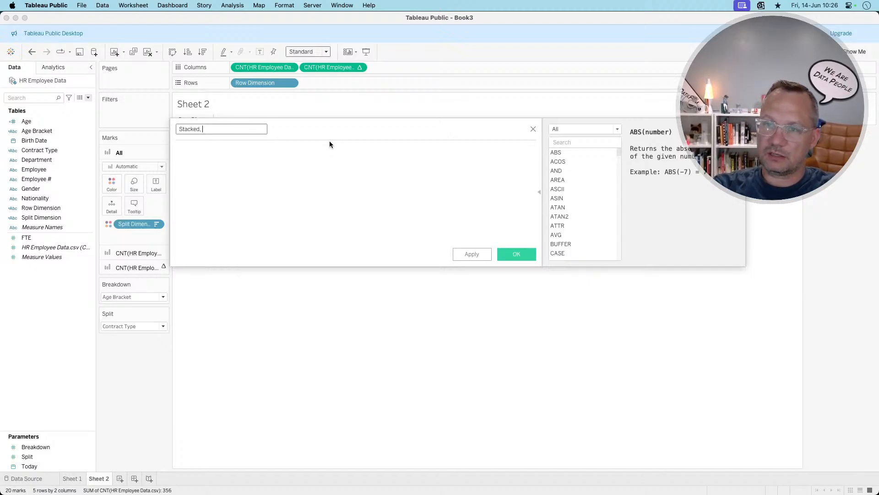
{"action": "type", "text": "split or bi"}
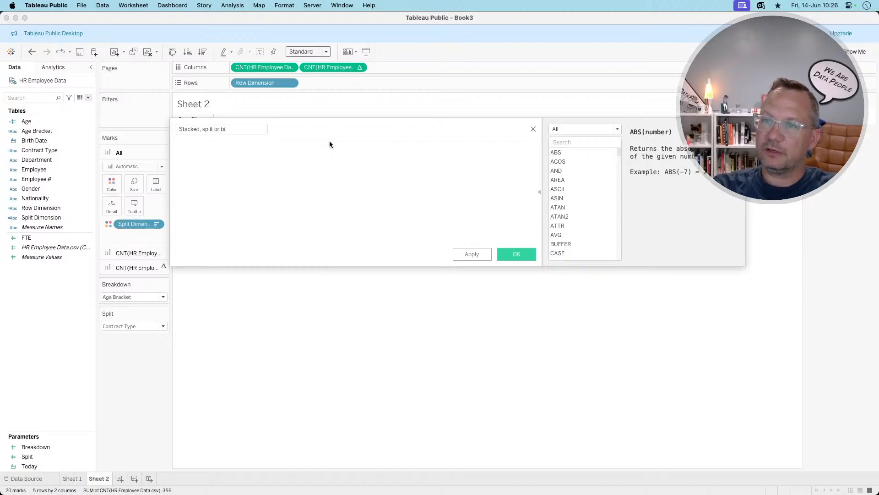
{"action": "key", "text": "BackSpace"}
{"action": "type", "text": "utter"}
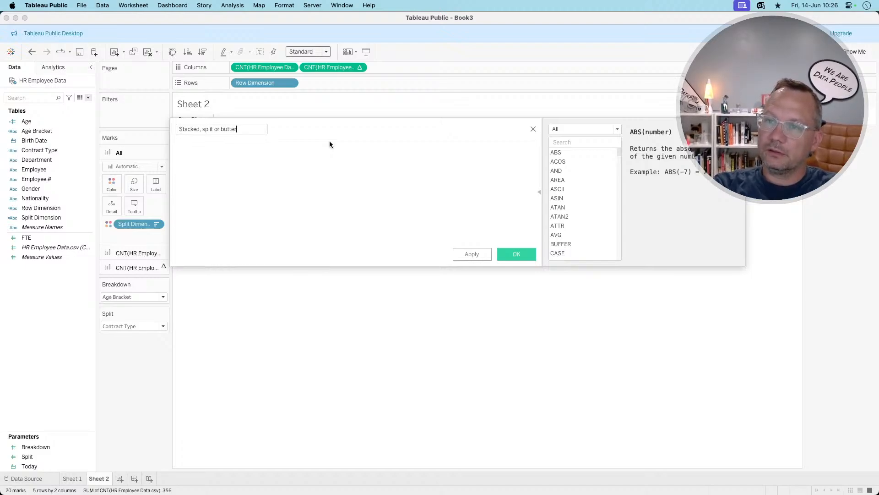
{"action": "type", "text": "fly"}
{"action": "key", "text": "Tab"}
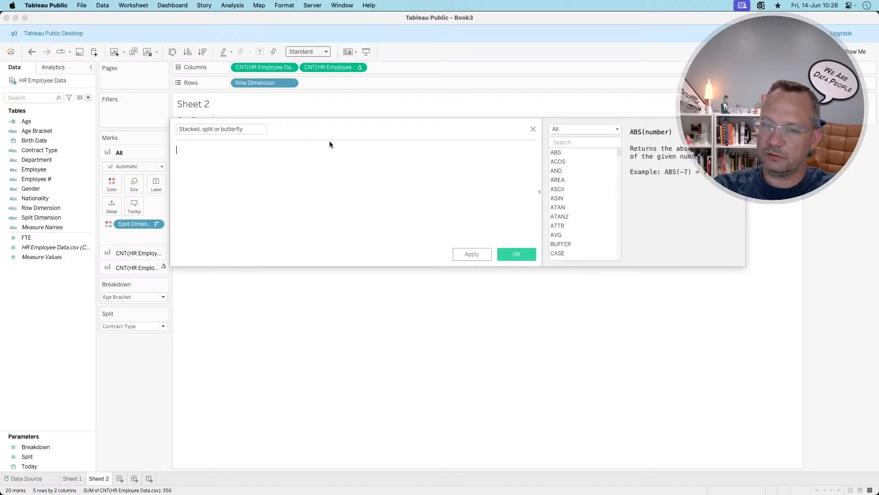
Start a new parameter named "Chart type" and restrict its allowable values to a list
{"action": "right_click", "coordinate": [60, 304]}
{"action": "left_click", "coordinate": [74, 319]}
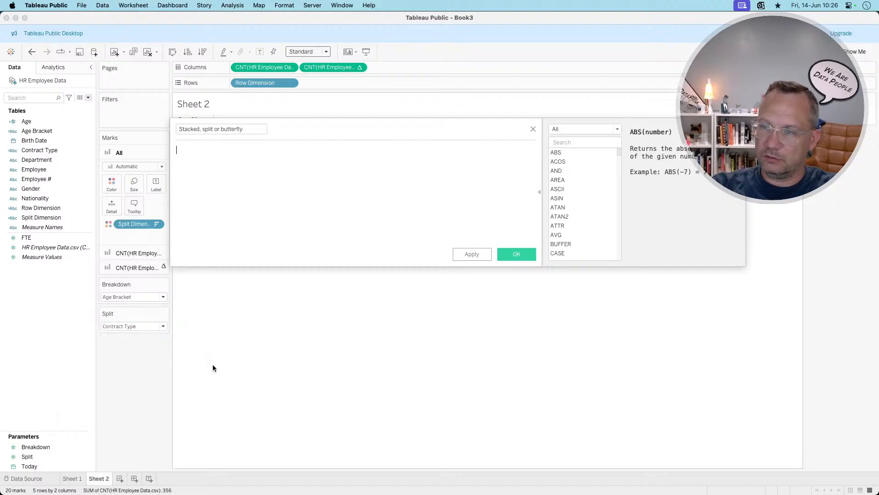
{"action": "triple_click", "coordinate": [364, 194]}
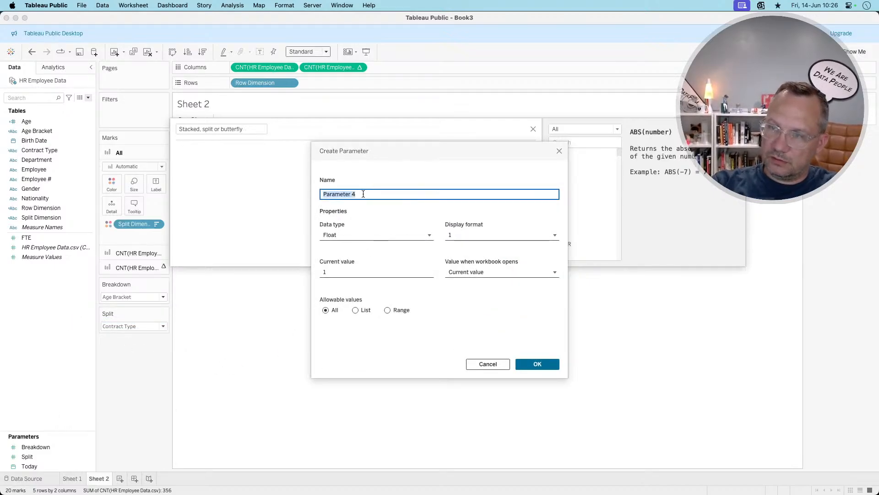
{"action": "type", "text": "Chart type"}
{"action": "key", "text": "Tab"}
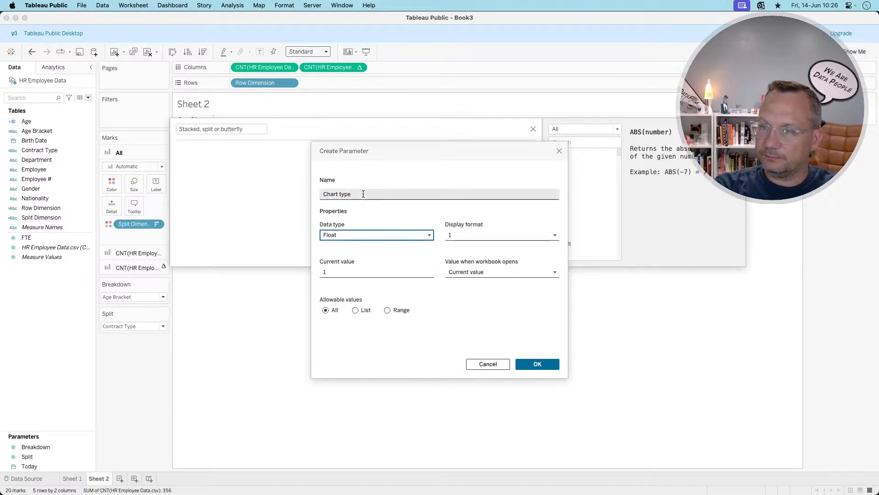
{"action": "key", "text": "Tab"}
{"action": "left_click", "coordinate": [355, 310]}
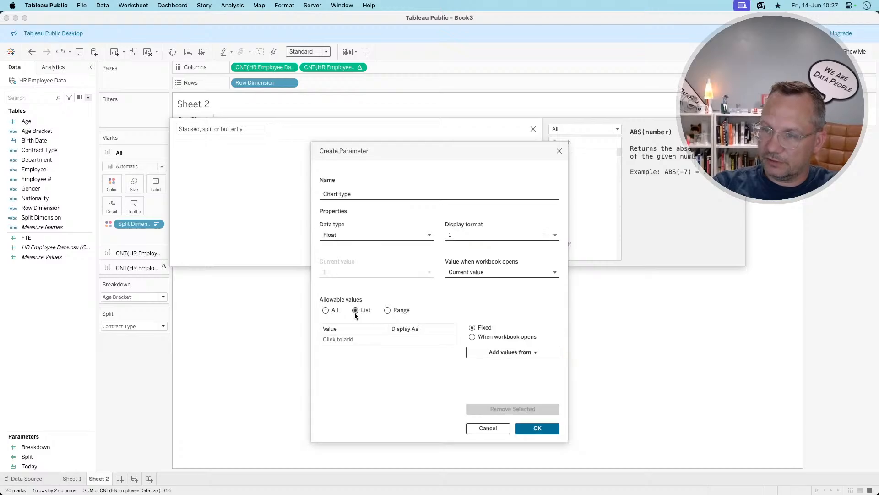
Add the values 1, 2 and 3 to the Chart type parameter's list
{"action": "left_click", "coordinate": [337, 339]}
{"action": "type", "text": "1"}
{"action": "key", "text": "Return"}
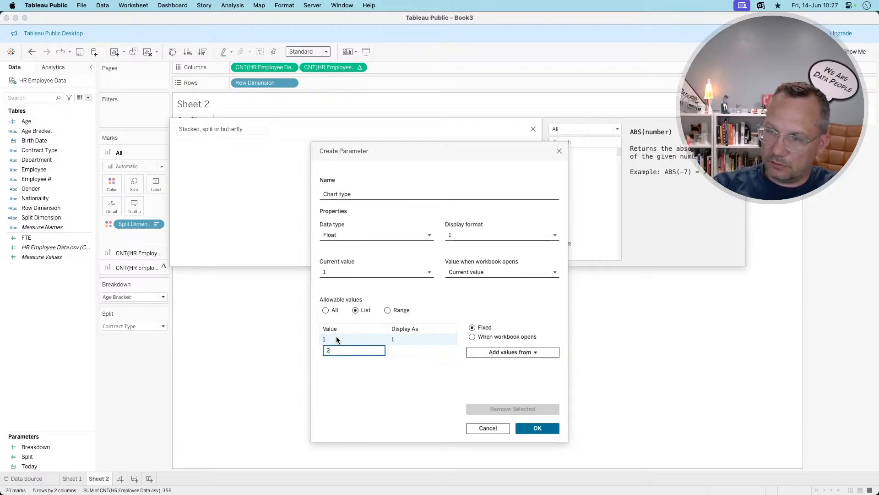
{"action": "type", "text": "2"}
{"action": "key", "text": "Return"}
{"action": "type", "text": "3"}
{"action": "key", "text": "Return"}
Display the Chart type values 1, 2 and 3 as Butterfly, Stacked and Split, and create the parameter
{"action": "double_click", "coordinate": [395, 339]}
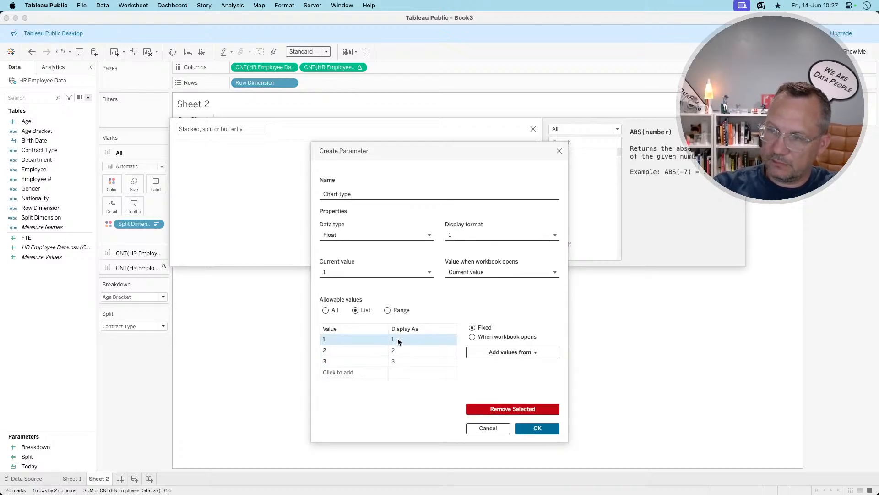
{"action": "type", "text": "Butterfly"}
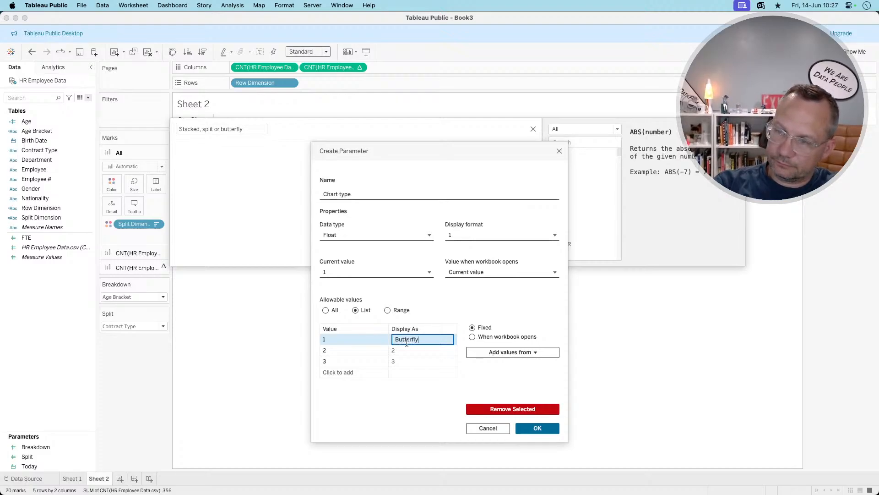
{"action": "key", "text": "Return"}
{"action": "double_click", "coordinate": [403, 349]}
{"action": "type", "text": "Stacked"}
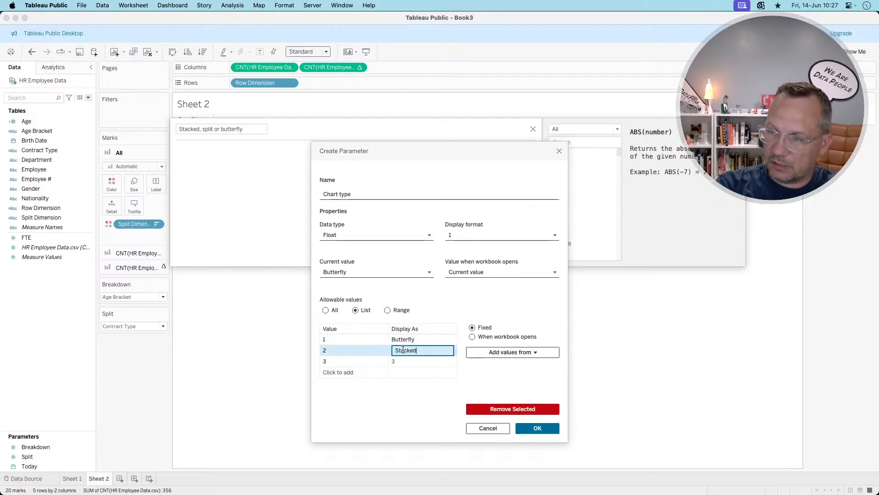
{"action": "key", "text": "Return"}
{"action": "left_click", "coordinate": [401, 361]}
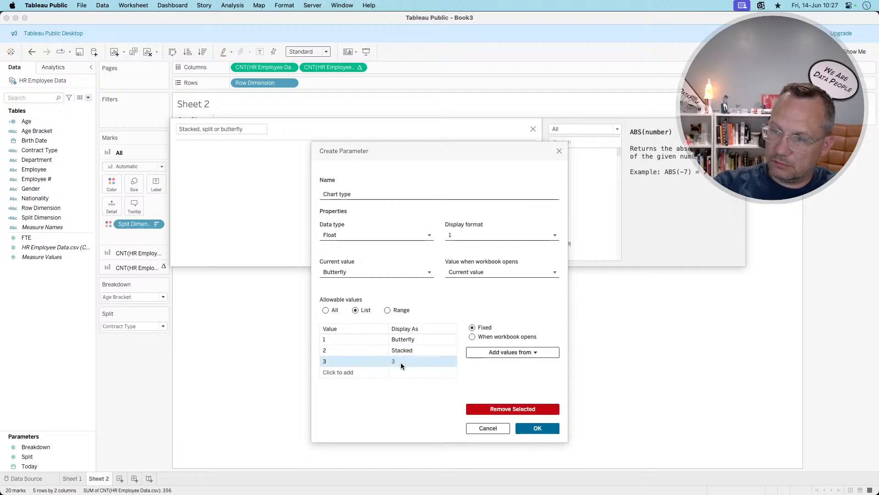
{"action": "left_click", "coordinate": [400, 361]}
{"action": "type", "text": "Spl"}
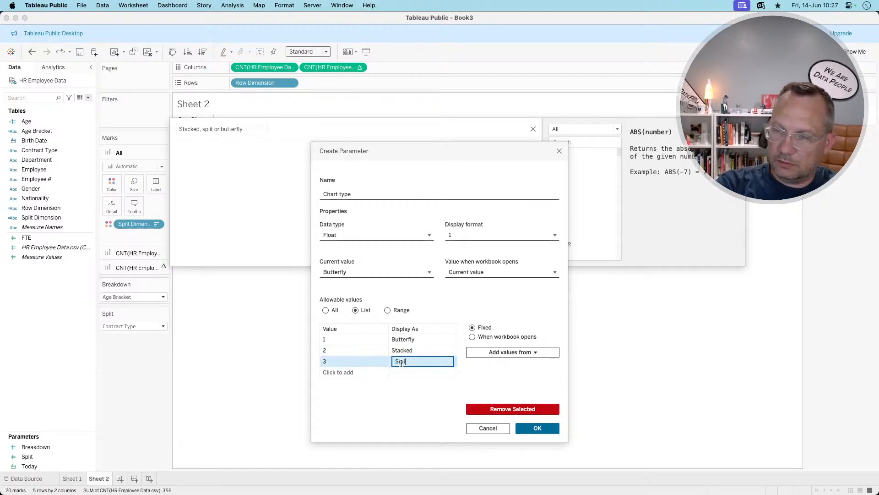
{"action": "type", "text": "it"}
{"action": "key", "text": "Return"}
{"action": "left_click", "coordinate": [536, 428]}
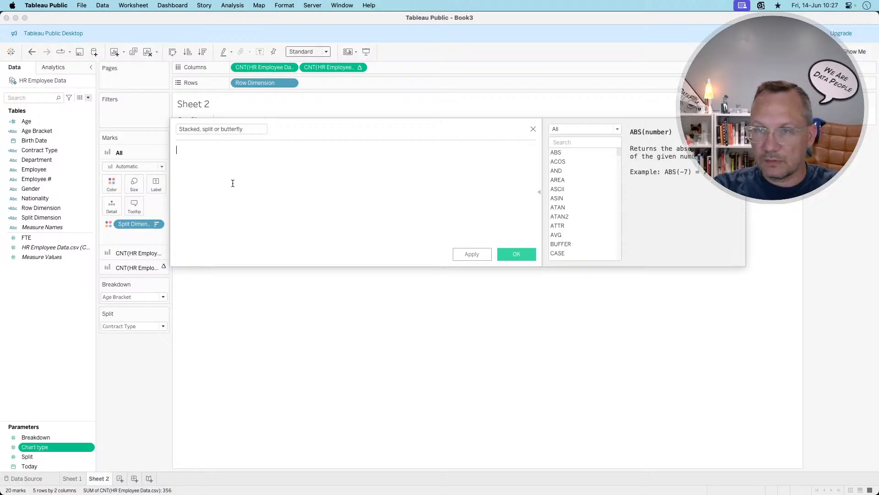
Begin the calculated field's formula as a CASE on the Chart type parameter, with a when clause on the second line
{"action": "type", "text": "CASE "}
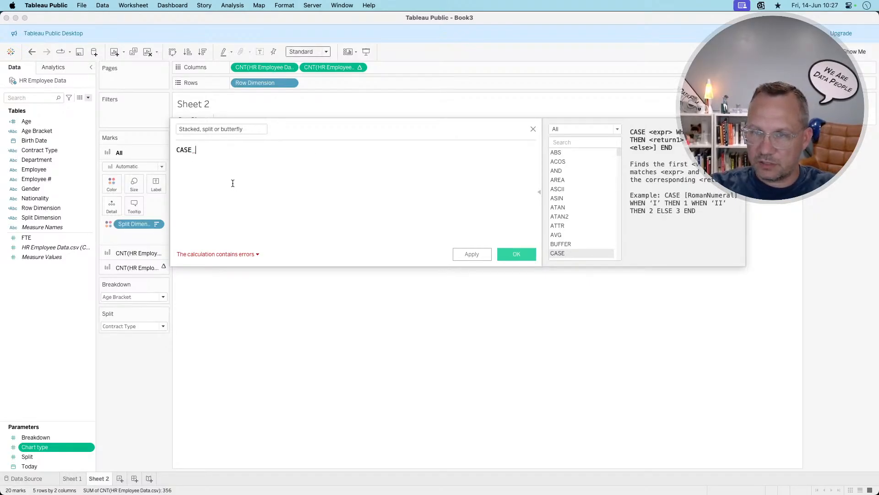
{"action": "type", "text": "ch"}
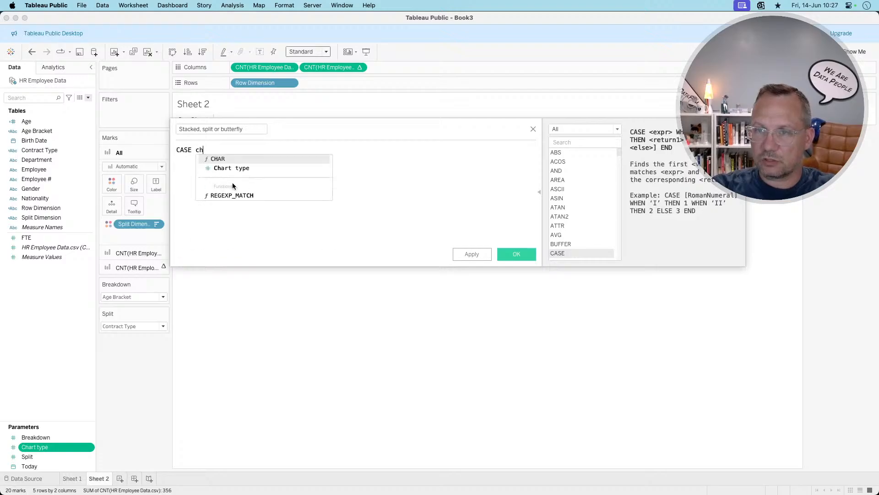
{"action": "key", "text": "Down"}
{"action": "key", "text": "Return"}
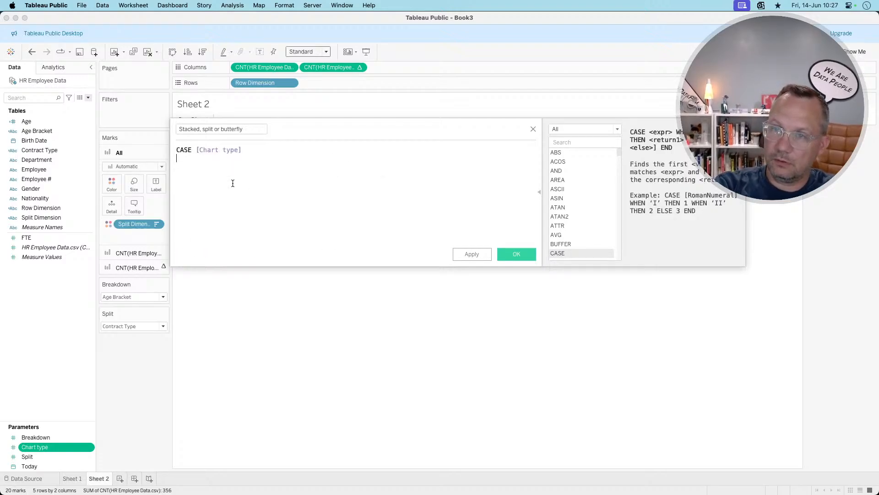
{"action": "key", "text": "Return"}
{"action": "type", "text": "when "}
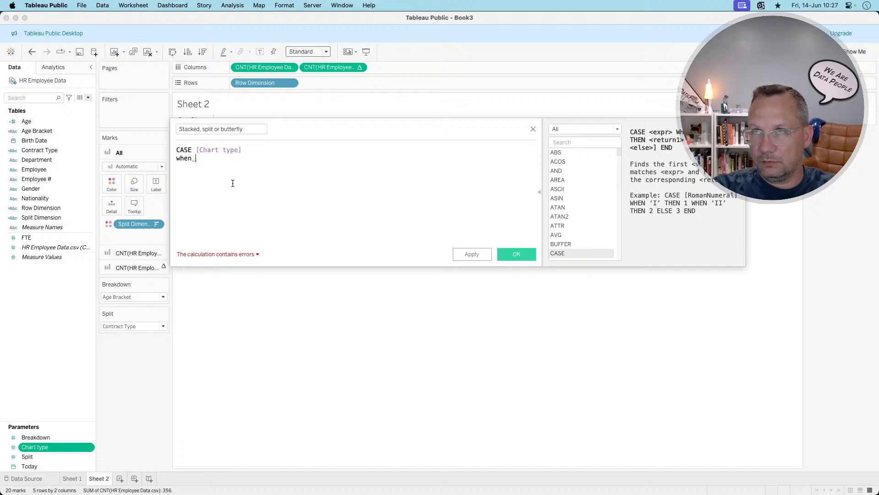
{"action": "type", "text": "1"}
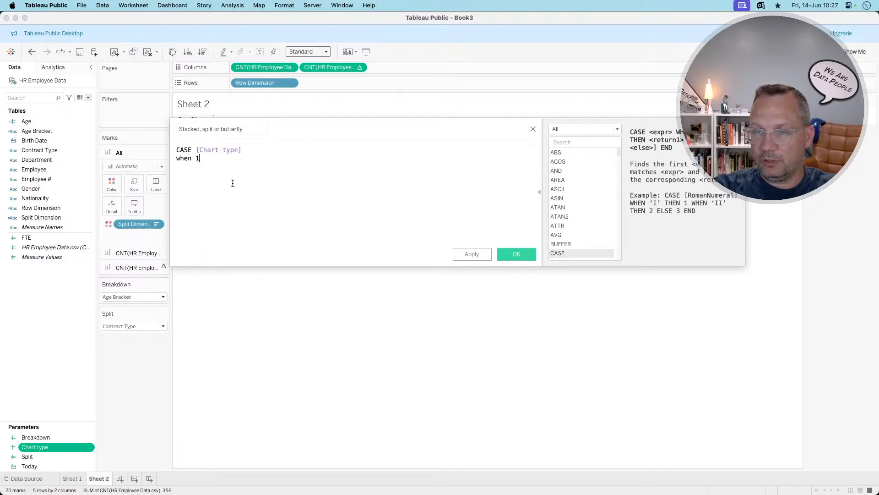
{"action": "type", "text": " then "}
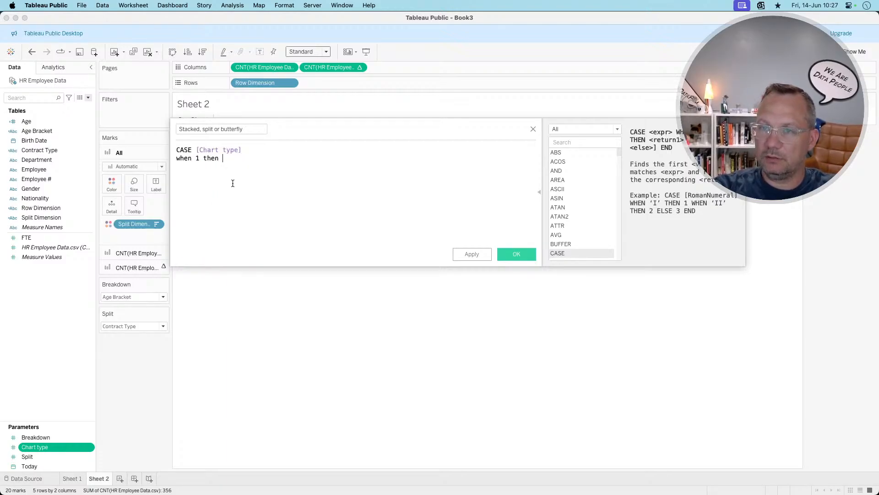
{"action": "type", "text": "null"}
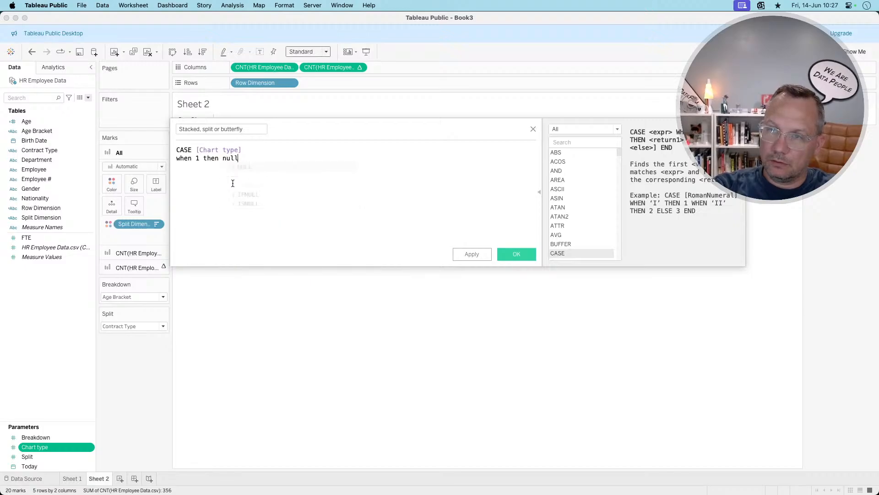
{"action": "key", "text": "BackSpace"}
{"action": "key", "text": "BackSpace"}
{"action": "key", "text": "BackSpace"}
{"action": "key", "text": "BackSpace"}
{"action": "key", "text": "BackSpace"}
{"action": "key", "text": "BackSpace"}
{"action": "key", "text": "BackSpace"}
{"action": "key", "text": "BackSpace"}
{"action": "key", "text": "BackSpace"}
{"action": "key", "text": "BackSpace"}
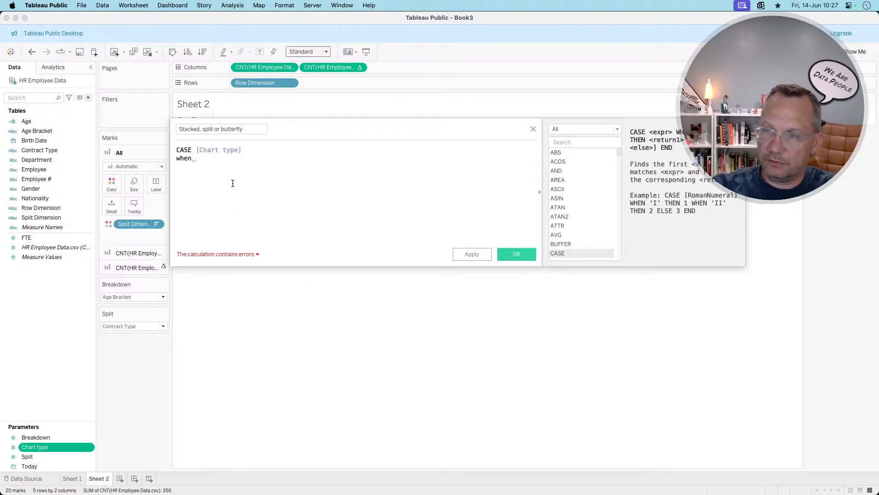
Show the Chart type parameter control on the sheet and check its list of options
{"action": "right_click", "coordinate": [42, 447]}
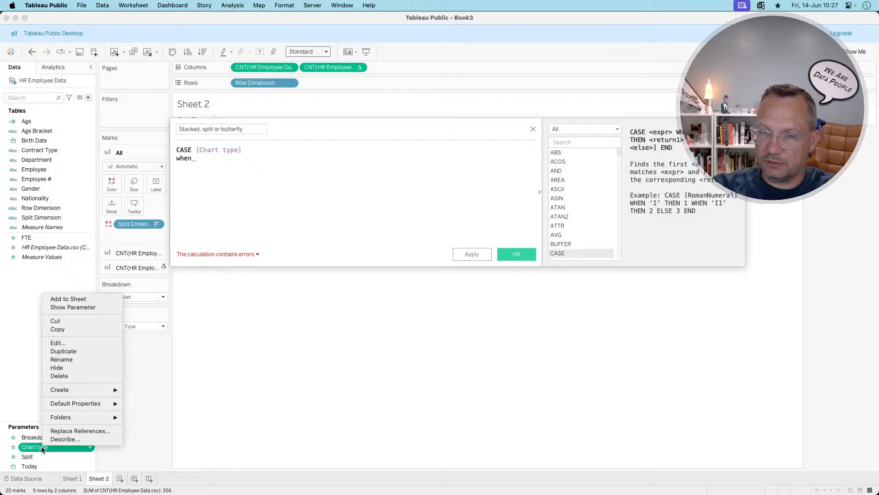
{"action": "left_click", "coordinate": [81, 307]}
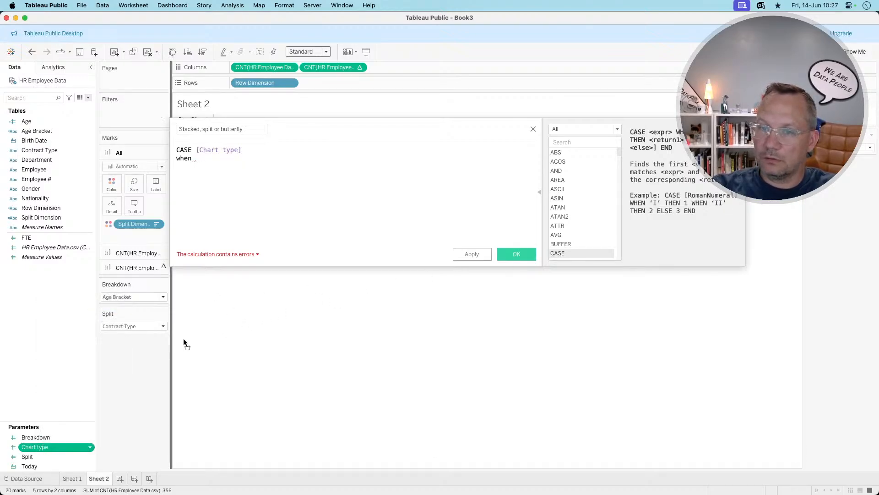
{"action": "left_click", "coordinate": [129, 356]}
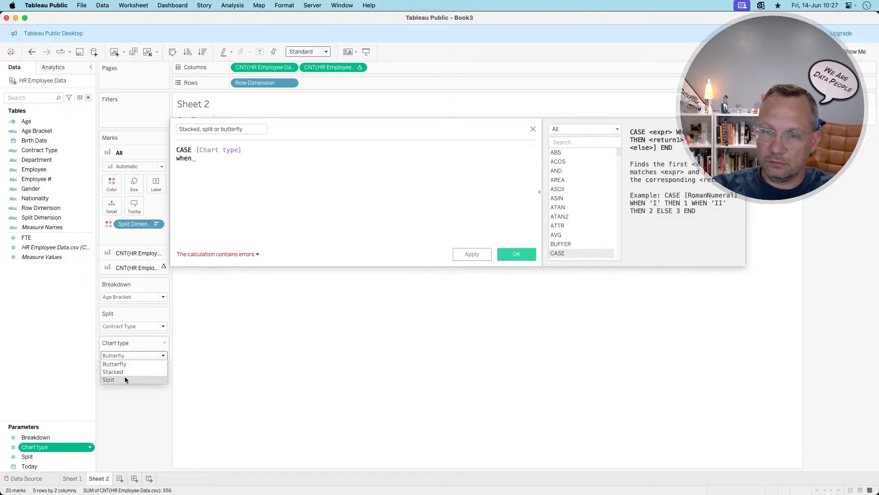
{"action": "left_click", "coordinate": [61, 415]}
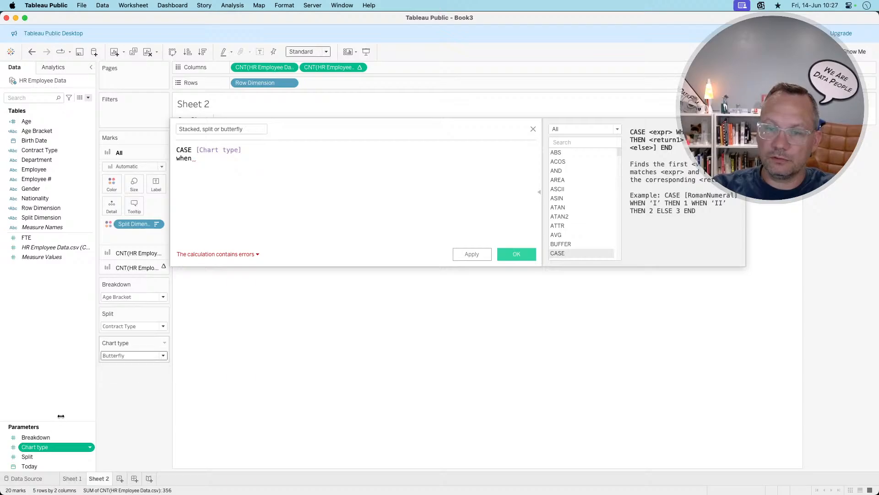
Edit the Chart type parameter so that value 3 displays as "Split"
{"action": "right_click", "coordinate": [46, 446]}
{"action": "left_click", "coordinate": [140, 349]}
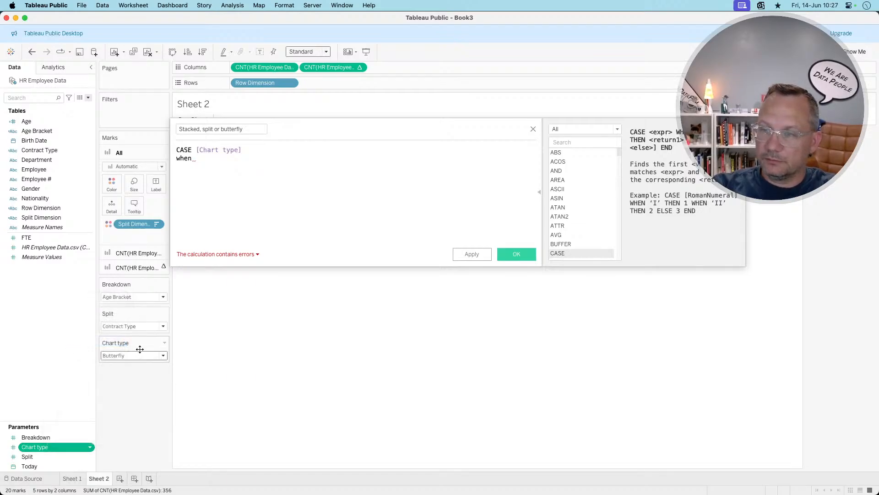
{"action": "left_click", "coordinate": [405, 329]}
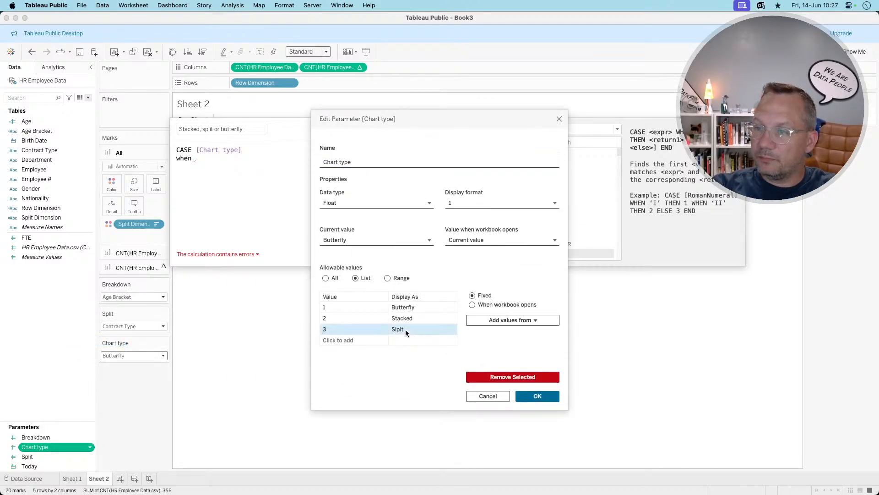
{"action": "left_click", "coordinate": [405, 328]}
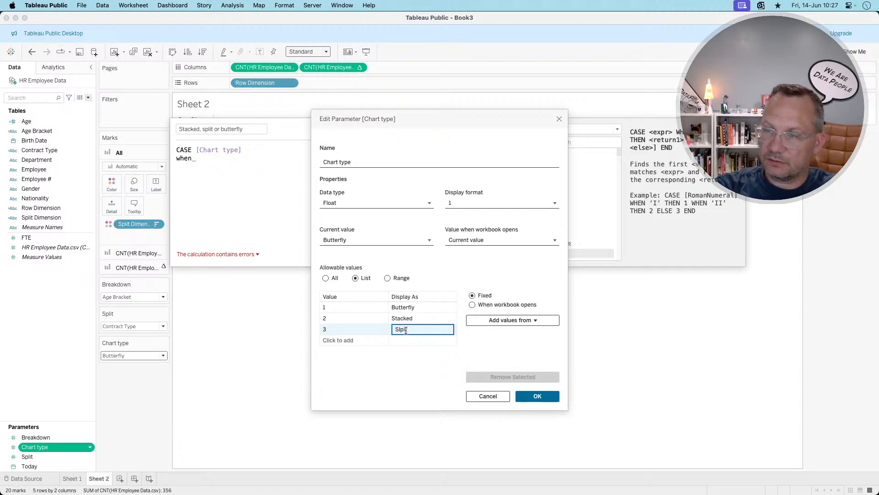
{"action": "type", "text": "Sp"}
{"action": "key", "text": "BackSpace"}
{"action": "key", "text": "BackSpace"}
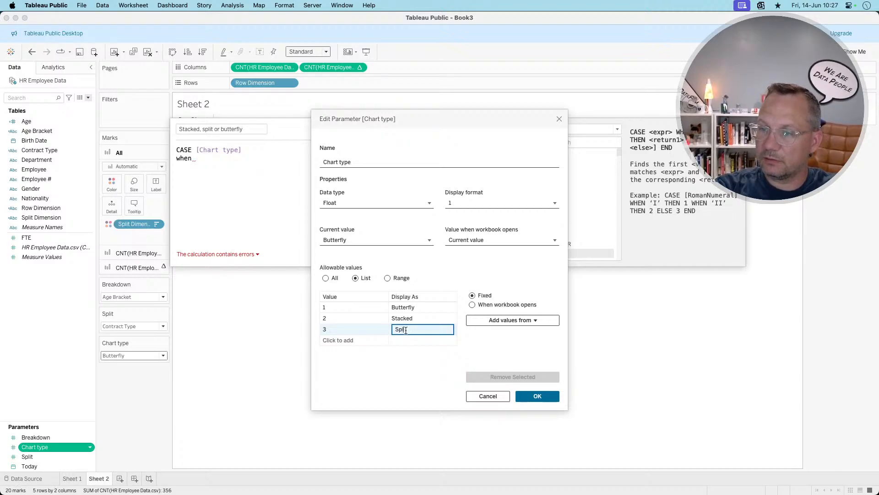
{"action": "key", "text": "Return"}
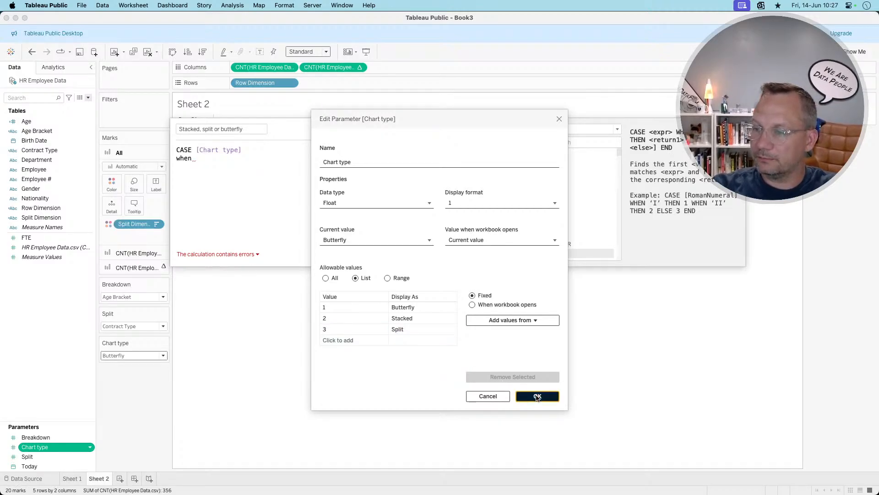
{"action": "left_click", "coordinate": [538, 396]}
Complete the formula's when clause so that chart type 3 returns [Split Dimension]
{"action": "type", "text": "3"}
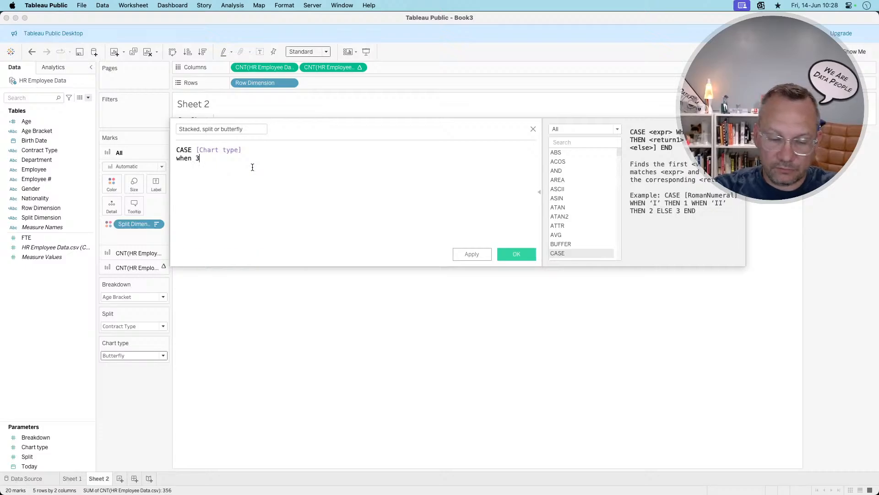
{"action": "type", "text": " then row"}
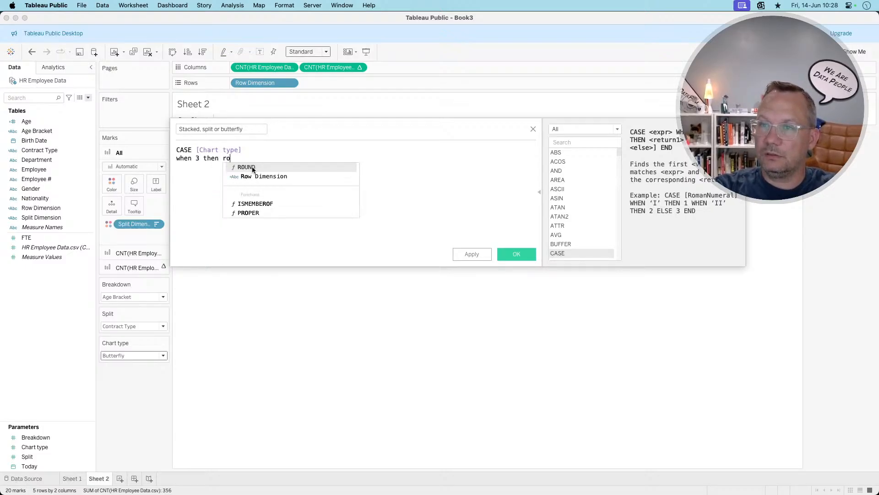
{"action": "key", "text": "BackSpace"}
{"action": "key", "text": "BackSpace"}
{"action": "key", "text": "BackSpace"}
{"action": "type", "text": "spl"}
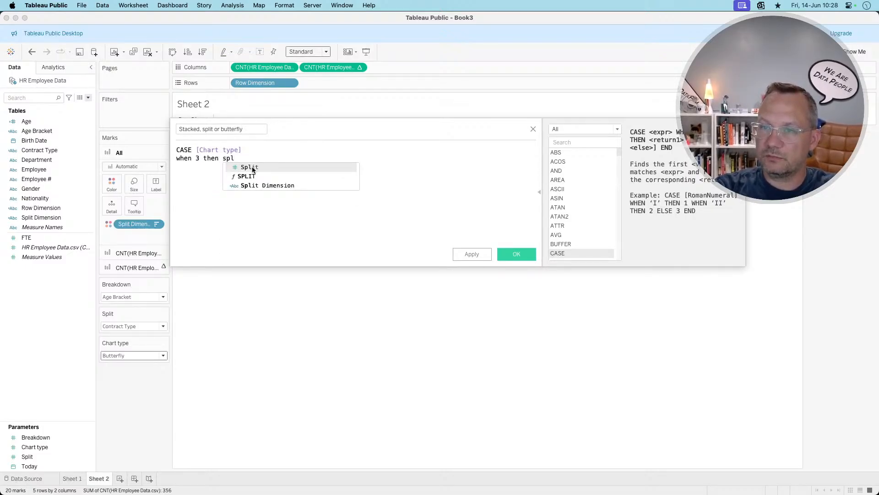
{"action": "key", "text": "Down"}
{"action": "key", "text": "Down"}
{"action": "key", "text": "Return"}
{"action": "key", "text": "Return"}
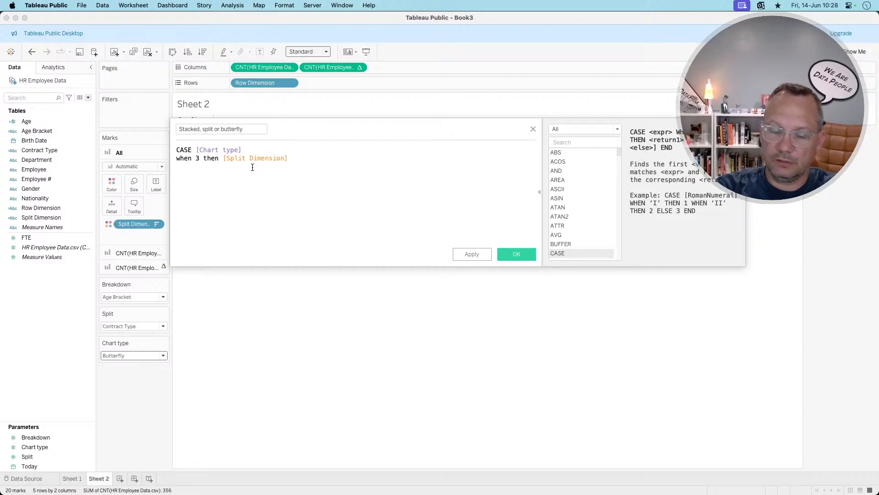
Finish the CASE formula with "else null" and END, and save the calculated field
{"action": "type", "text": "end"}
{"action": "key", "text": "BackSpace"}
{"action": "key", "text": "BackSpace"}
{"action": "key", "text": "BackSpace"}
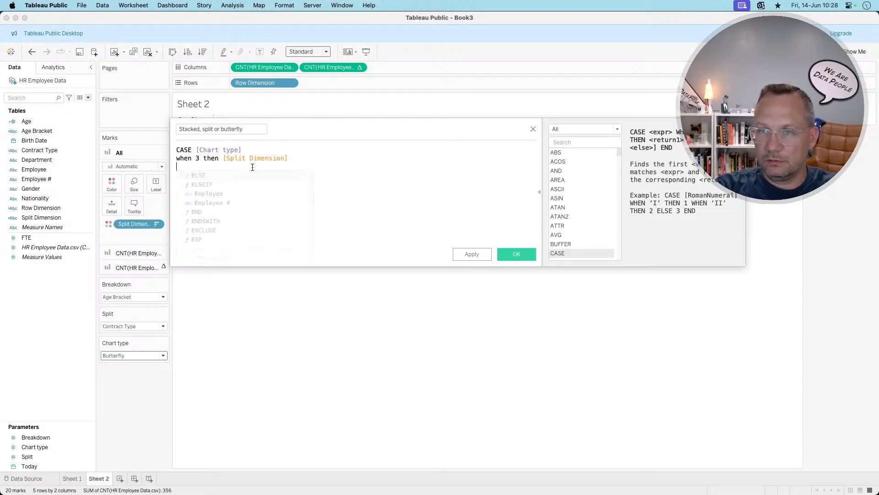
{"action": "type", "text": "else null "}
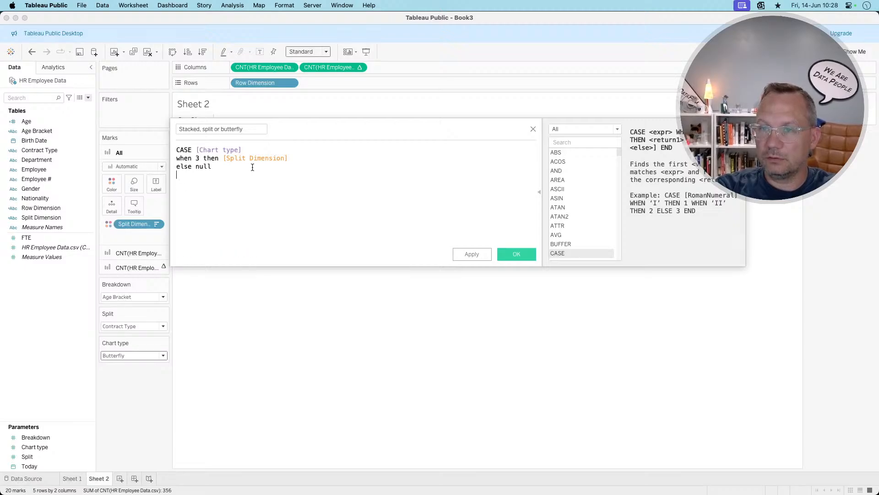
{"action": "type", "text": "END"}
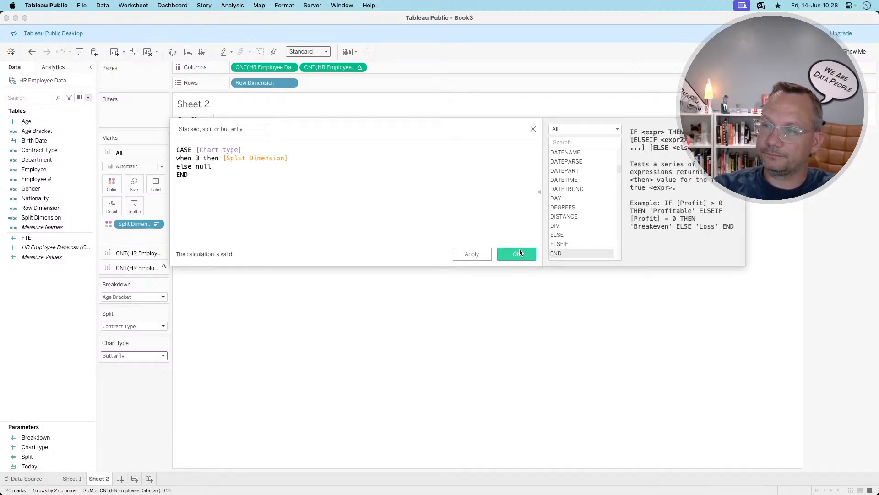
{"action": "left_click", "coordinate": [521, 255]}
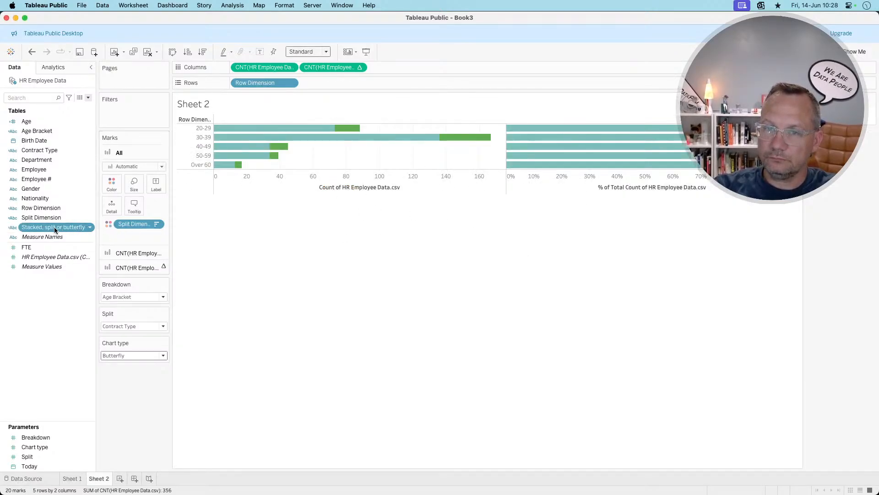
Add the Stacked, split or butterfly field to Rows after Row Dimension and set the Chart type parameter to Split
{"action": "left_click_drag", "start_coordinate": [54, 226], "coordinate": [364, 84]}
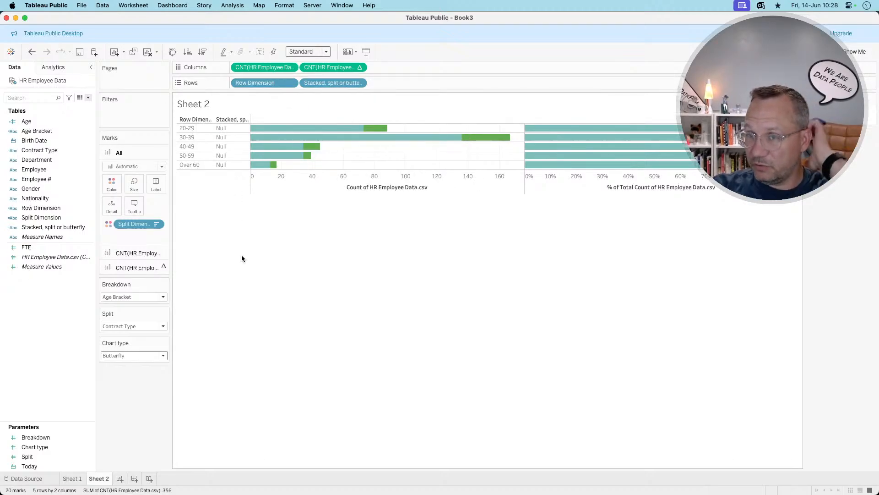
{"action": "left_click", "coordinate": [133, 356]}
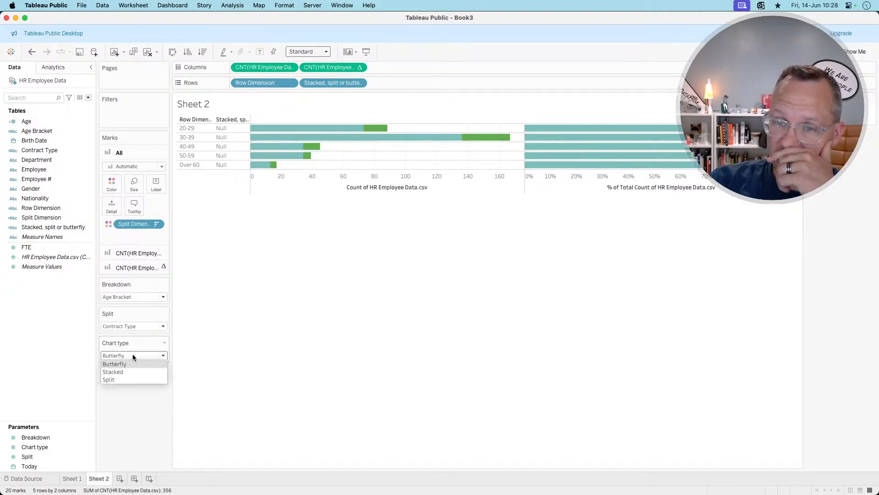
{"action": "left_click", "coordinate": [122, 377]}
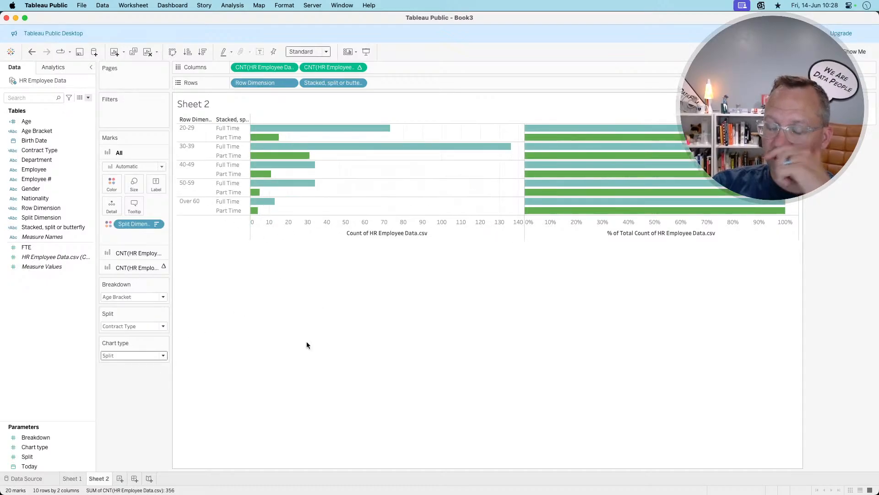
Switch to the reference dashboard in Arc and compare its Butterfly Chart and Side By Side Bar Chart displays
{"action": "key", "text": "super+Tab"}
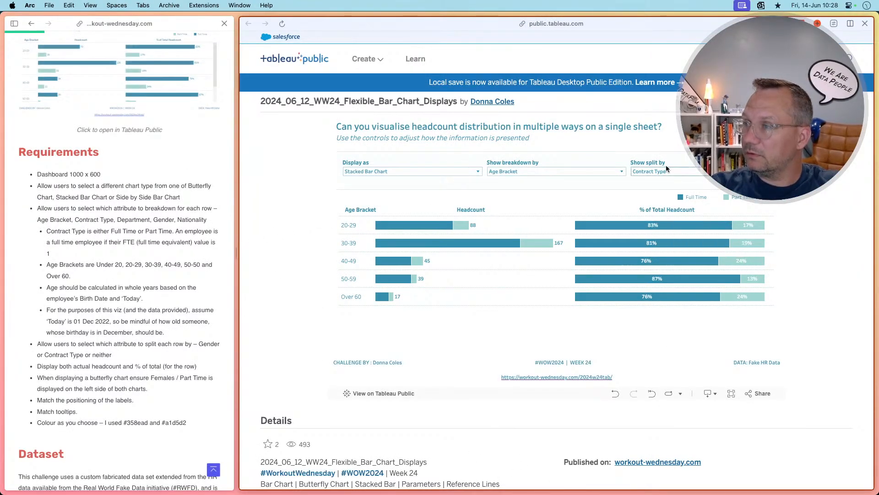
{"action": "left_click", "coordinate": [431, 170]}
{"action": "left_click", "coordinate": [384, 198]}
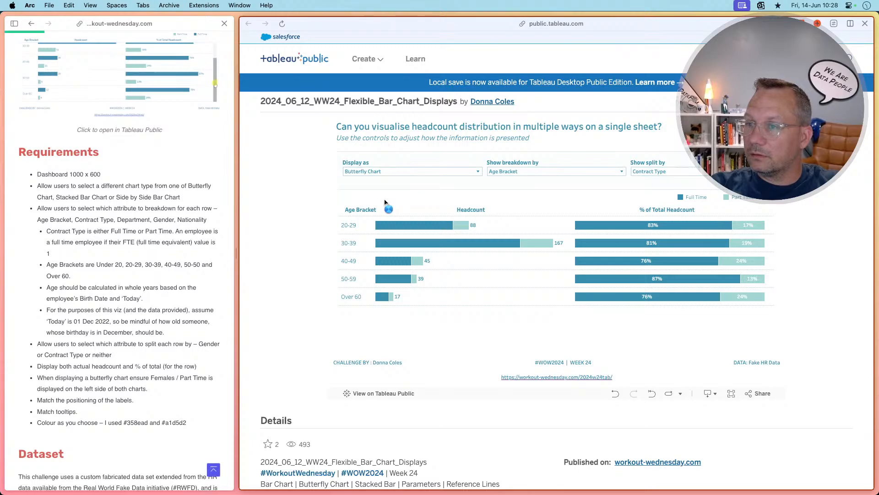
{"action": "left_click", "coordinate": [395, 173]}
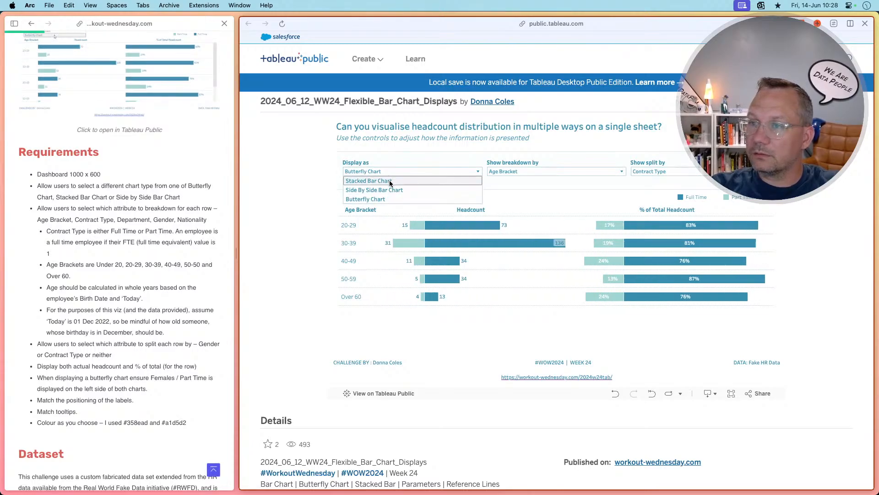
{"action": "left_click", "coordinate": [386, 191]}
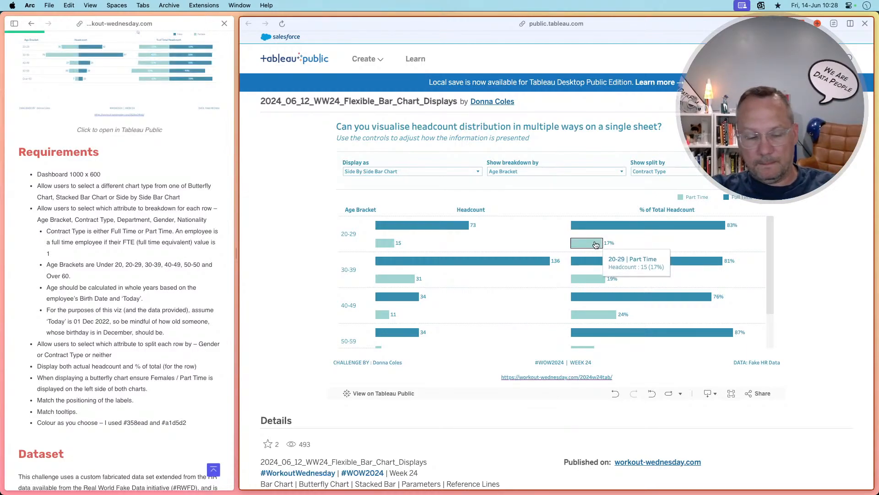
Switch to Tableau and compute the percent of total using the specific dimensions Split Dimension and Stacked, split or butterfly
{"action": "key", "text": "super+Tab"}
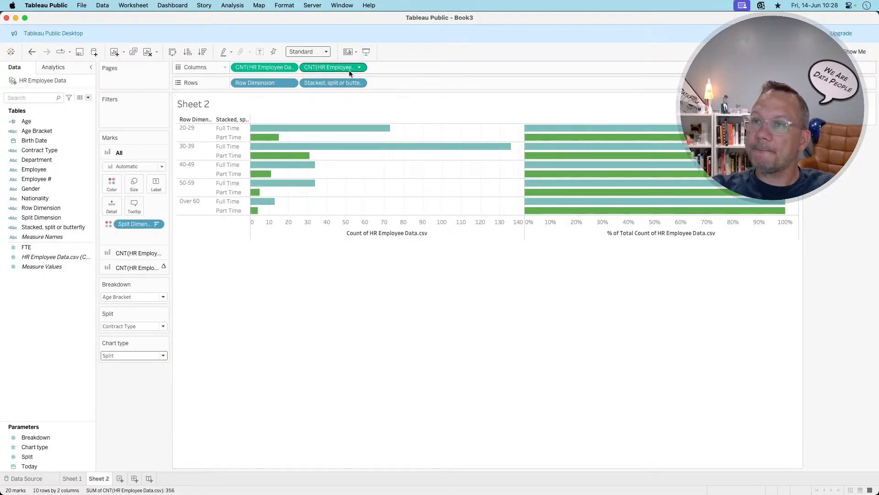
{"action": "left_click", "coordinate": [360, 67]}
{"action": "left_click", "coordinate": [341, 179]}
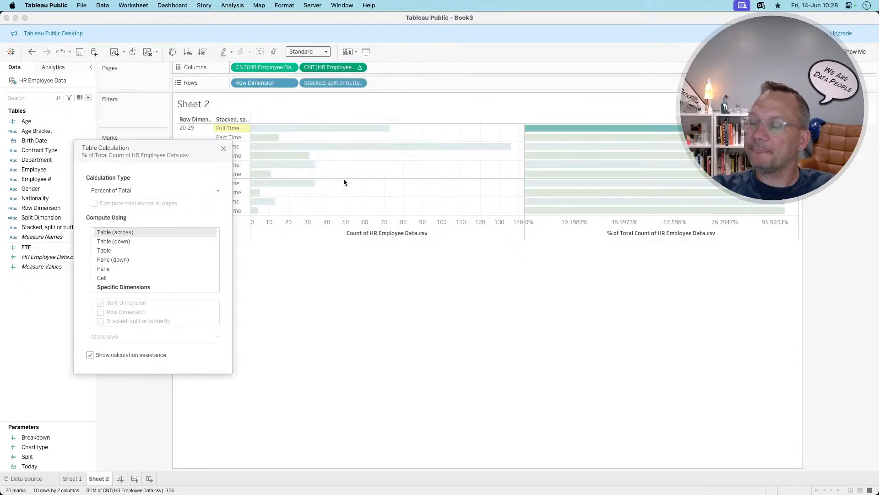
{"action": "left_click", "coordinate": [131, 288]}
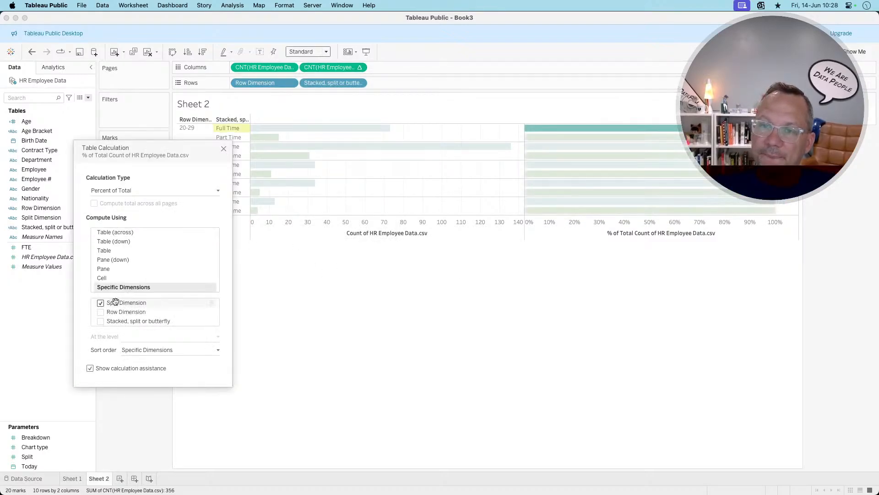
{"action": "left_click", "coordinate": [101, 312]}
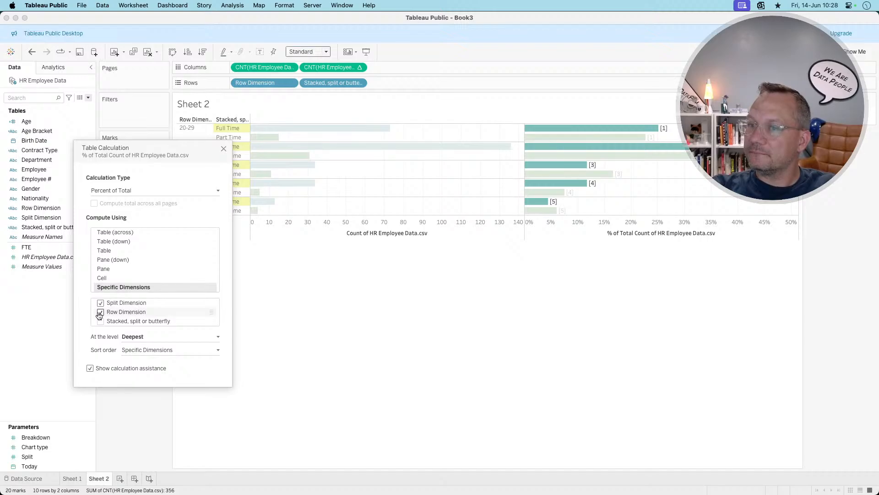
{"action": "left_click", "coordinate": [100, 312]}
{"action": "left_click", "coordinate": [100, 321]}
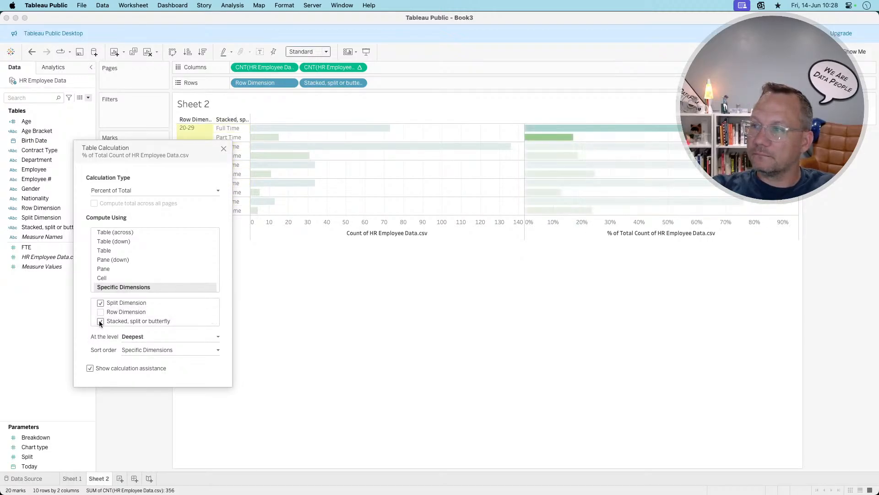
{"action": "left_click", "coordinate": [223, 149]}
Check the bars with the Chart type parameter set to Stacked, and return it to Split
{"action": "mouse_move", "coordinate": [285, 148]}
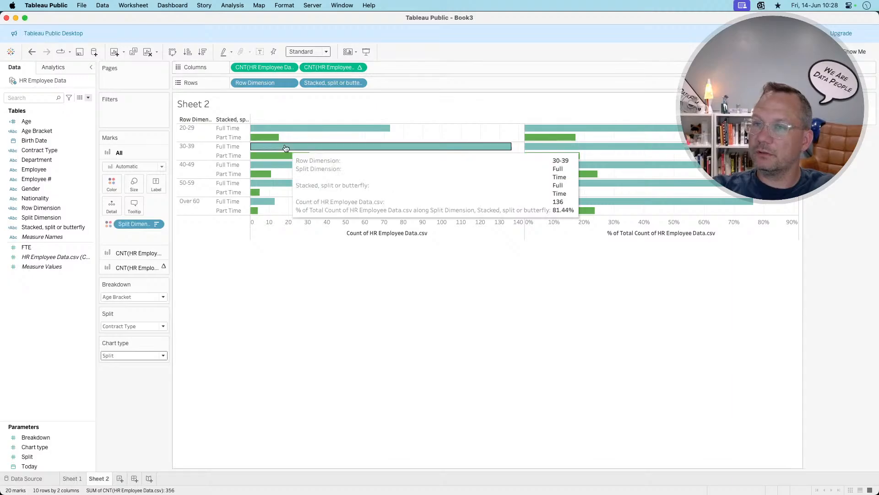
{"action": "left_click", "coordinate": [129, 355]}
{"action": "left_click", "coordinate": [122, 369]}
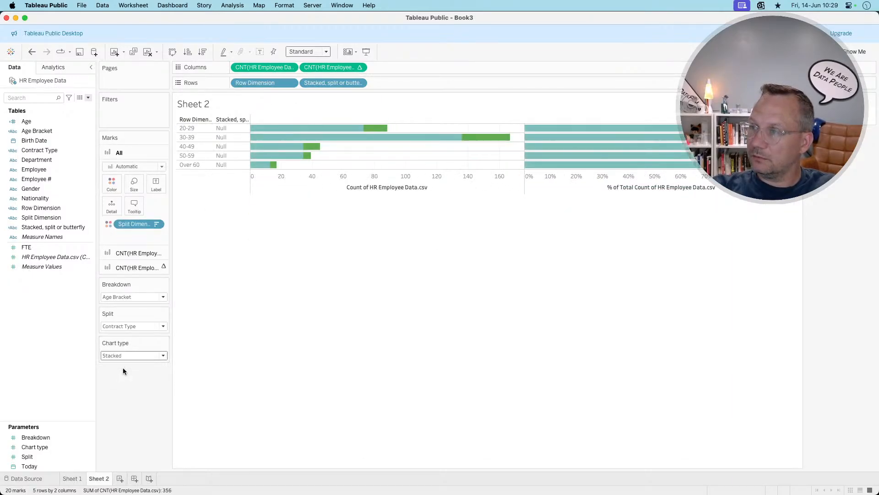
{"action": "left_click", "coordinate": [126, 355]}
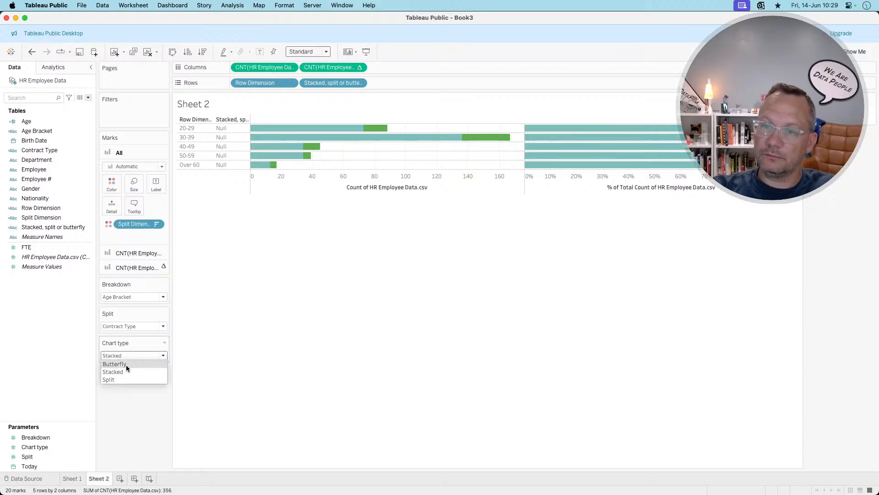
{"action": "left_click", "coordinate": [121, 379]}
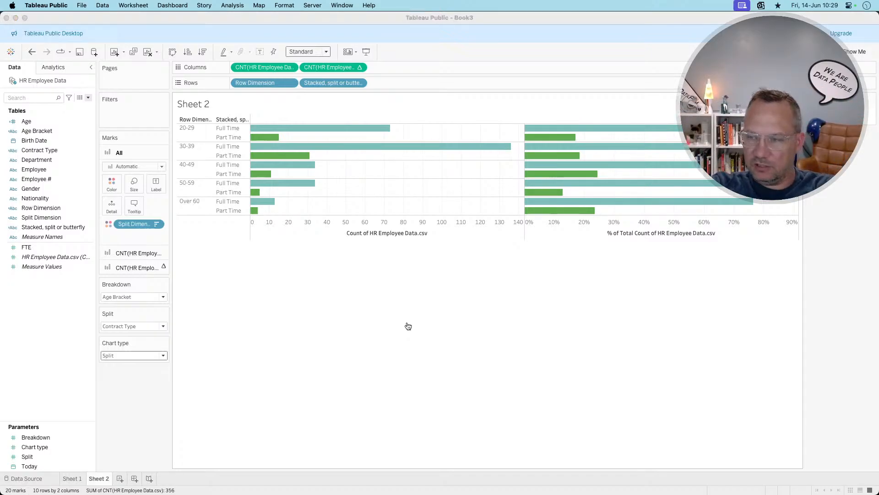
Switch to the reference dashboard in Arc, display it as Butterfly Chart and inspect the headcount bars
{"action": "key", "text": "super+Tab"}
{"action": "left_click", "coordinate": [406, 172]}
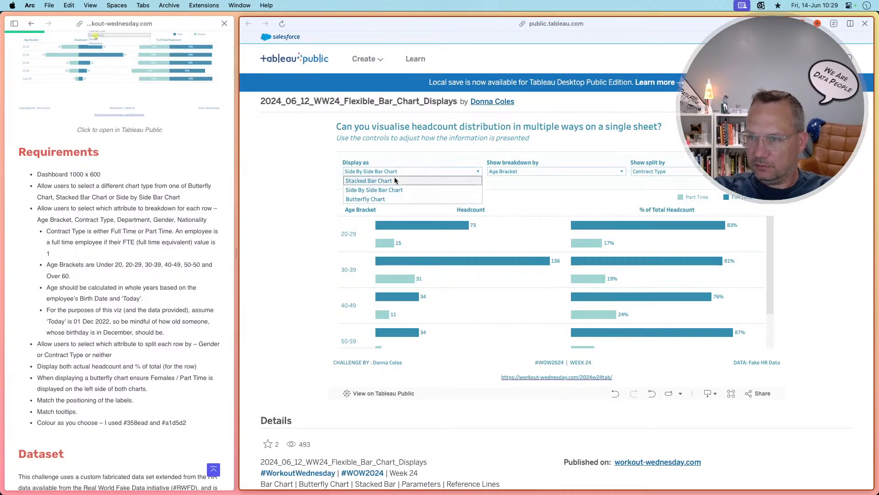
{"action": "left_click", "coordinate": [379, 197]}
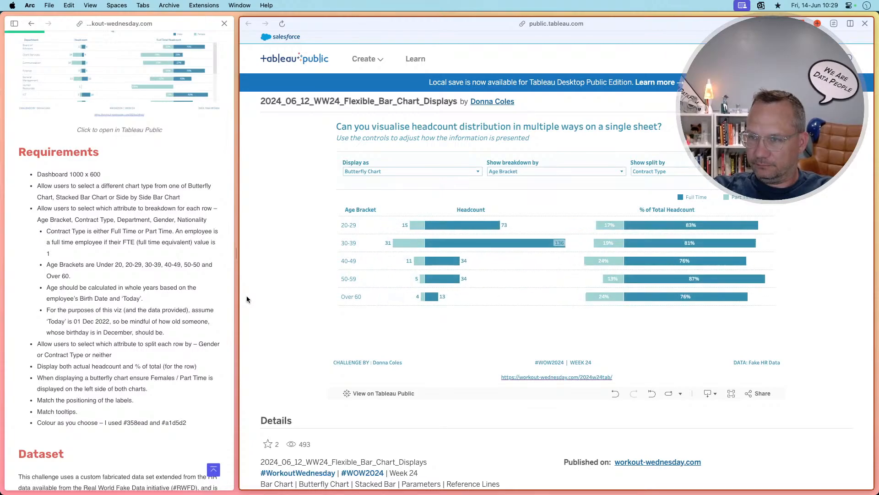
{"action": "mouse_move", "coordinate": [423, 245]}
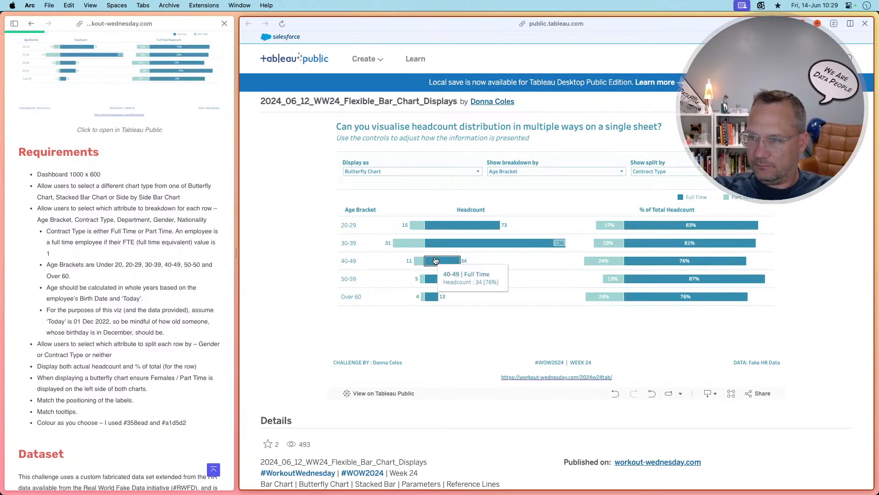
{"action": "mouse_move", "coordinate": [420, 301]}
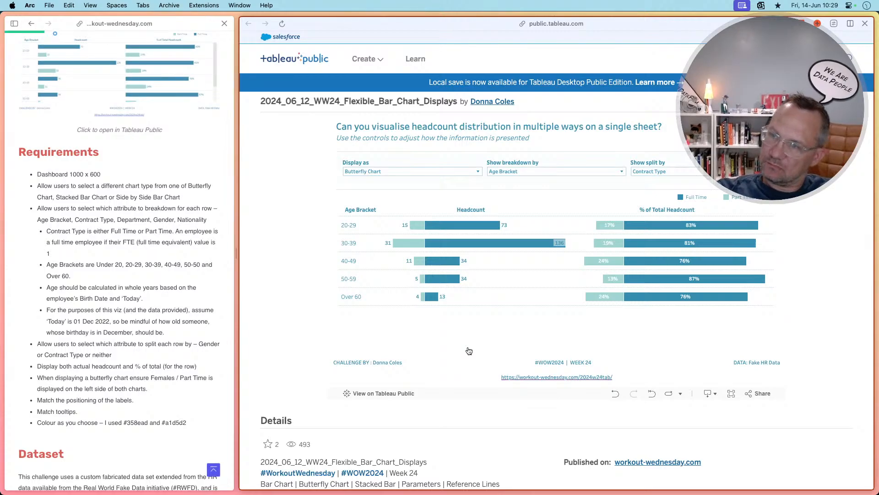
Switch back to Tableau and set the Chart type parameter to Butterfly
{"action": "key", "text": "super+Tab"}
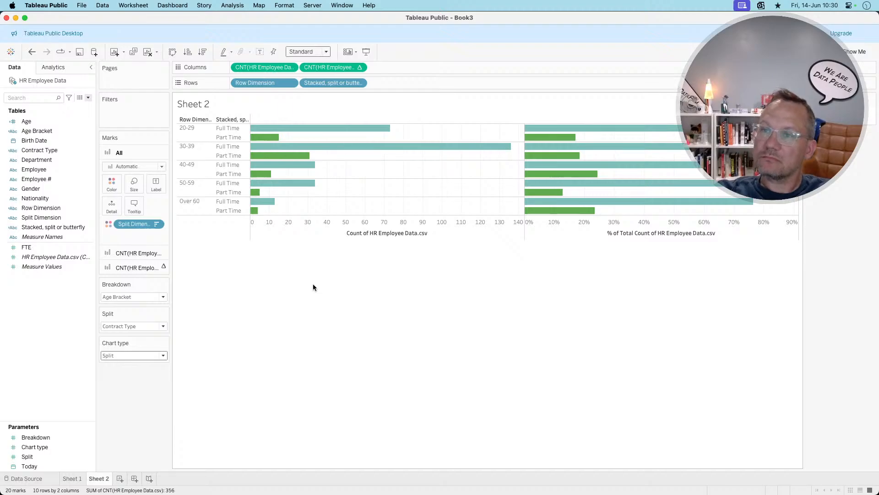
{"action": "left_click", "coordinate": [140, 356]}
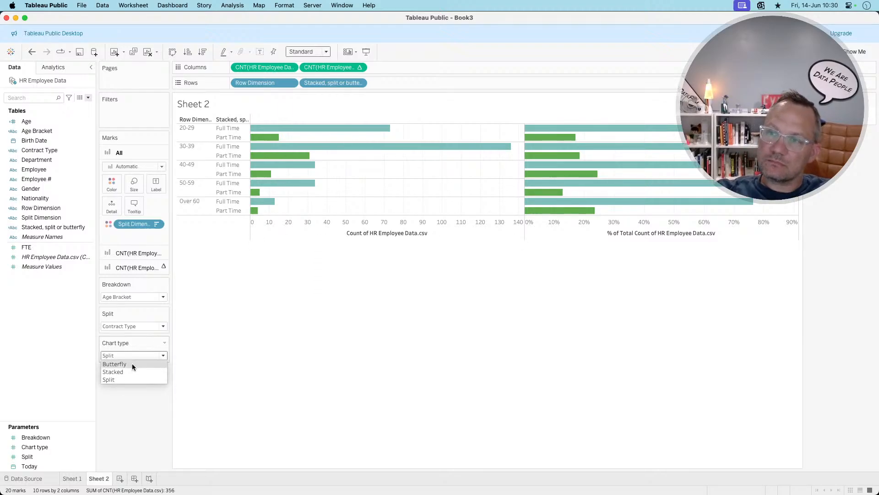
{"action": "left_click", "coordinate": [132, 363]}
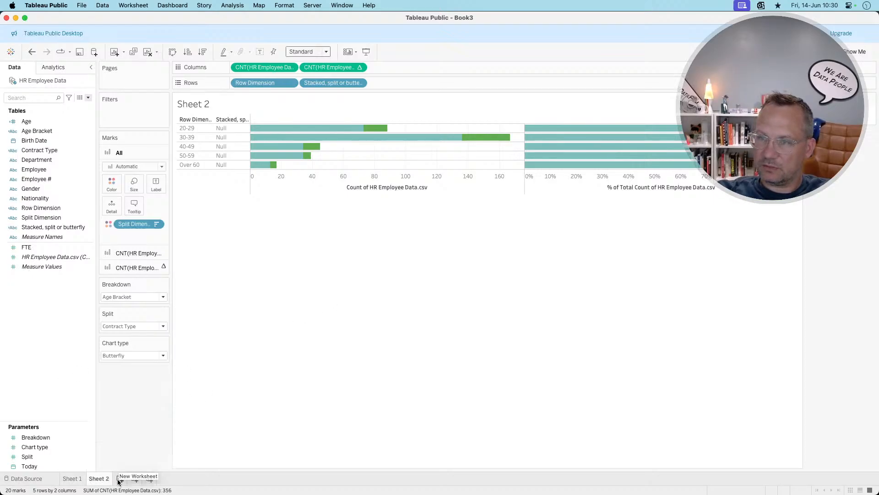
{"action": "right_click", "coordinate": [61, 306]}
{"action": "left_click", "coordinate": [69, 313]}
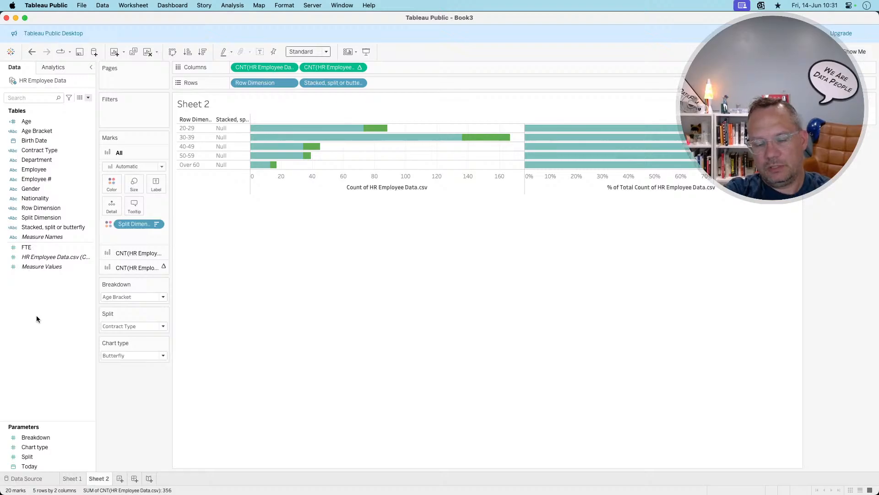
Switch to the reference dashboard in Arc and compare its Stacked Bar Chart display with the Butterfly Chart
{"action": "key", "text": "super+Tab"}
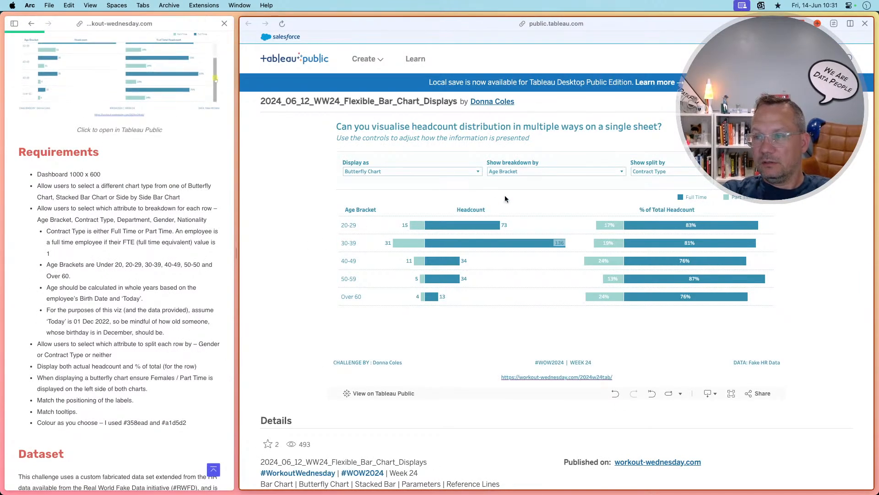
{"action": "left_click", "coordinate": [395, 172]}
{"action": "left_click", "coordinate": [387, 181]}
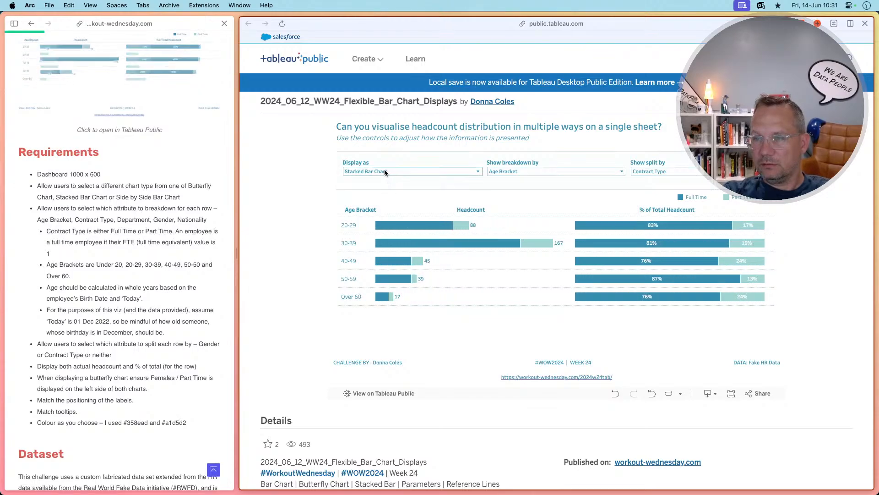
{"action": "left_click", "coordinate": [384, 170]}
{"action": "left_click", "coordinate": [373, 200]}
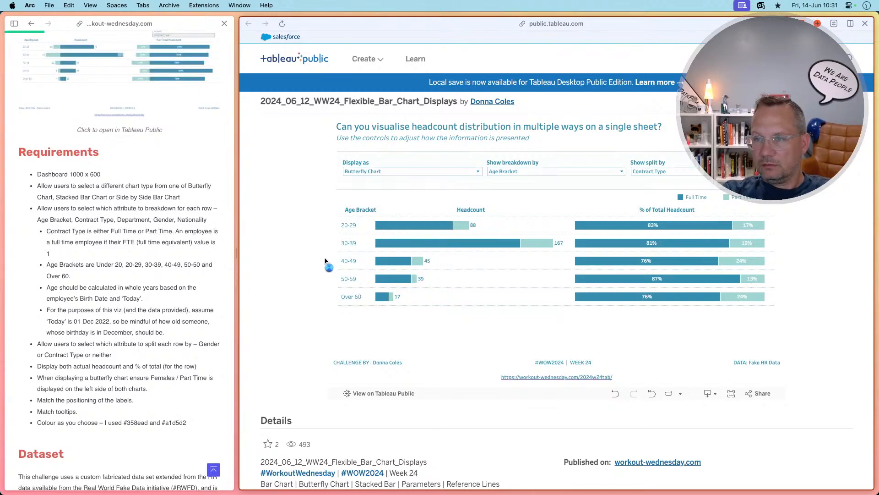
Switch to Tableau and give the bars on all marks a white border
{"action": "key", "text": "super+Tab"}
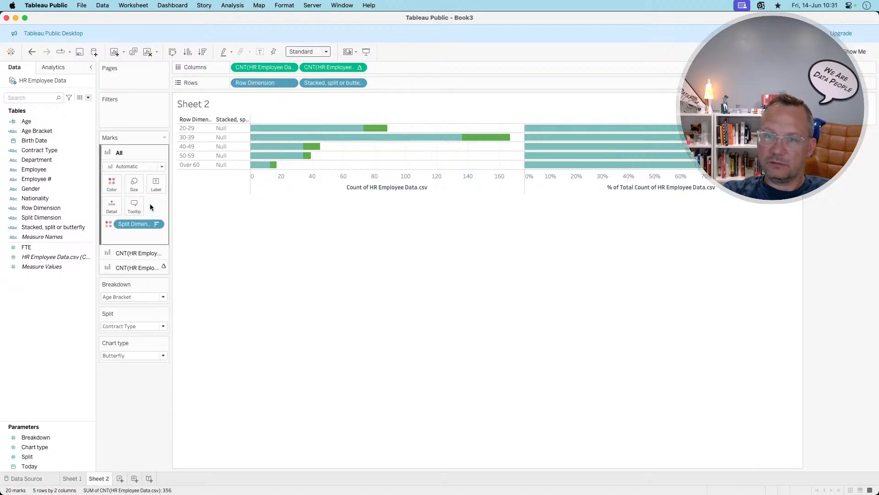
{"action": "left_click", "coordinate": [113, 184]}
{"action": "left_click", "coordinate": [150, 262]}
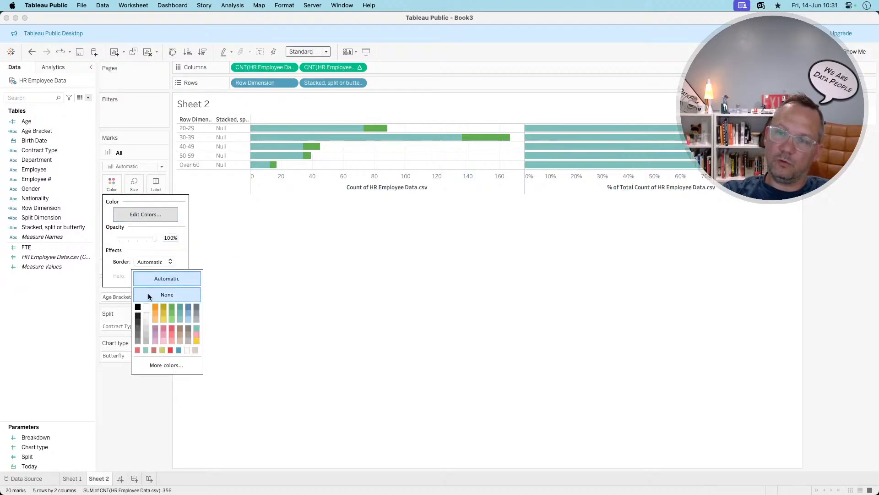
{"action": "left_click", "coordinate": [145, 307]}
{"action": "left_click", "coordinate": [391, 297]}
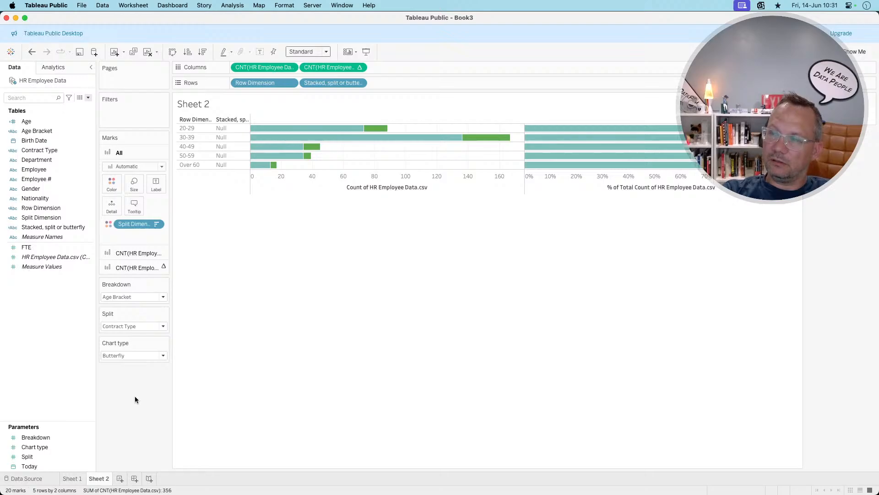
Test the Split parameter with Gender, N/A and Contract Type, and leave it set to Gender
{"action": "left_click", "coordinate": [140, 326]}
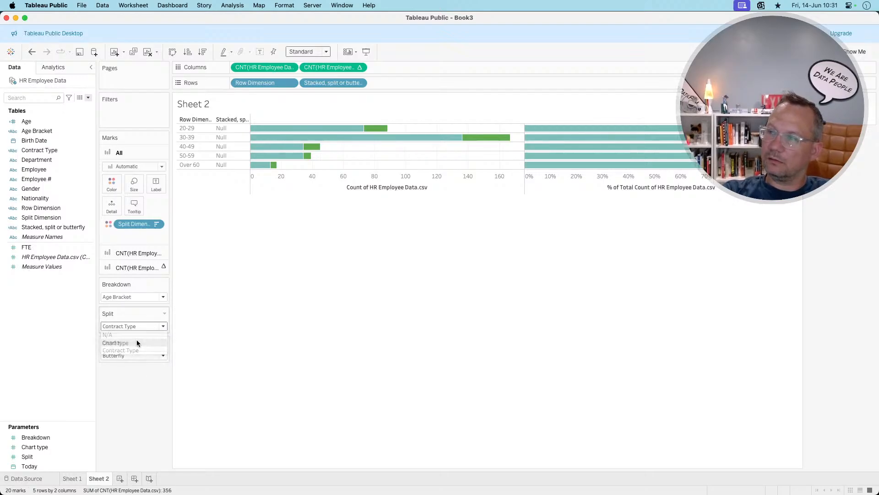
{"action": "left_click", "coordinate": [137, 342]}
{"action": "left_click", "coordinate": [140, 326]}
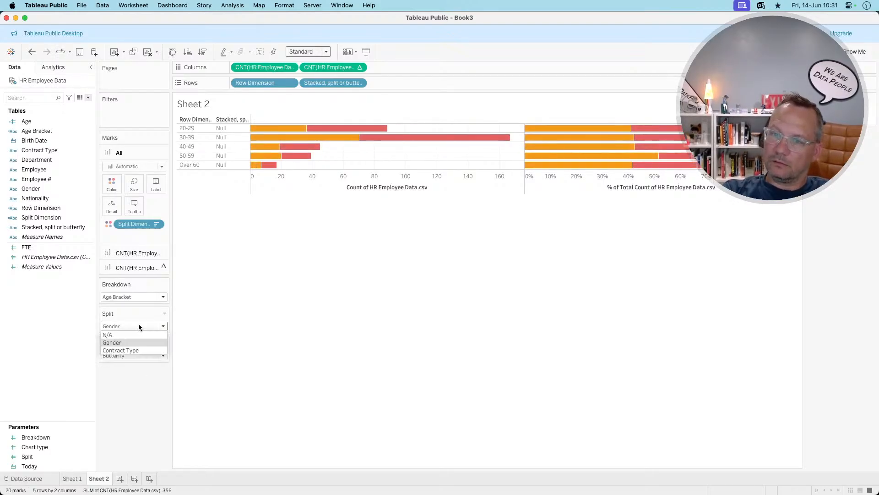
{"action": "left_click", "coordinate": [136, 332]}
{"action": "left_click", "coordinate": [136, 327]}
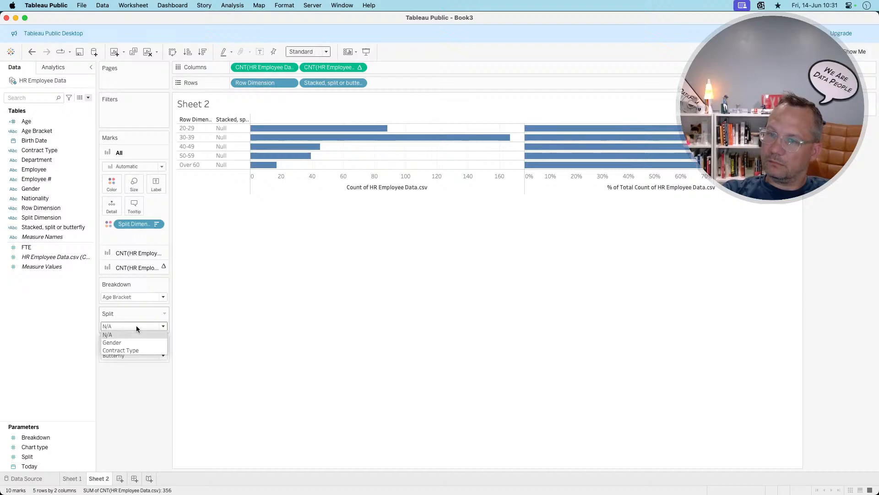
{"action": "left_click", "coordinate": [133, 349]}
{"action": "left_click", "coordinate": [136, 326]}
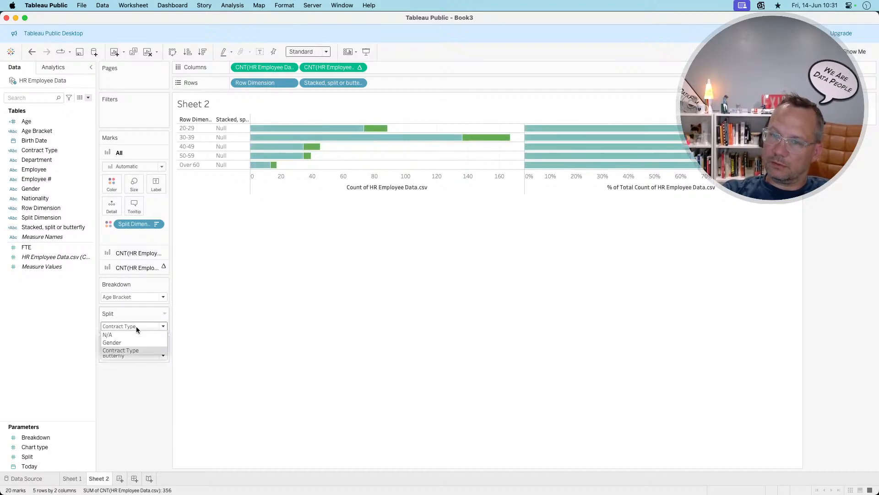
{"action": "left_click", "coordinate": [130, 339]}
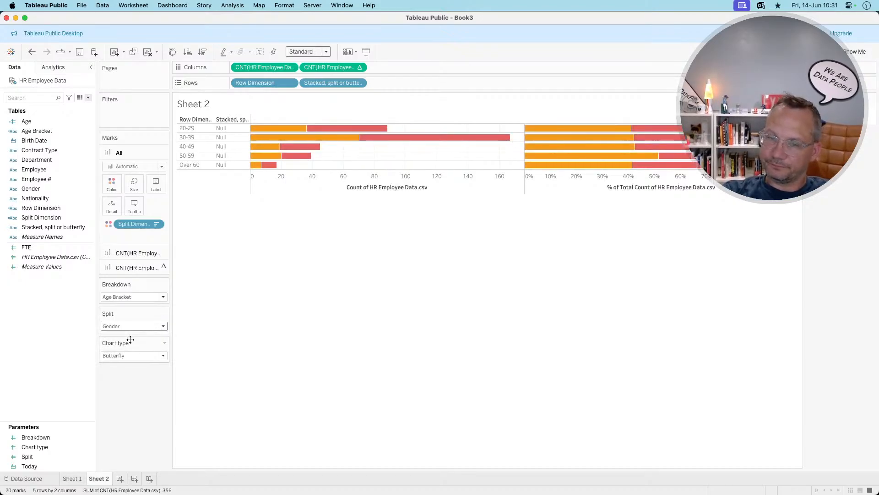
Start a new calculated field and move its editor below the chart, ready for the formula
{"action": "right_click", "coordinate": [55, 304]}
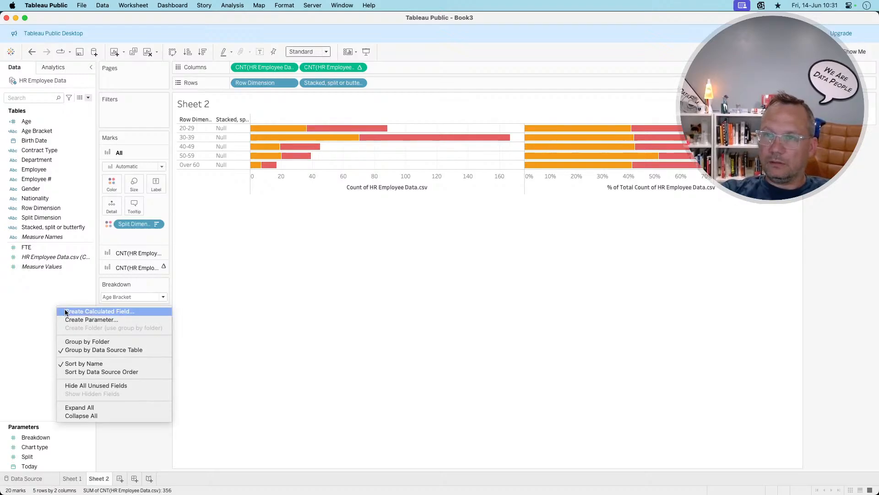
{"action": "left_click", "coordinate": [66, 312]}
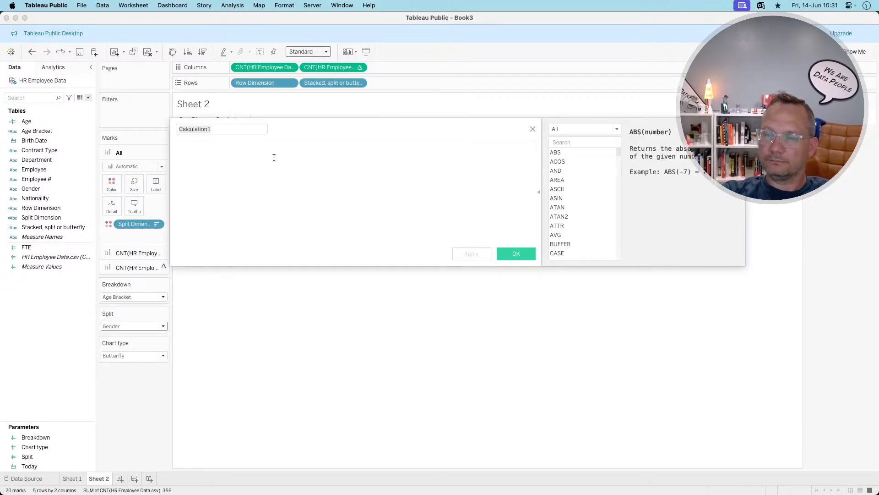
{"action": "left_click_drag", "start_coordinate": [302, 135], "coordinate": [344, 256]}
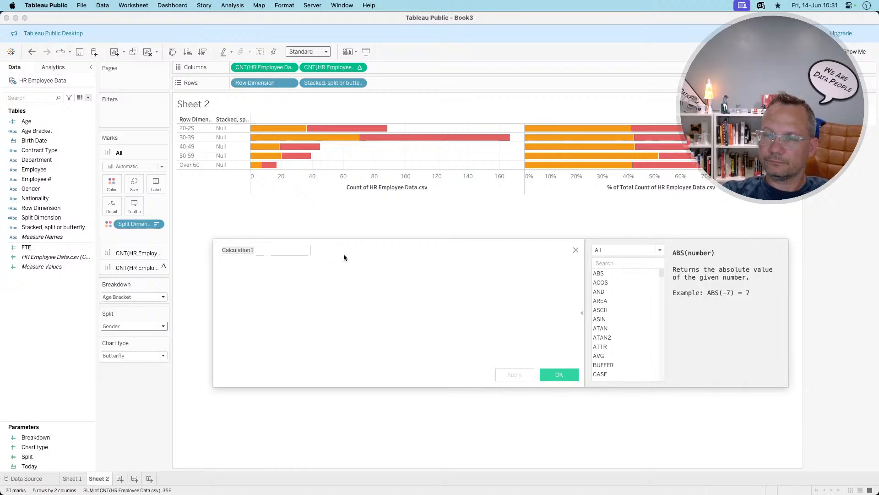
{"action": "left_click", "coordinate": [295, 277]}
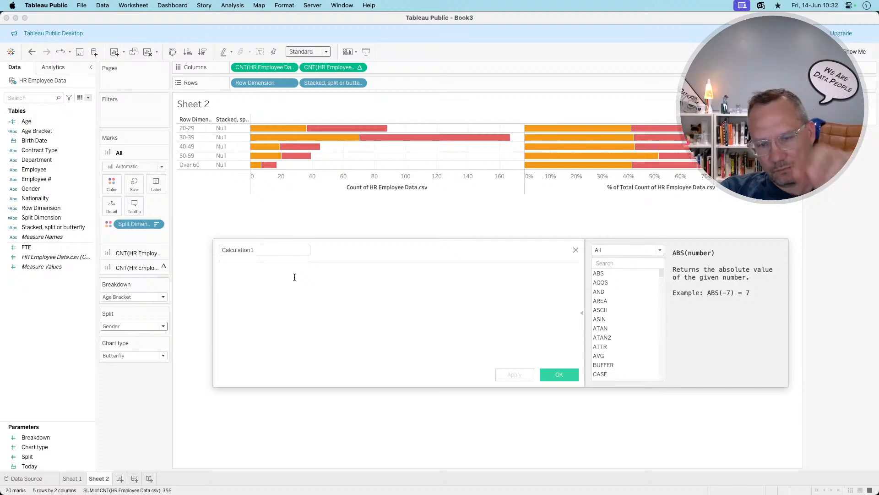
Inspect the reference butterfly chart's headcount and percentage bars in Arc, and return to the empty formula in Tableau
{"action": "key", "text": "super+Tab"}
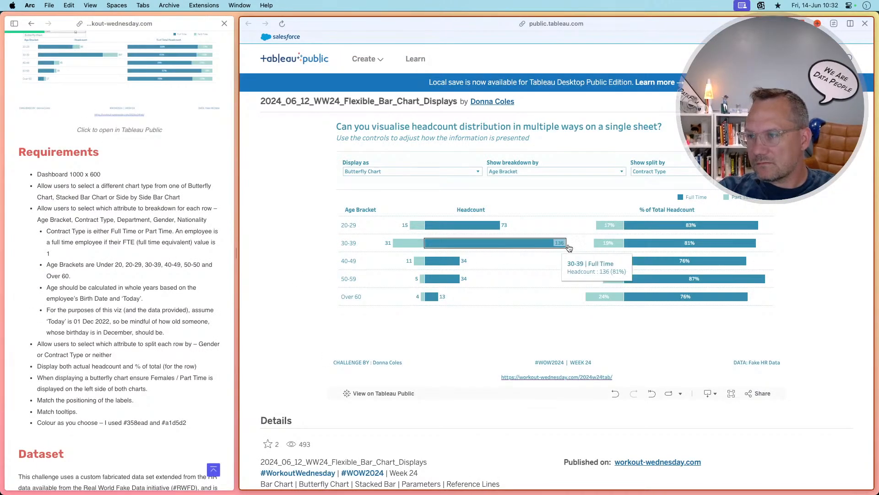
{"action": "mouse_move", "coordinate": [607, 229]}
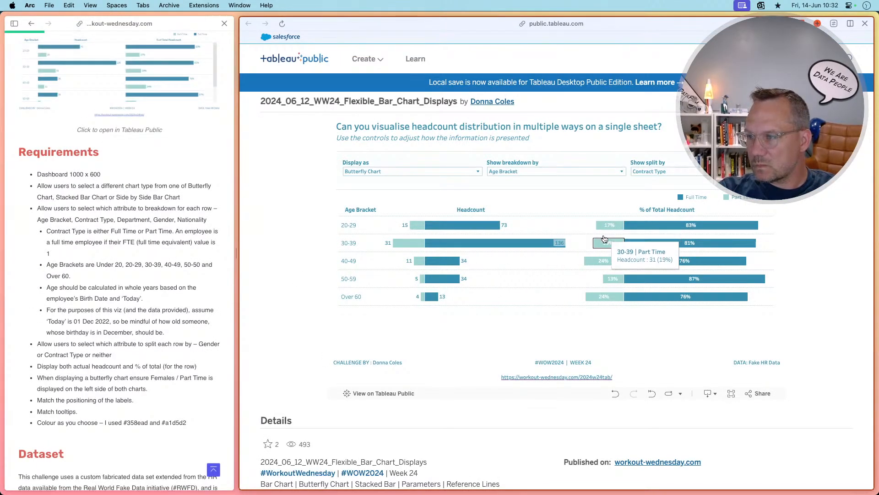
{"action": "key", "text": "super+Tab"}
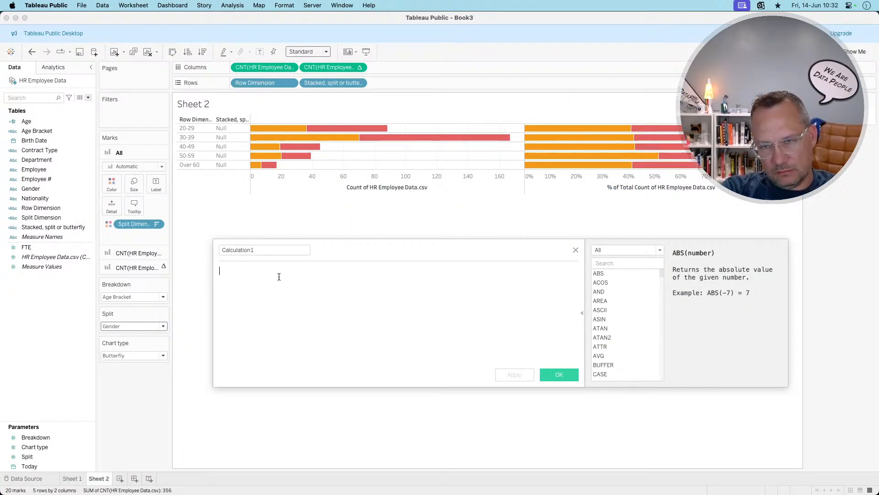
{"action": "type", "text": "if"}
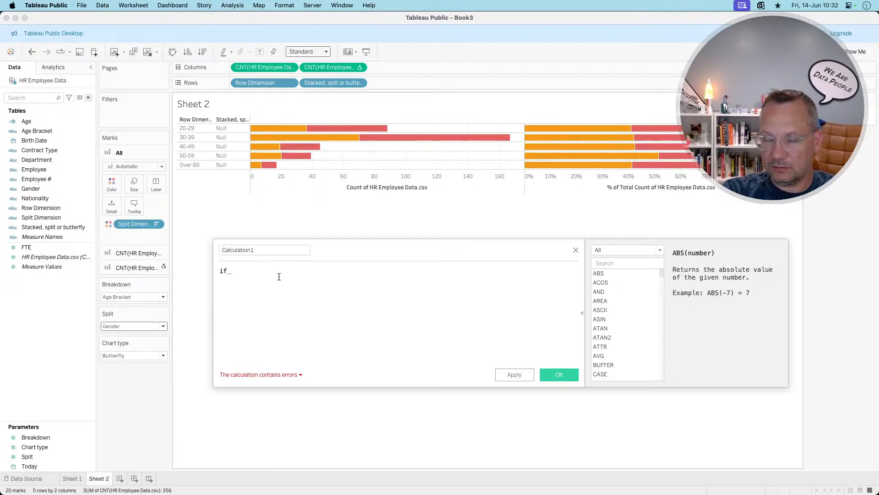
{"action": "key", "text": "BackSpace"}
{"action": "key", "text": "BackSpace"}
{"action": "key", "text": "BackSpace"}
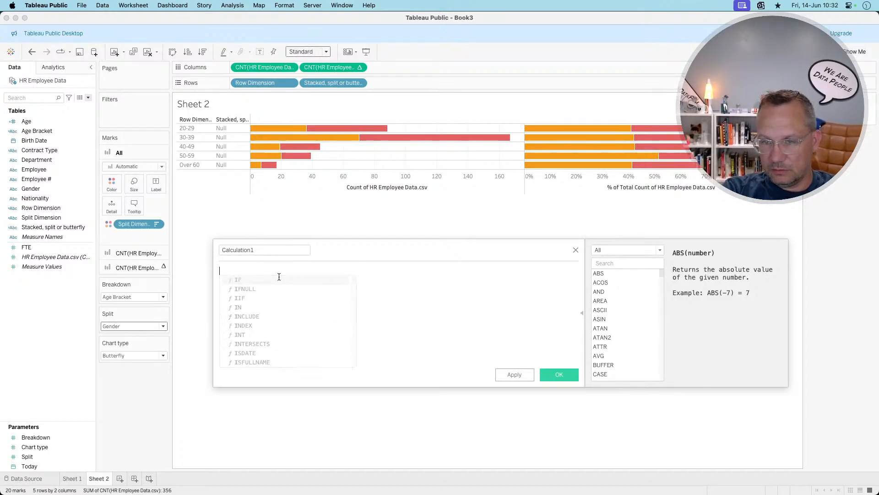
{"action": "type", "text": "spli"}
{"action": "key", "text": "BackSpace"}
{"action": "key", "text": "BackSpace"}
{"action": "key", "text": "BackSpace"}
{"action": "key", "text": "BackSpace"}
{"action": "type", "text": "case "}
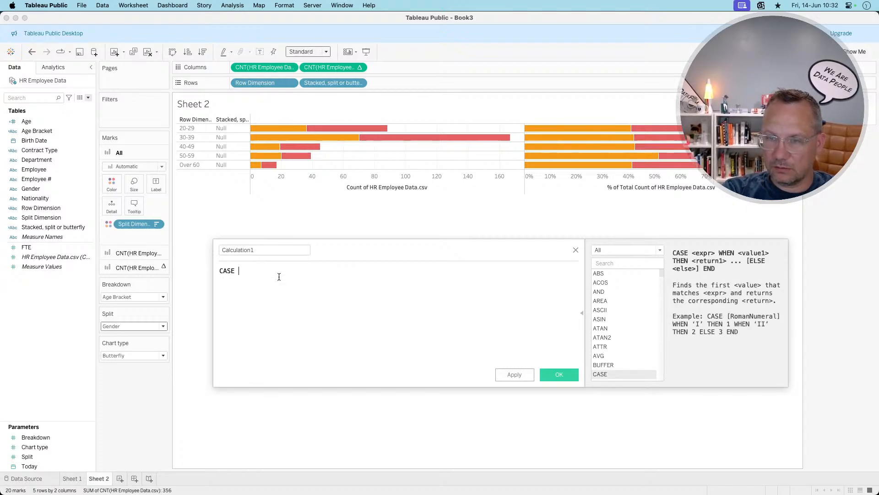
{"action": "type", "text": " split"}
{"action": "key", "text": "Return"}
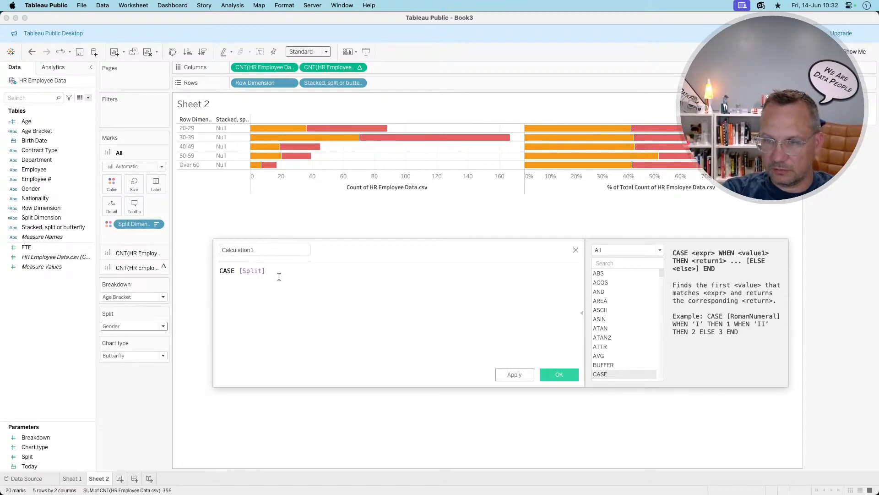
{"action": "key", "text": "Return"}
{"action": "type", "text": "when "}
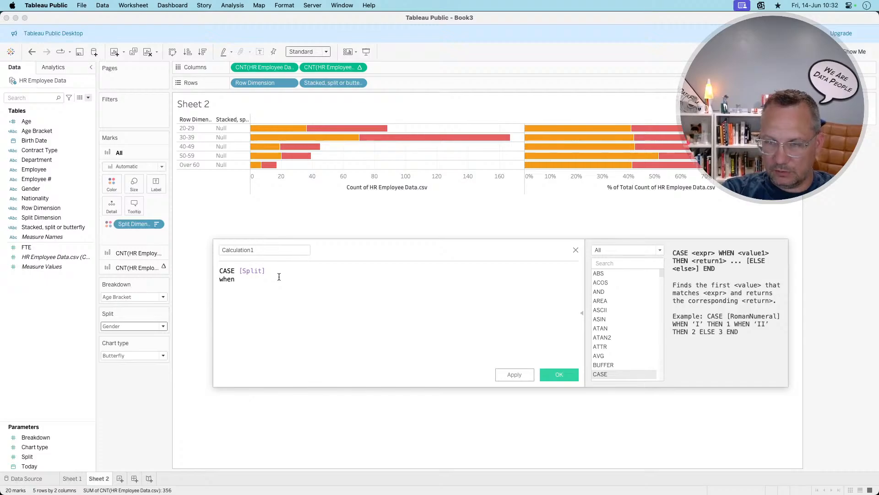
{"action": "type", "text": "2"}
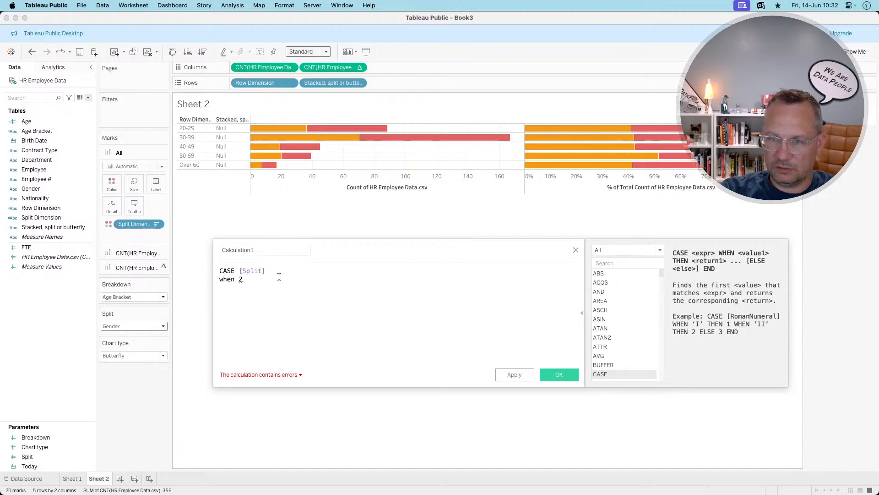
{"action": "key", "text": "super+a"}
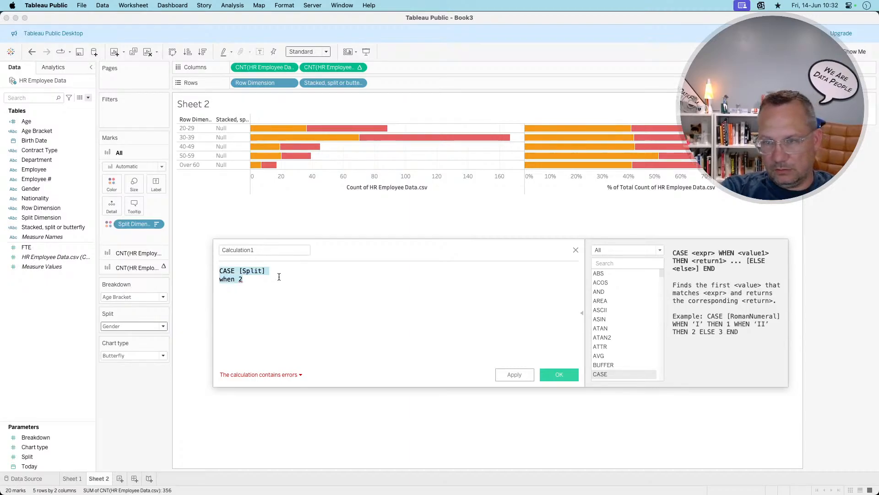
Write the formula's first condition as if [Split]=2 and [Gender]="Female" then -1
{"action": "type", "text": "i"}
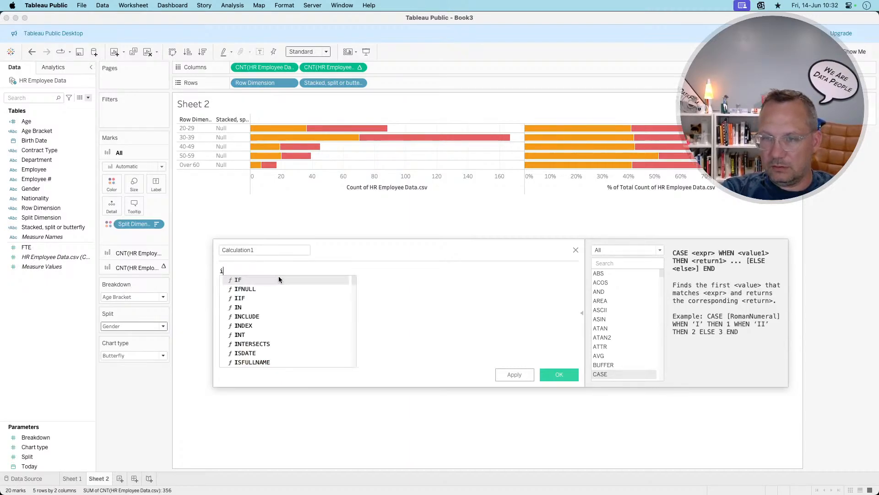
{"action": "type", "text": "f spli"}
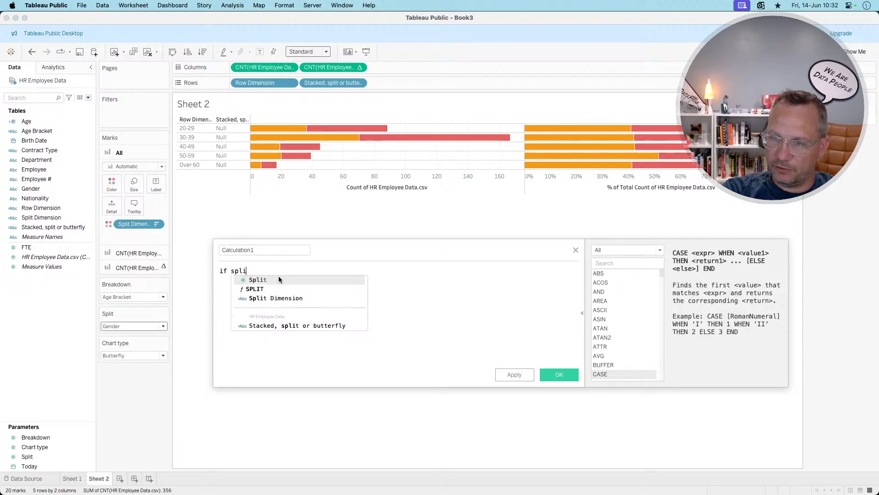
{"action": "key", "text": "Return"}
{"action": "type", "text": "=2 and "}
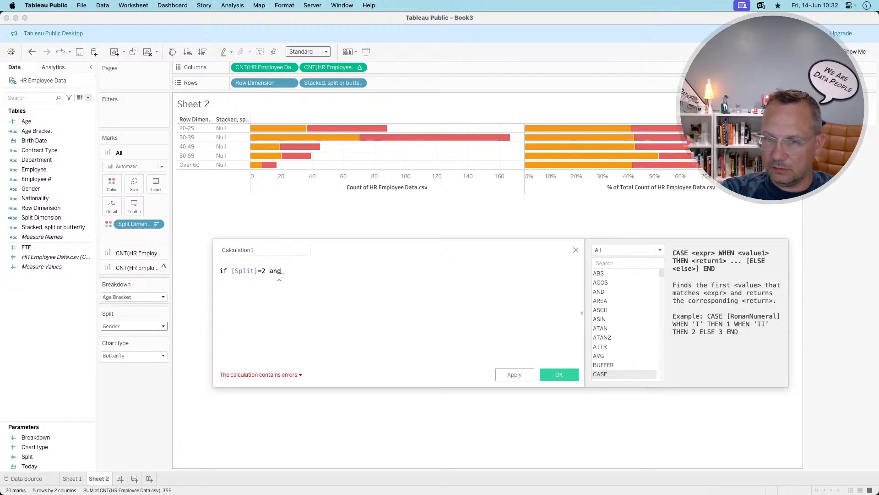
{"action": "type", "text": "gend"}
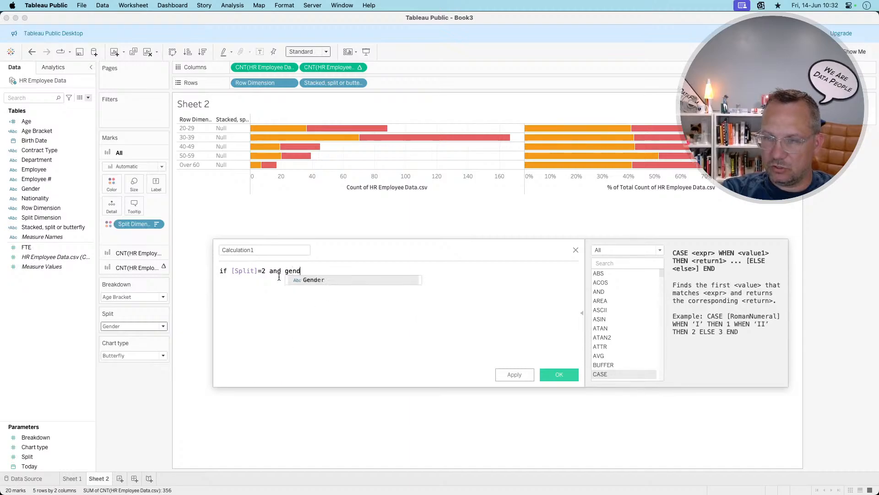
{"action": "key", "text": "Return"}
{"action": "type", "text": "=F"}
{"action": "key", "text": "BackSpace"}
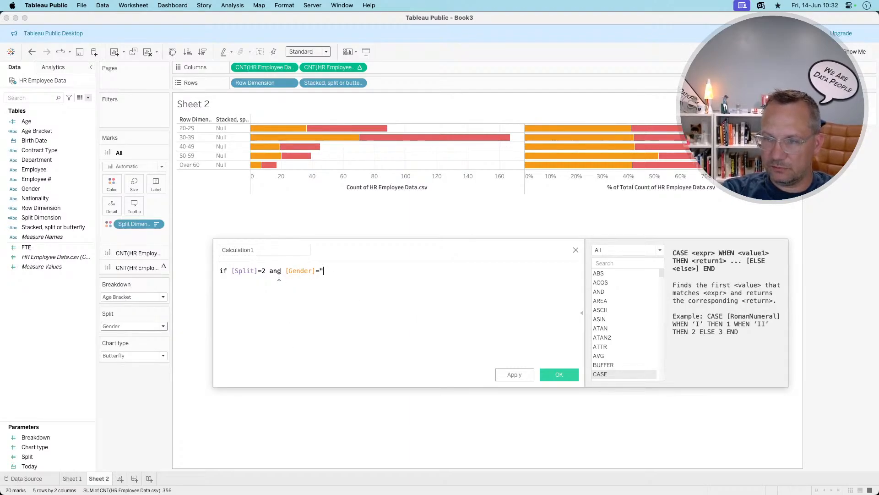
{"action": "type", "text": "\"Female"}
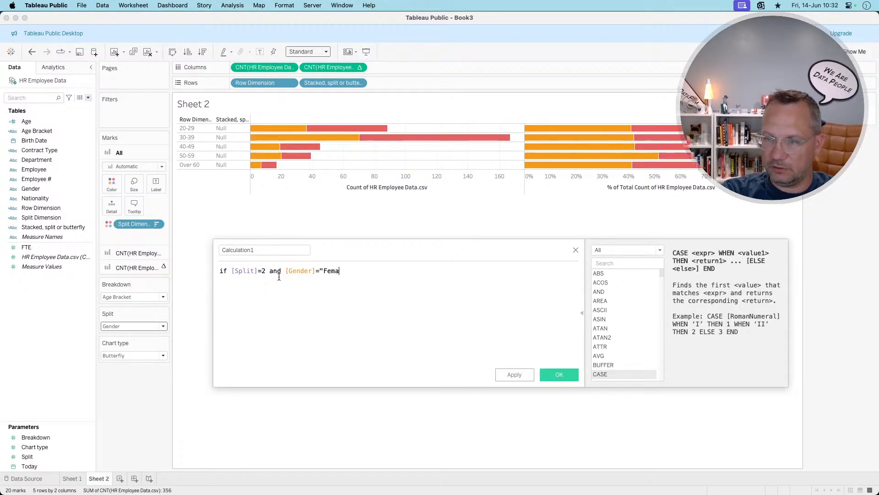
{"action": "key", "text": "BackSpace"}
{"action": "key", "text": "BackSpace"}
{"action": "type", "text": "le'"}
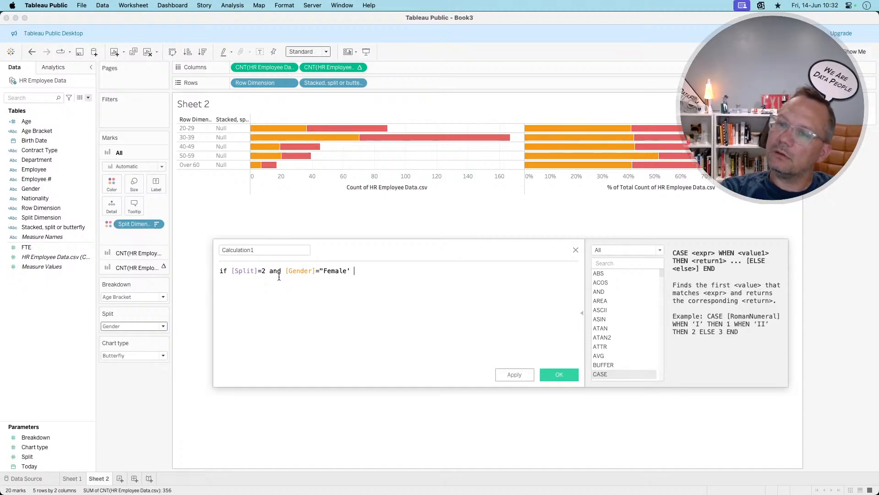
{"action": "type", "text": "then "}
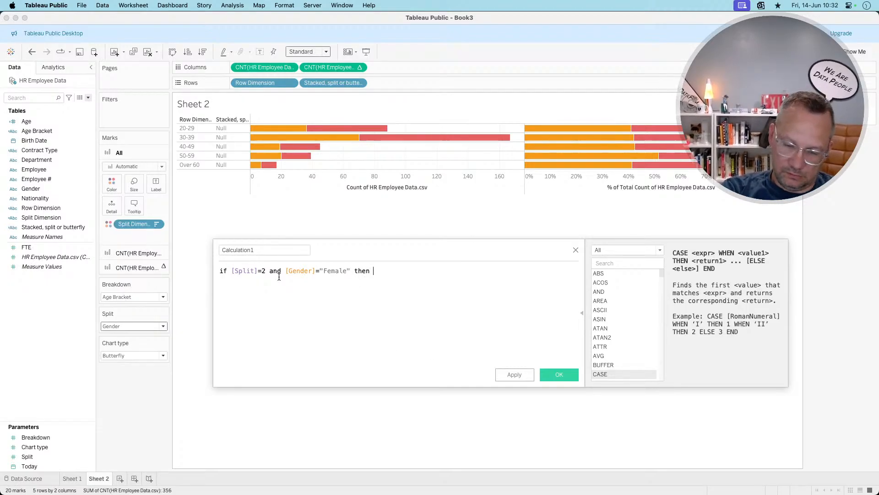
{"action": "type", "text": "-1"}
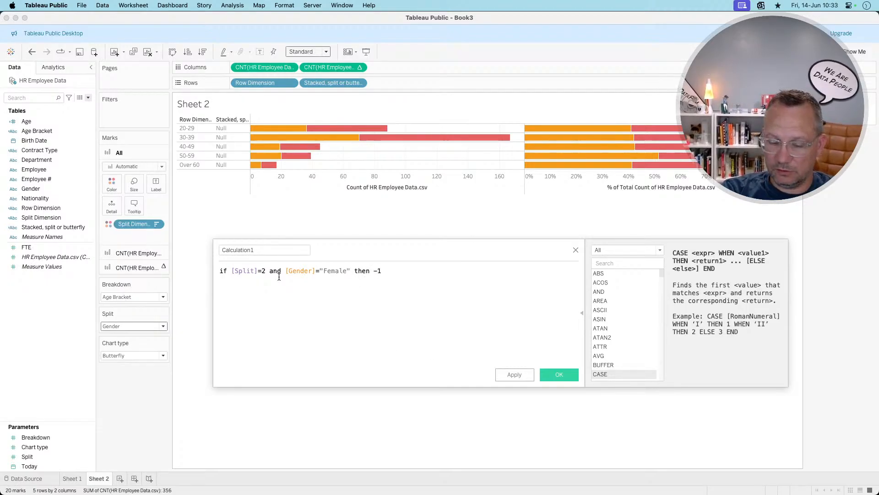
Start an elseif branch on a new line that tests [Split]=3
{"action": "key", "text": "Return"}
{"action": "type", "text": "else"}
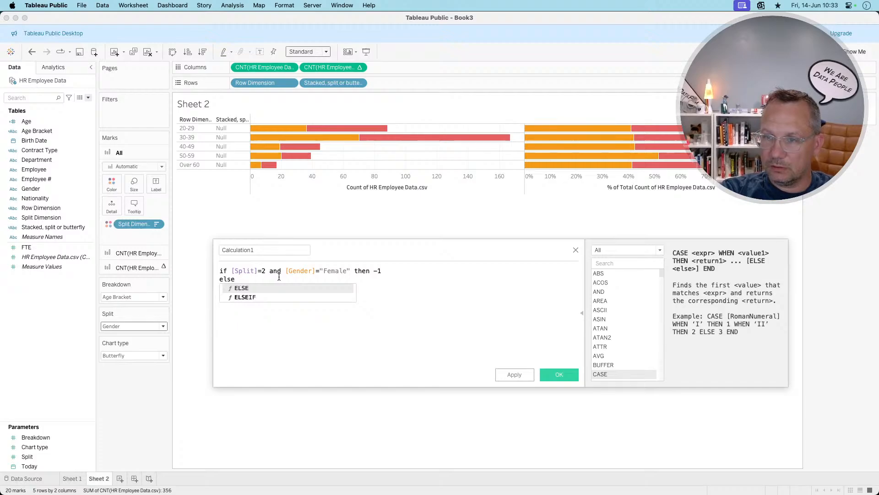
{"action": "type", "text": "1"}
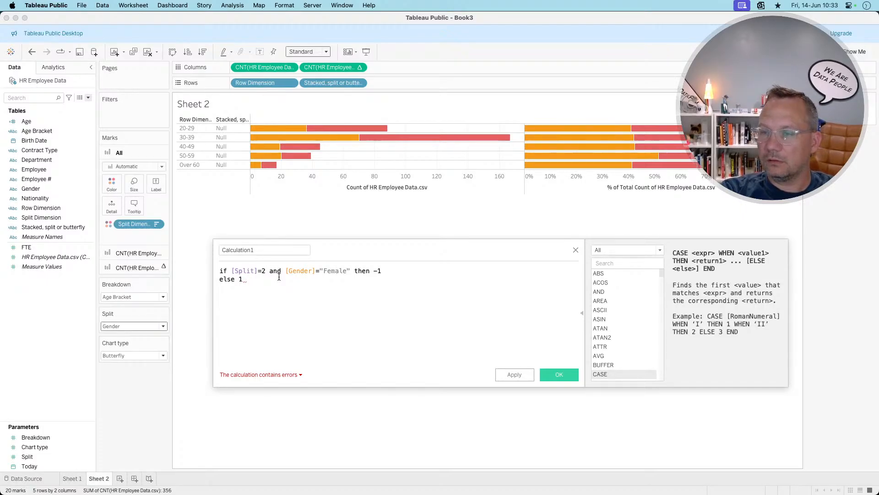
{"action": "key", "text": "BackSpace"}
{"action": "key", "text": "BackSpace"}
{"action": "key", "text": "BackSpace"}
{"action": "key", "text": "BackSpace"}
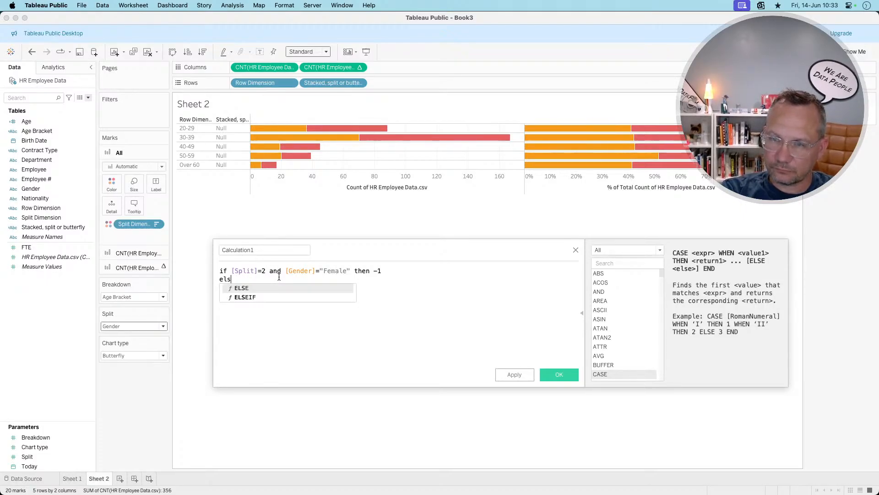
{"action": "type", "text": "eif "}
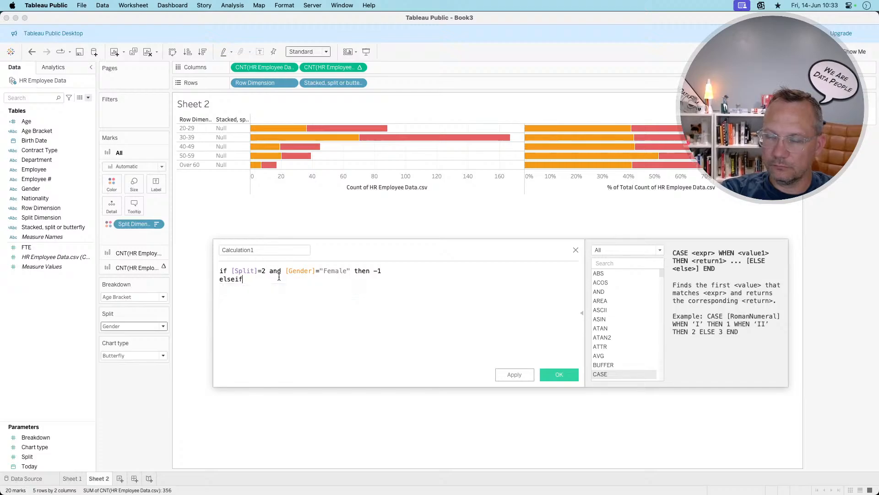
{"action": "type", "text": "spli"}
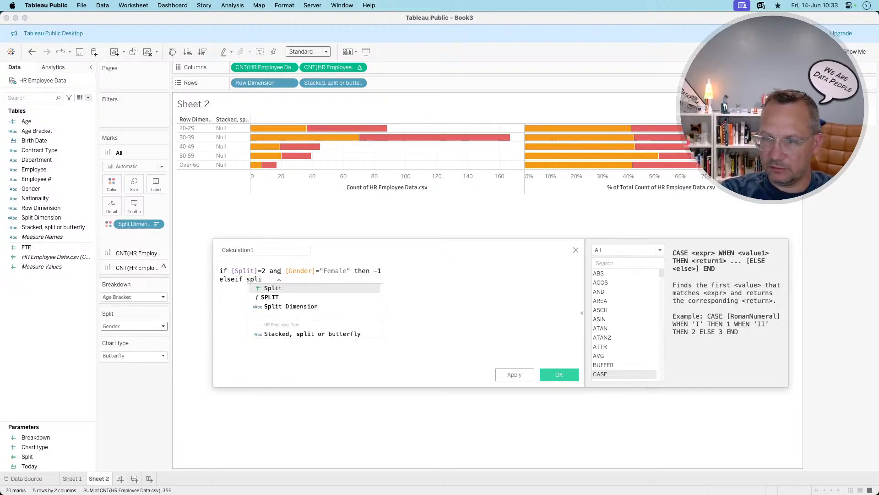
{"action": "key", "text": "Return"}
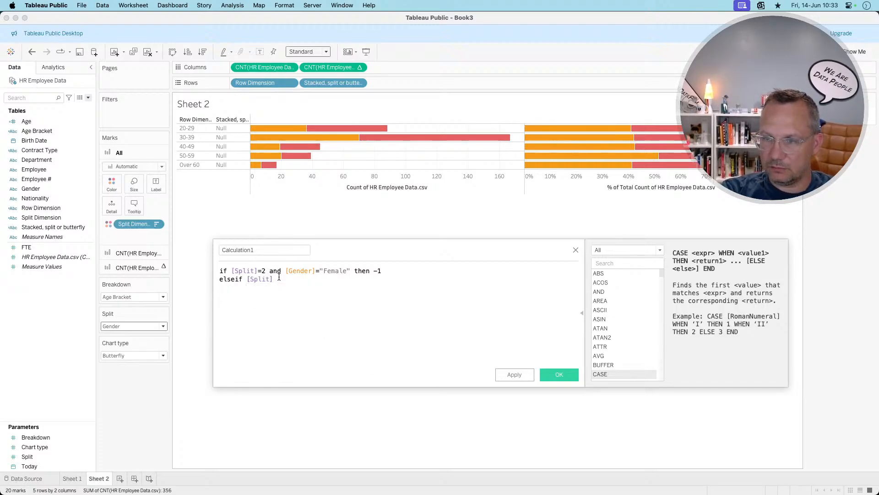
{"action": "type", "text": "=2"}
{"action": "key", "text": "BackSpace"}
{"action": "key", "text": "BackSpace"}
{"action": "type", "text": "3 "}
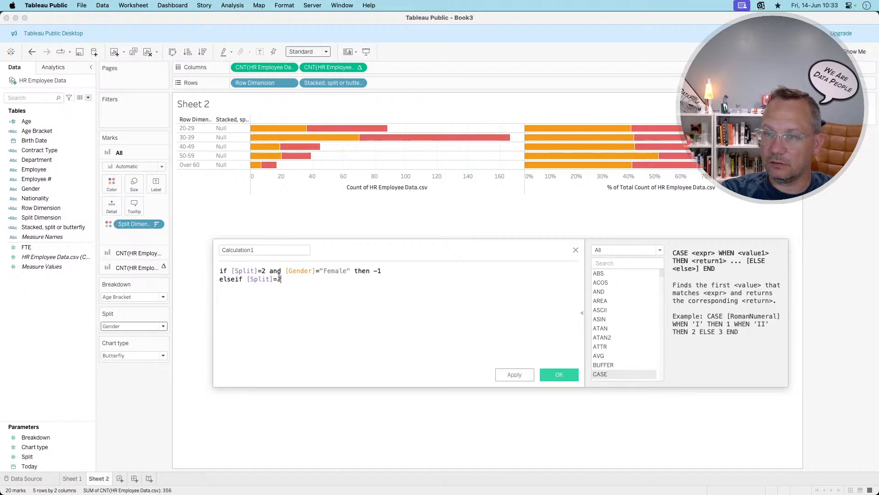
Complete the elseif branch with and [Contract Type] = "Part Time" then -1, and close the formula with else 1 END
{"action": "type", "text": "and "}
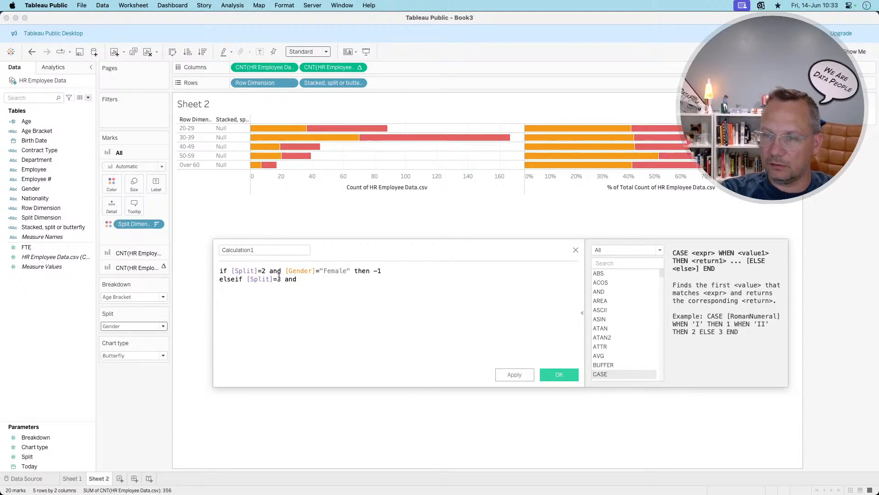
{"action": "type", "text": "con"}
{"action": "key", "text": "Down"}
{"action": "key", "text": "Return"}
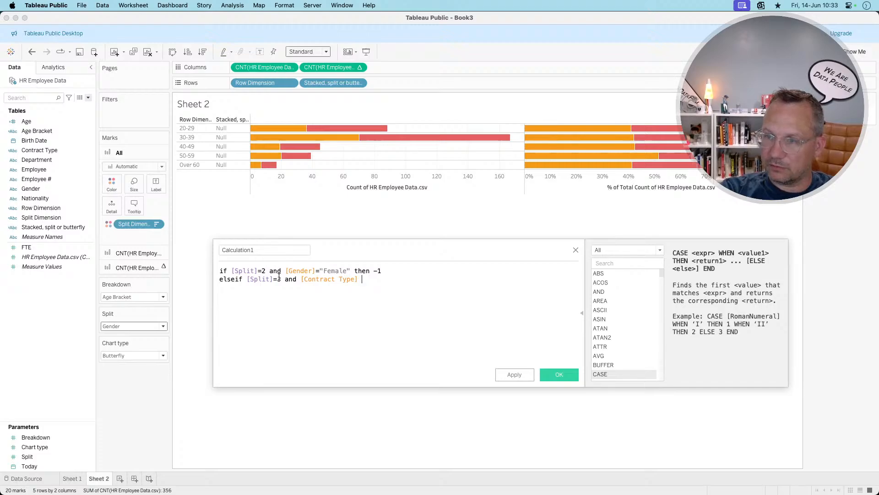
{"action": "type", "text": "= \"Part Ti"}
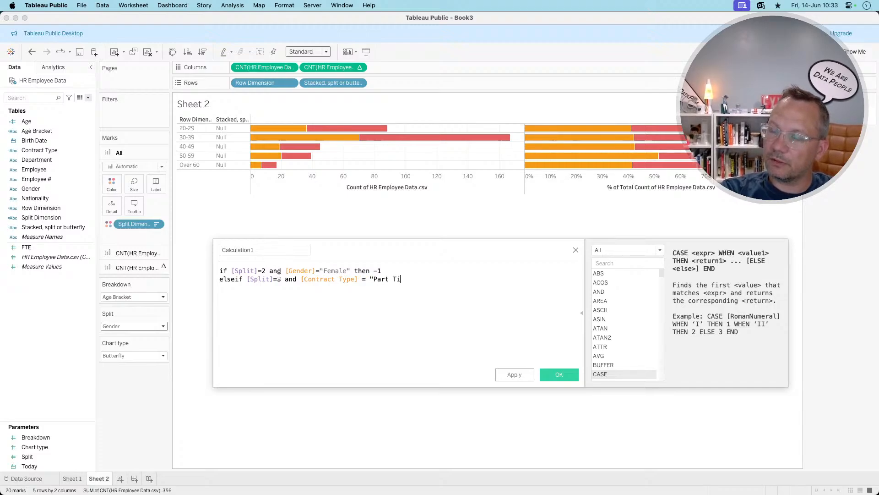
{"action": "type", "text": "me\" then 1"}
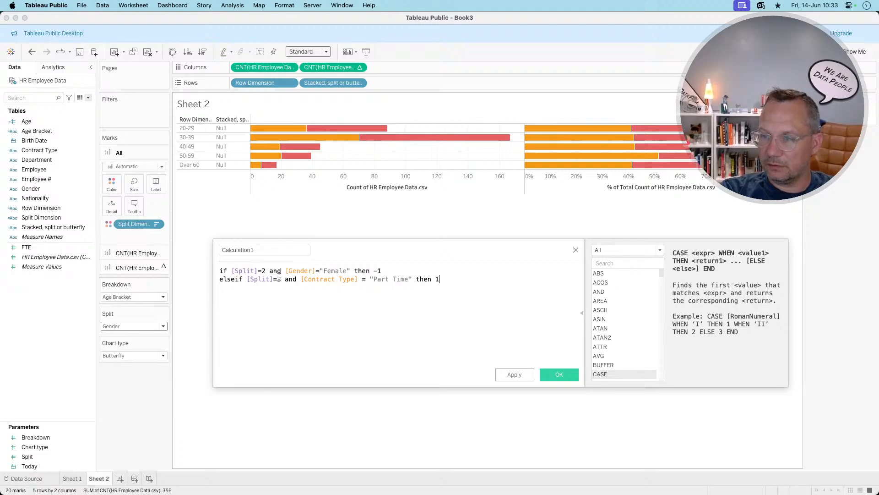
{"action": "key", "text": "BackSpace"}
{"action": "type", "text": "-1"}
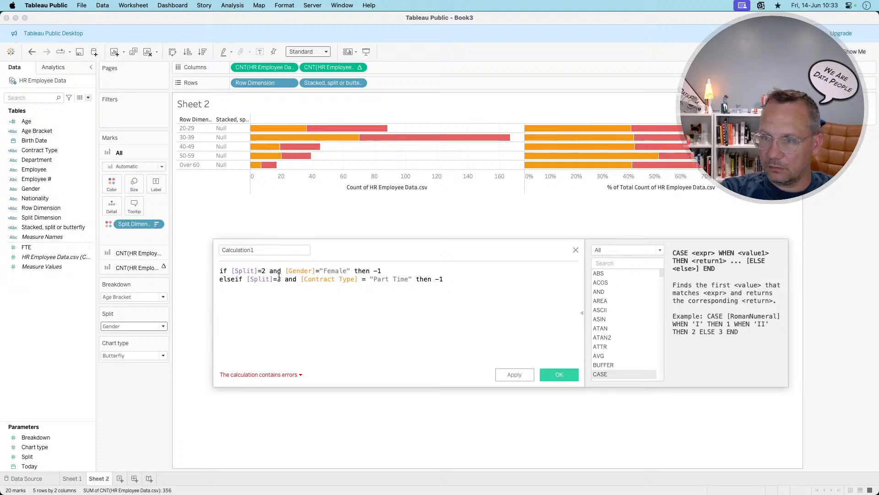
{"action": "type", "text": "else 1"}
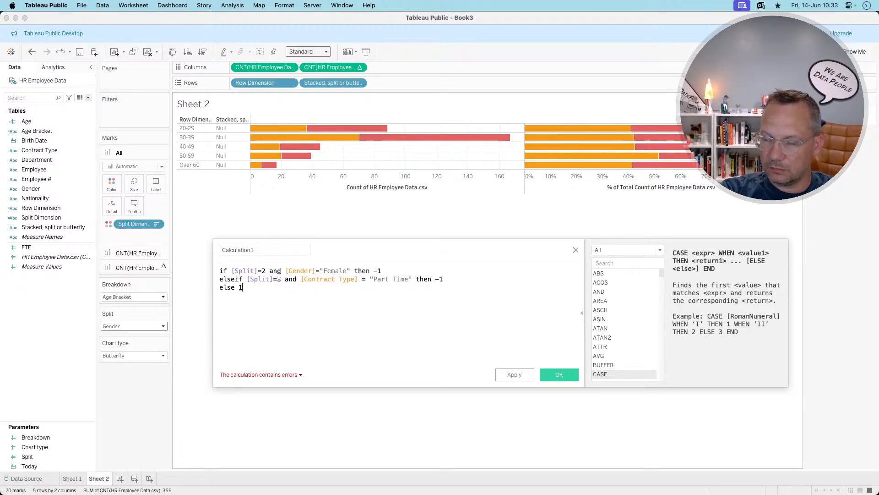
{"action": "type", "text": " END"}
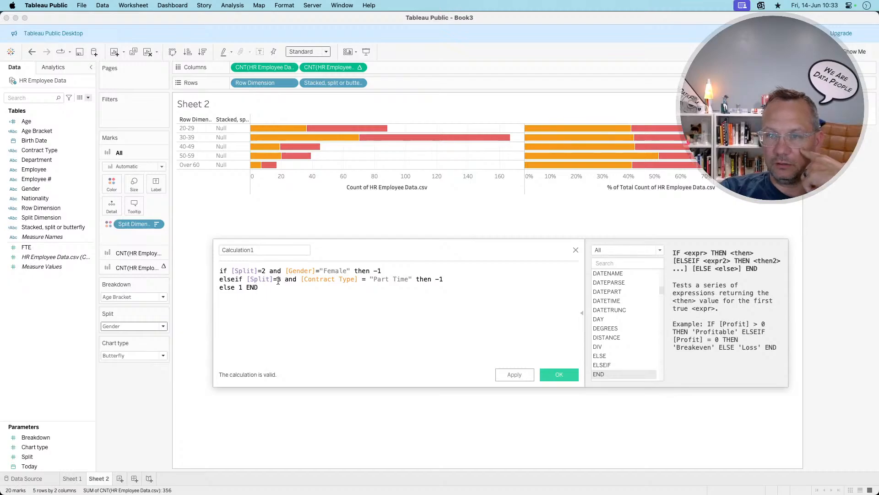
Check the Chart type options, and add [Chart type]=1 and at the start of the formula's if condition
{"action": "left_click", "coordinate": [231, 271]}
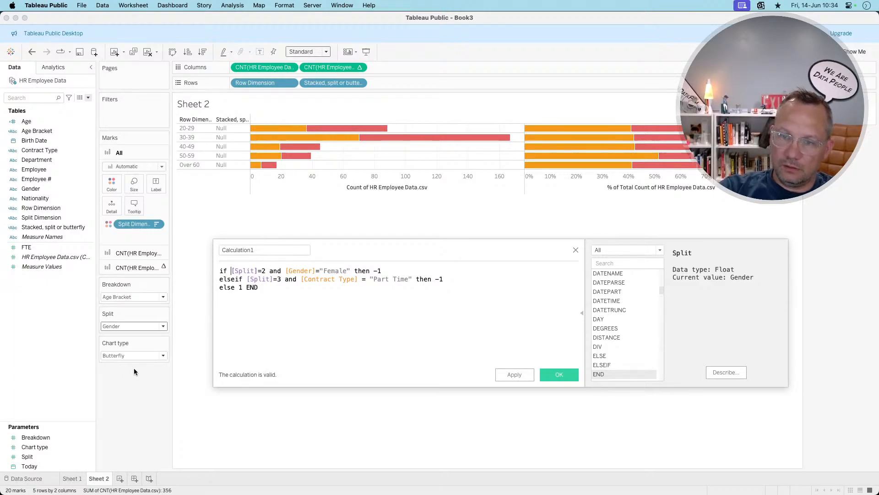
{"action": "left_click", "coordinate": [139, 356]}
{"action": "left_click", "coordinate": [139, 356]}
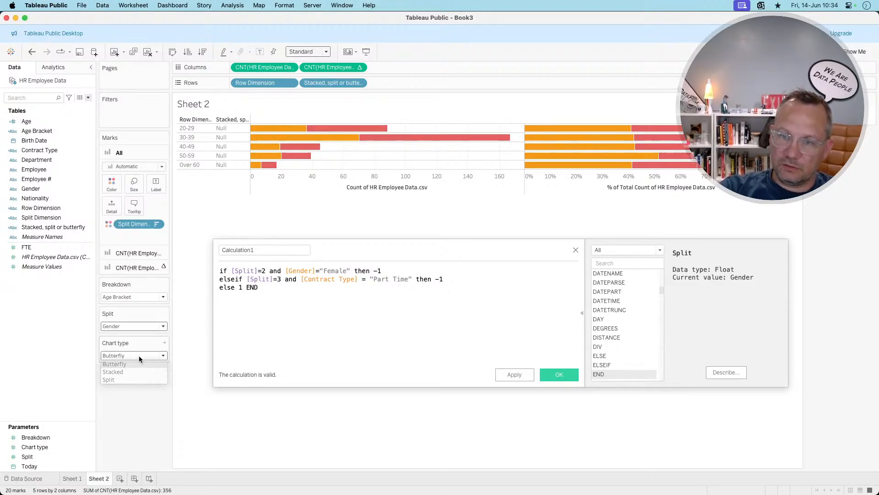
{"action": "left_click", "coordinate": [232, 270]}
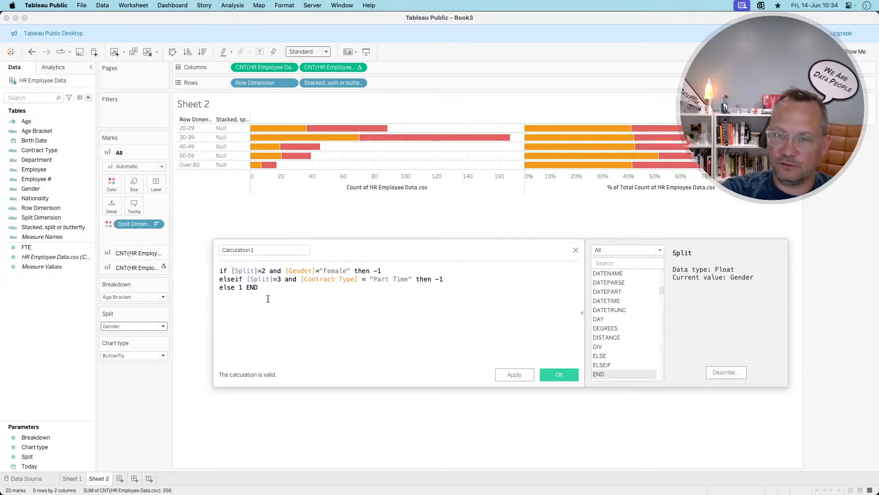
{"action": "type", "text": "char"}
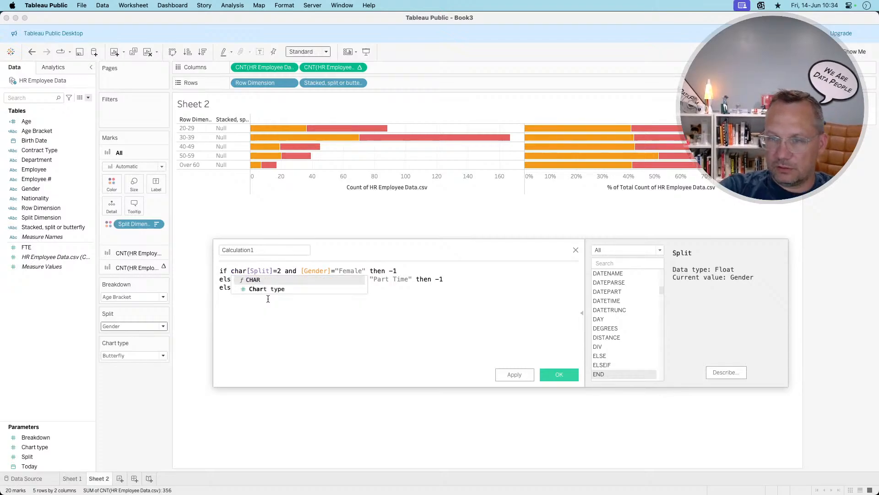
{"action": "key", "text": "Return"}
{"action": "type", "text": "=1"}
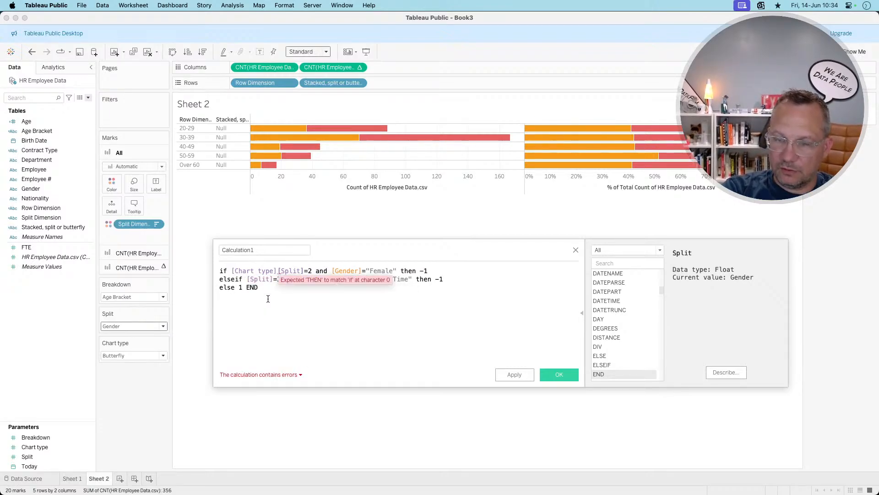
{"action": "type", "text": " and"}
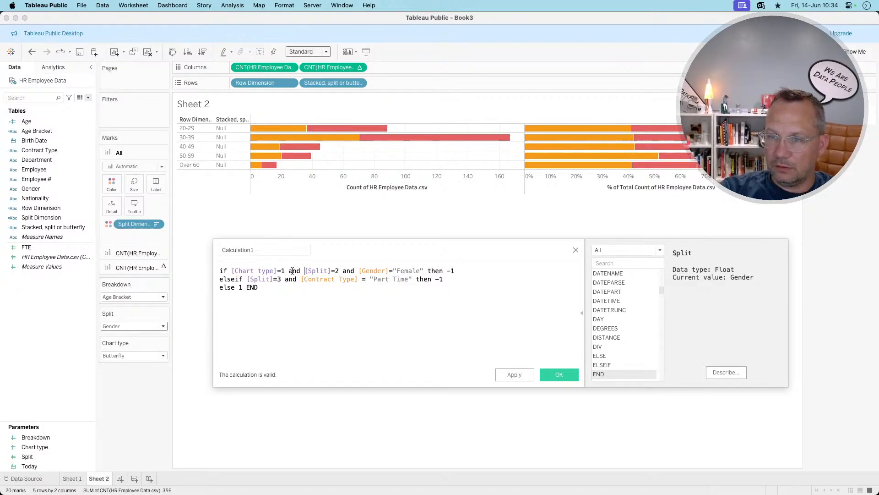
Copy the [Chart type]=1 and condition into the elseif branch, in front of [Split]=3
{"action": "left_click_drag", "start_coordinate": [301, 271], "coordinate": [231, 268]}
{"action": "key", "text": "super+c"}
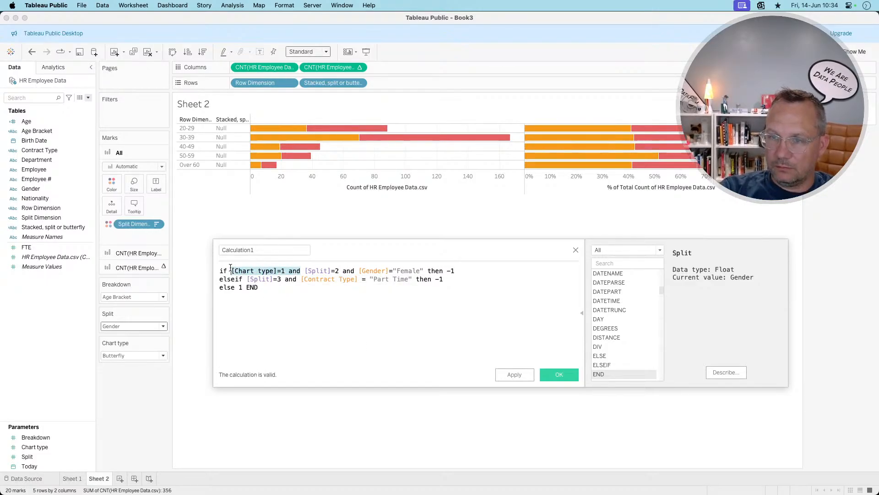
{"action": "left_click", "coordinate": [246, 278]}
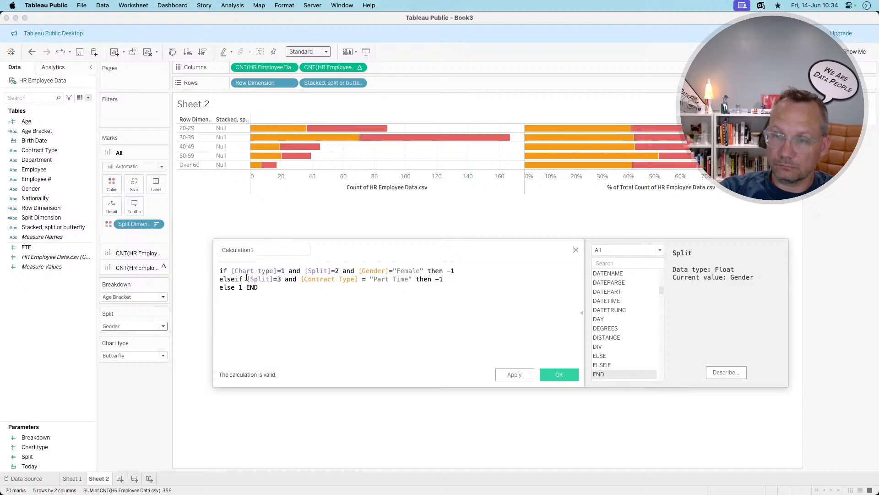
{"action": "key", "text": "super+v"}
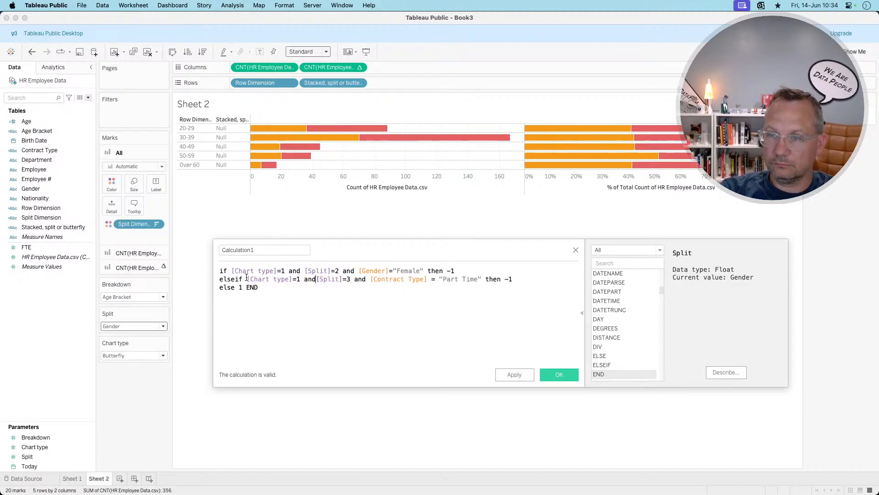
{"action": "left_click", "coordinate": [285, 294]}
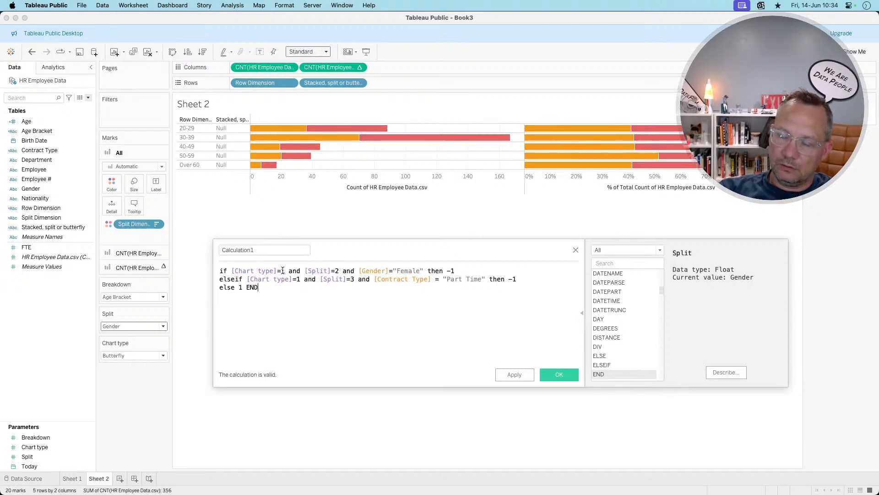
{"action": "left_click", "coordinate": [264, 249]}
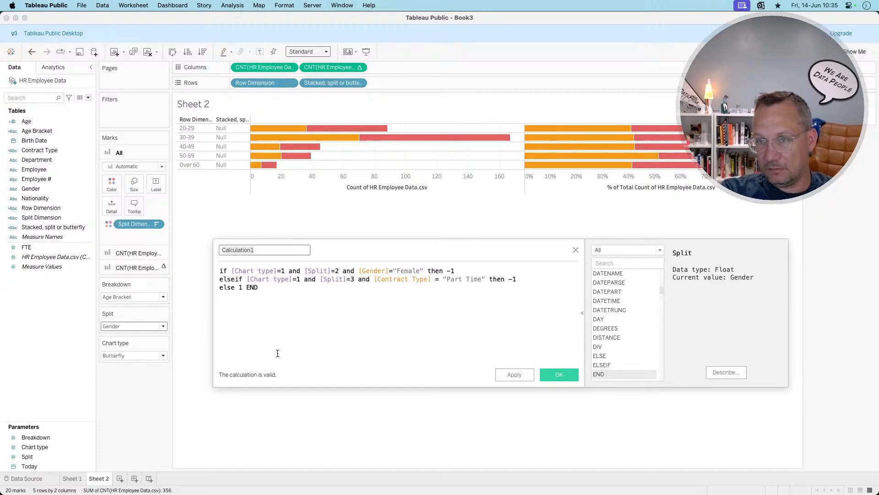
{"action": "type", "text": "Cou"}
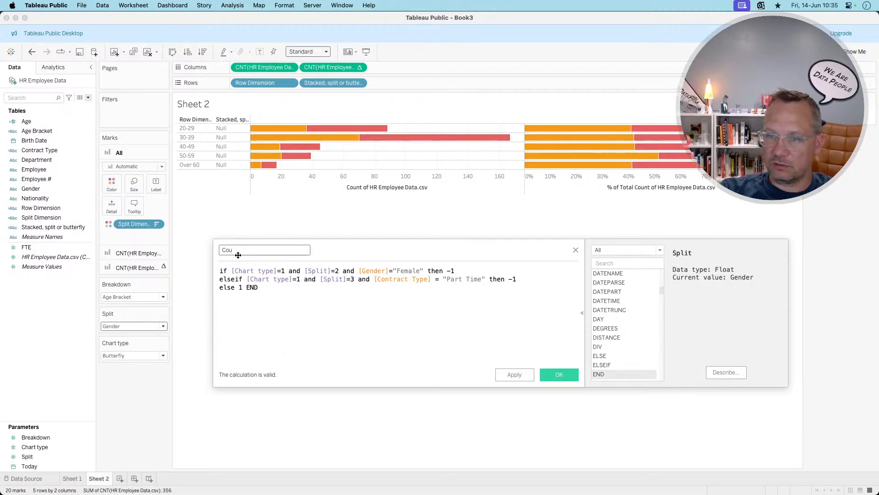
{"action": "left_click_drag", "start_coordinate": [271, 294], "coordinate": [199, 291]}
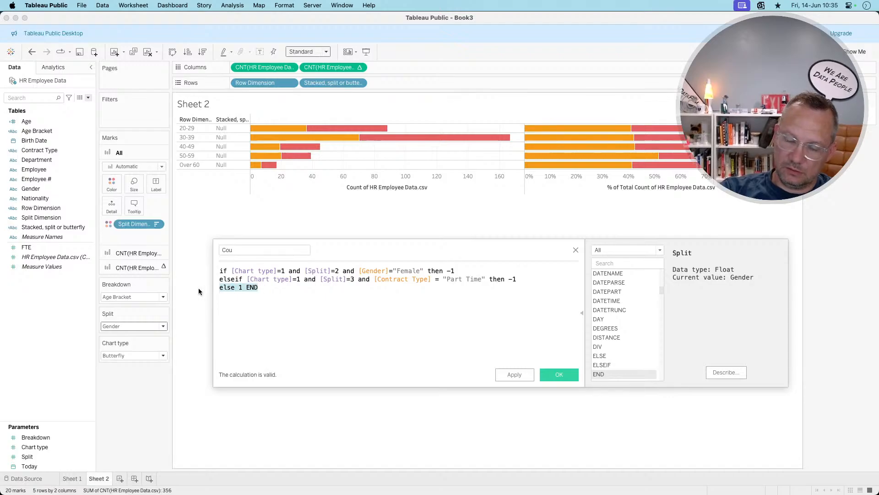
{"action": "left_click", "coordinate": [235, 250]}
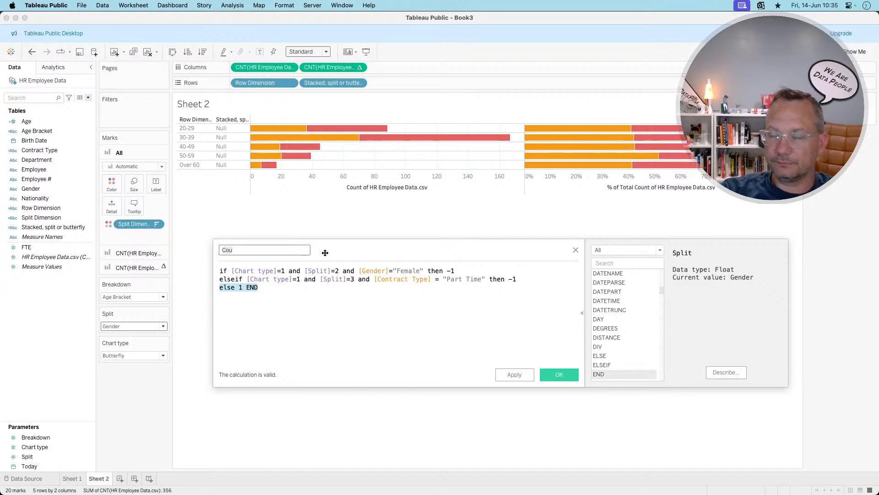
{"action": "left_click", "coordinate": [279, 296]}
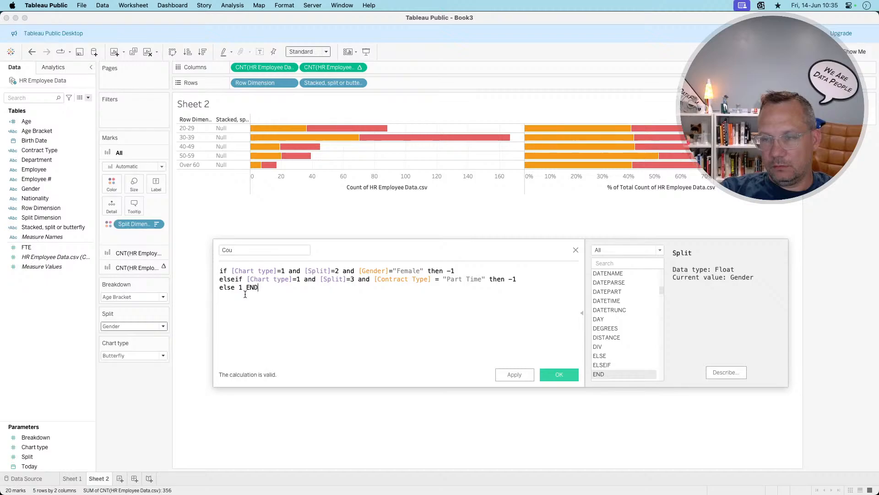
{"action": "left_click", "coordinate": [245, 251]}
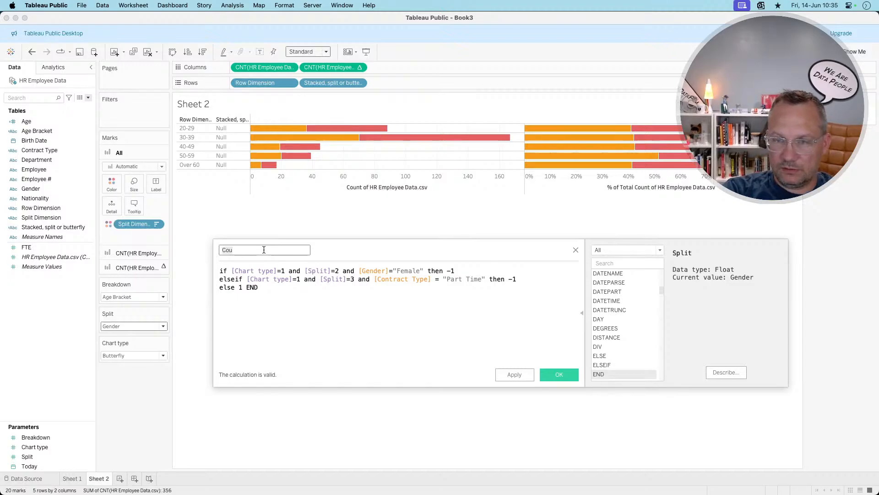
Replace the formula's else 1 END line with END, and change the result of both branches to 1
{"action": "left_click_drag", "start_coordinate": [267, 288], "coordinate": [202, 292]}
{"action": "type", "text": "END"}
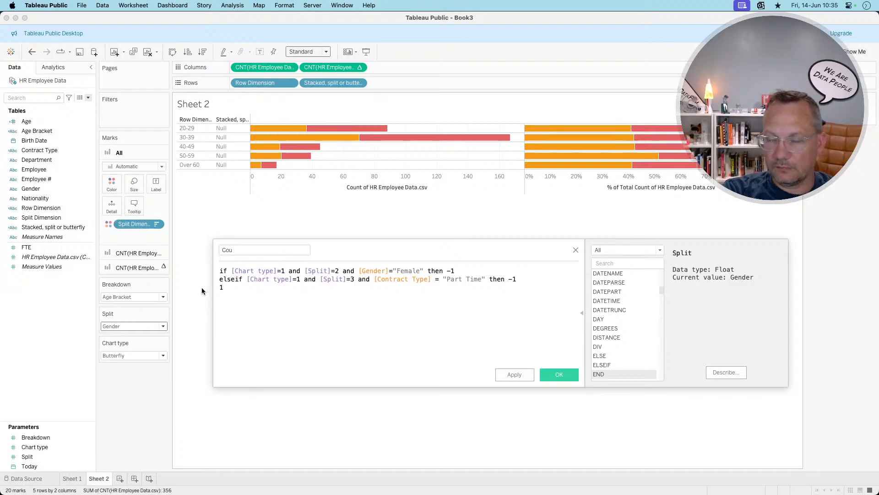
{"action": "left_click", "coordinate": [246, 251]}
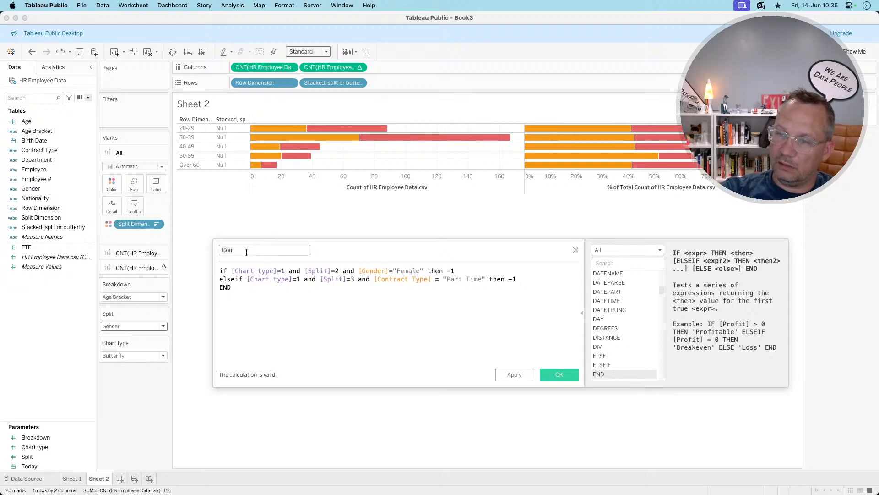
{"action": "left_click", "coordinate": [451, 271]}
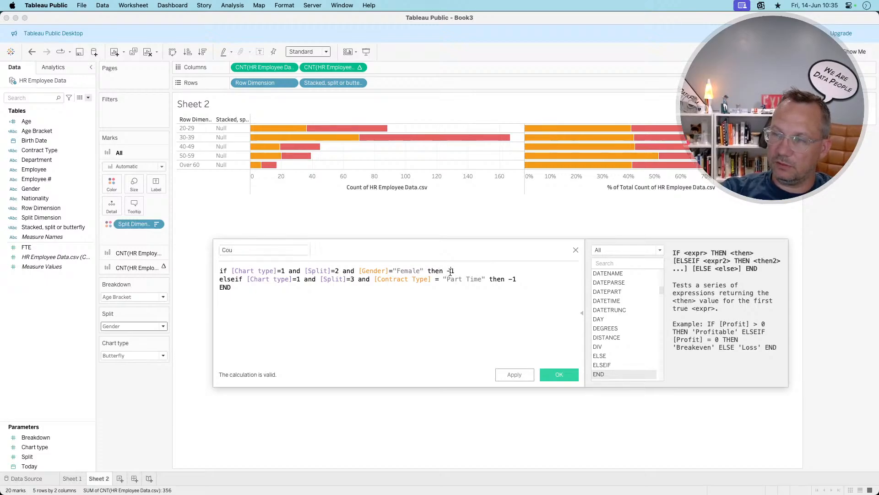
{"action": "key", "text": "BackSpace"}
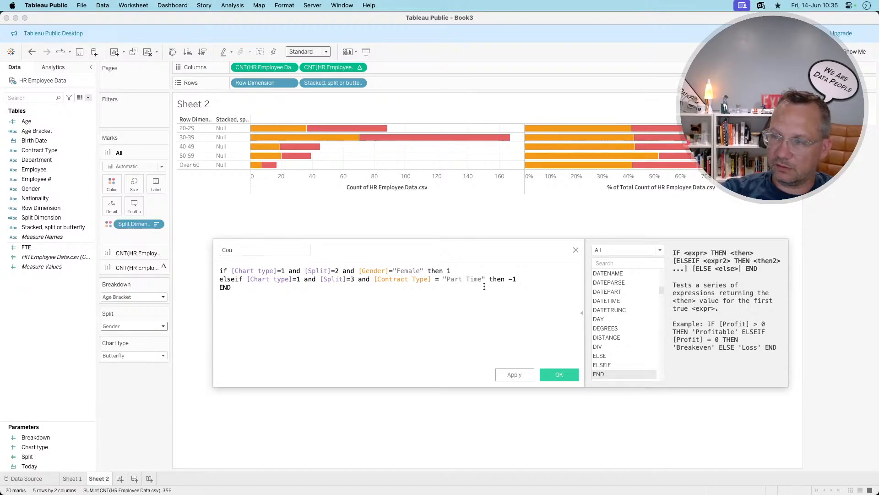
{"action": "left_click", "coordinate": [511, 278]}
{"action": "key", "text": "BackSpace"}
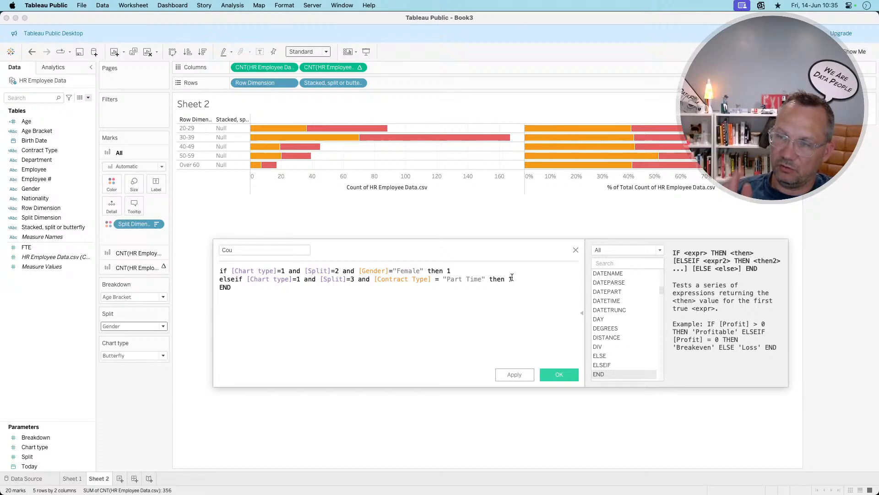
Name the calculation left side count and save it
{"action": "left_click", "coordinate": [250, 248]}
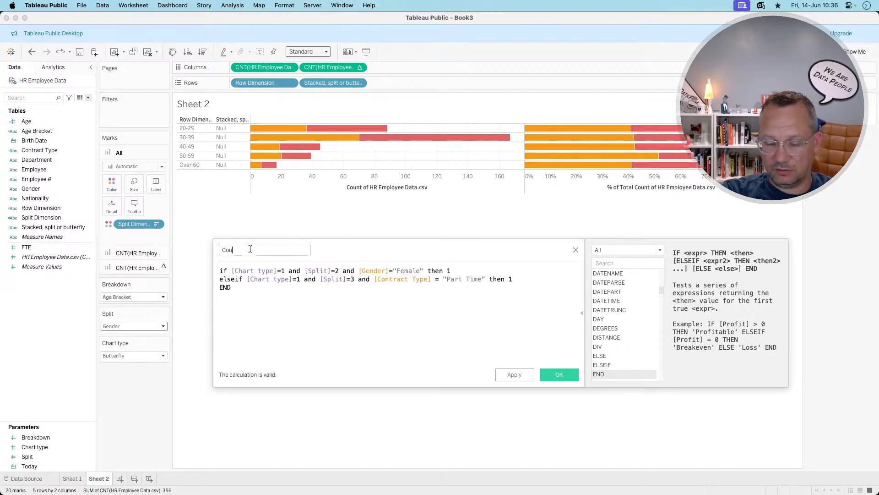
{"action": "key", "text": "BackSpace"}
{"action": "key", "text": "BackSpace"}
{"action": "key", "text": "BackSpace"}
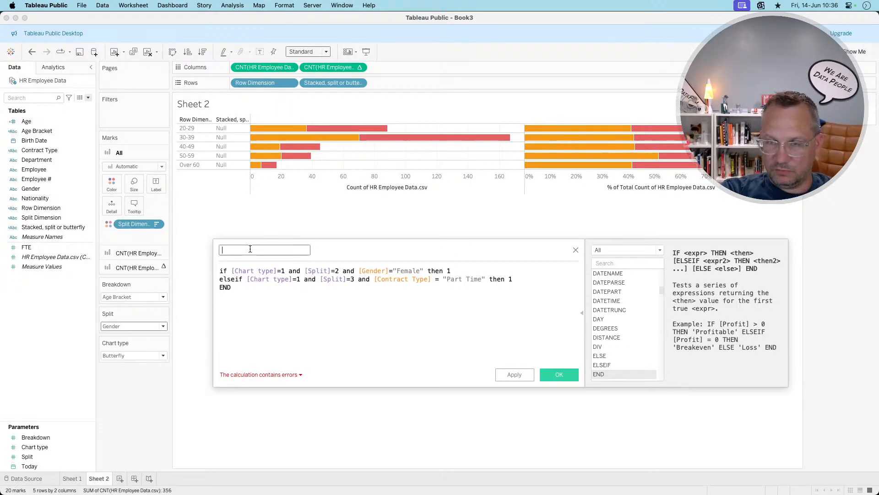
{"action": "type", "text": "left side count"}
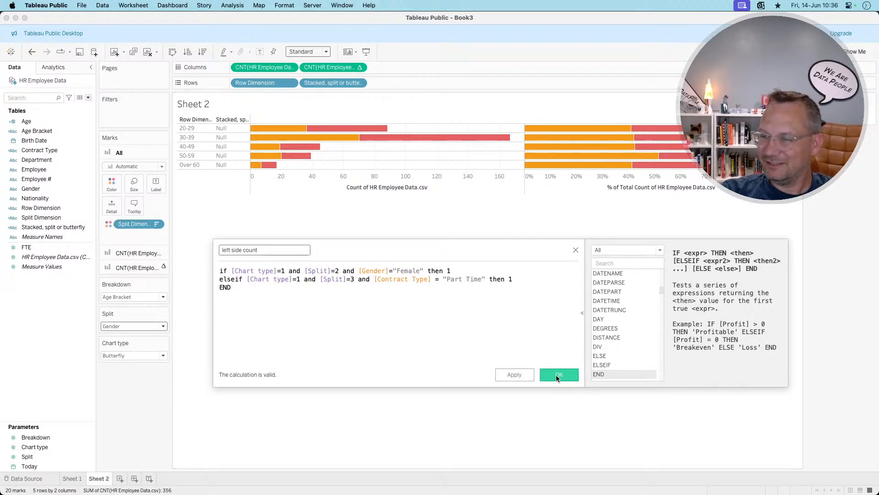
{"action": "left_click", "coordinate": [557, 375]}
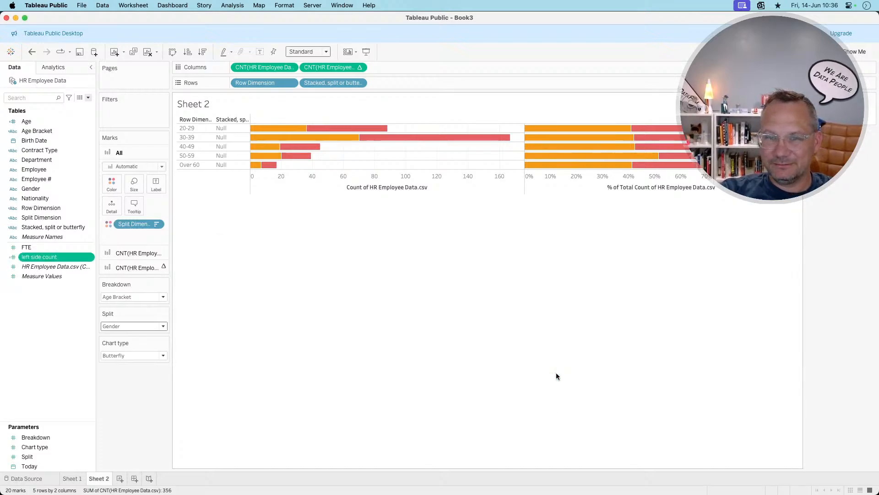
Duplicate the left side count field and open the copy's formula for editing
{"action": "right_click", "coordinate": [52, 255]}
{"action": "left_click", "coordinate": [79, 311]}
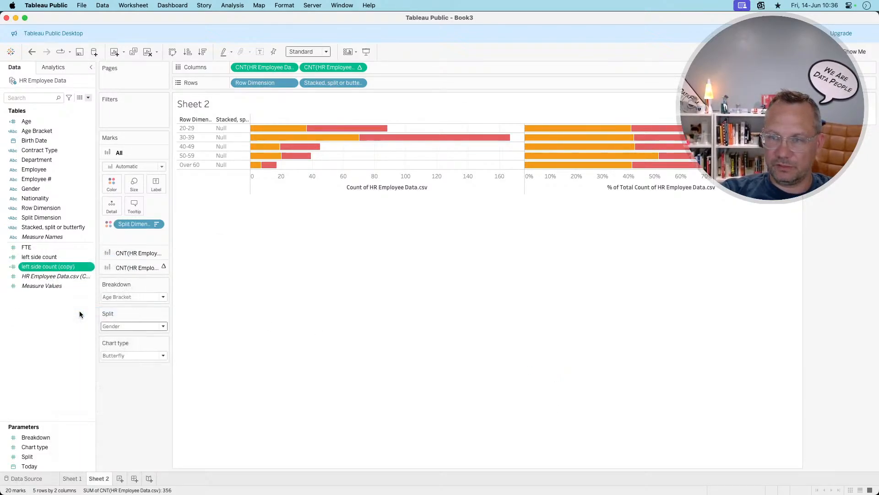
{"action": "right_click", "coordinate": [60, 264]}
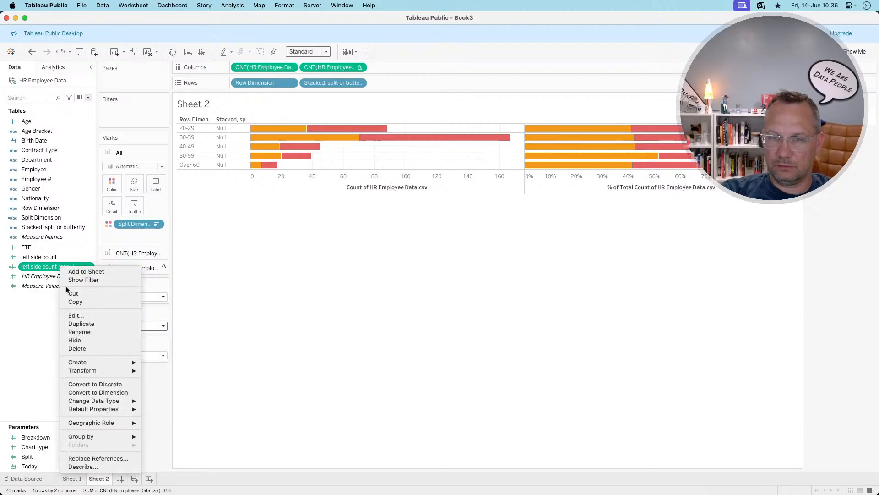
{"action": "left_click", "coordinate": [73, 315]}
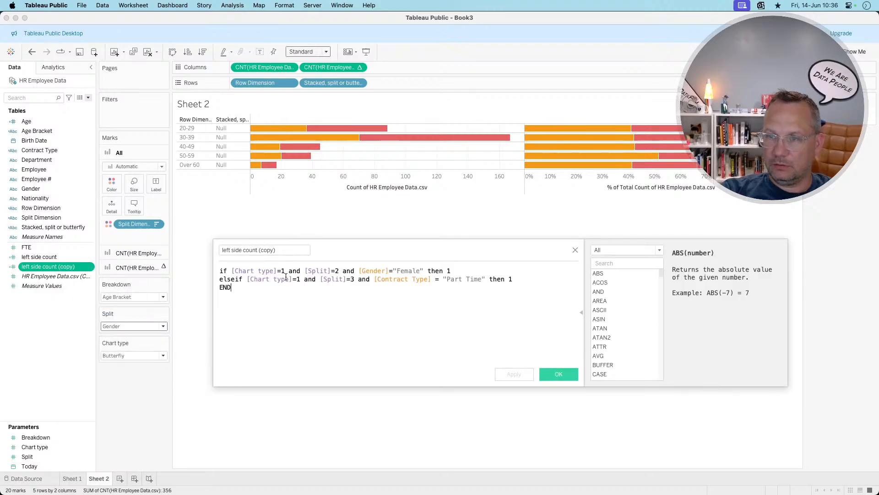
In the copied formula, set the Gender condition to "Male" and the Contract Type condition to "Full Time"
{"action": "double_click", "coordinate": [400, 270]}
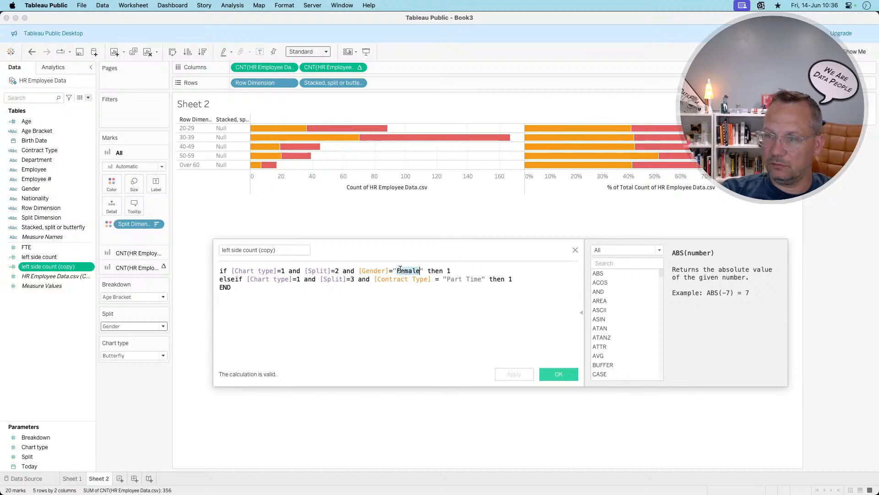
{"action": "type", "text": "Male"}
{"action": "key", "text": "BackSpace"}
{"action": "key", "text": "BackSpace"}
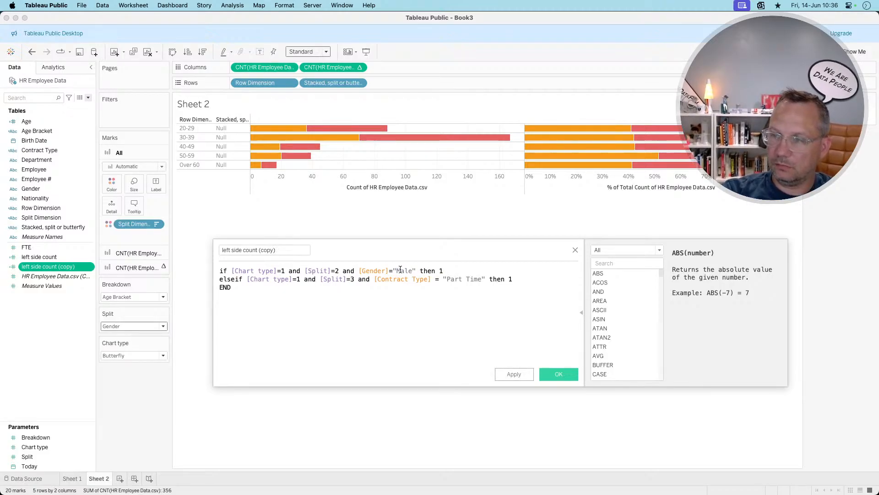
{"action": "left_click_drag", "start_coordinate": [482, 279], "coordinate": [448, 278]}
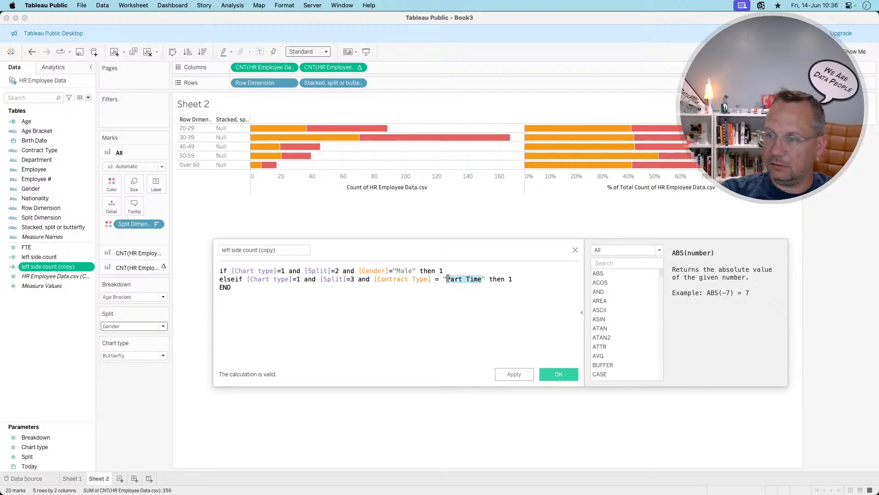
{"action": "type", "text": "Full Time"}
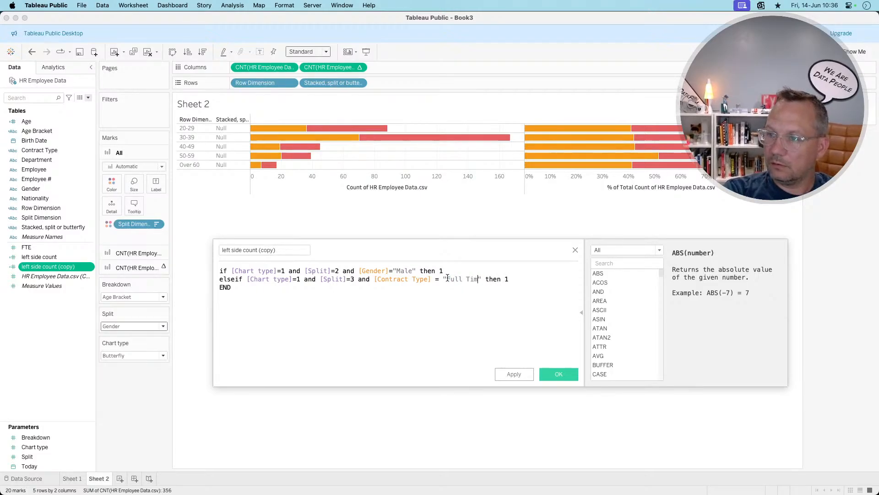
Rename the copied calculation as Right Side Count
{"action": "left_click", "coordinate": [256, 249]}
{"action": "key", "text": "super+a"}
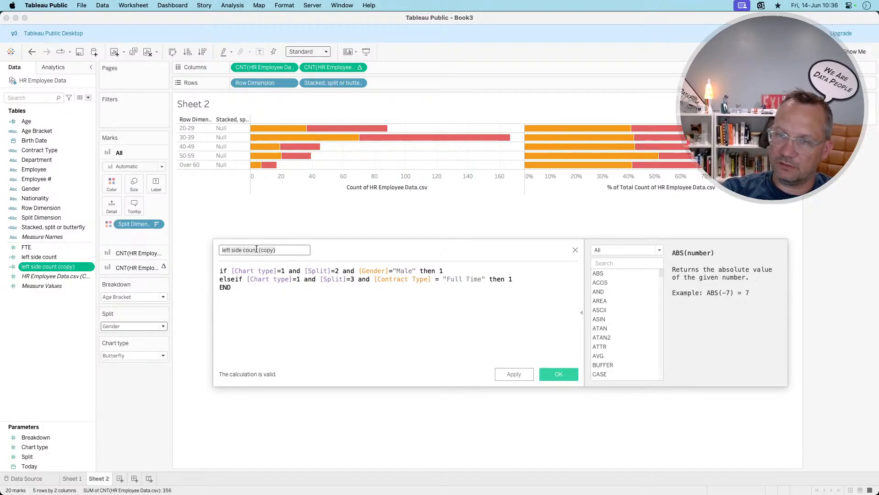
{"action": "type", "text": "Right Sid"}
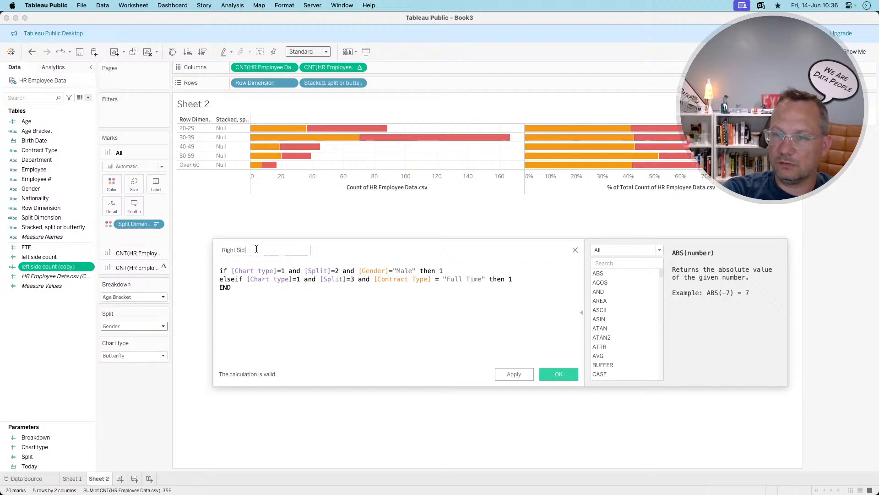
{"action": "type", "text": "e Count"}
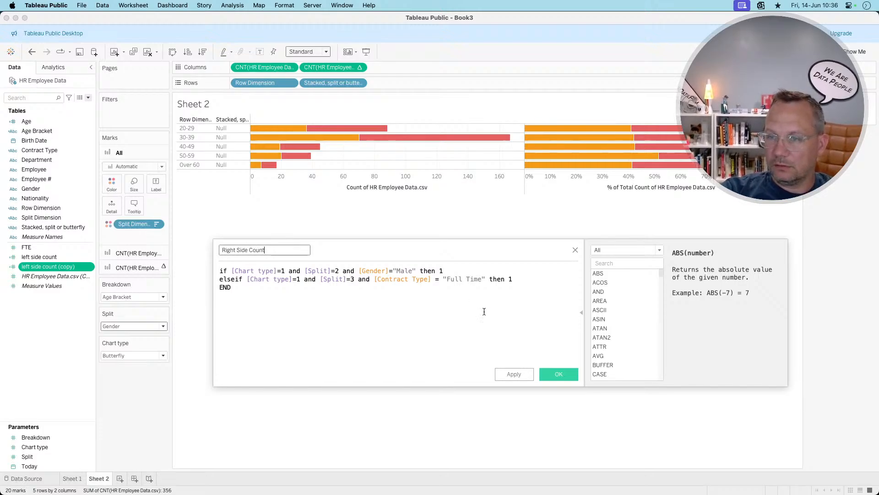
Save the Right Side Count calculation and filter Measure Names to only Right Side Count and left side count
{"action": "left_click", "coordinate": [559, 375]}
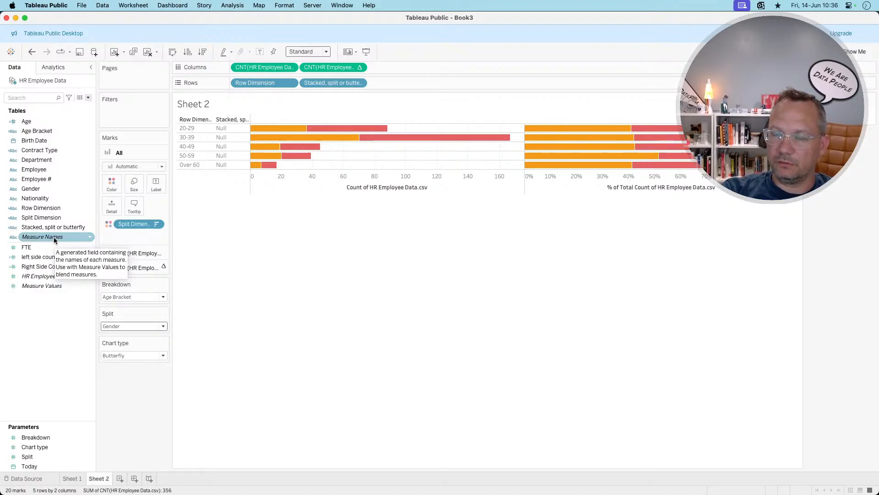
{"action": "left_click_drag", "start_coordinate": [53, 237], "coordinate": [136, 117]}
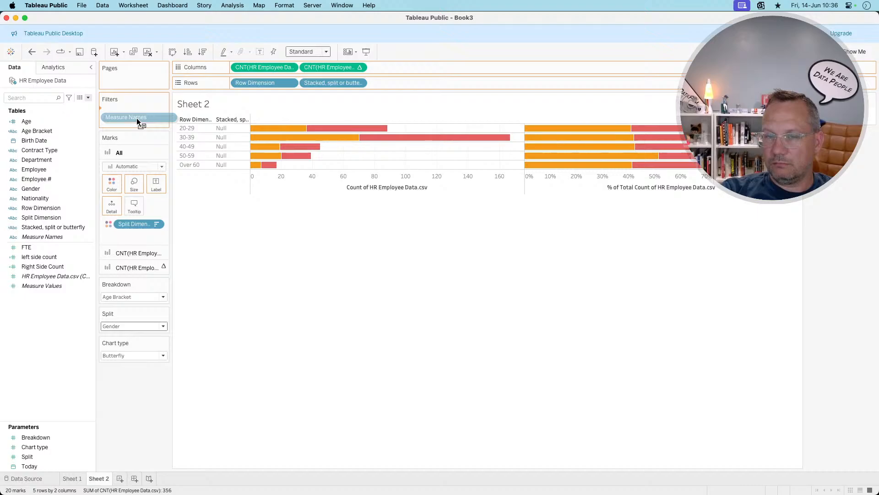
{"action": "left_click_drag", "start_coordinate": [137, 117], "coordinate": [136, 117]}
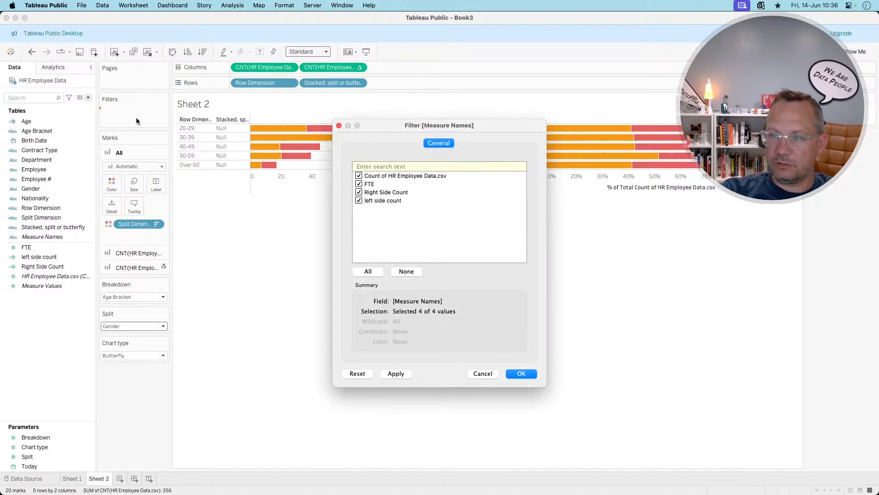
{"action": "left_click", "coordinate": [359, 191]}
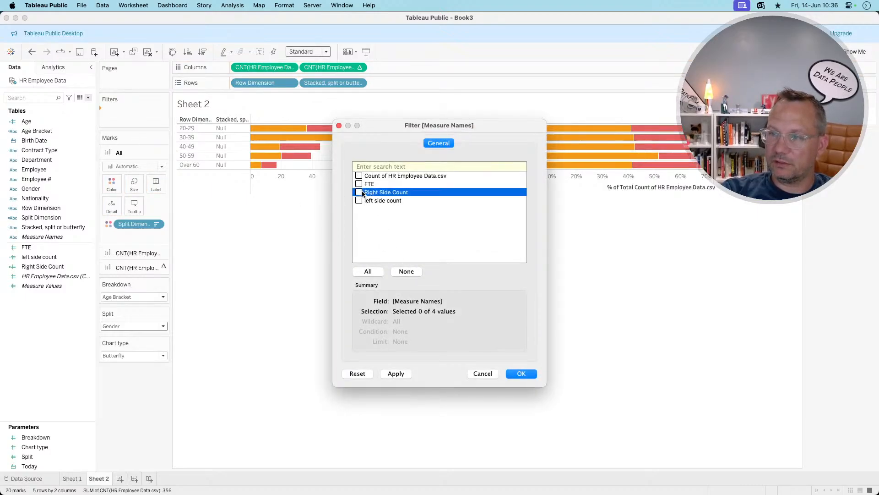
{"action": "left_click", "coordinate": [359, 201]}
{"action": "left_click", "coordinate": [519, 373]}
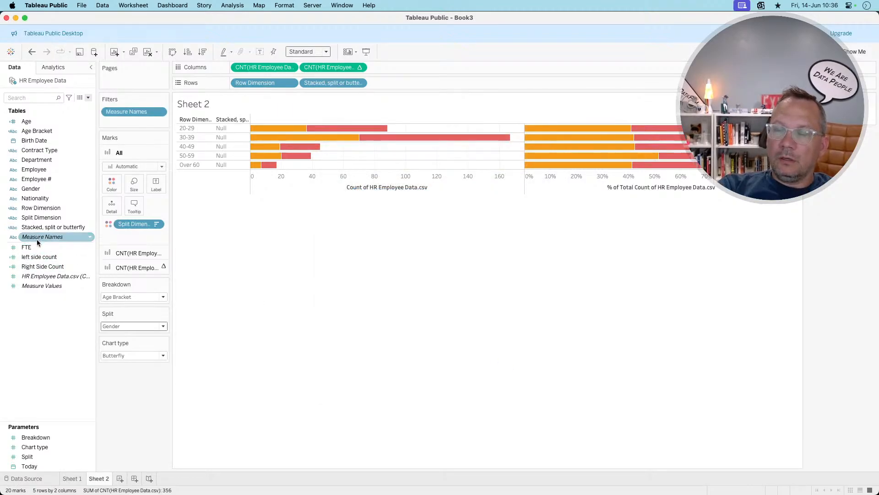
Add Measure Names to the detail of all marks and place Measure Values at the end of Columns
{"action": "left_click", "coordinate": [38, 237]}
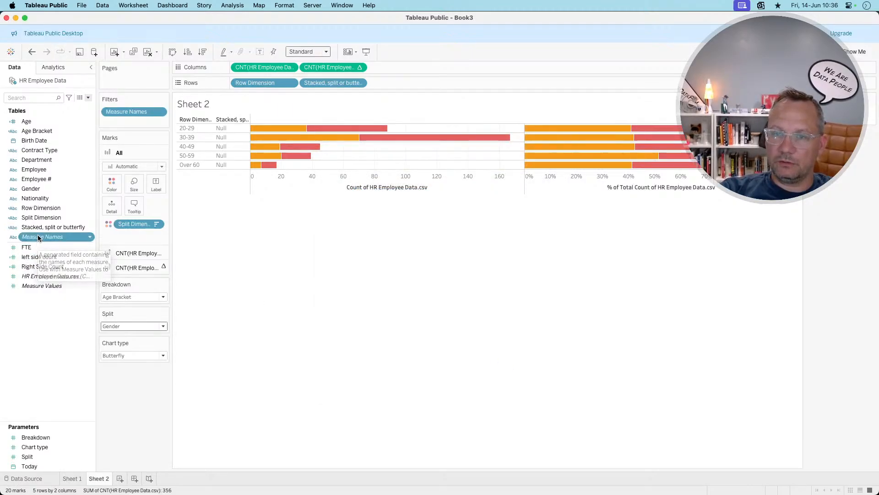
{"action": "left_click_drag", "start_coordinate": [38, 236], "coordinate": [111, 205]}
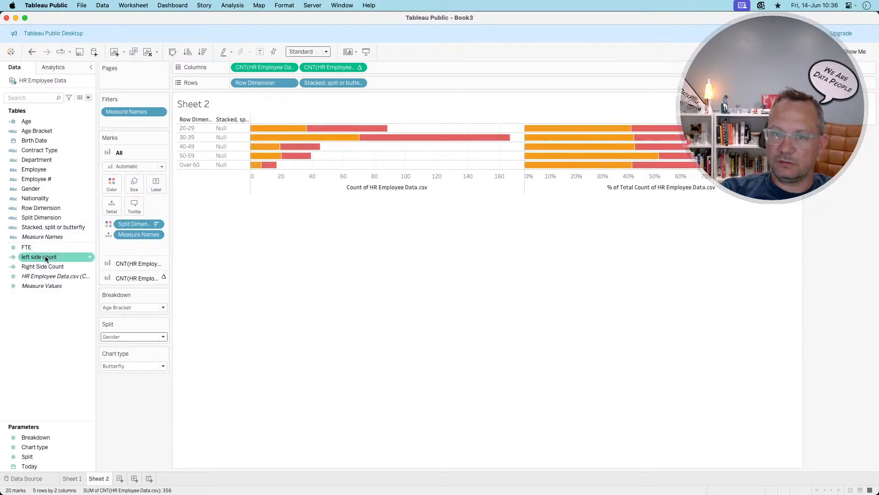
{"action": "left_click_drag", "start_coordinate": [41, 285], "coordinate": [414, 68]}
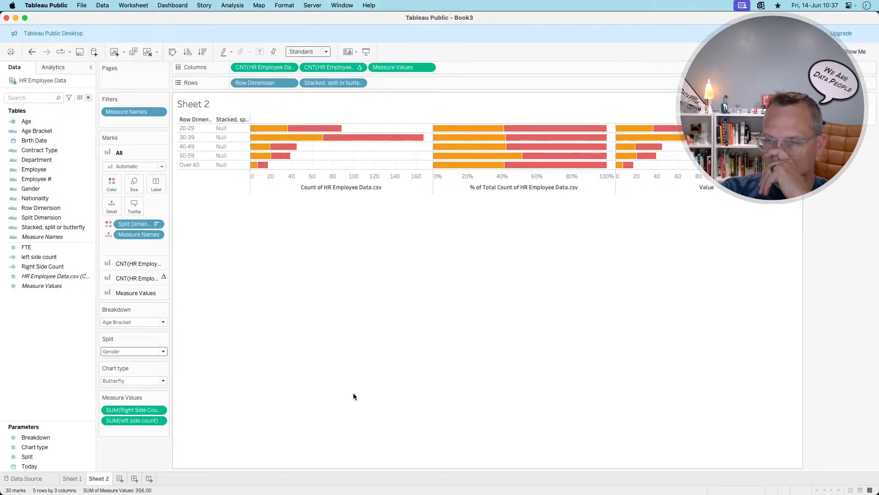
Switch the Split parameter to Contract Type and back to Gender to compare how the bars respond
{"action": "left_click", "coordinate": [139, 351]}
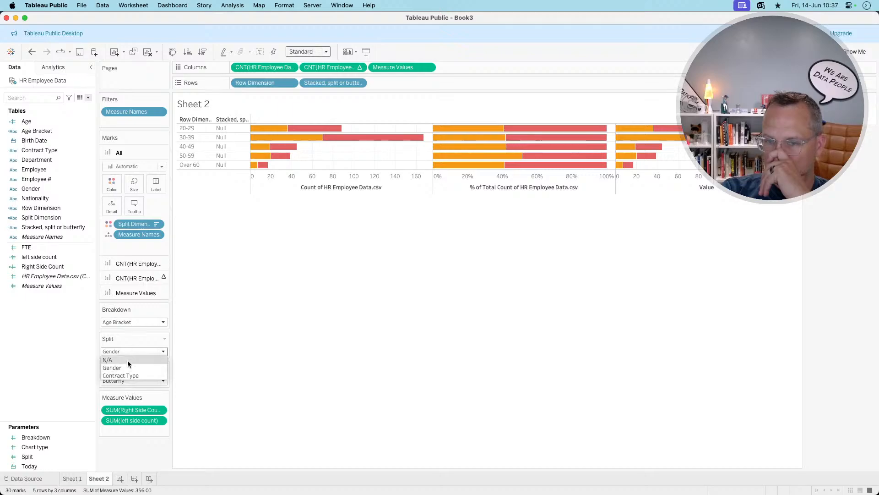
{"action": "left_click", "coordinate": [124, 373]}
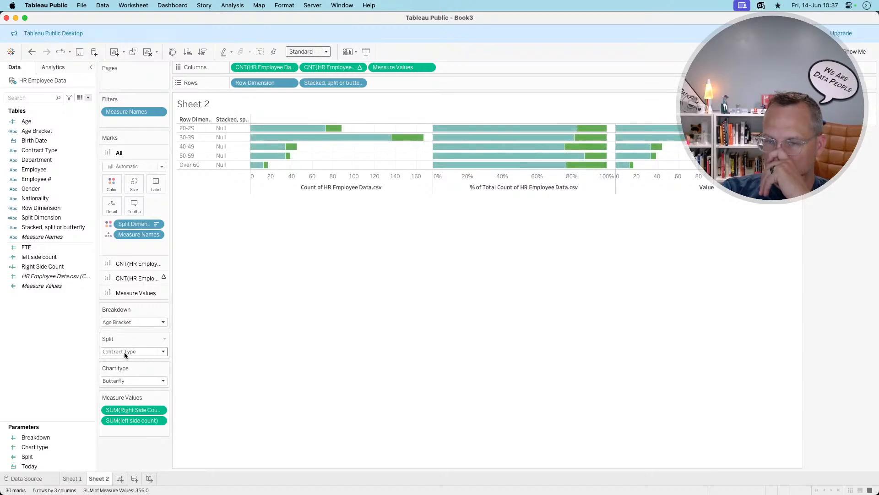
{"action": "left_click", "coordinate": [124, 352]}
{"action": "left_click", "coordinate": [122, 367]}
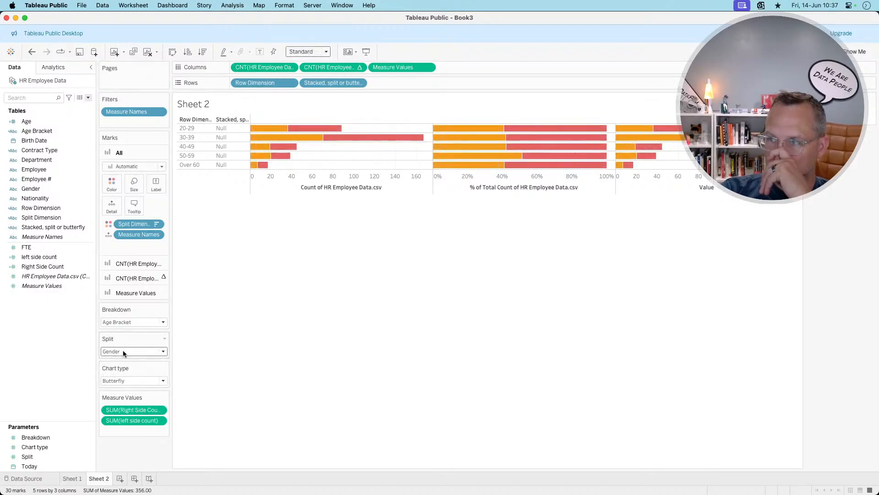
{"action": "left_click", "coordinate": [124, 380]}
{"action": "left_click", "coordinate": [125, 380]}
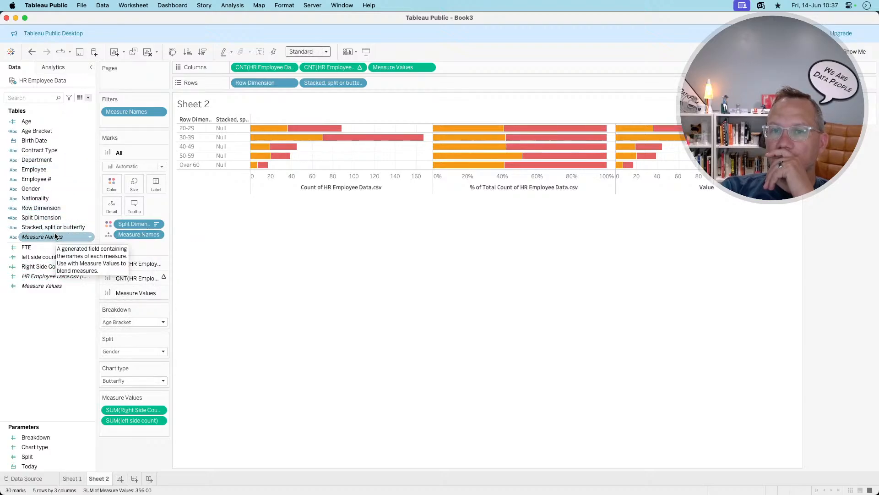
Replace the plain employee count at the start of Columns with left side count
{"action": "left_click_drag", "start_coordinate": [42, 236], "coordinate": [41, 310]}
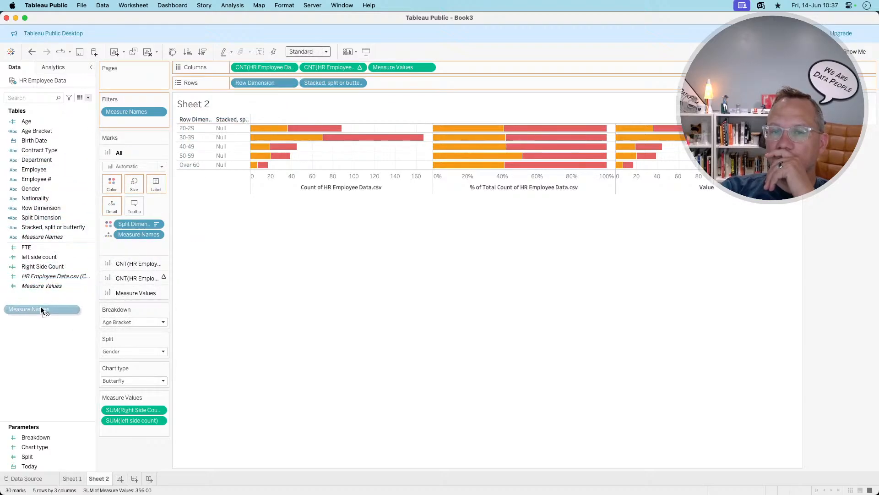
{"action": "left_click_drag", "start_coordinate": [257, 71], "coordinate": [49, 316]}
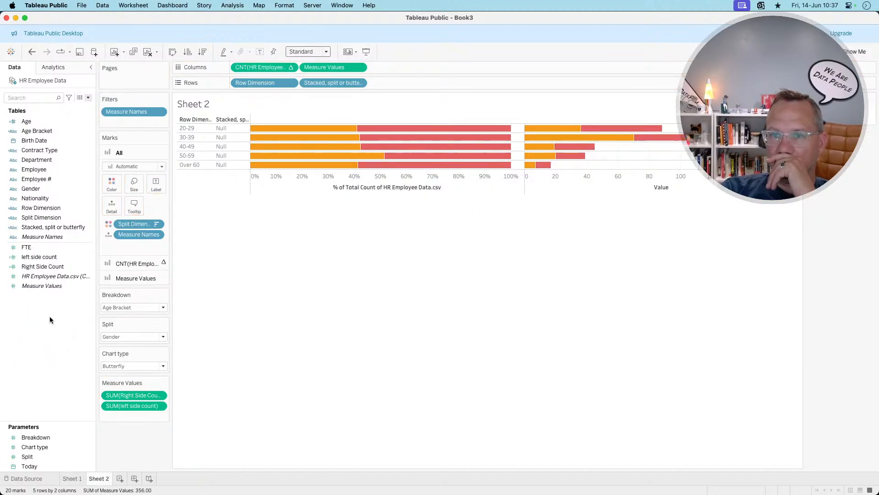
{"action": "left_click_drag", "start_coordinate": [53, 264], "coordinate": [234, 69]}
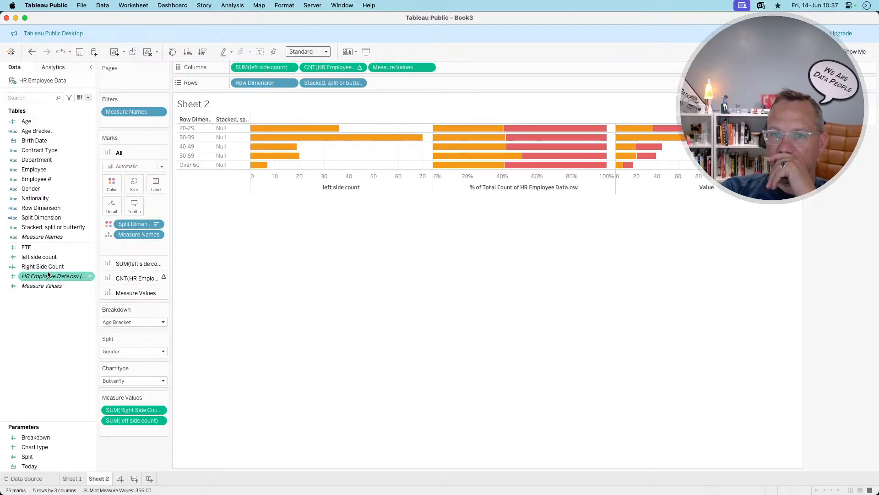
Reverse the left side count axis and place Right Side Count directly after left side count in Columns
{"action": "right_click", "coordinate": [326, 174]}
{"action": "left_click", "coordinate": [337, 178]}
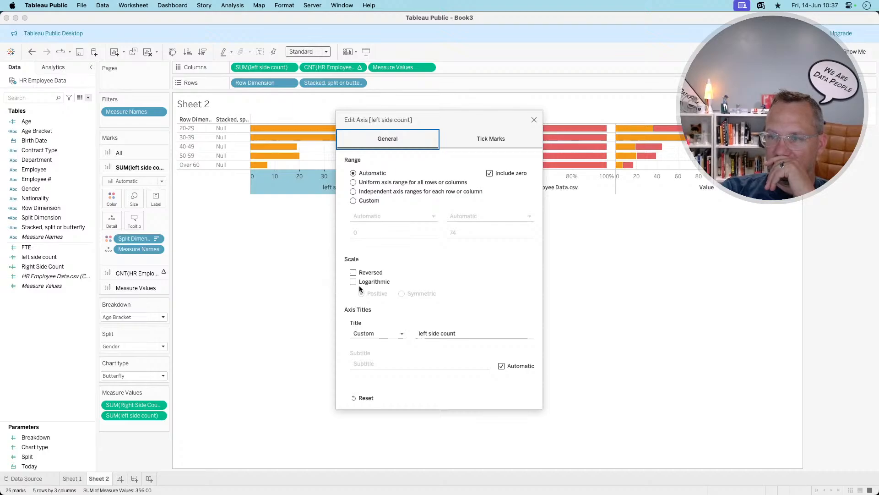
{"action": "left_click", "coordinate": [353, 272]}
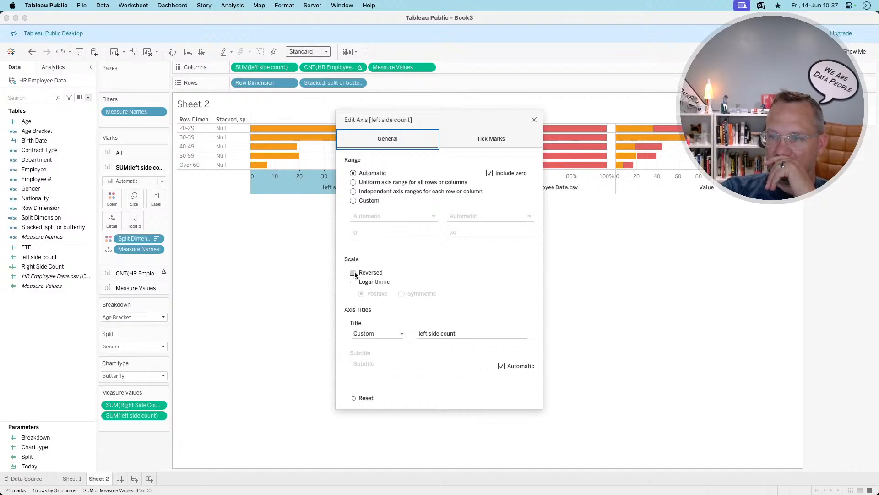
{"action": "left_click", "coordinate": [534, 120]}
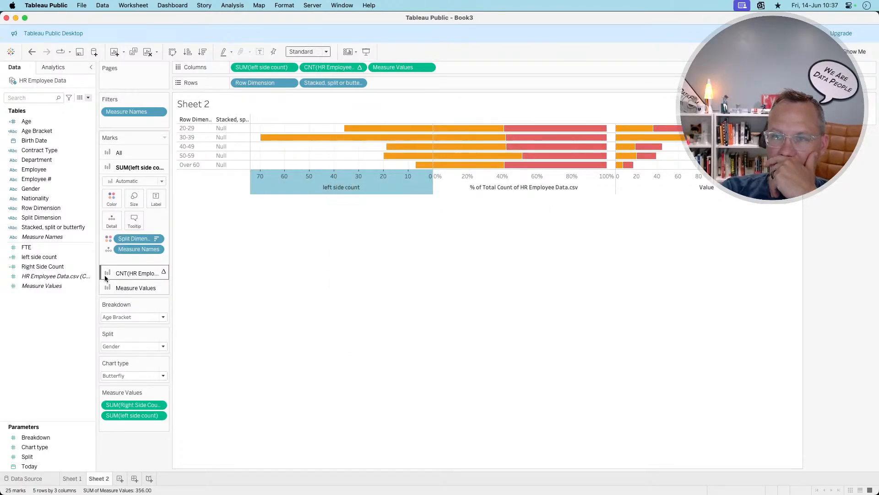
{"action": "left_click_drag", "start_coordinate": [52, 267], "coordinate": [290, 67]}
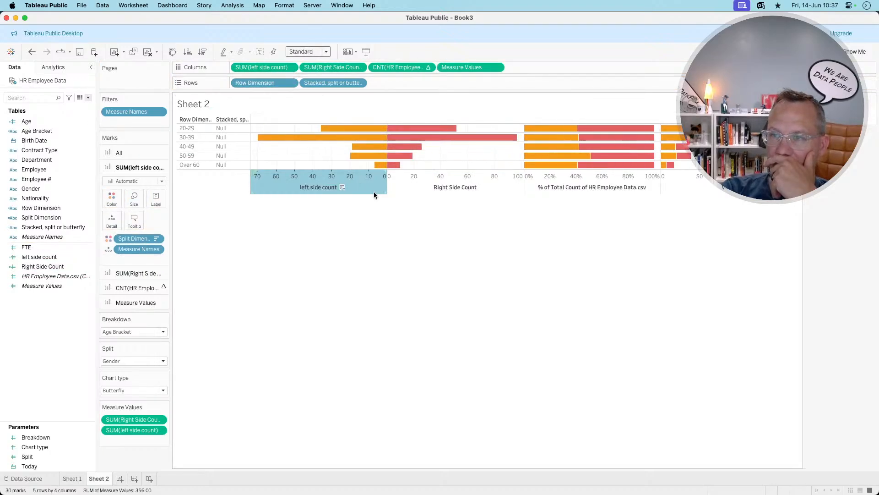
{"action": "left_click", "coordinate": [415, 226]}
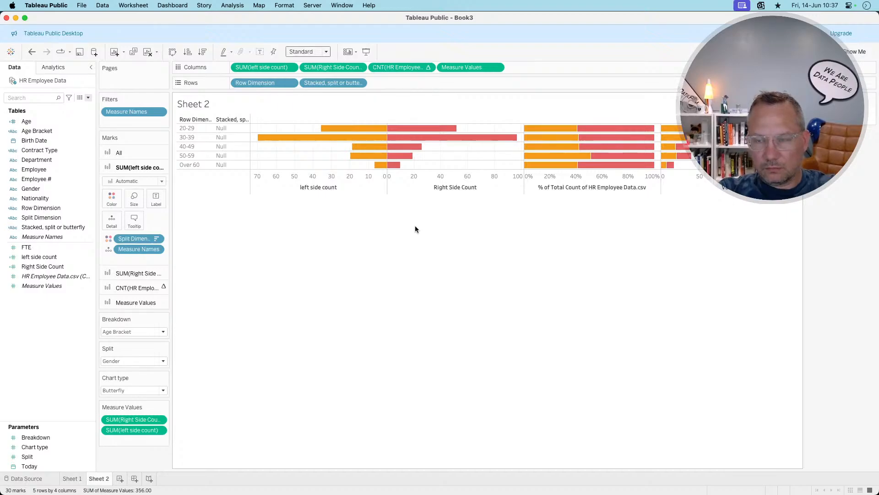
Switch to the browser to examine the reference dashboard's butterfly chart and control order, and return to Tableau
{"action": "key", "text": "super+Tab"}
{"action": "key", "text": "super+Tab"}
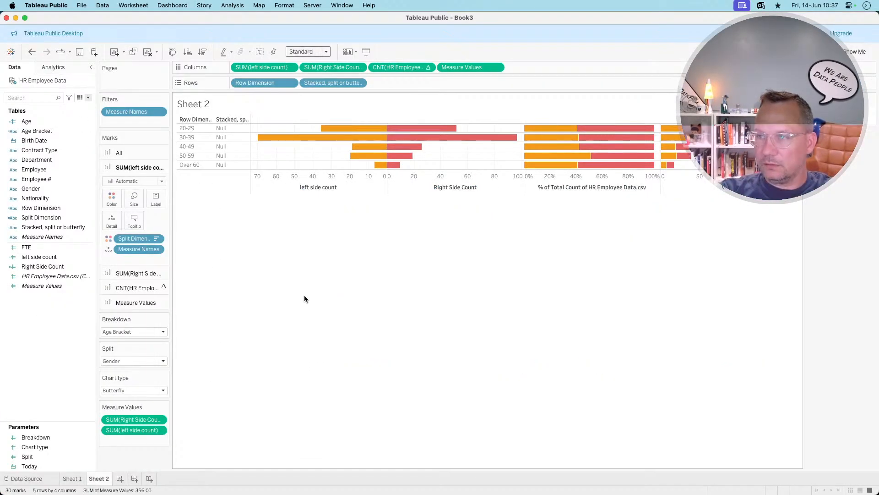
{"action": "key", "text": "super+Tab"}
{"action": "key", "text": "super+Tab"}
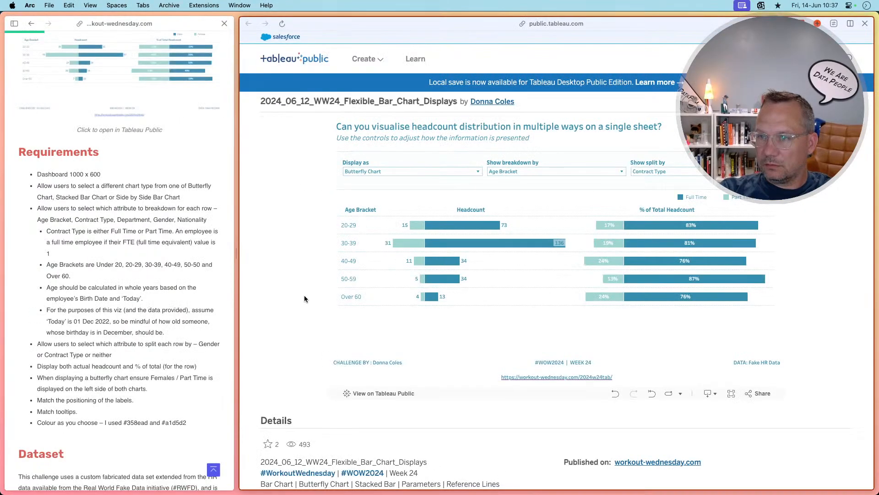
{"action": "key", "text": "super+Tab"}
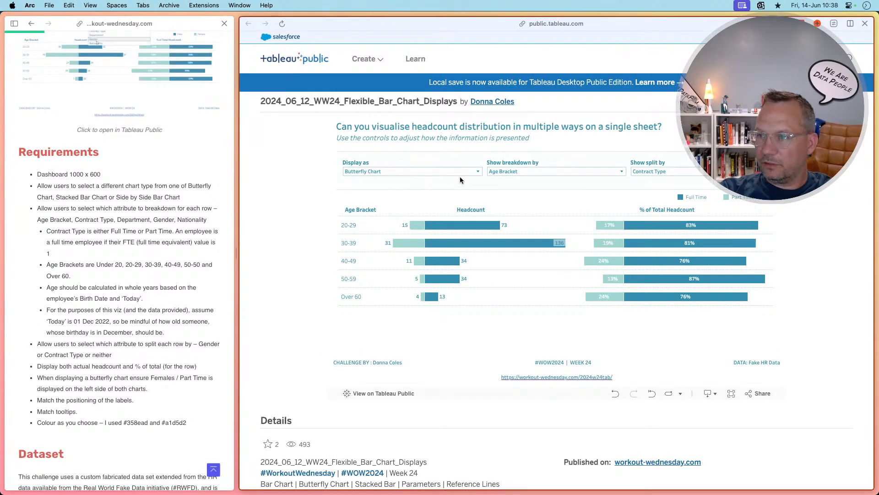
{"action": "key", "text": "super+Tab"}
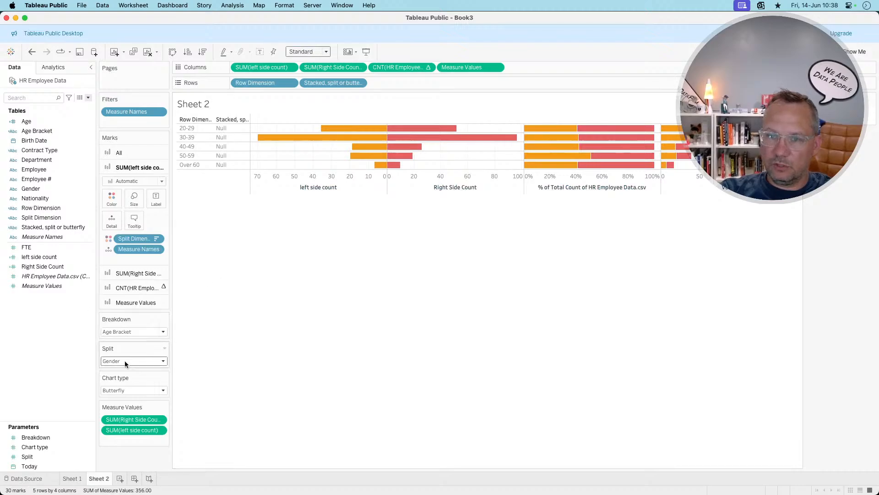
Move the Chart type control above Breakdown and set the Split parameter to Contract Type, as in the reference dashboard
{"action": "left_click_drag", "start_coordinate": [126, 385], "coordinate": [130, 311]}
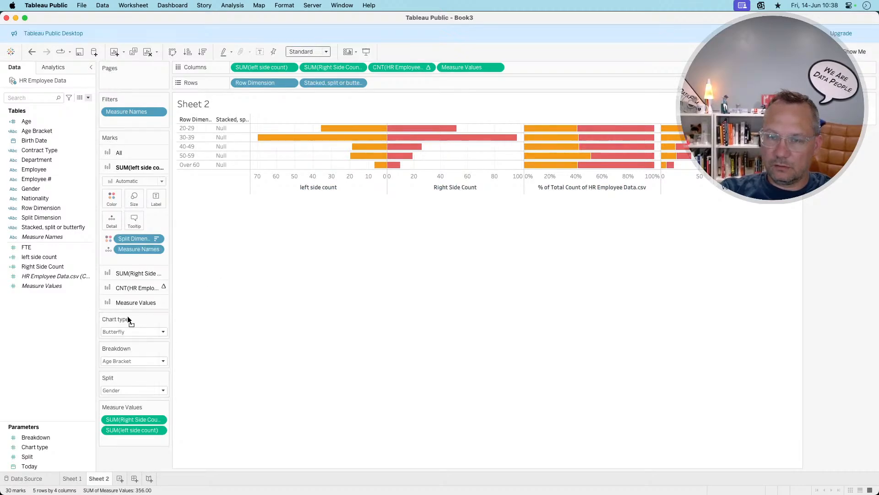
{"action": "key", "text": "super+Tab"}
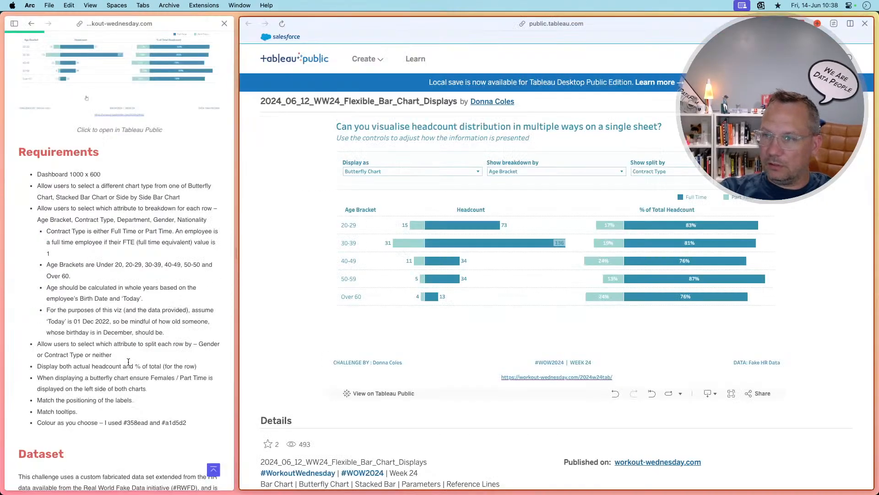
{"action": "key", "text": "super+Tab"}
{"action": "left_click", "coordinate": [123, 389]}
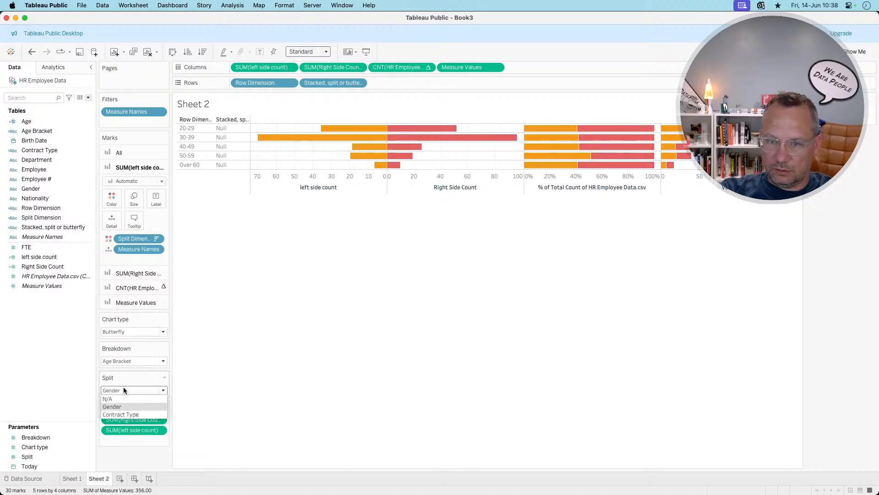
{"action": "left_click", "coordinate": [122, 414]}
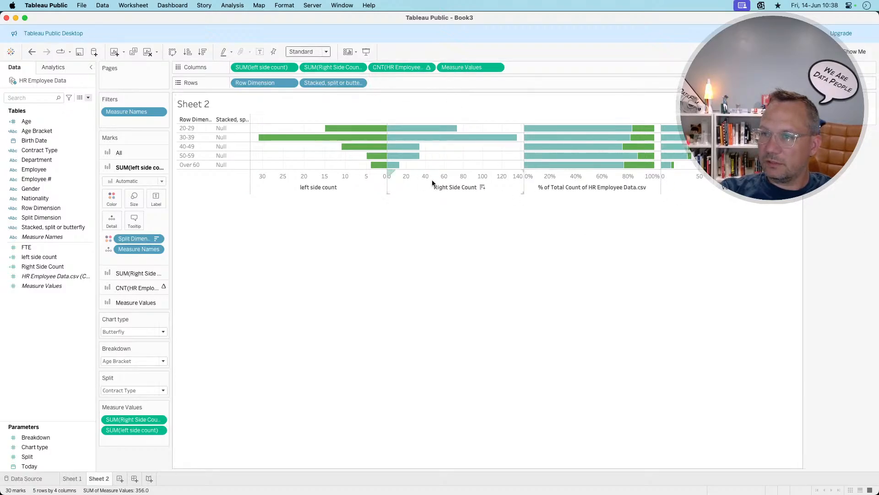
Combine Right Side Count with left side count on a dual axis and set the mark type of all marks to Bar
{"action": "left_click_drag", "start_coordinate": [390, 174], "coordinate": [342, 136]}
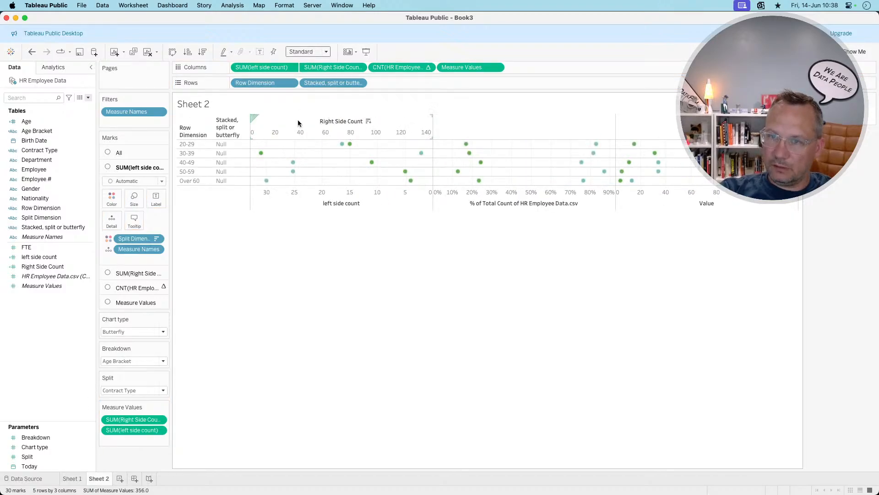
{"action": "left_click", "coordinate": [118, 153]}
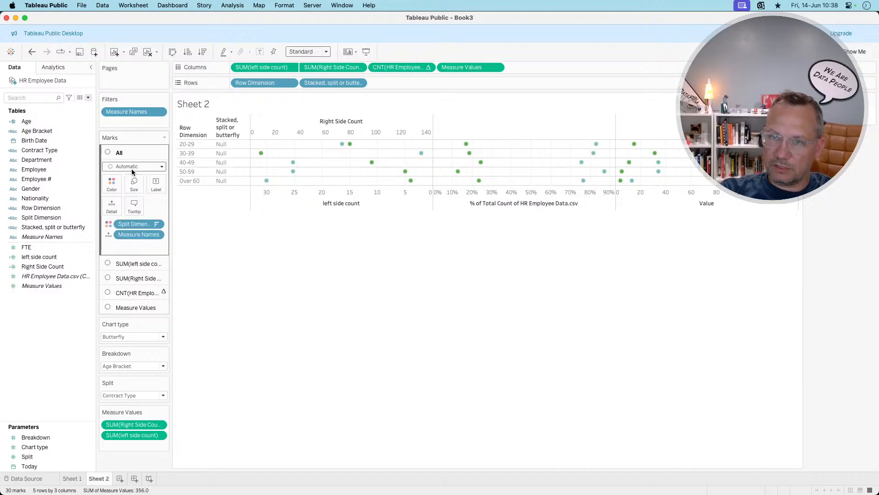
{"action": "left_click", "coordinate": [138, 166]}
{"action": "left_click", "coordinate": [131, 185]}
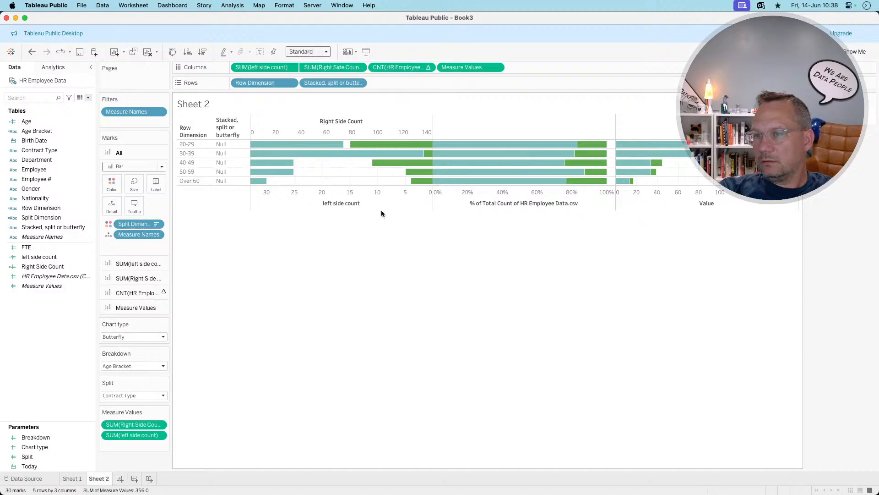
Try synchronizing the left side count axis with the Right Side Count axis, and undo the change
{"action": "right_click", "coordinate": [372, 193]}
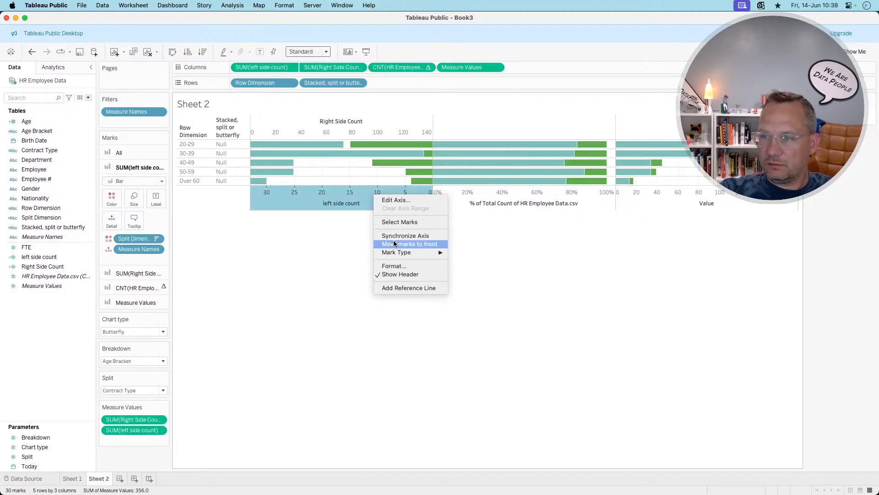
{"action": "left_click", "coordinate": [395, 236]}
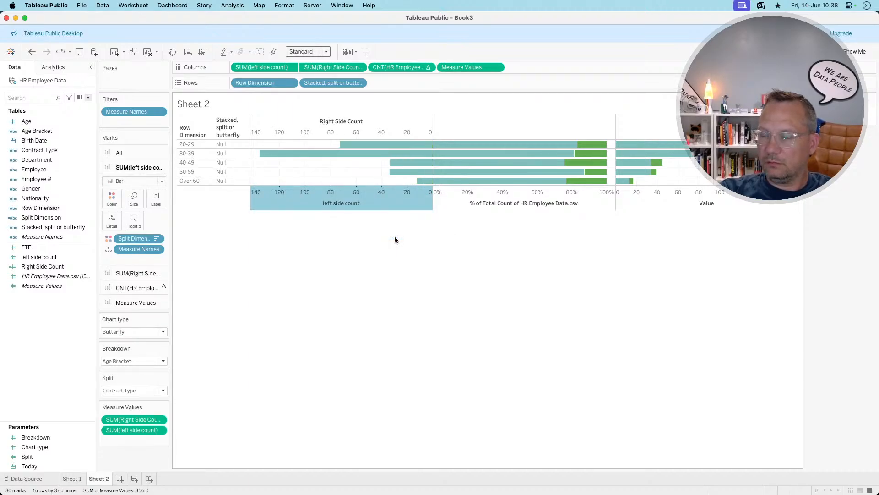
{"action": "key", "text": "super+z"}
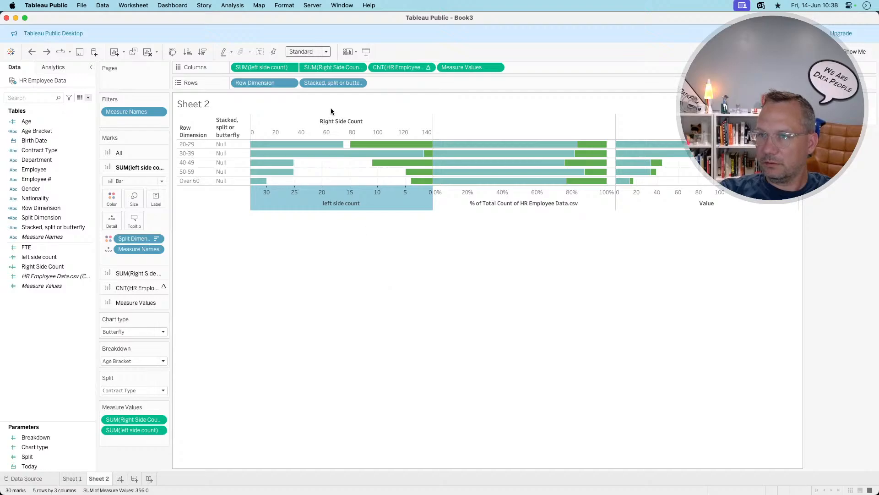
Remove the percent-of-total employee count from Columns
{"action": "left_click_drag", "start_coordinate": [387, 71], "coordinate": [353, 421]}
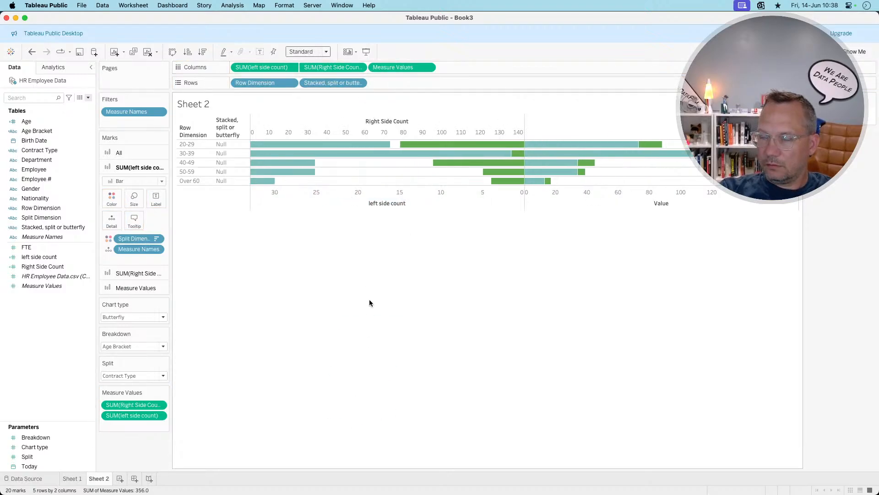
Remove Measure Values from Columns, leaving only the left side count and Right Side Count measures
{"action": "left_click_drag", "start_coordinate": [391, 67], "coordinate": [353, 303]}
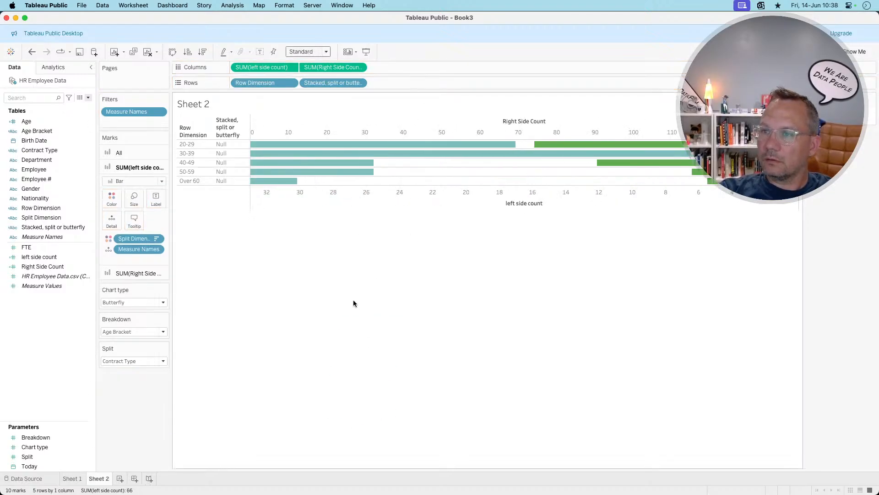
{"action": "key", "text": "super+z"}
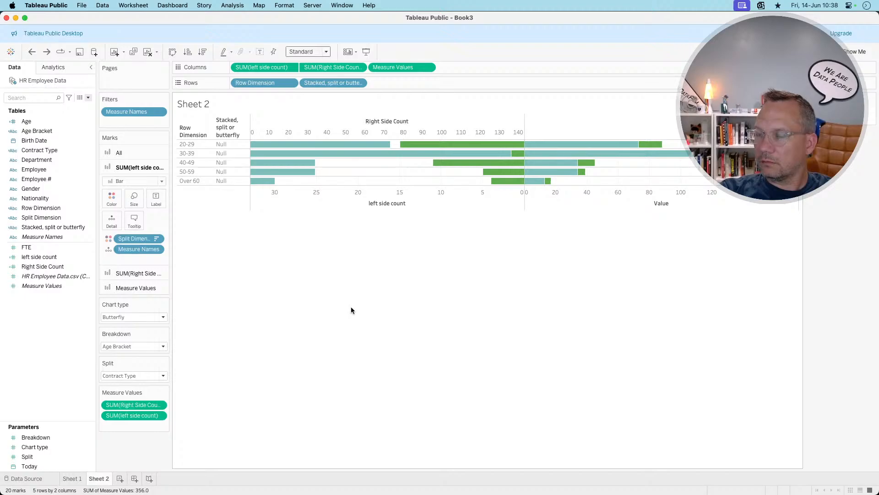
{"action": "key", "text": "super+shift+z"}
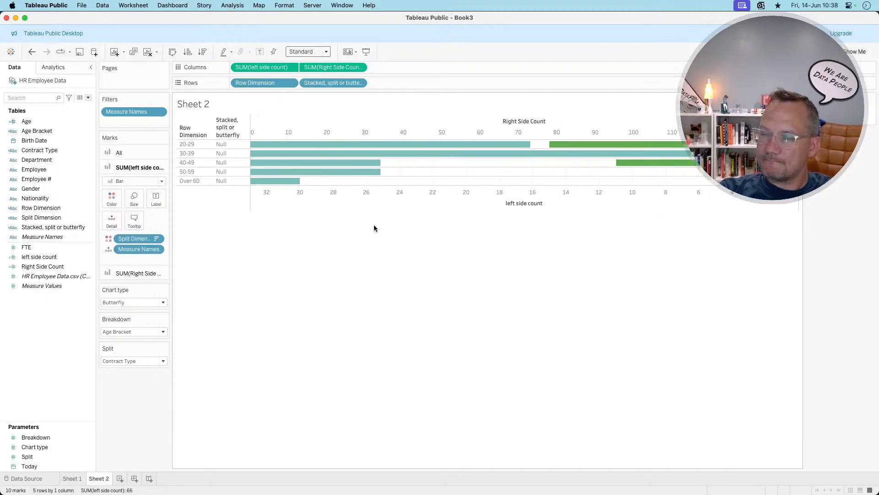
Edit the left side count calculation so both the Female and Part Time conditions return -1
{"action": "left_click", "coordinate": [41, 257]}
{"action": "right_click", "coordinate": [52, 259]}
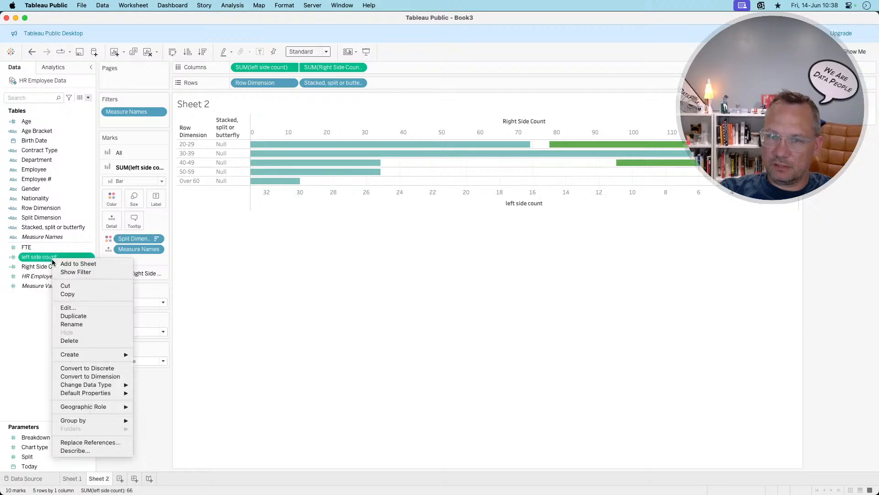
{"action": "left_click", "coordinate": [69, 307]}
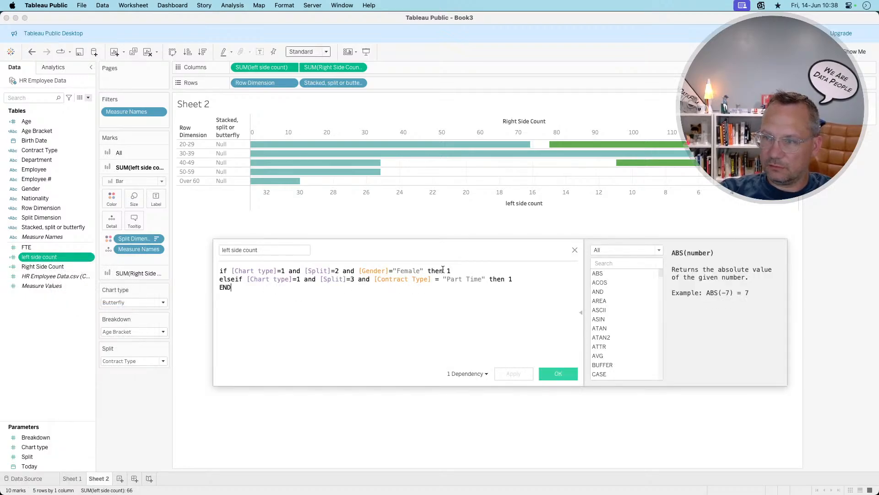
{"action": "type", "text": "-"}
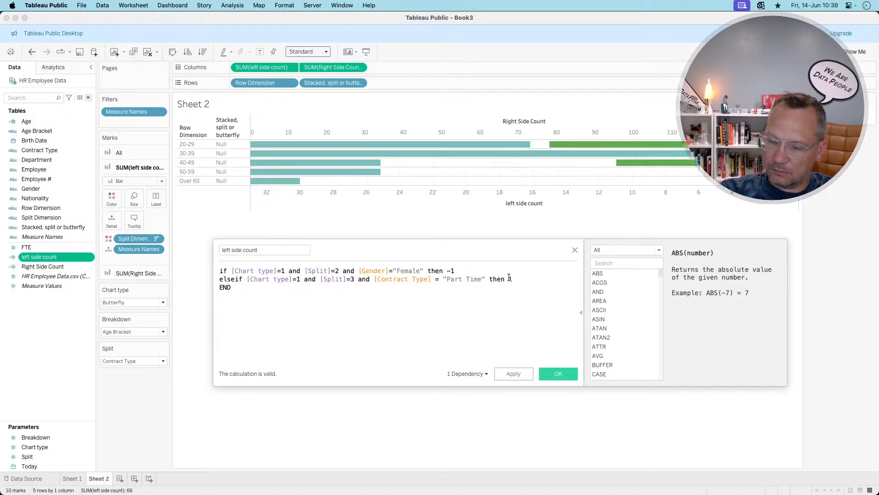
{"action": "left_click", "coordinate": [509, 279]}
{"action": "type", "text": "-"}
{"action": "left_click", "coordinate": [562, 374]}
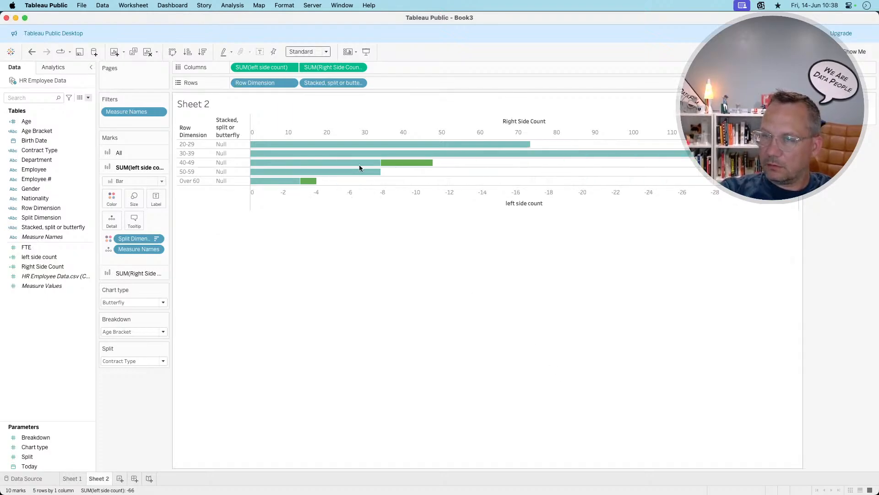
Turn off the reversed scale on the left side count axis
{"action": "right_click", "coordinate": [349, 191]}
{"action": "left_click", "coordinate": [360, 197]}
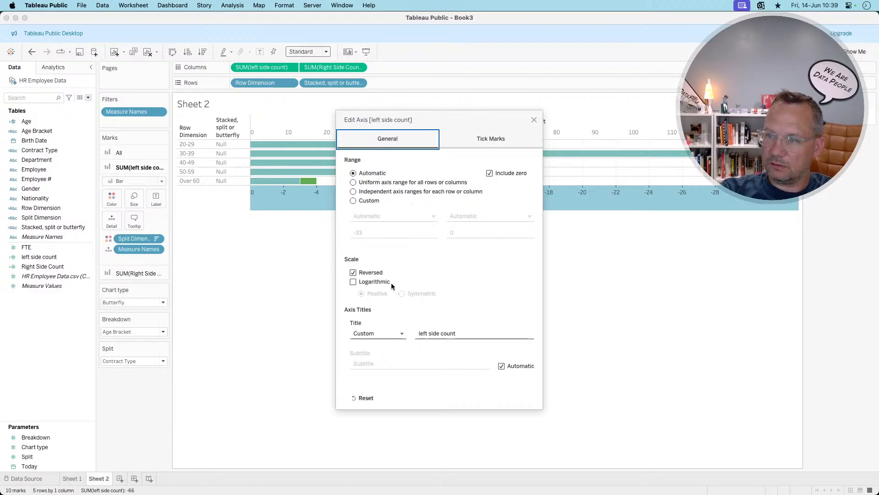
{"action": "left_click", "coordinate": [353, 273]}
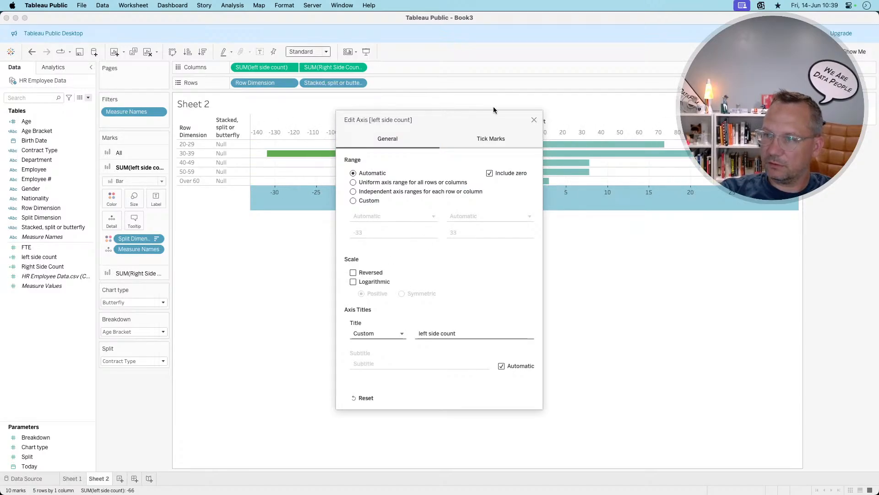
{"action": "left_click", "coordinate": [534, 120]}
{"action": "left_click", "coordinate": [470, 267]}
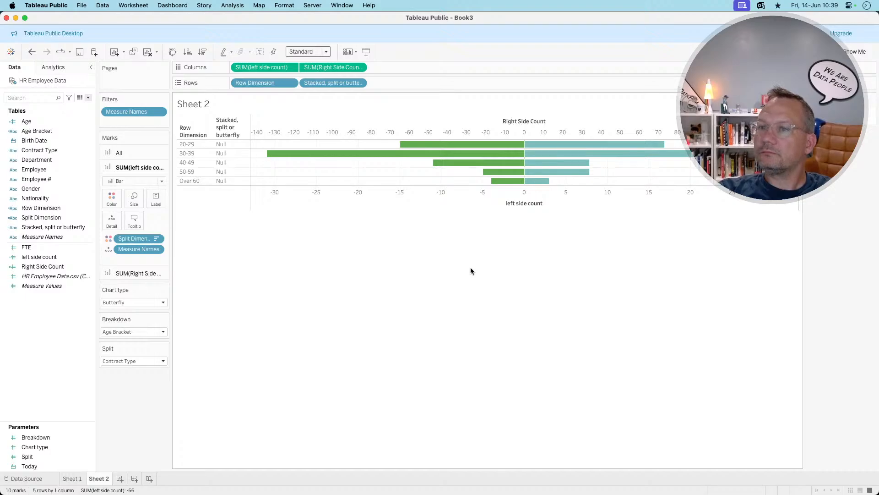
Check the reference butterfly dashboard in the browser, and set Tableau's Chart type parameter to Stacked
{"action": "key", "text": "super+Tab"}
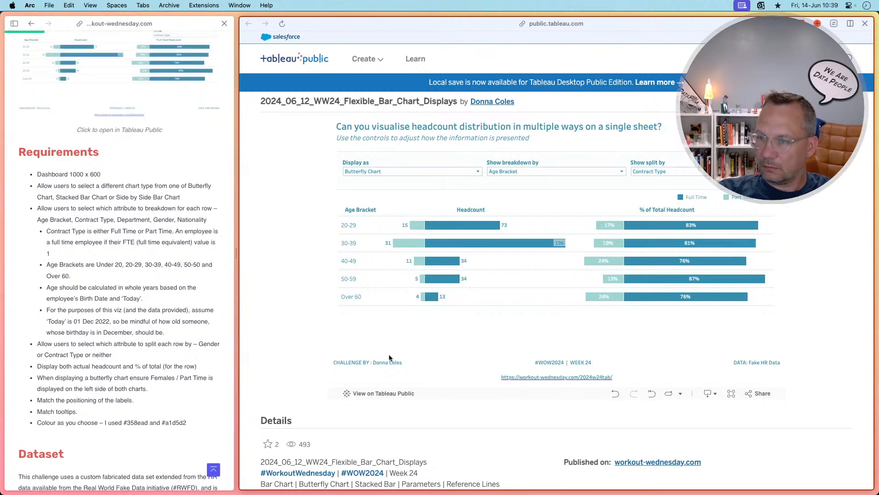
{"action": "key", "text": "super+Tab"}
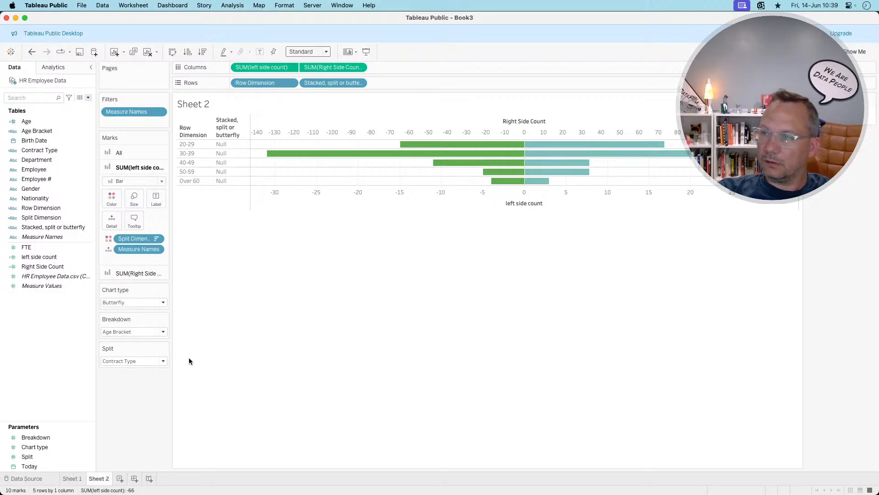
{"action": "left_click", "coordinate": [134, 302]}
{"action": "left_click", "coordinate": [123, 319]}
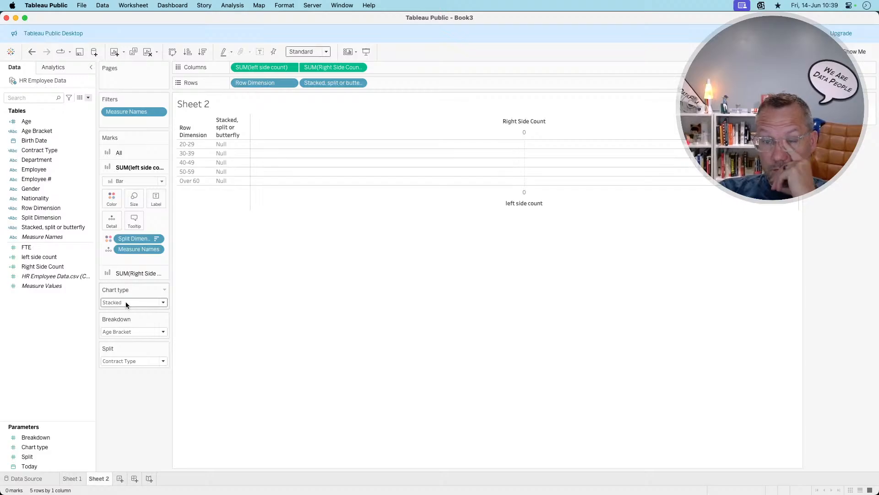
Add an "else 1" line before END in the left side count calculation and save it
{"action": "left_click", "coordinate": [64, 257]}
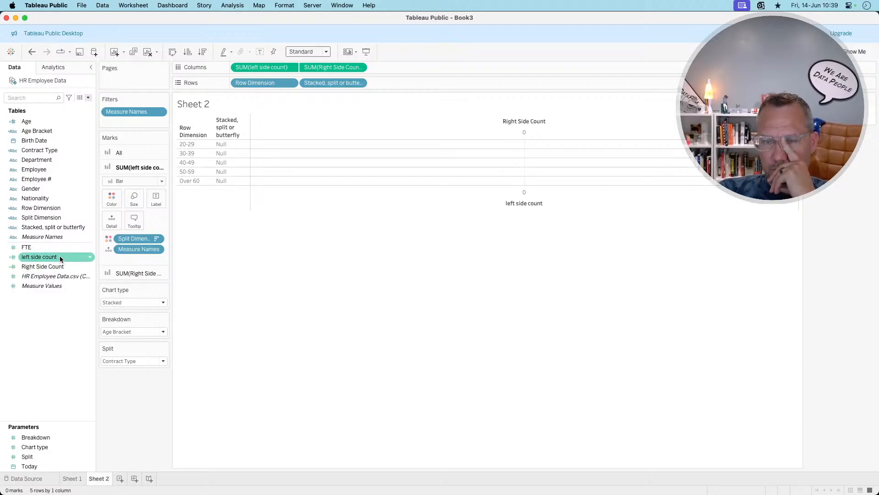
{"action": "right_click", "coordinate": [60, 259]}
{"action": "left_click", "coordinate": [81, 307]}
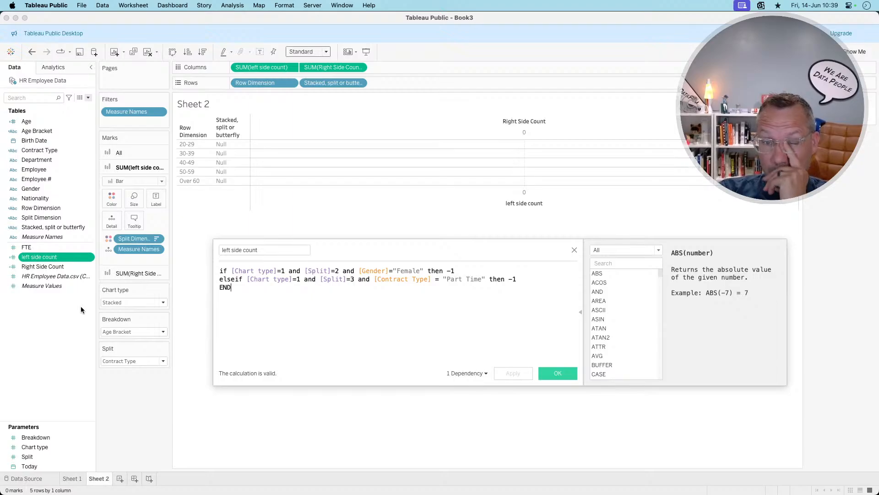
{"action": "left_click", "coordinate": [527, 280]}
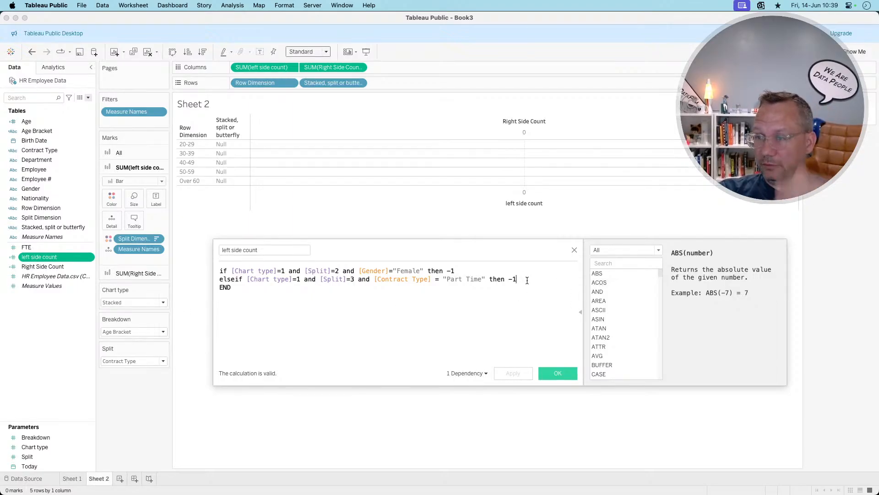
{"action": "key", "text": "Return"}
{"action": "type", "text": "else 1"}
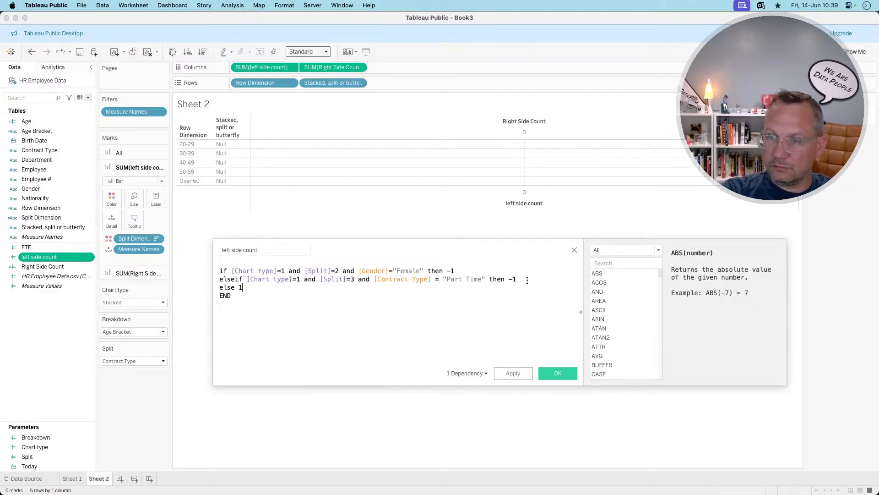
{"action": "left_click", "coordinate": [549, 375]}
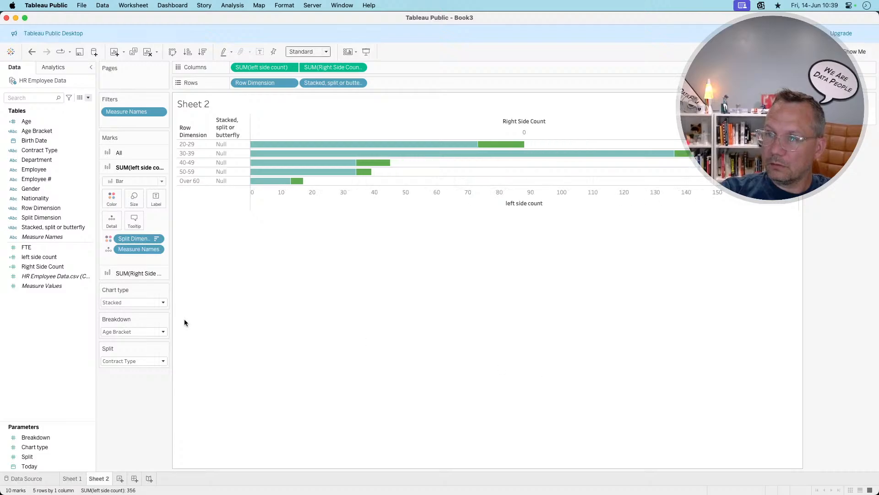
Set the Chart type parameter back to Butterfly
{"action": "right_click", "coordinate": [47, 268]}
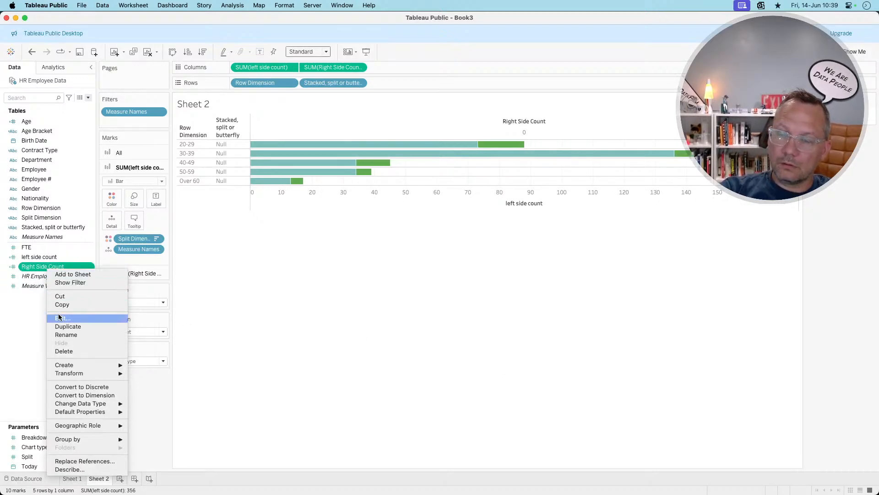
{"action": "left_click", "coordinate": [23, 345]}
{"action": "left_click", "coordinate": [133, 302]}
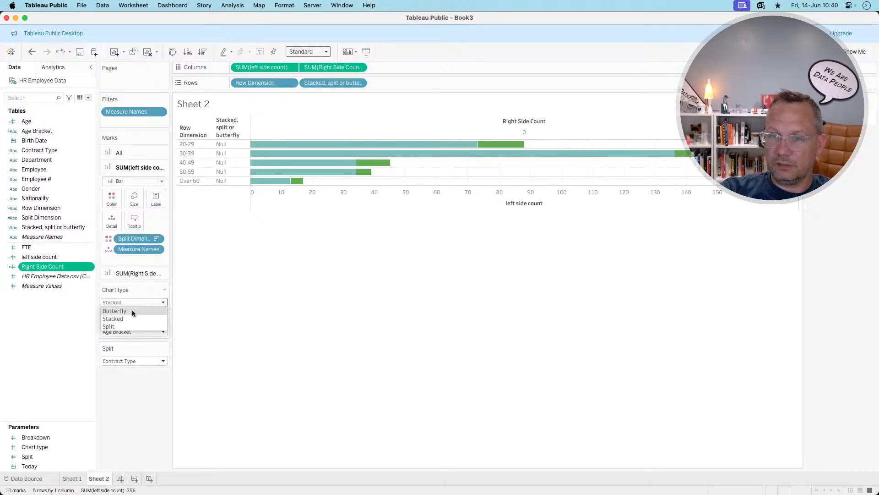
{"action": "left_click", "coordinate": [132, 310]}
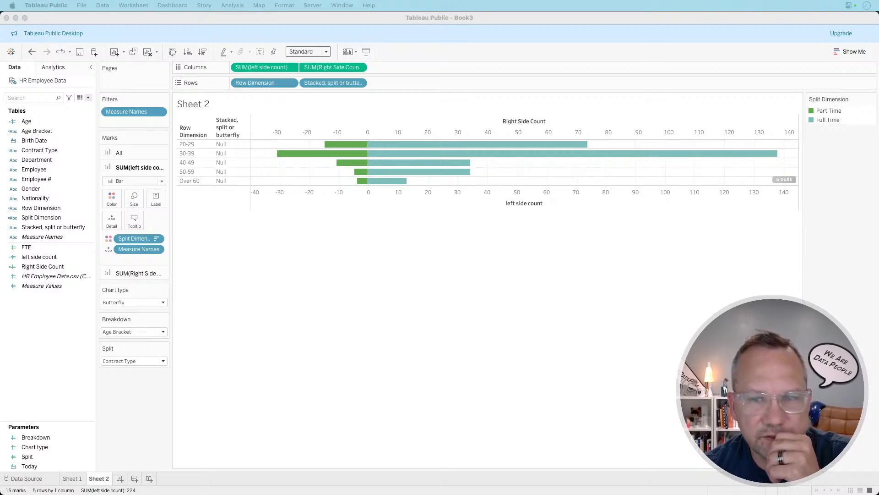
{"action": "left_click", "coordinate": [367, 221]}
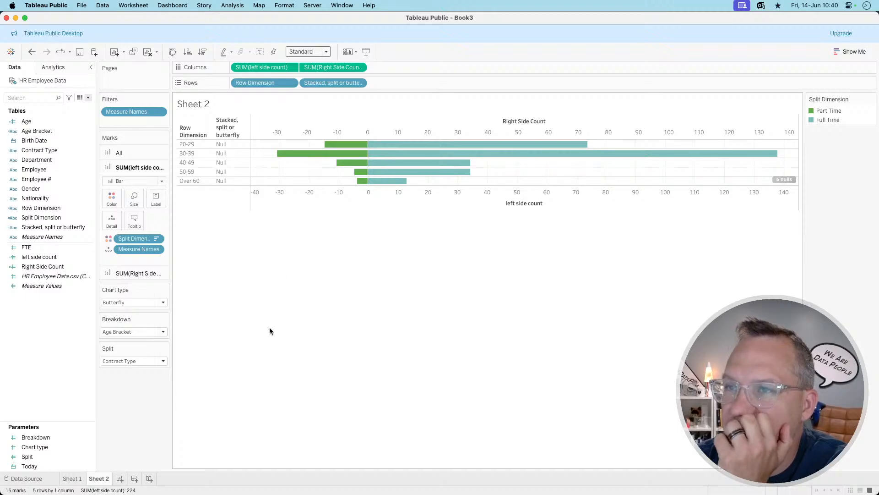
Test the Chart type parameter by switching to Stacked, Split and back to Butterfly
{"action": "left_click", "coordinate": [139, 302]}
{"action": "left_click", "coordinate": [128, 318]}
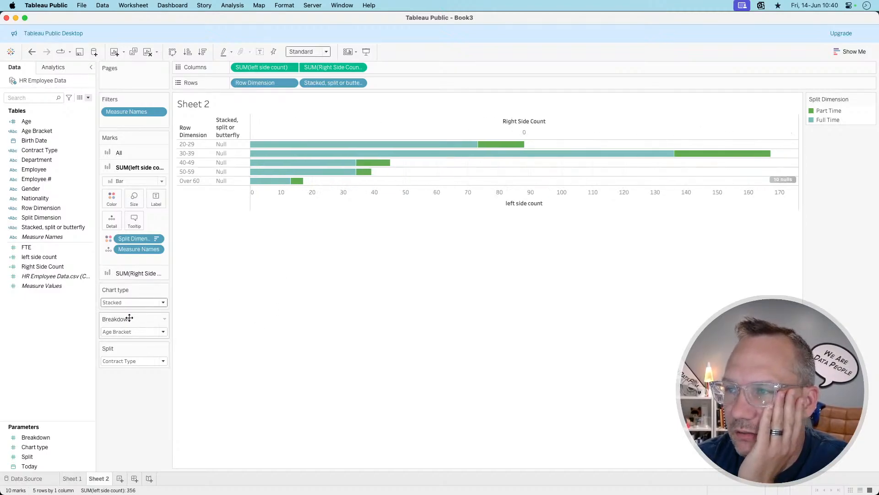
{"action": "left_click", "coordinate": [130, 301]}
{"action": "left_click", "coordinate": [128, 325]}
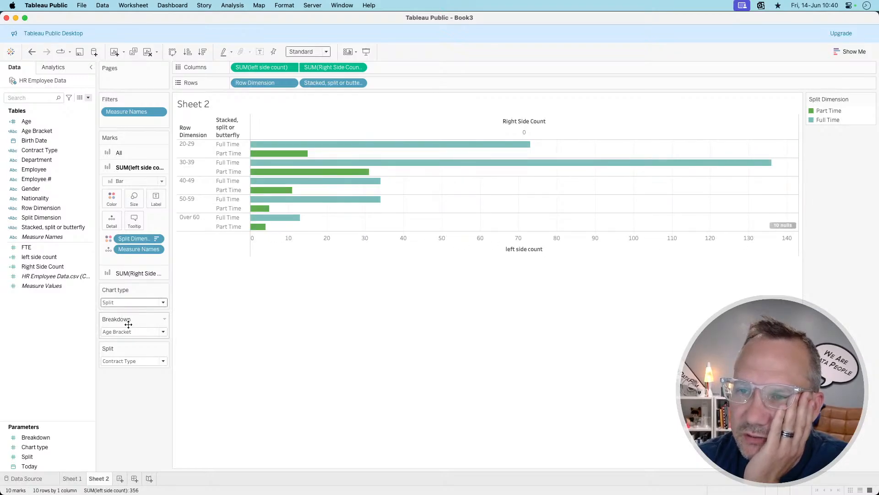
{"action": "left_click", "coordinate": [126, 299]}
{"action": "left_click", "coordinate": [124, 309]}
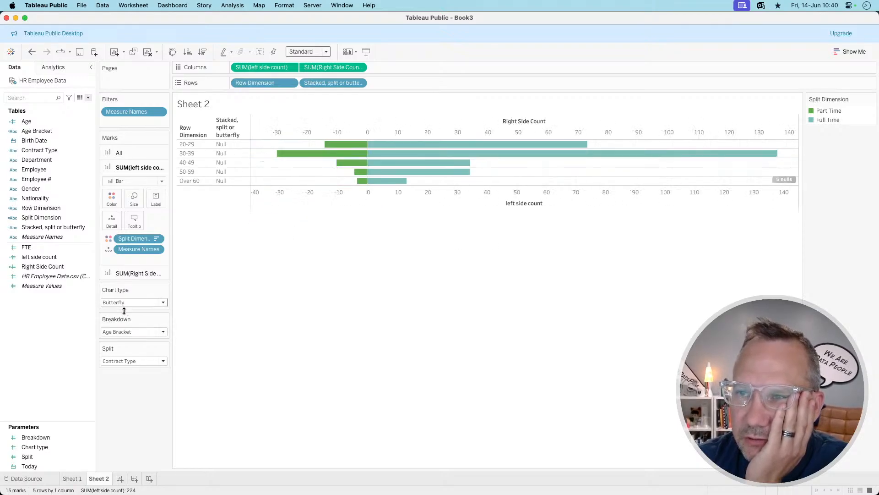
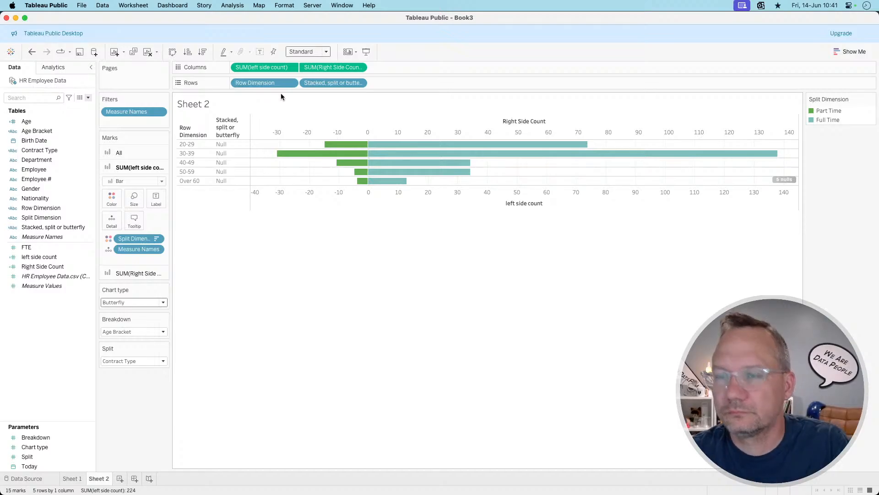
Synchronize the Right Side Count axis with the left side count axis
{"action": "right_click", "coordinate": [314, 127]}
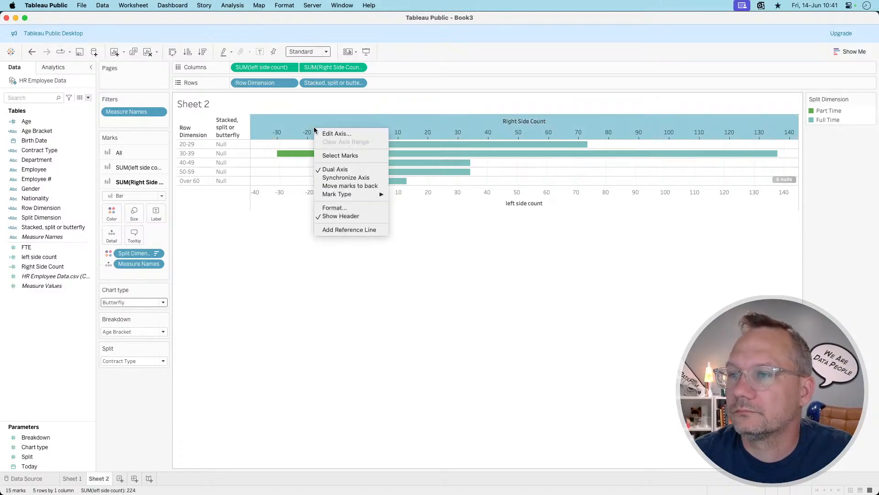
{"action": "left_click", "coordinate": [337, 177]}
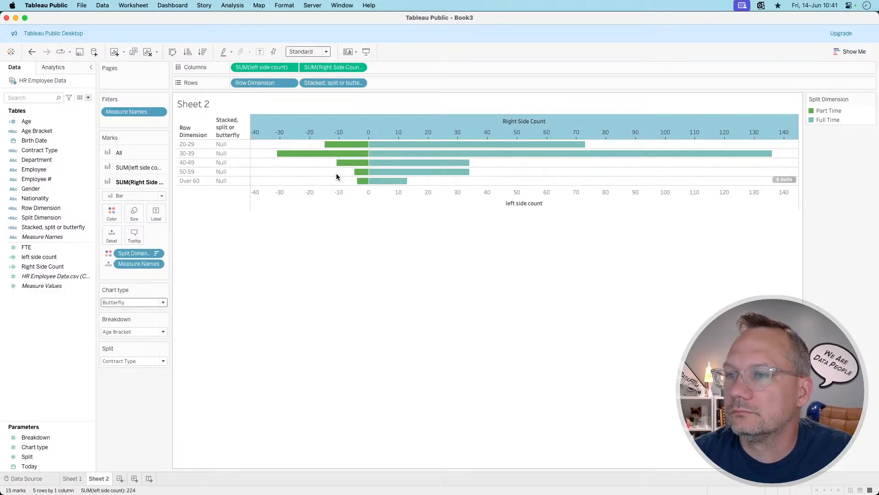
{"action": "left_click", "coordinate": [337, 235]}
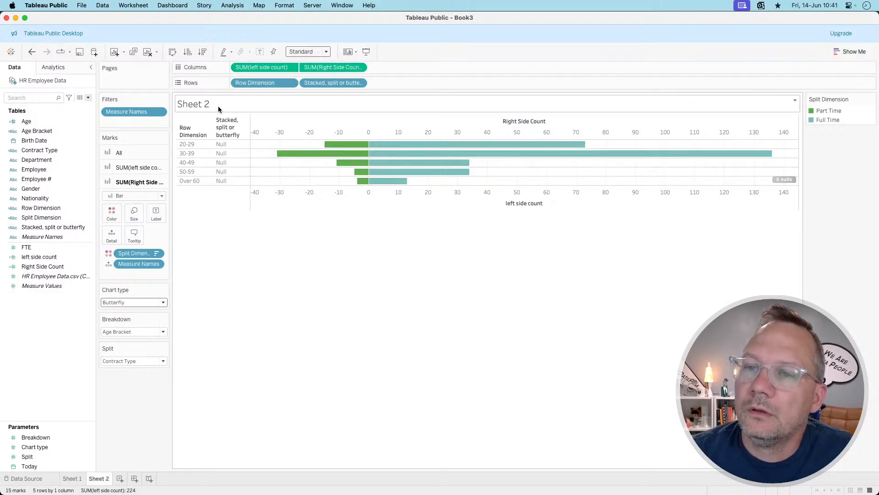
Check the synchronized axes by switching Chart type to Stacked and back to Butterfly
{"action": "left_click", "coordinate": [131, 302]}
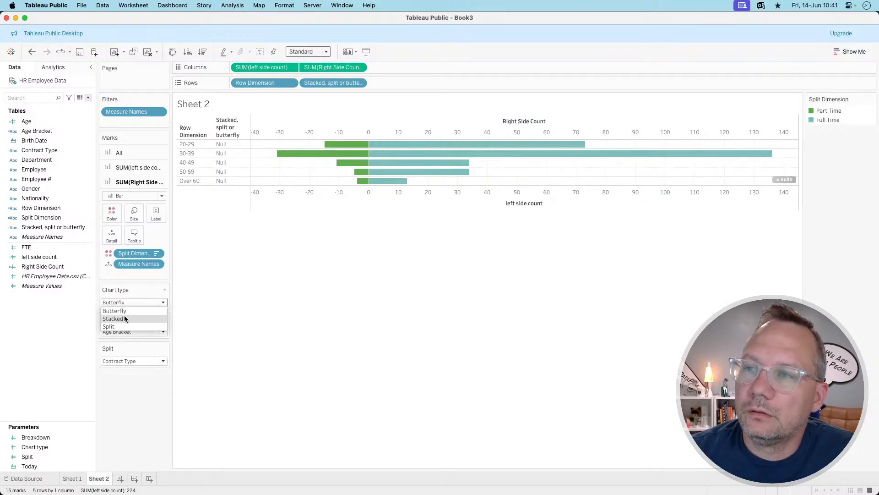
{"action": "left_click", "coordinate": [124, 315]}
{"action": "left_click", "coordinate": [127, 303]}
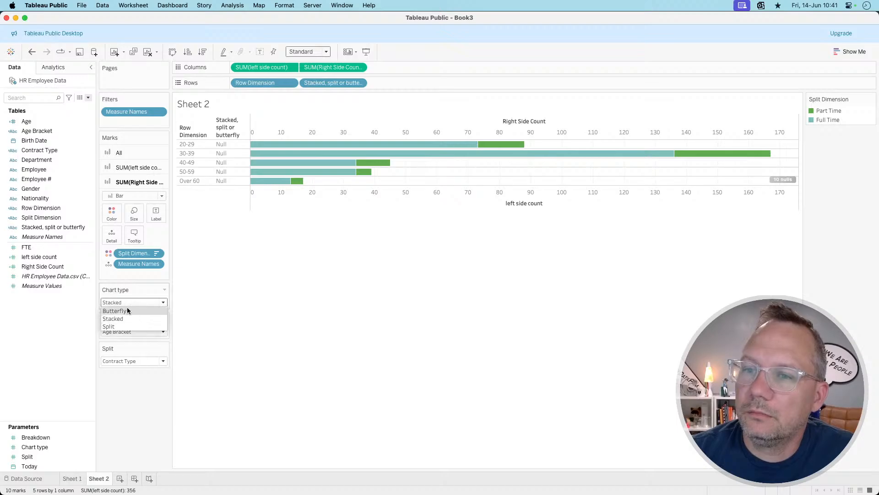
{"action": "left_click", "coordinate": [127, 306]}
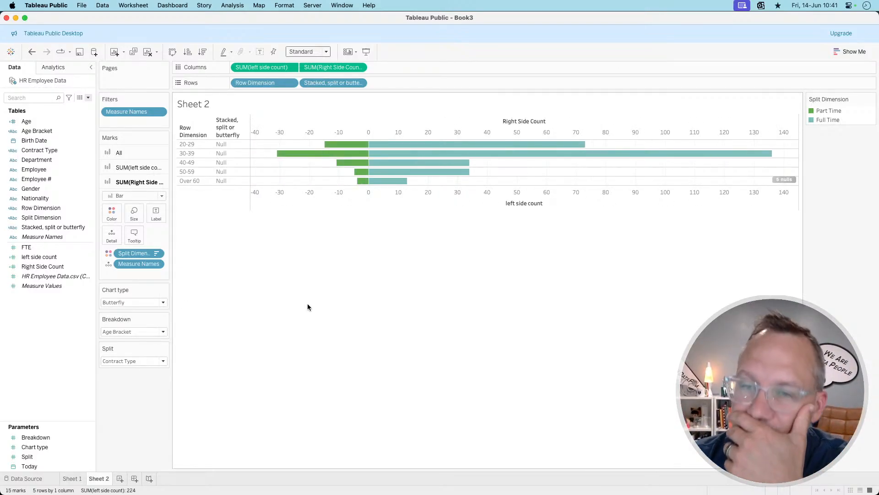
Review the left side count calculation's formula and close it without changes
{"action": "right_click", "coordinate": [45, 257]}
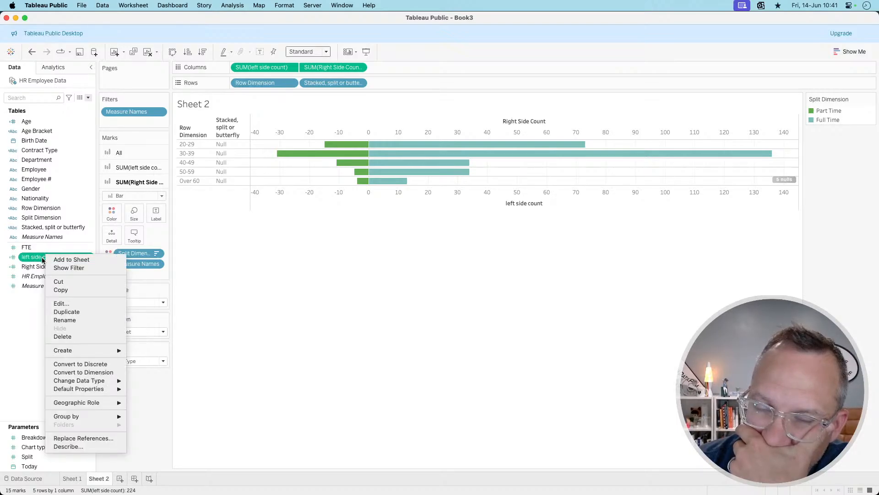
{"action": "left_click", "coordinate": [60, 306]}
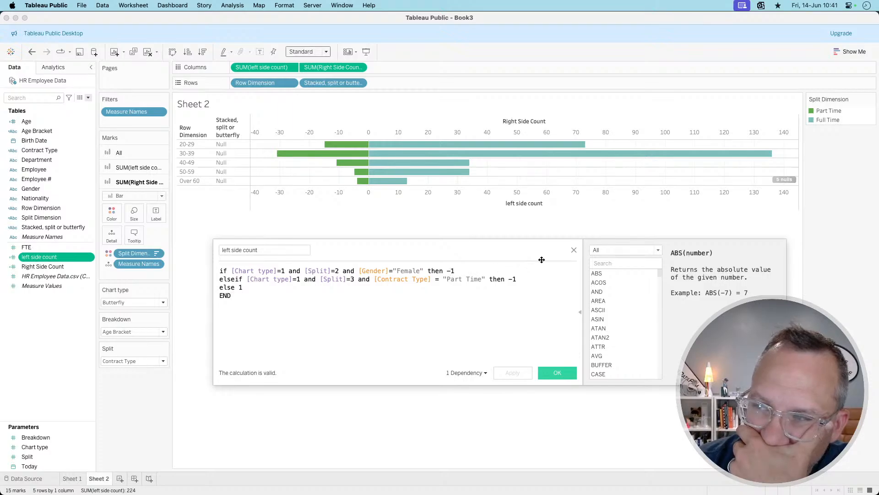
{"action": "left_click", "coordinate": [573, 251]}
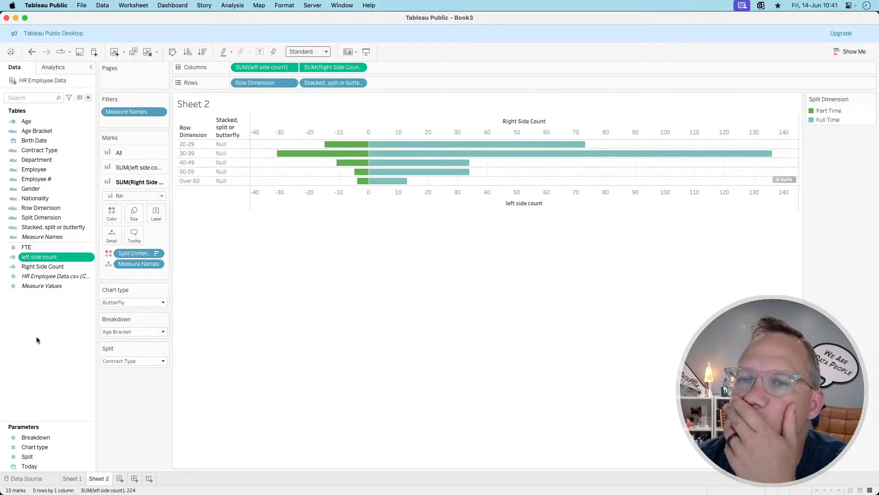
Try the HR Employee Data.csv count as a label and as a tooltip on all marks, undoing each placement
{"action": "left_click", "coordinate": [47, 276]}
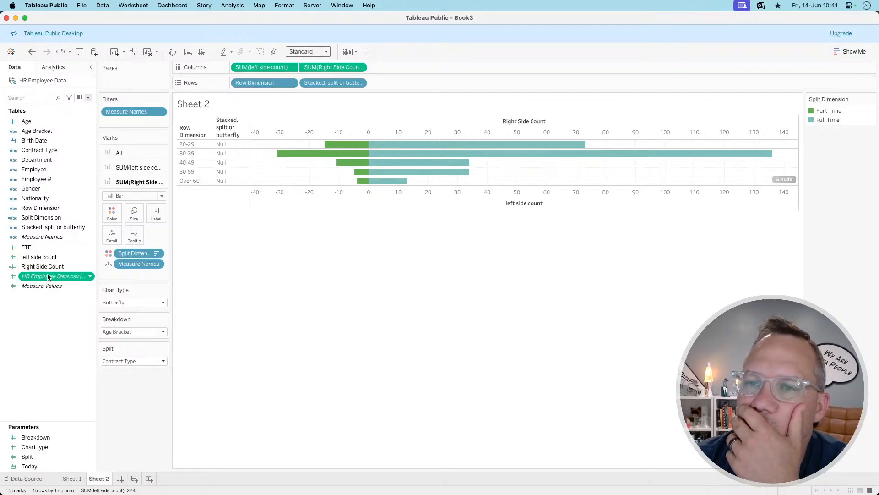
{"action": "left_click", "coordinate": [140, 153]}
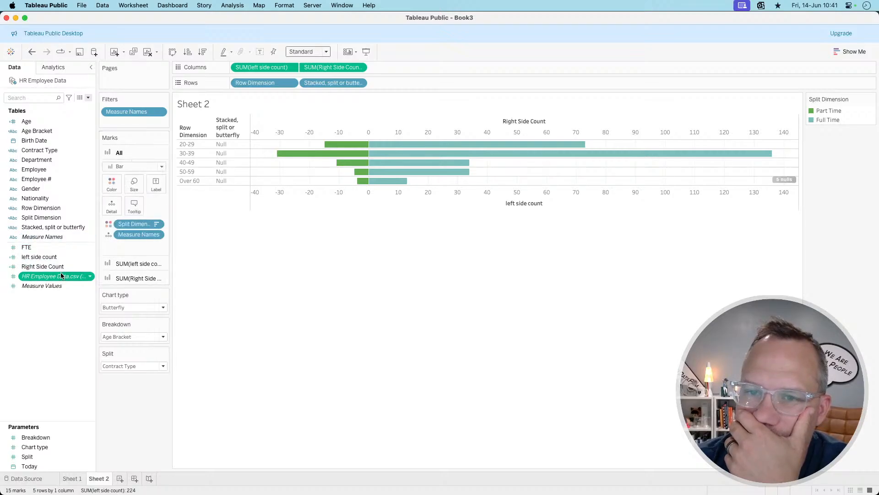
{"action": "left_click_drag", "start_coordinate": [61, 276], "coordinate": [156, 187]}
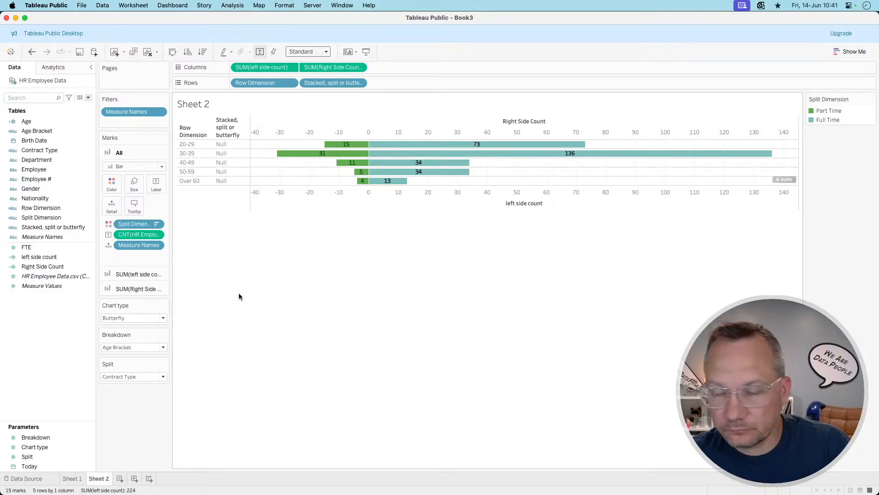
{"action": "key", "text": "super+z"}
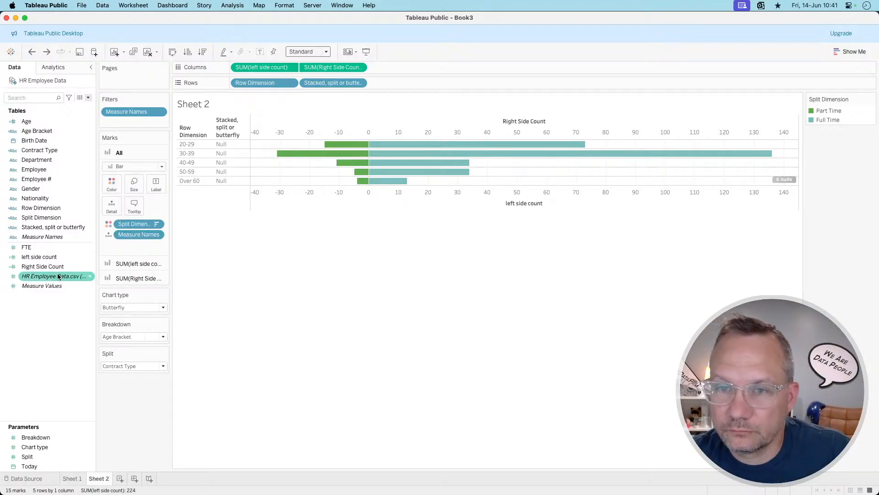
{"action": "left_click_drag", "start_coordinate": [53, 277], "coordinate": [135, 207]}
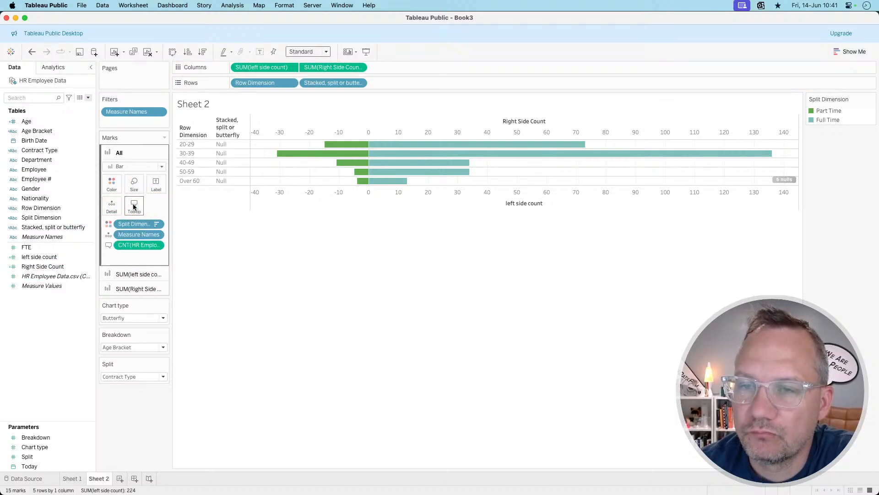
{"action": "key", "text": "super+z"}
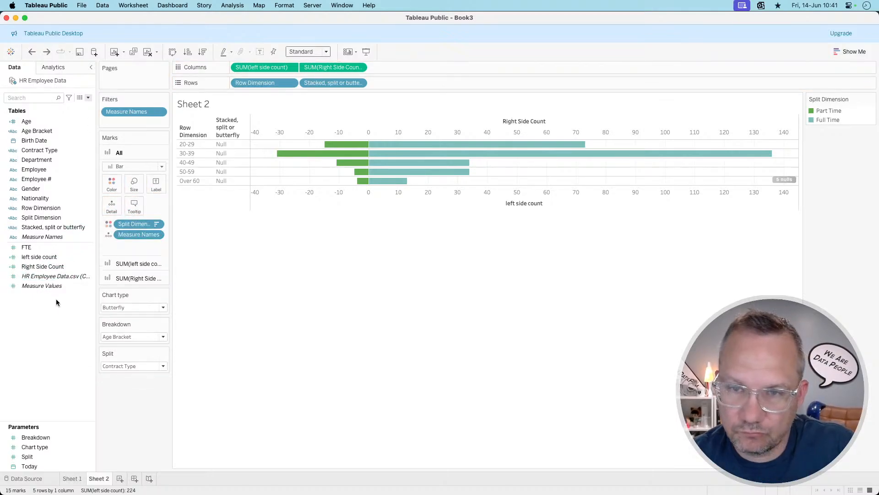
Add the HR Employee Data.csv count to all marks' detail and create a per-cell reference line from it on the left side count axis
{"action": "left_click_drag", "start_coordinate": [54, 276], "coordinate": [109, 213]}
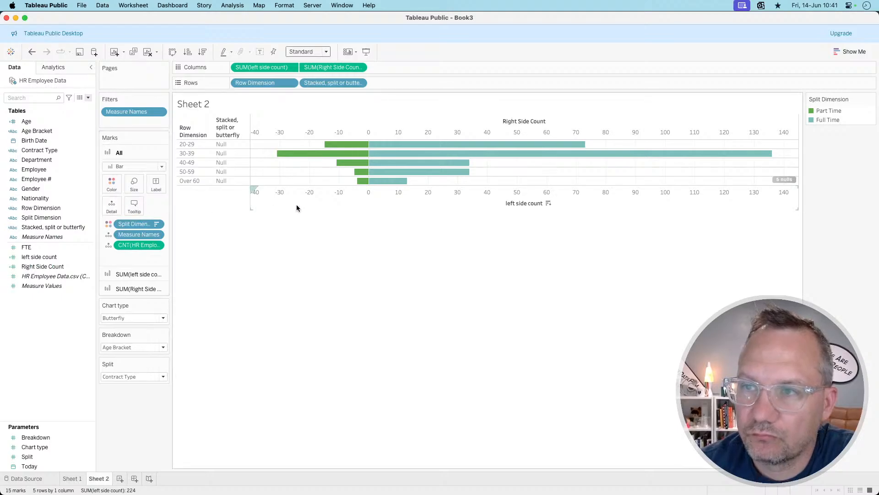
{"action": "right_click", "coordinate": [325, 197]}
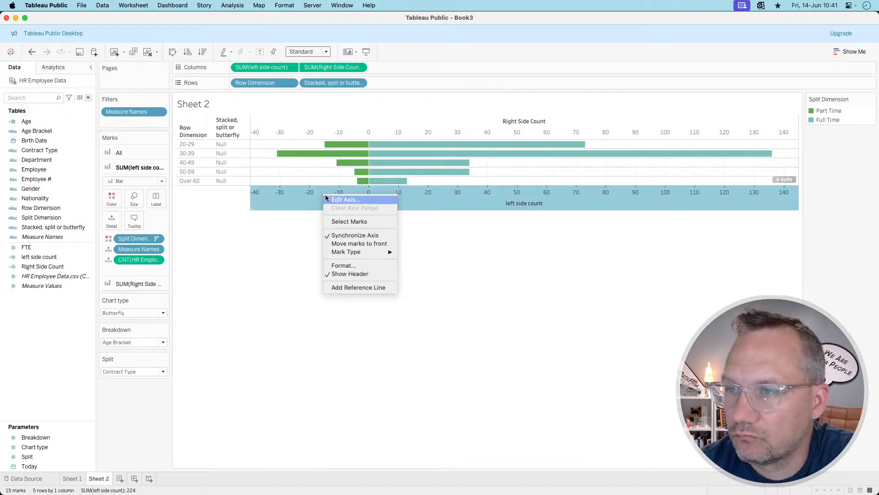
{"action": "left_click", "coordinate": [347, 288]}
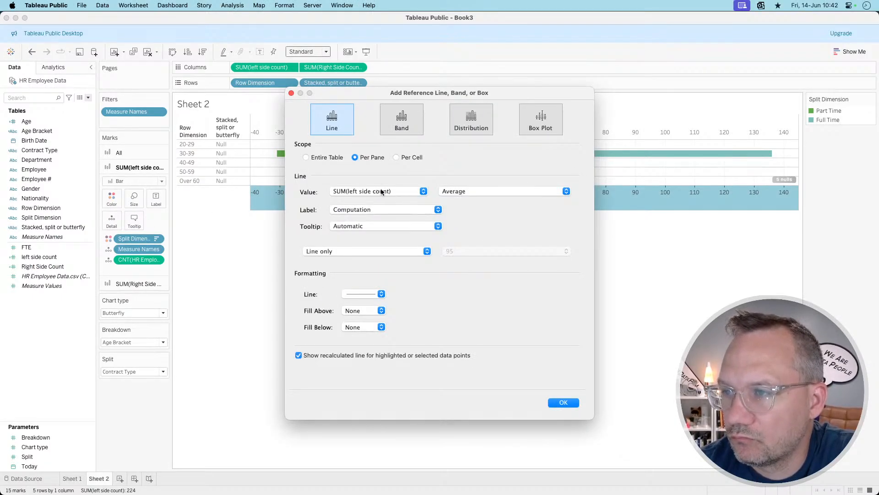
{"action": "left_click", "coordinate": [397, 192]}
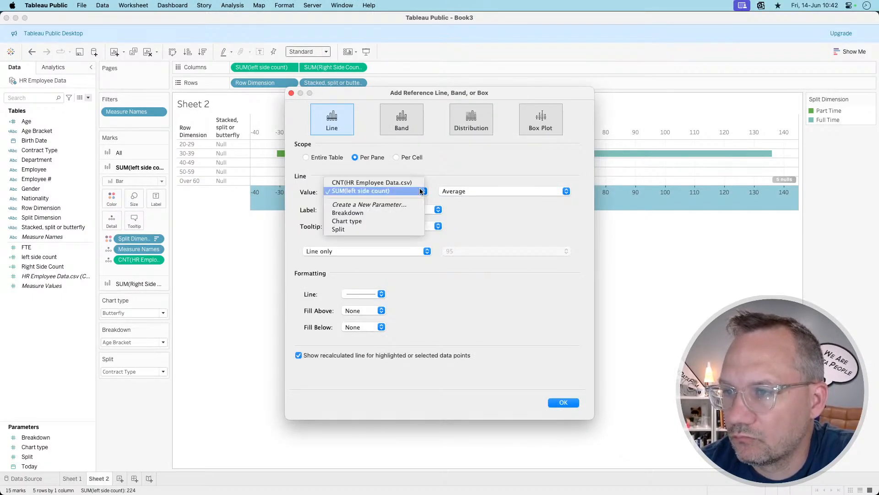
{"action": "left_click", "coordinate": [385, 183]}
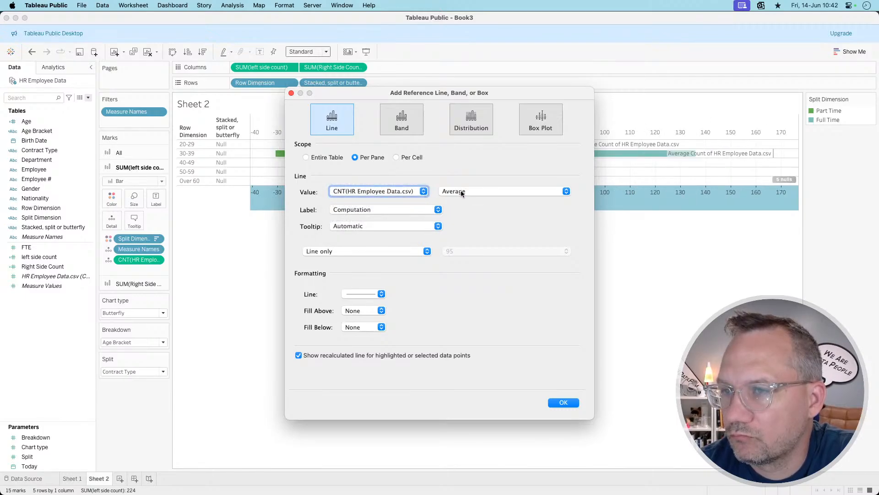
{"action": "left_click", "coordinate": [396, 158]}
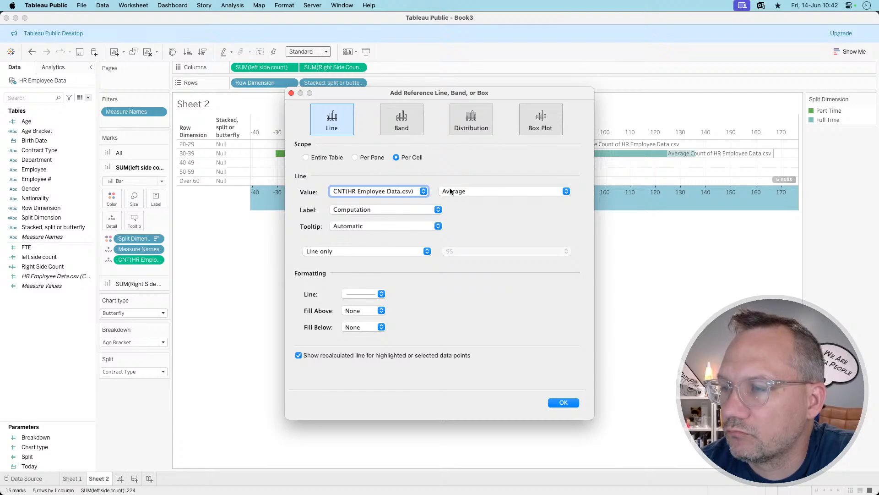
{"action": "left_click_drag", "start_coordinate": [446, 96], "coordinate": [459, 201]}
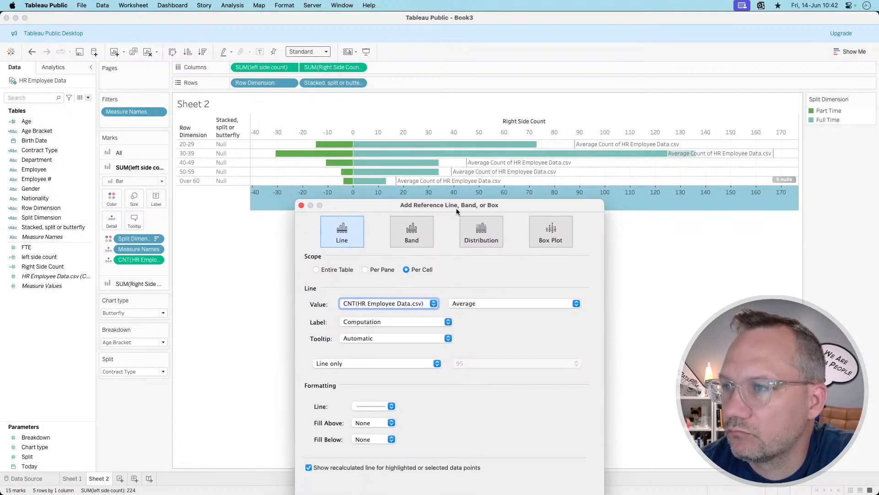
Try the Minimum aggregation for the reference line and review the other aggregation options
{"action": "left_click", "coordinate": [462, 296]}
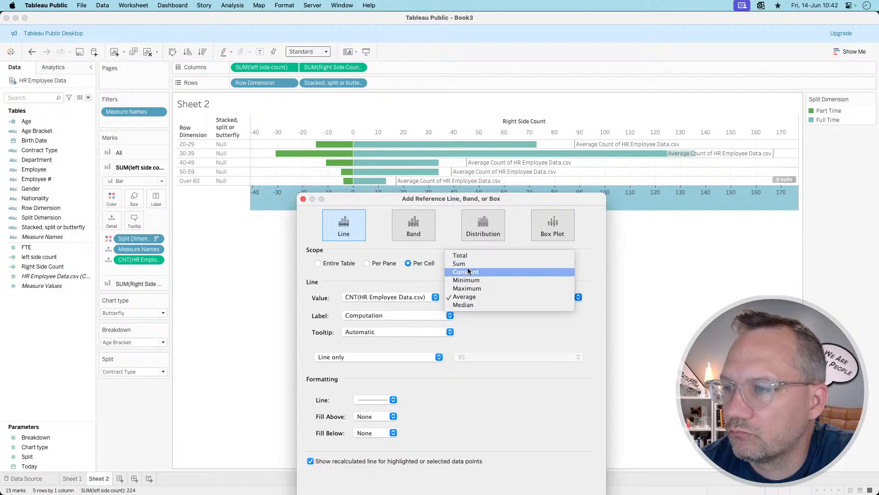
{"action": "left_click", "coordinate": [467, 280]}
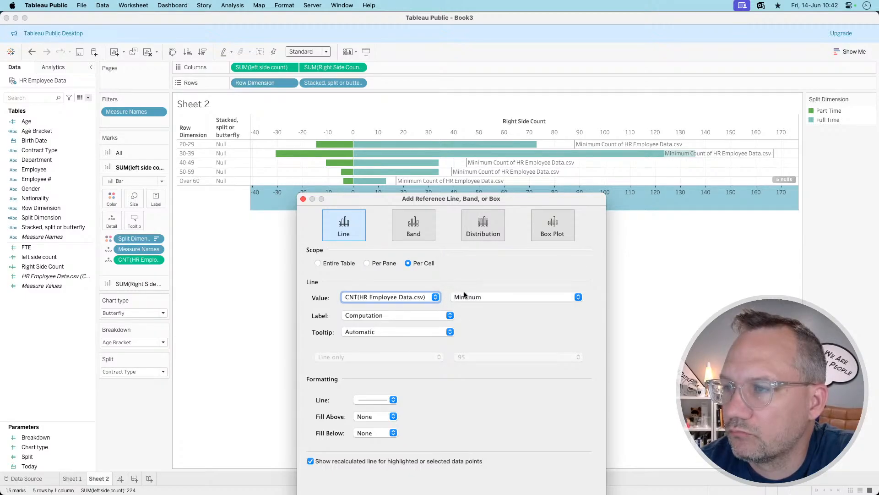
{"action": "left_click", "coordinate": [468, 297]}
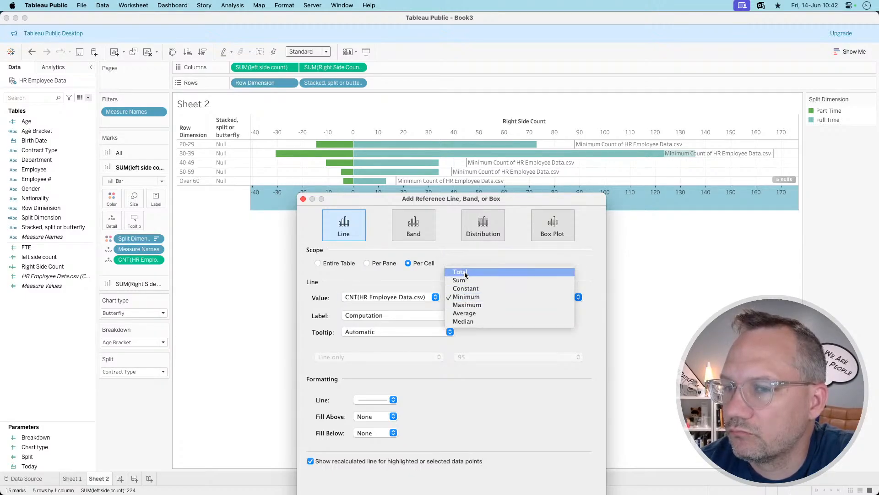
{"action": "left_click", "coordinate": [438, 281]}
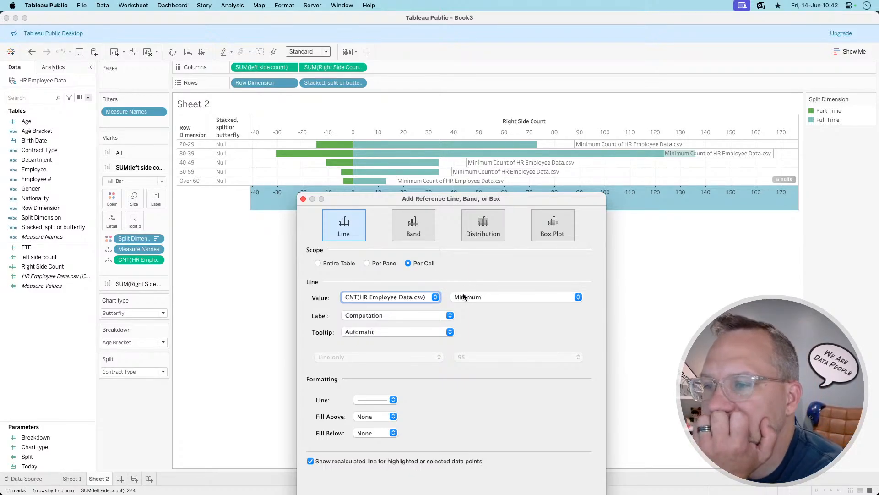
{"action": "left_click", "coordinate": [464, 296]}
{"action": "left_click", "coordinate": [421, 284]}
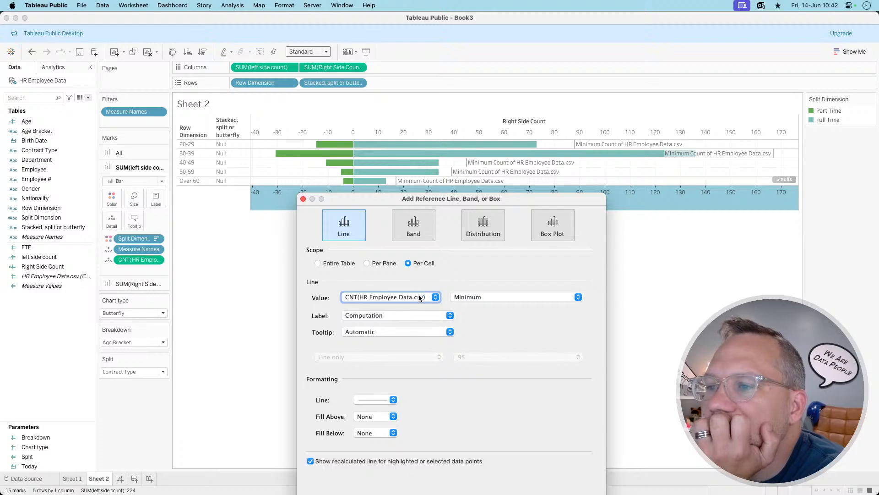
Base the reference line on SUM(left side count), try Sum, settle on the Average aggregation and close the reference line settings
{"action": "left_click", "coordinate": [418, 297]}
{"action": "left_click", "coordinate": [403, 304]}
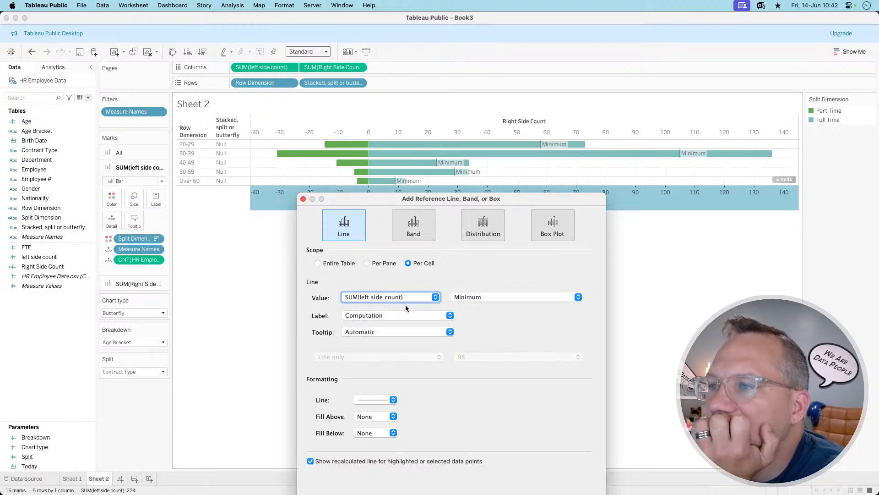
{"action": "left_click", "coordinate": [469, 298]}
{"action": "left_click", "coordinate": [473, 281]}
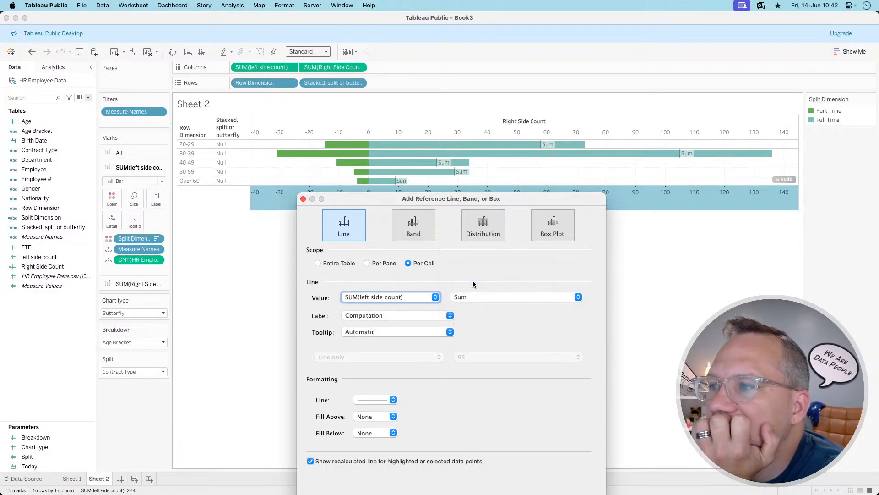
{"action": "left_click", "coordinate": [473, 296]}
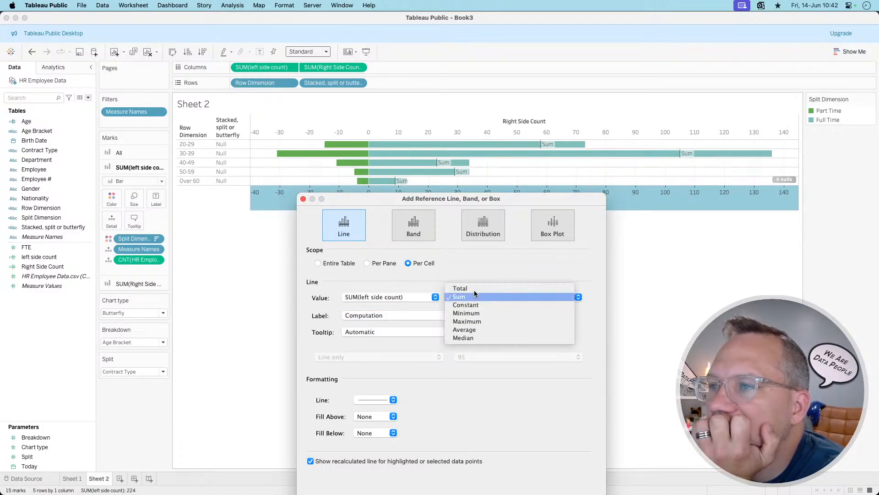
{"action": "left_click", "coordinate": [467, 325]}
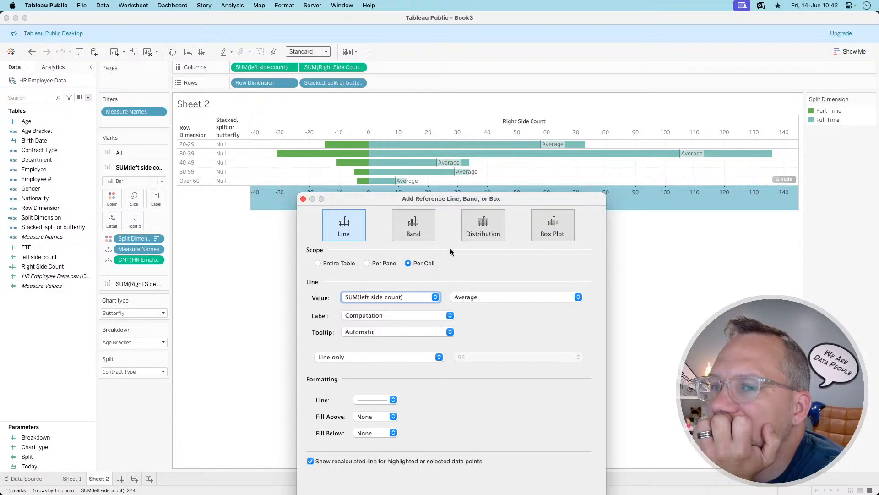
{"action": "left_click", "coordinate": [303, 199]}
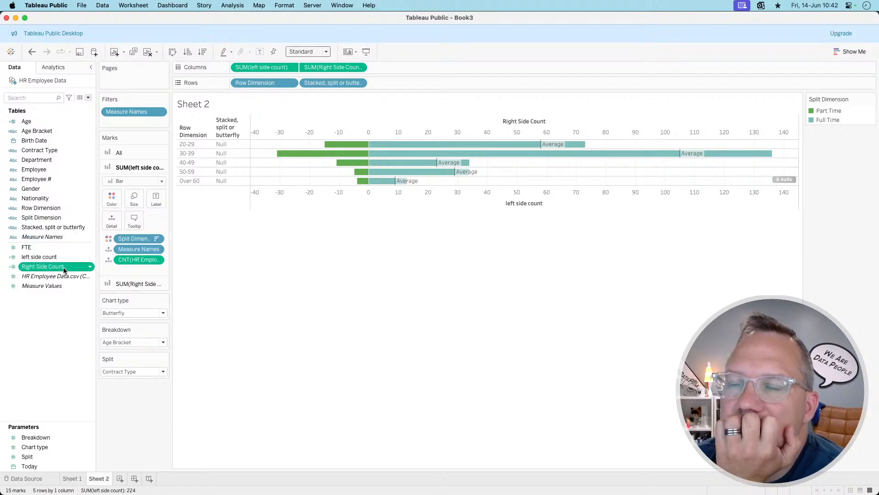
Add Right Side Count to the detail of the left side count marks
{"action": "left_click_drag", "start_coordinate": [64, 272], "coordinate": [109, 226]}
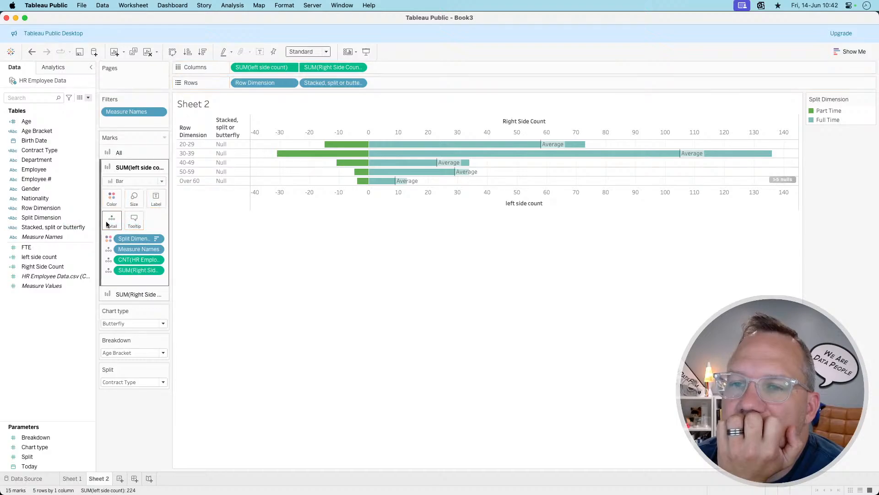
{"action": "right_click", "coordinate": [433, 194]}
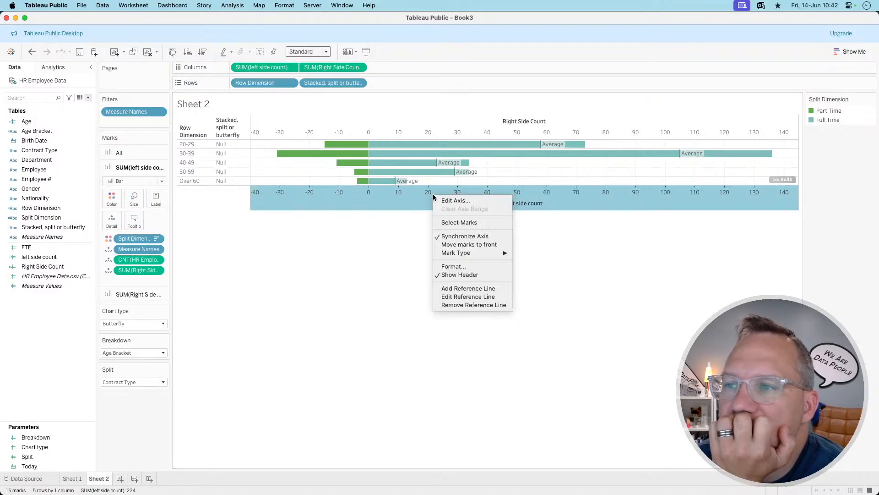
{"action": "left_click", "coordinate": [442, 201]}
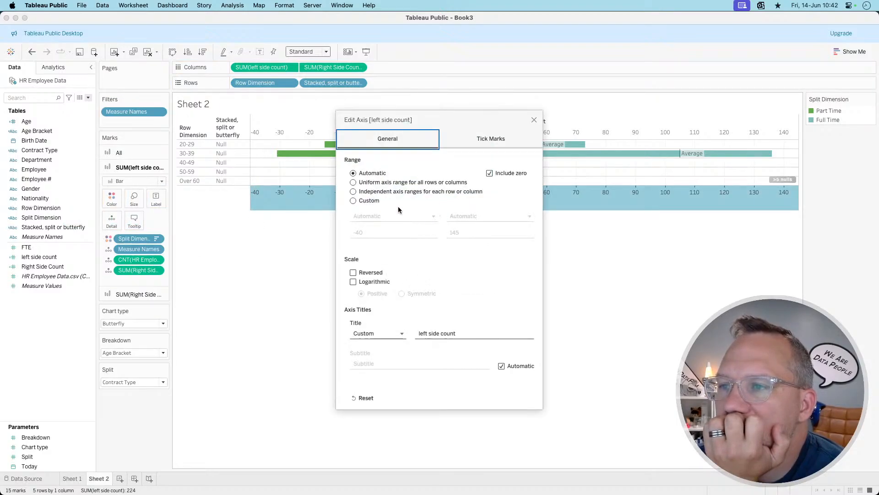
{"action": "left_click", "coordinate": [534, 120]}
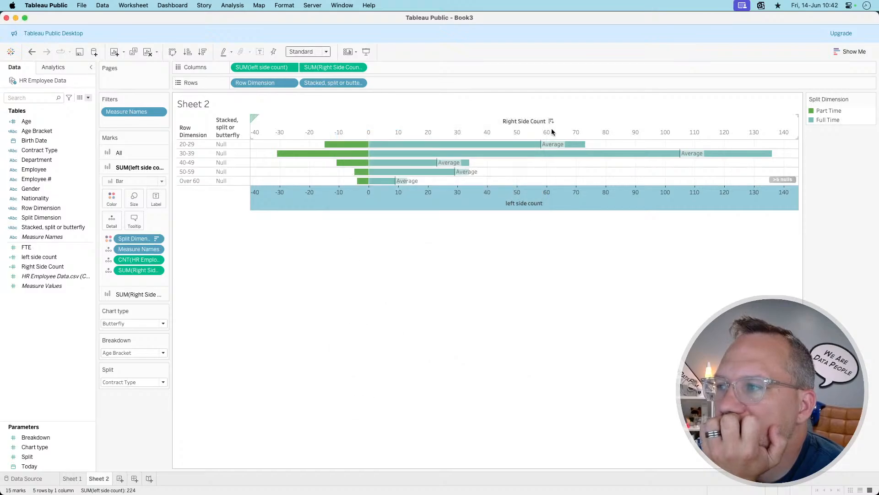
Edit the reference line to use SUM(Right Side Count) and set its label to Value
{"action": "left_click", "coordinate": [680, 156]}
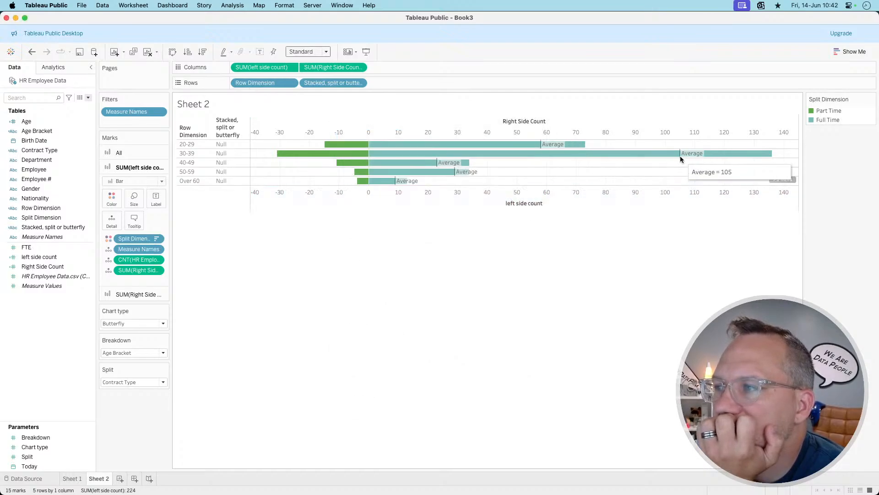
{"action": "left_click", "coordinate": [729, 158]}
{"action": "left_click", "coordinate": [406, 191]}
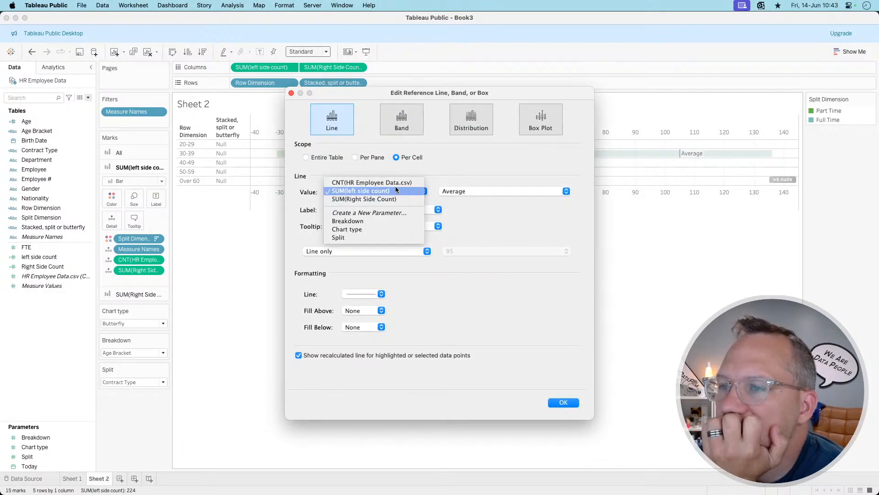
{"action": "left_click", "coordinate": [383, 199]}
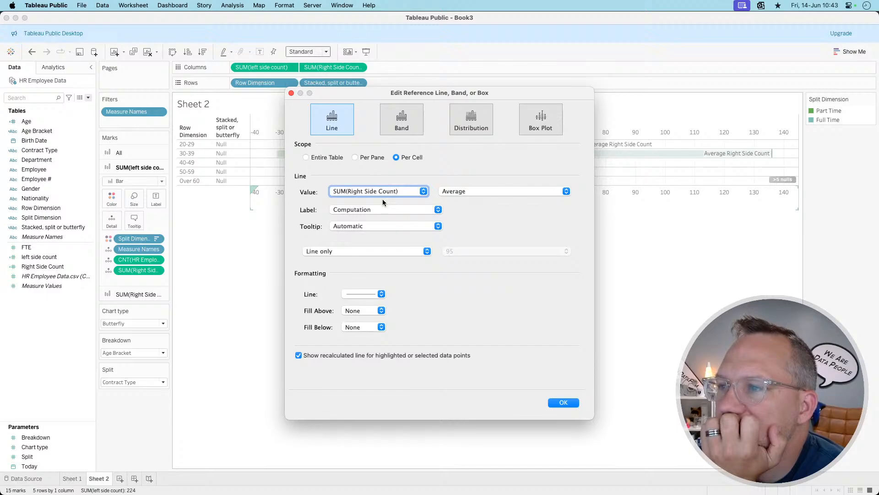
{"action": "left_click", "coordinate": [376, 210]}
{"action": "left_click", "coordinate": [365, 201]}
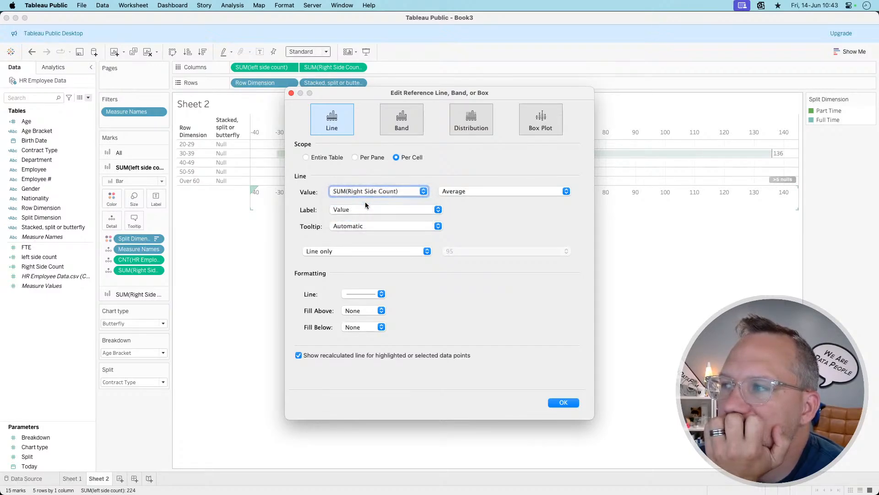
Set the reference line's line style to None and turn off the recalculated line for highlighted or selected data points
{"action": "left_click", "coordinate": [362, 295]}
{"action": "left_click", "coordinate": [362, 308]}
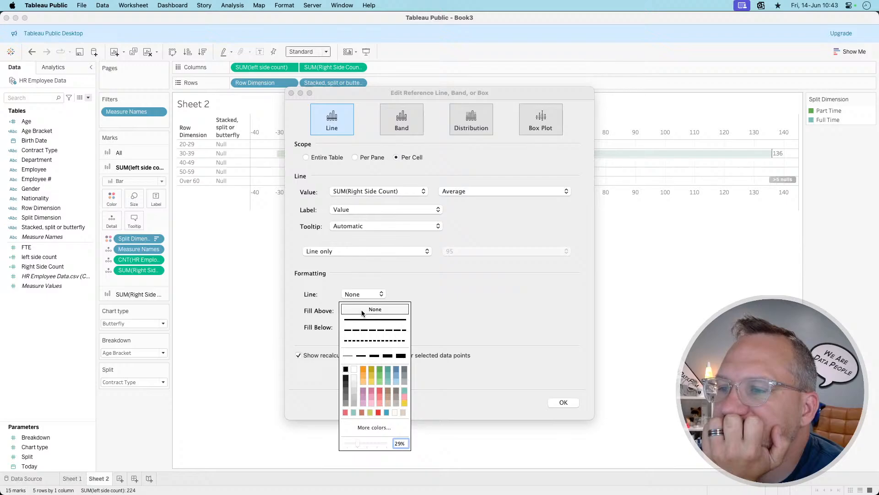
{"action": "left_click", "coordinate": [324, 356]}
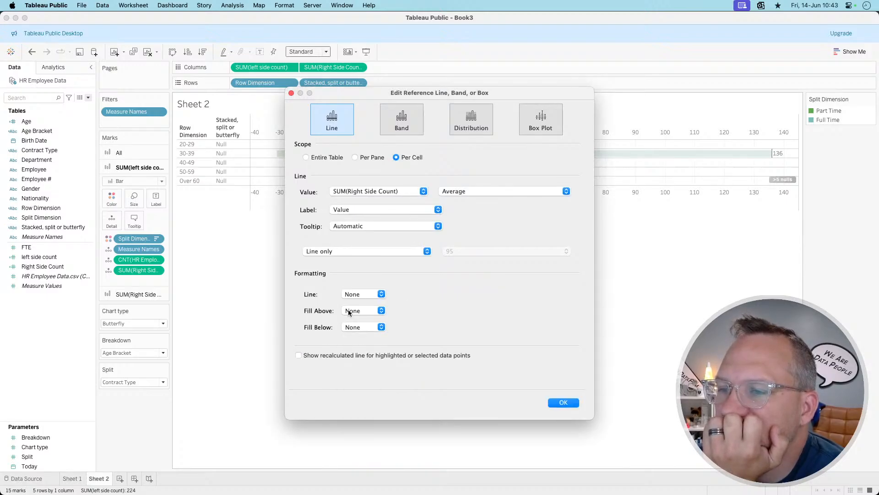
{"action": "left_click", "coordinate": [356, 293]}
{"action": "left_click", "coordinate": [356, 293]}
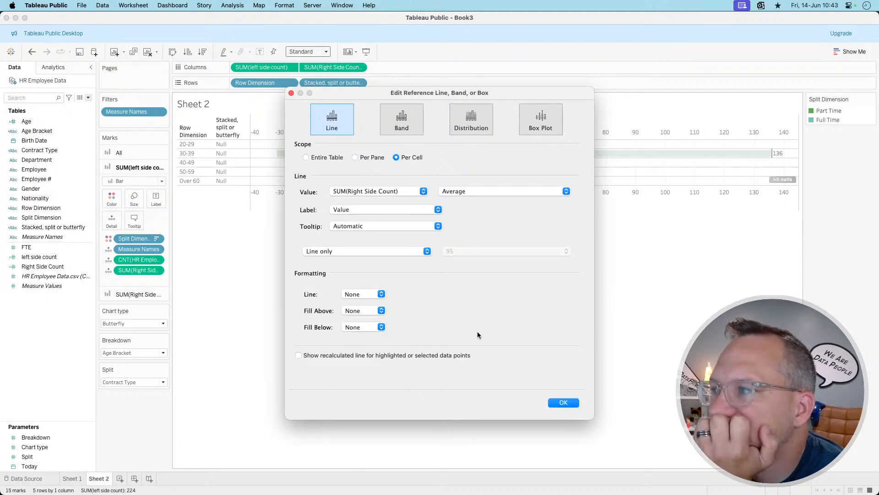
Set the reference line's tooltip to None and apply the reference line settings
{"action": "left_click", "coordinate": [400, 226]}
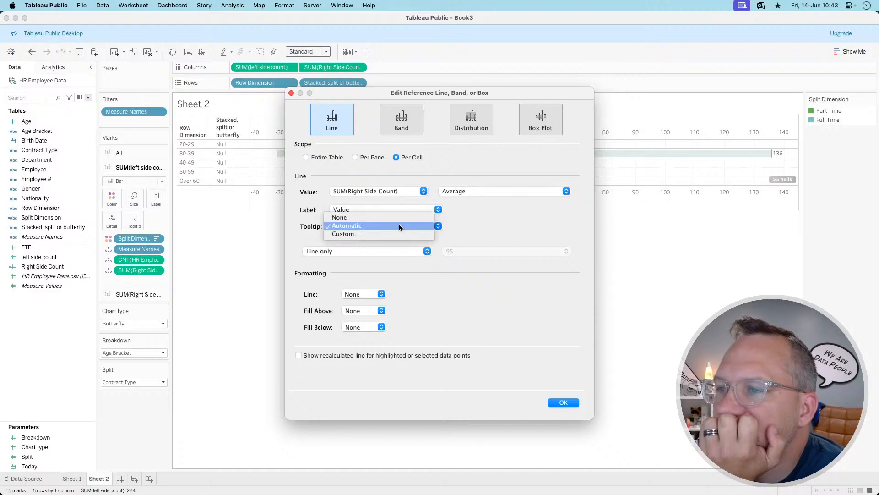
{"action": "left_click", "coordinate": [357, 216]}
{"action": "left_click", "coordinate": [563, 402]}
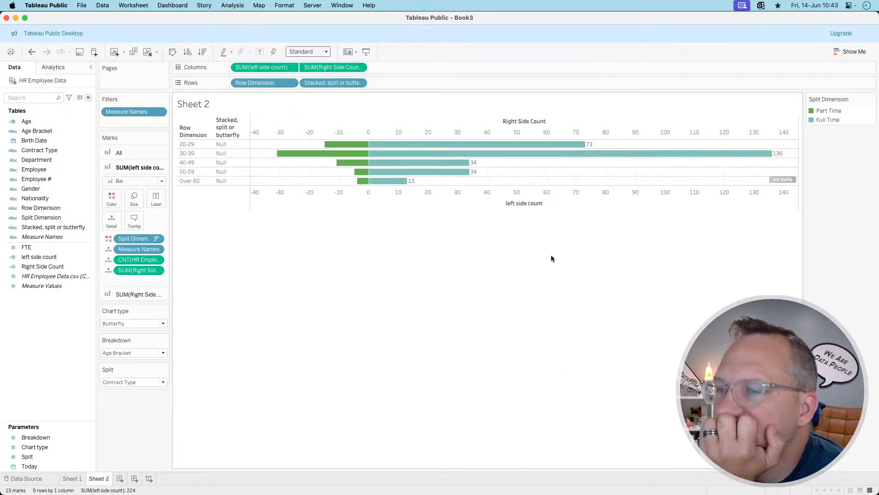
Add left side count to the detail of the Right Side Count marks
{"action": "left_click", "coordinate": [123, 294]}
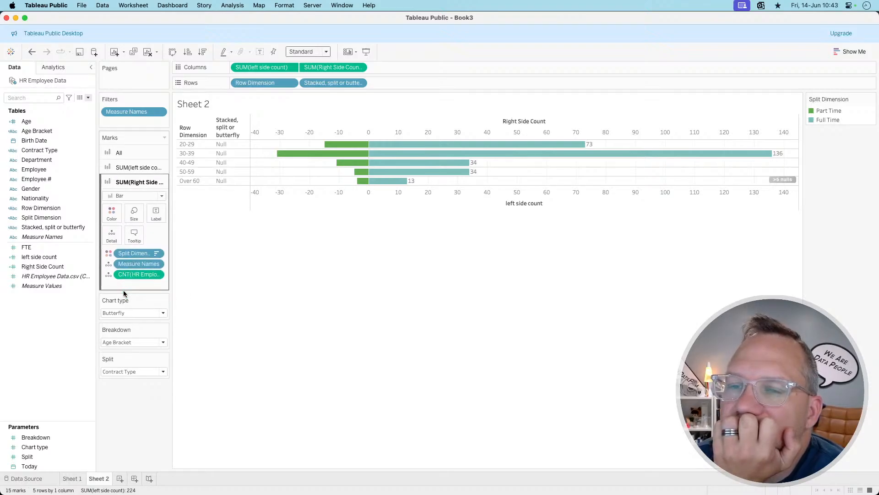
{"action": "left_click_drag", "start_coordinate": [39, 257], "coordinate": [110, 234]}
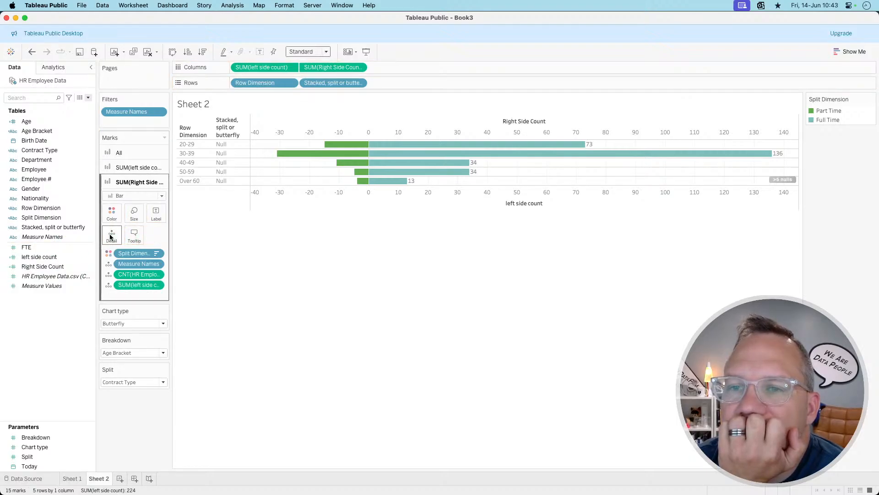
{"action": "right_click", "coordinate": [343, 139]}
{"action": "left_click", "coordinate": [360, 134]}
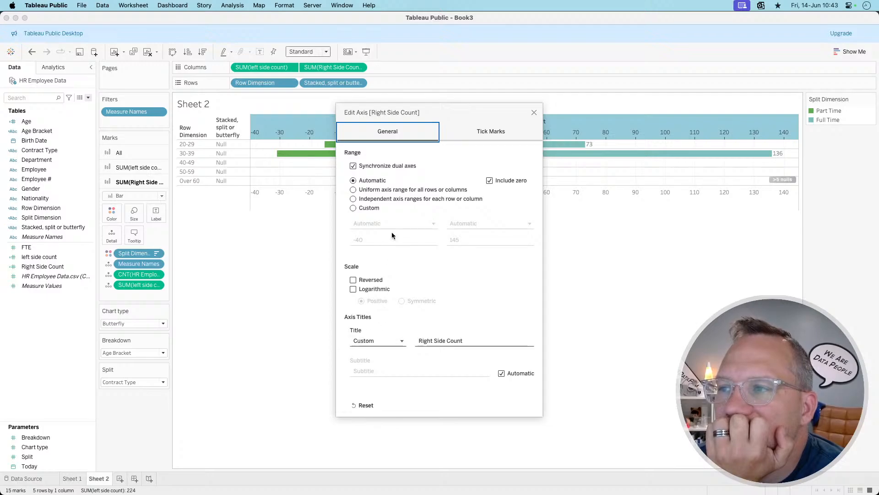
{"action": "left_click", "coordinate": [533, 112]}
{"action": "right_click", "coordinate": [434, 135]}
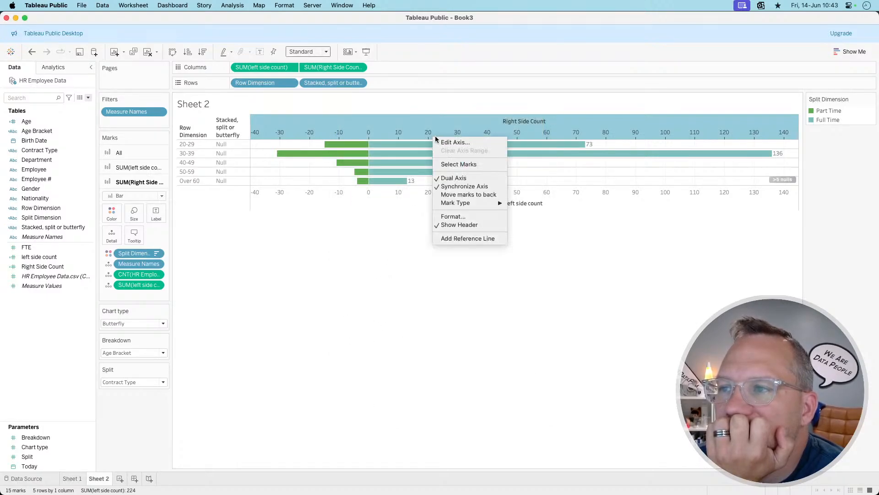
{"action": "left_click", "coordinate": [446, 139]}
{"action": "left_click", "coordinate": [534, 112]}
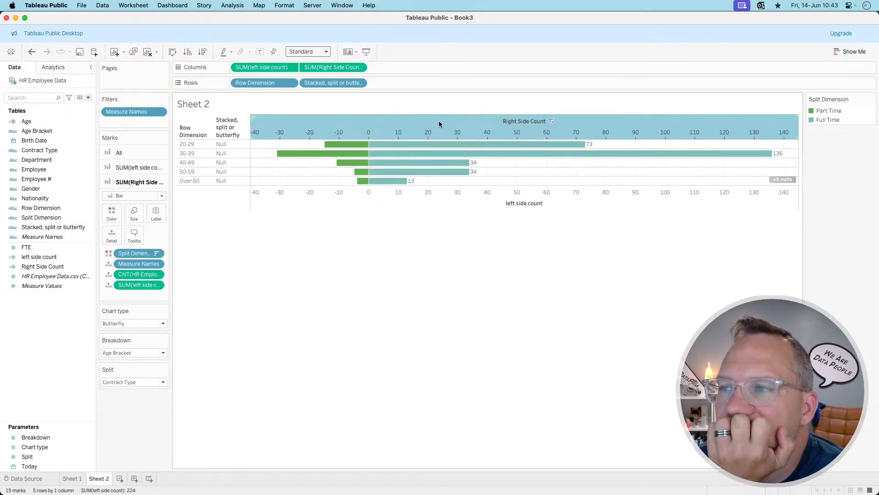
Add a per-cell reference line to the Right Side Count axis, try CNT(HR Employee Data.csv) and settle on SUM(left side count) as its value
{"action": "right_click", "coordinate": [434, 127]}
{"action": "left_click", "coordinate": [455, 225]}
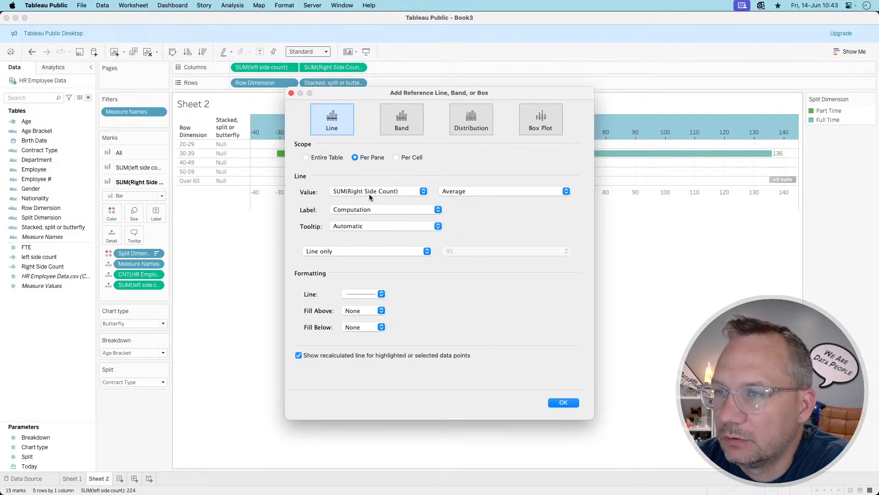
{"action": "left_click", "coordinate": [396, 158]}
{"action": "left_click_drag", "start_coordinate": [411, 95], "coordinate": [592, 87]}
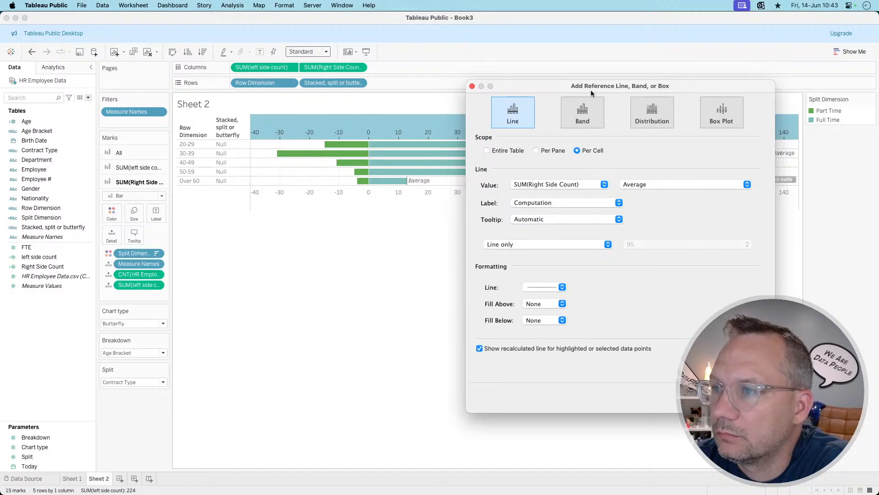
{"action": "left_click", "coordinate": [568, 184]}
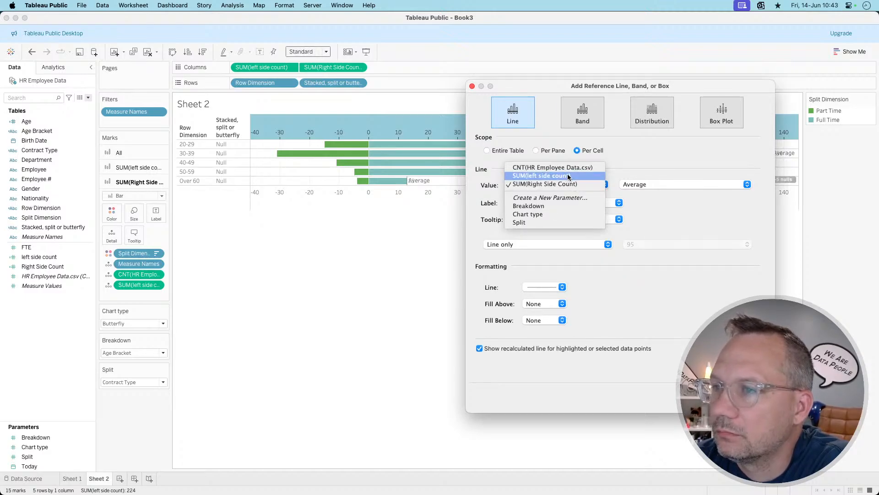
{"action": "left_click", "coordinate": [567, 176]}
{"action": "left_click", "coordinate": [565, 180]}
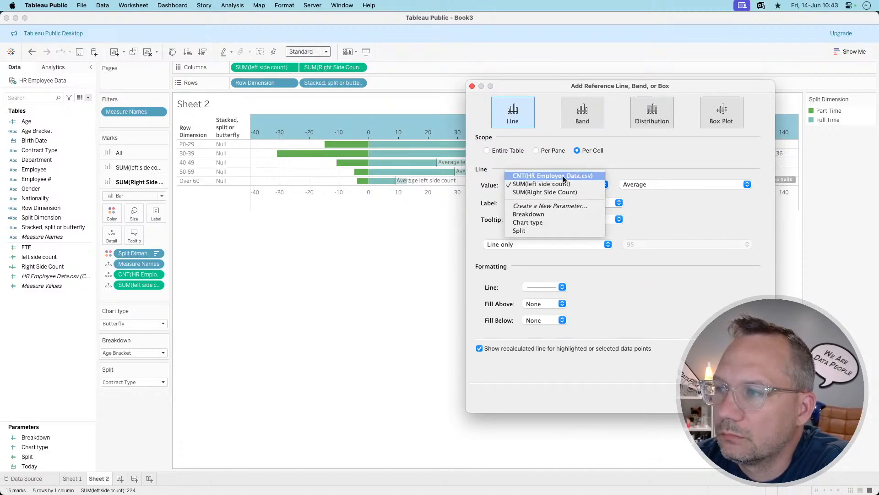
{"action": "left_click", "coordinate": [564, 177]}
{"action": "left_click", "coordinate": [562, 183]}
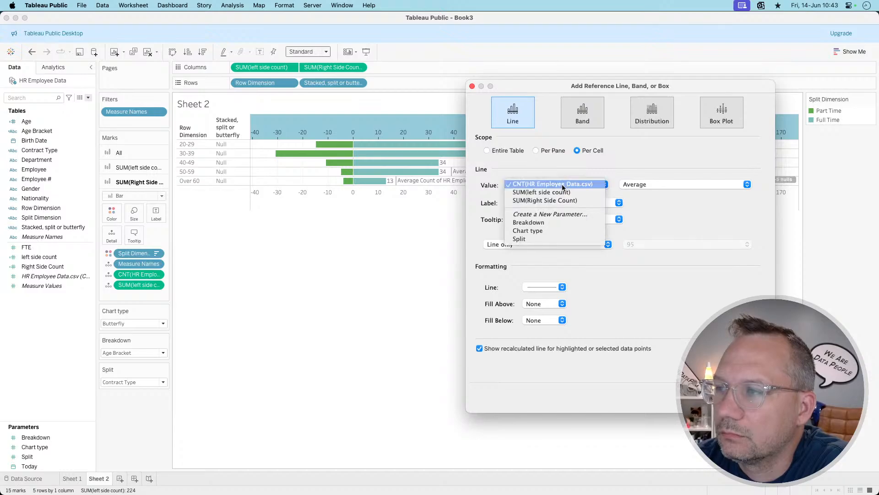
{"action": "left_click", "coordinate": [551, 192]}
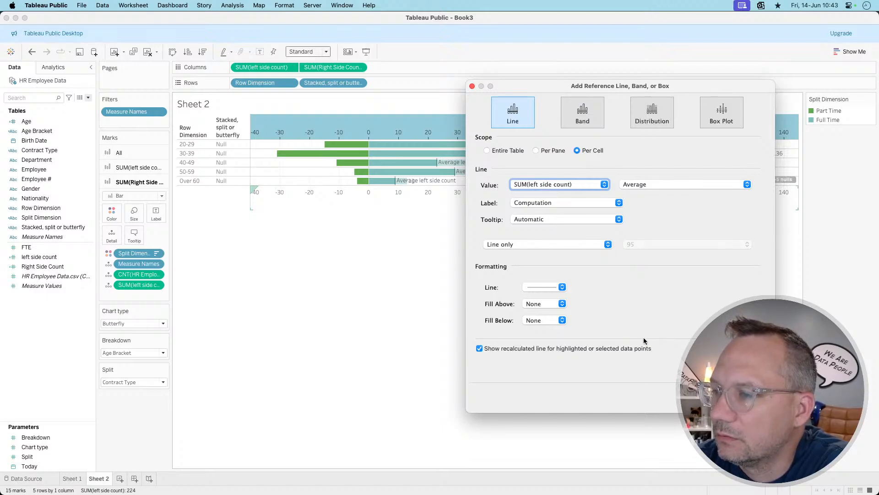
Turn off the recalculated line for highlighted or selected data points, apply the reference line and remove it from the chart
{"action": "left_click", "coordinate": [600, 347]}
{"action": "left_click", "coordinate": [562, 287]}
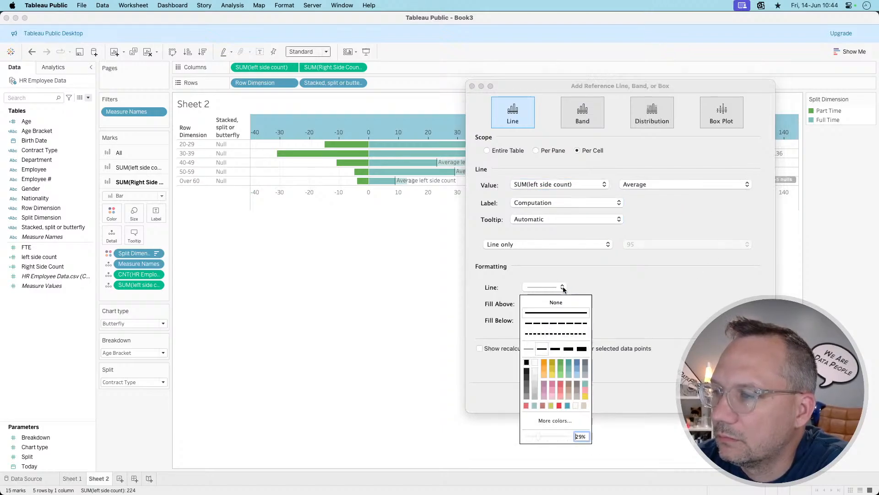
{"action": "left_click", "coordinate": [605, 285]}
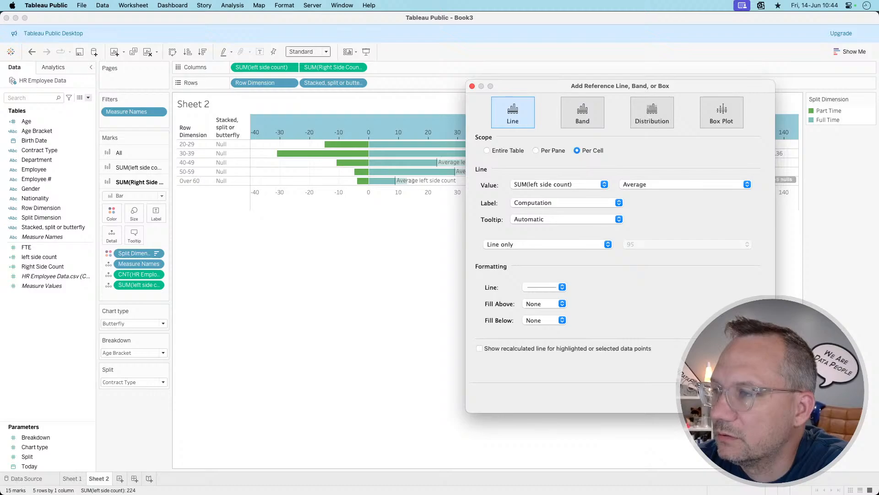
{"action": "left_click", "coordinate": [746, 398]}
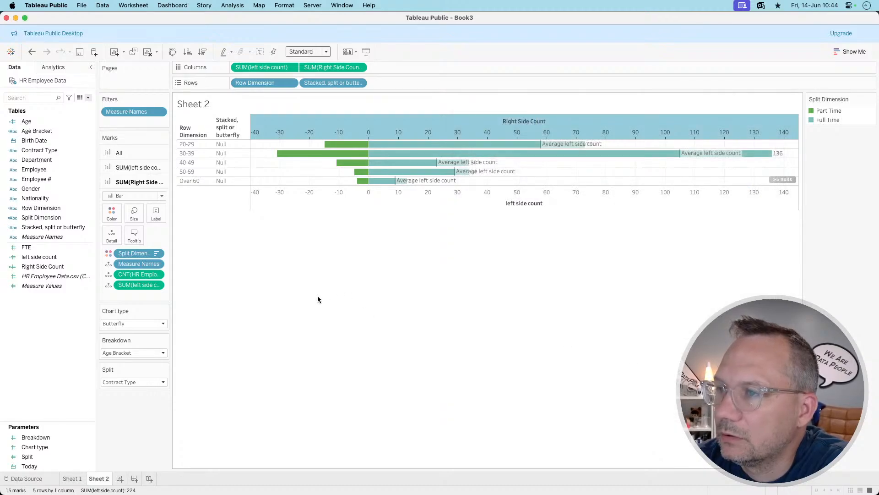
{"action": "left_click_drag", "start_coordinate": [453, 182], "coordinate": [376, 252]}
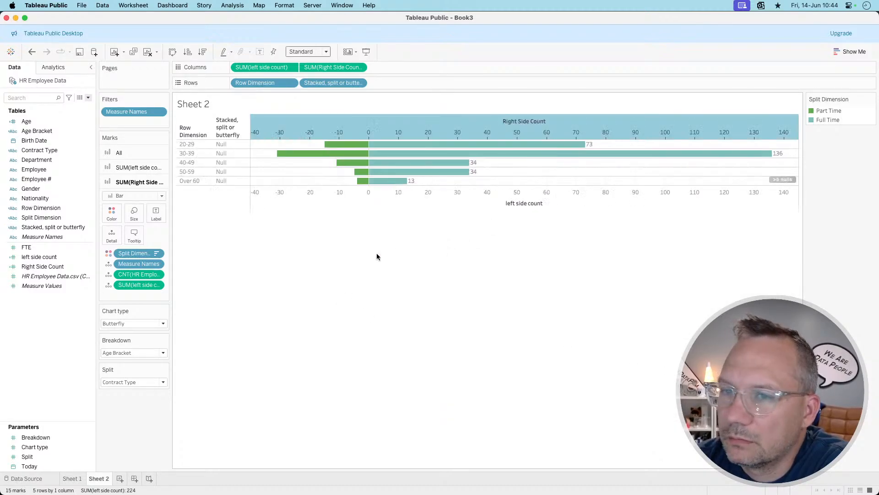
Try showing mark labels on the Right Side Count marks and turn them off again
{"action": "left_click", "coordinate": [156, 213]}
{"action": "left_click", "coordinate": [180, 235]}
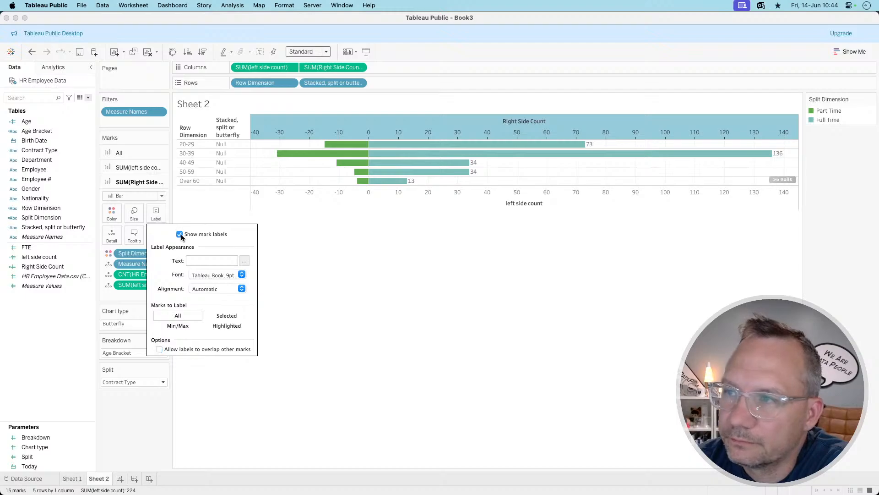
{"action": "left_click", "coordinate": [179, 235]}
Try showing mark labels on the left side count marks and turn them off again
{"action": "left_click", "coordinate": [137, 167]}
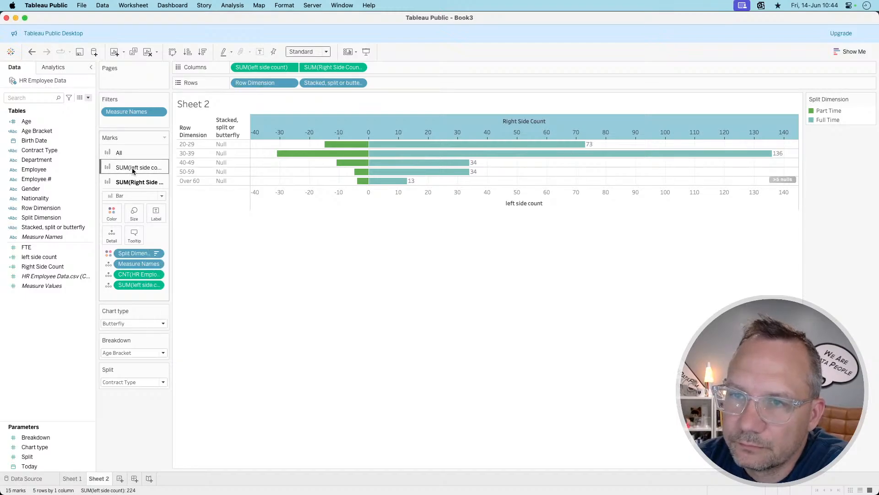
{"action": "left_click", "coordinate": [156, 198]}
{"action": "left_click", "coordinate": [179, 220]}
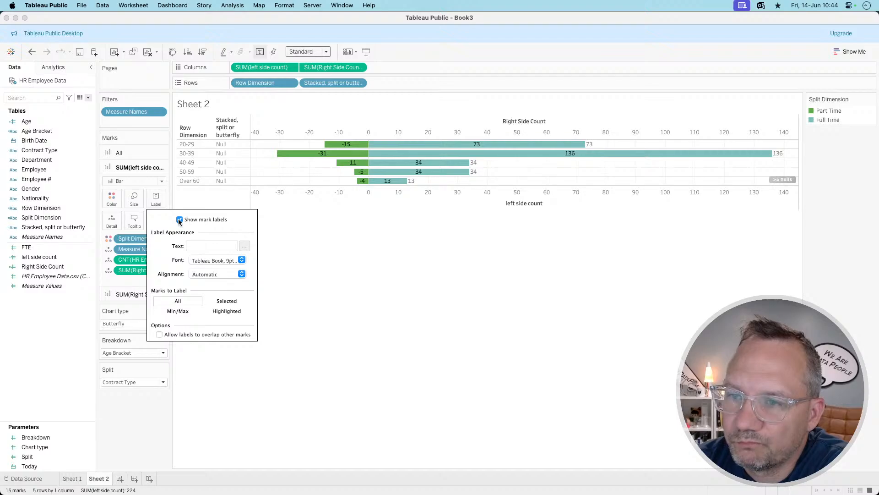
{"action": "left_click", "coordinate": [179, 220]}
{"action": "left_click", "coordinate": [353, 240]}
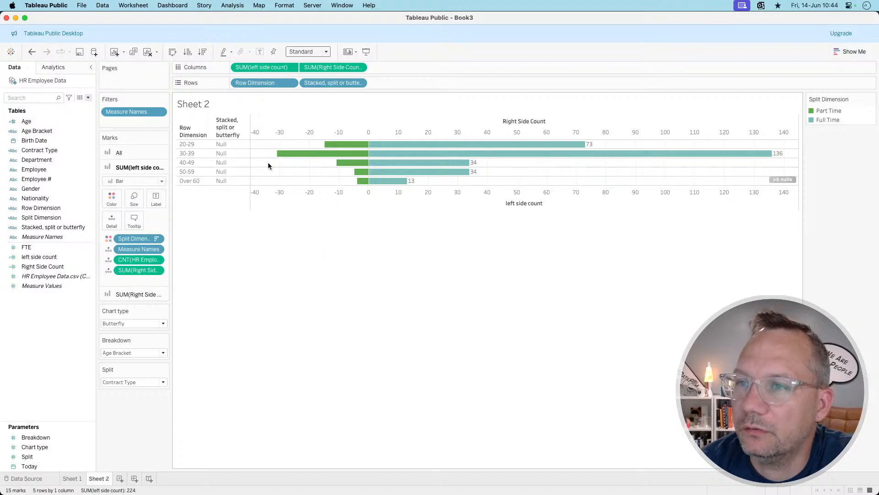
Remove SUM(left side count) from the columns and undo the removal
{"action": "mouse_move", "coordinate": [277, 157]}
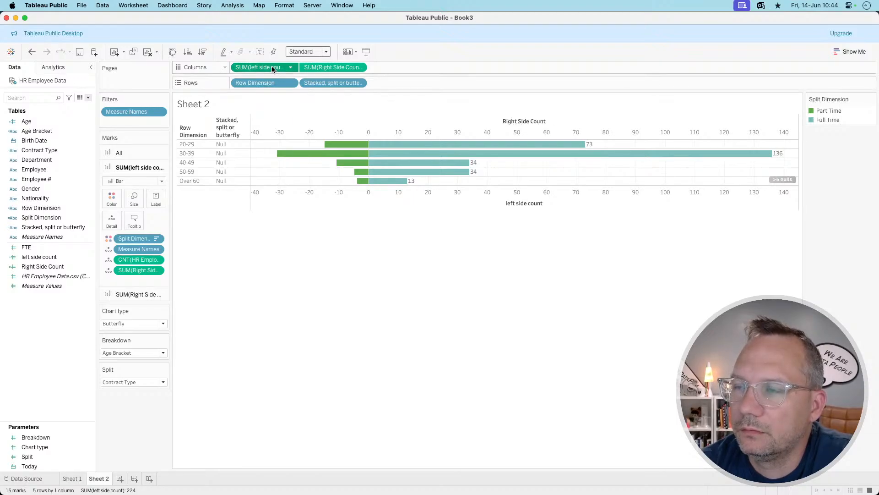
{"action": "left_click_drag", "start_coordinate": [271, 66], "coordinate": [287, 324]}
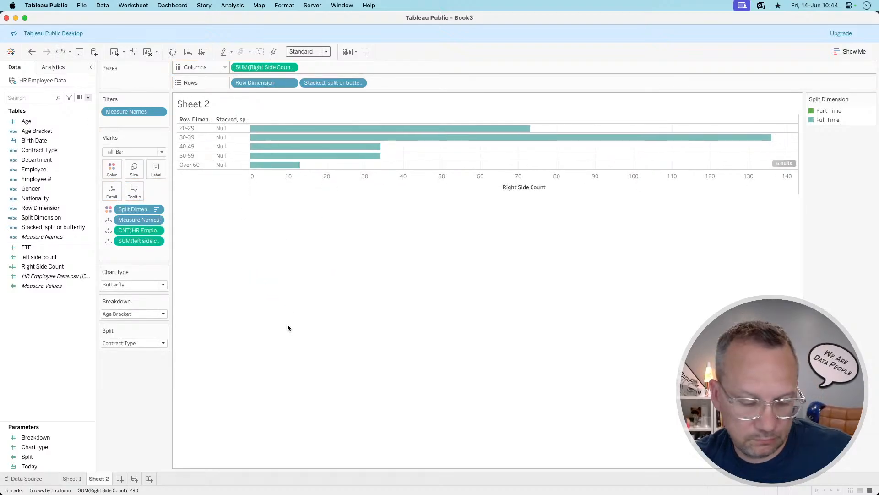
{"action": "key", "text": "super+z"}
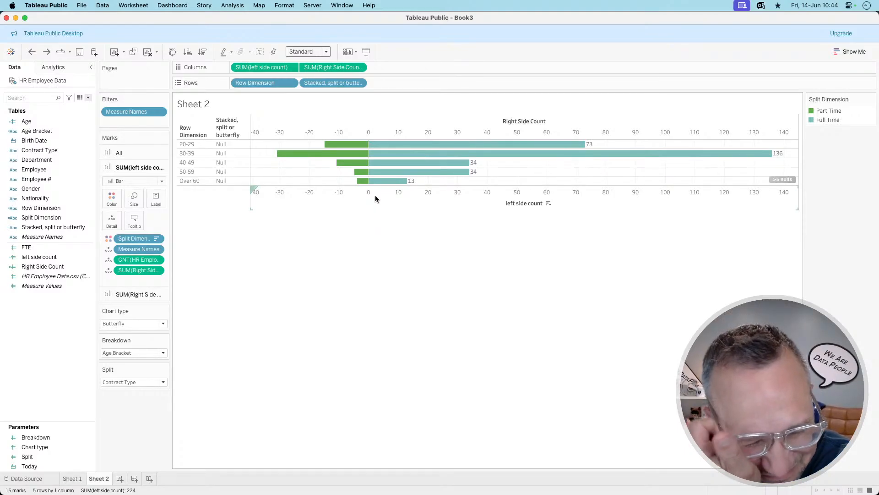
Add a per-cell average reference line on SUM(left side count) to the left side count axis, with the recalculated line turned off
{"action": "right_click", "coordinate": [375, 198]}
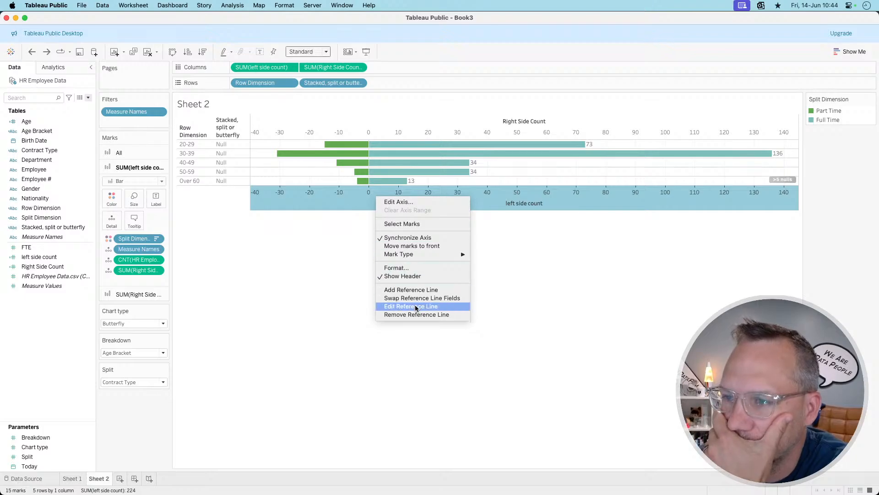
{"action": "left_click", "coordinate": [415, 289]}
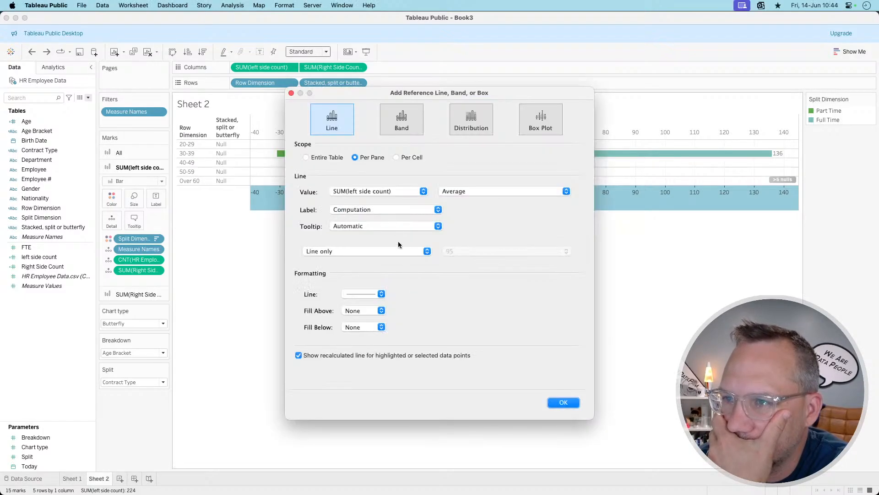
{"action": "left_click_drag", "start_coordinate": [455, 93], "coordinate": [620, 134]}
{"action": "left_click", "coordinate": [561, 189]}
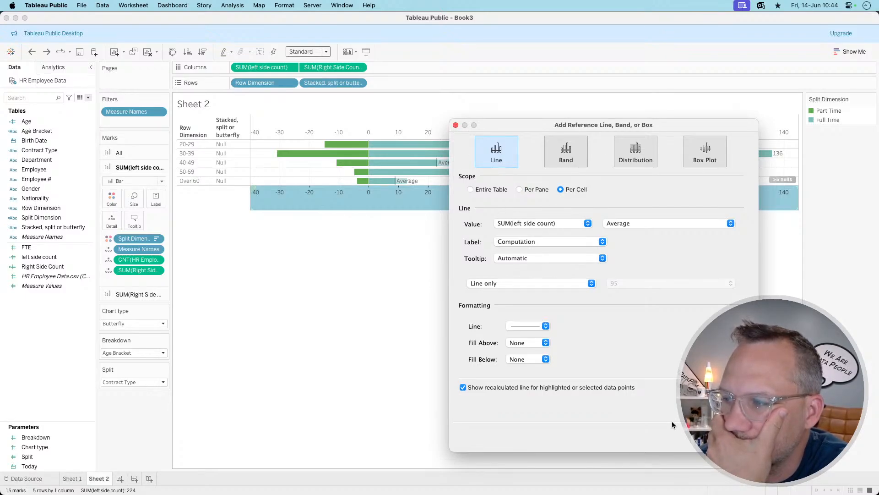
{"action": "left_click", "coordinate": [587, 389]}
{"action": "left_click", "coordinate": [456, 125]}
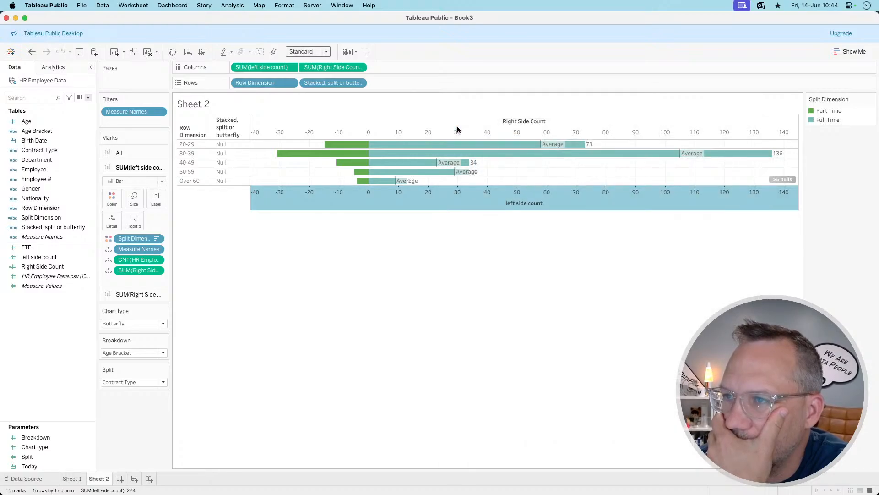
Remove the Average reference line from the left side count axis
{"action": "left_click", "coordinate": [394, 183]}
{"action": "left_click", "coordinate": [392, 224]}
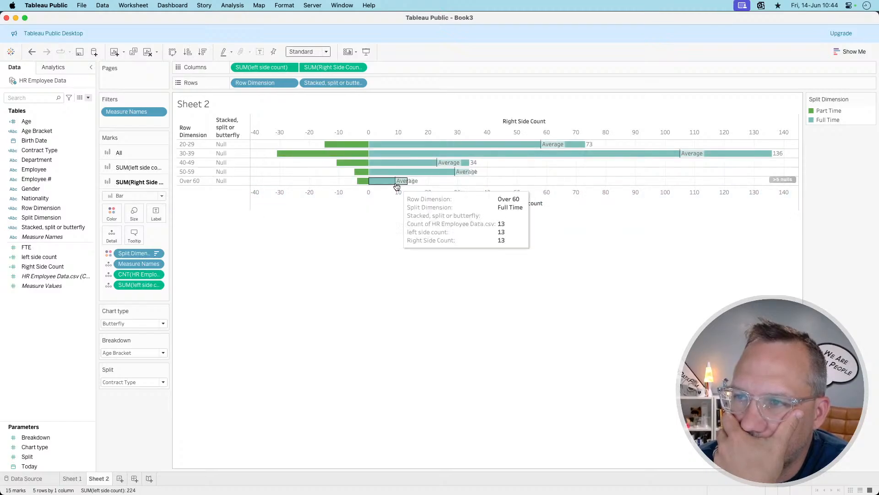
{"action": "left_click_drag", "start_coordinate": [395, 183], "coordinate": [318, 287]}
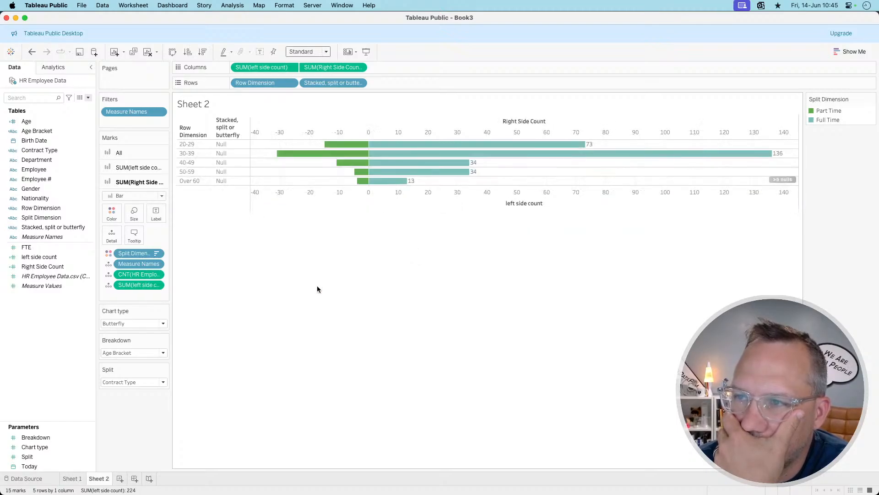
Duplicate the left side count field in the data source
{"action": "right_click", "coordinate": [30, 323]}
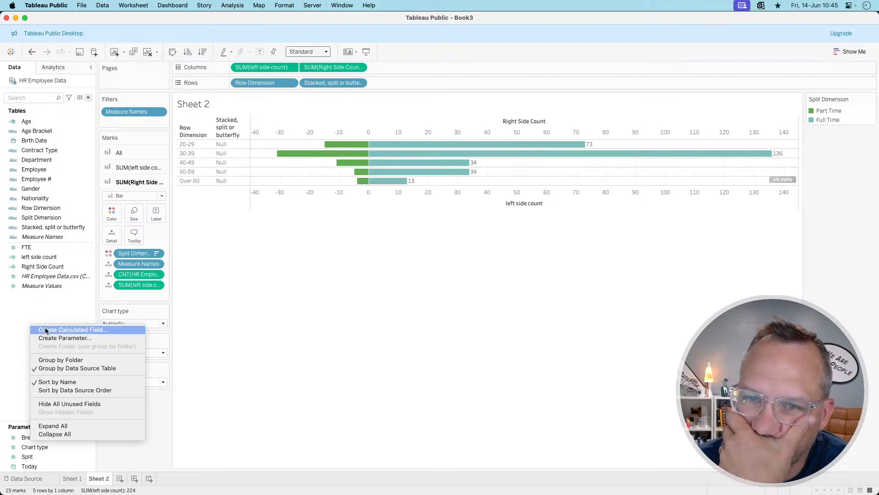
{"action": "left_click", "coordinate": [45, 328]}
{"action": "right_click", "coordinate": [49, 261]}
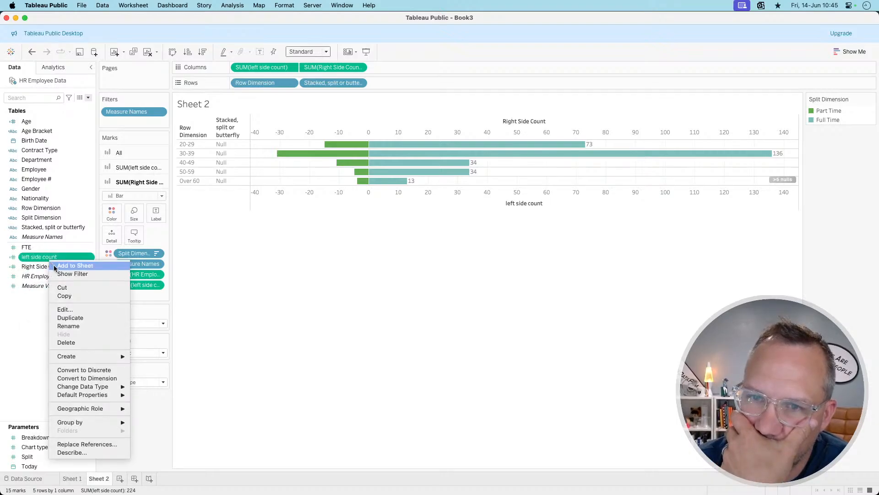
{"action": "left_click", "coordinate": [70, 318]}
Remove the else 1 branch from the left side count (copy) calculation and add the field to the Right Side Count marks' tooltip
{"action": "right_click", "coordinate": [52, 266]}
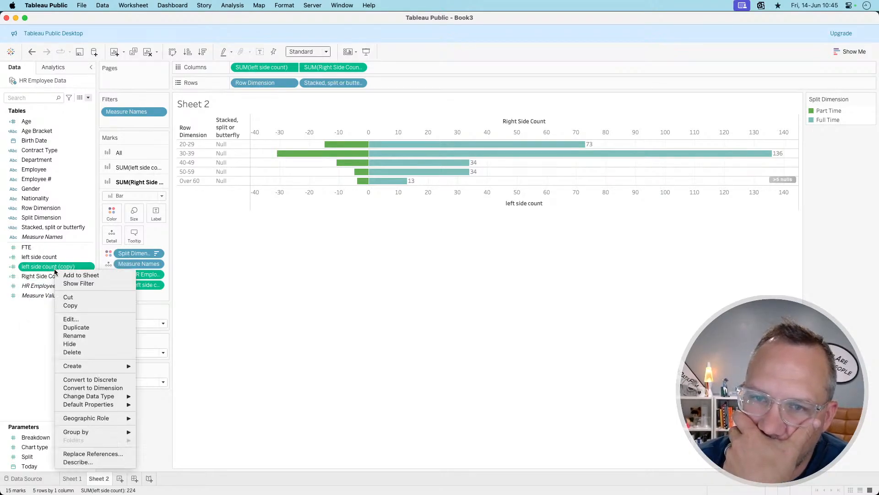
{"action": "left_click", "coordinate": [66, 316]}
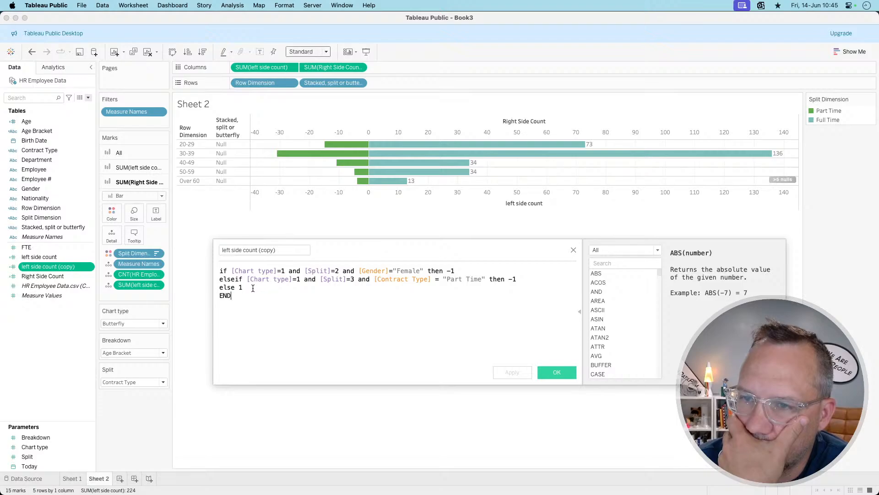
{"action": "left_click_drag", "start_coordinate": [253, 289], "coordinate": [192, 286]}
{"action": "key", "text": "BackSpace"}
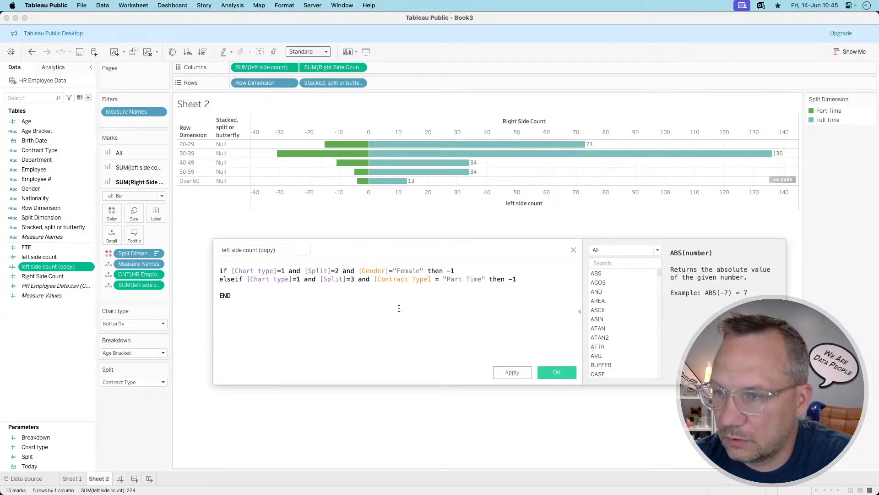
{"action": "left_click", "coordinate": [556, 371]}
{"action": "left_click_drag", "start_coordinate": [78, 266], "coordinate": [135, 236]}
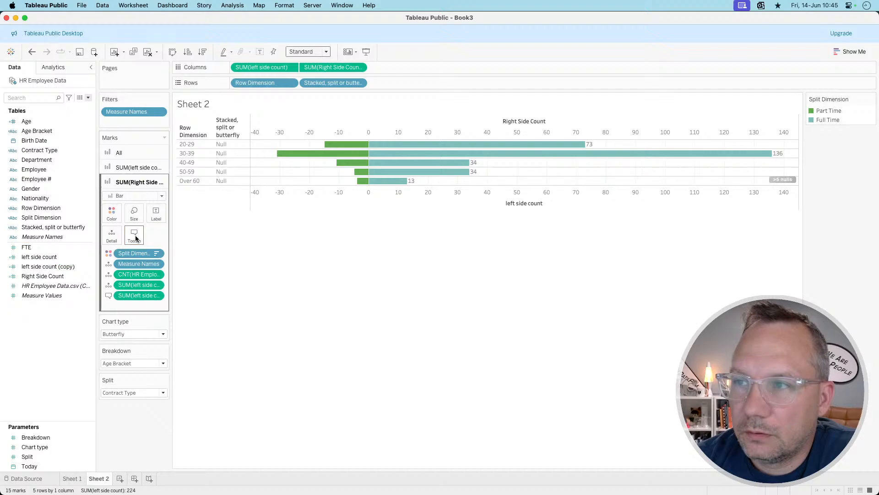
{"action": "right_click", "coordinate": [291, 197]}
{"action": "left_click", "coordinate": [298, 206]}
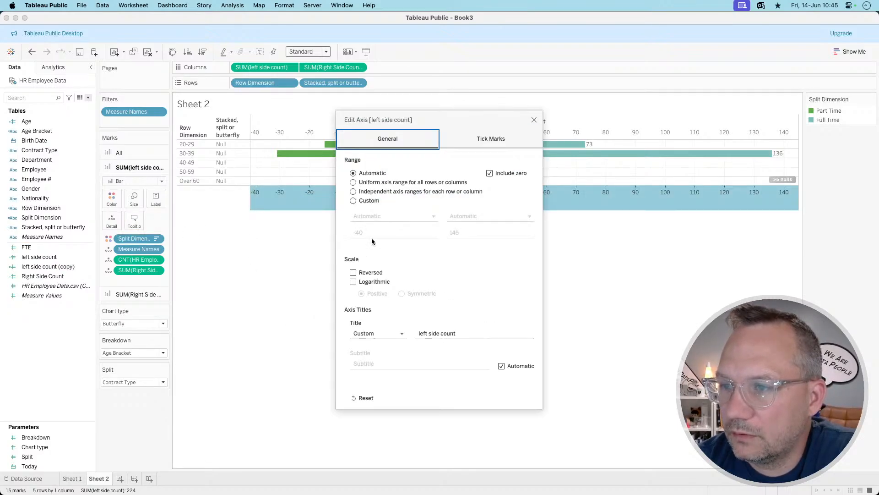
{"action": "left_click", "coordinate": [534, 119]}
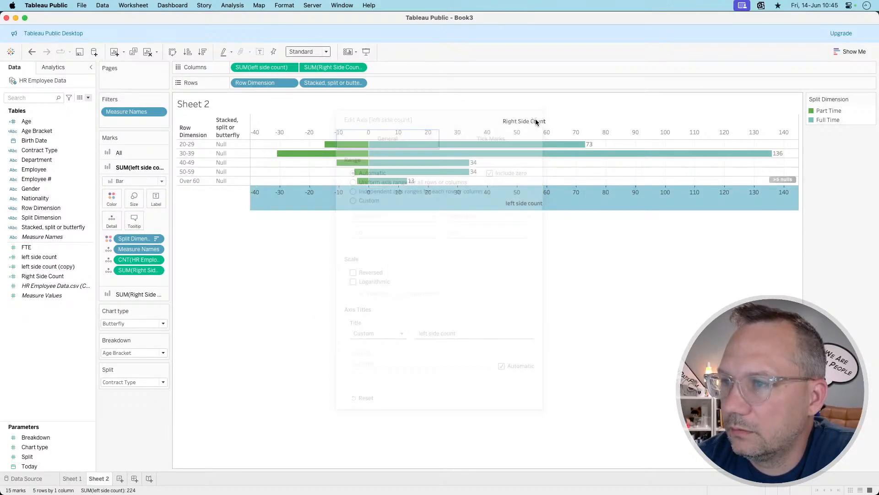
{"action": "right_click", "coordinate": [299, 197]}
{"action": "left_click", "coordinate": [308, 203]}
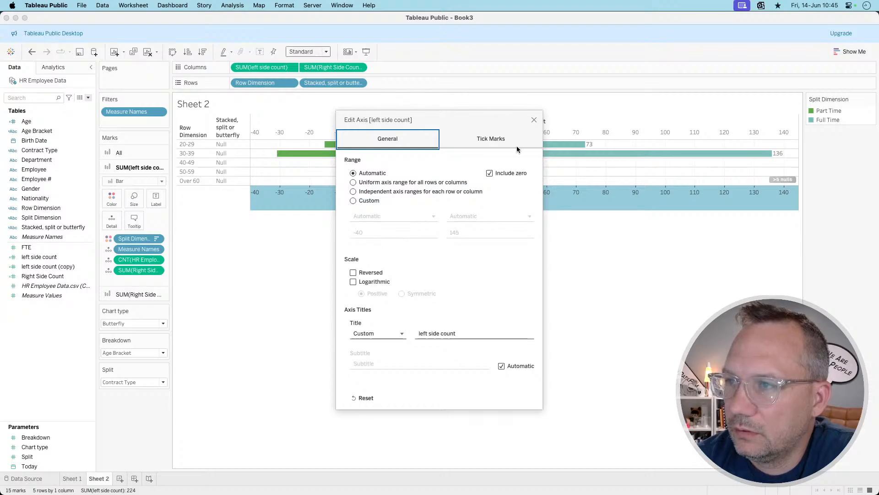
{"action": "left_click", "coordinate": [534, 120]}
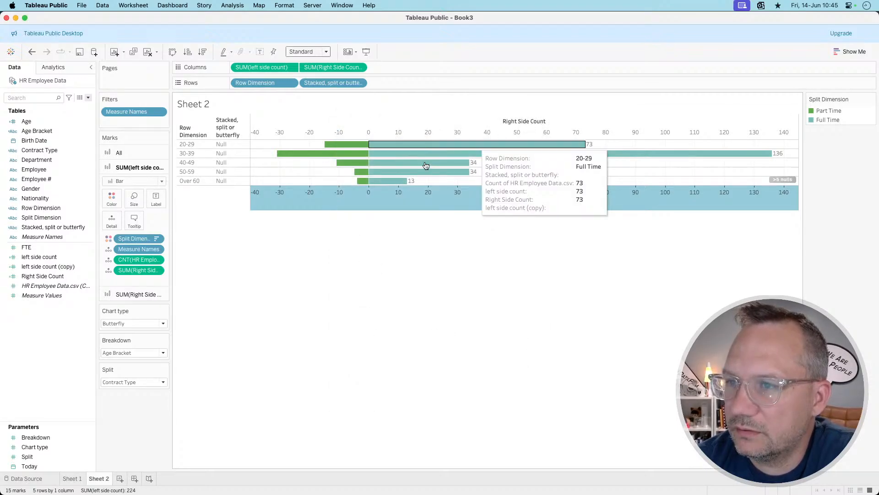
{"action": "right_click", "coordinate": [309, 197]}
{"action": "left_click", "coordinate": [349, 291]}
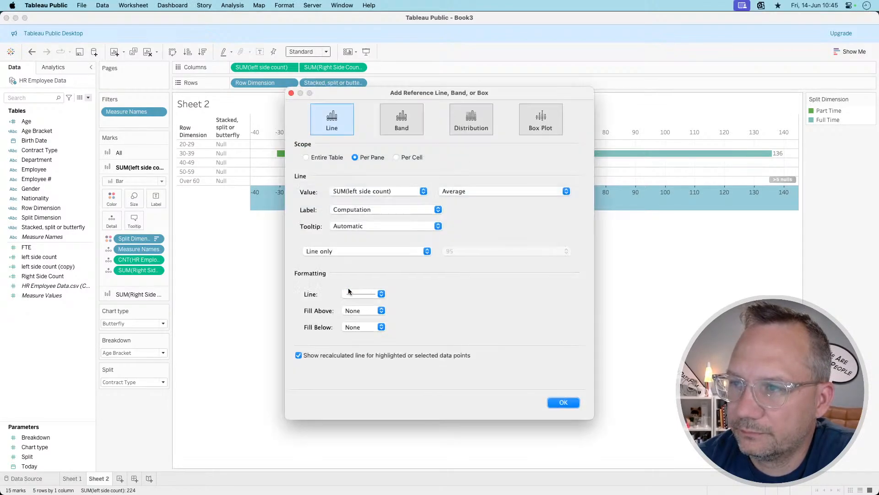
{"action": "left_click", "coordinate": [392, 192]}
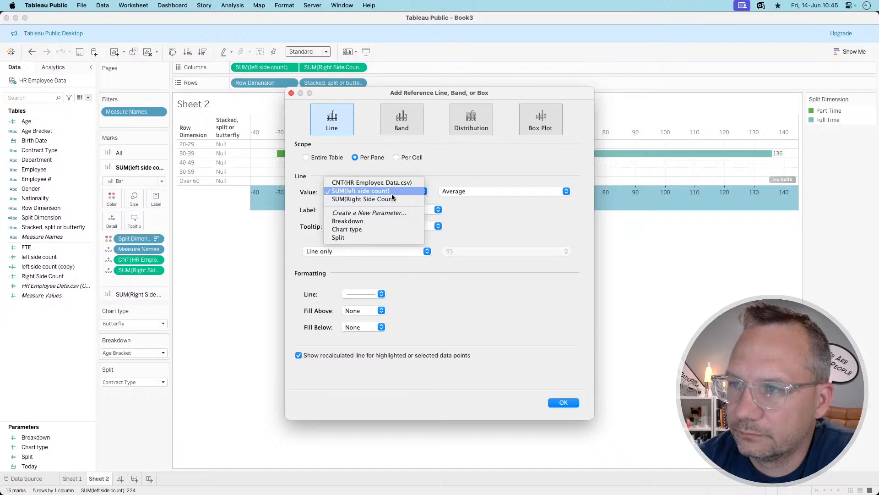
{"action": "left_click", "coordinate": [293, 93]}
{"action": "left_click", "coordinate": [292, 93]}
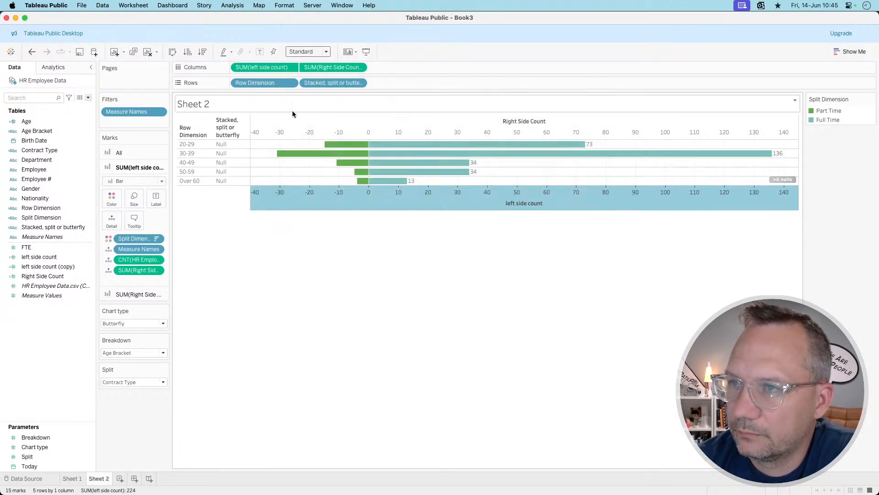
Add a per-cell average reference line on SUM(left side count (copy)) to the Right Side Count axis
{"action": "right_click", "coordinate": [293, 127]}
{"action": "left_click", "coordinate": [320, 225]}
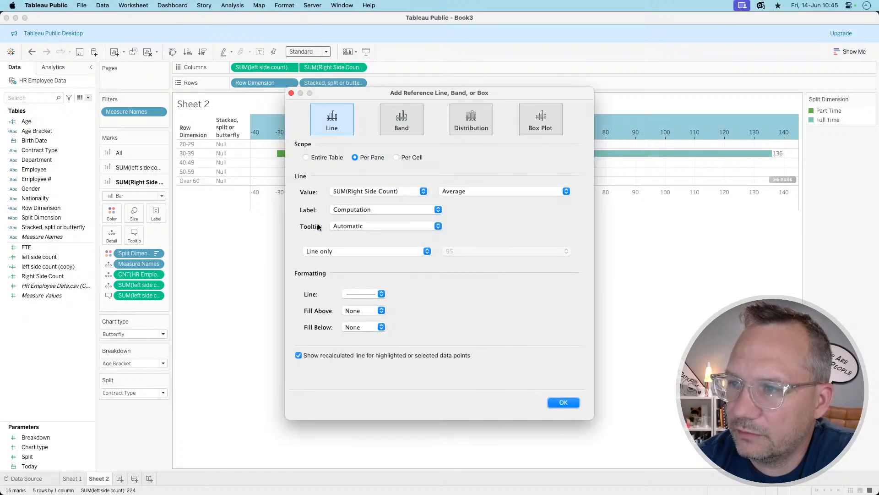
{"action": "left_click", "coordinate": [364, 191]}
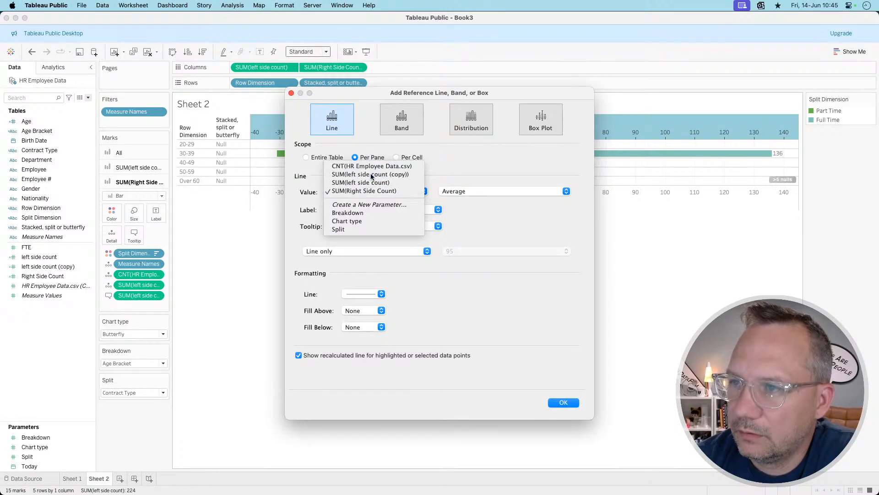
{"action": "left_click", "coordinate": [369, 174]}
{"action": "left_click", "coordinate": [402, 158]}
Label the new reference line with its value, set its tooltip and line to None, and turn off the recalculated line
{"action": "left_click_drag", "start_coordinate": [446, 97], "coordinate": [638, 132]}
{"action": "left_click", "coordinate": [543, 243]}
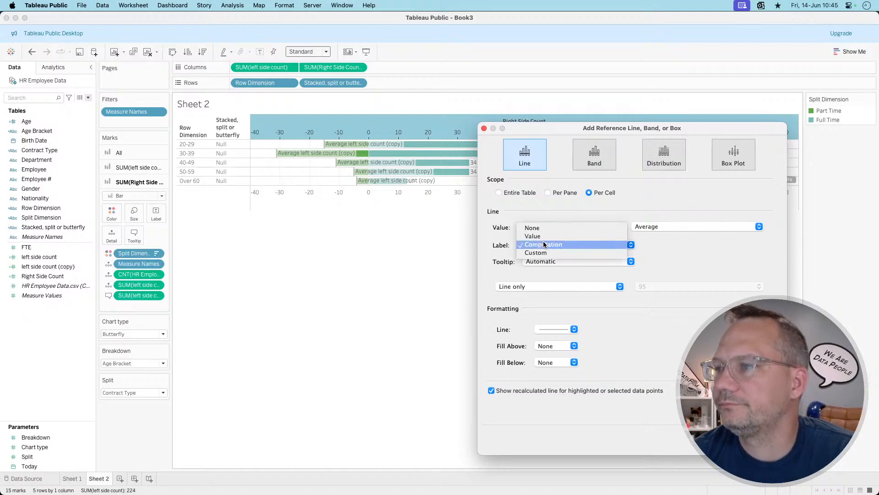
{"action": "left_click", "coordinate": [542, 232]}
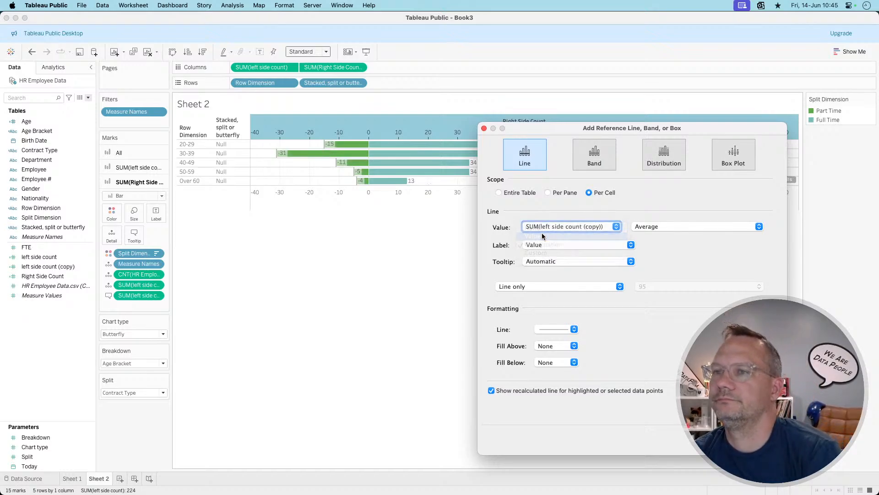
{"action": "left_click", "coordinate": [548, 262]}
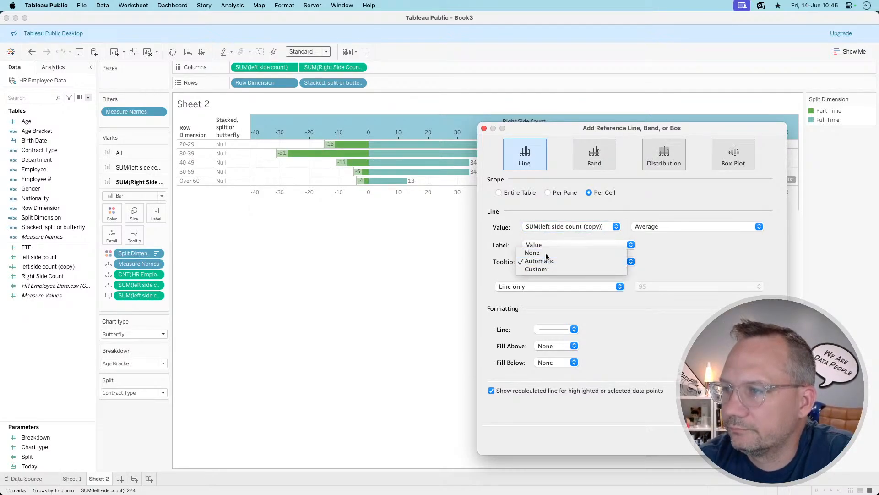
{"action": "left_click", "coordinate": [533, 253]}
{"action": "left_click", "coordinate": [557, 329]}
{"action": "left_click", "coordinate": [567, 344]}
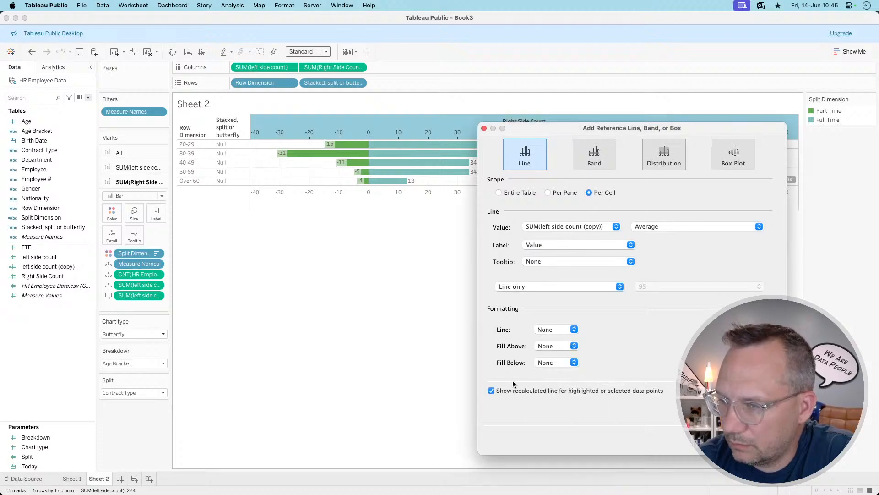
{"action": "left_click", "coordinate": [492, 390]}
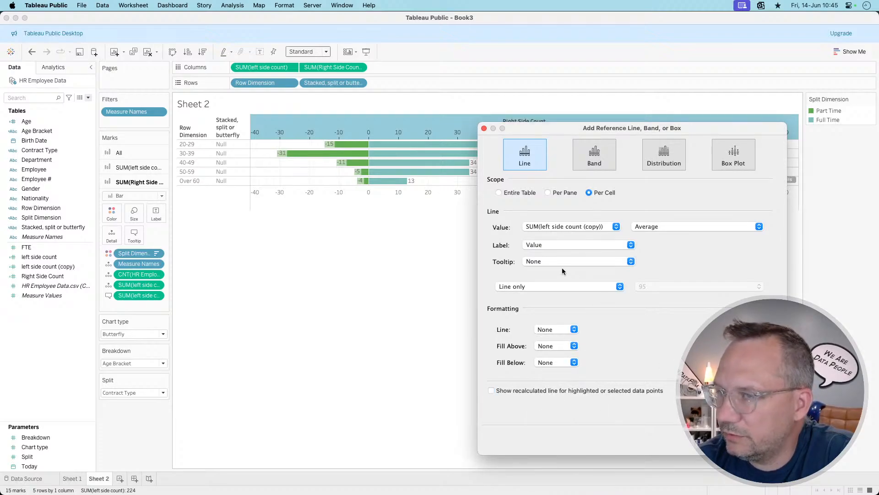
{"action": "key", "text": "Return"}
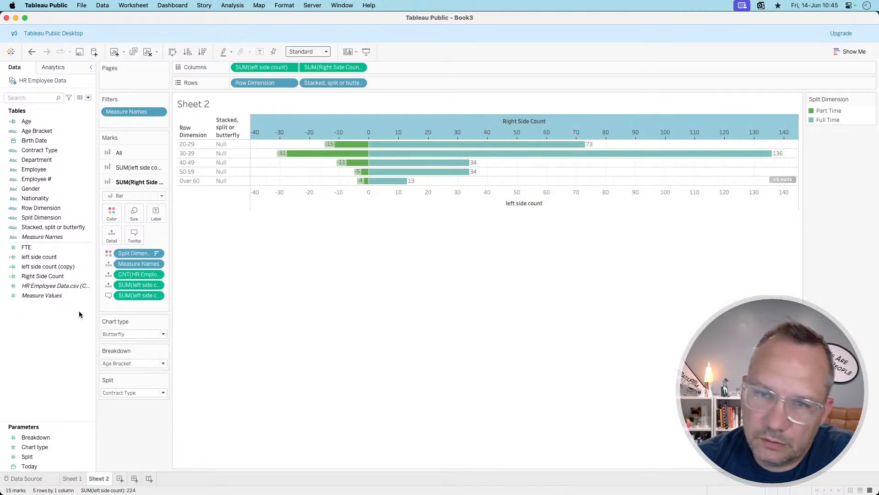
Rename the left side count (copy) calculation as left side count value
{"action": "right_click", "coordinate": [58, 268]}
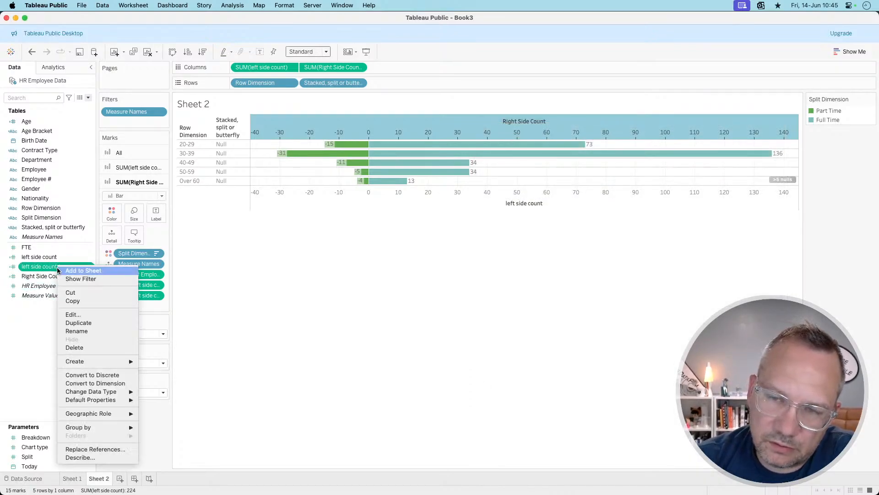
{"action": "left_click", "coordinate": [103, 316]}
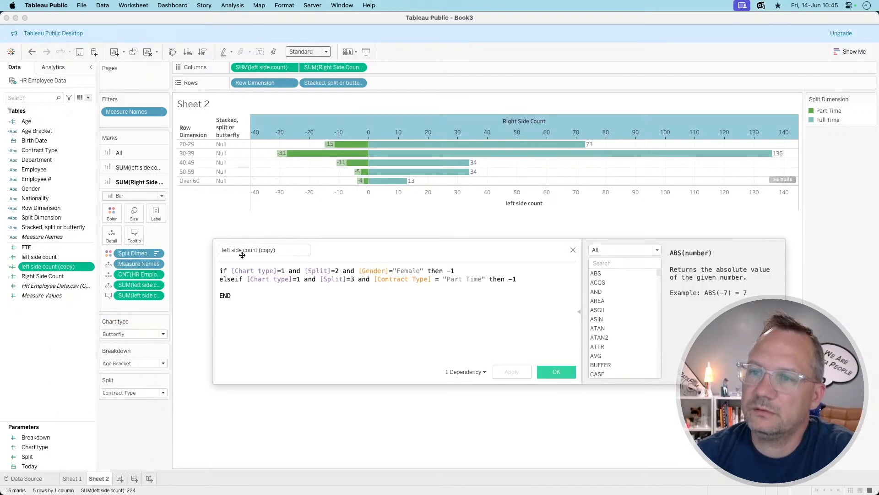
{"action": "left_click_drag", "start_coordinate": [257, 250], "coordinate": [289, 250]}
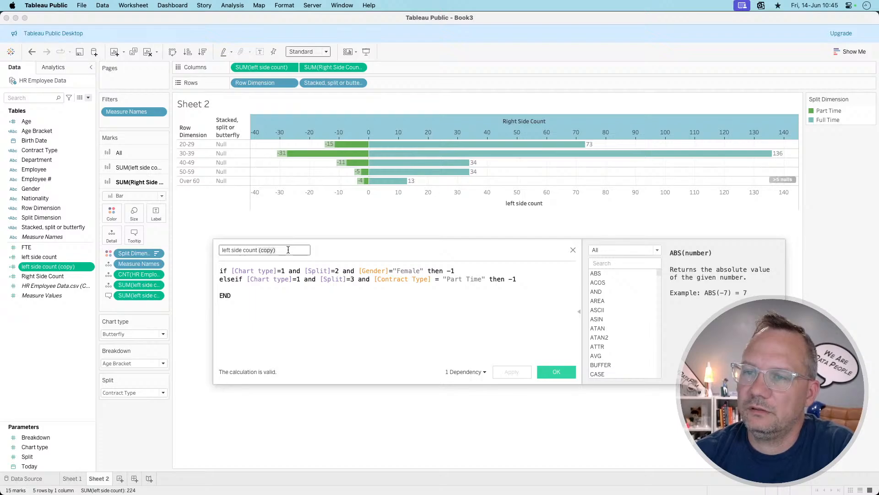
{"action": "type", "text": "value"}
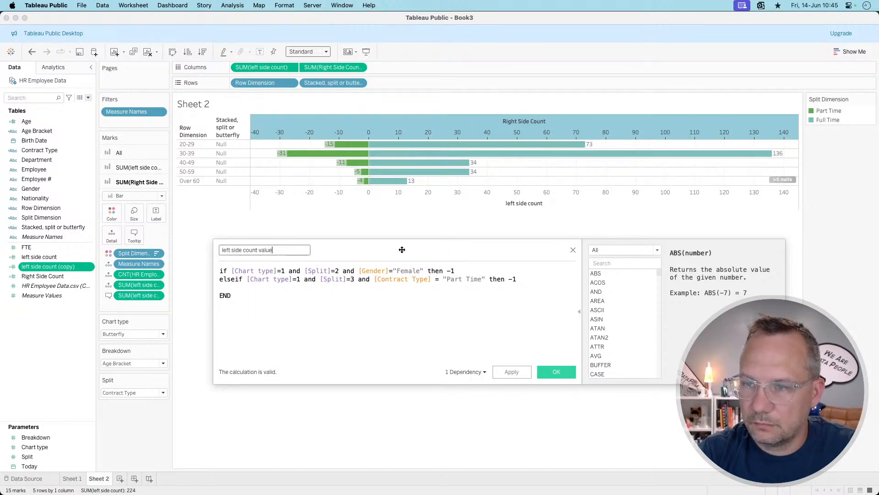
Try to wrap the whole left side count value formula in abs(), and undo the calculation edit
{"action": "left_click", "coordinate": [220, 270]}
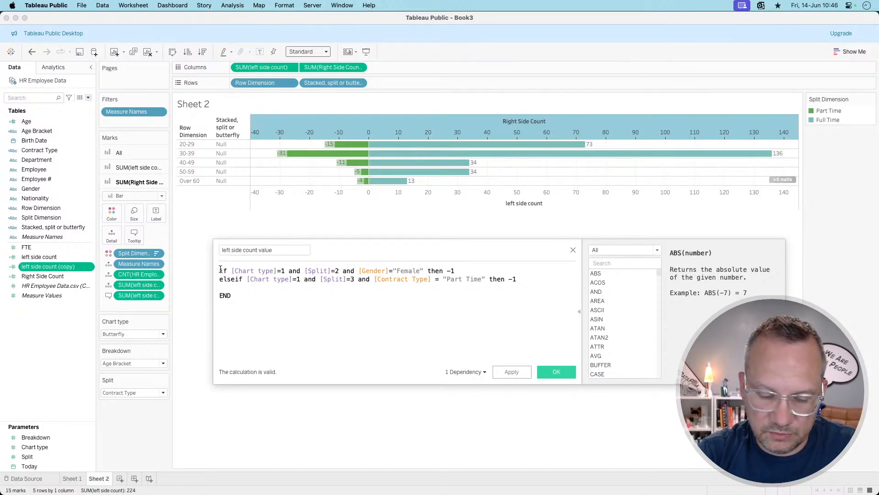
{"action": "type", "text": "abs("}
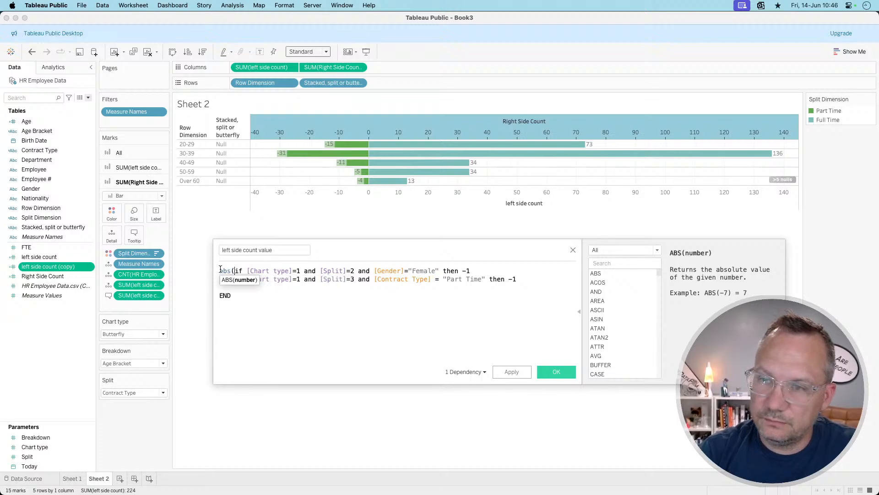
{"action": "key", "text": "super+Down"}
{"action": "type", "text": ")"}
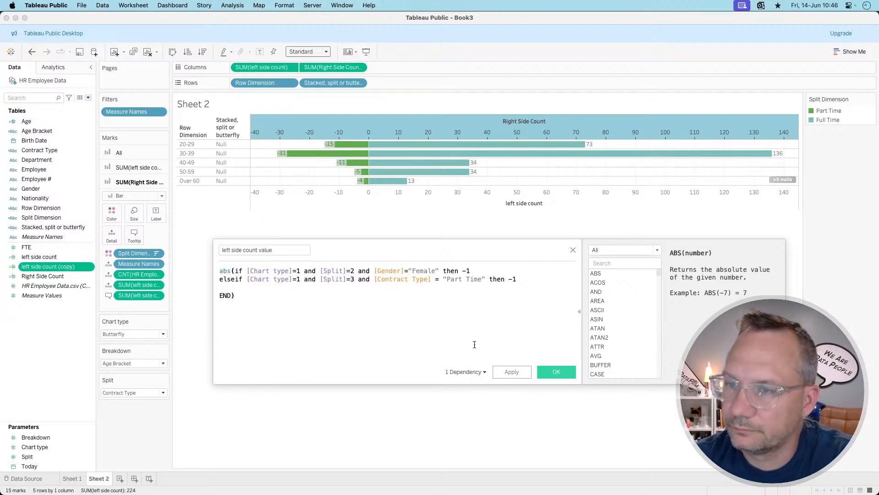
{"action": "left_click", "coordinate": [549, 370]}
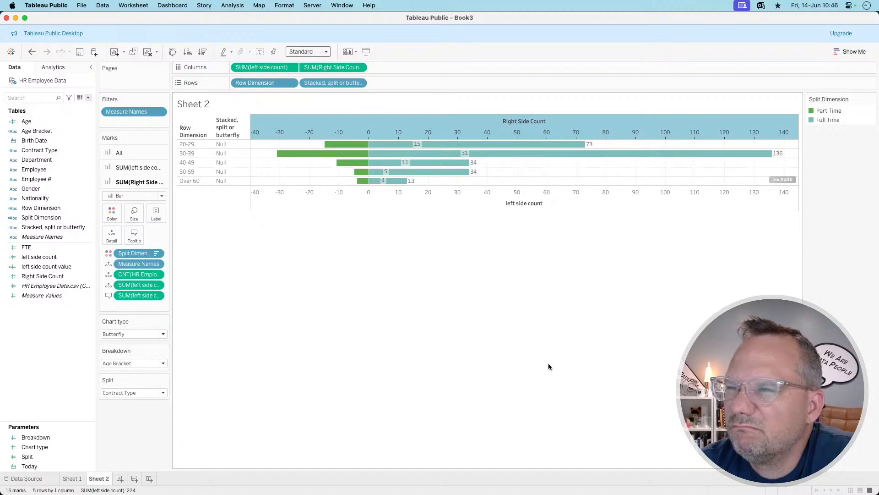
{"action": "key", "text": "super+z"}
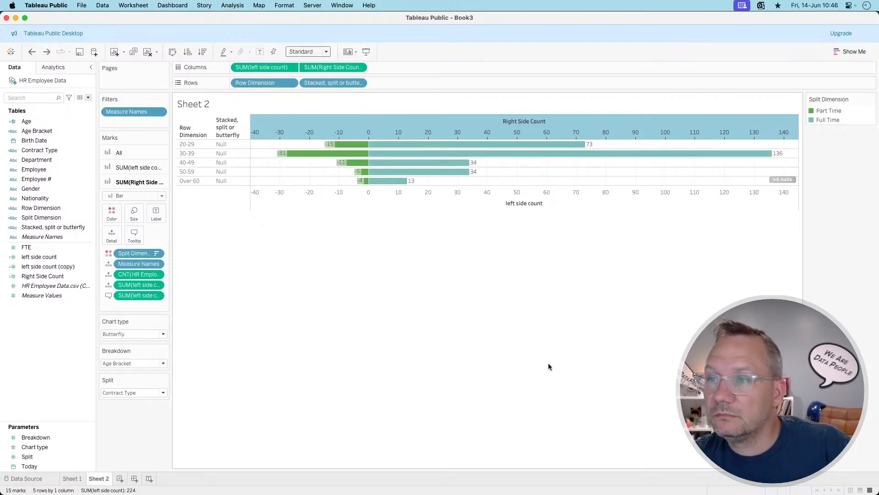
{"action": "right_click", "coordinate": [315, 195]}
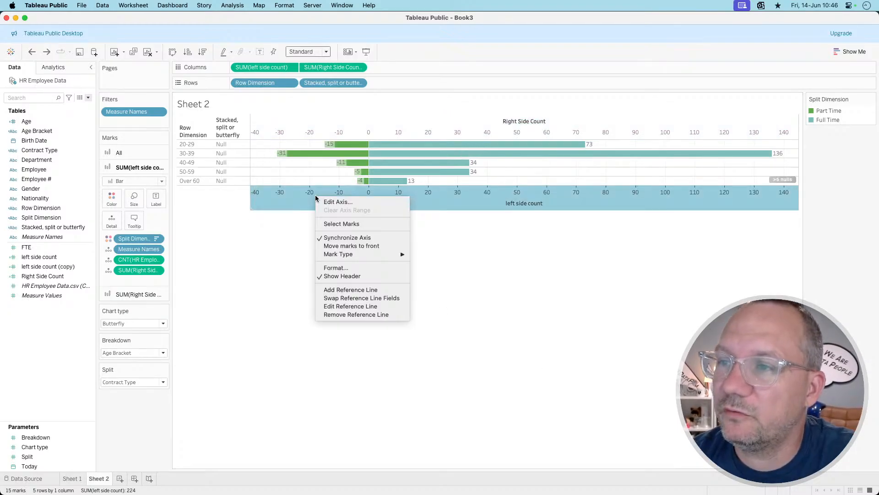
{"action": "right_click", "coordinate": [300, 129]}
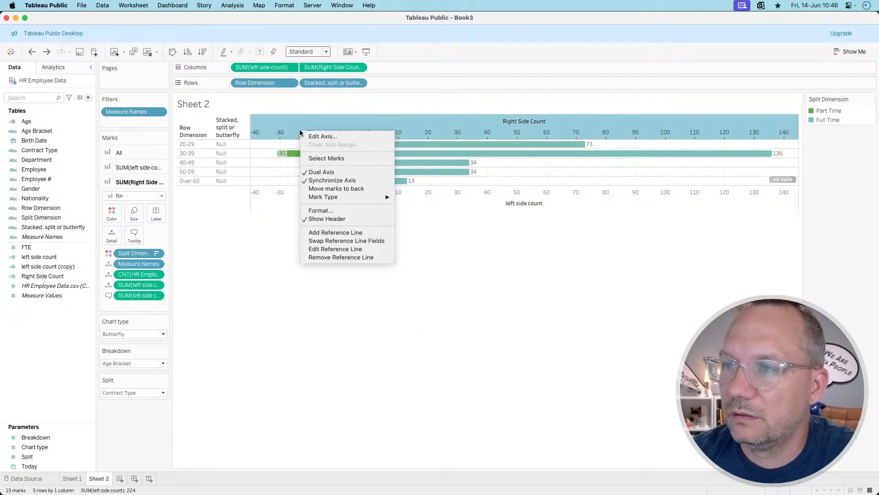
{"action": "left_click", "coordinate": [322, 180]}
Set the default number format of left side count (copy) to custom #,##0.00;#,##0.00, with no minus sign for negative values
{"action": "right_click", "coordinate": [56, 269]}
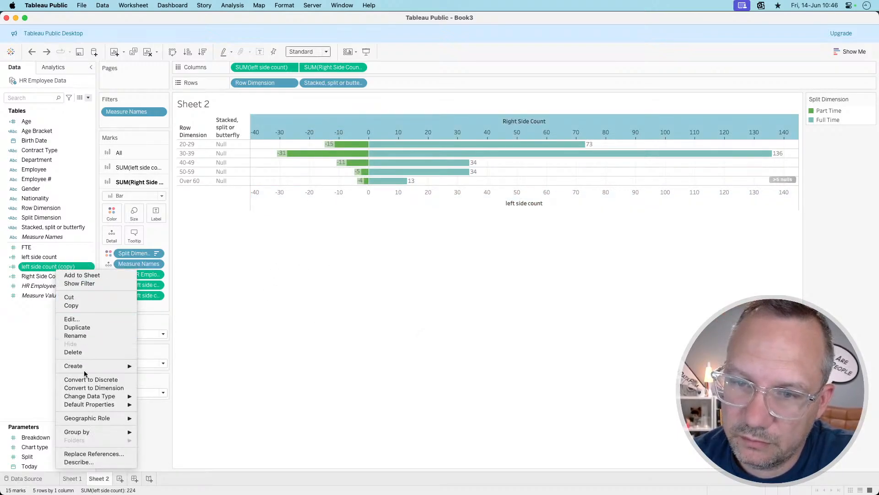
{"action": "mouse_move", "coordinate": [93, 404]}
{"action": "left_click", "coordinate": [168, 420]}
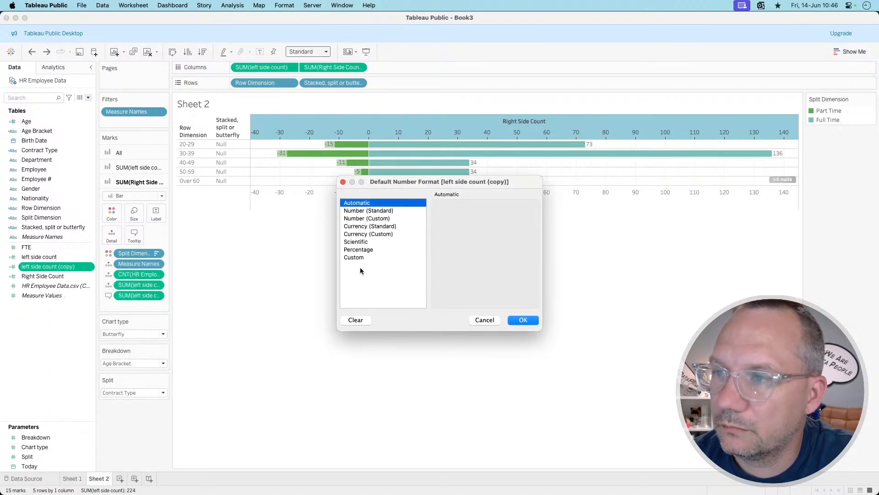
{"action": "left_click", "coordinate": [382, 219]}
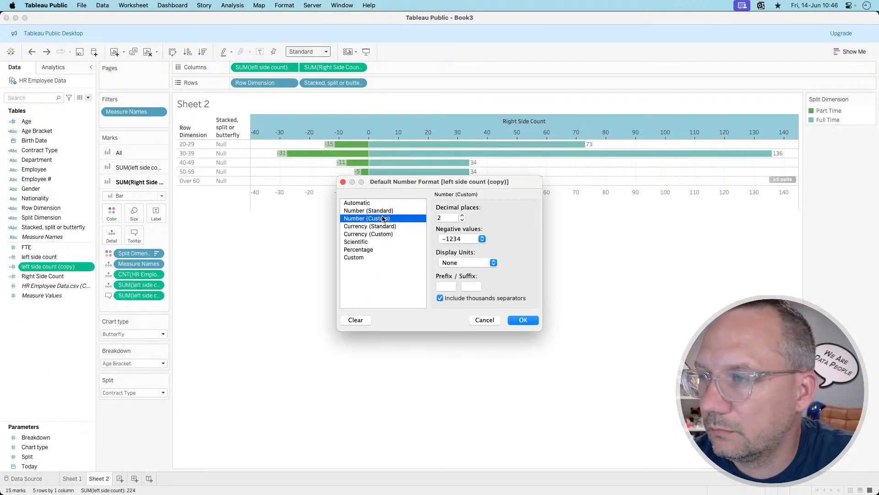
{"action": "left_click", "coordinate": [468, 239]}
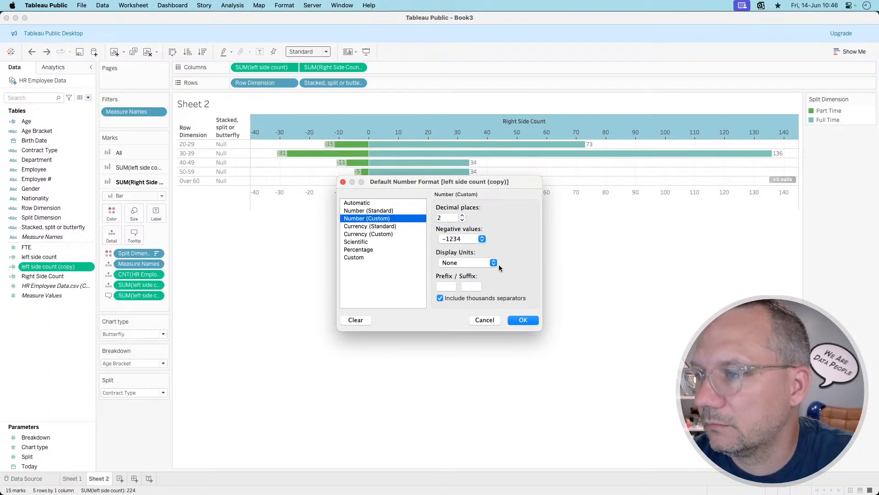
{"action": "left_click", "coordinate": [361, 257]}
{"action": "left_click", "coordinate": [466, 218]}
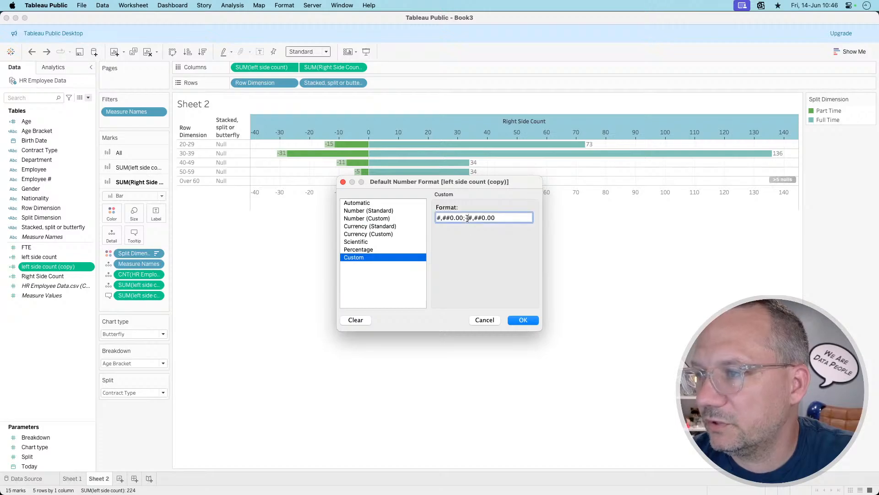
{"action": "left_click", "coordinate": [522, 319]}
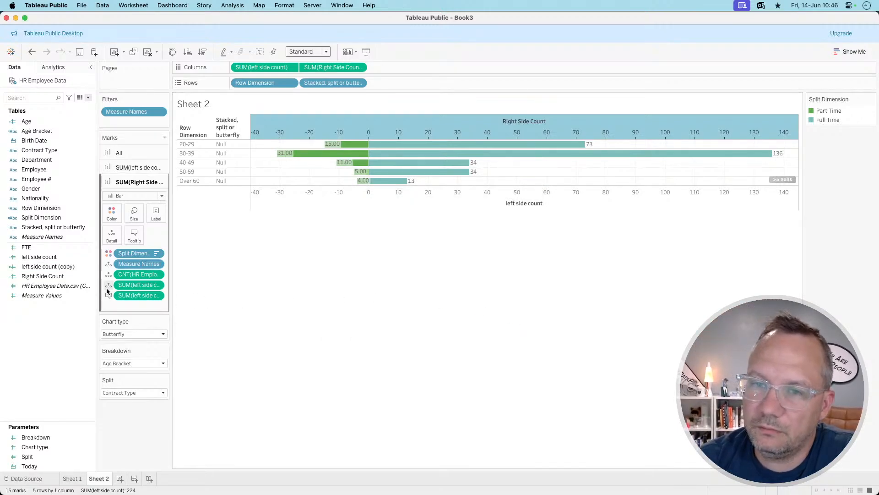
Remove the decimals from the custom default number format of left side count (copy), making it #,##0;#,##0
{"action": "right_click", "coordinate": [58, 268]}
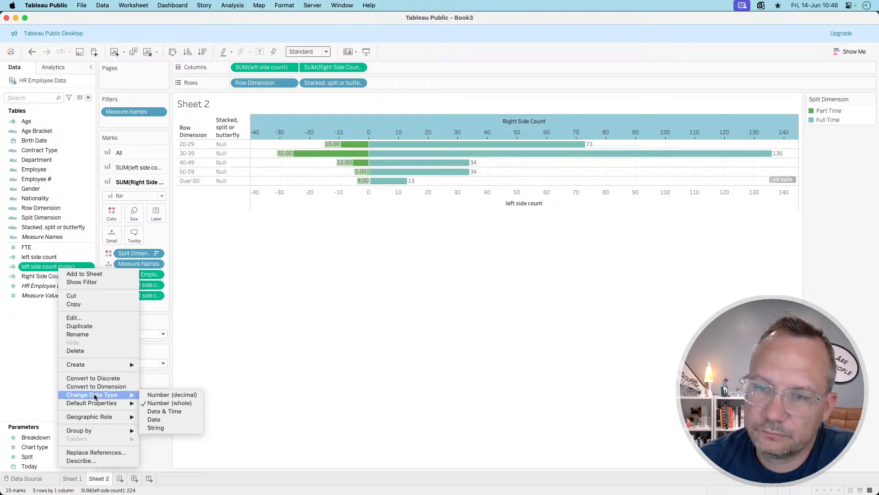
{"action": "mouse_move", "coordinate": [115, 403]}
{"action": "left_click", "coordinate": [176, 420]}
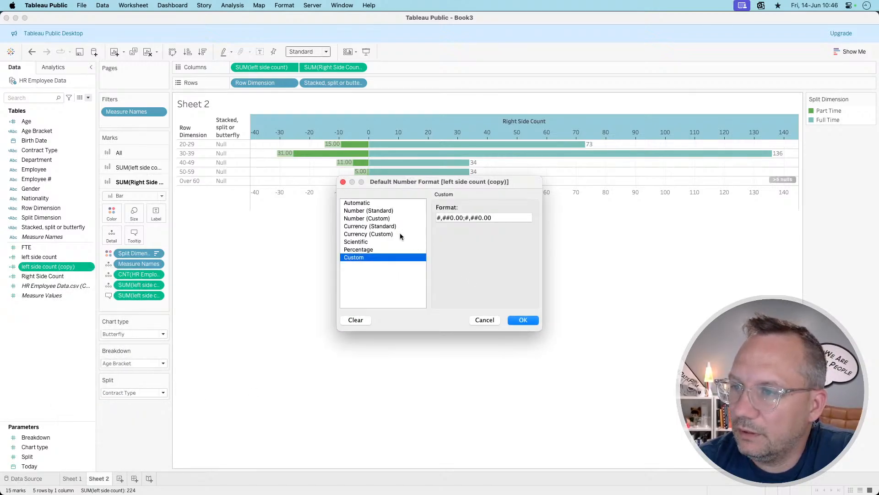
{"action": "left_click", "coordinate": [463, 219]}
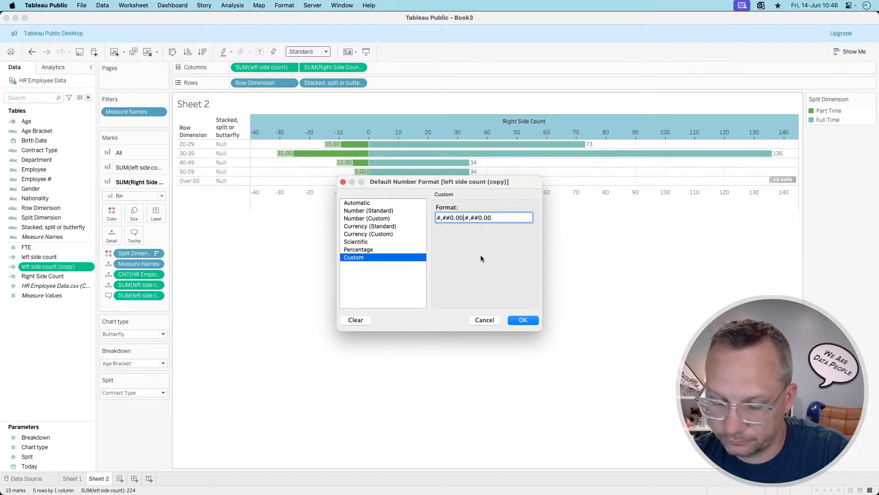
{"action": "key", "text": "Delete"}
{"action": "key", "text": "BackSpace"}
{"action": "key", "text": "BackSpace"}
{"action": "left_click", "coordinate": [488, 216]}
{"action": "key", "text": "BackSpace"}
{"action": "key", "text": "BackSpace"}
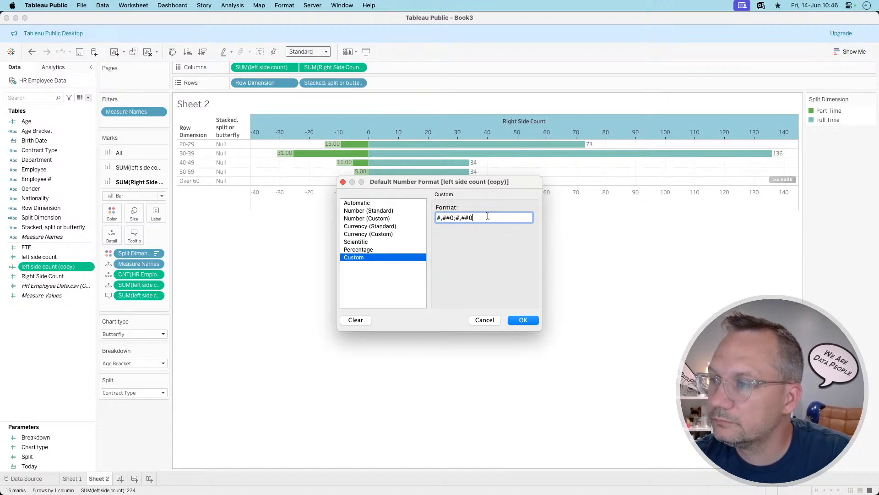
{"action": "left_click", "coordinate": [521, 318]}
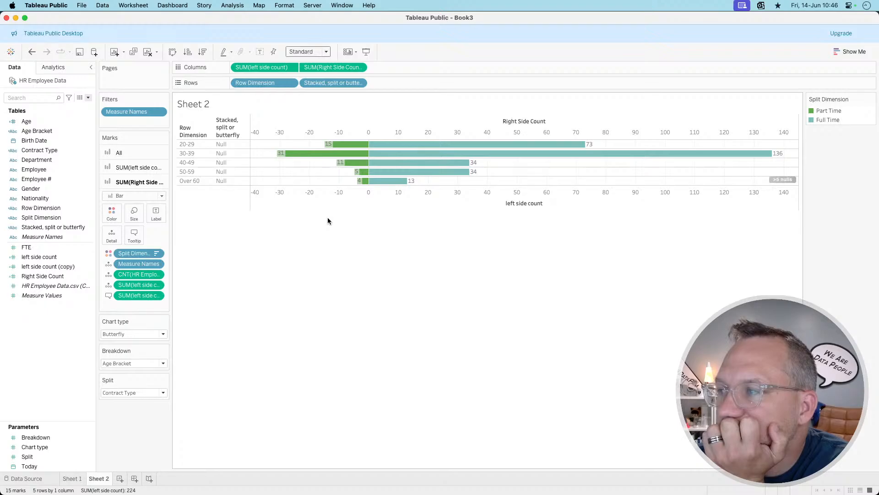
Hide the nulls indicator on the bar chart
{"action": "left_click", "coordinate": [783, 179]}
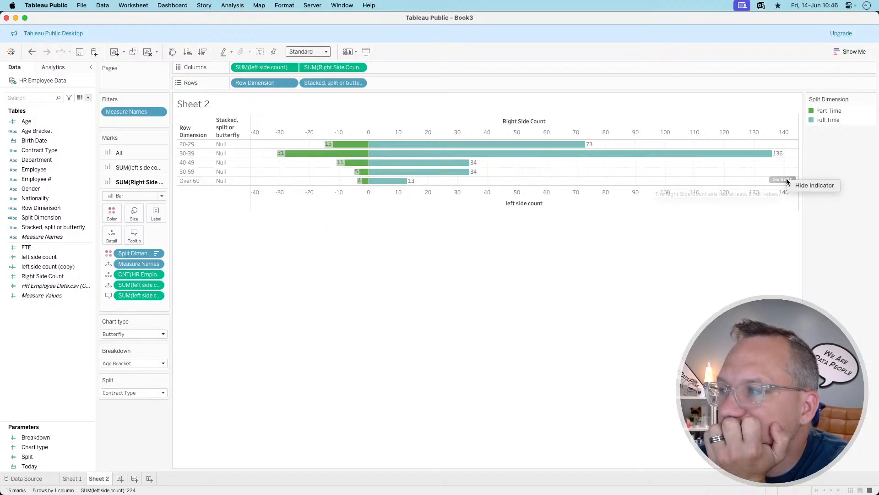
{"action": "left_click", "coordinate": [812, 186]}
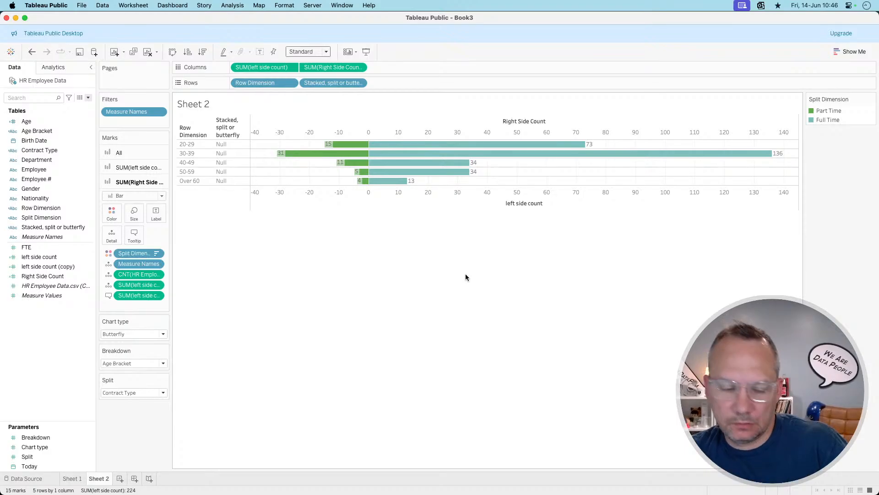
{"action": "left_click", "coordinate": [279, 69]}
{"action": "left_click", "coordinate": [313, 68], "text": "super"}
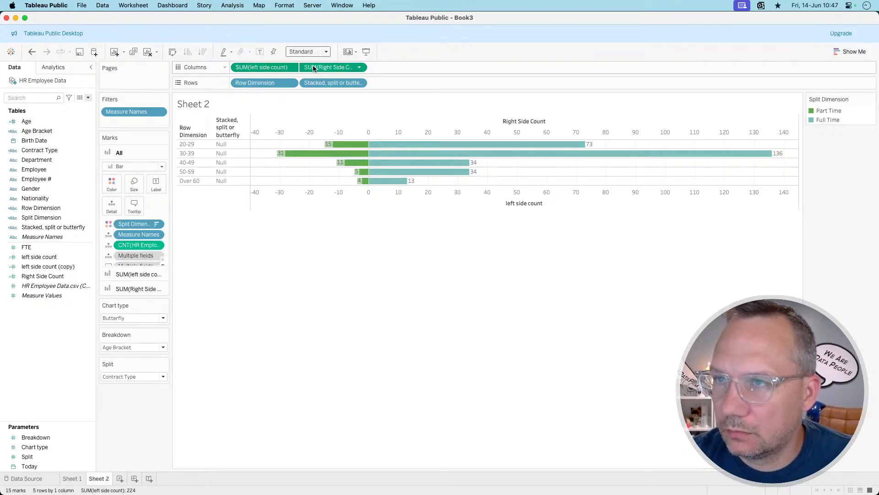
{"action": "left_click", "coordinate": [307, 251]}
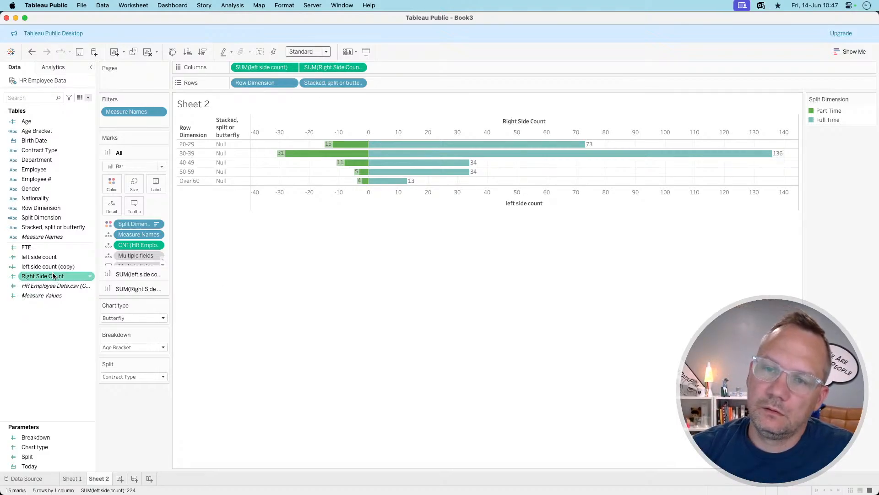
Edit the left side count calculation, wrapping its whole IF expression in sum() and adding a division sign on a new line after it
{"action": "right_click", "coordinate": [48, 259]}
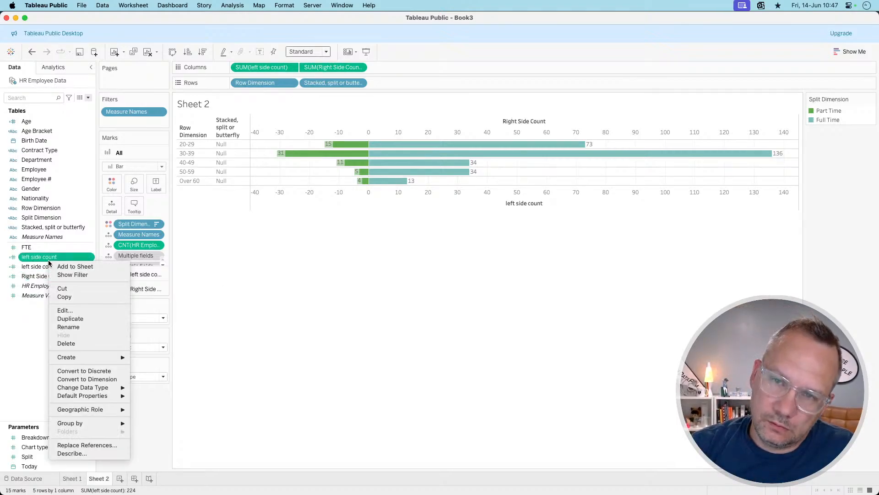
{"action": "left_click", "coordinate": [75, 311]}
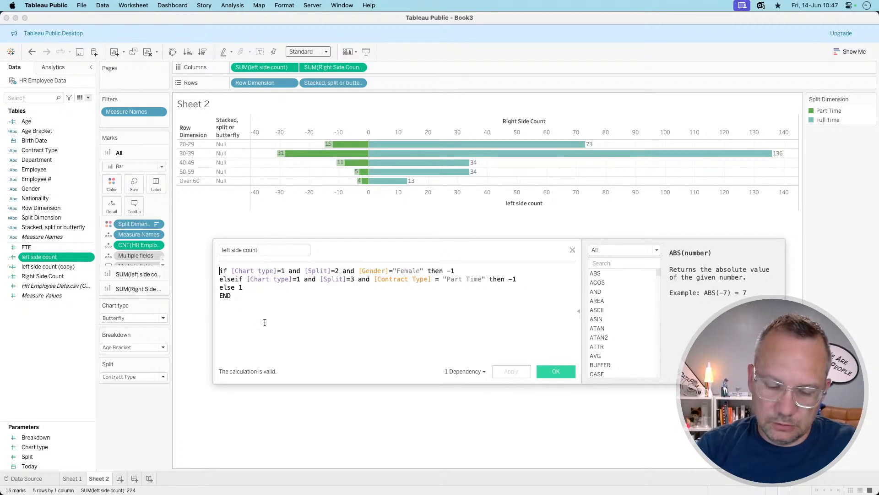
{"action": "type", "text": "("}
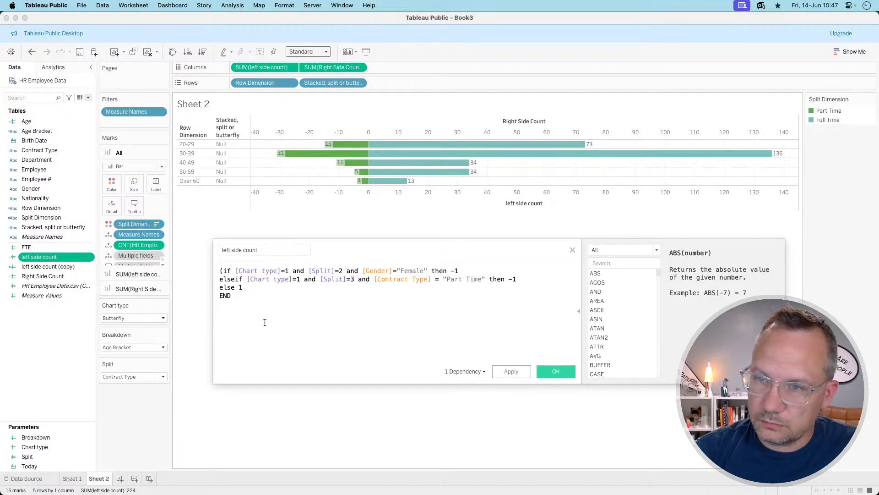
{"action": "type", "text": ")"}
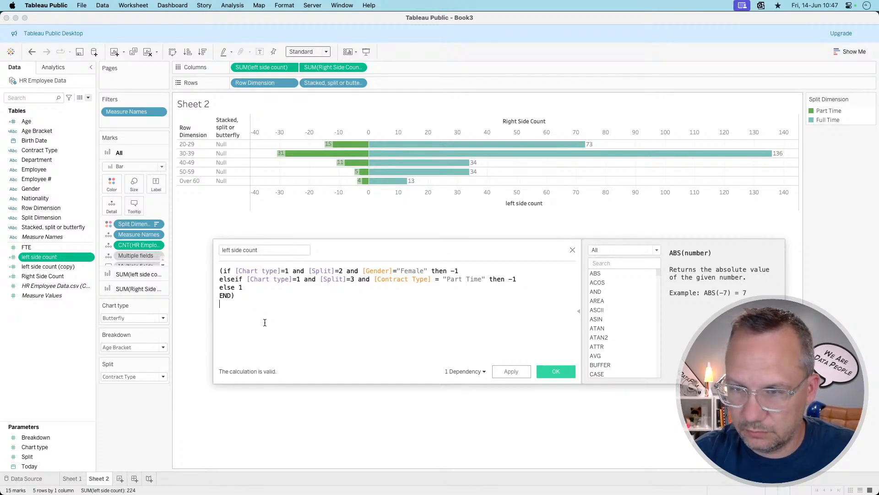
{"action": "type", "text": "/("}
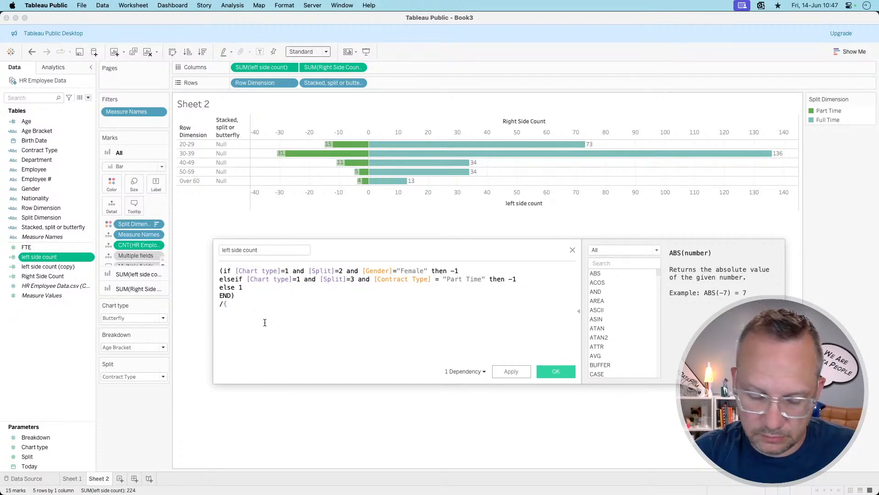
{"action": "key", "text": "BackSpace"}
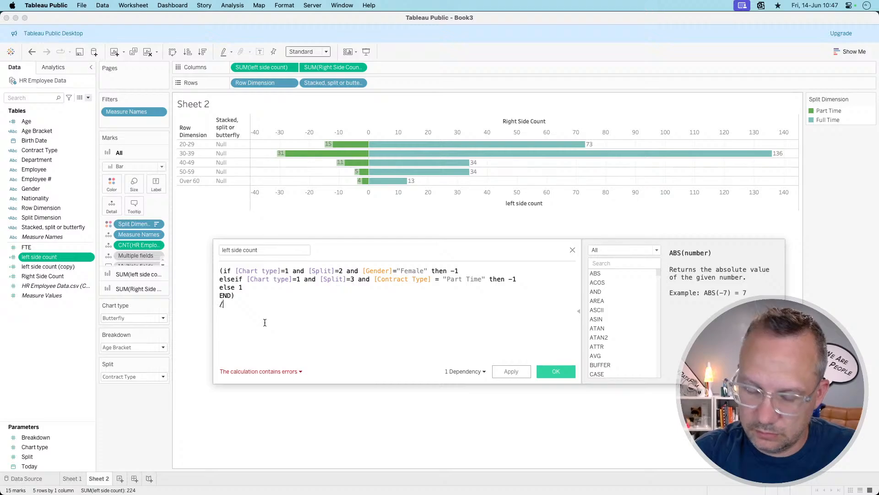
{"action": "left_click", "coordinate": [220, 270]}
{"action": "type", "text": "sum("}
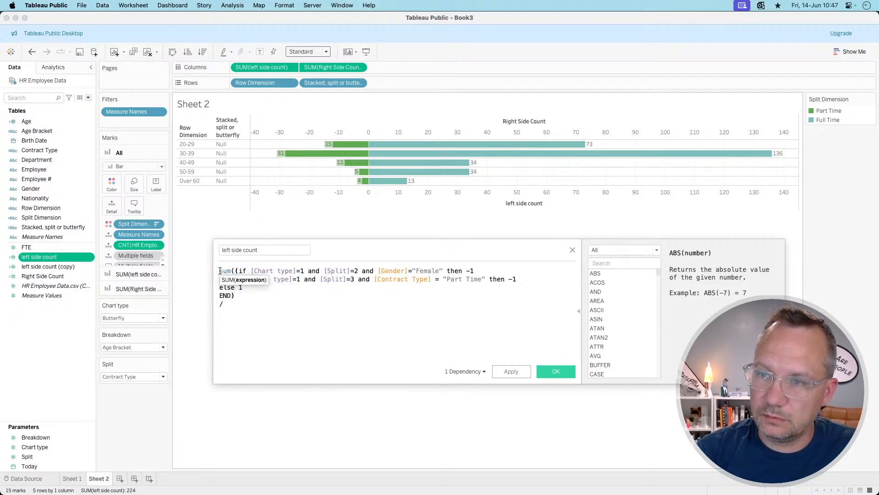
{"action": "key", "text": "BackSpace"}
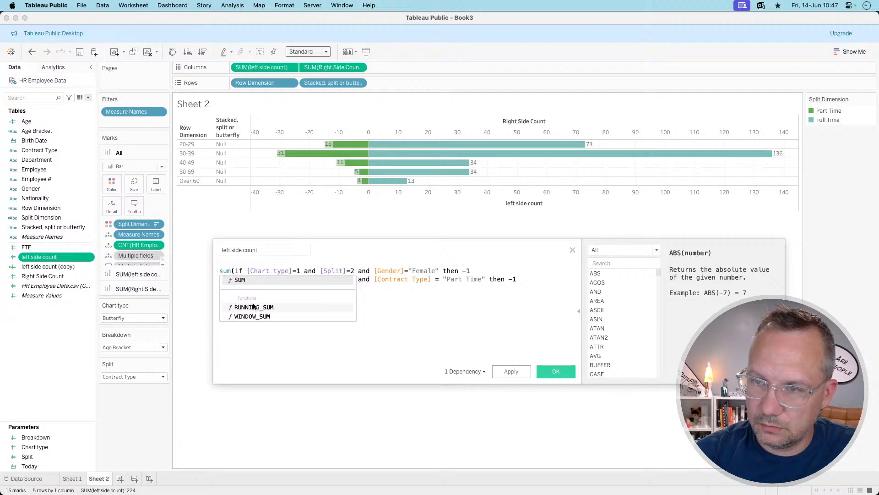
{"action": "left_click", "coordinate": [256, 341]}
{"action": "type", "text": "/"}
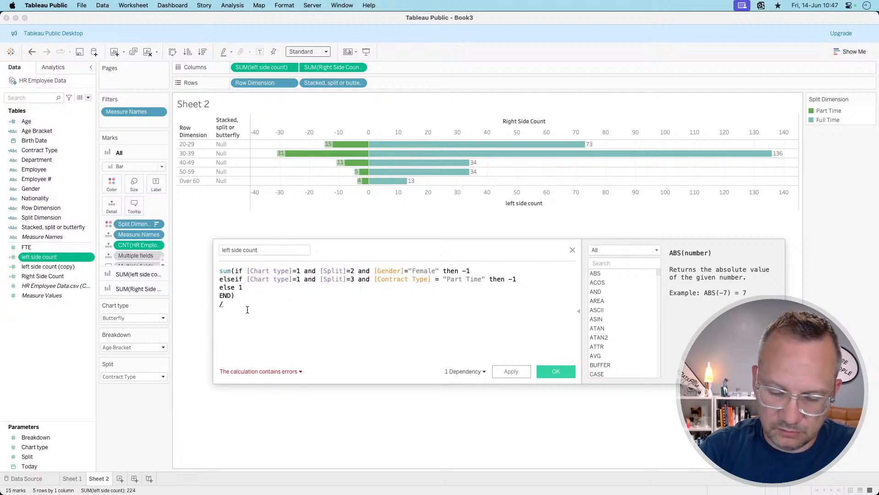
Enter the level-of-detail total {sum(1)} inside a sum() as the divisor of the left side count formula
{"action": "type", "text": "sum("}
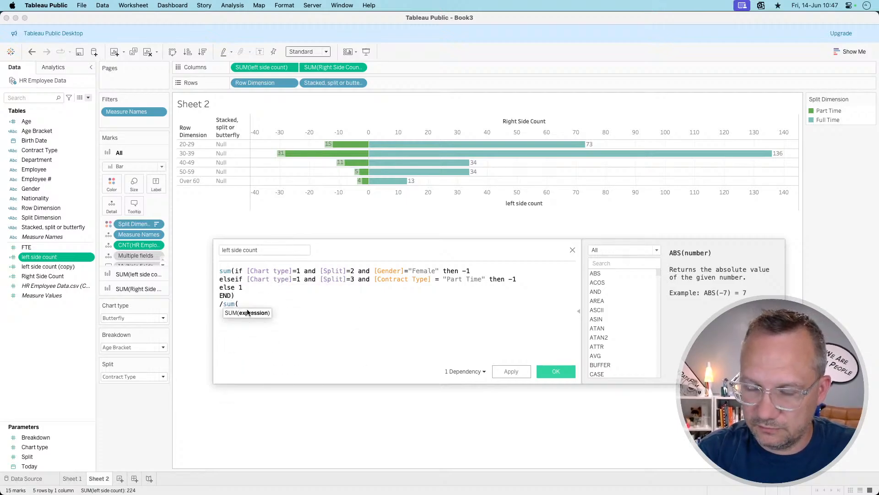
{"action": "type", "text": "{ma"}
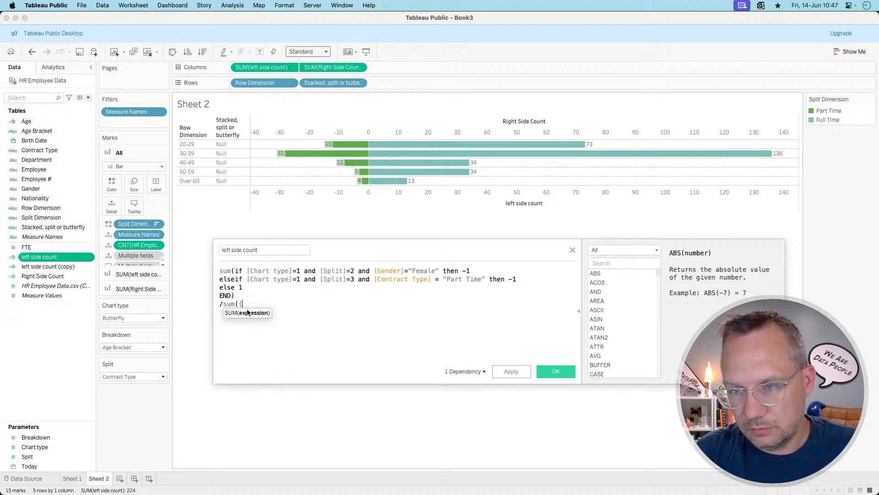
{"action": "key", "text": "BackSpace"}
{"action": "key", "text": "BackSpace"}
{"action": "type", "text": "sum"}
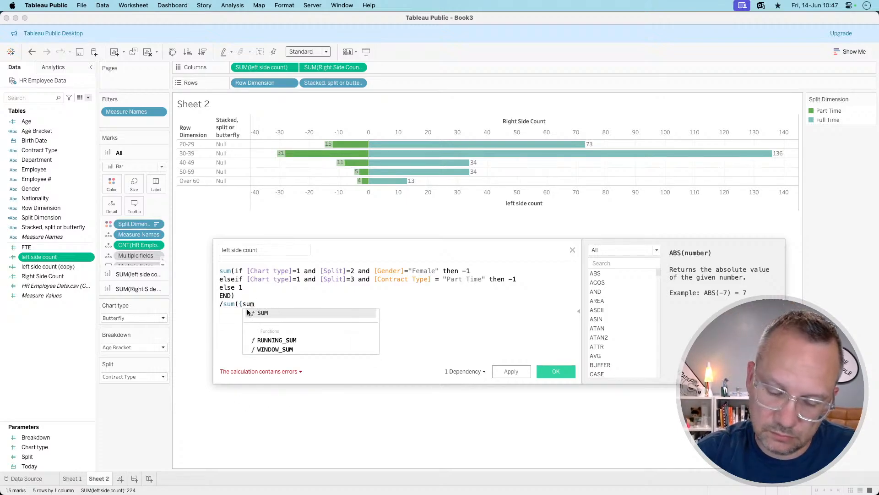
{"action": "type", "text": "(1))"}
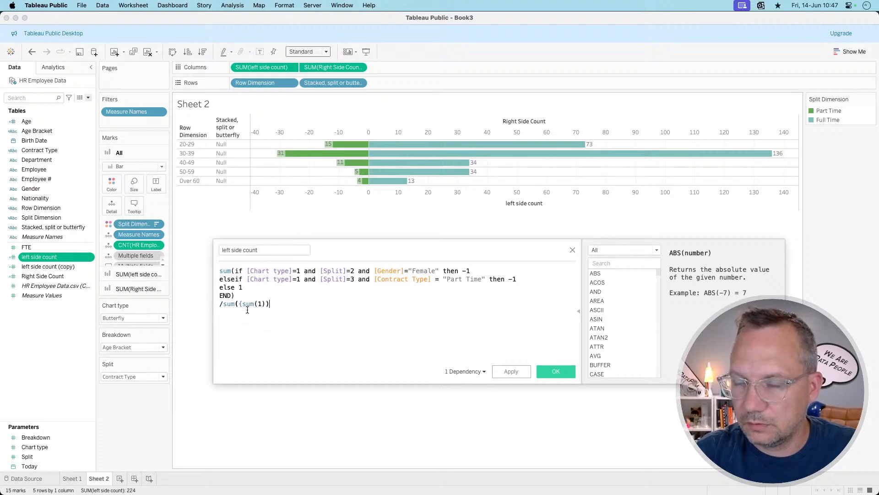
{"action": "key", "text": "BackSpace"}
{"action": "type", "text": "}"}
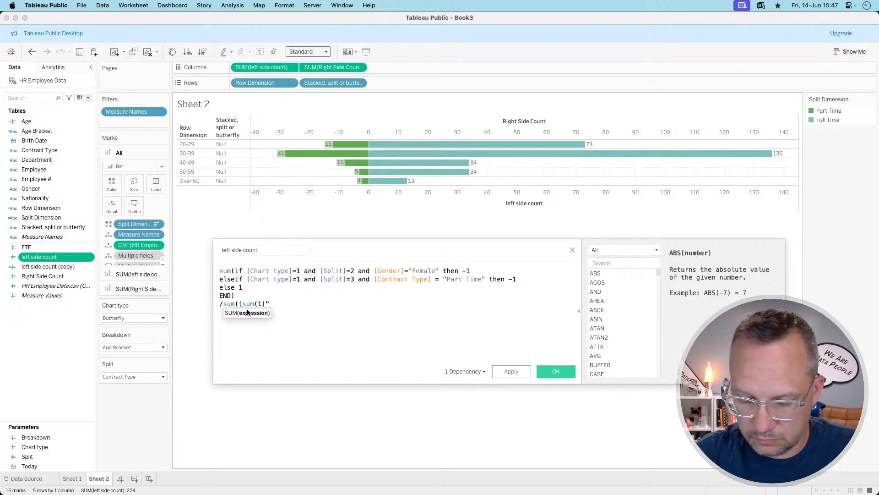
Try dividing the summed IF expression in left side count by sum({sum(1)}) and apply the calculation
{"action": "type", "text": ")"}
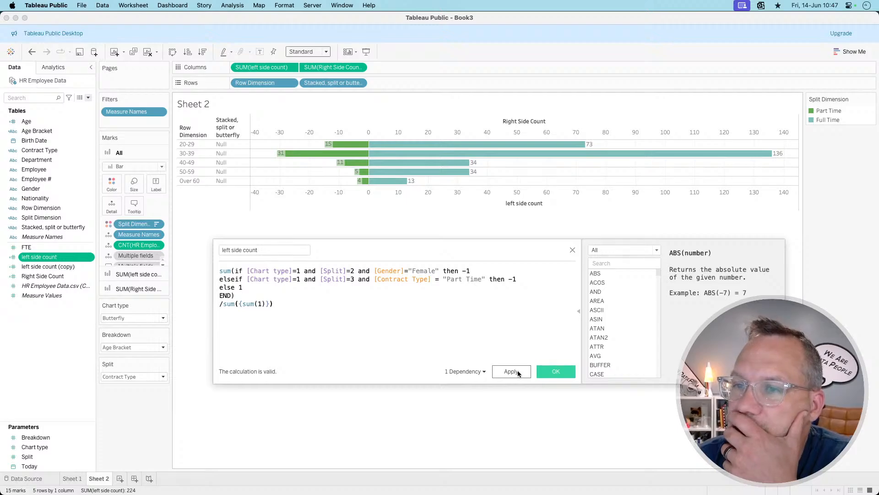
{"action": "left_click", "coordinate": [512, 371]}
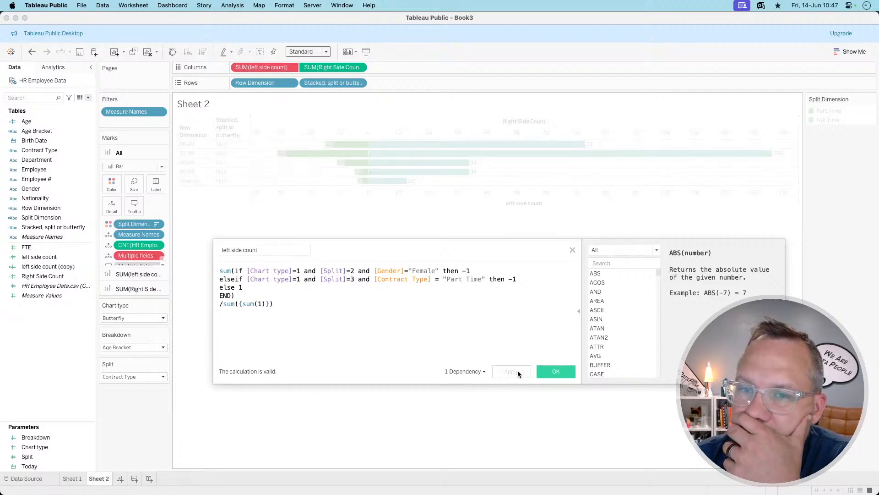
{"action": "left_click", "coordinate": [572, 250]}
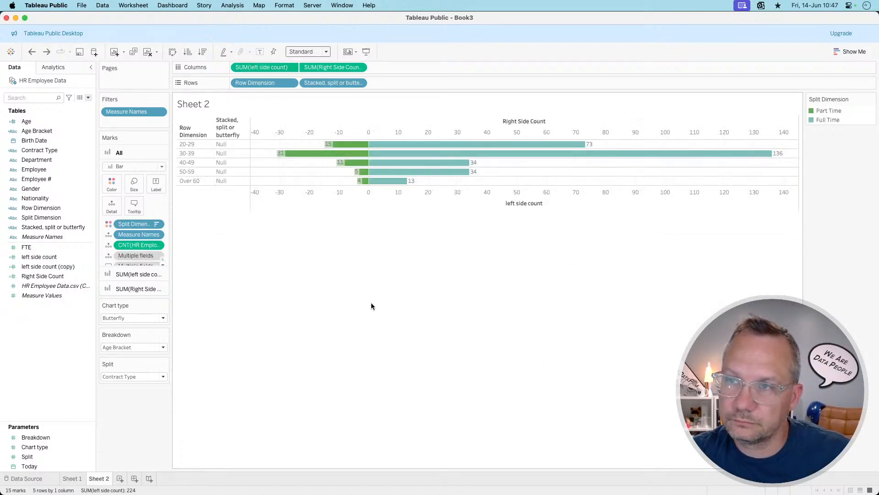
Duplicate the left side count field and name the copy "left side % total"
{"action": "right_click", "coordinate": [55, 258]}
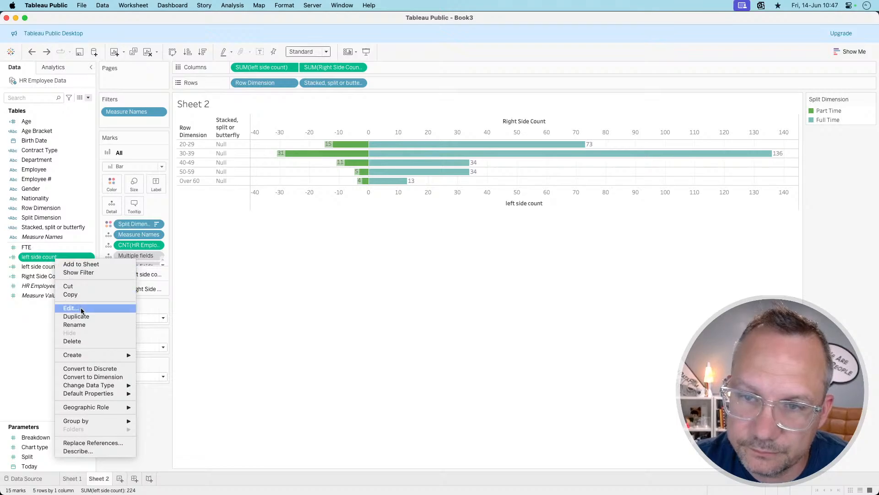
{"action": "left_click", "coordinate": [80, 317]}
{"action": "right_click", "coordinate": [62, 271]}
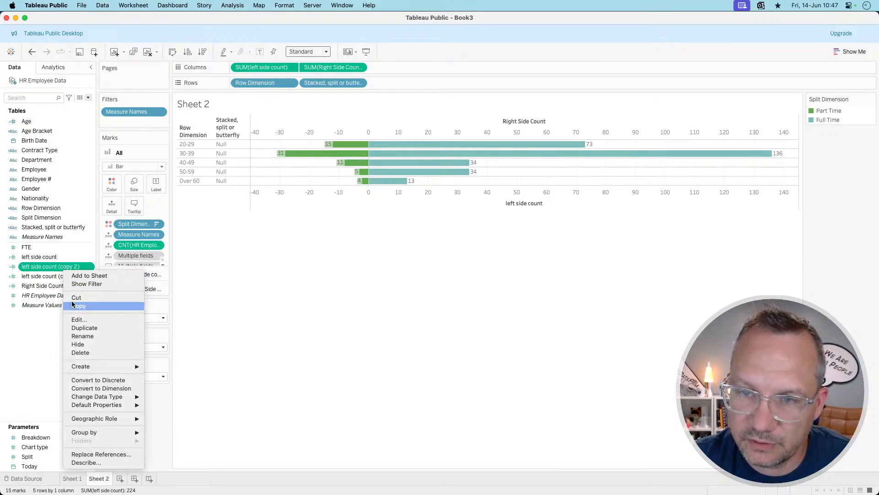
{"action": "left_click", "coordinate": [76, 322]}
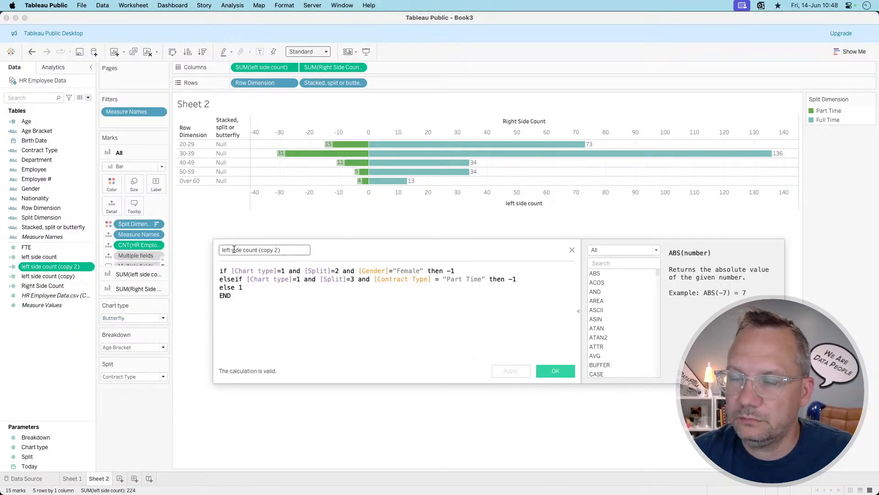
{"action": "left_click_drag", "start_coordinate": [232, 250], "coordinate": [297, 250]}
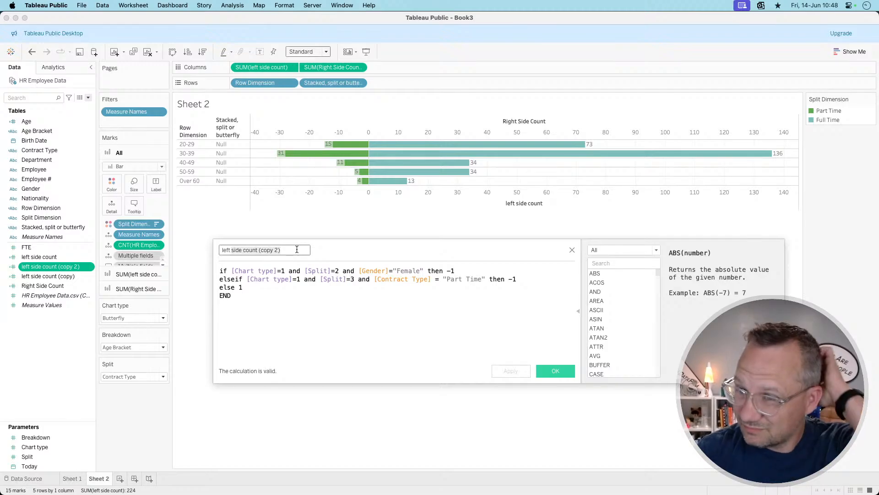
{"action": "left_click", "coordinate": [240, 250]}
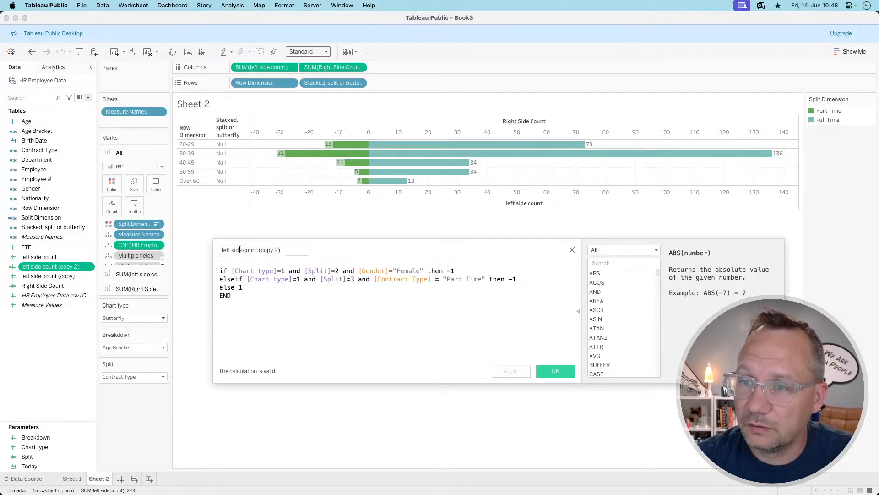
{"action": "left_click_drag", "start_coordinate": [243, 250], "coordinate": [323, 250]}
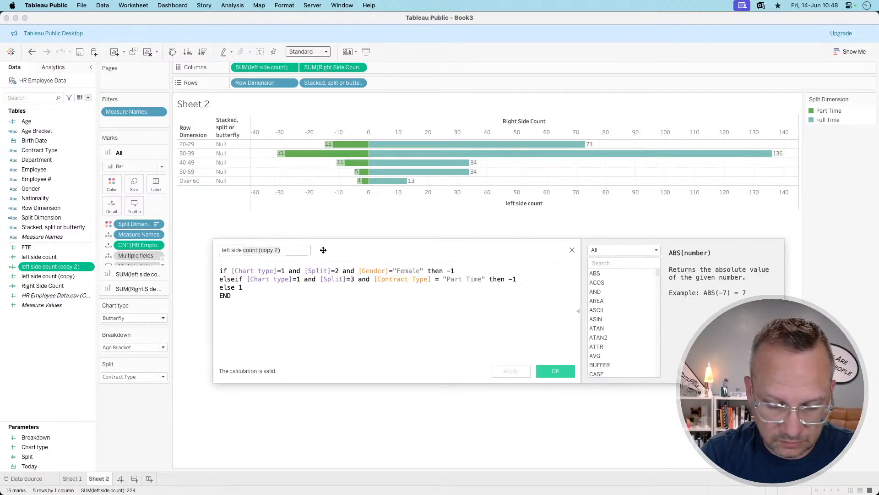
{"action": "type", "text": "%"}
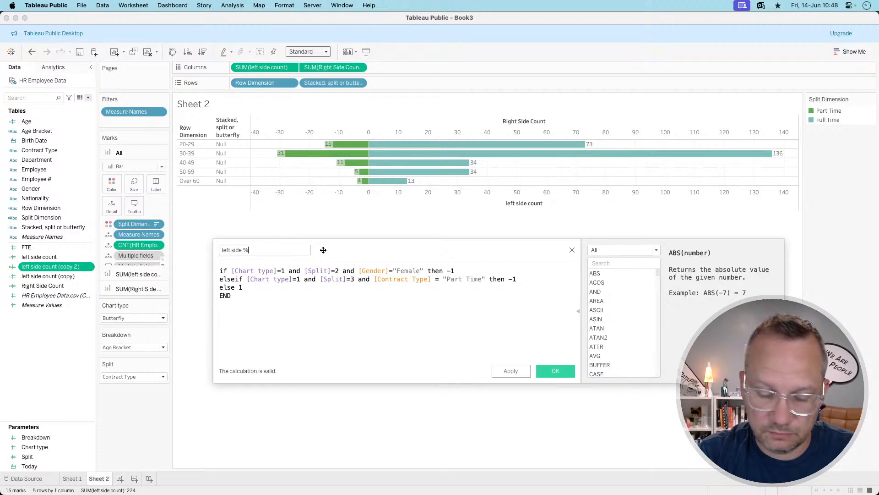
{"action": "type", "text": " total"}
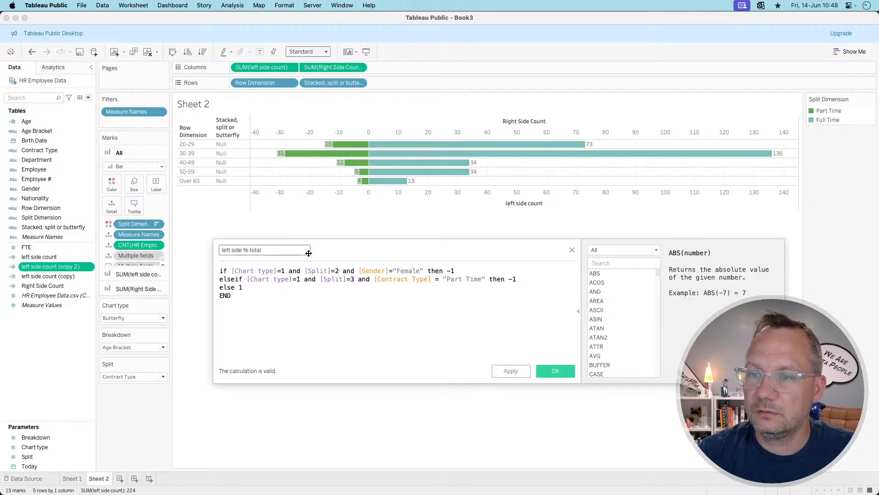
Insert sum( before the IF expression of left side % total and a division sign after END
{"action": "left_click", "coordinate": [221, 270]}
{"action": "type", "text": "sum("}
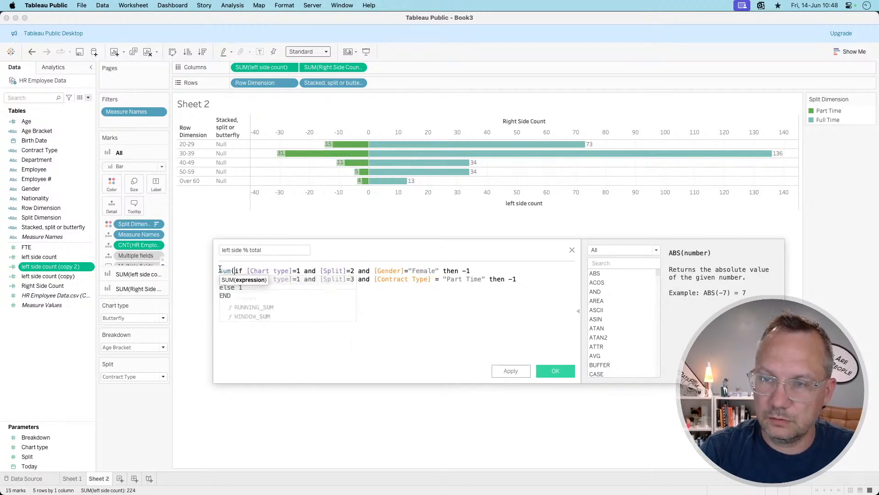
{"action": "left_click", "coordinate": [242, 296]}
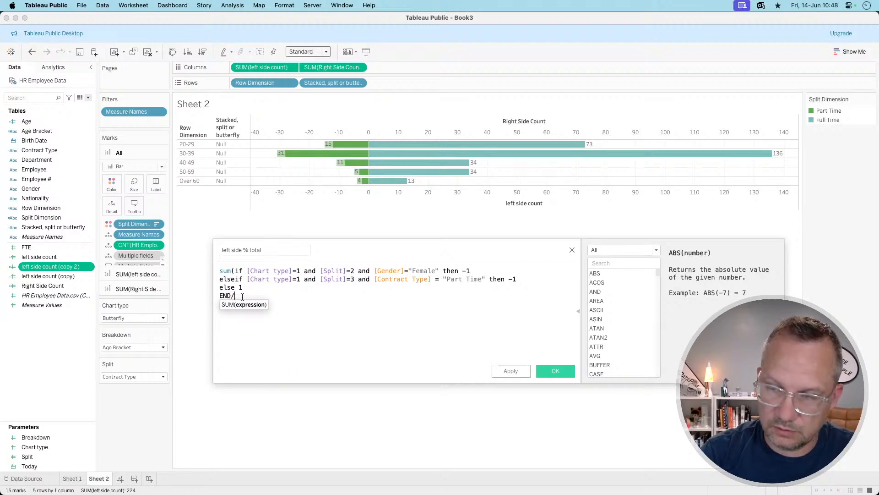
{"action": "type", "text": "/"}
{"action": "key", "text": "Return"}
Enter sum({COUNT([HR Employee Data.csv])}) as the divisor on a new line of the calculation
{"action": "type", "text": "{"}
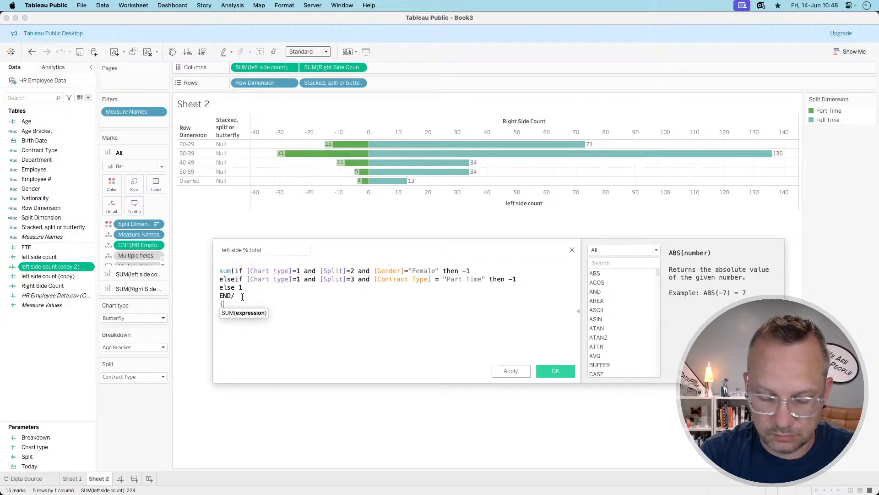
{"action": "type", "text": "su"}
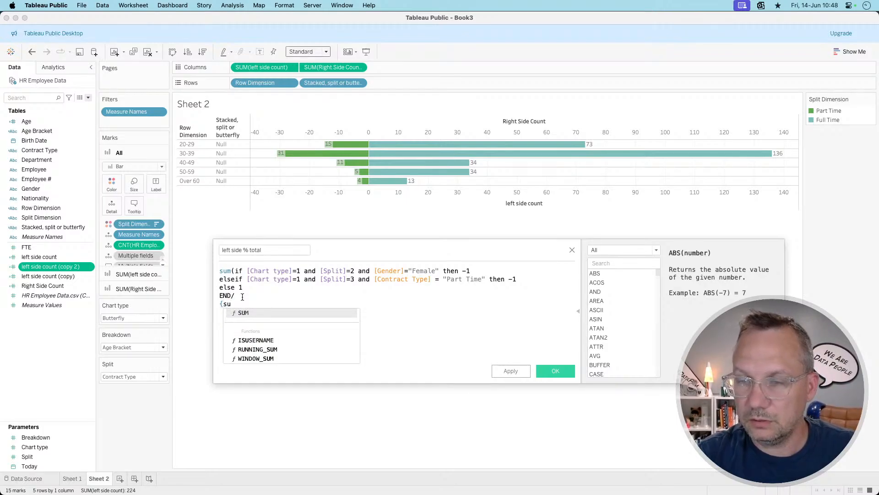
{"action": "key", "text": "BackSpace"}
{"action": "key", "text": "BackSpace"}
{"action": "left_click", "coordinate": [57, 295]}
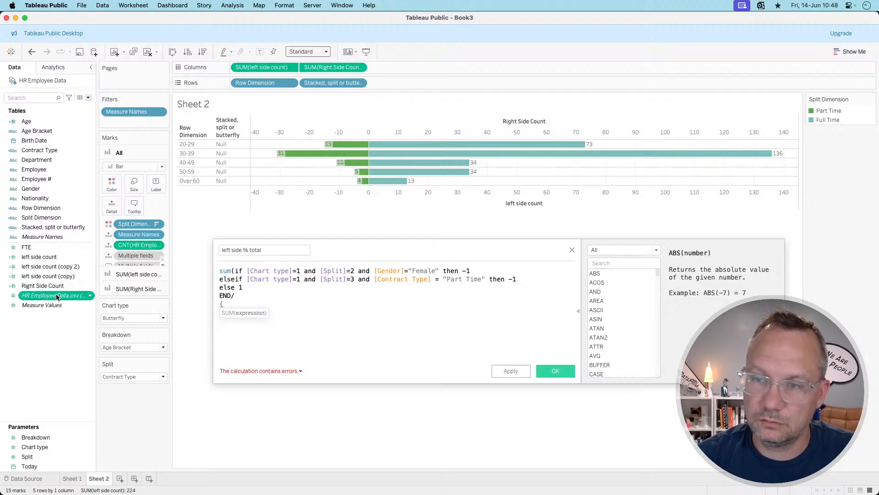
{"action": "left_click_drag", "start_coordinate": [57, 295], "coordinate": [251, 317]}
{"action": "type", "text": "}"}
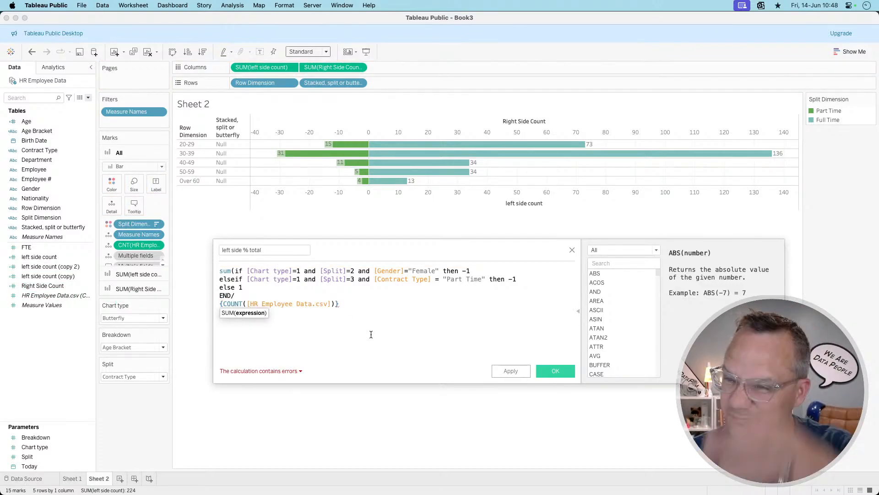
{"action": "left_click", "coordinate": [220, 303]}
{"action": "type", "text": "sum("}
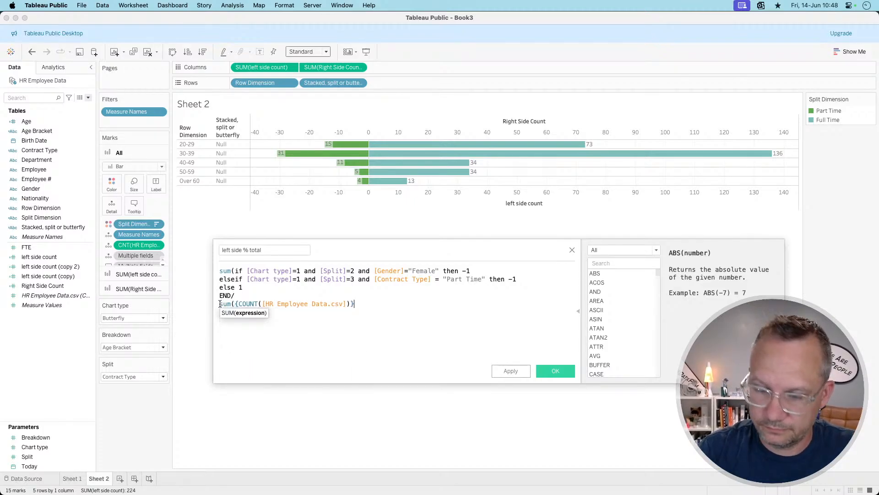
{"action": "type", "text": ")"}
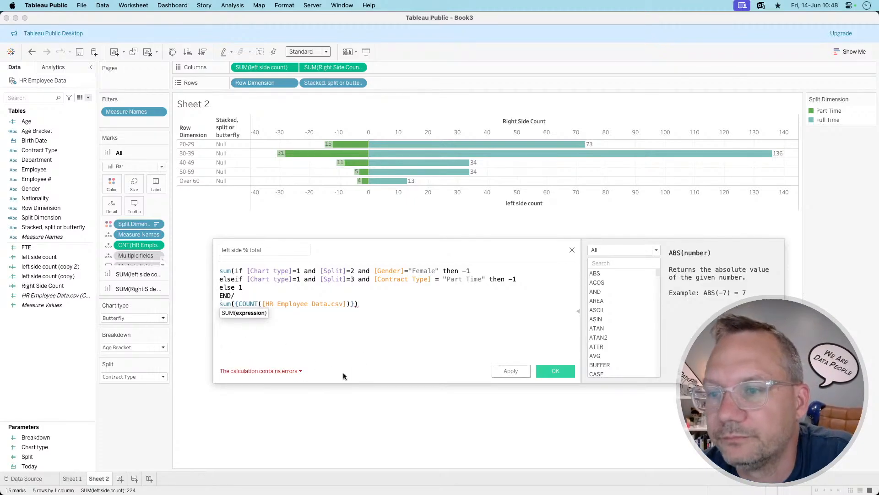
Check the calculation error, add the missing closing parenthesis after END, and save left side % total
{"action": "left_click", "coordinate": [282, 369]}
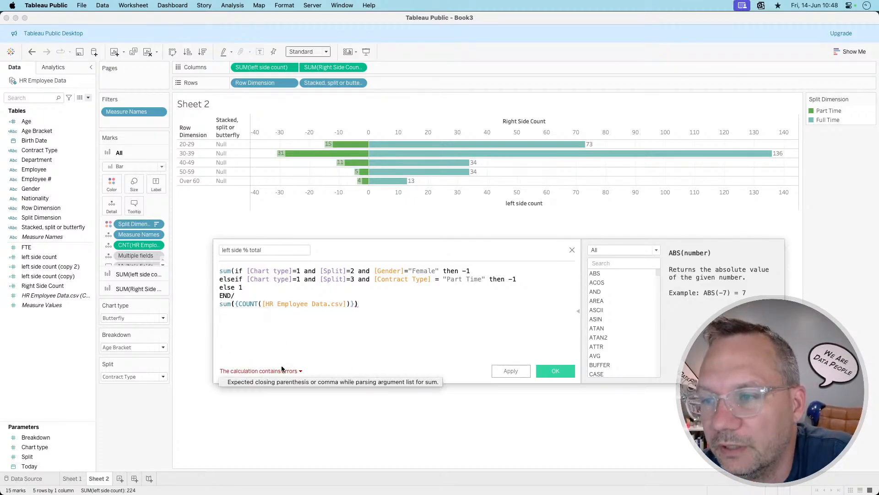
{"action": "left_click", "coordinate": [252, 322]}
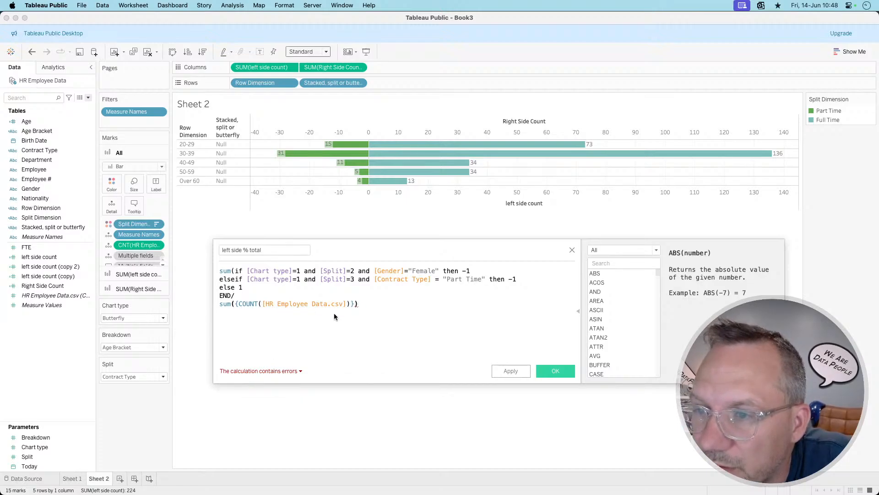
{"action": "left_click", "coordinate": [260, 304]}
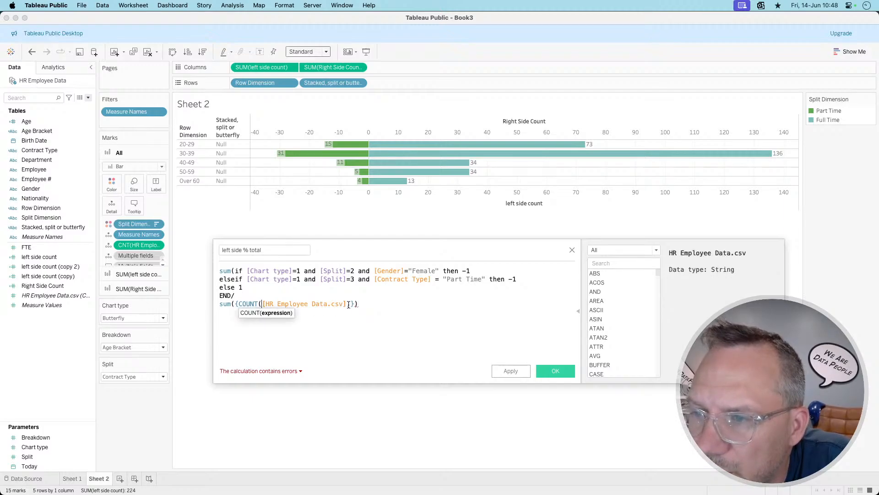
{"action": "left_click", "coordinate": [233, 292]}
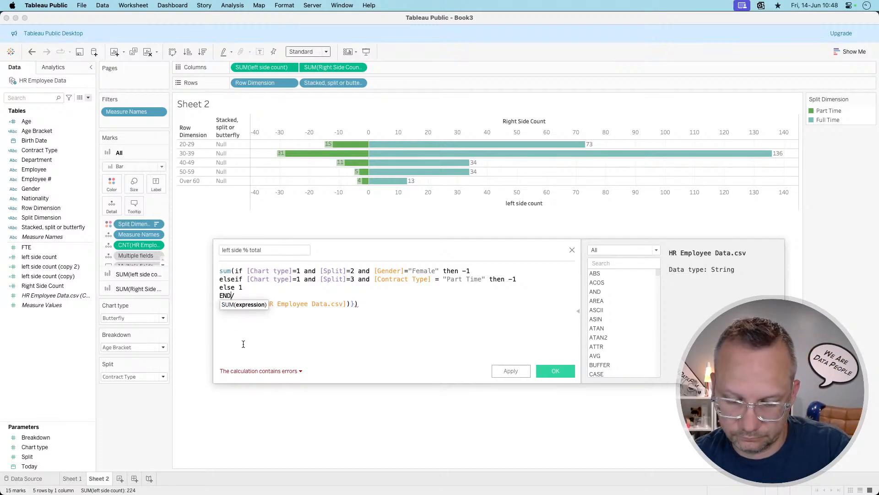
{"action": "type", "text": ")"}
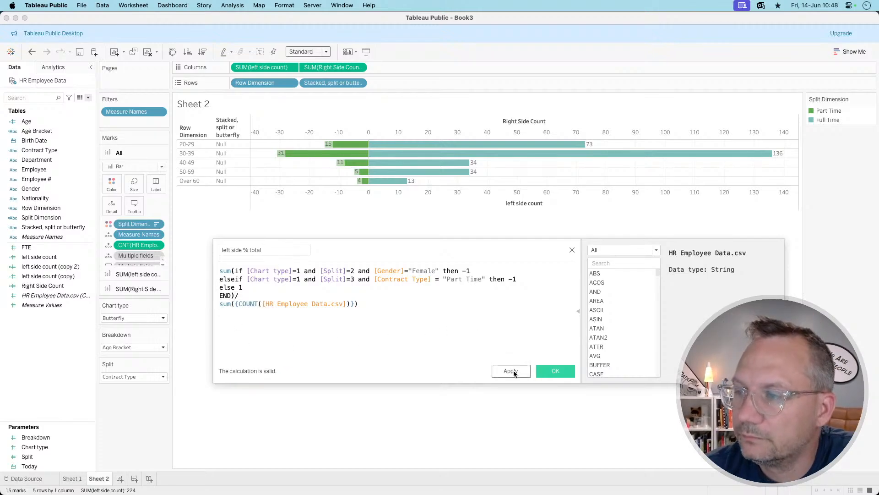
{"action": "left_click", "coordinate": [512, 372]}
{"action": "left_click", "coordinate": [554, 371]}
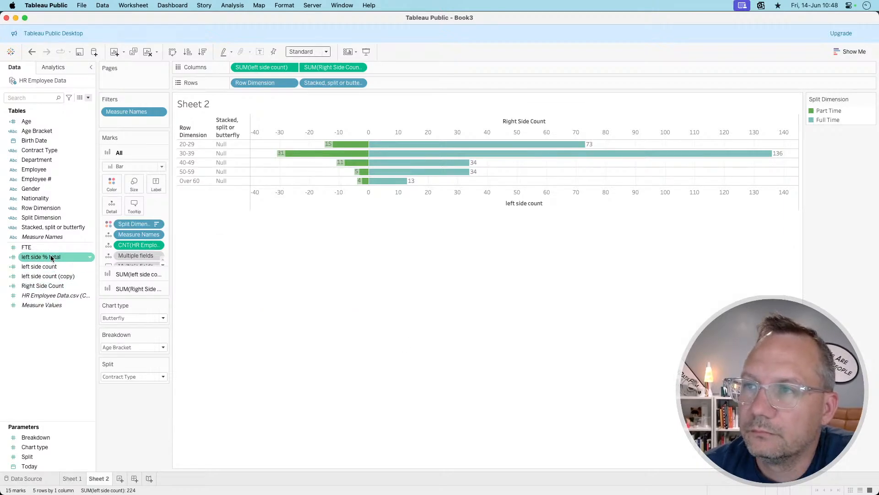
Add left side % total to Columns after Right Side Count and inspect its bar for the 40-49 row
{"action": "left_click_drag", "start_coordinate": [51, 258], "coordinate": [438, 74]}
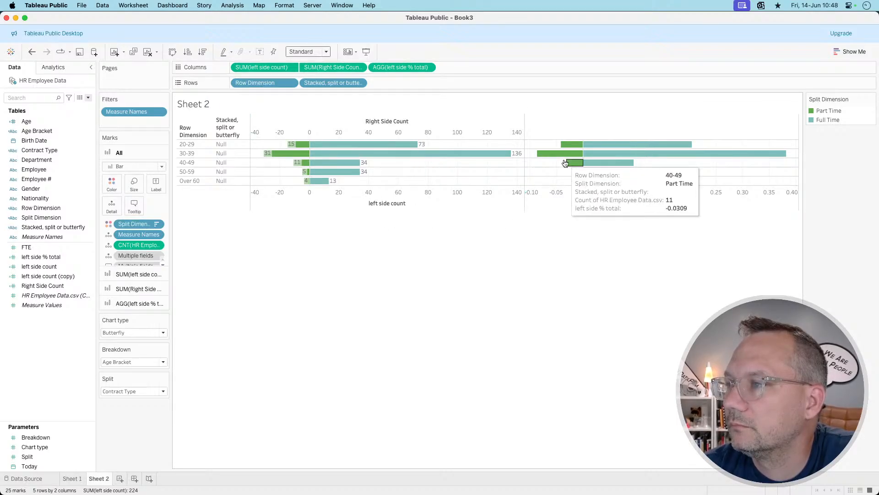
{"action": "mouse_move", "coordinate": [566, 156]}
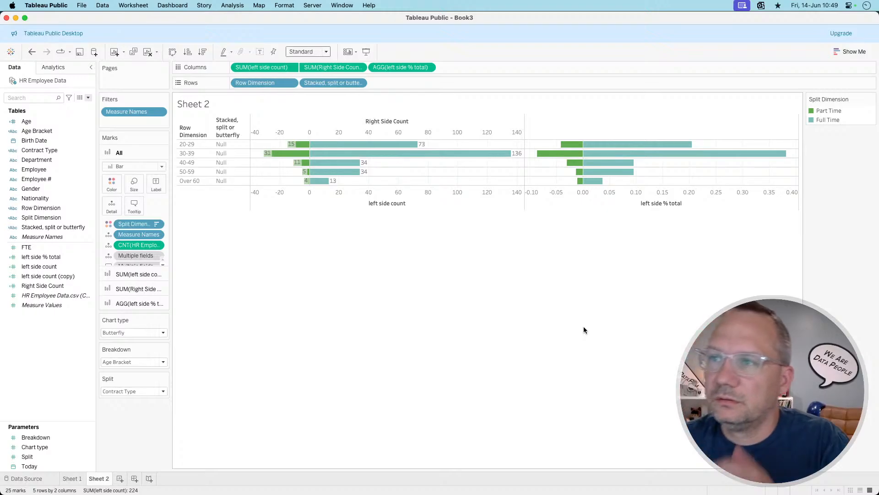
Review the formulas of the left side count and Right Side Count fields
{"action": "right_click", "coordinate": [49, 267]}
{"action": "left_click", "coordinate": [65, 318]}
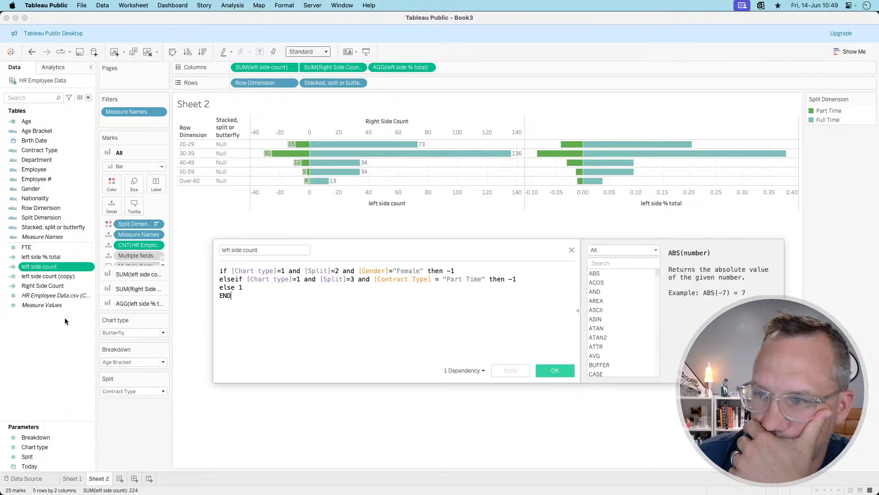
{"action": "left_click", "coordinate": [572, 250]}
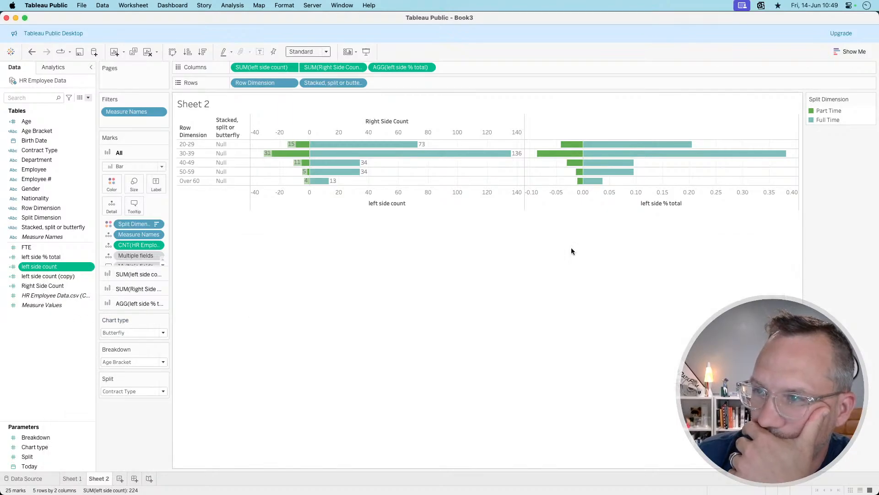
{"action": "right_click", "coordinate": [53, 274]}
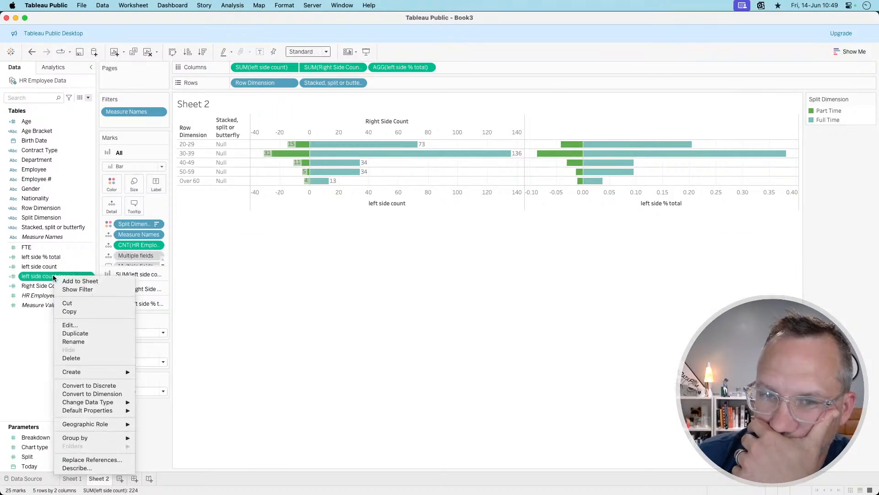
{"action": "right_click", "coordinate": [40, 285]}
{"action": "left_click", "coordinate": [55, 331]}
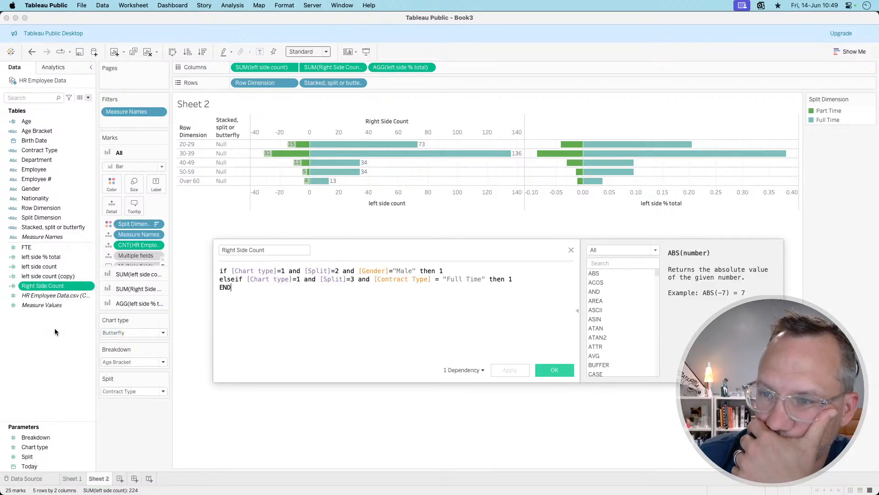
{"action": "left_click", "coordinate": [571, 250]}
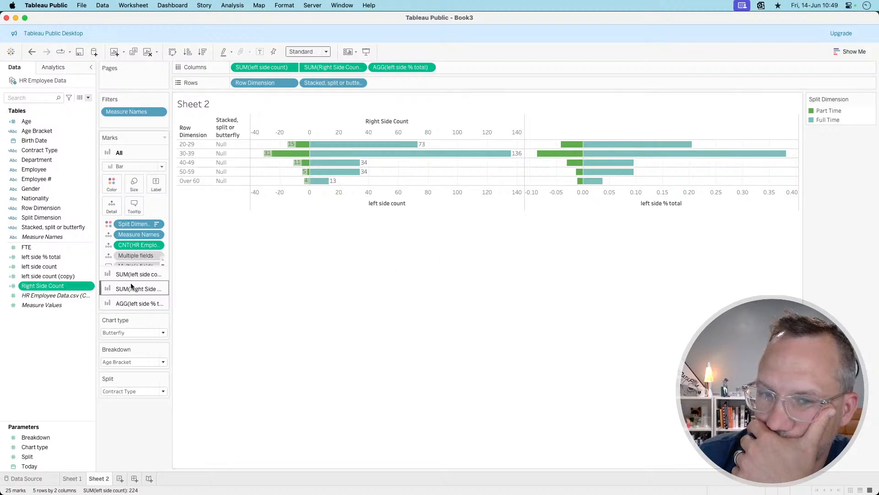
Duplicate the Right Side Count field and open the copy's calculation for editing
{"action": "right_click", "coordinate": [66, 285]}
{"action": "left_click", "coordinate": [88, 344]}
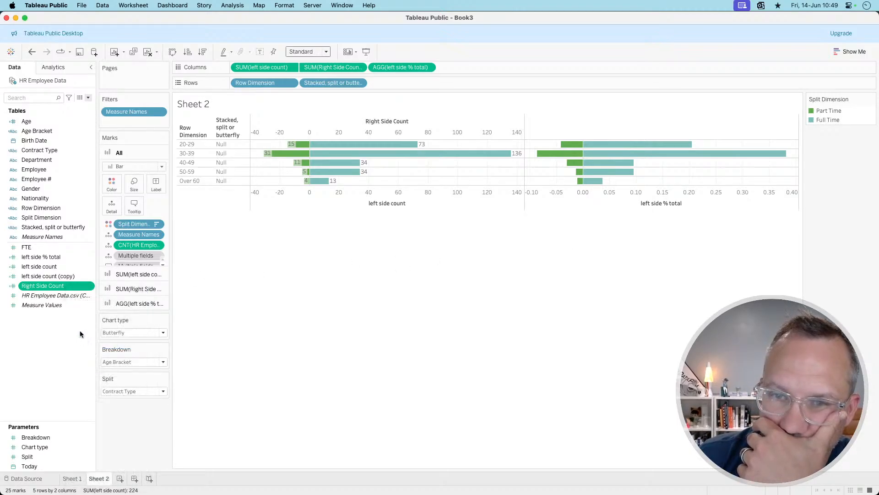
{"action": "right_click", "coordinate": [60, 295]}
{"action": "left_click", "coordinate": [74, 342]}
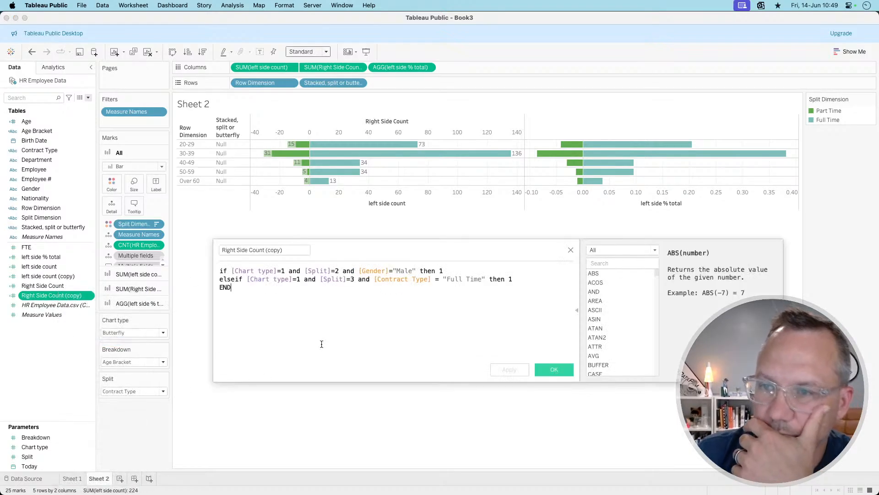
Wrap the copied IF statement in sum( ), closing the parenthesis after END
{"action": "left_click", "coordinate": [220, 271]}
{"action": "type", "text": "sum("}
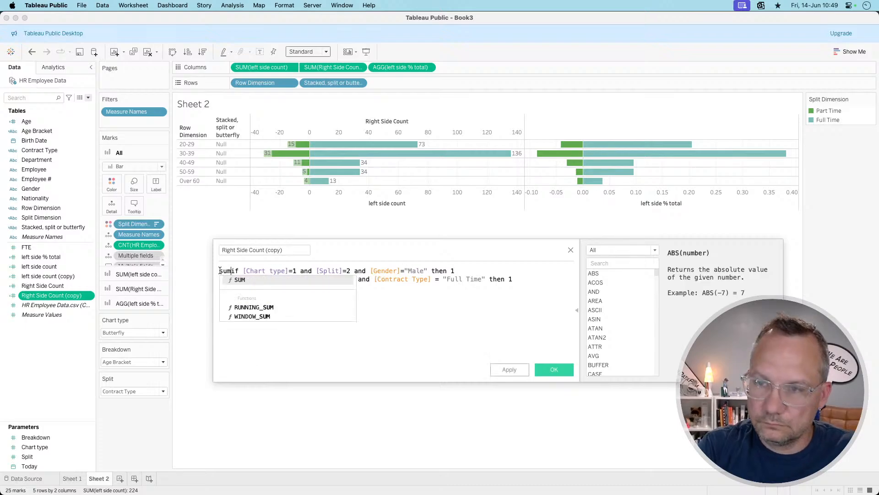
{"action": "key", "text": "Down"}
{"action": "key", "text": "Down"}
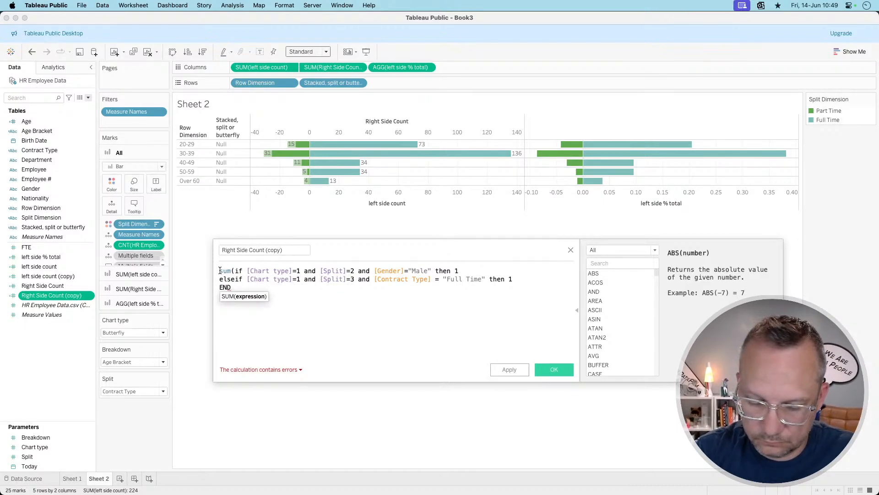
{"action": "type", "text": ")"}
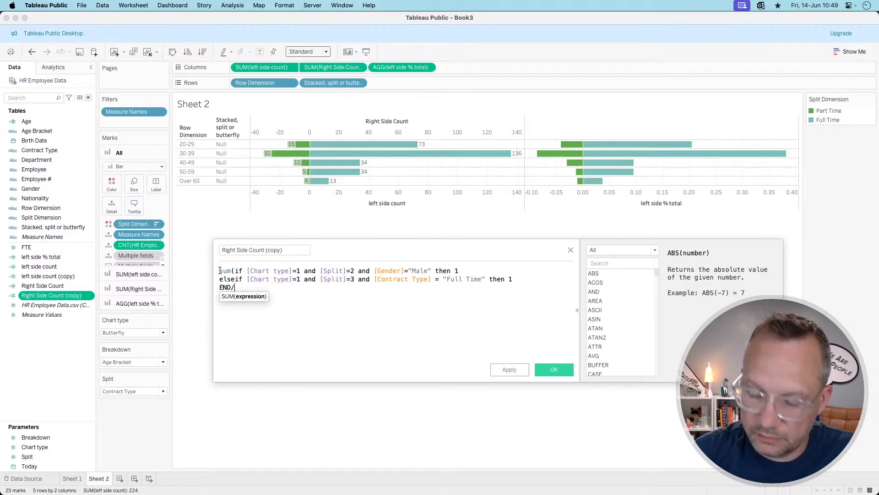
{"action": "key", "text": "BackSpace"}
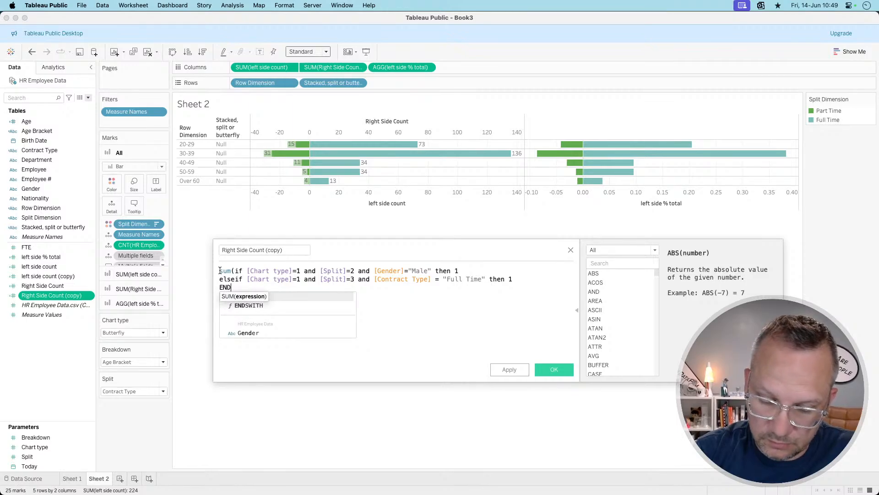
{"action": "type", "text": ")"}
Add a division sign on a new line and enter {sum(COUNT([HR Employee Data.csv])}) below it as the divisor
{"action": "key", "text": "Return"}
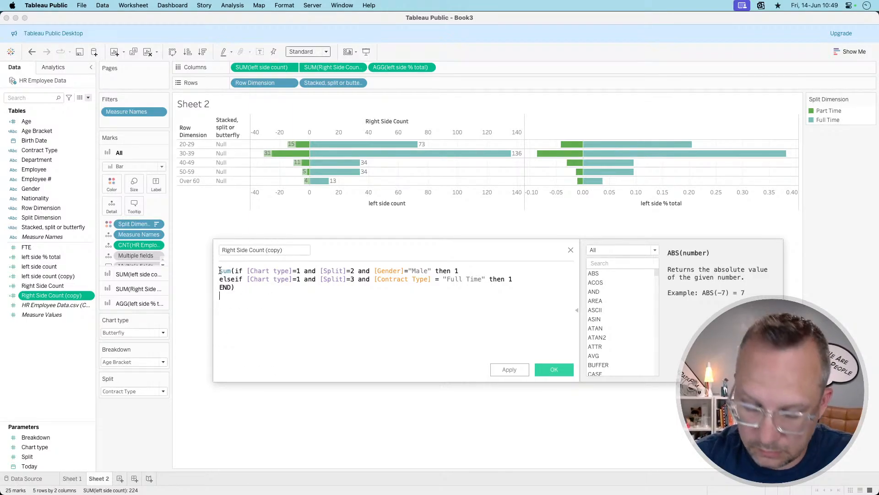
{"action": "type", "text": "/"}
{"action": "key", "text": "Return"}
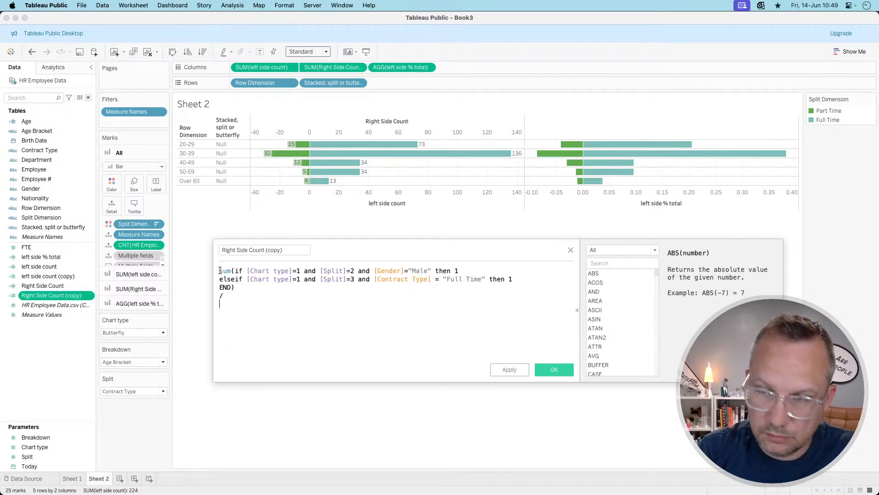
{"action": "type", "text": "{sum"}
{"action": "type", "text": "("}
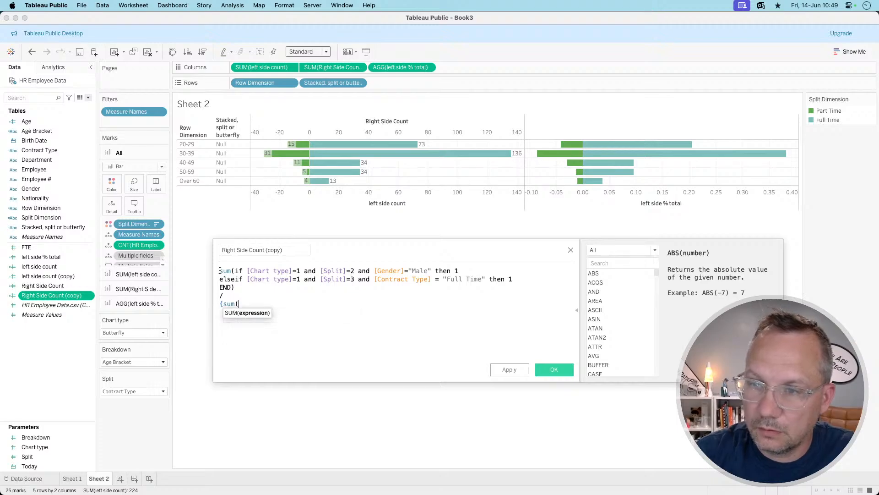
{"action": "left_click_drag", "start_coordinate": [59, 305], "coordinate": [262, 312]}
{"action": "type", "text": "})"}
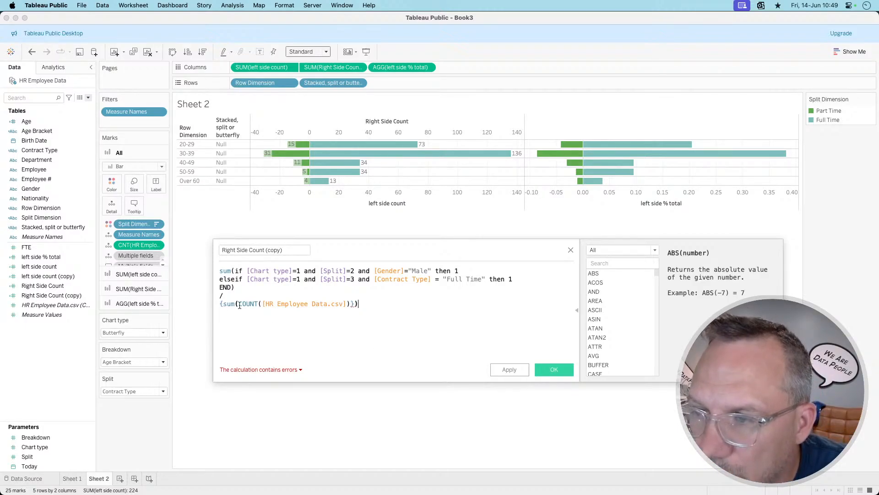
Correct the divisor's brace and parenthesis placement so it reads sum({COUNT([HR Employee Data.csv])})
{"action": "key", "text": "BackSpace"}
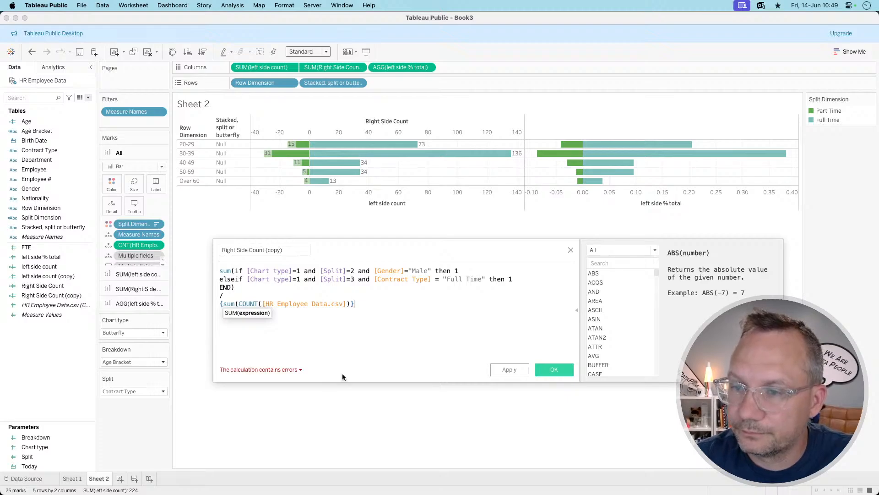
{"action": "left_click", "coordinate": [350, 306]}
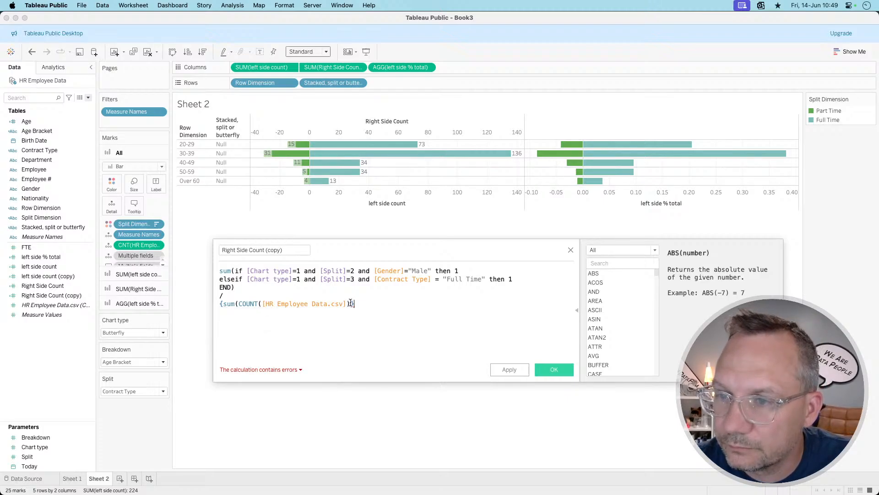
{"action": "left_click", "coordinate": [224, 305]}
{"action": "key", "text": "BackSpace"}
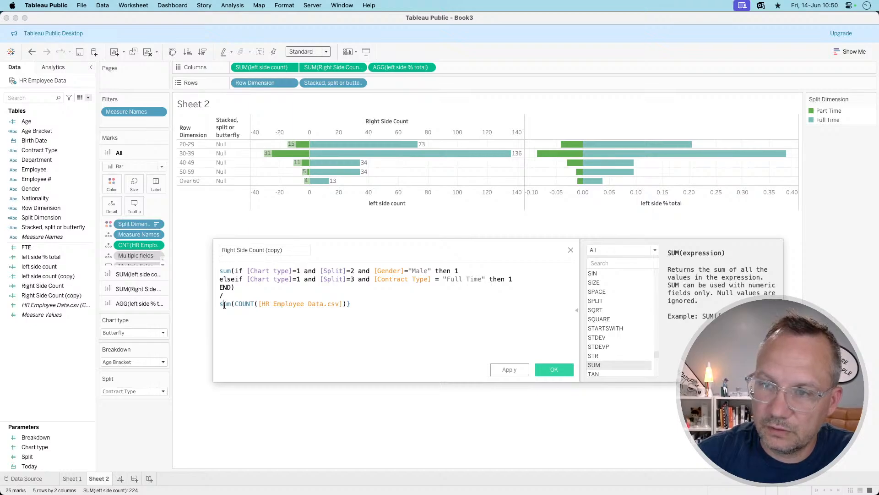
{"action": "key", "text": "Right"}
{"action": "key", "text": "Right"}
{"action": "key", "text": "Right"}
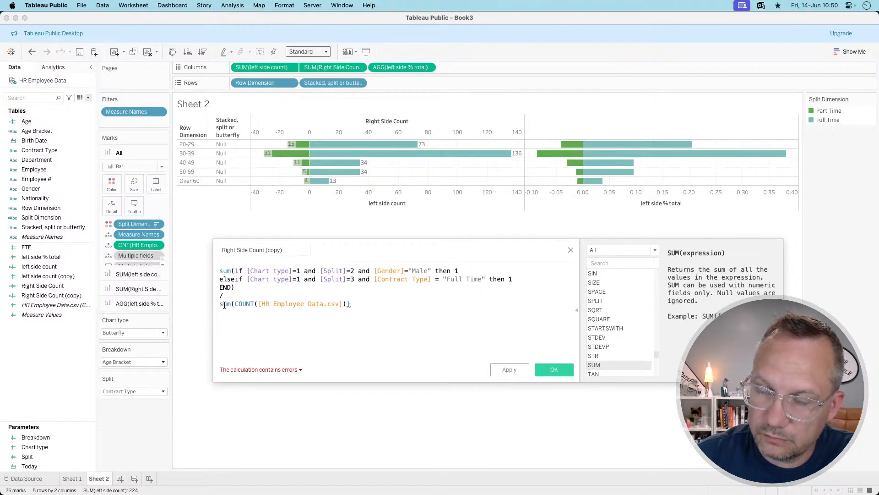
{"action": "key", "text": "Right"}
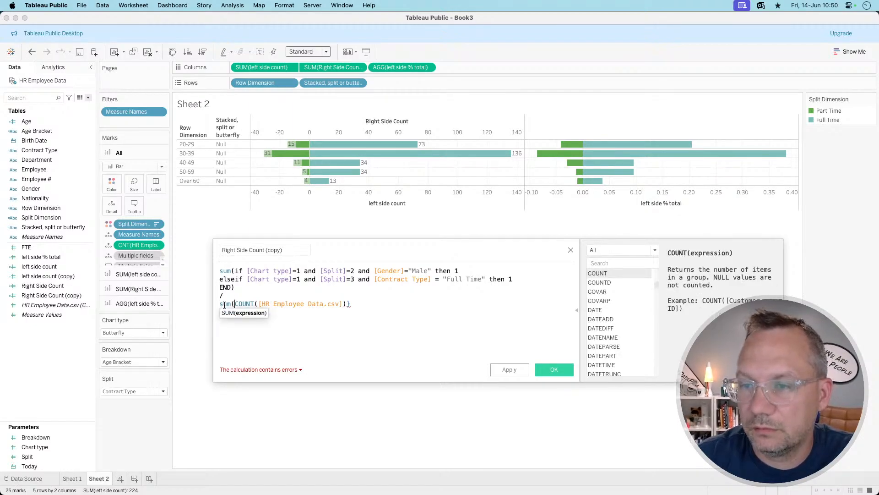
{"action": "type", "text": "{"}
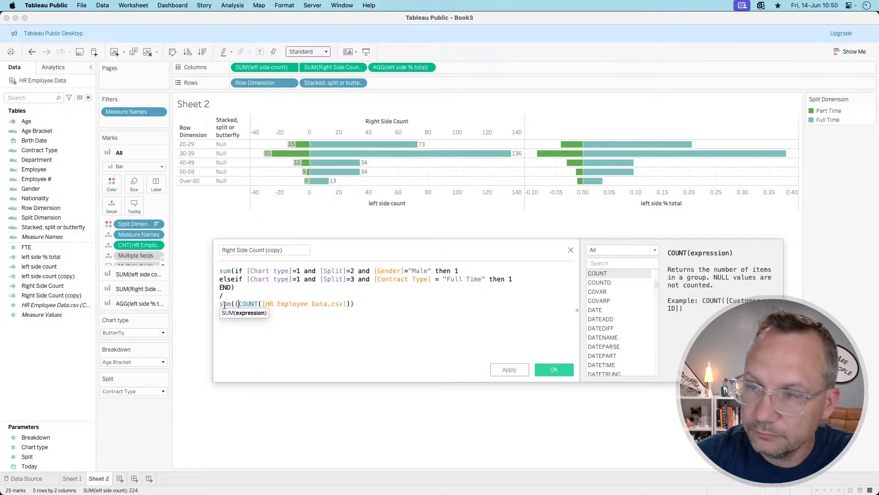
{"action": "left_click", "coordinate": [378, 305]}
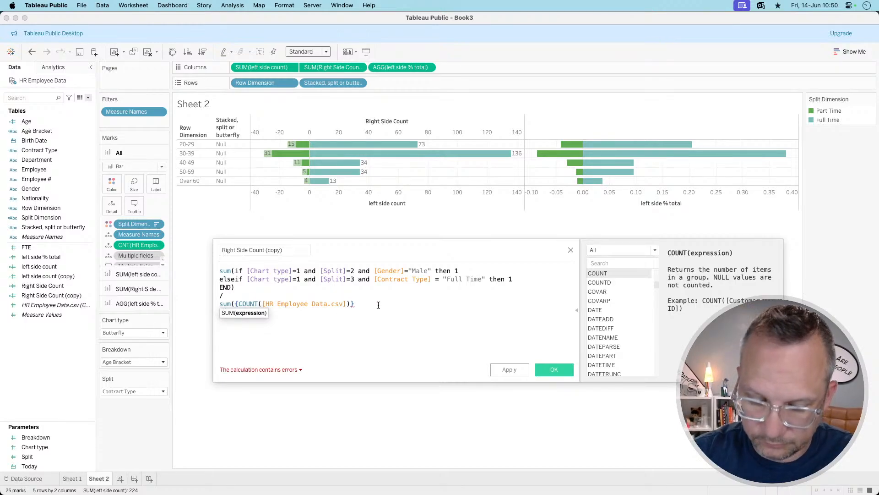
{"action": "type", "text": ")"}
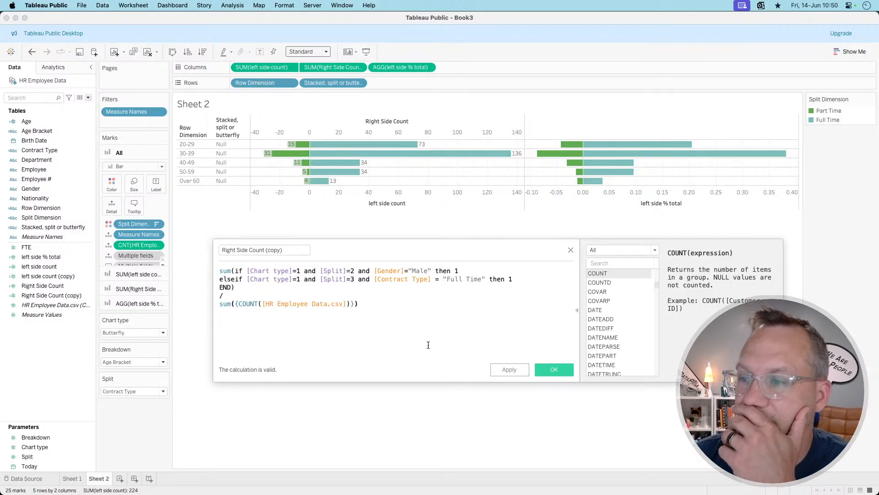
Rename the copied calculation as Right Side % of total and save it
{"action": "left_click", "coordinate": [250, 250]}
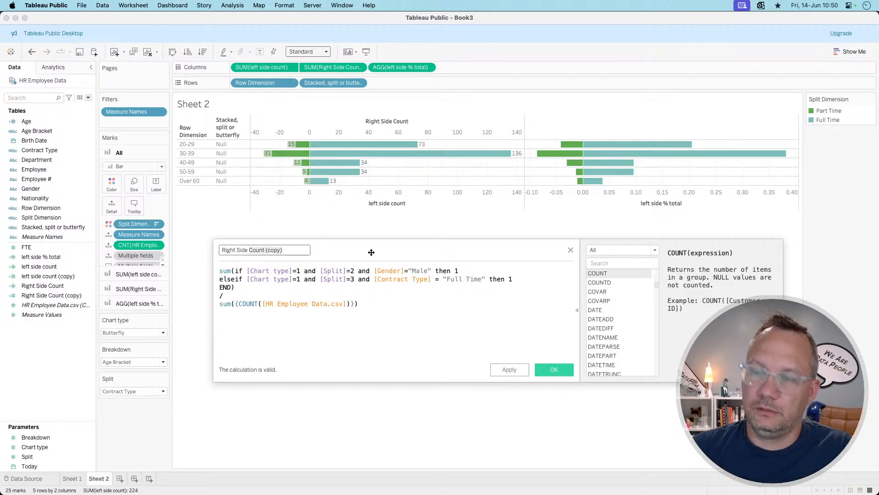
{"action": "key", "text": "BackSpace"}
{"action": "key", "text": "BackSpace"}
{"action": "key", "text": "BackSpace"}
{"action": "key", "text": "BackSpace"}
{"action": "key", "text": "BackSpace"}
{"action": "key", "text": "BackSpace"}
{"action": "key", "text": "BackSpace"}
{"action": "key", "text": "BackSpace"}
{"action": "key", "text": "BackSpace"}
{"action": "key", "text": "BackSpace"}
{"action": "key", "text": "BackSpace"}
{"action": "key", "text": "BackSpace"}
{"action": "type", "text": "%"}
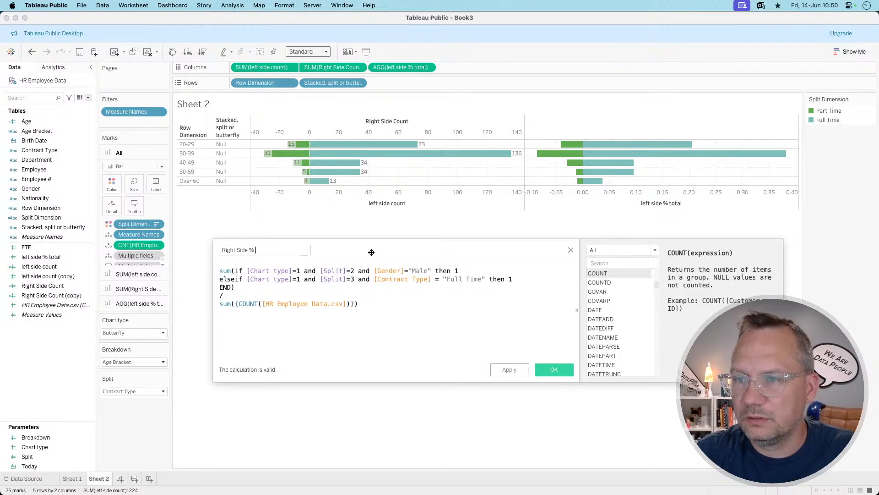
{"action": "type", "text": " of ottal"}
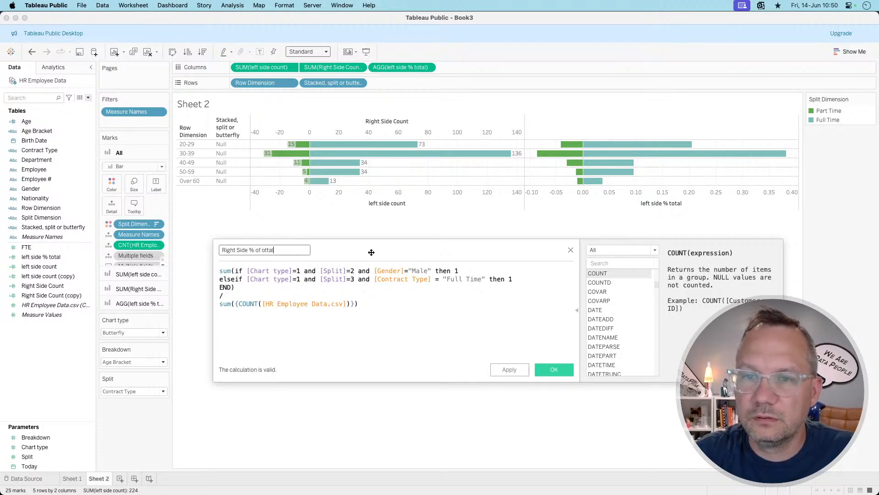
{"action": "key", "text": "BackSpace"}
{"action": "key", "text": "BackSpace"}
{"action": "key", "text": "BackSpace"}
{"action": "key", "text": "BackSpace"}
{"action": "key", "text": "BackSpace"}
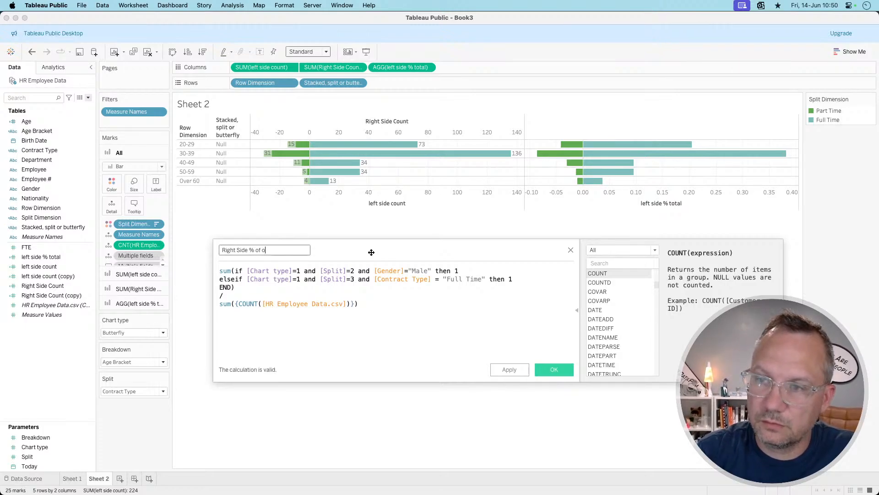
{"action": "type", "text": "total"}
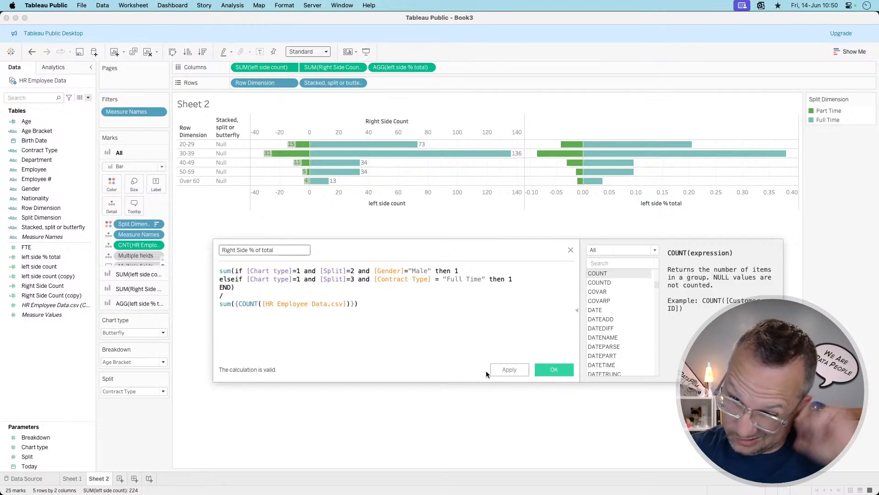
{"action": "left_click", "coordinate": [515, 370]}
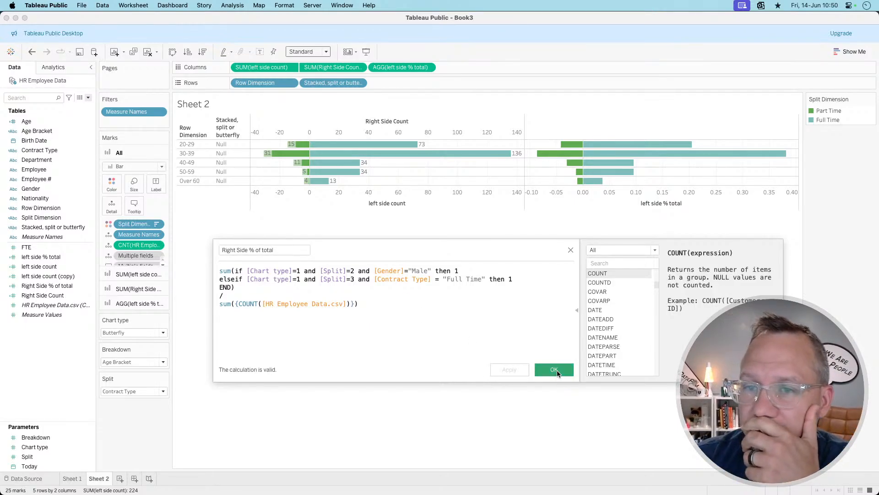
{"action": "left_click", "coordinate": [554, 369]}
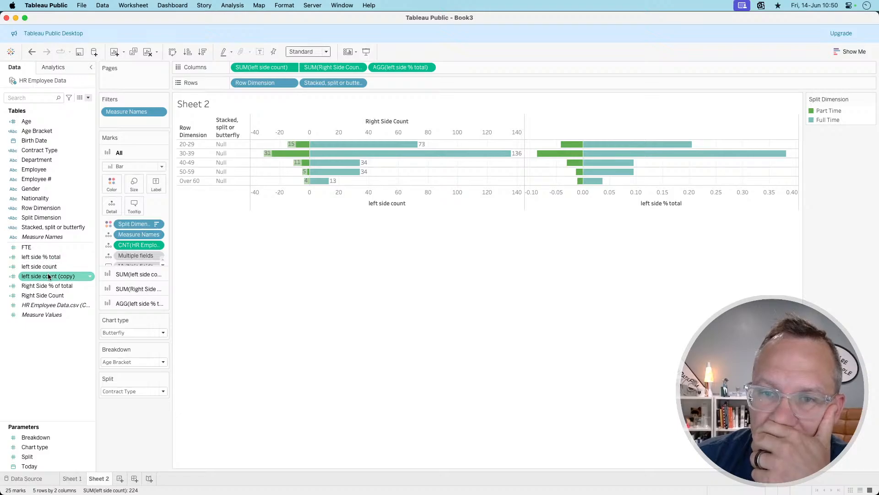
Open the left side % total calculation and delete its else line
{"action": "right_click", "coordinate": [49, 257]}
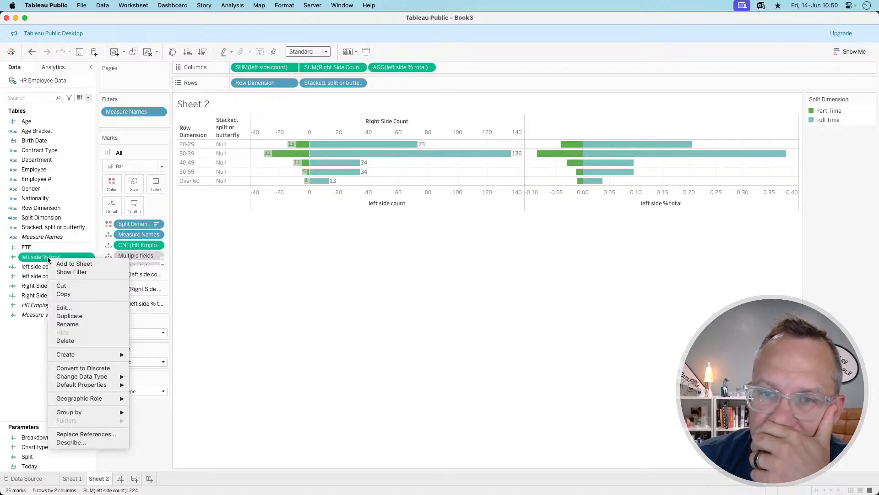
{"action": "left_click", "coordinate": [65, 307]}
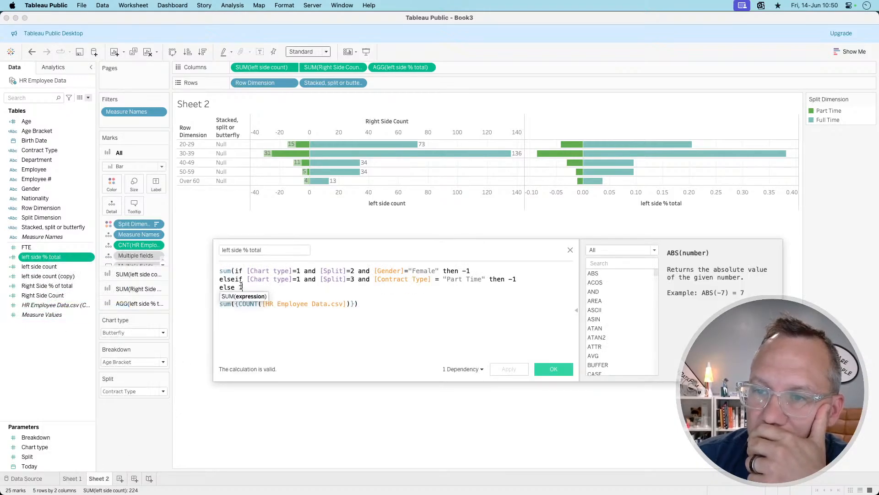
{"action": "left_click_drag", "start_coordinate": [243, 287], "coordinate": [200, 288]}
{"action": "key", "text": "BackSpace"}
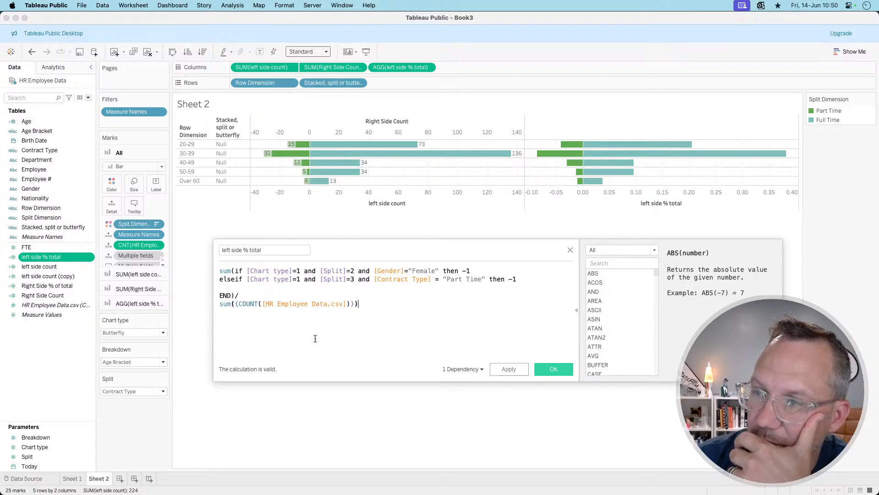
Try wrapping the sum expression before the division in abs( ) and apply the calculation
{"action": "left_click", "coordinate": [234, 270]}
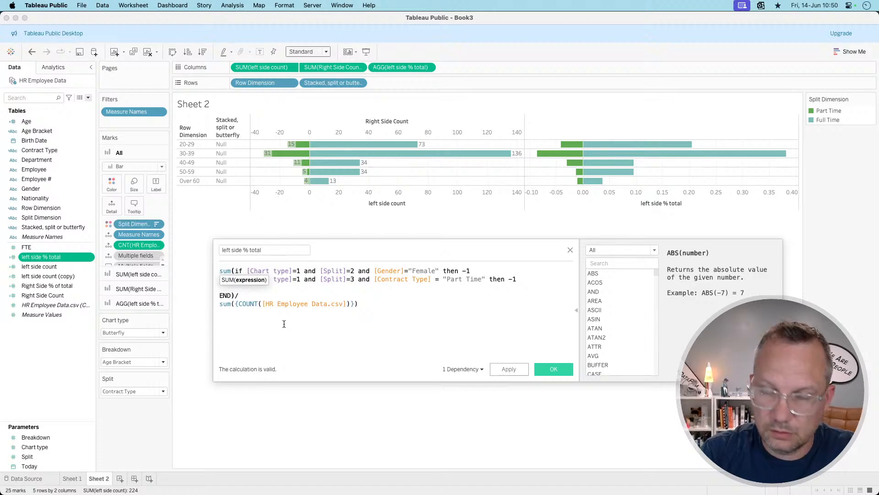
{"action": "key", "text": "Left"}
{"action": "key", "text": "Left"}
{"action": "key", "text": "Left"}
{"action": "type", "text": "abs("}
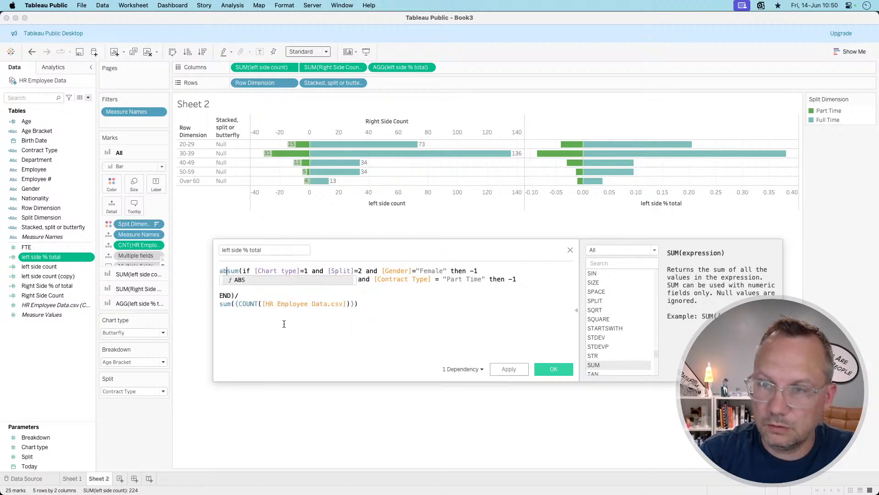
{"action": "left_click", "coordinate": [235, 296]}
{"action": "type", "text": ")"}
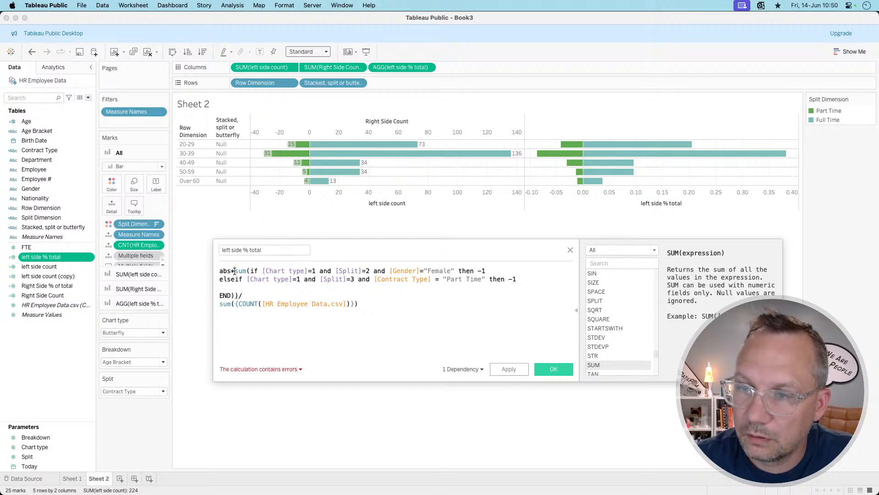
{"action": "left_click", "coordinate": [234, 271]}
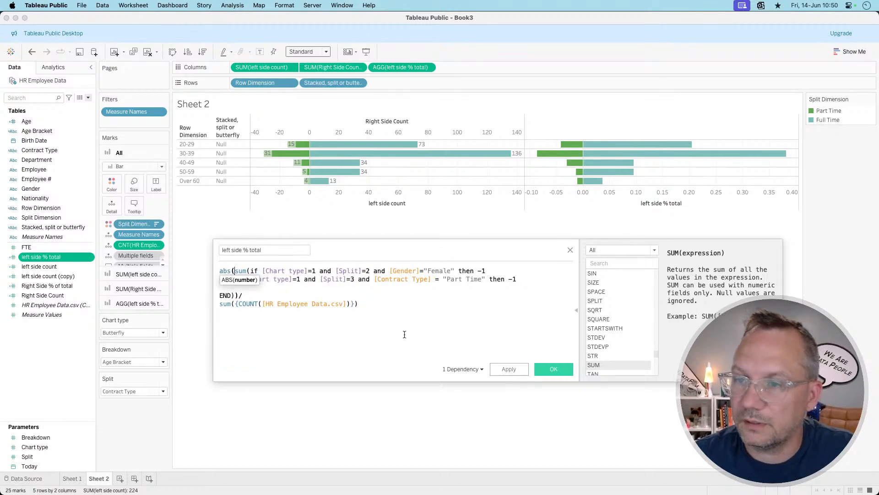
{"action": "left_click", "coordinate": [508, 369]}
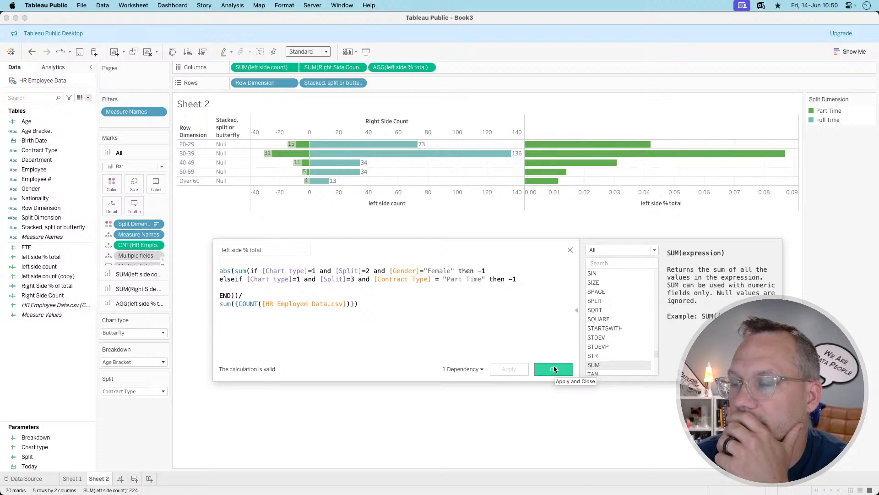
Remove the abs function name from left side % total, keeping the parentheses, and apply the calculation
{"action": "double_click", "coordinate": [224, 271]}
{"action": "key", "text": "BackSpace"}
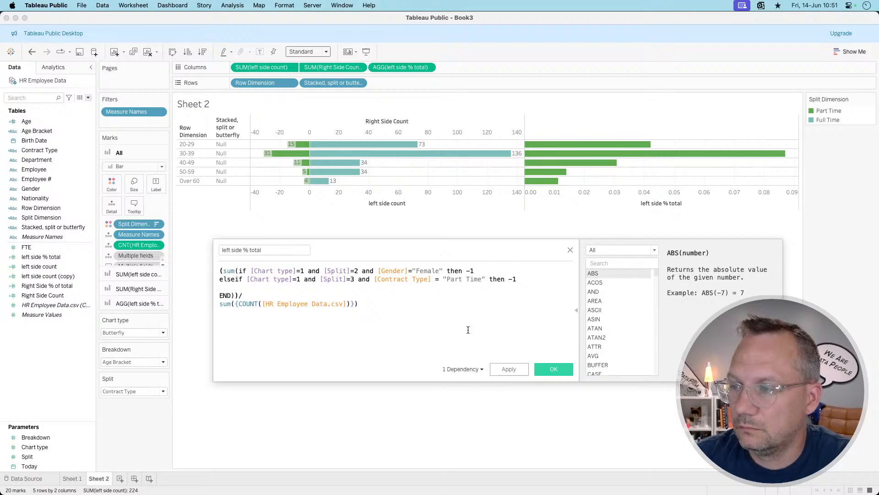
{"action": "left_click", "coordinate": [505, 369]}
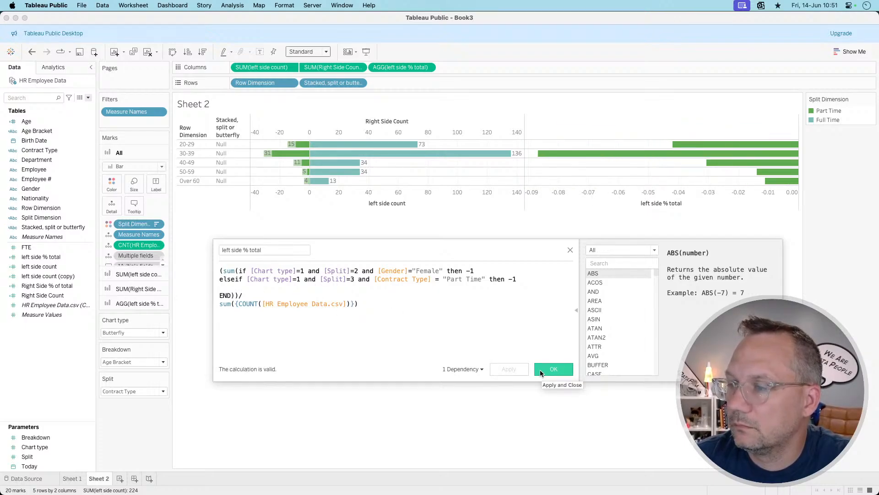
Save and close the left side % total calculation, and add Right Side % of total as the last column field
{"action": "left_click", "coordinate": [540, 369]}
{"action": "left_click", "coordinate": [62, 276]}
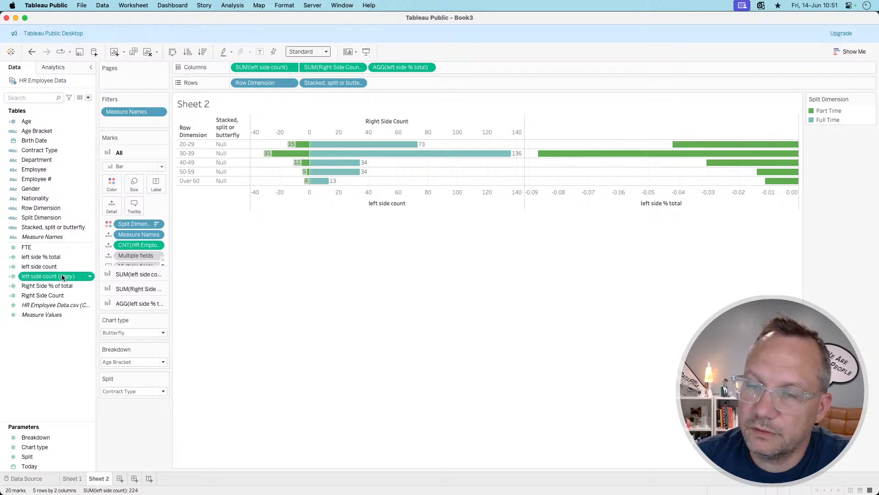
{"action": "left_click_drag", "start_coordinate": [46, 285], "coordinate": [508, 67]}
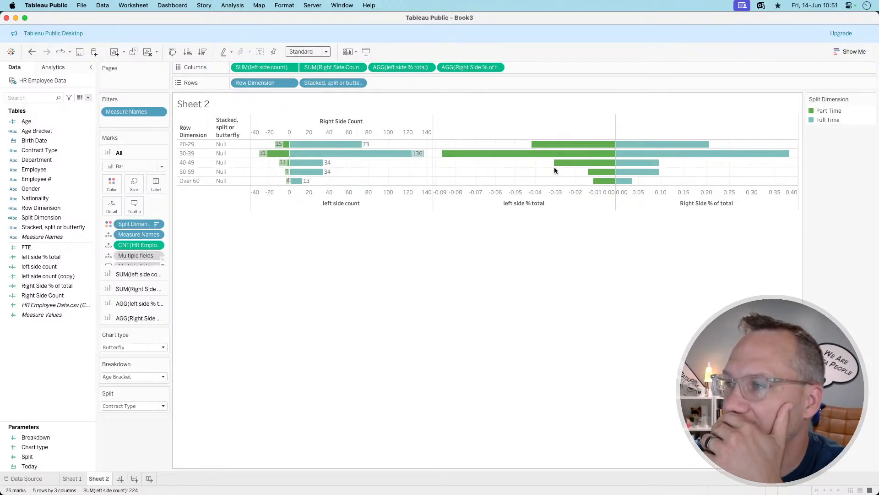
Compare the % of total bars and the 30-39 row's tooltips with the reference butterfly chart in the Arc browser, returning to Tableau Public
{"action": "mouse_move", "coordinate": [619, 155]}
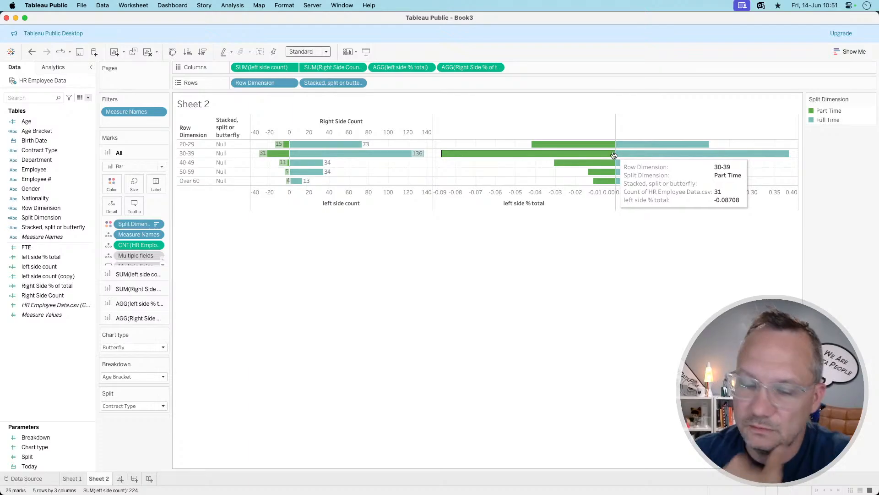
{"action": "key", "text": "super+Tab"}
{"action": "key", "text": "super+Tab"}
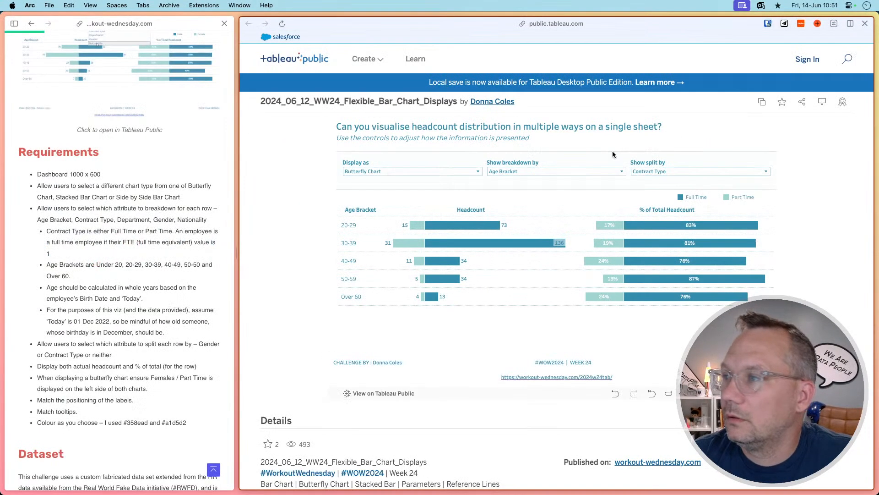
{"action": "mouse_move", "coordinate": [613, 247]}
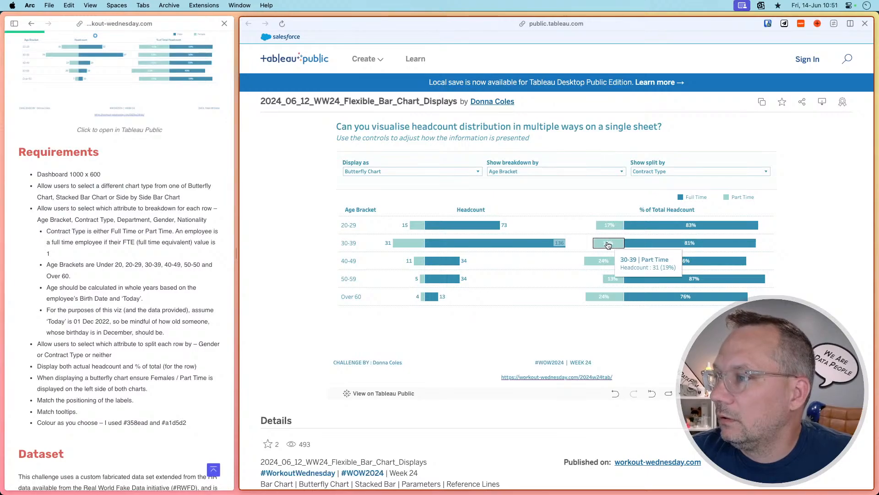
{"action": "key", "text": "super+Tab"}
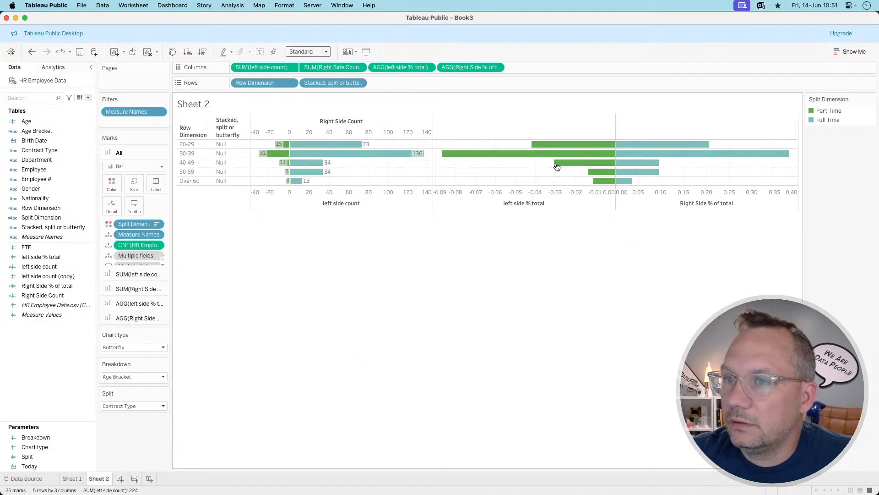
{"action": "mouse_move", "coordinate": [557, 156]}
{"action": "key", "text": "super+Tab"}
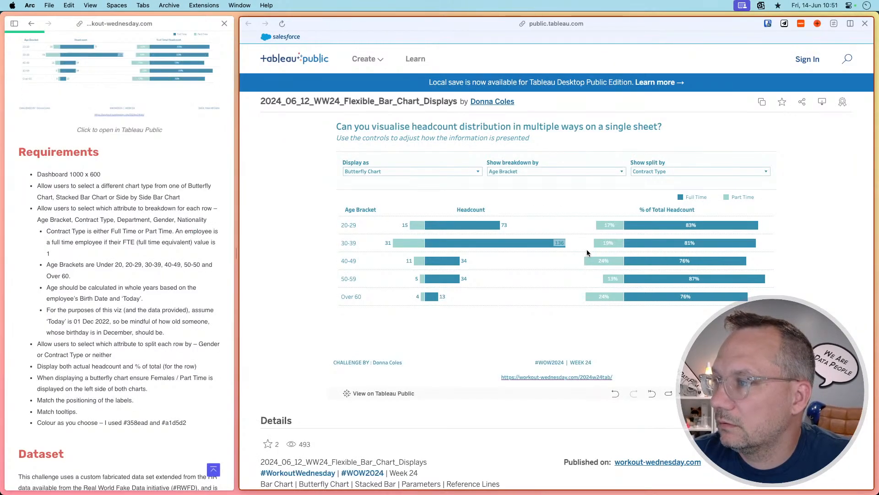
{"action": "mouse_move", "coordinate": [650, 248]}
{"action": "key", "text": "super+Tab"}
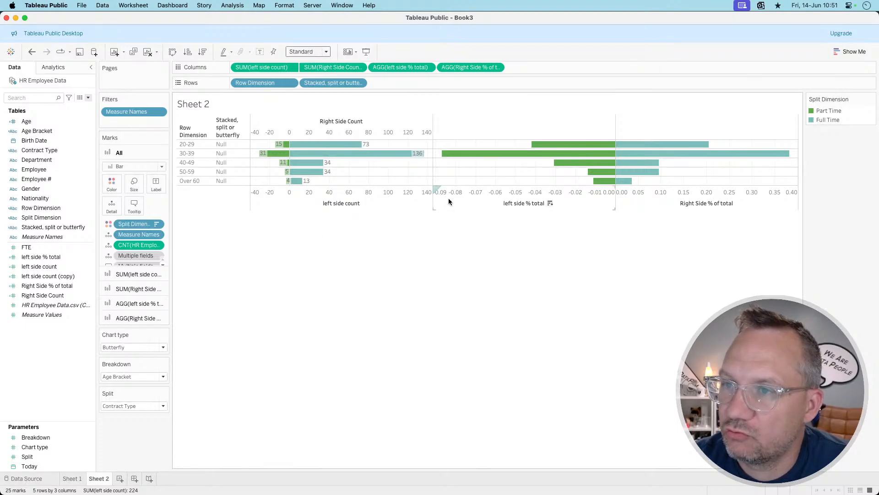
{"action": "key", "text": "super+Tab"}
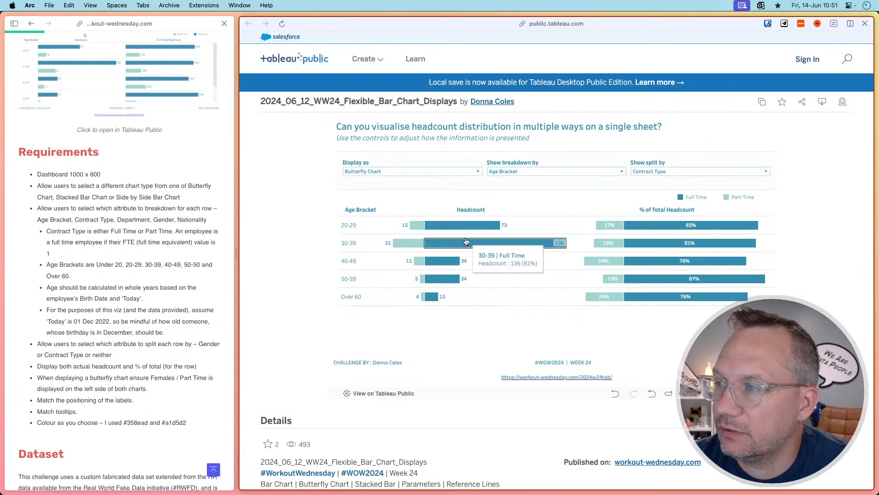
{"action": "key", "text": "super+Tab"}
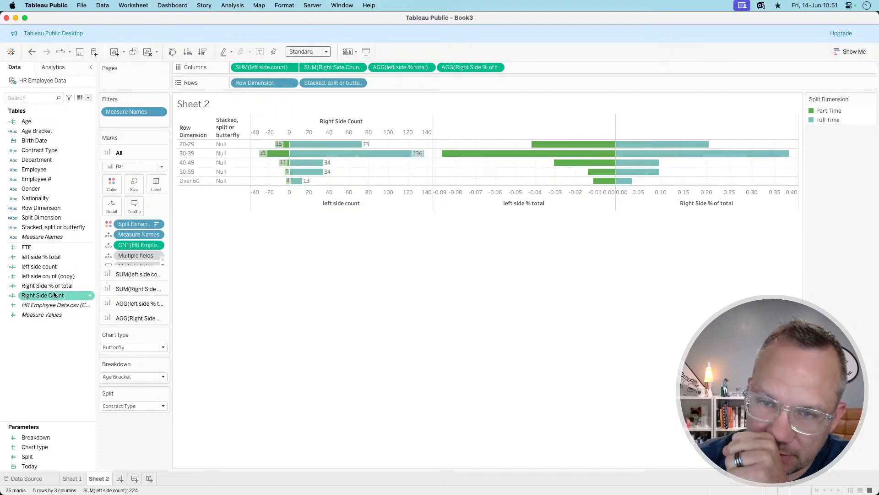
Open the left side % total calculation and delete the opening sum({ before COUNT in its denominator
{"action": "right_click", "coordinate": [56, 277]}
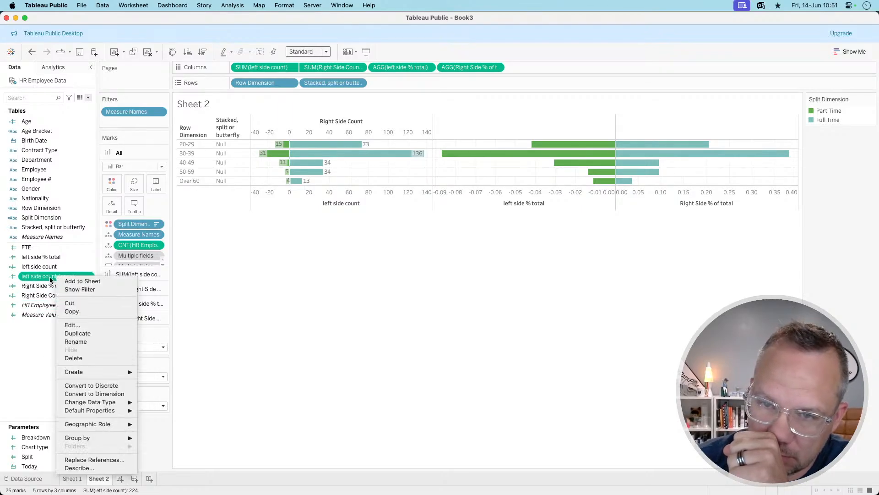
{"action": "left_click", "coordinate": [36, 373]}
{"action": "right_click", "coordinate": [56, 255]}
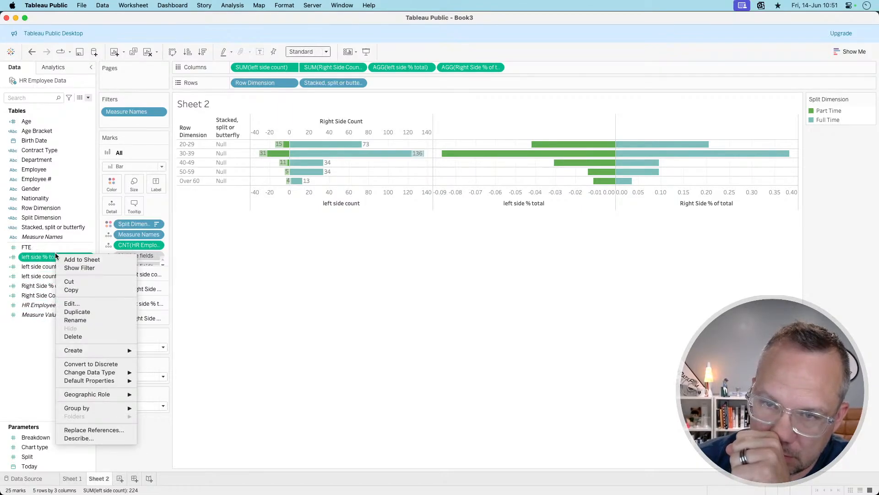
{"action": "left_click", "coordinate": [69, 304]}
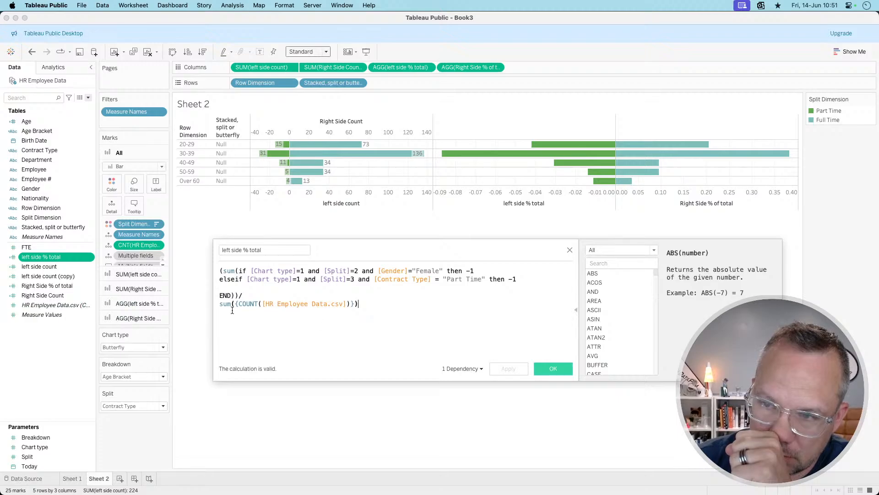
{"action": "left_click", "coordinate": [219, 303]}
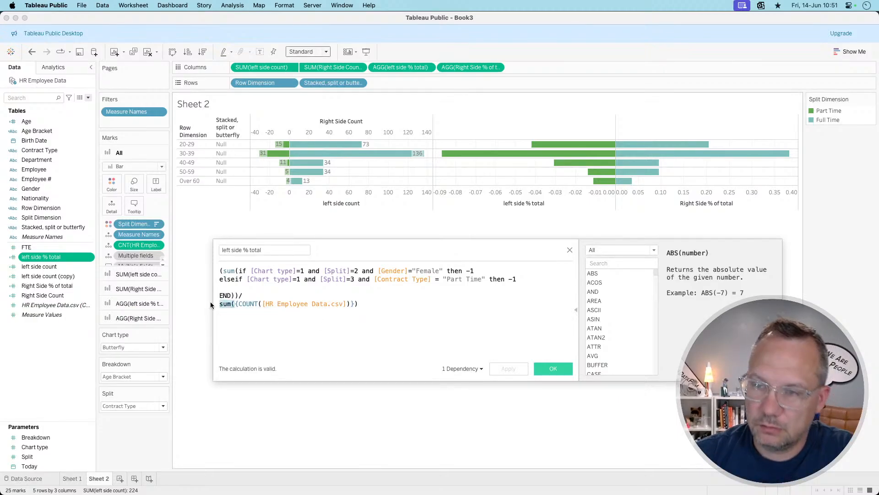
{"action": "key", "text": "Delete"}
{"action": "key", "text": "Delete"}
{"action": "key", "text": "Delete"}
{"action": "key", "text": "Delete"}
{"action": "key", "text": "Delete"}
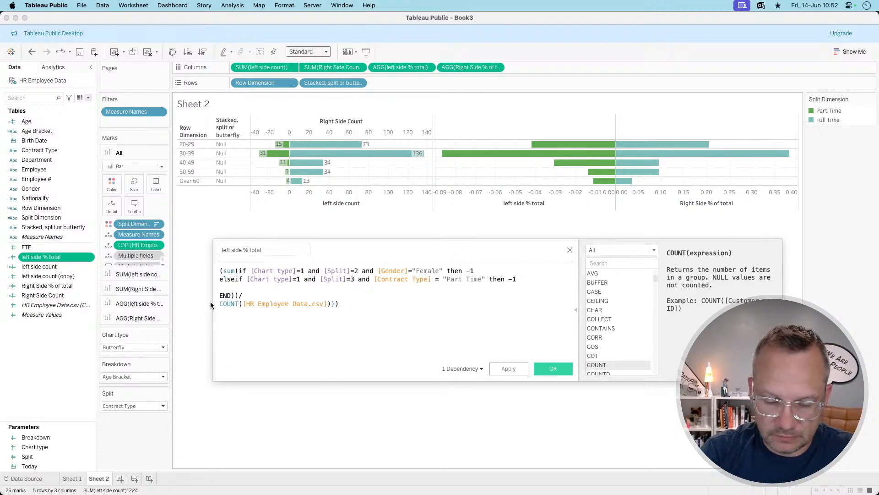
Insert window_sum( in front of COUNT([HR Employee Data.csv]) in the left side % total denominator
{"action": "type", "text": "wondow"}
{"action": "key", "text": "BackSpace"}
{"action": "key", "text": "BackSpace"}
{"action": "key", "text": "BackSpace"}
{"action": "key", "text": "BackSpace"}
{"action": "key", "text": "BackSpace"}
{"action": "type", "text": "indow"}
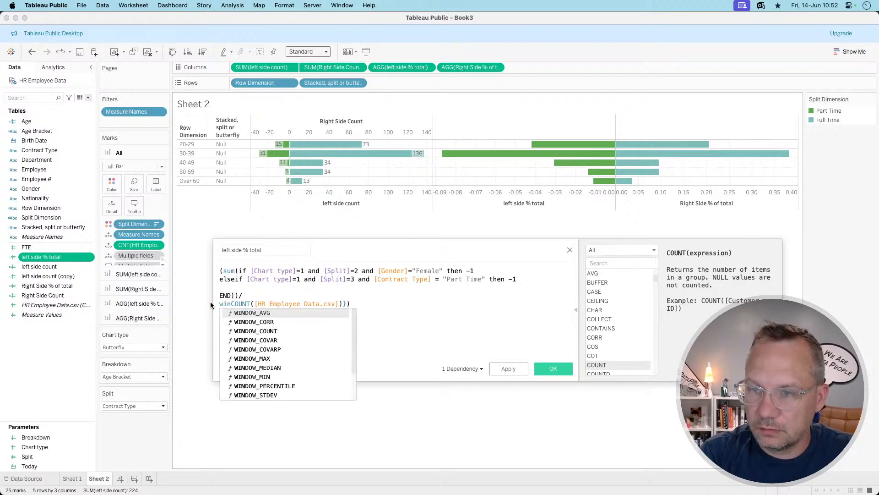
{"action": "type", "text": "_sum("}
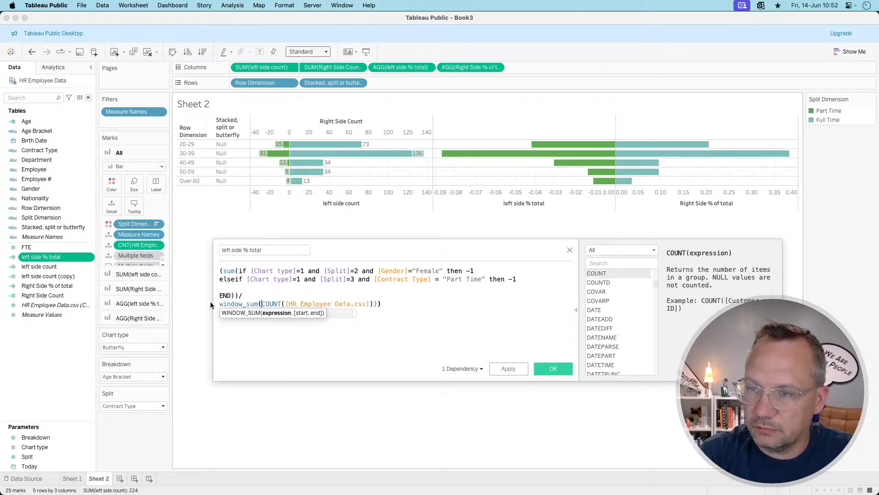
Remove the stray closing brace so the denominator ends in )), then apply and save left side % total
{"action": "left_click", "coordinate": [400, 301]}
{"action": "key", "text": "BackSpace"}
{"action": "key", "text": "BackSpace"}
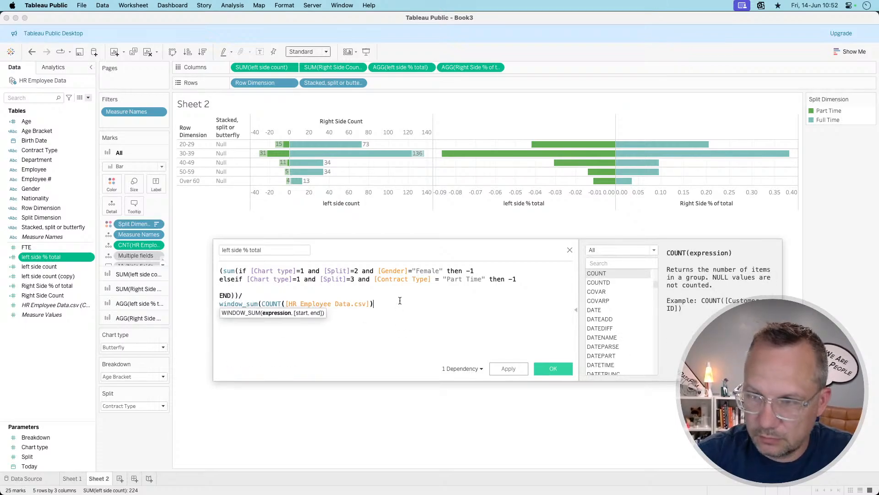
{"action": "type", "text": ")"}
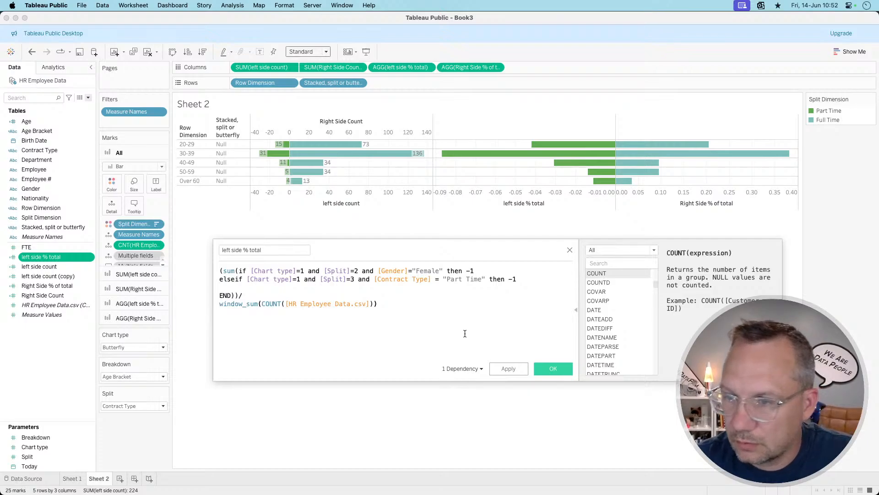
{"action": "left_click", "coordinate": [505, 376]}
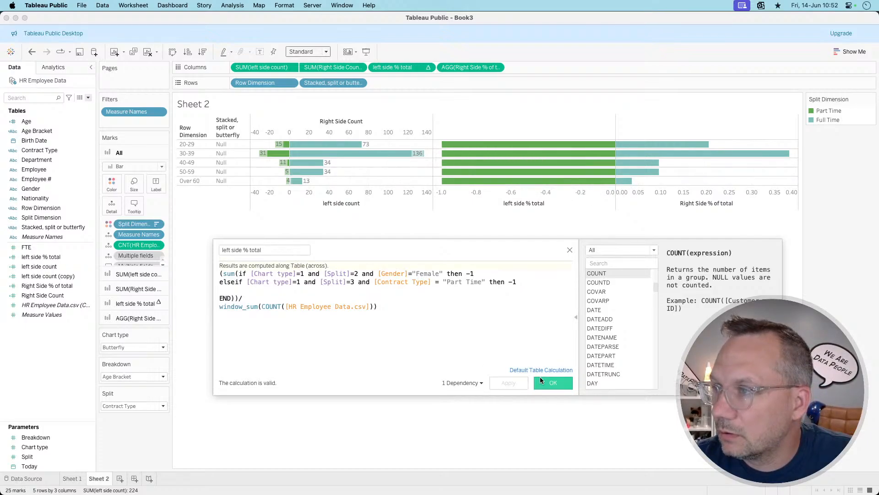
{"action": "left_click", "coordinate": [541, 377]}
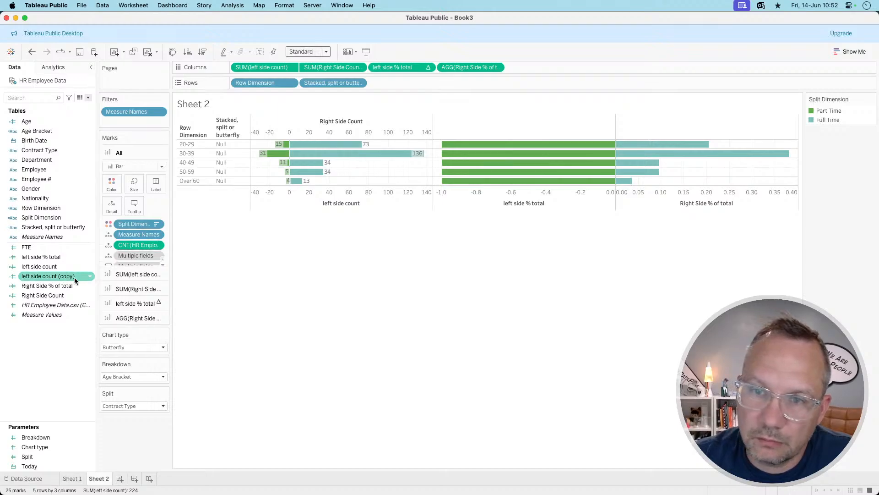
Reopen the left side % total calculation to check its denominator expression, and close it
{"action": "right_click", "coordinate": [60, 277]}
{"action": "left_click", "coordinate": [33, 367]}
{"action": "right_click", "coordinate": [51, 255]}
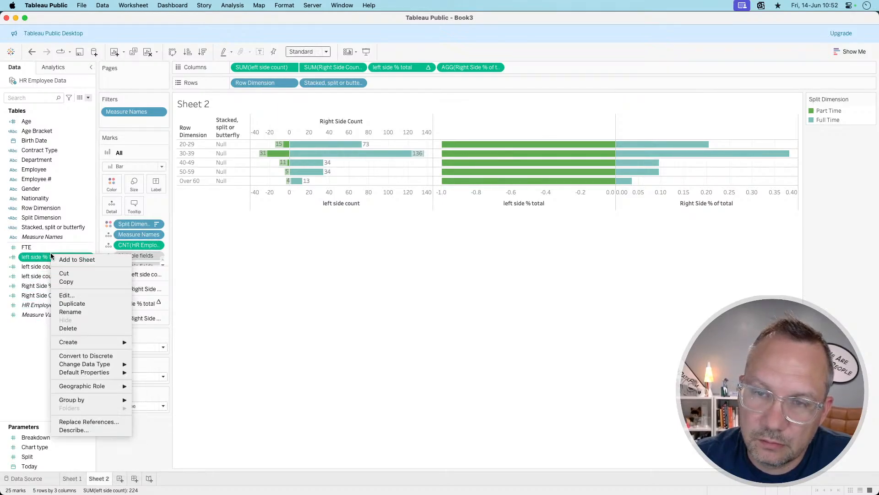
{"action": "left_click", "coordinate": [62, 294]}
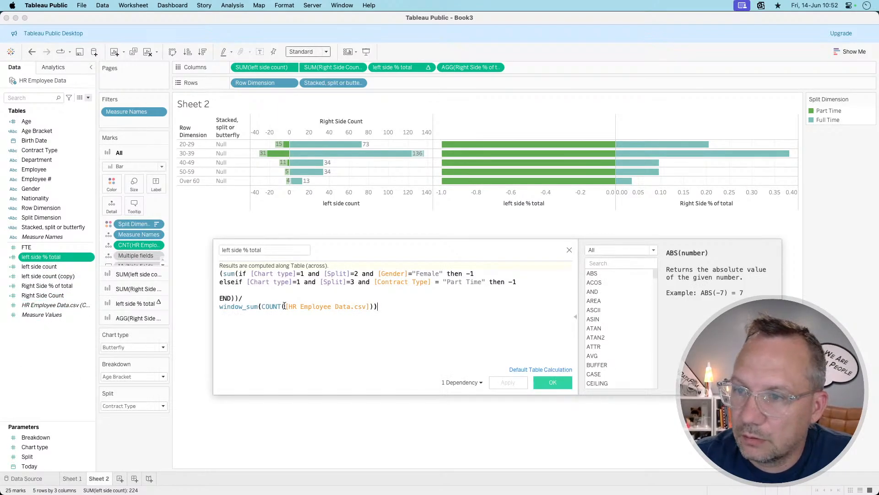
{"action": "left_click", "coordinate": [569, 251]}
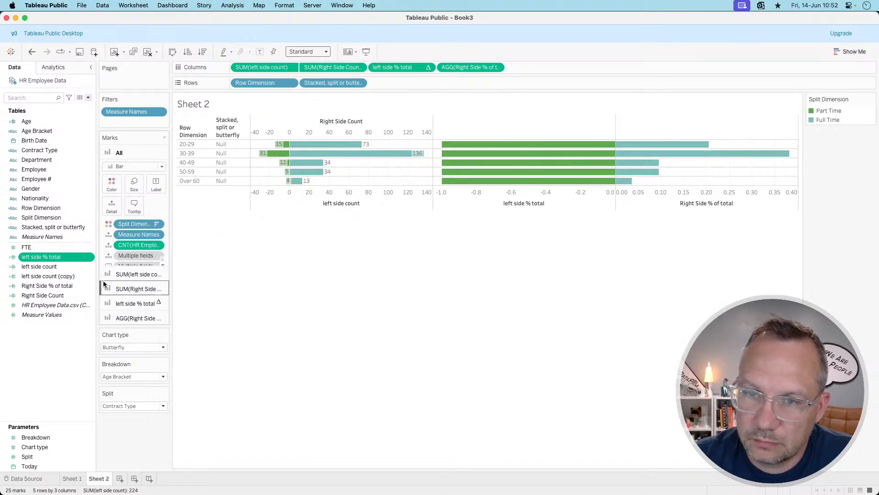
Change the denominator of Right Side % of total to window_sum(COUNT([HR Employee Data.csv])) and save the calculation
{"action": "right_click", "coordinate": [57, 286]}
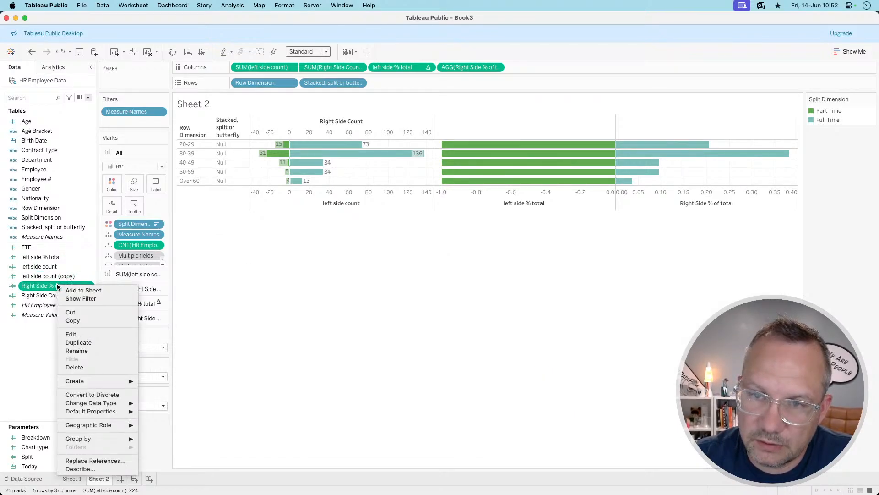
{"action": "left_click", "coordinate": [64, 324]}
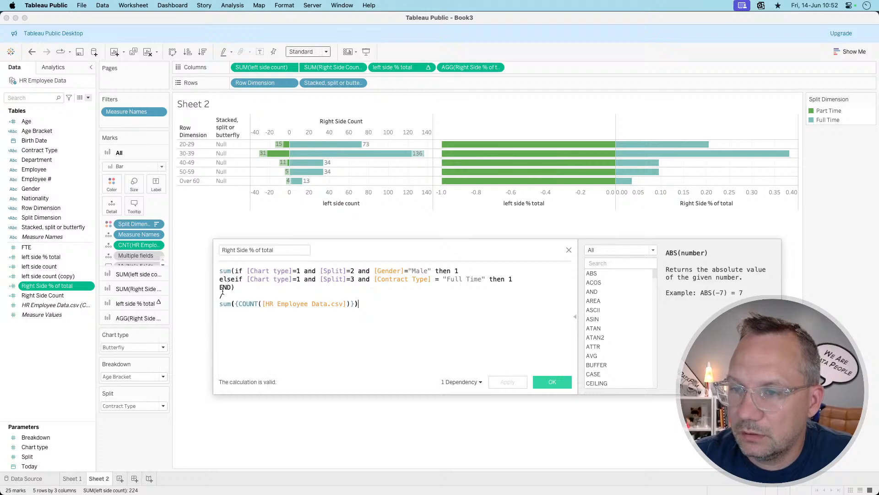
{"action": "left_click_drag", "start_coordinate": [238, 305], "coordinate": [207, 304]}
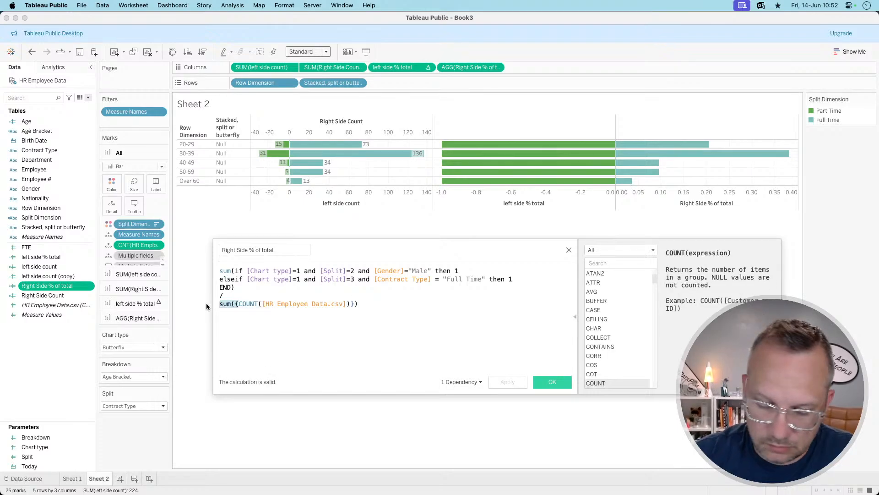
{"action": "type", "text": "window_sum("}
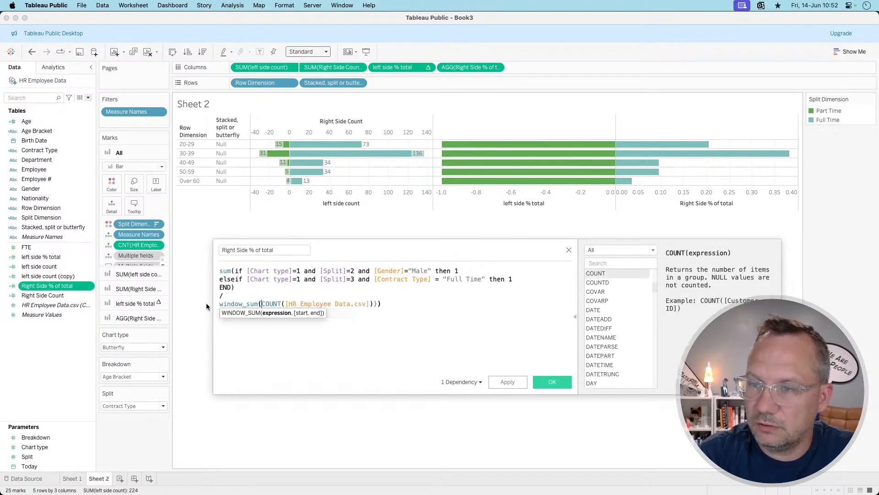
{"action": "left_click", "coordinate": [393, 305]}
{"action": "key", "text": "BackSpace"}
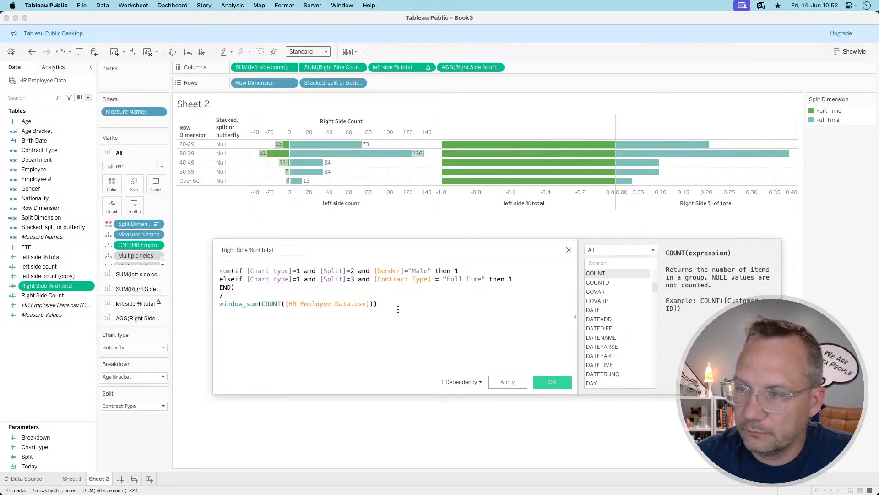
{"action": "left_click", "coordinate": [511, 379]}
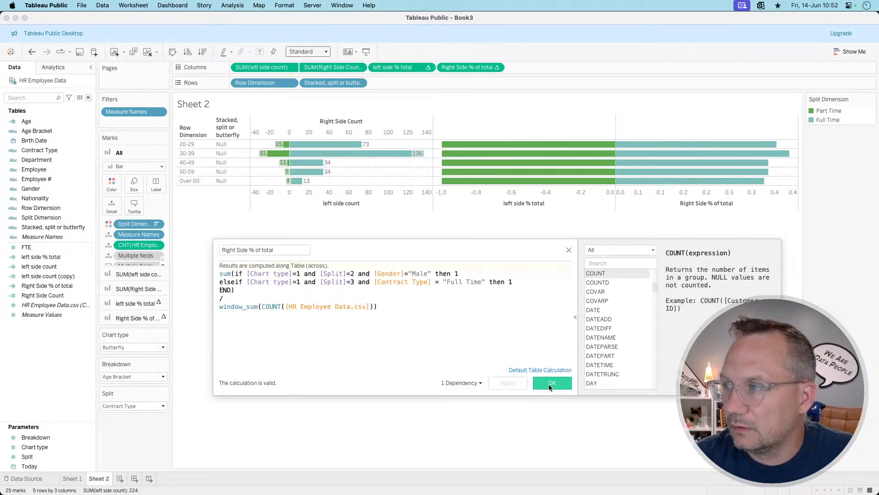
{"action": "left_click", "coordinate": [549, 383]}
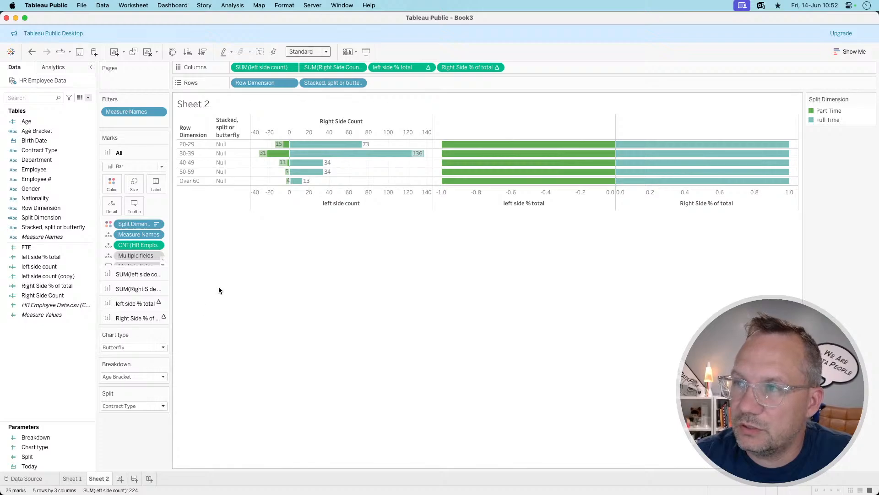
Set the left side % total table calculation to compute using specific dimensions, with Row Dimension checked
{"action": "left_click", "coordinate": [428, 68]}
{"action": "mouse_move", "coordinate": [412, 172]}
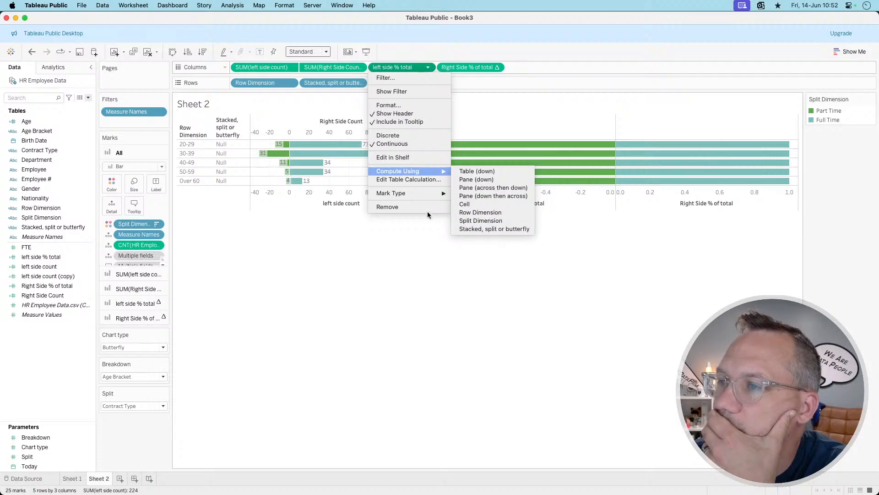
{"action": "left_click", "coordinate": [407, 179]}
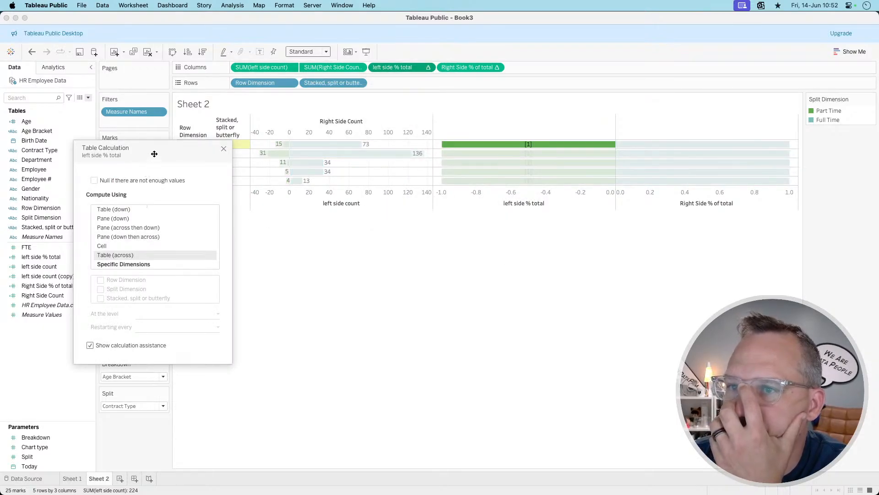
{"action": "left_click_drag", "start_coordinate": [154, 154], "coordinate": [353, 227]}
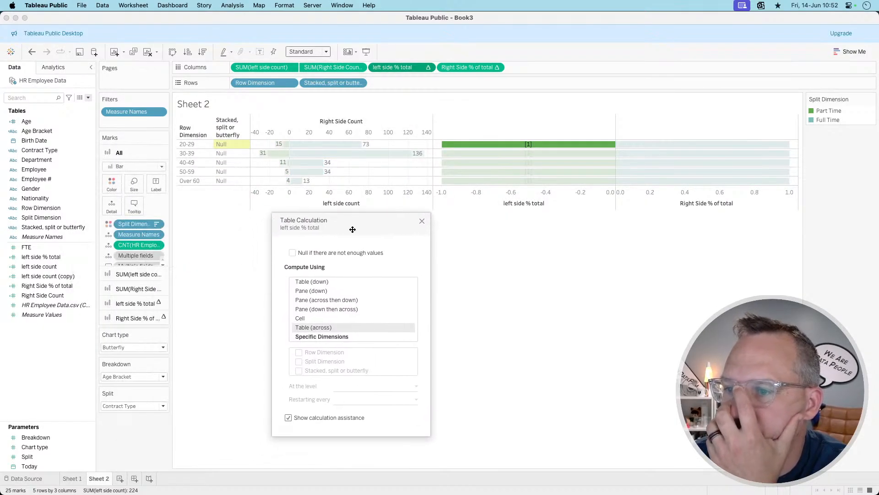
{"action": "left_click", "coordinate": [335, 337]}
{"action": "left_click", "coordinate": [298, 342]}
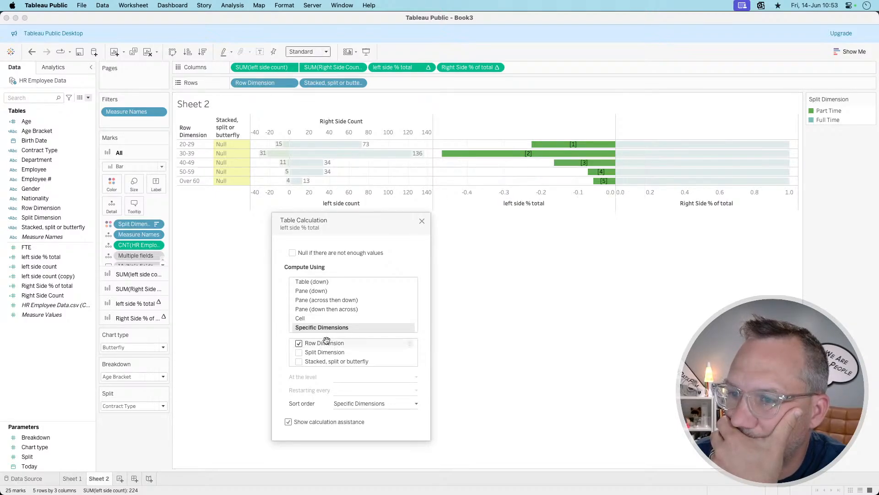
Add Split Dimension and Stacked, split or butterfly to the left side % total table calculation, computing at the Row Dimension level
{"action": "left_click", "coordinate": [299, 352]}
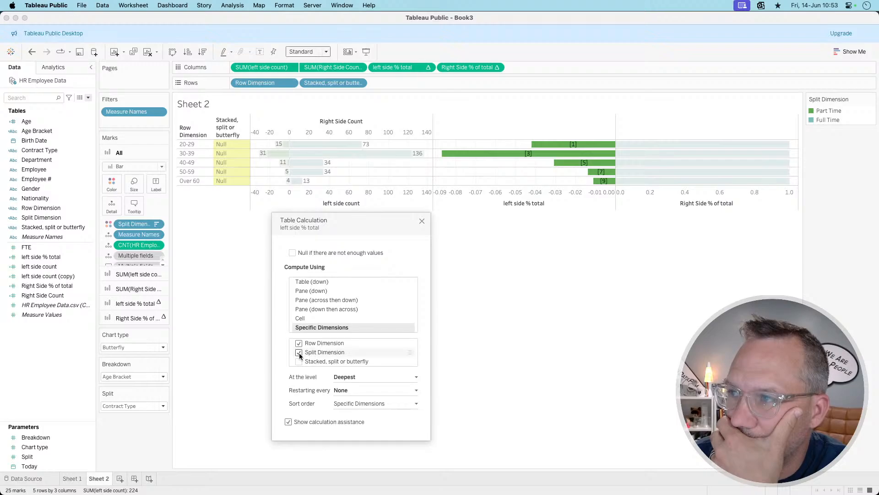
{"action": "left_click", "coordinate": [299, 361]}
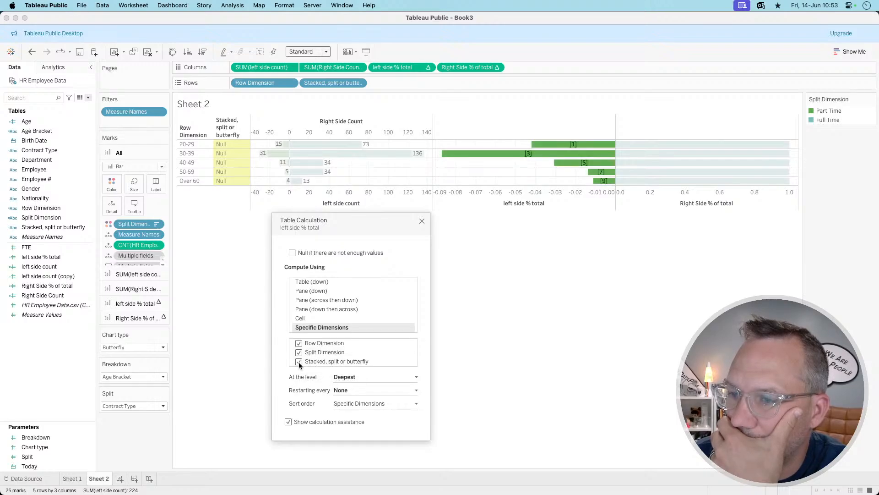
{"action": "left_click", "coordinate": [355, 376]}
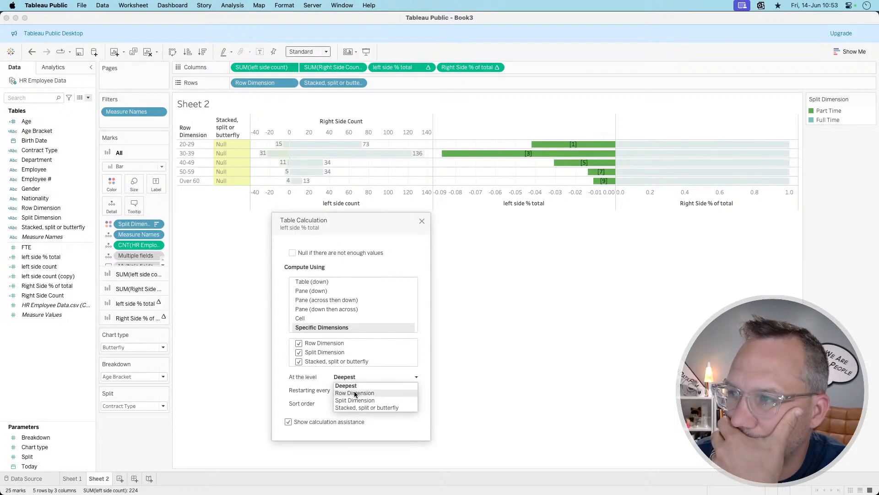
{"action": "left_click", "coordinate": [355, 393]}
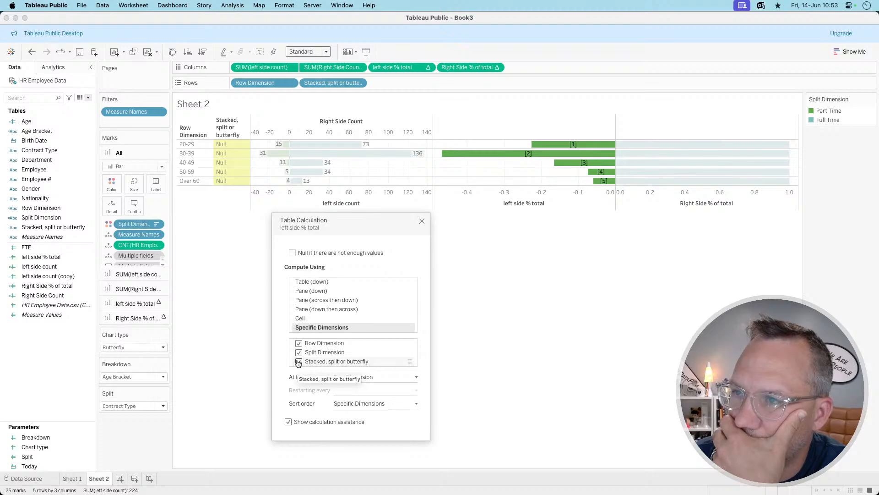
Compare the 20-29 Part Time percentage with the reference chart in the browser, return to Tableau, and close the table calculation settings
{"action": "mouse_move", "coordinate": [557, 147]}
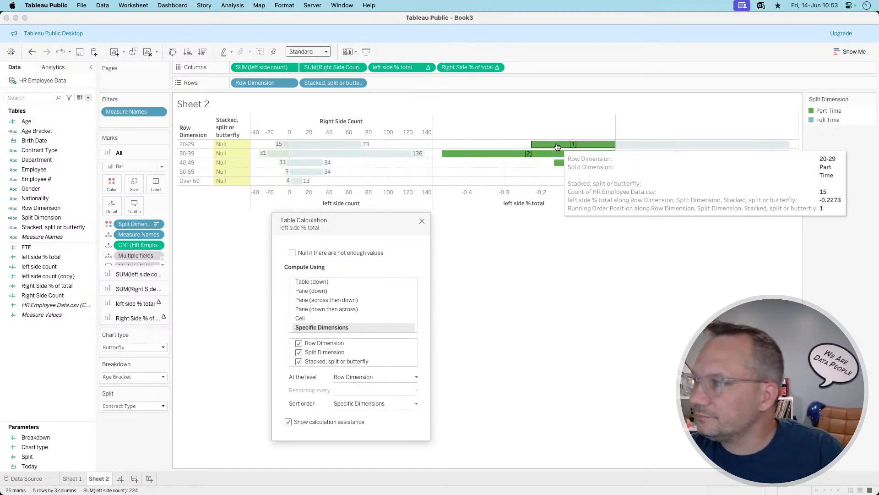
{"action": "key", "text": "super+Tab"}
{"action": "mouse_move", "coordinate": [605, 228]}
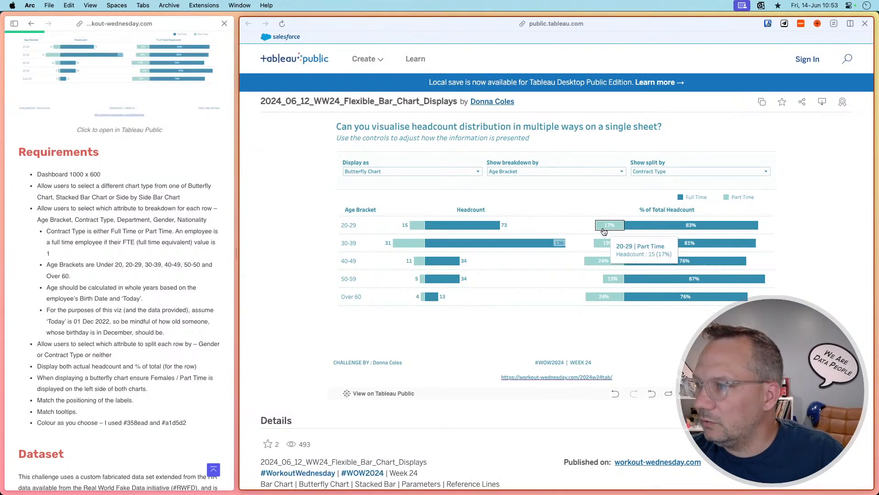
{"action": "key", "text": "super+Tab"}
{"action": "key", "text": "super+Tab"}
{"action": "key", "text": "super+Tab"}
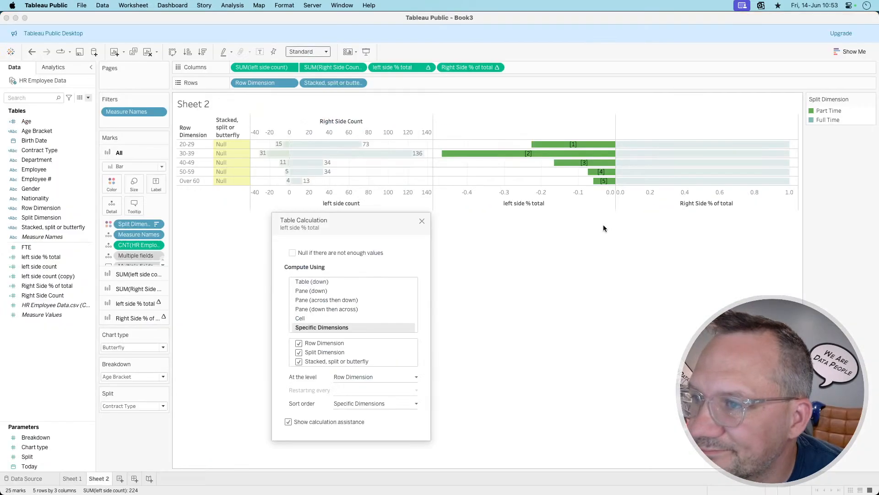
{"action": "mouse_move", "coordinate": [594, 145]}
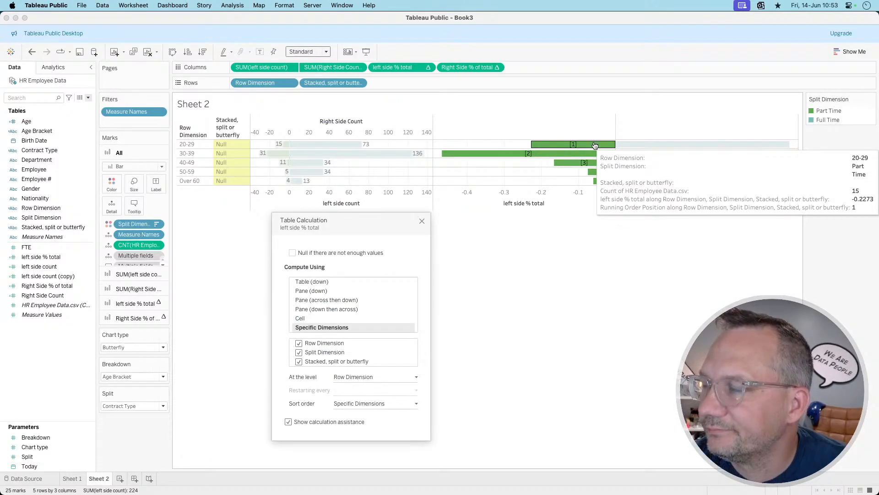
{"action": "left_click", "coordinate": [422, 221]}
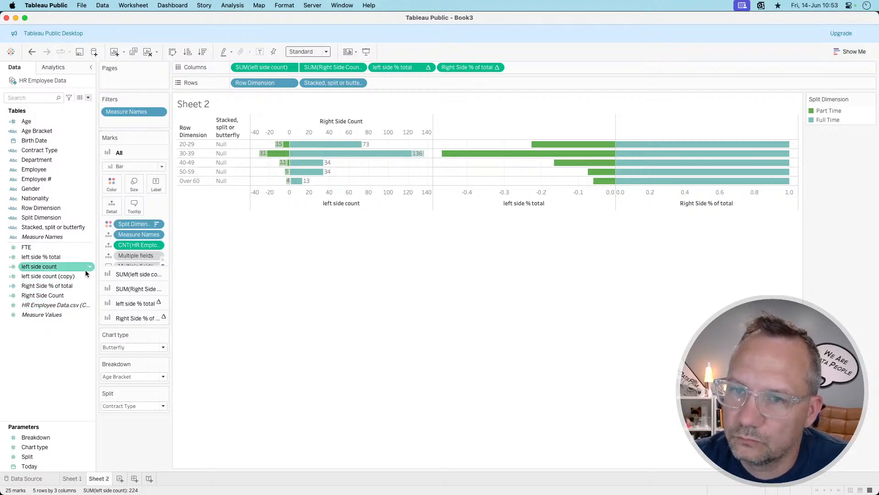
Set the Right Side % of total table calculation to compute using only Row Dimension, check a bar's value, and close the settings
{"action": "left_click", "coordinate": [497, 69]}
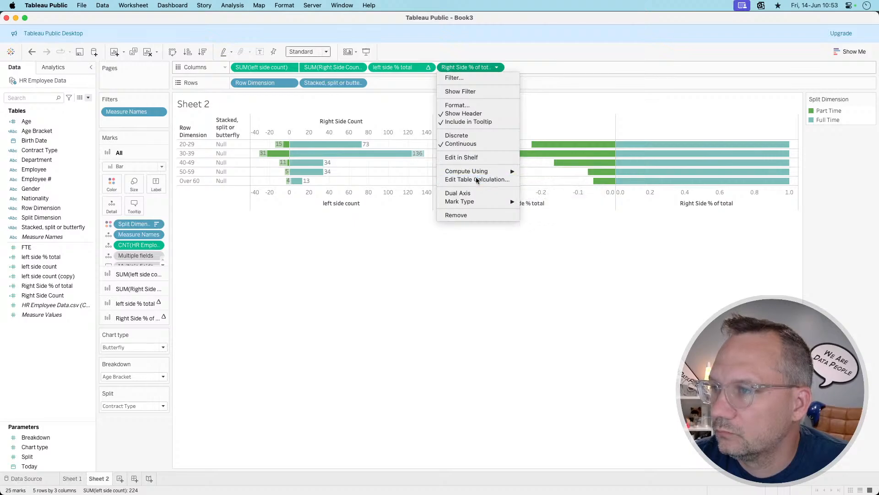
{"action": "left_click", "coordinate": [476, 179]}
{"action": "left_click", "coordinate": [316, 337]}
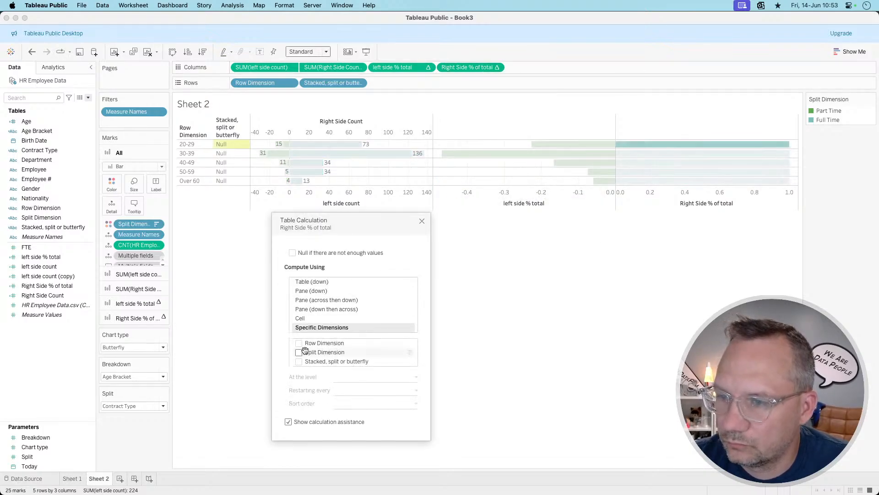
{"action": "left_click", "coordinate": [298, 343]}
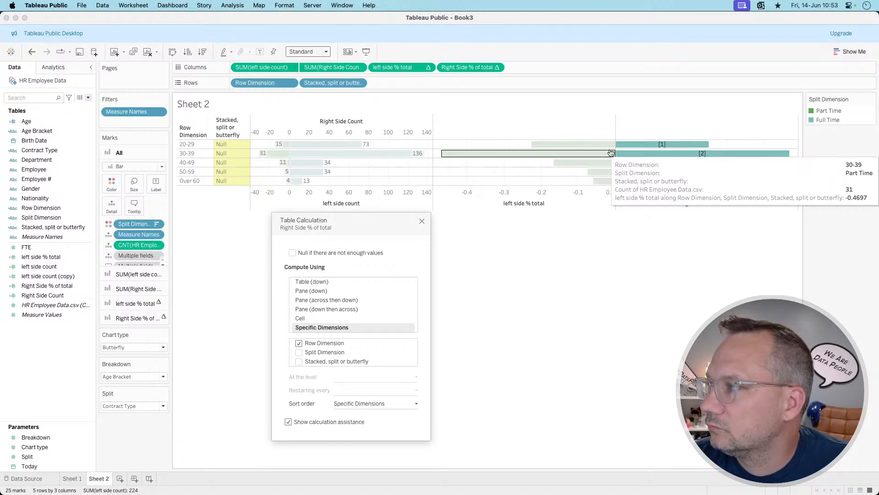
{"action": "mouse_move", "coordinate": [623, 153]}
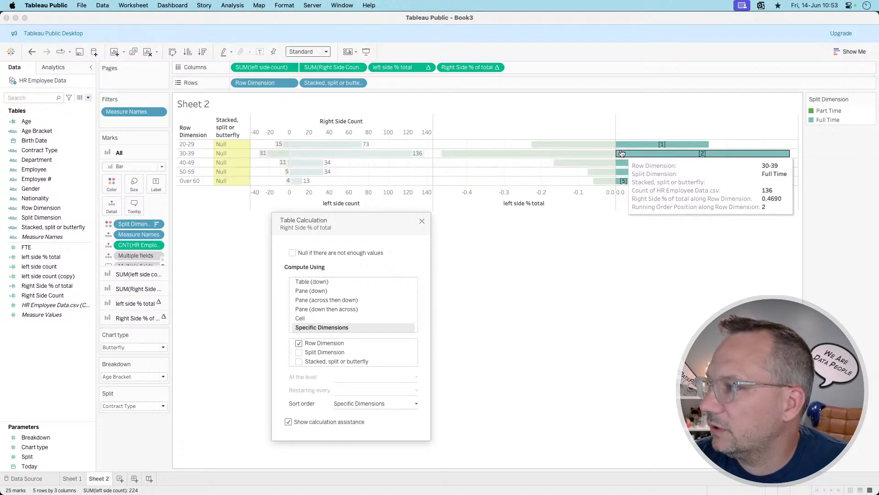
{"action": "left_click", "coordinate": [480, 366]}
{"action": "left_click", "coordinate": [422, 221]}
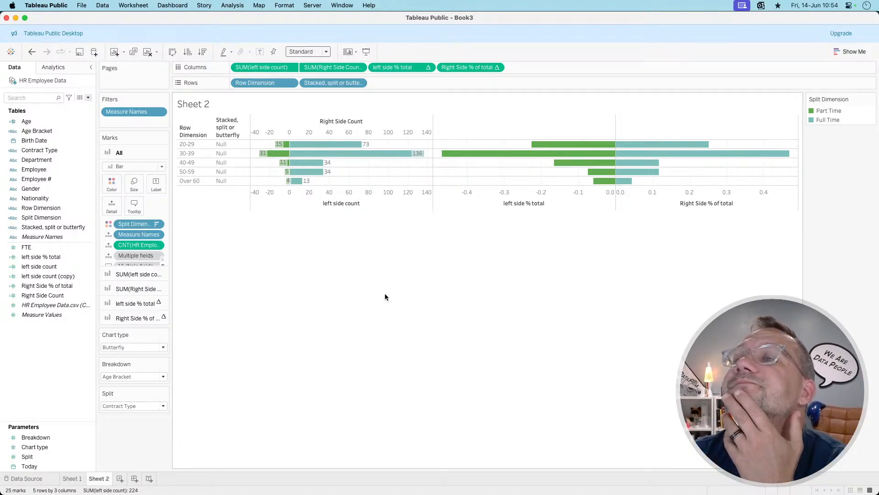
Edit the left side % total calculation, replacing window_sum in the denominator with { FIXED [Row Dimension]
{"action": "right_click", "coordinate": [54, 277]}
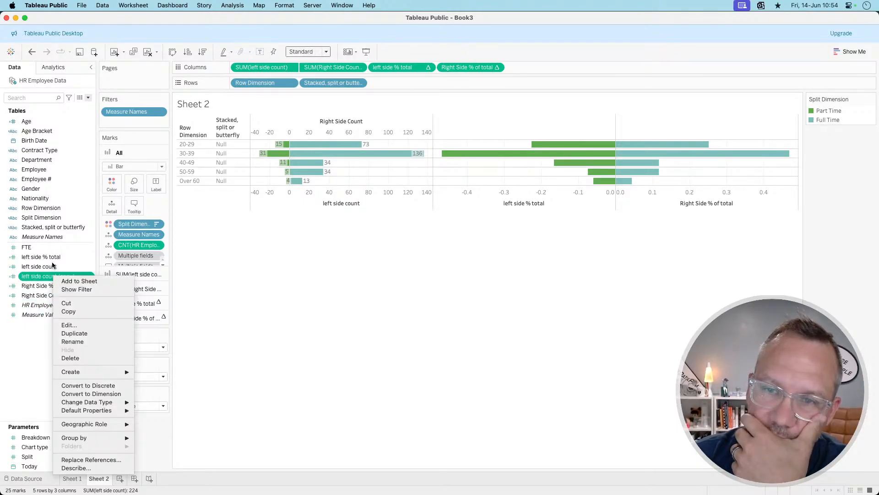
{"action": "left_click", "coordinate": [53, 263]}
{"action": "right_click", "coordinate": [49, 257]}
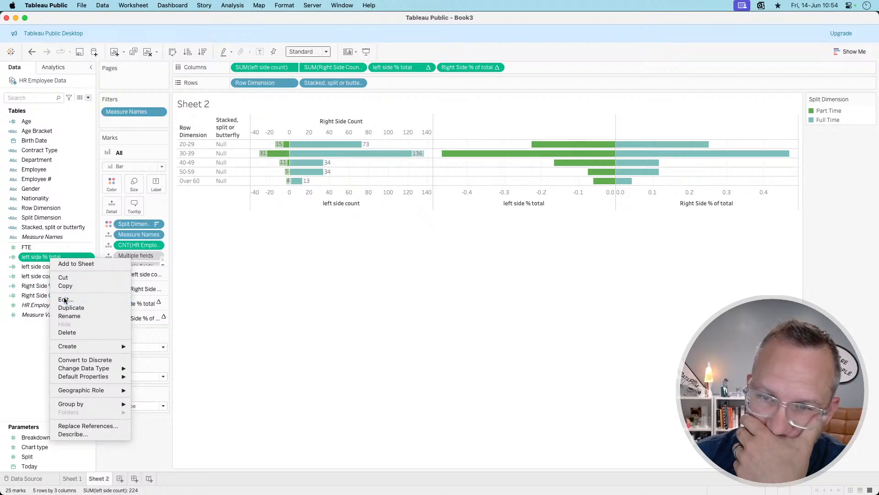
{"action": "left_click", "coordinate": [64, 299]}
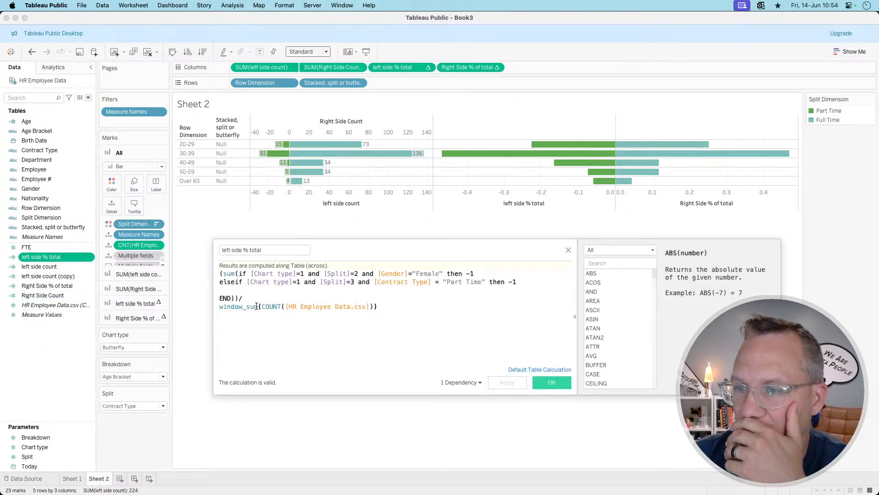
{"action": "left_click_drag", "start_coordinate": [259, 307], "coordinate": [200, 311]}
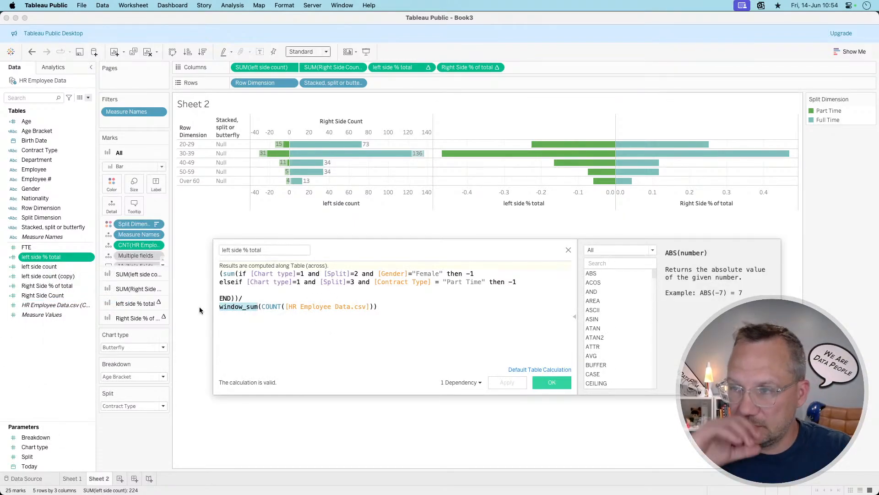
{"action": "type", "text": "{ f"}
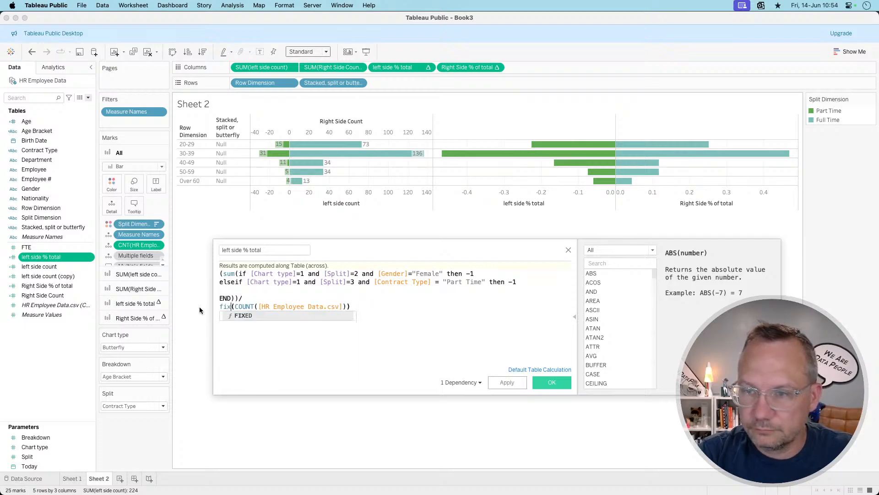
{"action": "key", "text": "Return"}
{"action": "type", "text": "ro"}
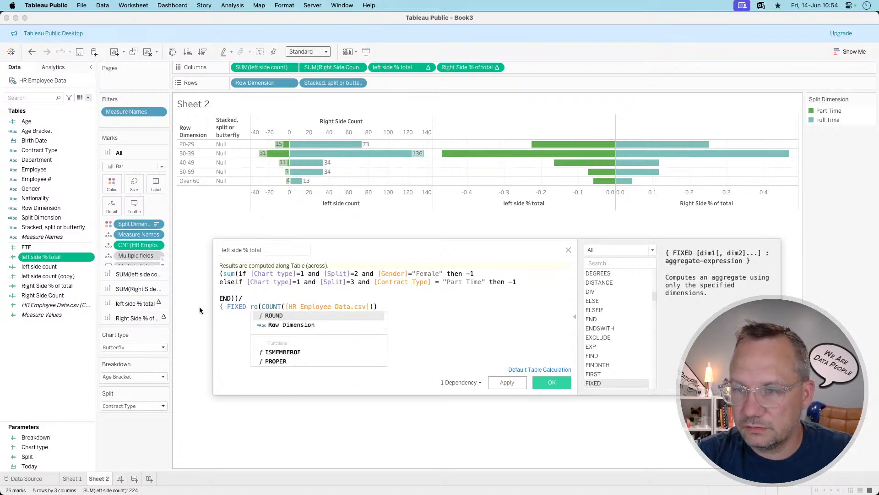
{"action": "key", "text": "Down"}
{"action": "key", "text": "Return"}
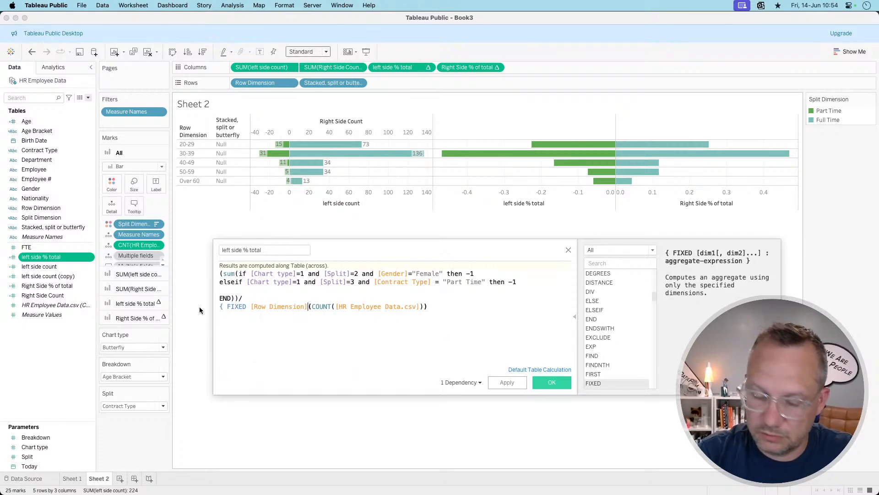
Add [Split Dimension] to the FIXED expression and finish it with :COUNT([HR Employee Data.csv])}, removing the extra parentheses
{"action": "type", "text": ",spli"}
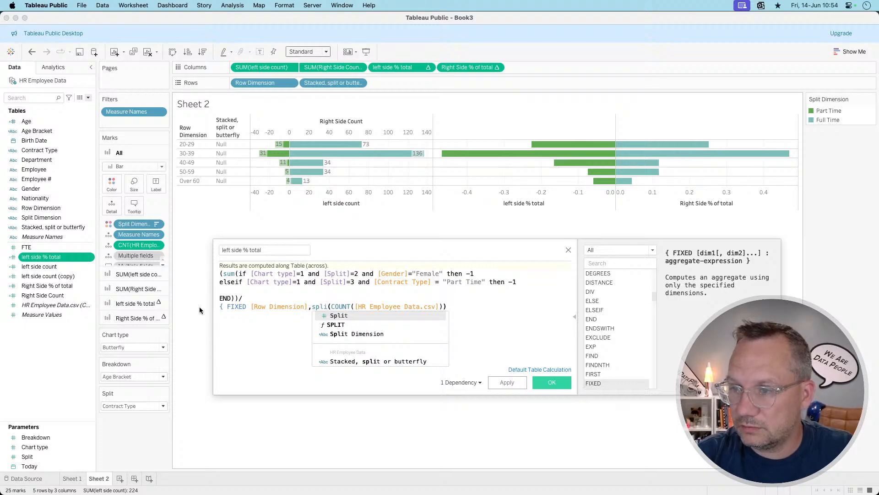
{"action": "key", "text": "Down"}
{"action": "key", "text": "Down"}
{"action": "key", "text": "Return"}
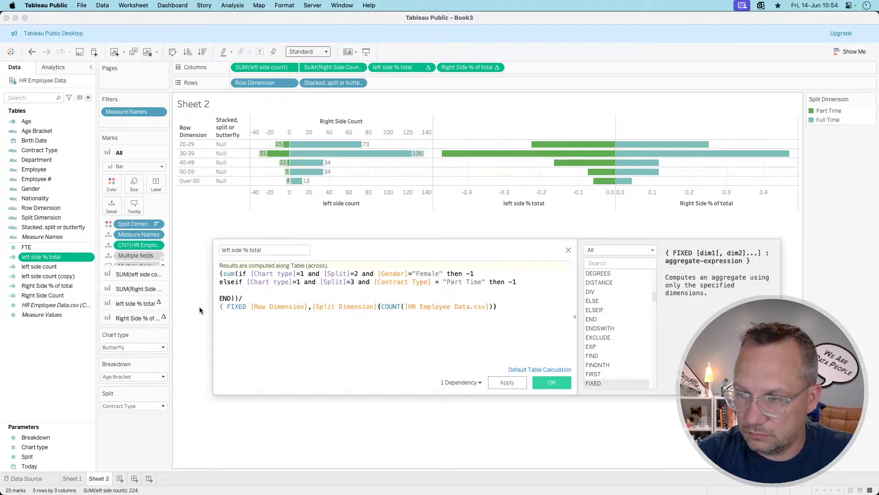
{"action": "type", "text": ":"}
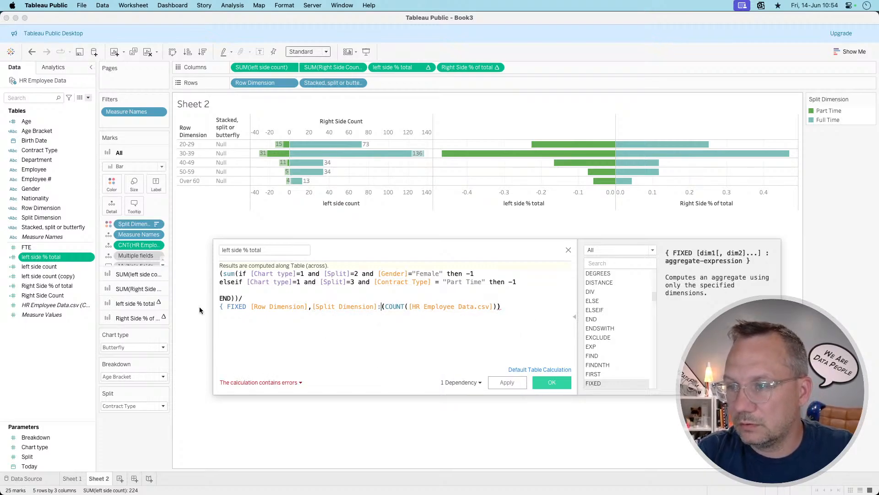
{"action": "key", "text": "Delete"}
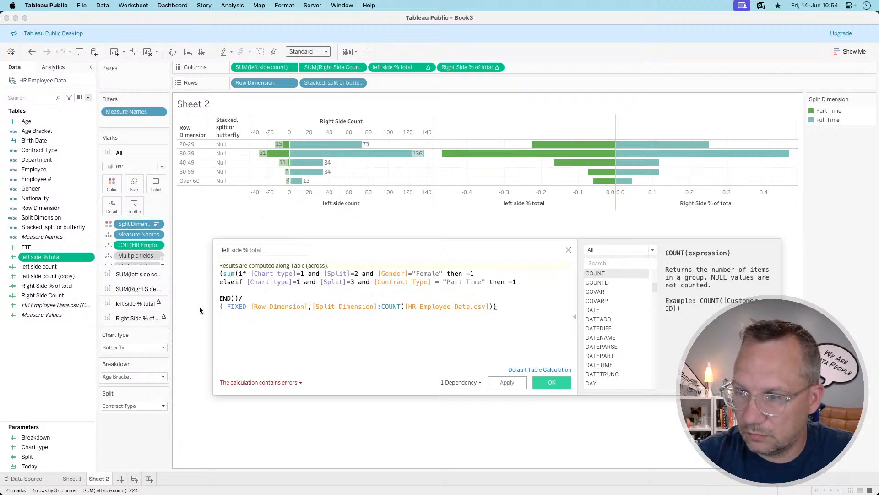
{"action": "key", "text": "BackSpace"}
{"action": "type", "text": "}"}
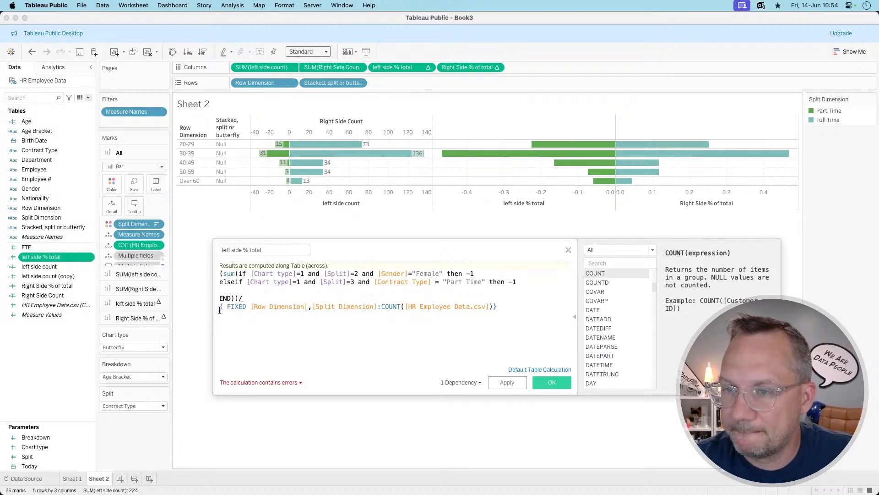
Wrap the FIXED denominator expression in sum( ) and apply the left side % total calculation
{"action": "left_click", "coordinate": [219, 307]}
{"action": "type", "text": "sum("}
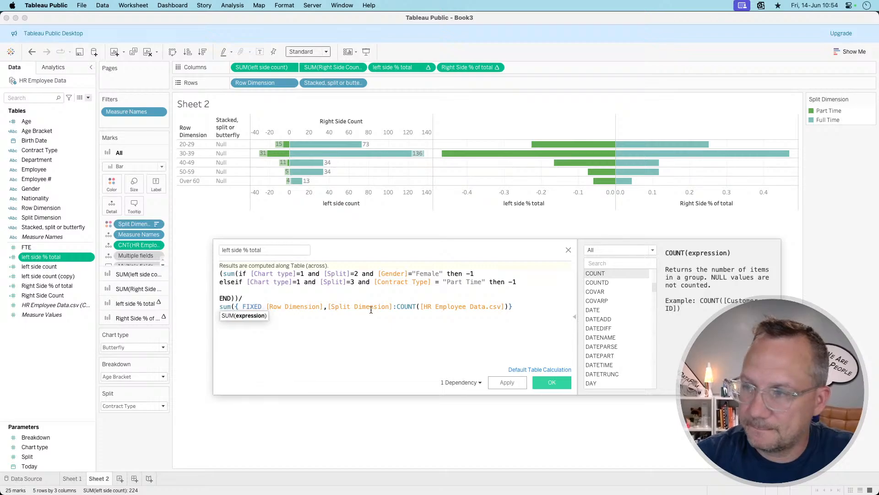
{"action": "left_click", "coordinate": [526, 306]}
{"action": "type", "text": ")"}
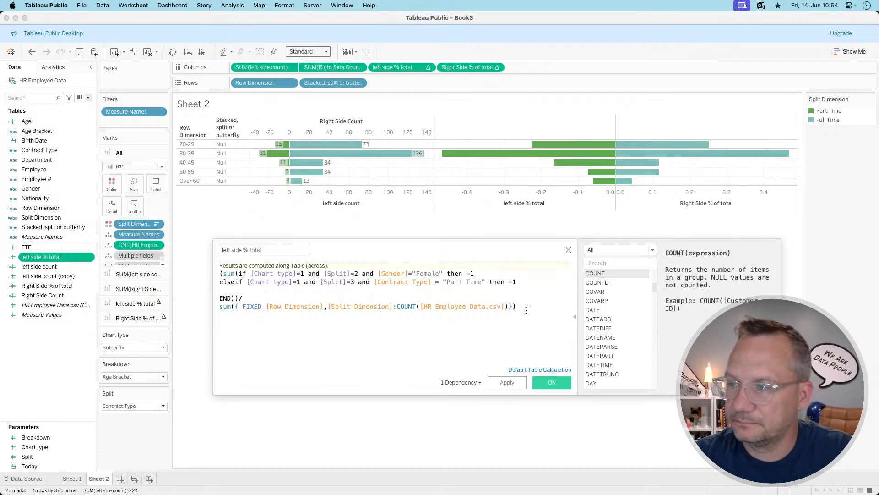
{"action": "left_click", "coordinate": [507, 382]}
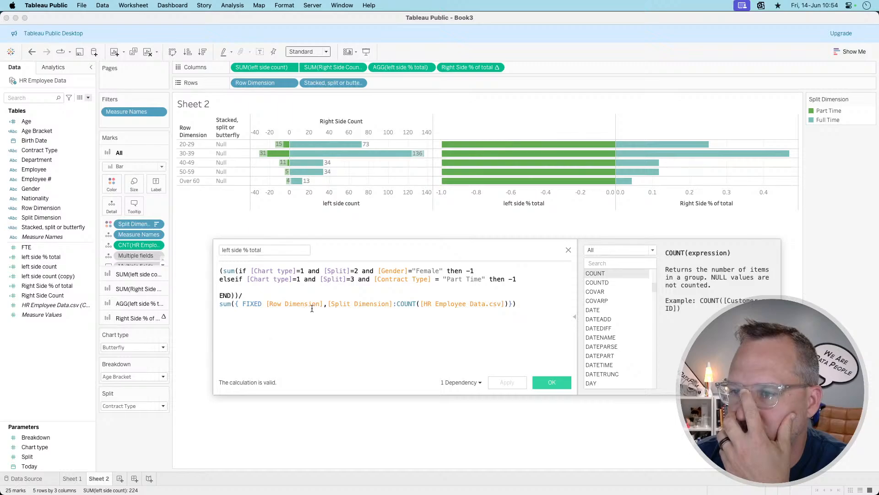
Add the sum({ FIXED ... }) denominator expression to the tooltip of the left side % total marks and inspect its values on the bars
{"action": "left_click_drag", "start_coordinate": [516, 303], "coordinate": [215, 305]}
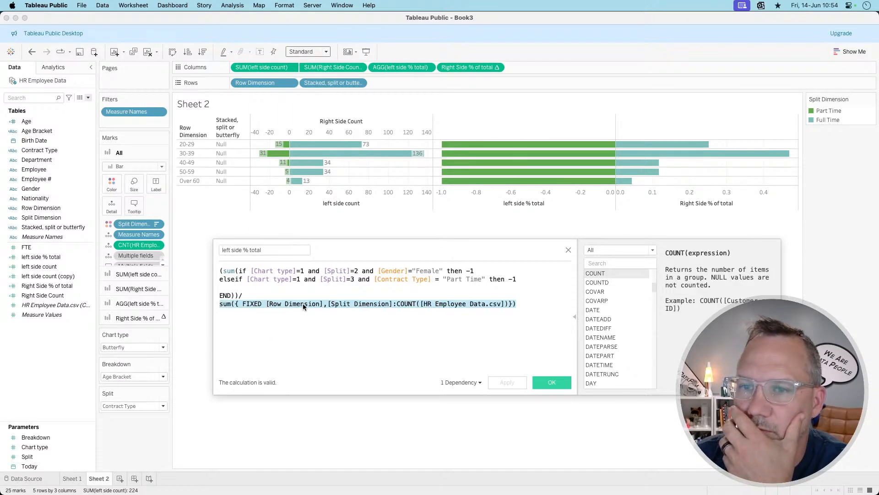
{"action": "left_click", "coordinate": [135, 319]}
{"action": "left_click", "coordinate": [136, 197]}
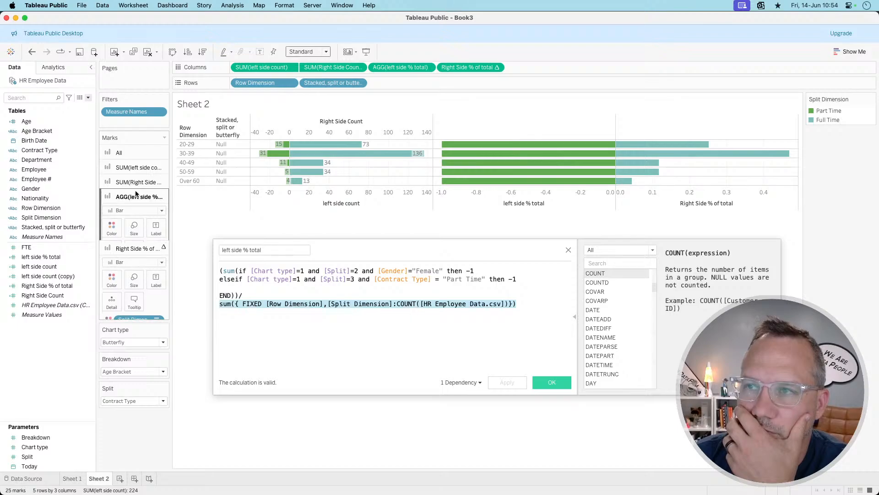
{"action": "left_click_drag", "start_coordinate": [382, 304], "coordinate": [131, 247]}
{"action": "mouse_move", "coordinate": [554, 157]}
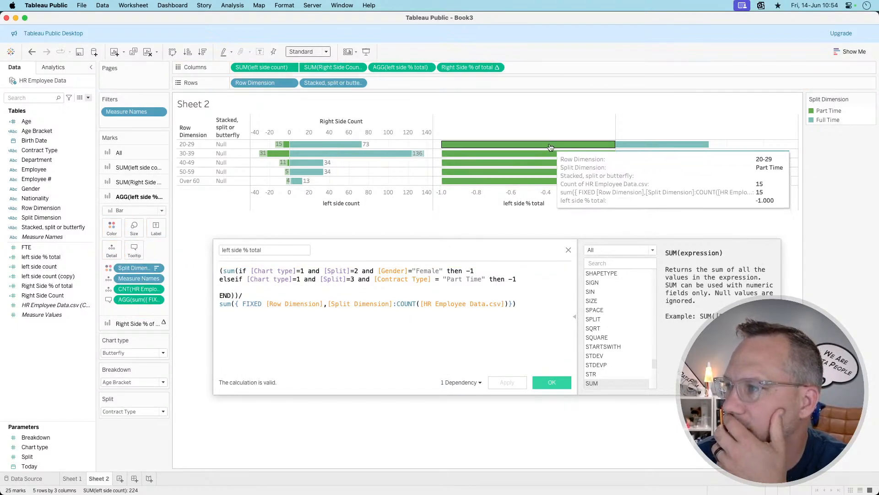
{"action": "mouse_move", "coordinate": [315, 142]}
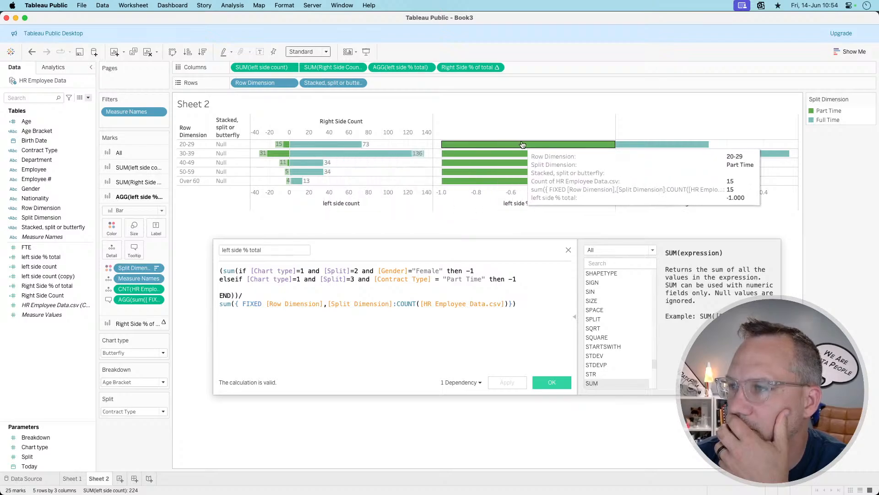
{"action": "mouse_move", "coordinate": [535, 171]}
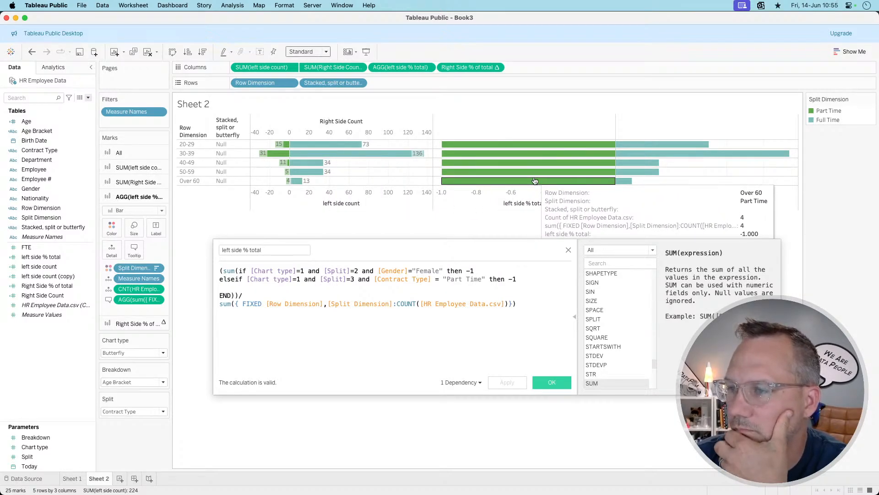
Replace COUNT([HR Employee Data.csv]) with sum(1) in the FIXED denominator of left side % total and apply the calculation
{"action": "left_click_drag", "start_coordinate": [504, 304], "coordinate": [397, 300]}
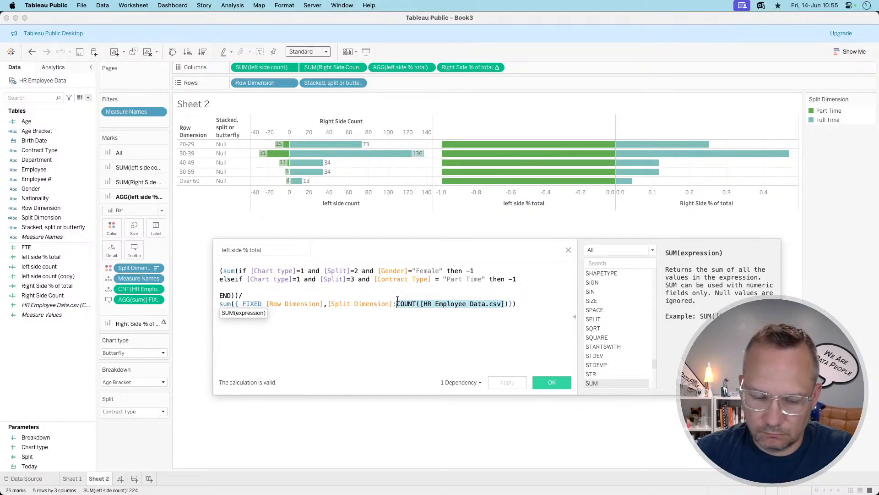
{"action": "type", "text": "sum(s"}
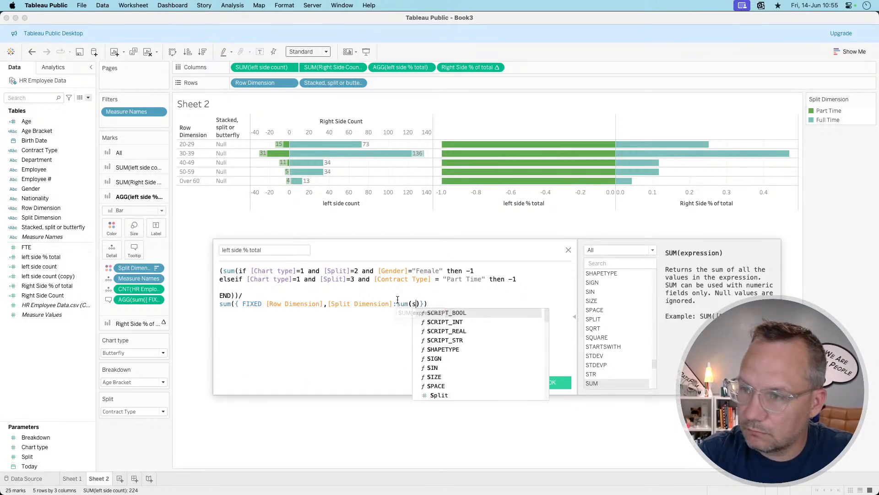
{"action": "key", "text": "BackSpace"}
{"action": "type", "text": "1"}
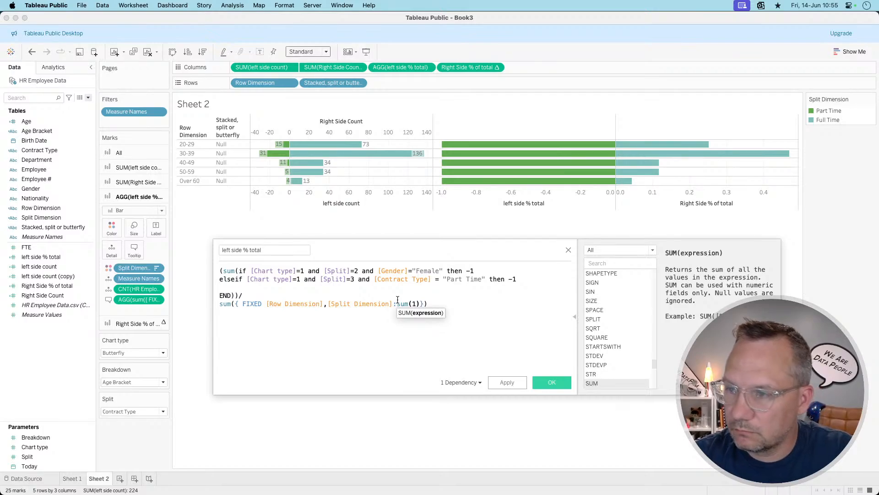
{"action": "left_click", "coordinate": [504, 382]}
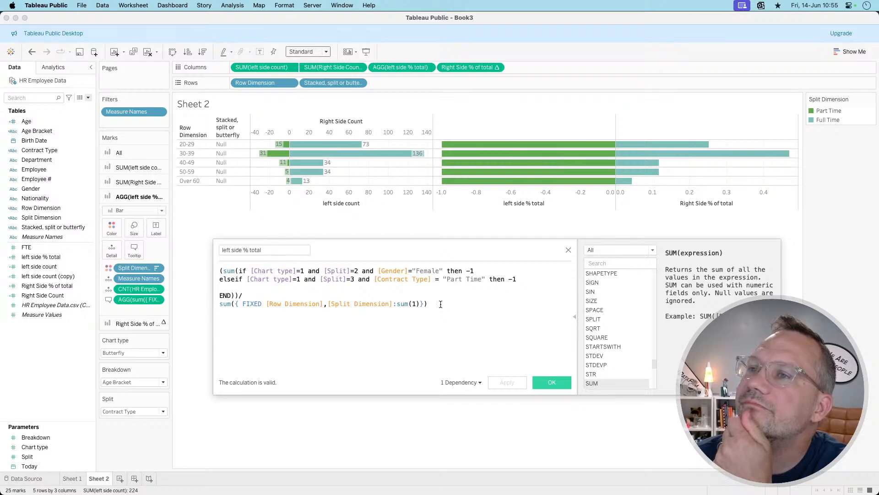
Remove [Split Dimension] from the FIXED denominator of left side % total, apply it, and inspect the resulting percentage bars
{"action": "double_click", "coordinate": [349, 306]}
{"action": "key", "text": "BackSpace"}
{"action": "key", "text": "BackSpace"}
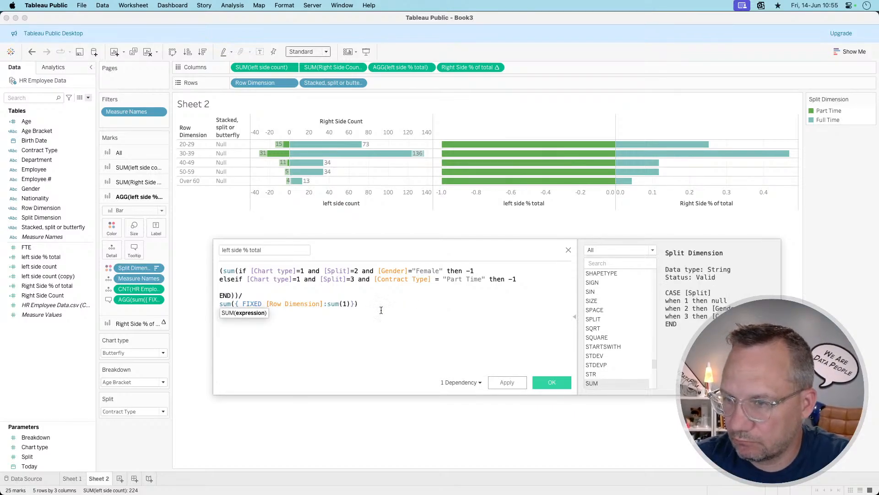
{"action": "left_click", "coordinate": [505, 382]}
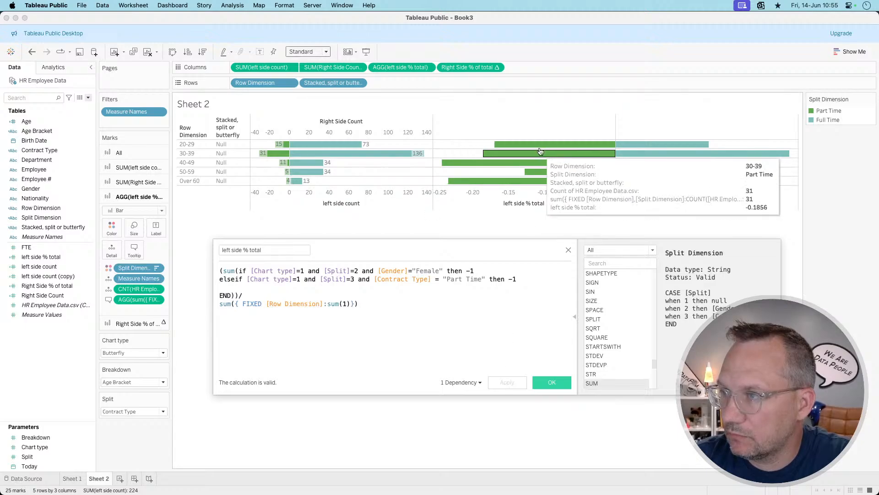
{"action": "mouse_move", "coordinate": [540, 171]}
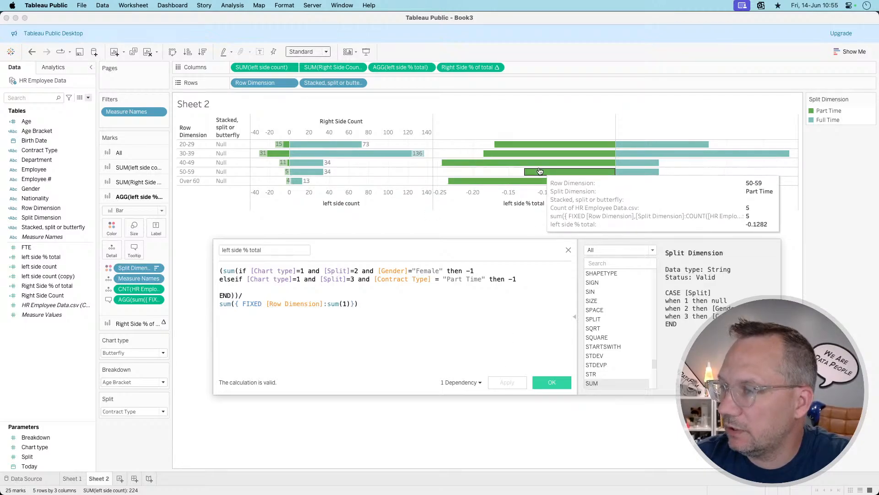
{"action": "mouse_move", "coordinate": [631, 154]}
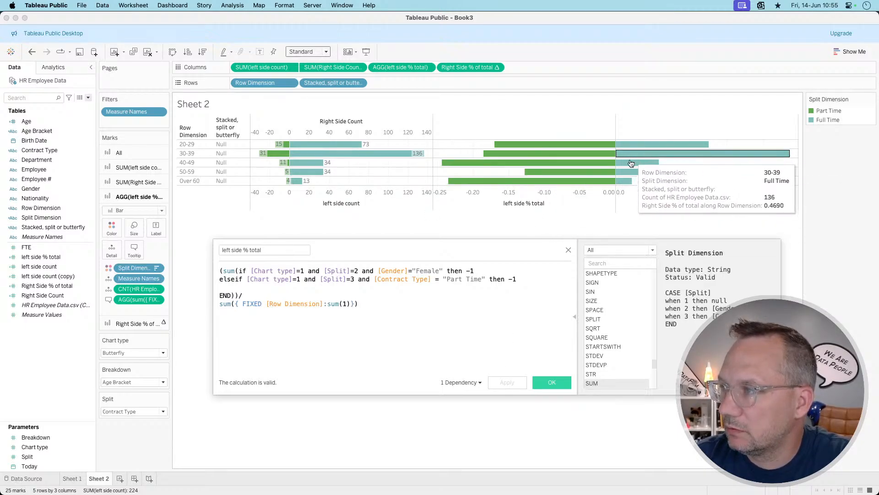
Replace the window_sum denominator of Right Side % of total with sum({ FIXED [Row Dimension]:sum(1)}) copied from left side % total, and save it
{"action": "left_click_drag", "start_coordinate": [359, 303], "coordinate": [216, 304]}
{"action": "key", "text": "super+c"}
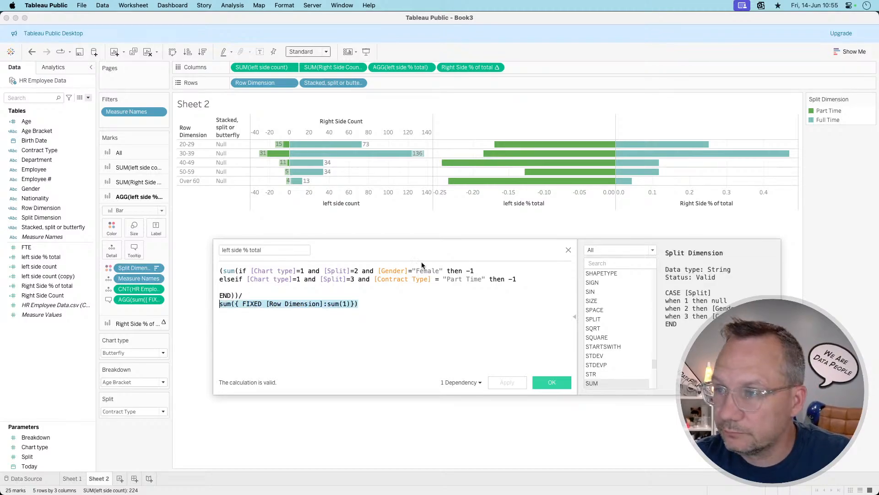
{"action": "left_click", "coordinate": [568, 250]}
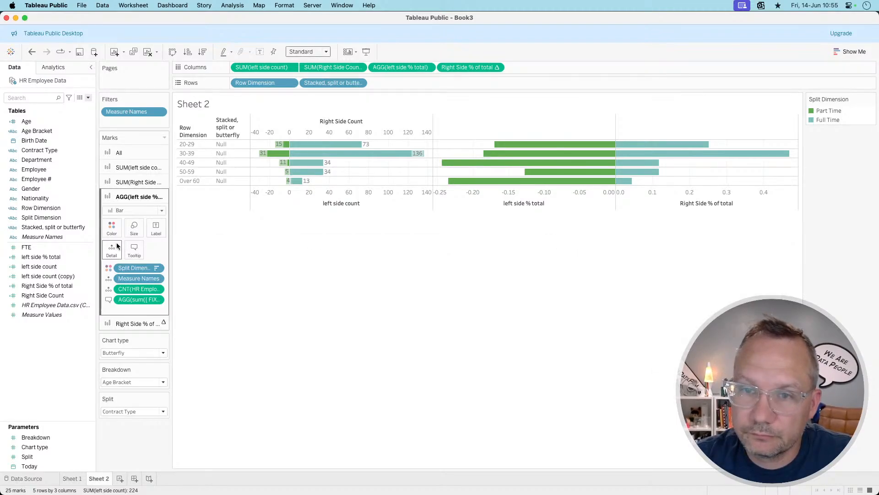
{"action": "right_click", "coordinate": [42, 286]}
{"action": "left_click", "coordinate": [59, 323]}
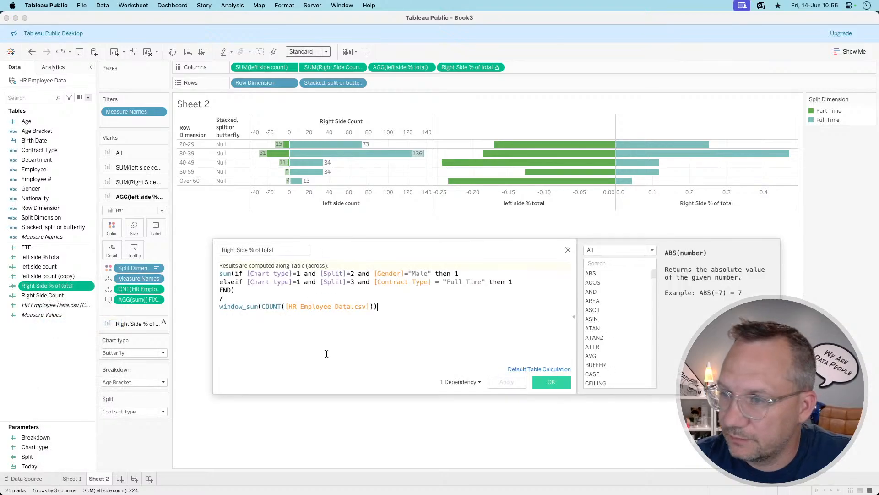
{"action": "left_click_drag", "start_coordinate": [388, 312], "coordinate": [202, 306]}
{"action": "key", "text": "super+v"}
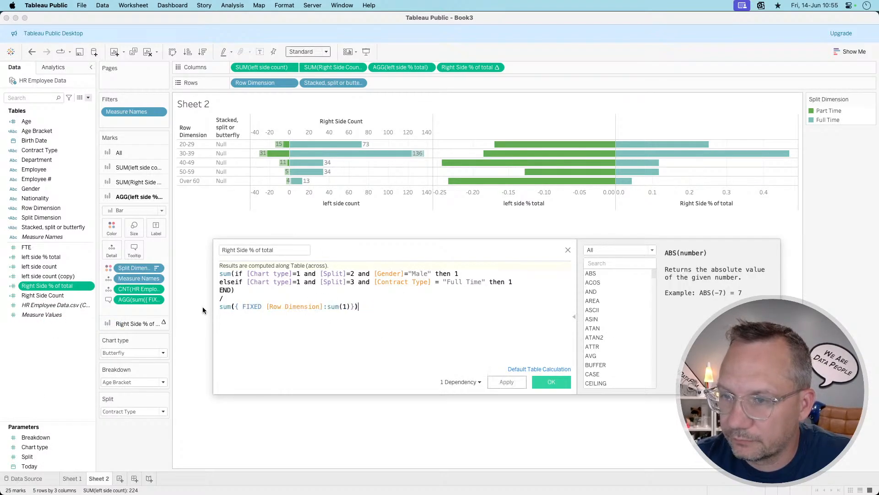
{"action": "left_click", "coordinate": [507, 381]}
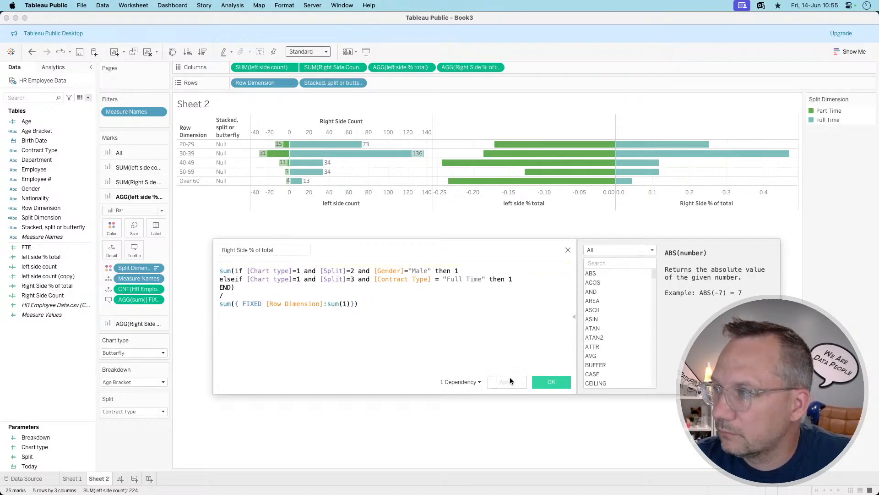
{"action": "left_click", "coordinate": [545, 381]}
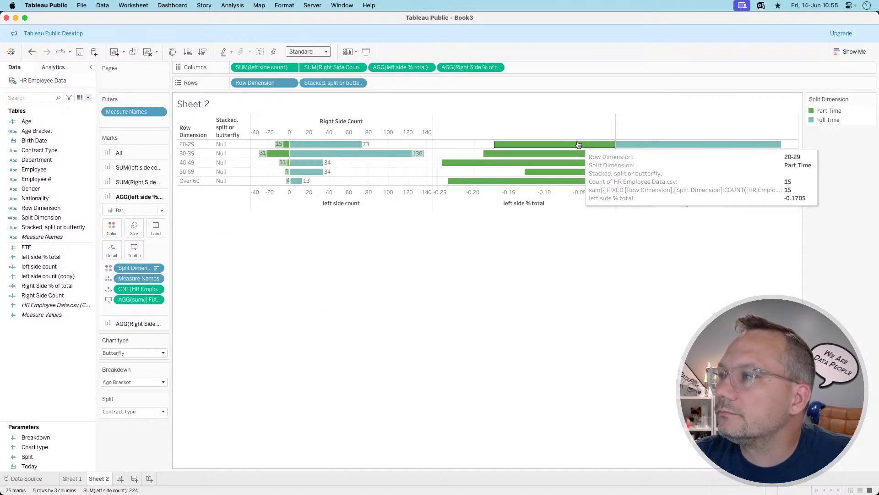
Check the left and right percentages of the 20-29 row in the bar tooltips
{"action": "key", "text": "super+Tab"}
{"action": "key", "text": "super+Tab"}
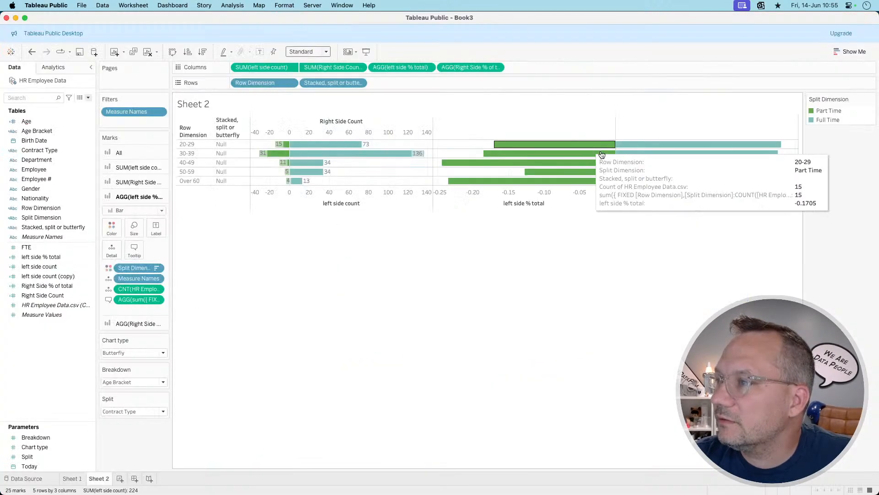
{"action": "mouse_move", "coordinate": [652, 145]}
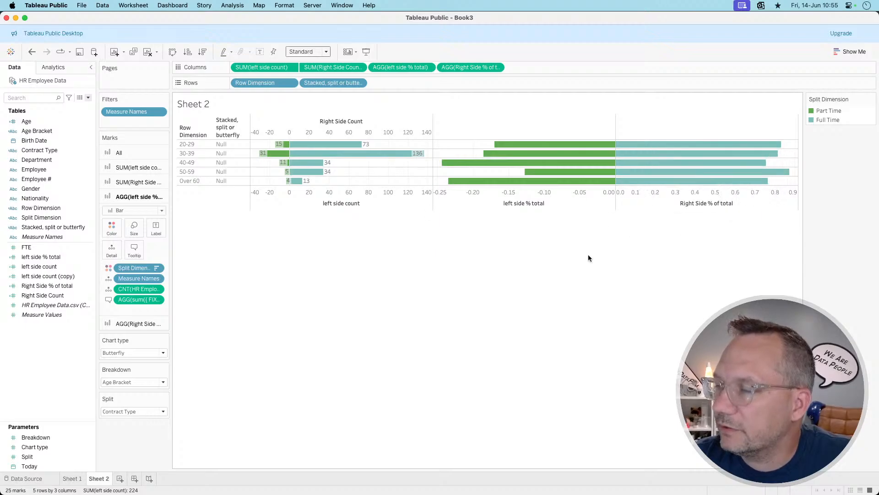
Review the left side % total formula without changing it
{"action": "right_click", "coordinate": [54, 257]}
{"action": "left_click", "coordinate": [38, 371]}
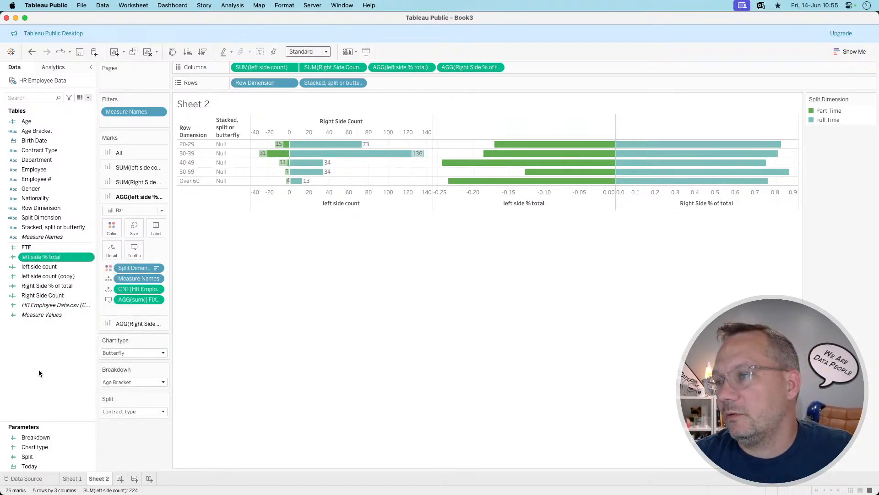
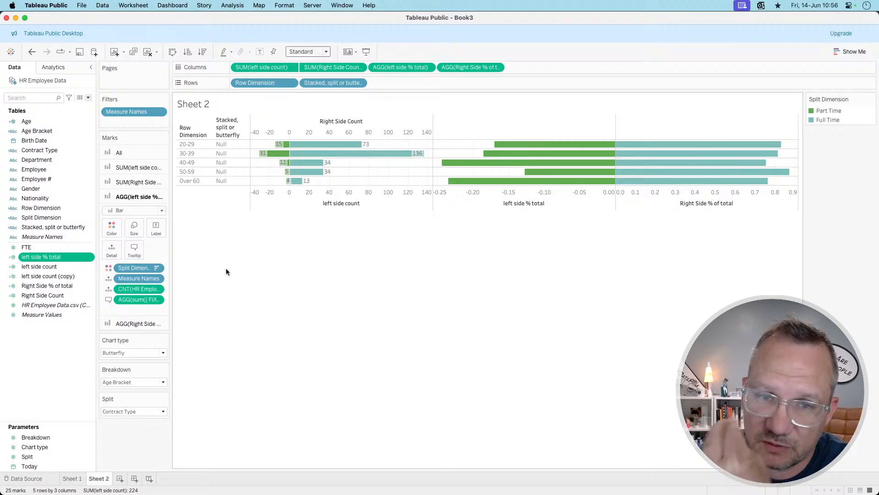
{"action": "right_click", "coordinate": [43, 257]}
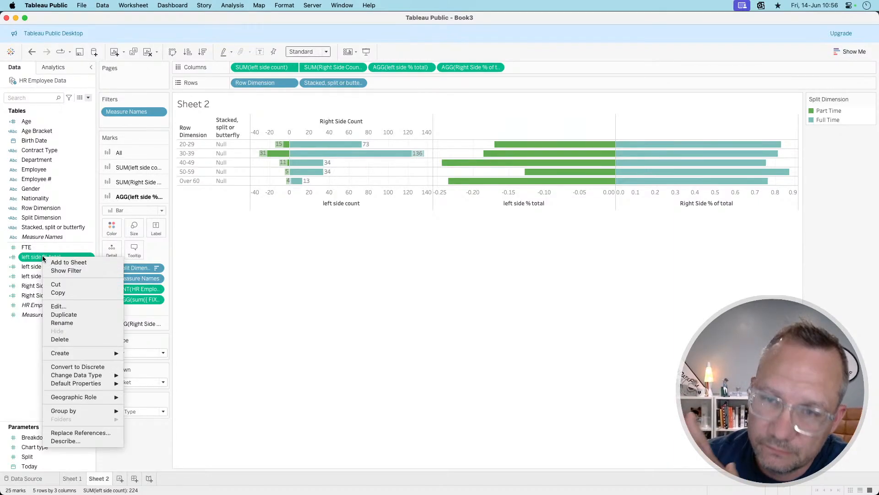
{"action": "left_click", "coordinate": [62, 305]}
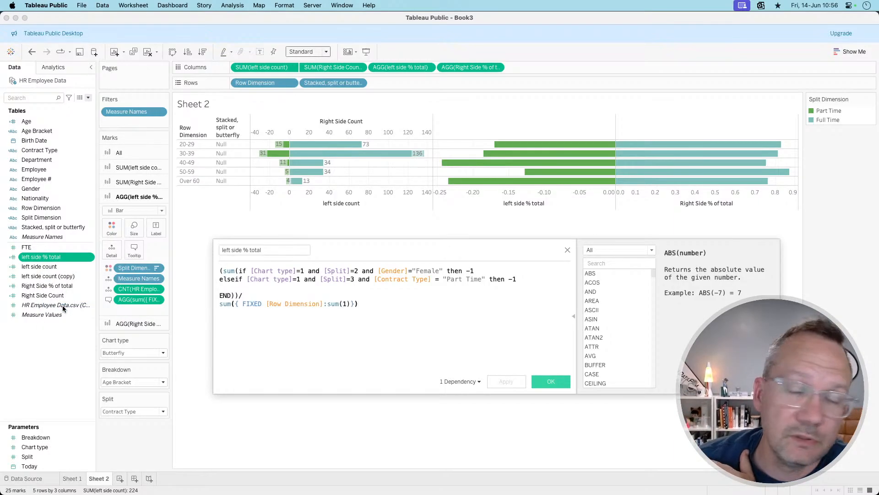
{"action": "left_click", "coordinate": [568, 250]}
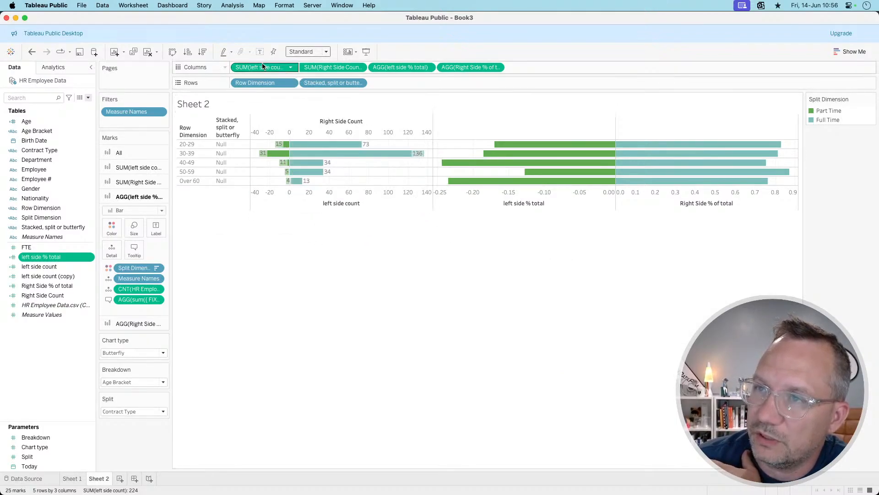
Highlight the 20-29 count bars to examine their split, and clear the selection
{"action": "mouse_move", "coordinate": [288, 158]}
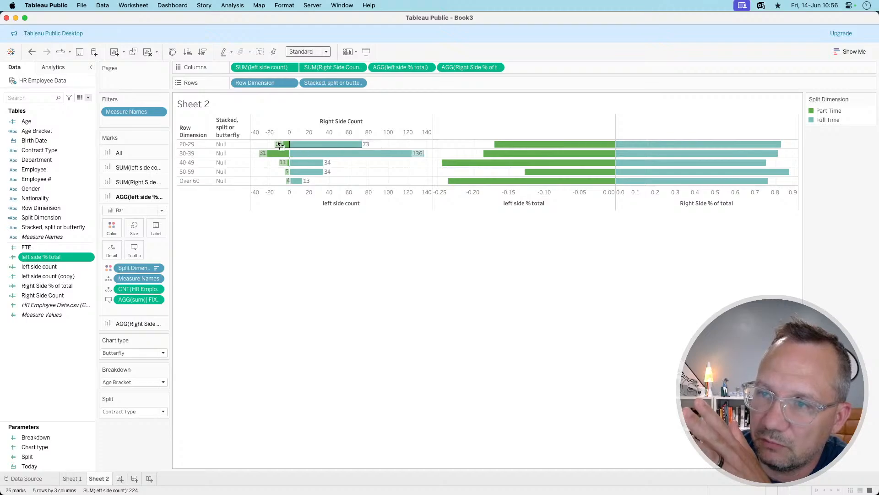
{"action": "left_click", "coordinate": [280, 144]}
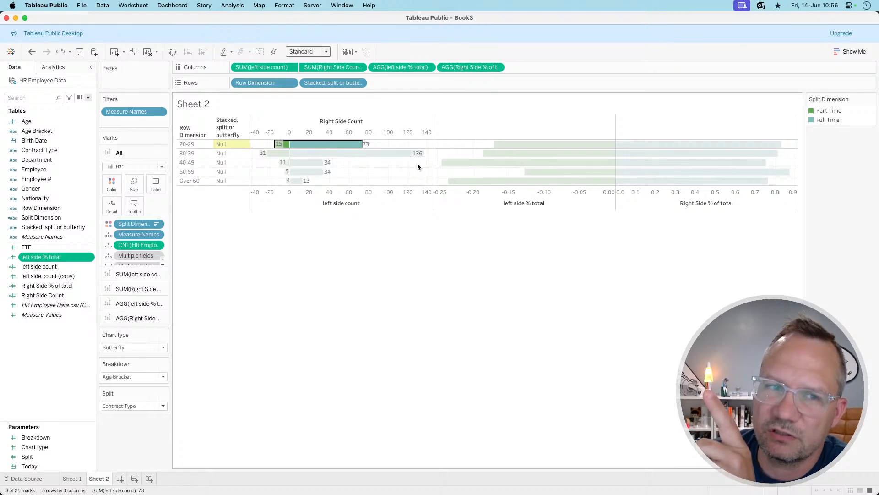
{"action": "left_click", "coordinate": [435, 218]}
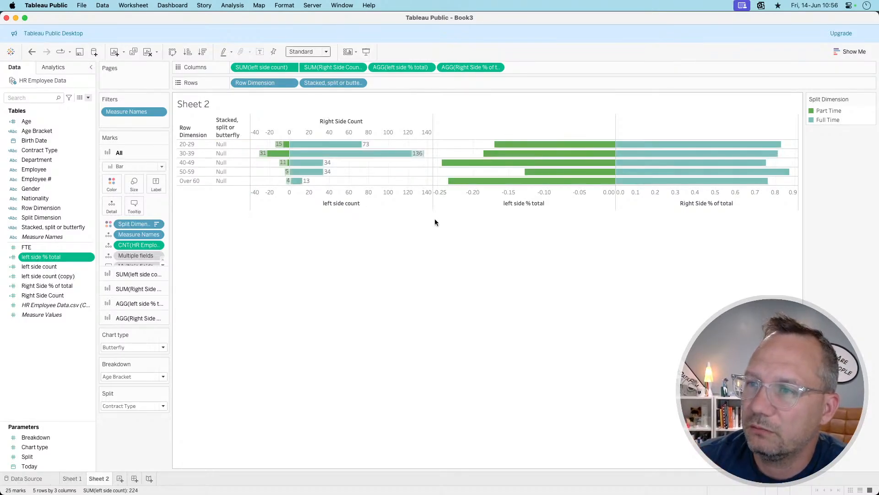
Preview the Split and Stacked chart types to check the percent columns, returning the Chart type parameter to Butterfly
{"action": "left_click", "coordinate": [131, 348]}
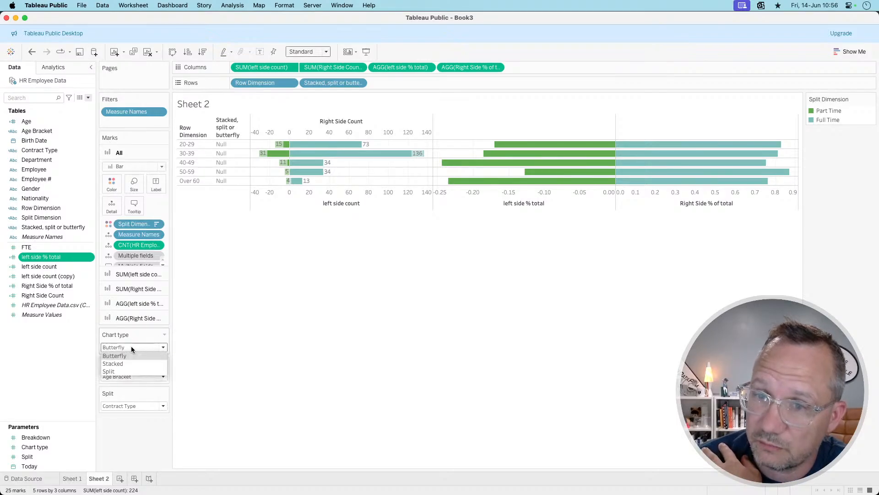
{"action": "left_click", "coordinate": [124, 371]}
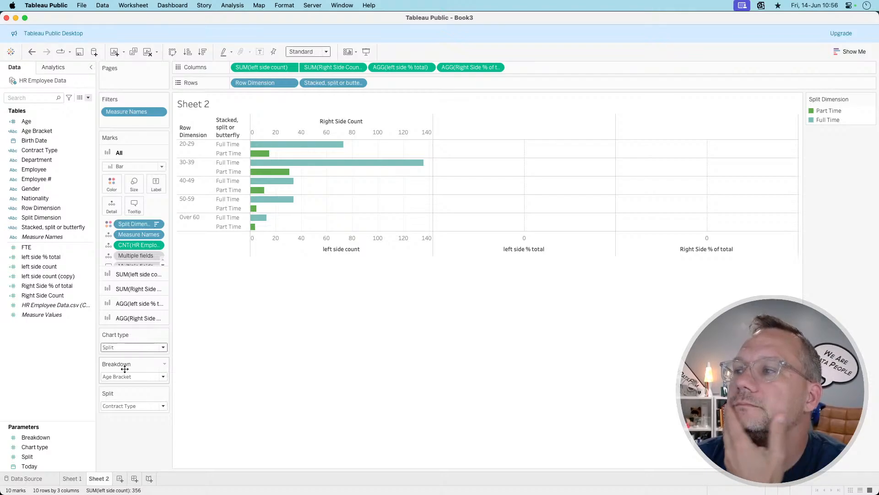
{"action": "left_click", "coordinate": [128, 347]}
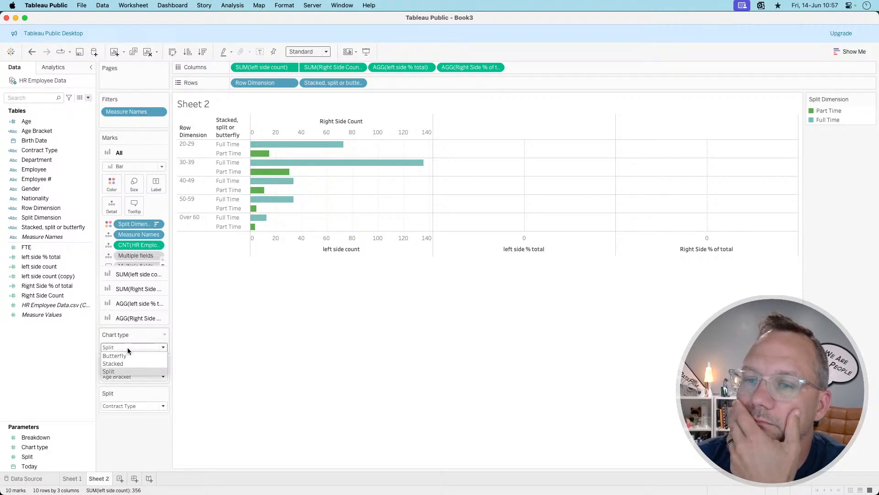
{"action": "left_click", "coordinate": [123, 360]}
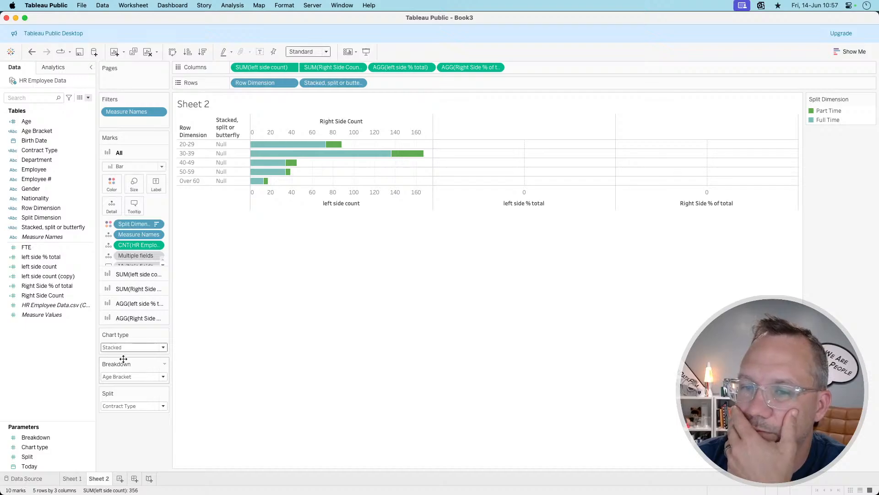
{"action": "left_click", "coordinate": [125, 347]}
{"action": "left_click", "coordinate": [123, 356]}
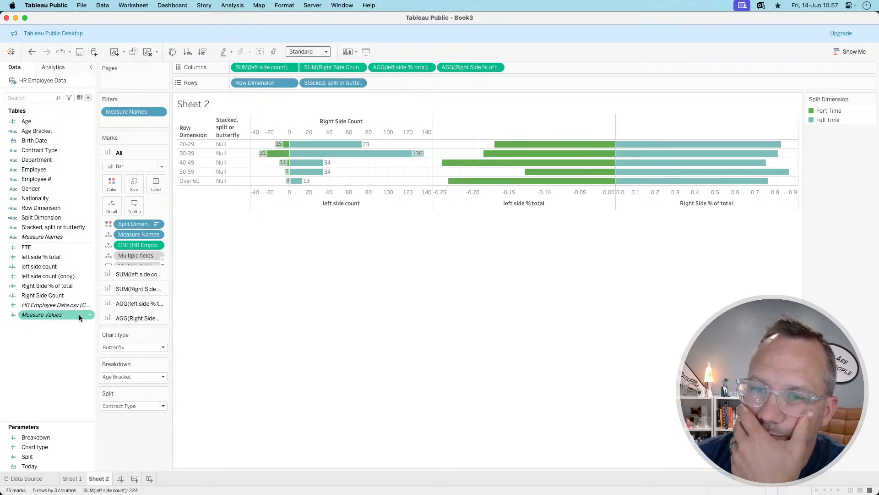
{"action": "left_click", "coordinate": [49, 287]}
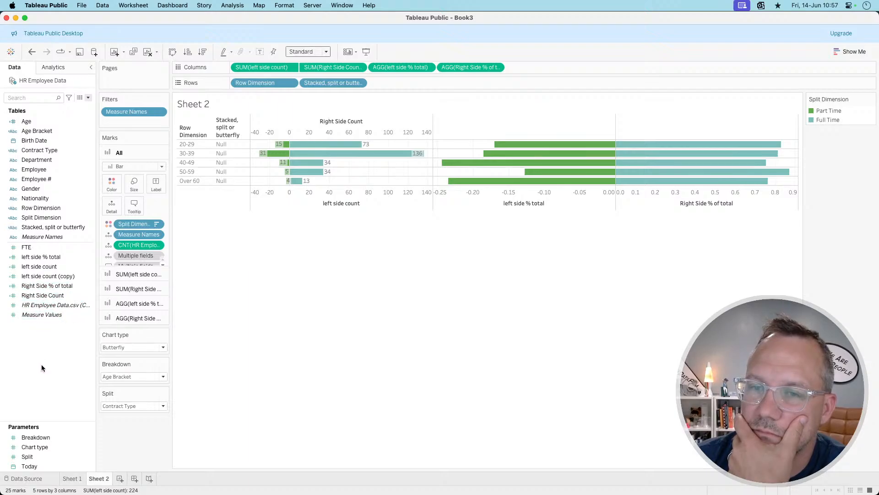
{"action": "left_click", "coordinate": [129, 347]}
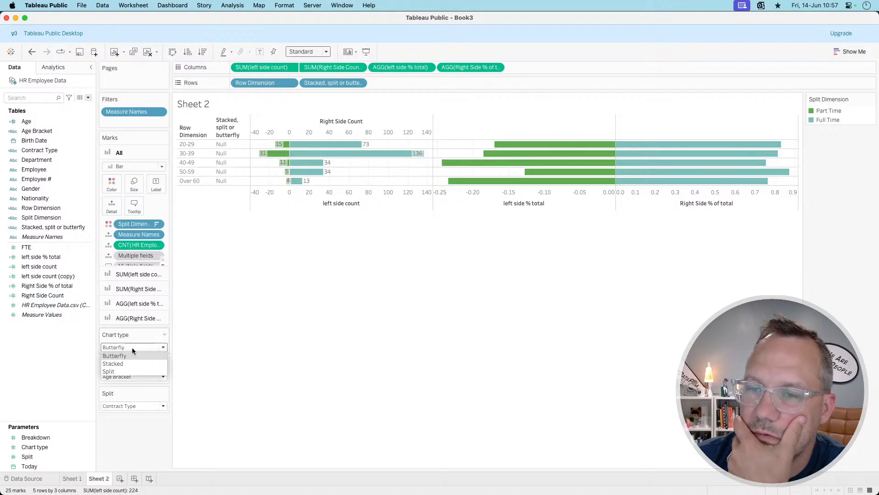
{"action": "left_click", "coordinate": [127, 363]}
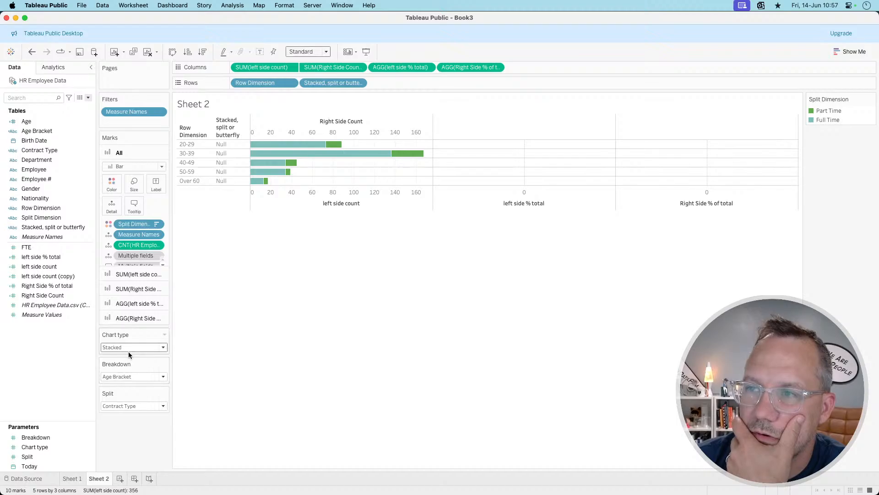
{"action": "left_click", "coordinate": [131, 347]}
{"action": "left_click", "coordinate": [126, 354]}
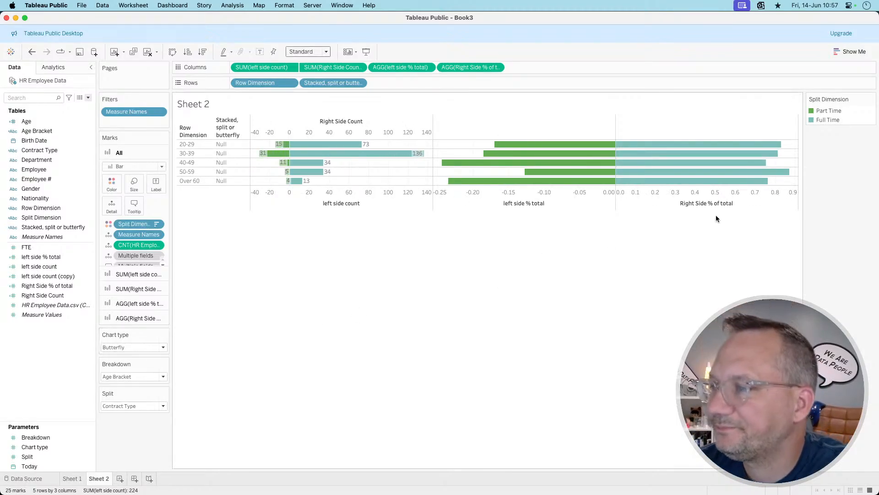
Set the Breakdown parameter to Contract Type
{"action": "left_click", "coordinate": [123, 376]}
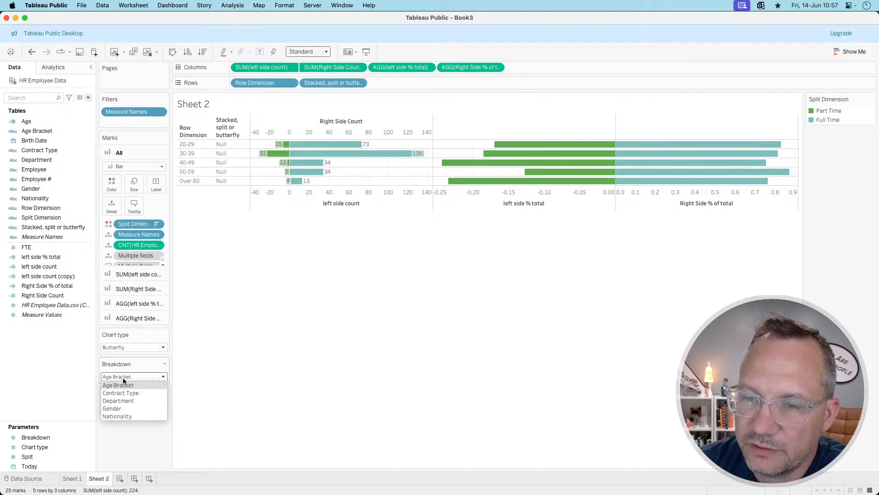
{"action": "left_click", "coordinate": [123, 394]}
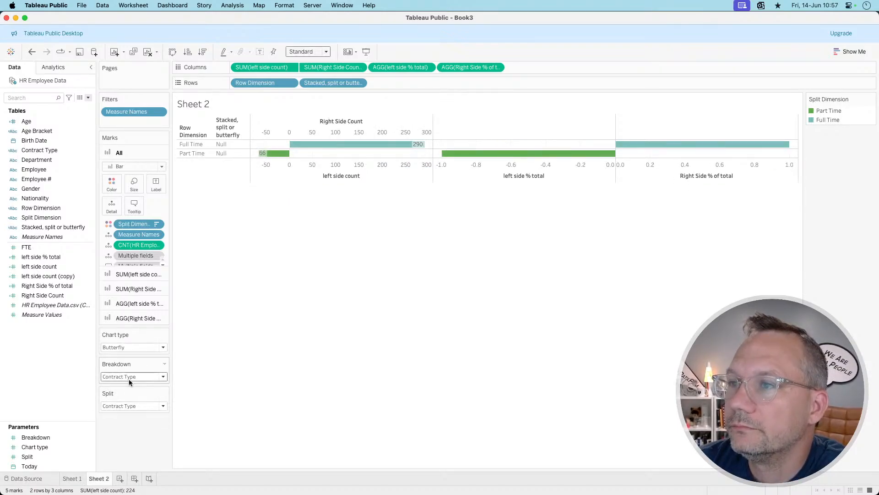
Set the Breakdown parameter to Department and compare the N/A and Gender splits, leaving the Split parameter at N/A
{"action": "left_click", "coordinate": [128, 378]}
{"action": "left_click", "coordinate": [124, 400]}
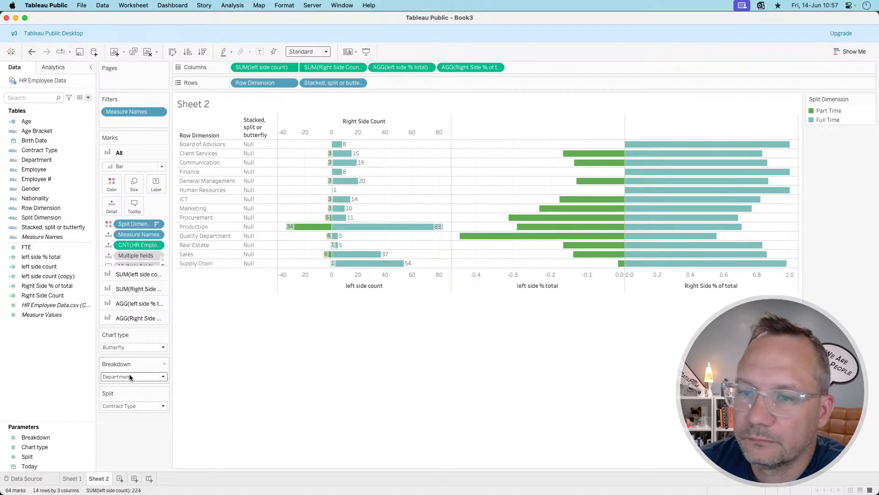
{"action": "left_click", "coordinate": [119, 405]}
{"action": "left_click", "coordinate": [114, 413]}
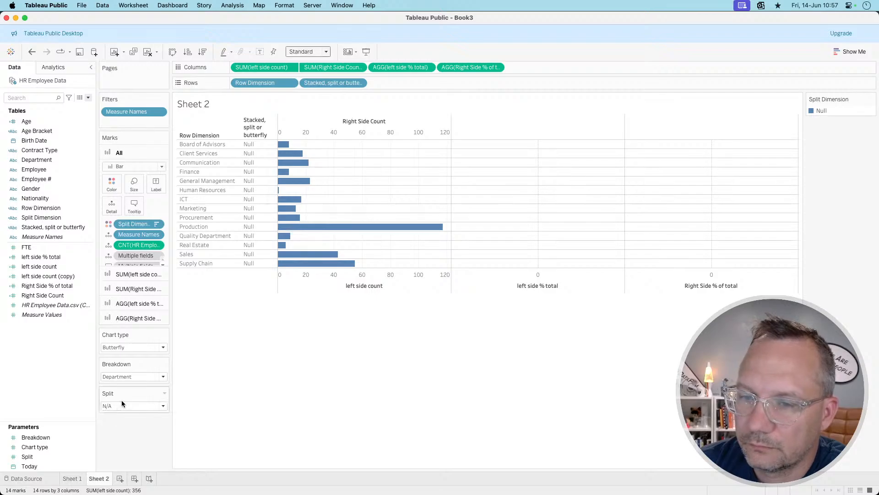
{"action": "left_click", "coordinate": [121, 405]}
{"action": "left_click", "coordinate": [116, 420]}
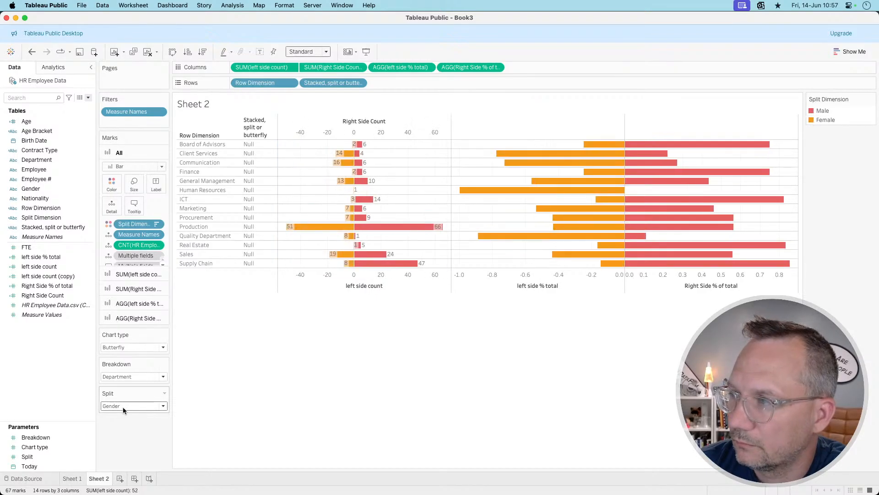
{"action": "left_click", "coordinate": [123, 407]}
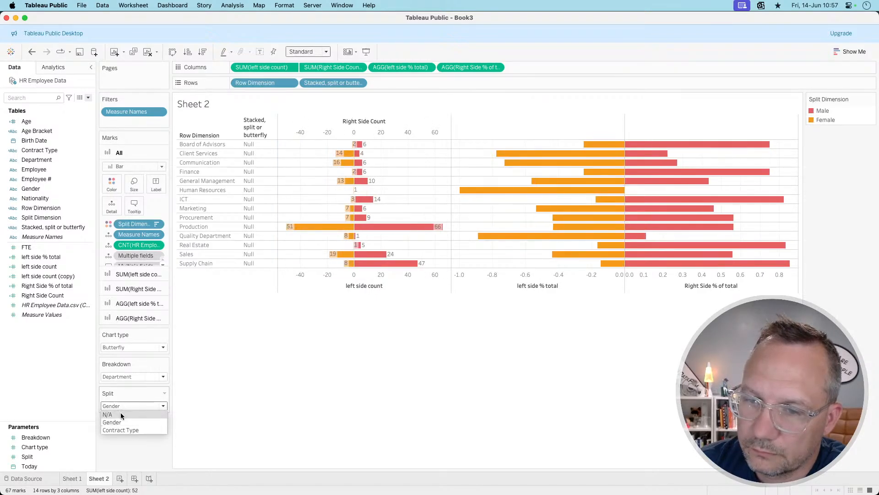
{"action": "left_click", "coordinate": [120, 413]}
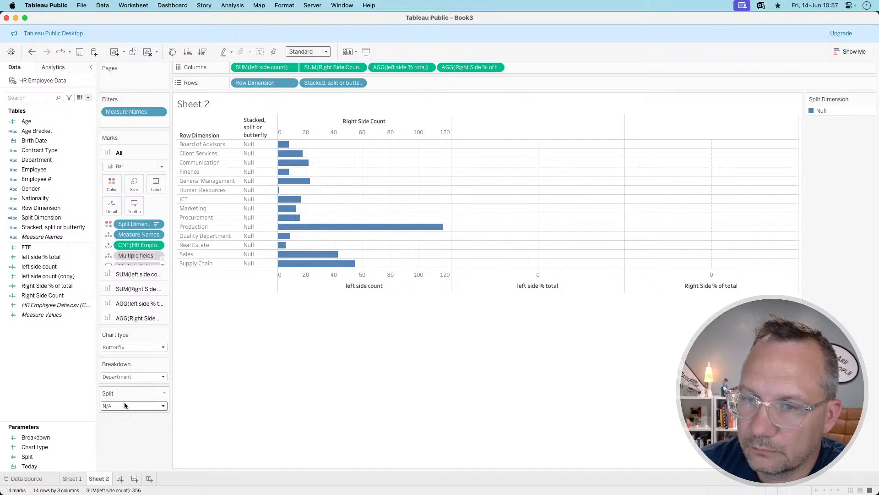
{"action": "left_click", "coordinate": [59, 285]}
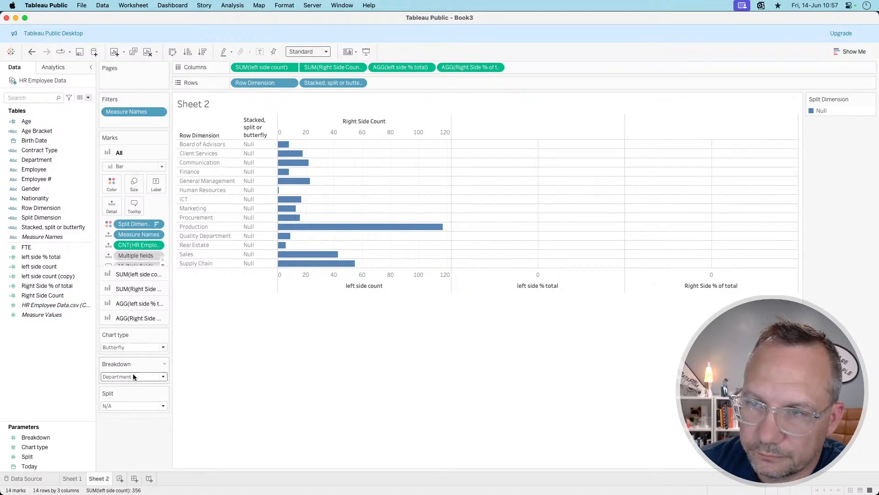
{"action": "left_click", "coordinate": [120, 406]}
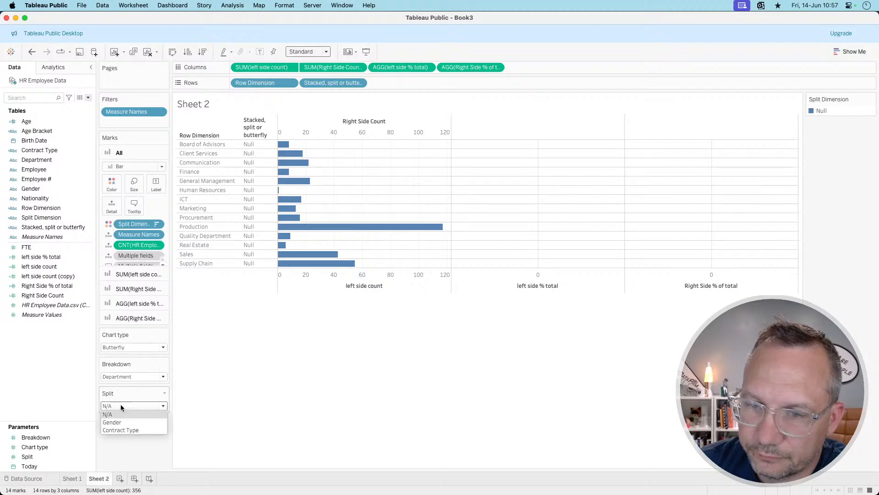
{"action": "left_click", "coordinate": [116, 420]}
Set the Breakdown parameter to Age Bracket and preview the Stacked chart type without a split, returning Chart type to Butterfly
{"action": "left_click", "coordinate": [128, 346]}
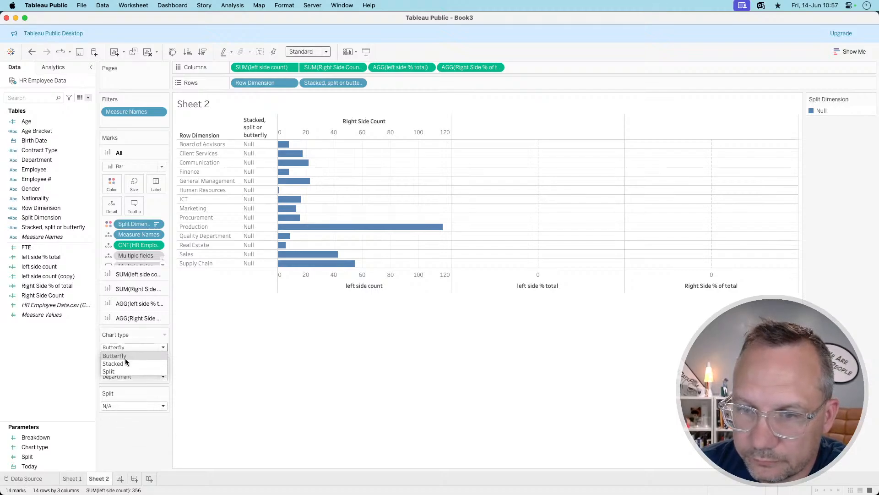
{"action": "left_click", "coordinate": [122, 363]}
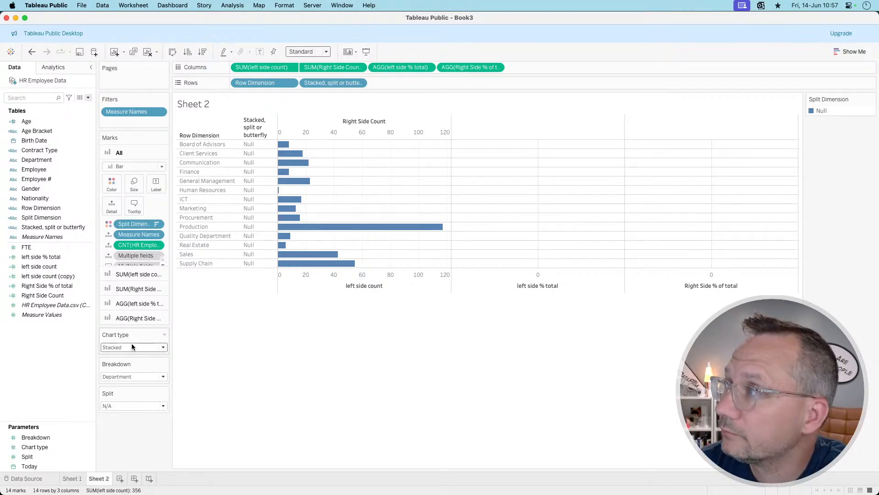
{"action": "left_click", "coordinate": [124, 376]}
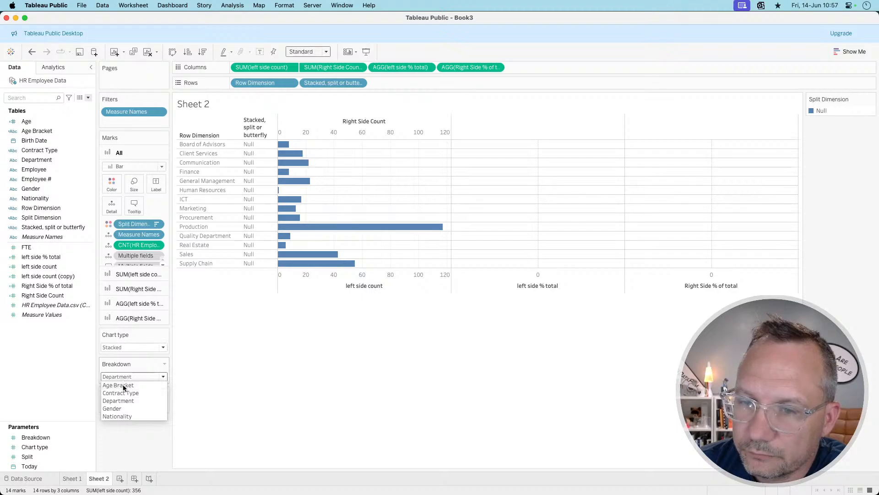
{"action": "left_click", "coordinate": [123, 384]}
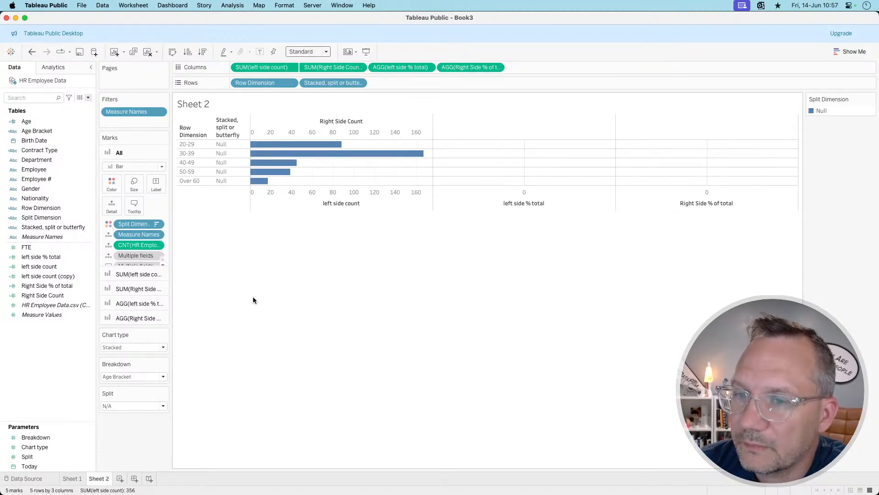
{"action": "left_click", "coordinate": [126, 347]}
{"action": "left_click", "coordinate": [126, 363]}
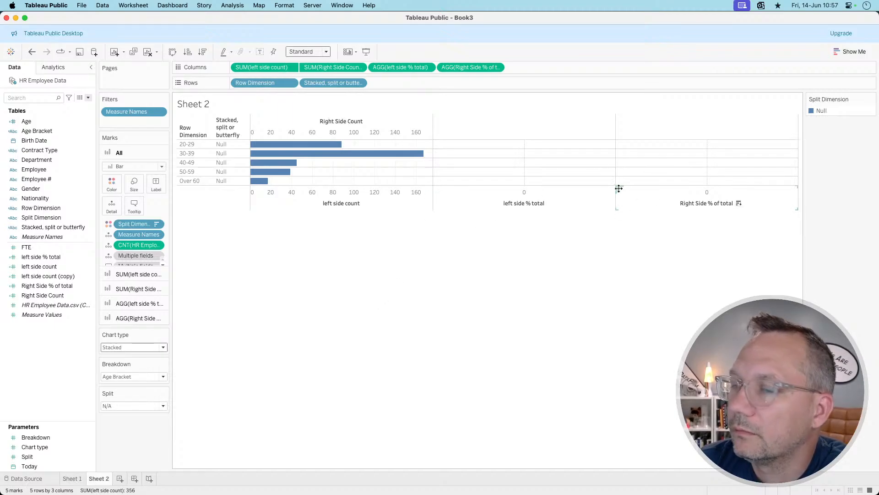
{"action": "left_click", "coordinate": [122, 348]}
{"action": "left_click", "coordinate": [121, 355]}
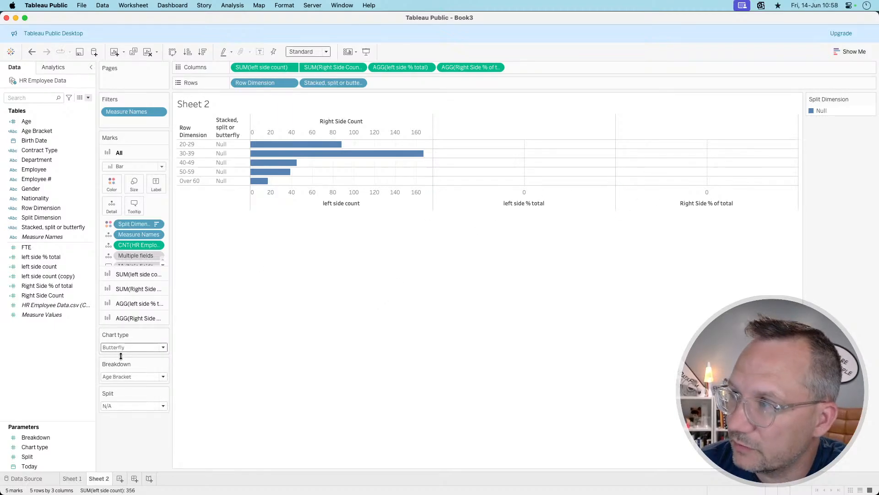
Cycle the Split parameter through Gender, Contract Type and N/A to compare the percent columns, finishing on Gender
{"action": "left_click", "coordinate": [114, 406]}
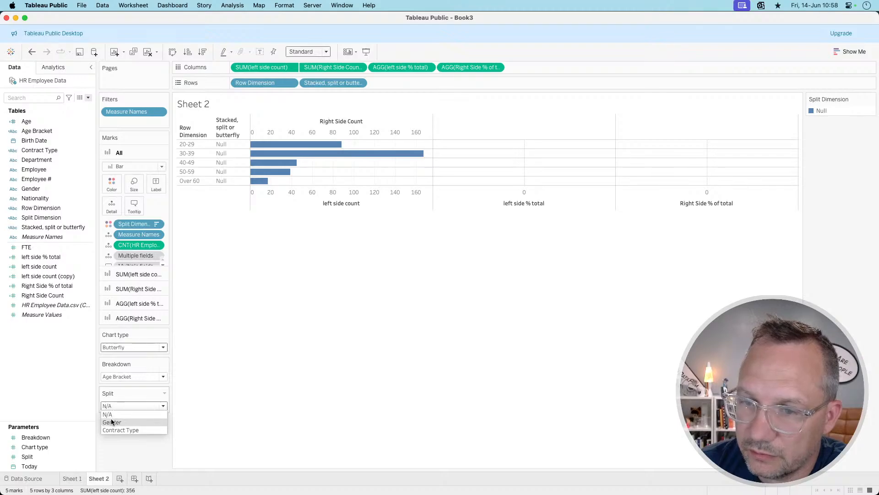
{"action": "left_click", "coordinate": [111, 422]}
{"action": "left_click", "coordinate": [118, 408]}
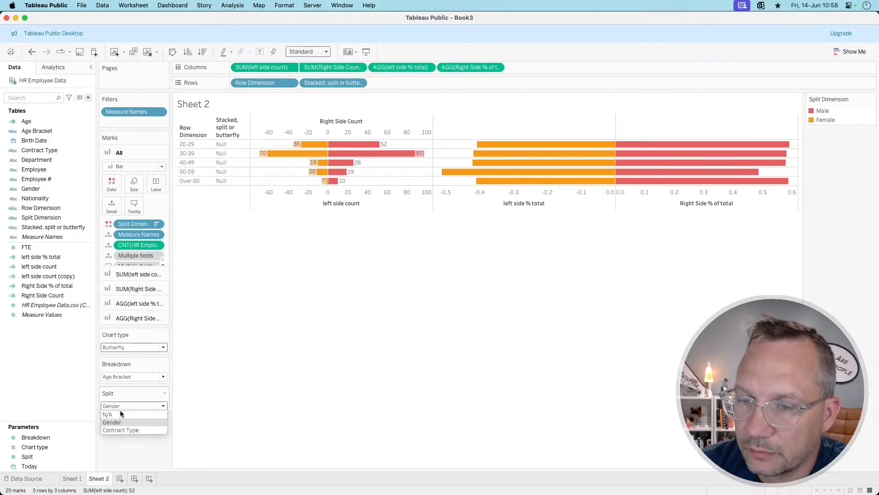
{"action": "left_click", "coordinate": [120, 433]}
{"action": "left_click", "coordinate": [122, 407]}
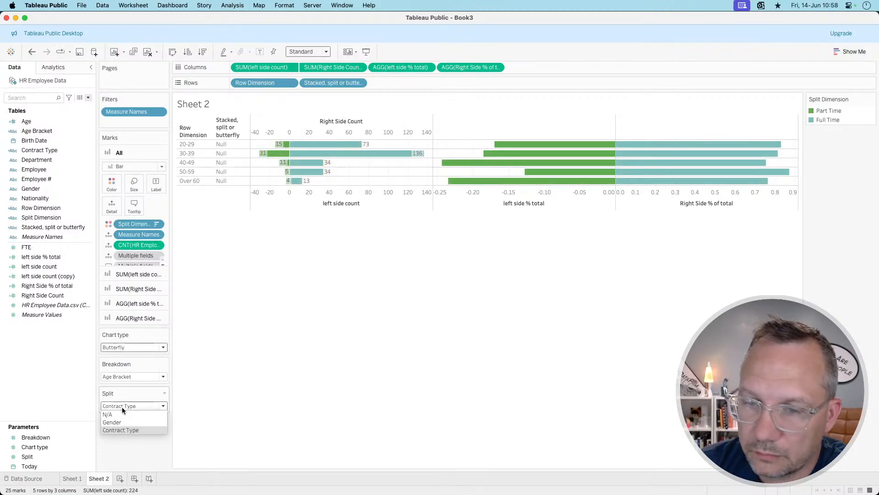
{"action": "left_click", "coordinate": [120, 415]}
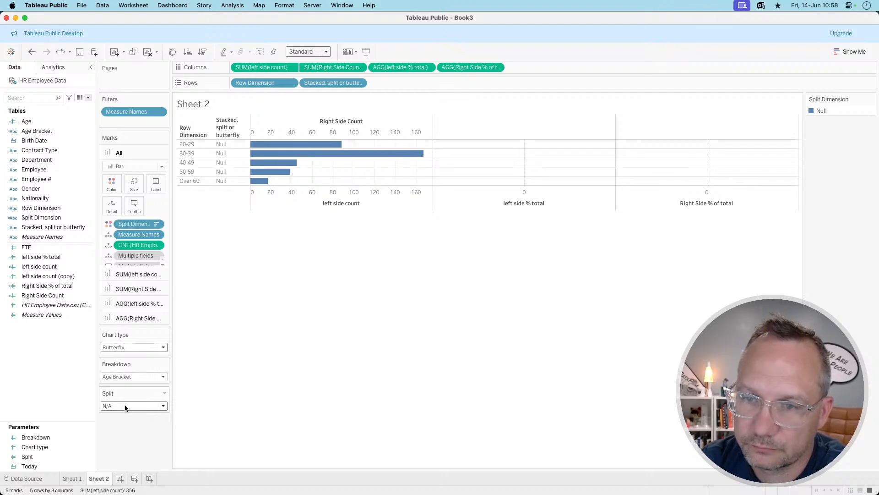
{"action": "left_click", "coordinate": [125, 404]}
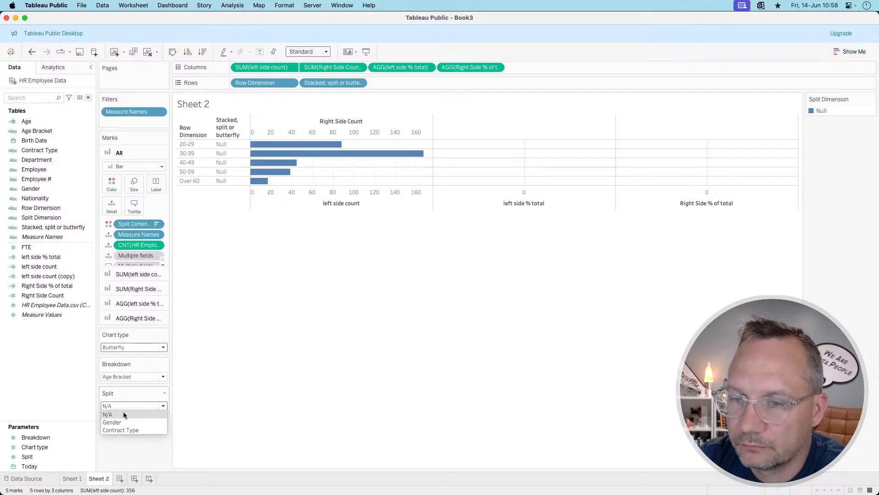
{"action": "left_click", "coordinate": [119, 419]}
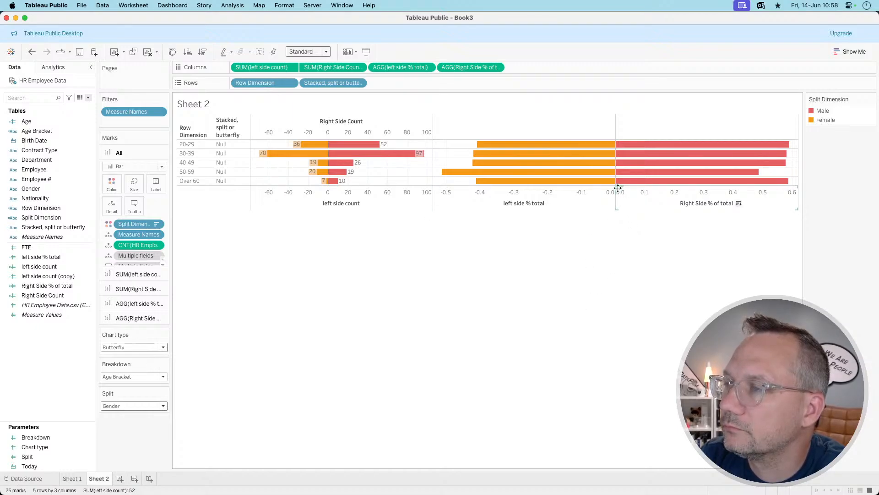
Combine the Right Side % of total and left side % total axes into a dual axis and synchronize them
{"action": "left_click_drag", "start_coordinate": [619, 190], "coordinate": [565, 146]}
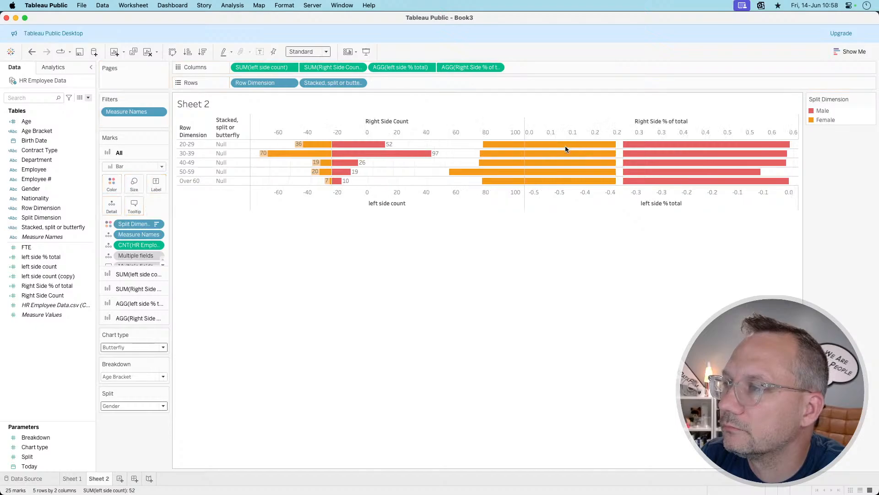
{"action": "right_click", "coordinate": [620, 136]}
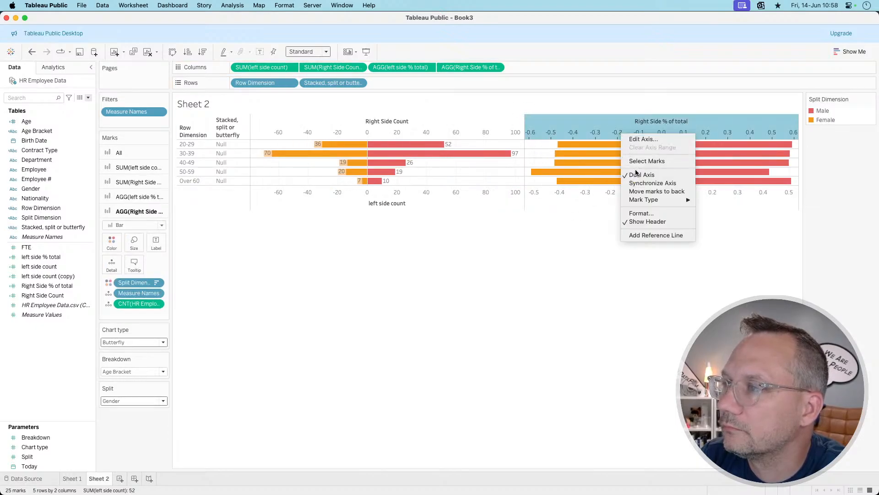
{"action": "left_click", "coordinate": [638, 183]}
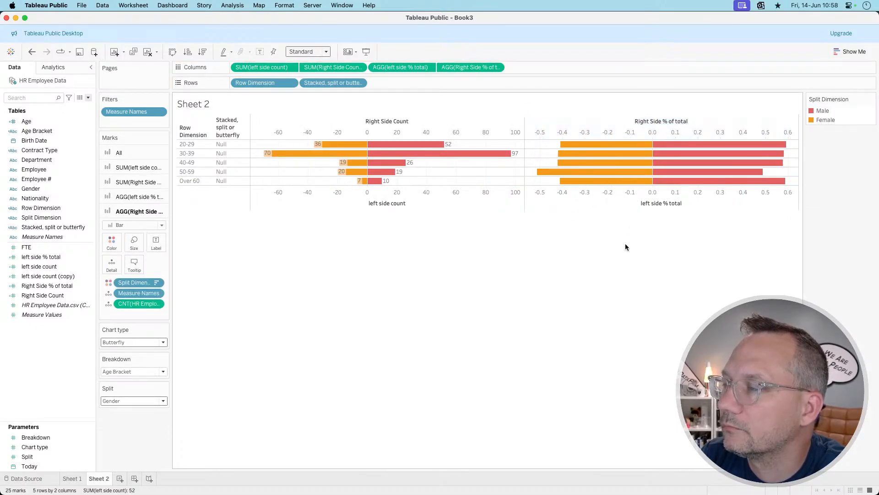
Switch the Chart type parameter between Stacked and Butterfly to check the dual-axis percent bars, finishing on Butterfly
{"action": "left_click", "coordinate": [139, 342]}
{"action": "left_click", "coordinate": [133, 352]}
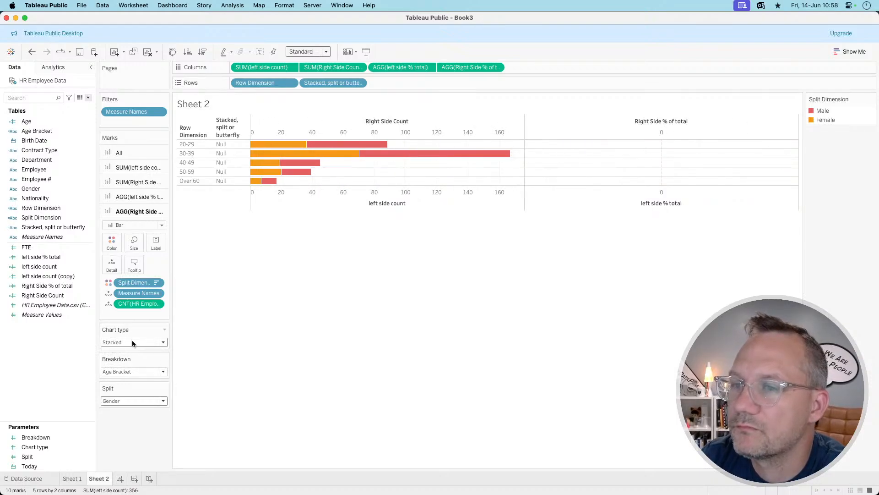
{"action": "left_click", "coordinate": [132, 343]}
{"action": "left_click", "coordinate": [131, 350]}
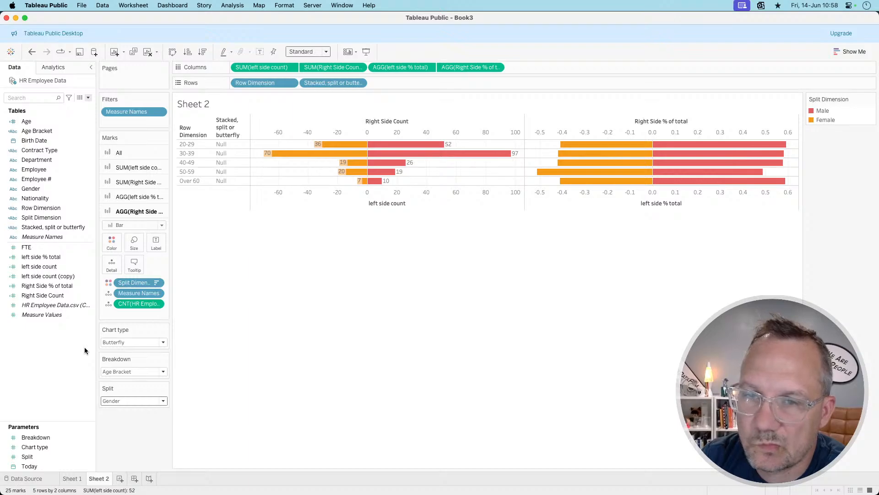
{"action": "left_click", "coordinate": [124, 343]}
{"action": "left_click", "coordinate": [119, 358]}
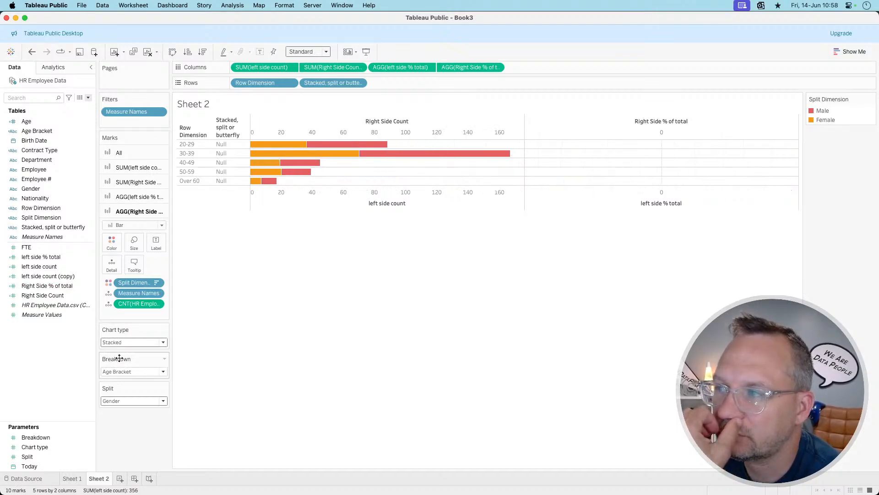
{"action": "left_click", "coordinate": [124, 343]}
{"action": "left_click", "coordinate": [120, 351]}
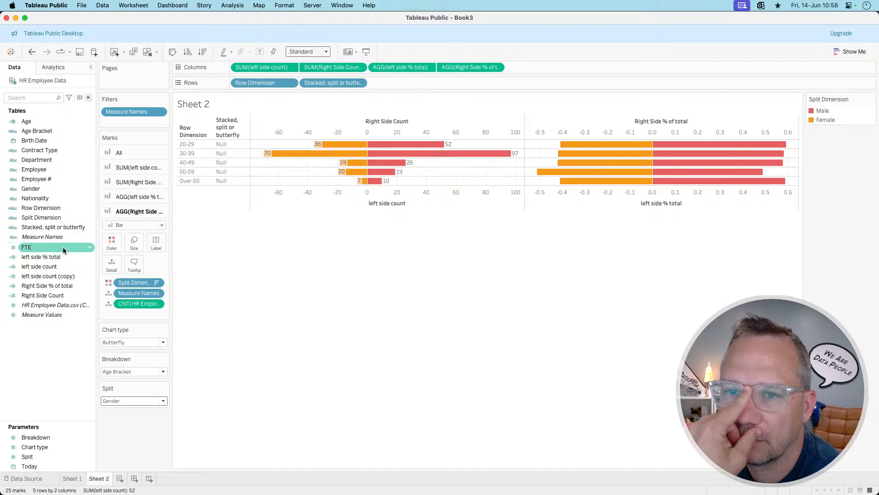
Wrap the left side count formula in { FIXED [Row Dimension]:sum( … )} and apply the calculation
{"action": "right_click", "coordinate": [53, 267]}
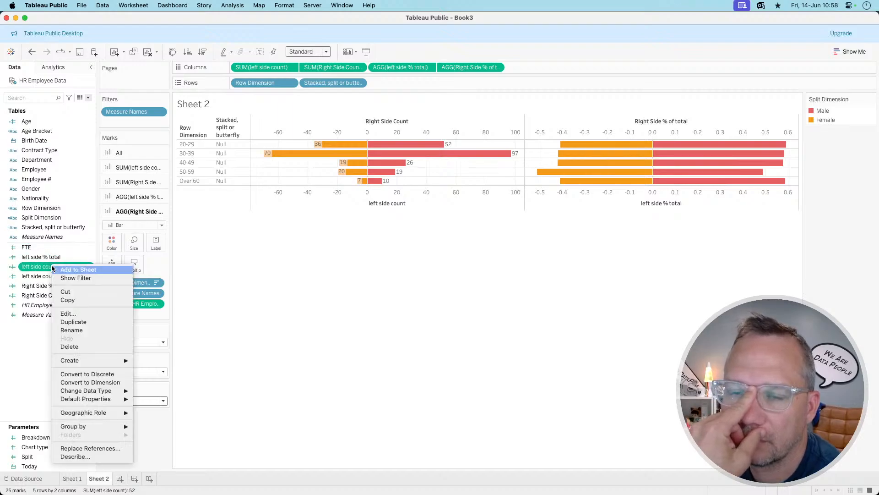
{"action": "left_click", "coordinate": [69, 313]}
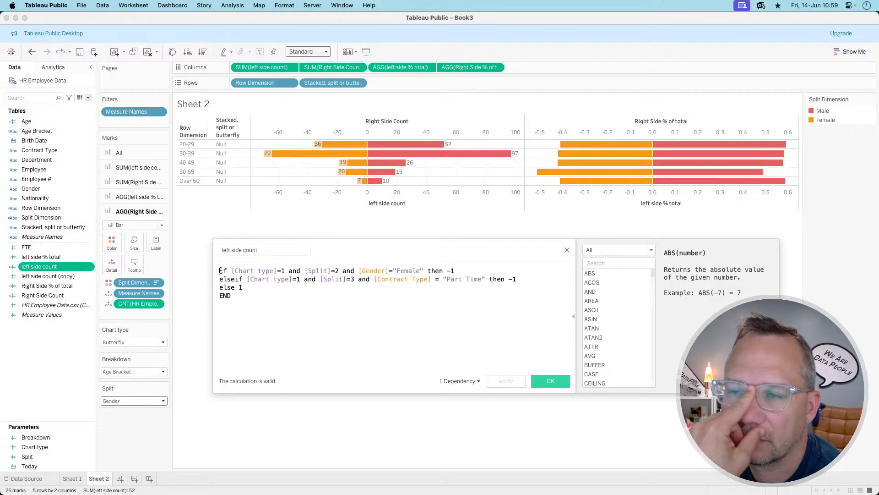
{"action": "key", "text": "Return"}
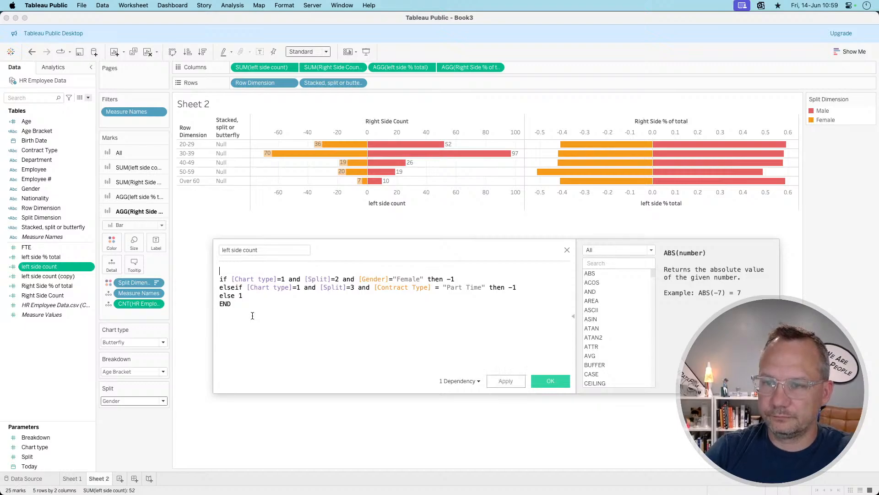
{"action": "type", "text": "{ FIXED row"}
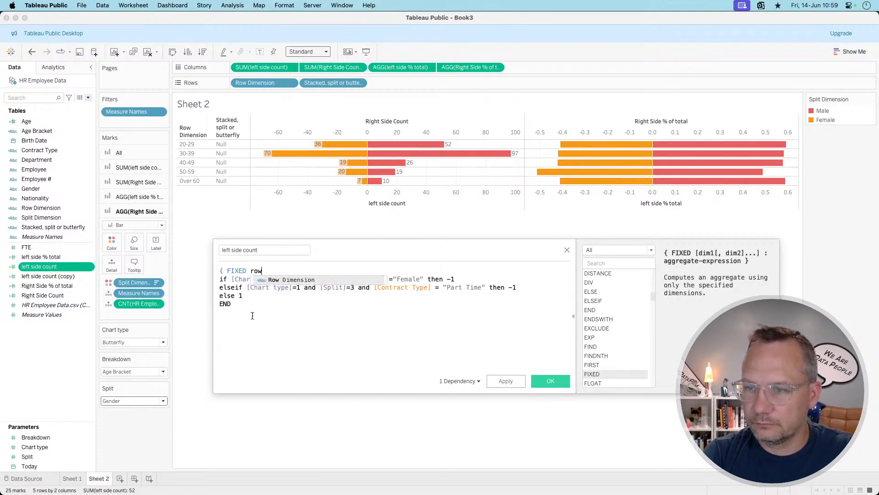
{"action": "key", "text": "Return"}
{"action": "type", "text": ":"}
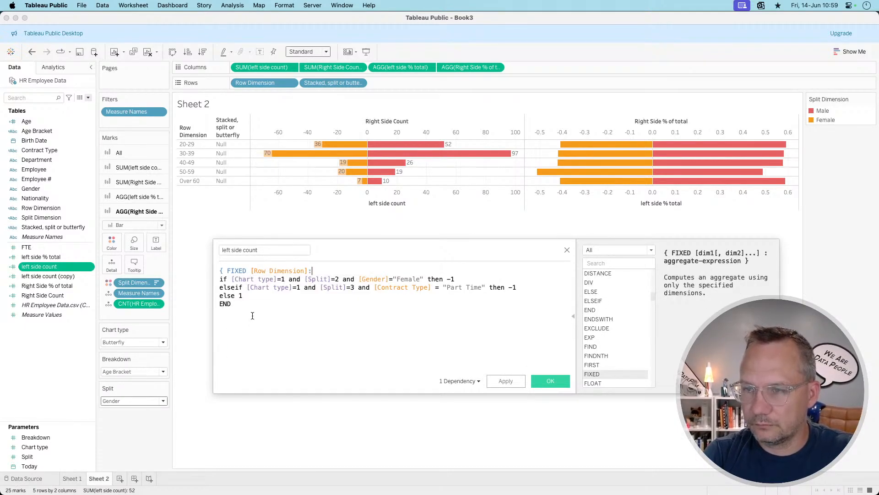
{"action": "type", "text": "sum("}
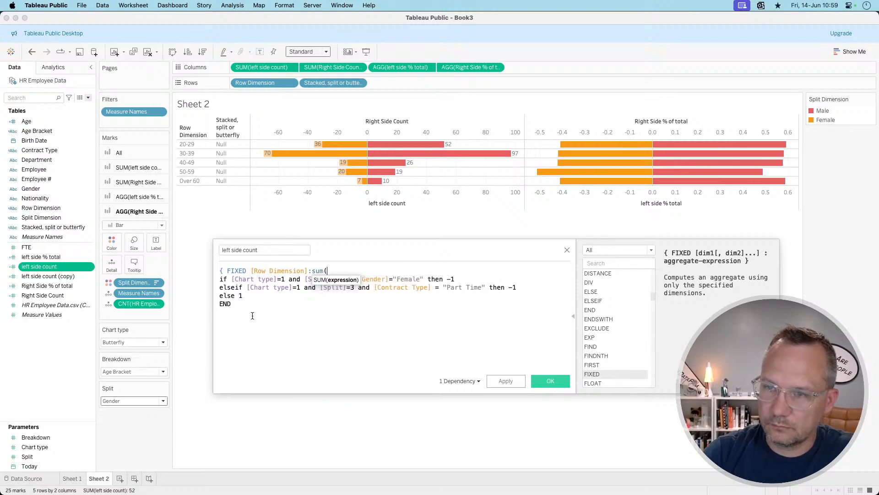
{"action": "type", "text": ")"}
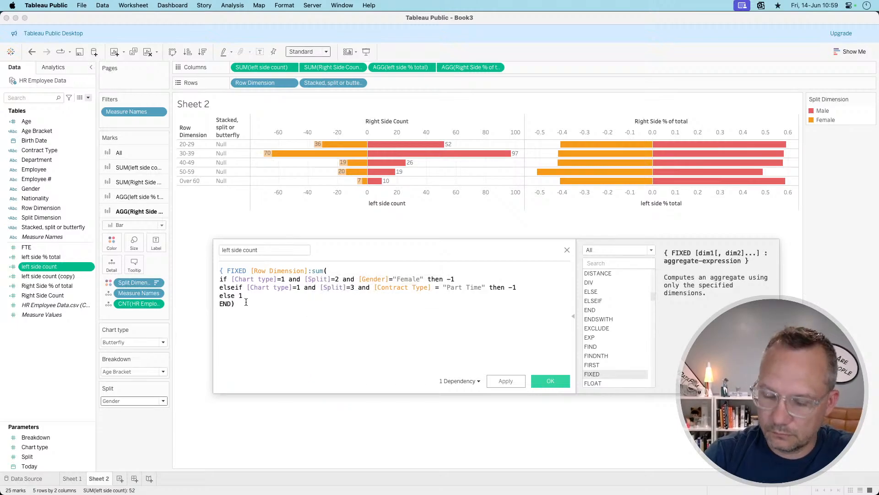
{"action": "type", "text": "}"}
{"action": "left_click", "coordinate": [501, 382]}
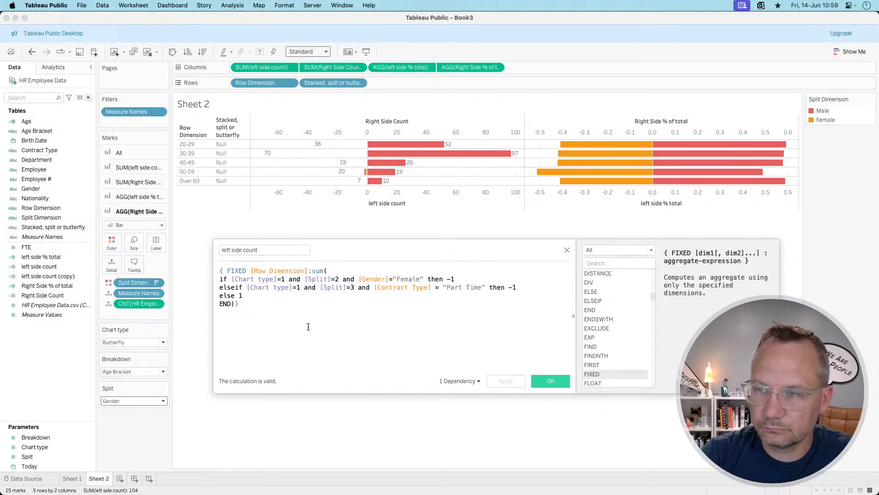
Try adding [Split Dimension] to the FIXED scope of the left side count formula and apply the calculation
{"action": "type", "text": ",spl"}
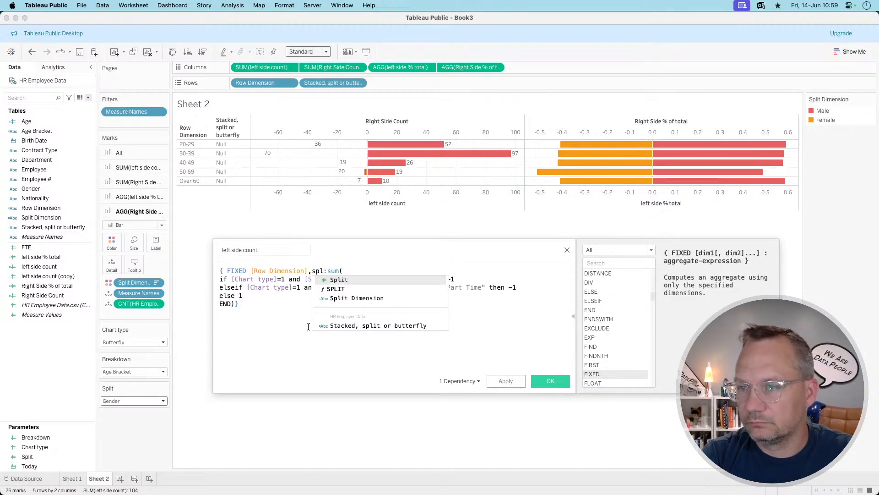
{"action": "key", "text": "Return"}
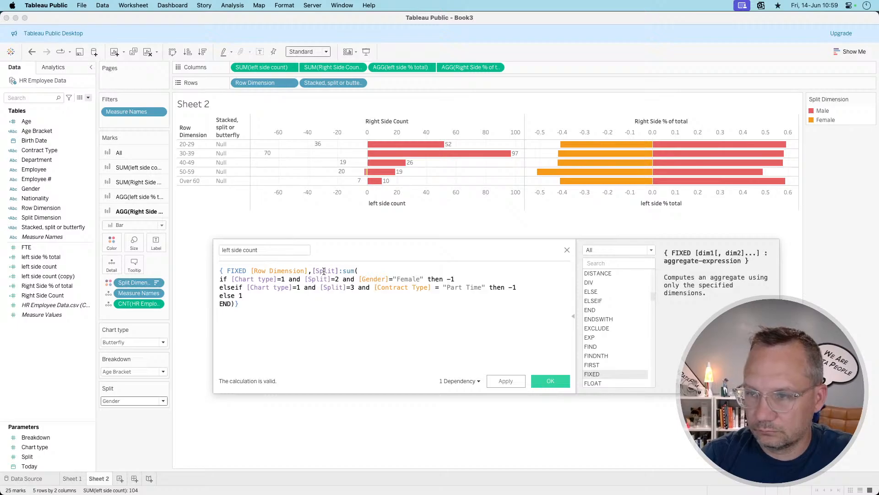
{"action": "double_click", "coordinate": [324, 271]}
{"action": "type", "text": "sp"}
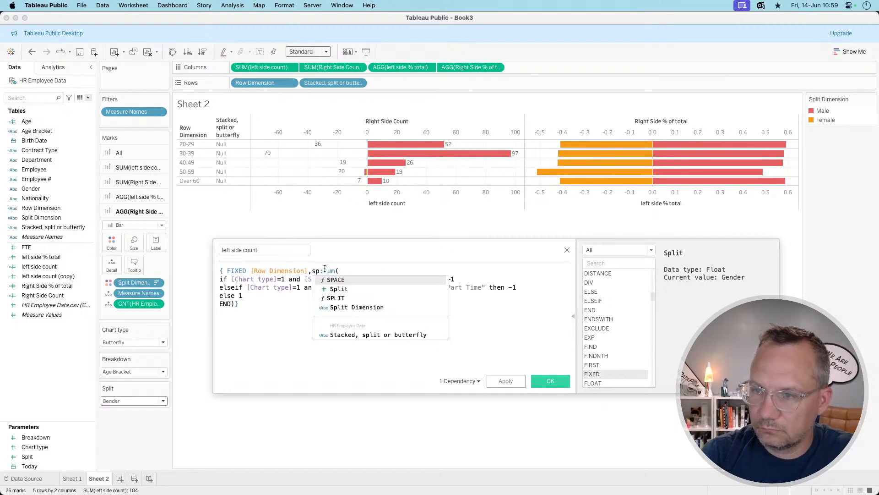
{"action": "key", "text": "Down"}
{"action": "key", "text": "Down"}
{"action": "key", "text": "Down"}
{"action": "key", "text": "Return"}
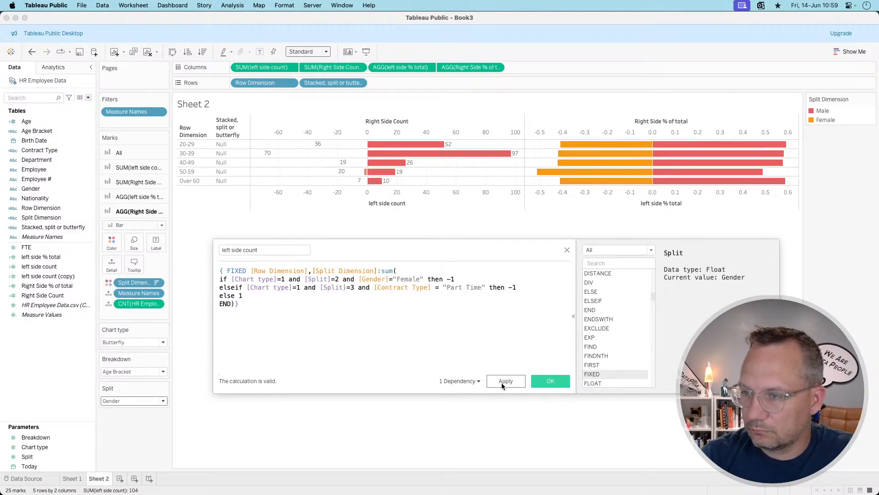
{"action": "left_click", "coordinate": [503, 382]}
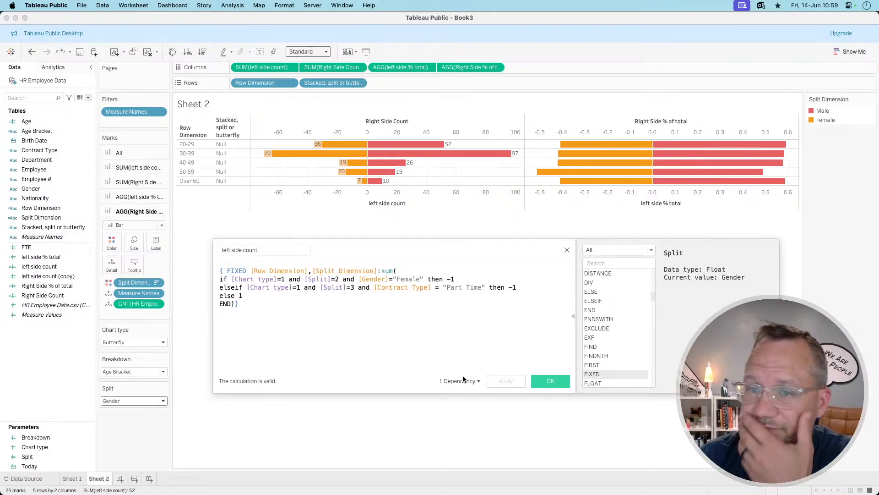
Switch the Chart type parameter to Stacked and back to Butterfly to check the left side count bars
{"action": "left_click", "coordinate": [133, 342]}
{"action": "left_click", "coordinate": [130, 358]}
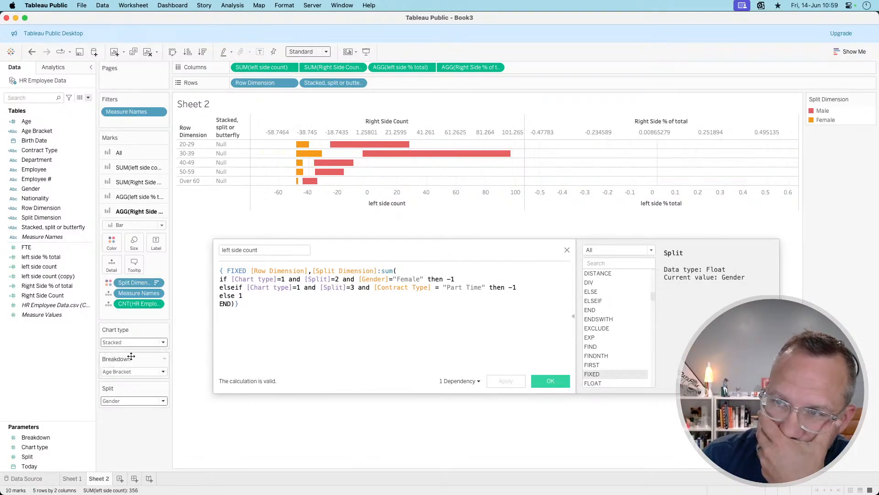
{"action": "left_click", "coordinate": [132, 342]}
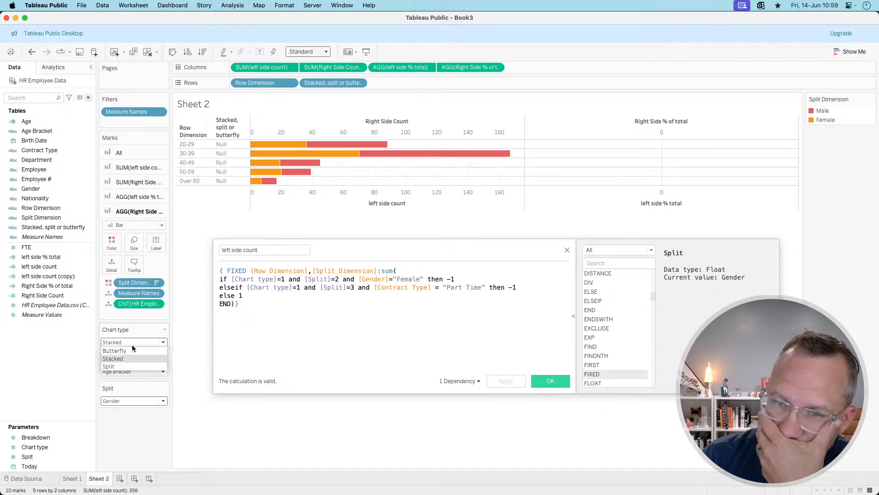
{"action": "left_click", "coordinate": [131, 348]}
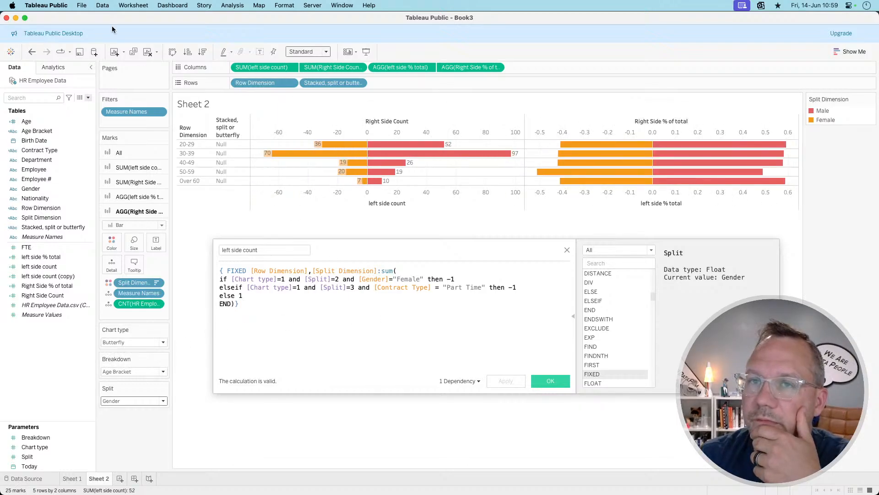
Undo the FIXED changes to the left side count calculation, restoring the plain IF formula, and close its editor
{"action": "left_click", "coordinate": [31, 52]}
{"action": "left_click", "coordinate": [31, 52]}
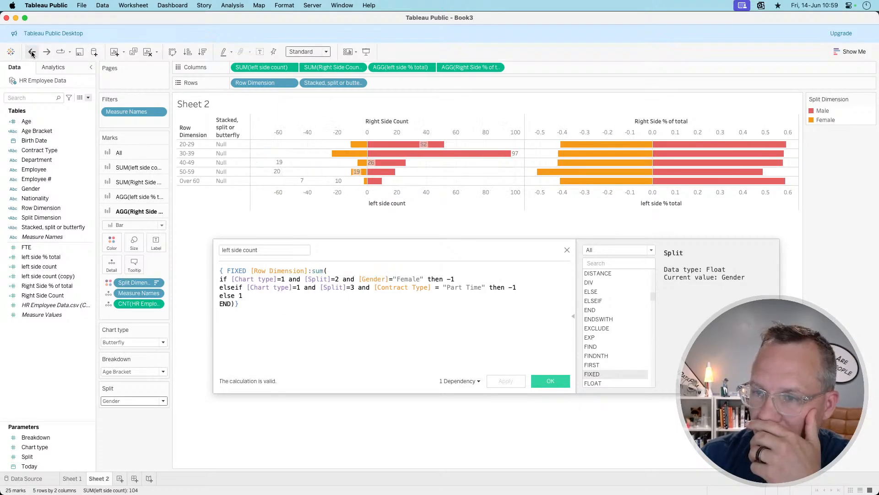
{"action": "left_click", "coordinate": [31, 52]}
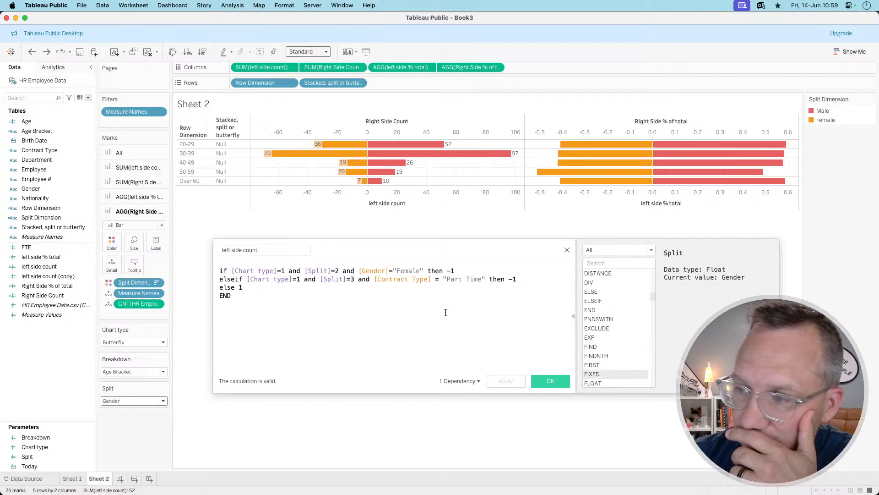
{"action": "left_click", "coordinate": [545, 380]}
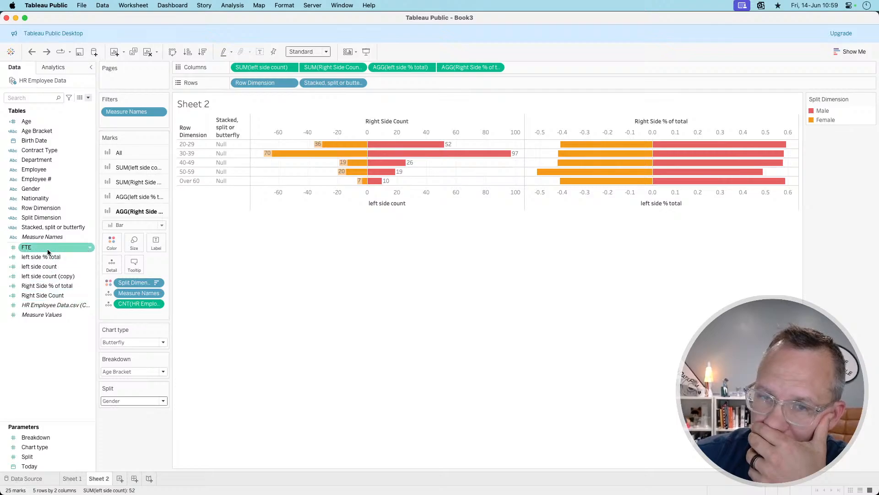
Edit the left side % total formula, replacing its opening (sum with { FIXED [Row Dimension]:
{"action": "right_click", "coordinate": [52, 267]}
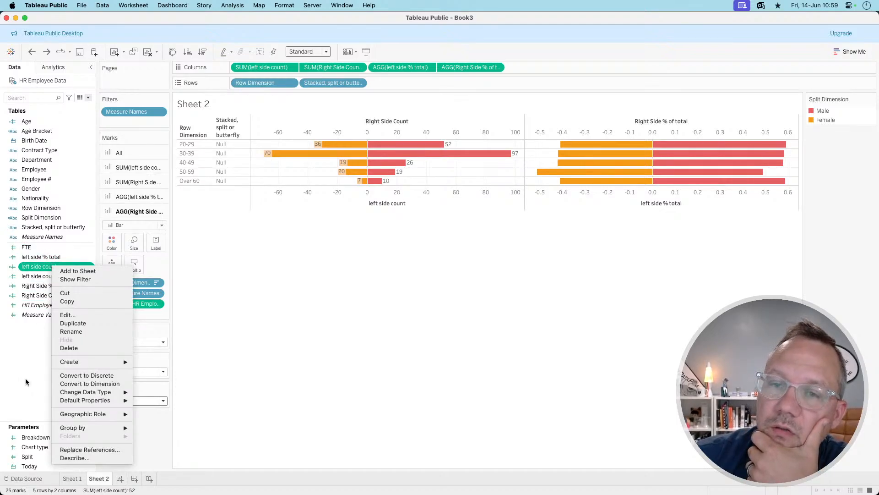
{"action": "left_click", "coordinate": [25, 380]}
{"action": "right_click", "coordinate": [40, 256]}
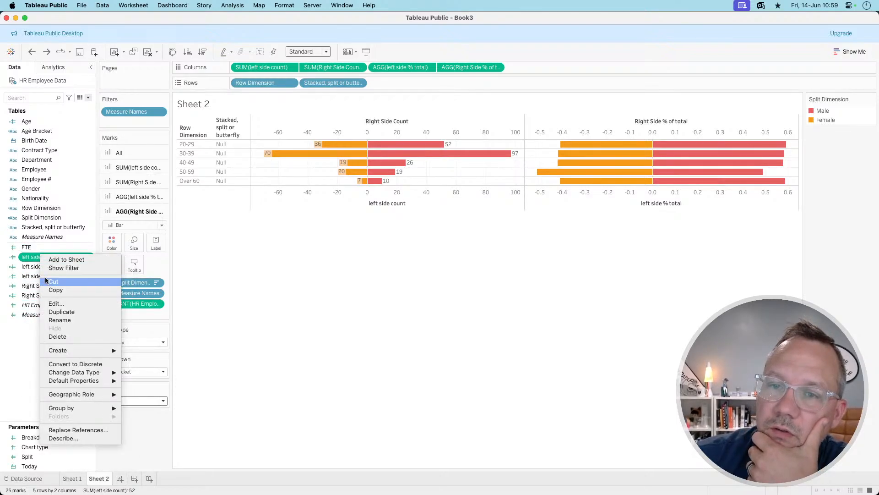
{"action": "left_click", "coordinate": [53, 303]}
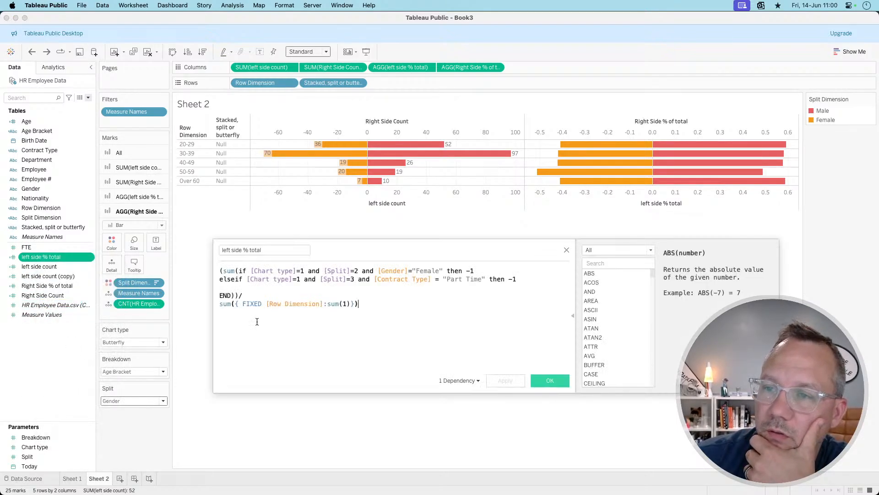
{"action": "left_click", "coordinate": [221, 271]}
{"action": "type", "text": "("}
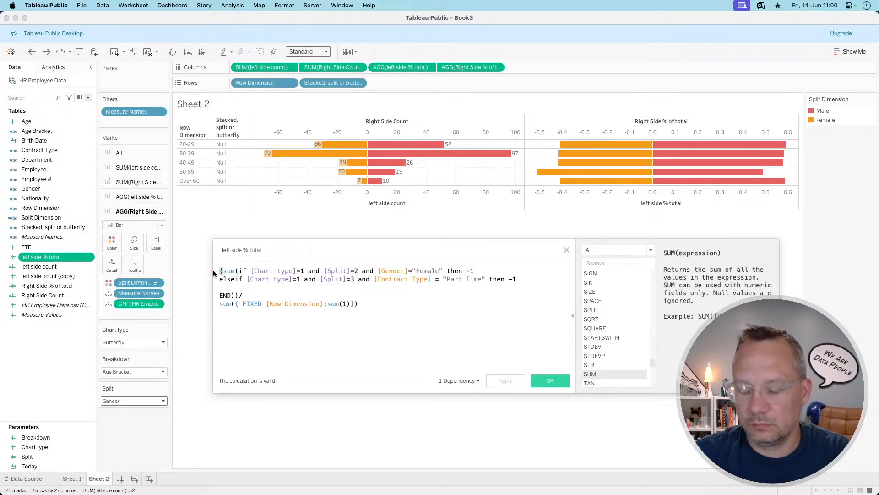
{"action": "type", "text": "{ FIXED"}
{"action": "key", "text": "Return"}
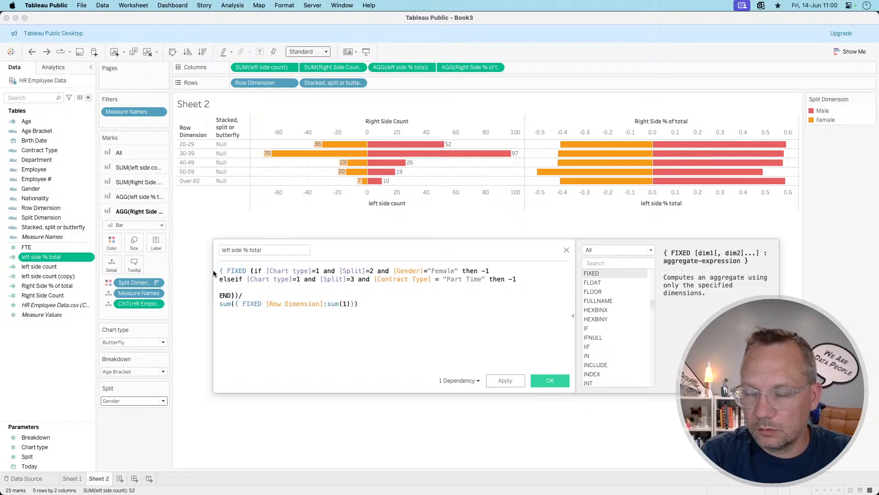
{"action": "type", "text": "su"}
{"action": "key", "text": "BackSpace"}
{"action": "key", "text": "BackSpace"}
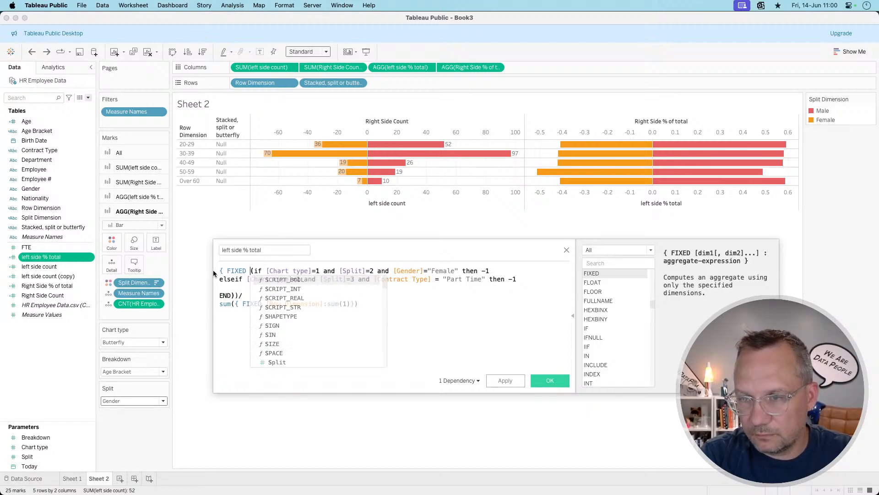
{"action": "type", "text": "row"}
{"action": "key", "text": "Return"}
{"action": "type", "text": ":"}
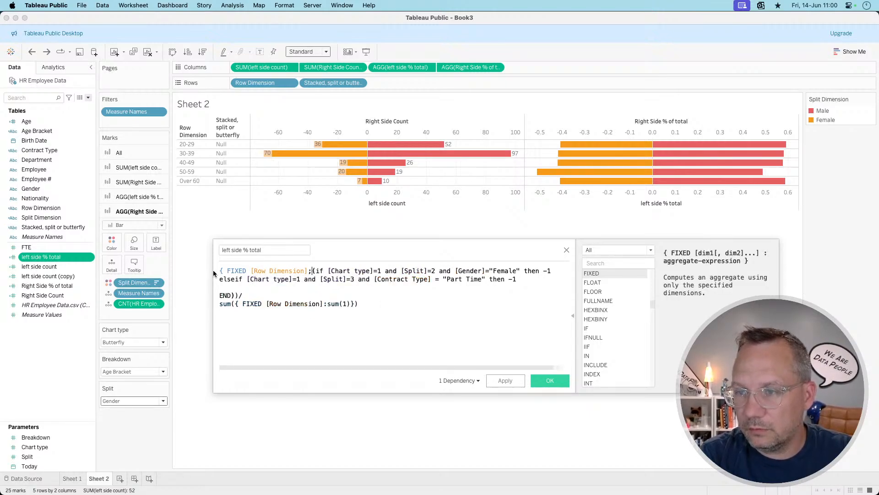
Add [Split Dimension] to the numerator's FIXED scope, put sum before the IF statement and close the expression with a brace
{"action": "key", "text": "Left"}
{"action": "type", "text": ",sp"}
{"action": "key", "text": "Return"}
{"action": "key", "text": "Right"}
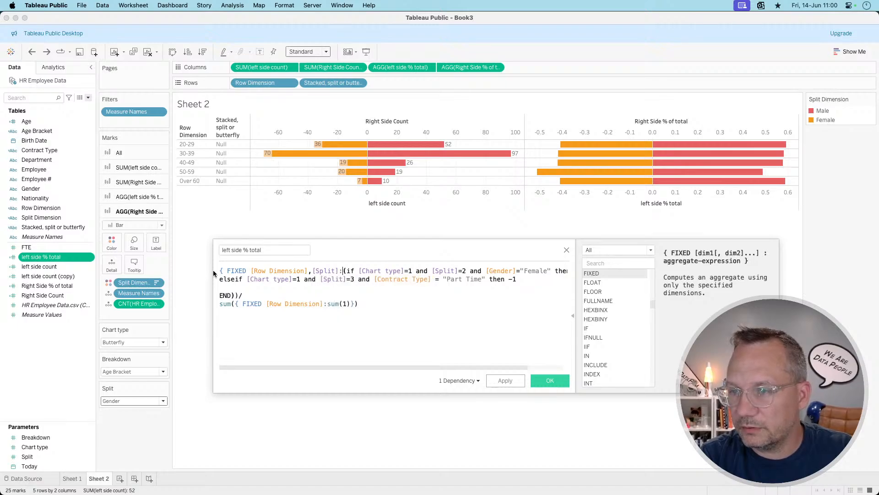
{"action": "key", "text": "BackSpace"}
{"action": "key", "text": "BackSpace"}
{"action": "key", "text": "BackSpace"}
{"action": "key", "text": "Down"}
{"action": "key", "text": "Return"}
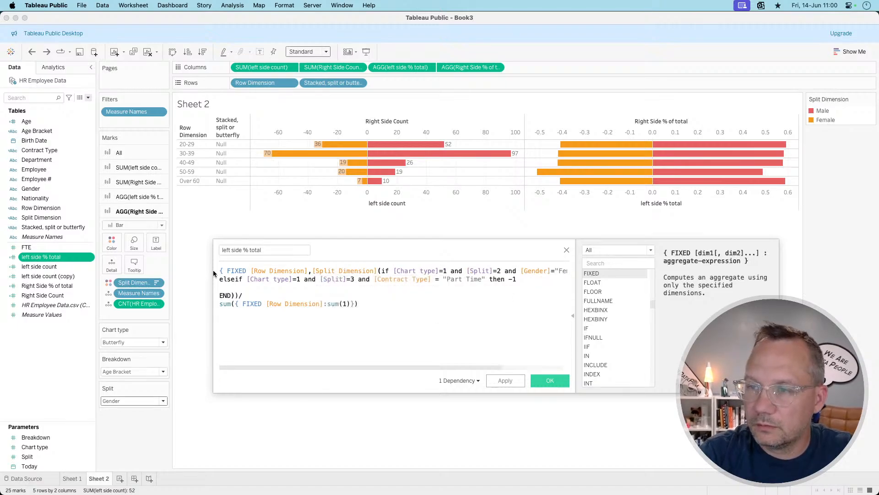
{"action": "type", "text": ":sum"}
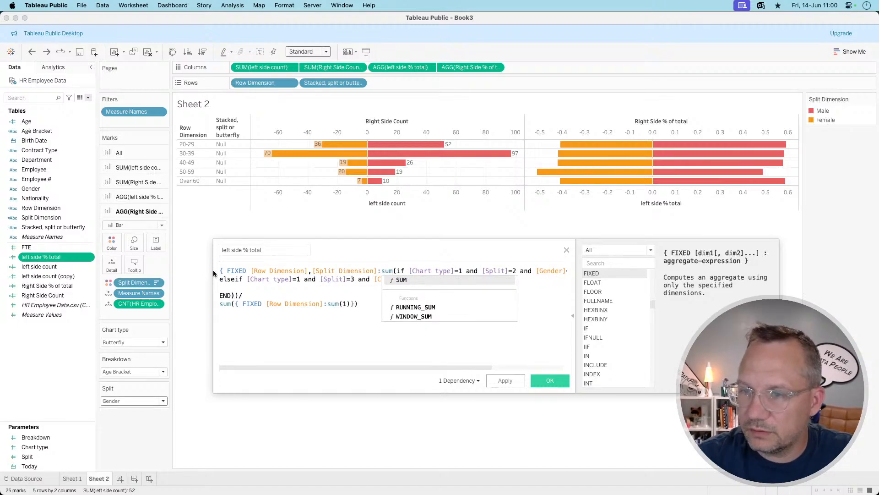
{"action": "left_click", "coordinate": [239, 296]}
{"action": "type", "text": "}"}
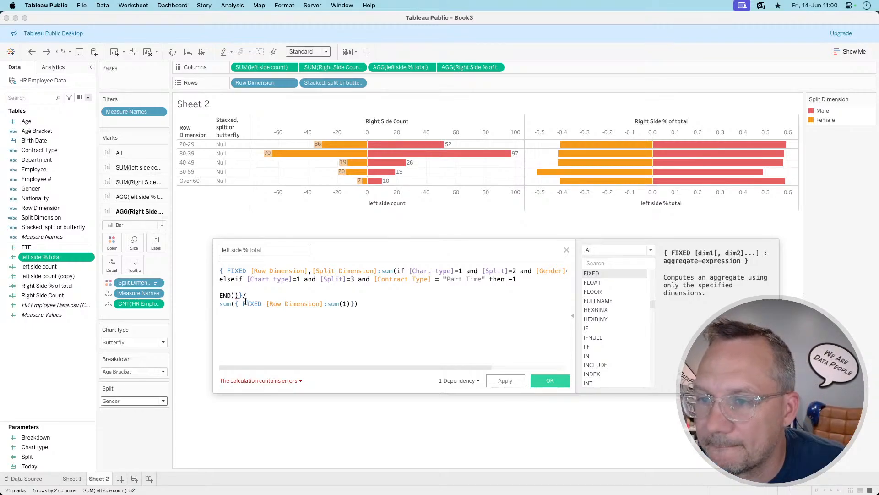
{"action": "key", "text": "BackSpace"}
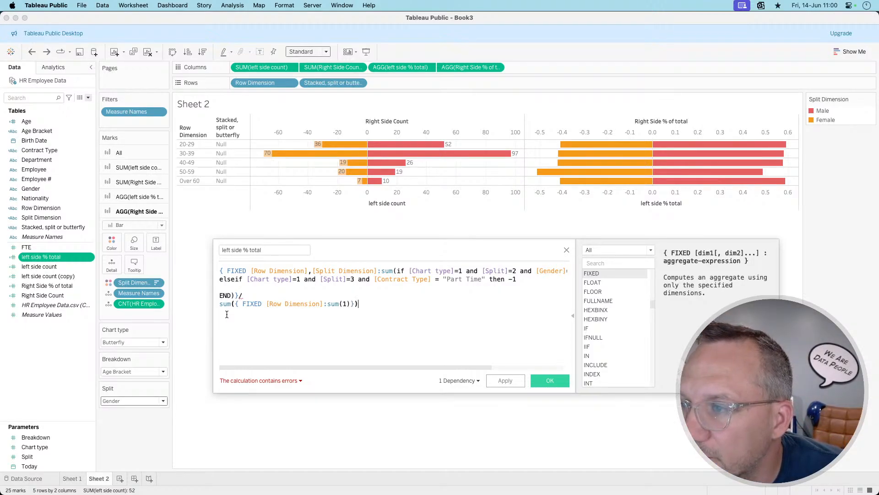
Wrap the numerator's FIXED expression in sum( … ) and apply the left side % total calculation
{"action": "left_click", "coordinate": [234, 288]}
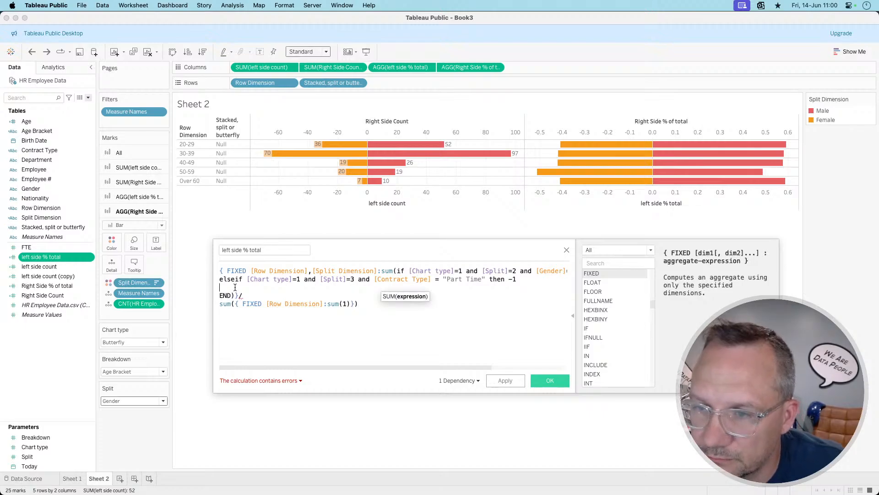
{"action": "left_click", "coordinate": [219, 272]}
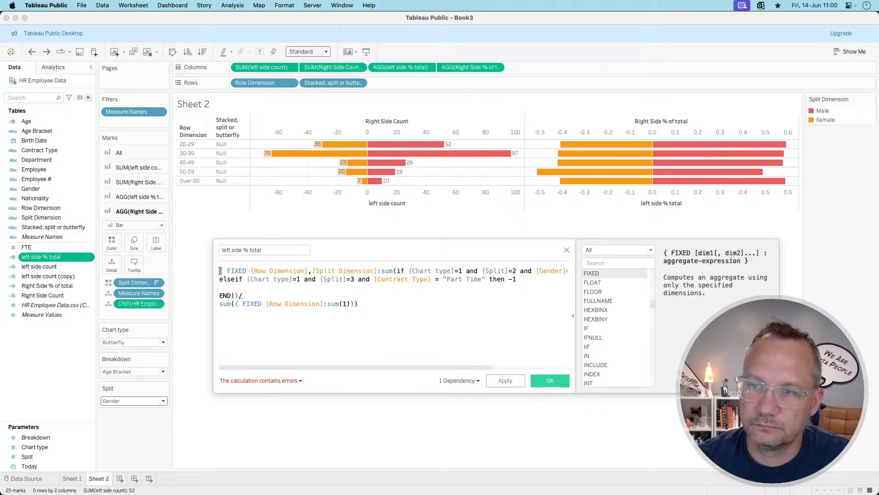
{"action": "type", "text": "sum("}
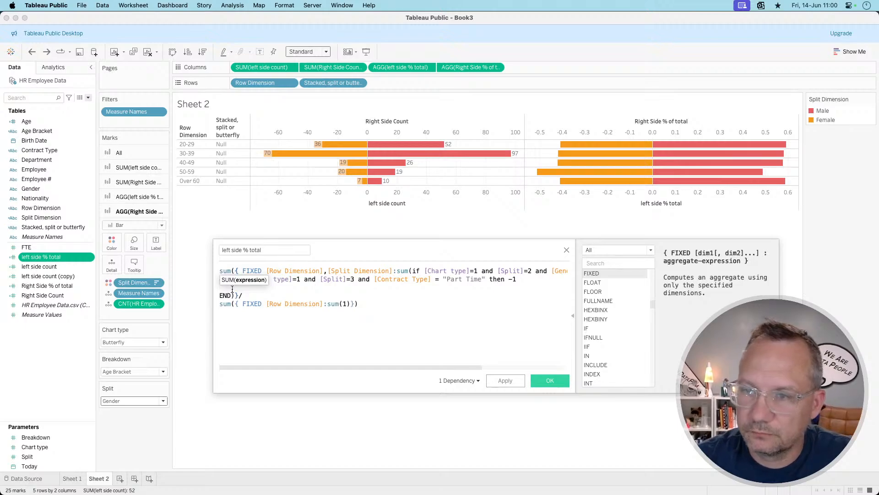
{"action": "left_click", "coordinate": [240, 296]}
{"action": "type", "text": ")"}
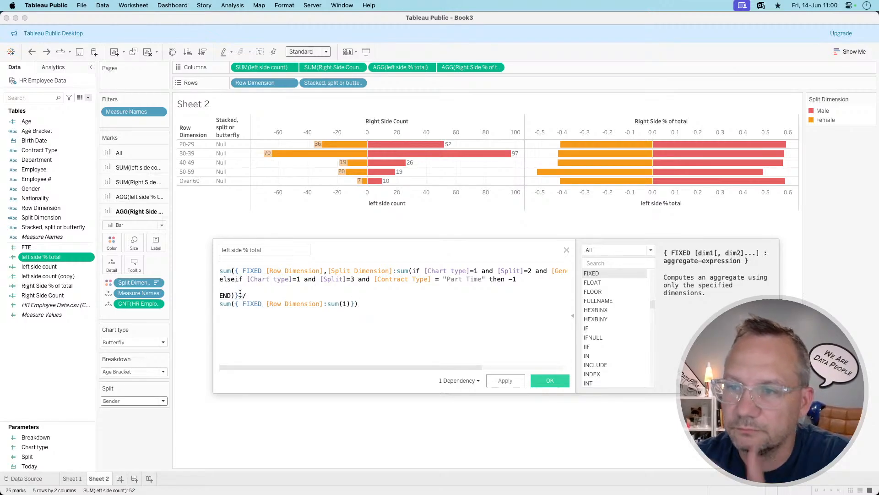
{"action": "left_click", "coordinate": [495, 380]}
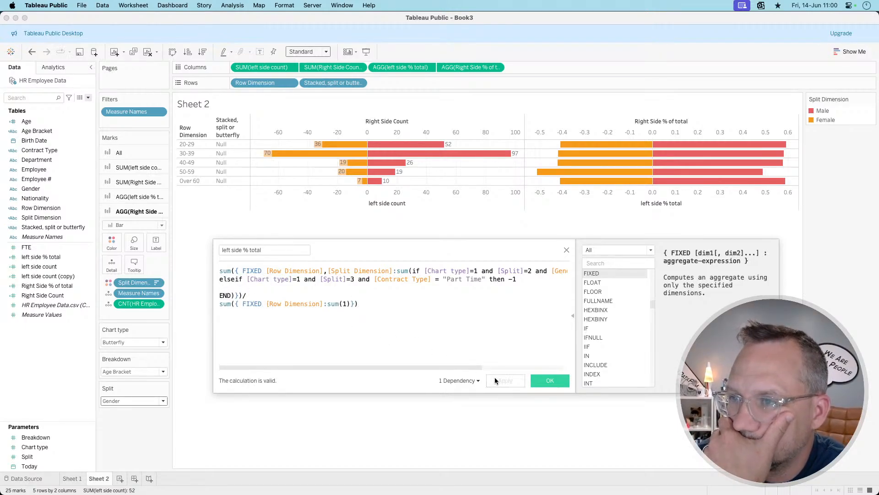
Set the Chart type parameter to Stacked and widen the calculation editor to show the full formula
{"action": "left_click", "coordinate": [130, 342]}
{"action": "left_click", "coordinate": [127, 358]}
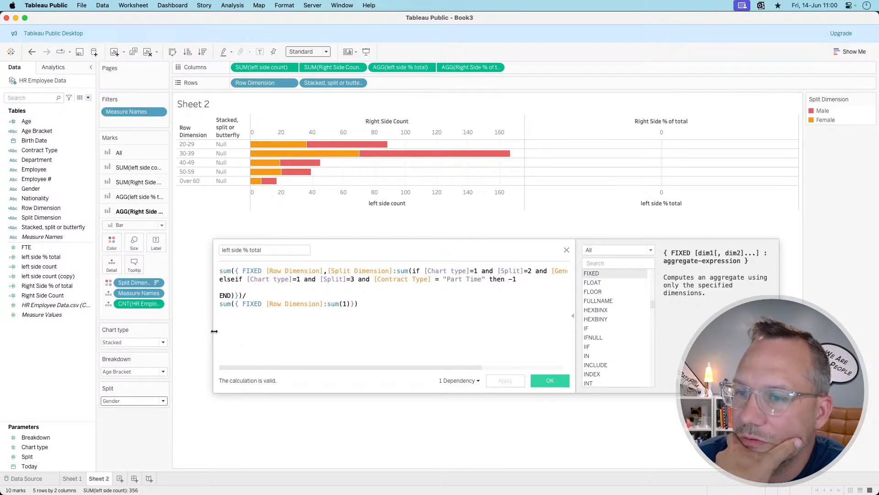
{"action": "left_click_drag", "start_coordinate": [214, 331], "coordinate": [130, 340]}
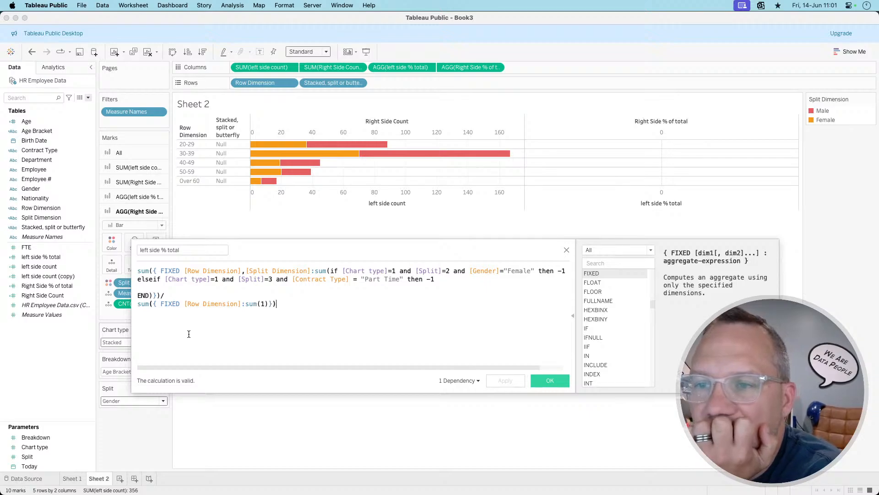
Remove [Split Dimension] from the FIXED scope of the left side % total formula and apply the calculation
{"action": "left_click_drag", "start_coordinate": [241, 270], "coordinate": [310, 271]}
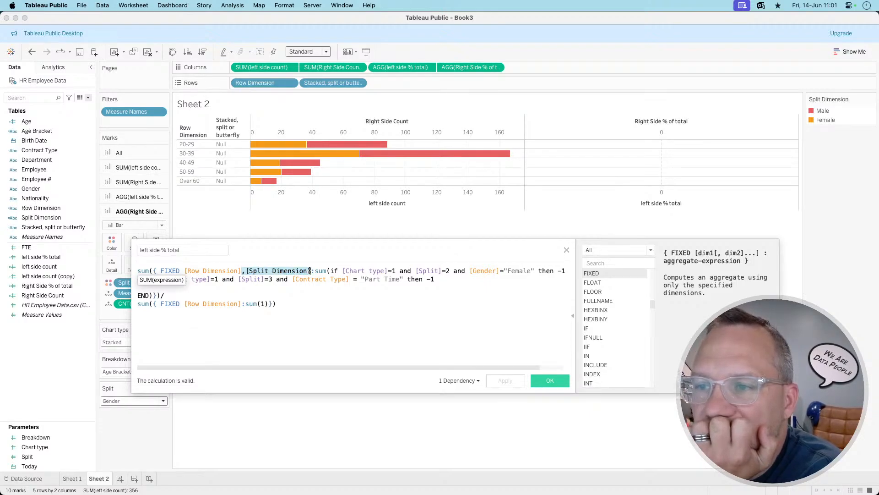
{"action": "key", "text": "BackSpace"}
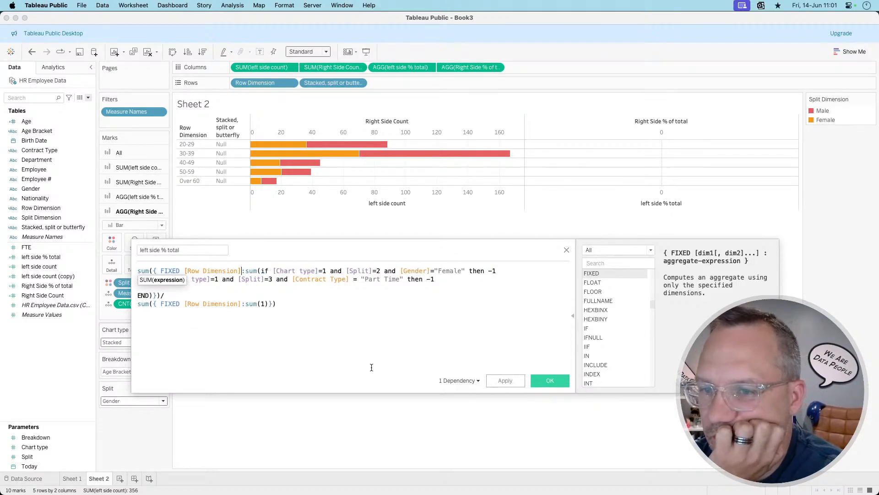
{"action": "left_click", "coordinate": [505, 380]}
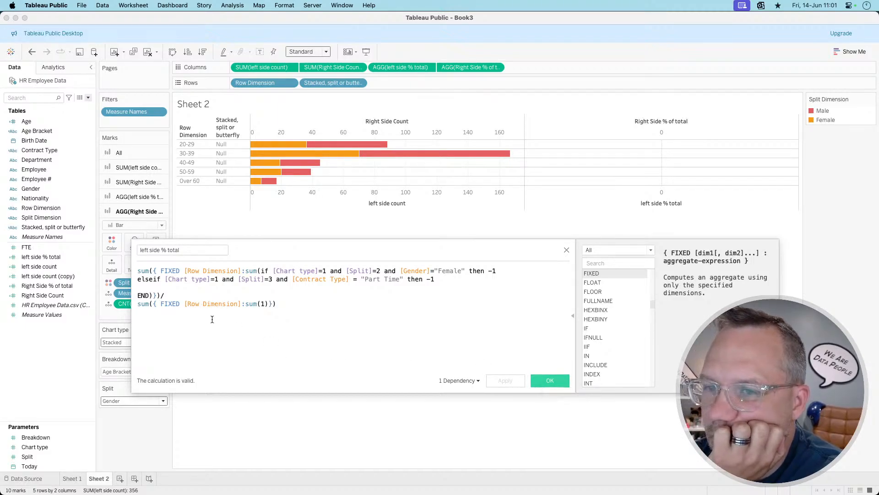
Add an else 1 branch before END in the left side % total formula and apply the calculation
{"action": "left_click", "coordinate": [147, 286]}
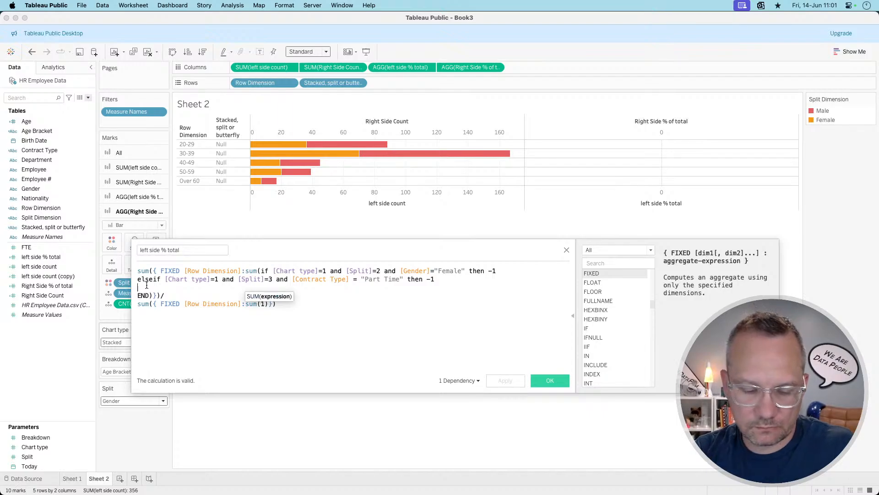
{"action": "type", "text": "else 1"}
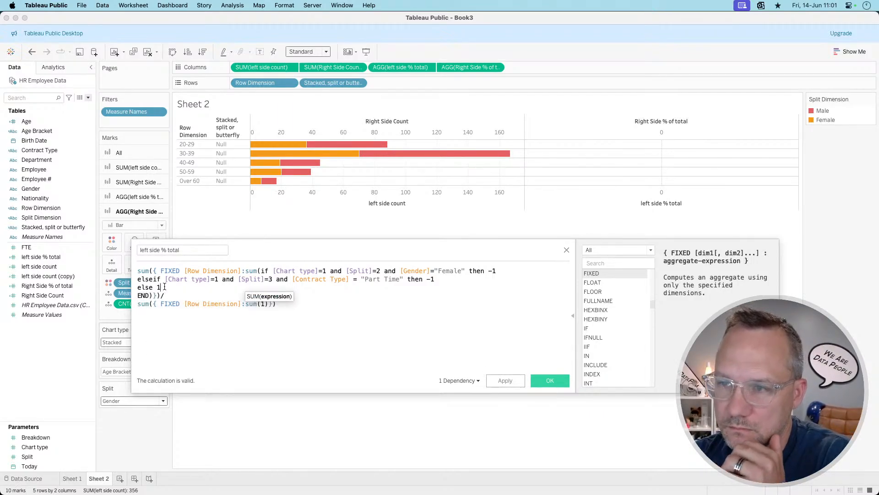
{"action": "left_click", "coordinate": [505, 381]}
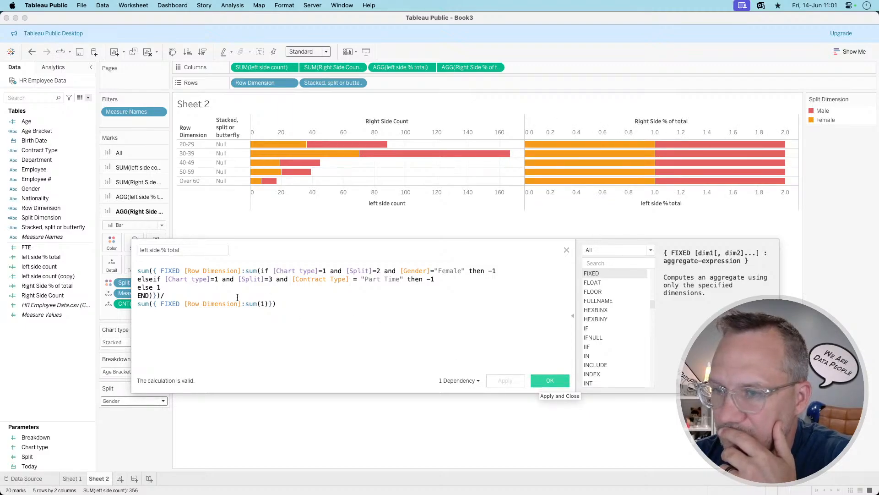
Add [Split Dimension] after [Row Dimension] in the numerator's FIXED scope of left side % total and apply the calculation
{"action": "left_click_drag", "start_coordinate": [166, 286], "coordinate": [137, 287]}
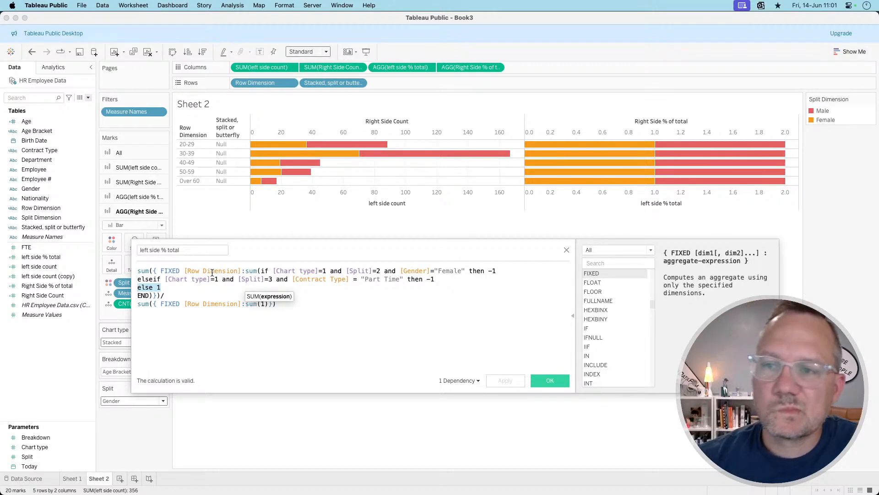
{"action": "left_click", "coordinate": [241, 271]}
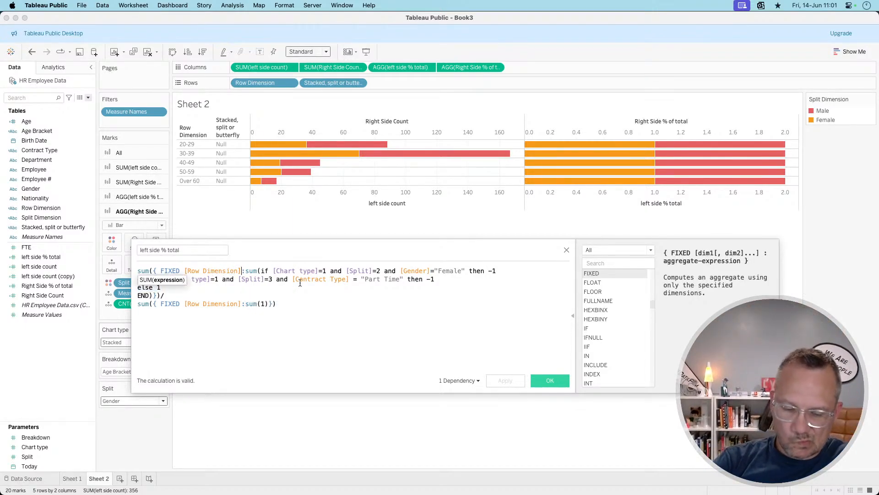
{"action": "type", "text": ",[Split]"}
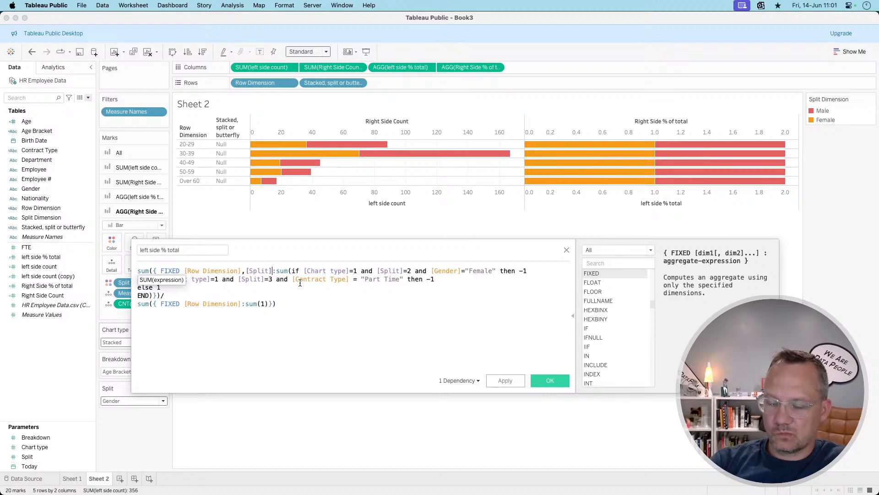
{"action": "key", "text": "BackSpace"}
{"action": "key", "text": "BackSpace"}
{"action": "left_click", "coordinate": [300, 286]}
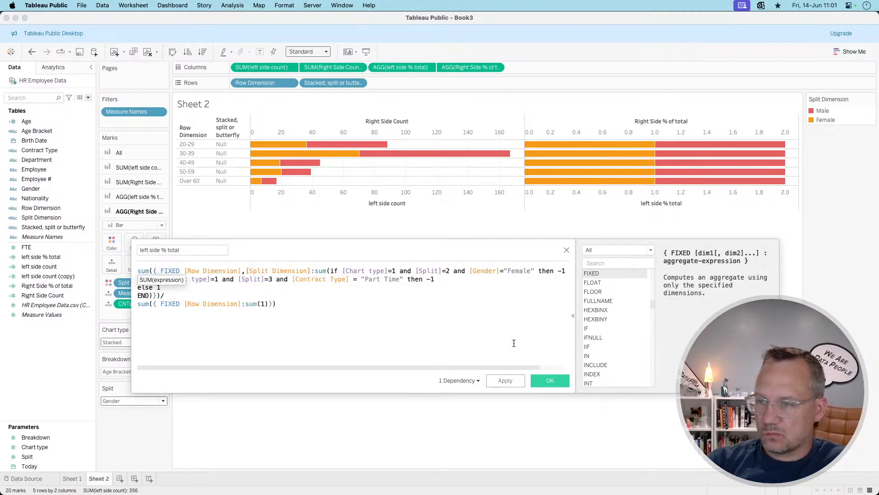
{"action": "left_click", "coordinate": [506, 380]}
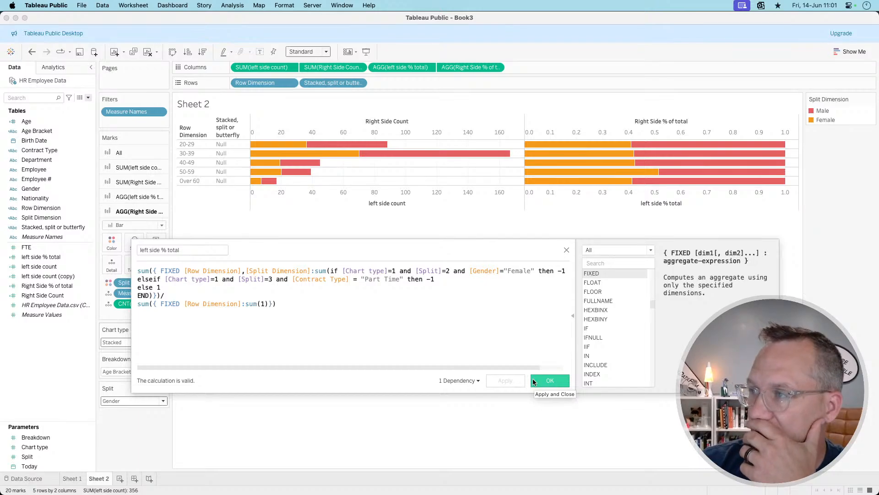
Set the Chart type parameter to Split and move the calculation editor clear of the chart
{"action": "left_click", "coordinate": [116, 343]}
{"action": "left_click", "coordinate": [114, 366]}
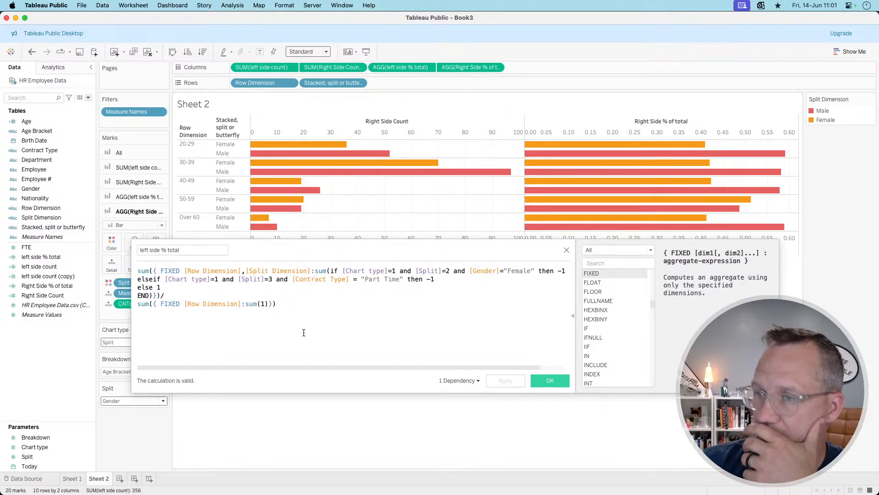
{"action": "left_click_drag", "start_coordinate": [334, 248], "coordinate": [397, 304]}
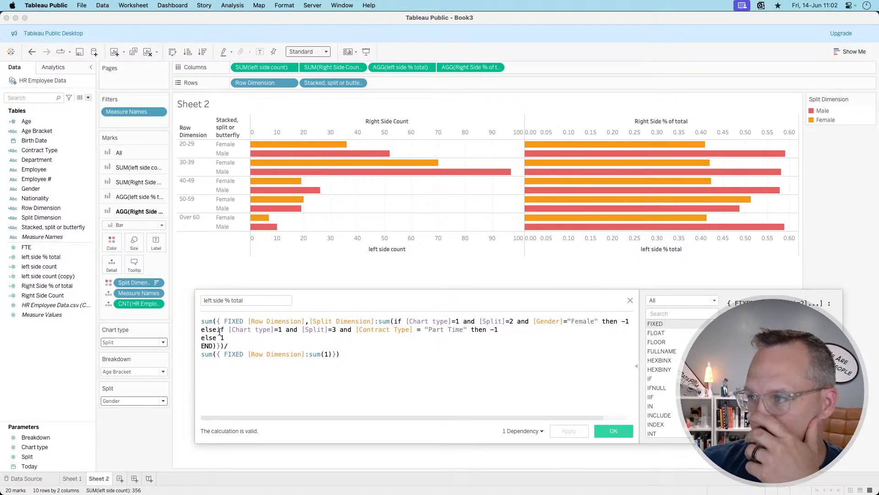
Check the split bars with Breakdown set to Contract Type, and return Breakdown to Age Bracket
{"action": "left_click", "coordinate": [124, 372]}
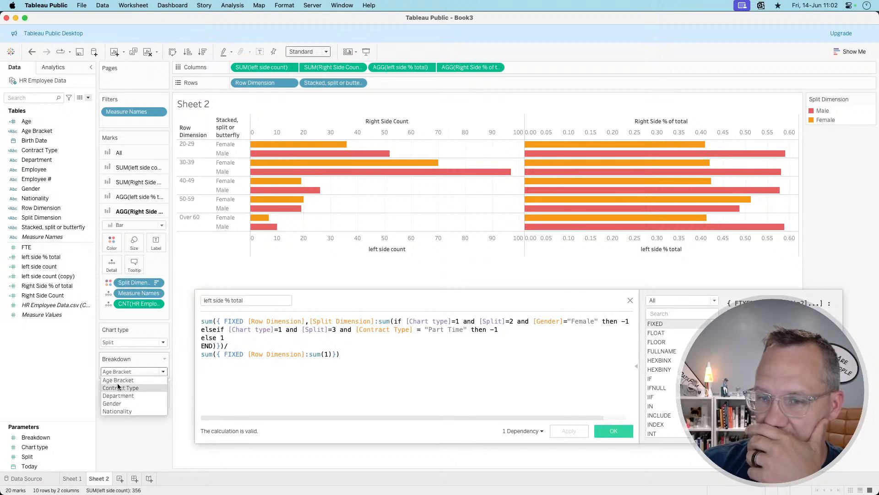
{"action": "left_click", "coordinate": [117, 387]}
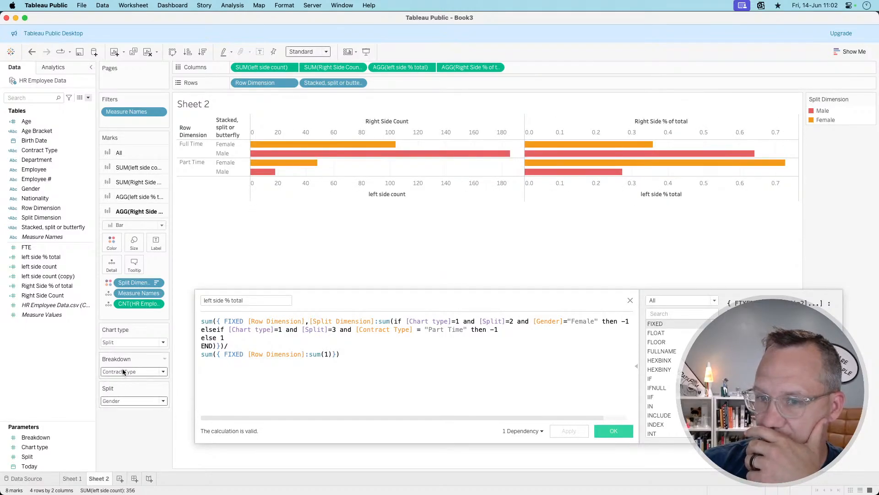
{"action": "left_click", "coordinate": [123, 372]}
{"action": "left_click", "coordinate": [118, 379]}
Try the Split parameter at N/A, and switch it to Contract Type to compare the percentage bars
{"action": "left_click", "coordinate": [116, 400]}
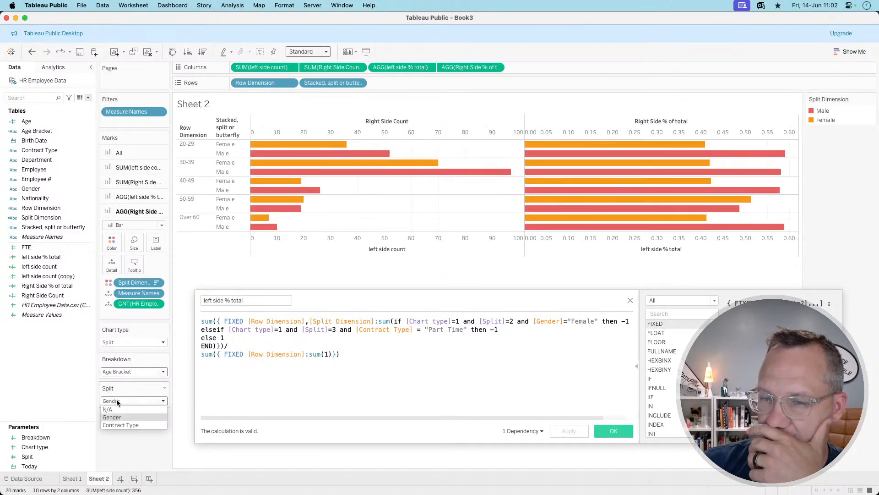
{"action": "left_click", "coordinate": [115, 409]}
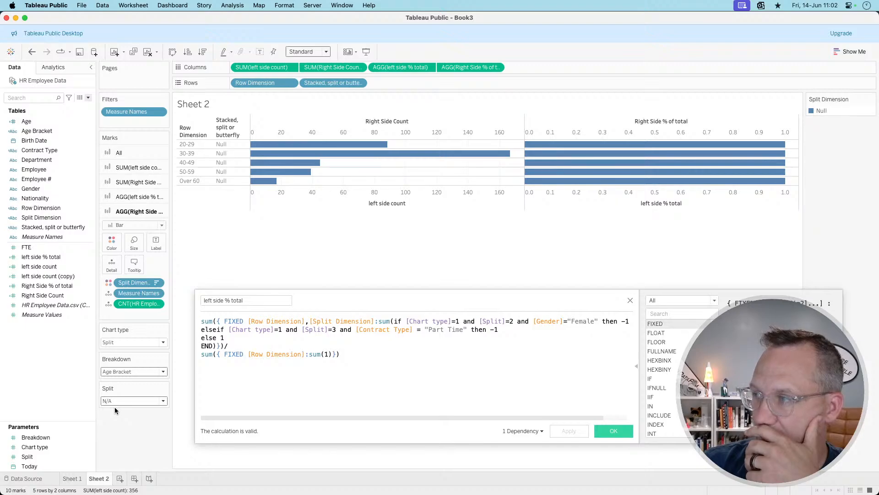
{"action": "left_click", "coordinate": [120, 402]}
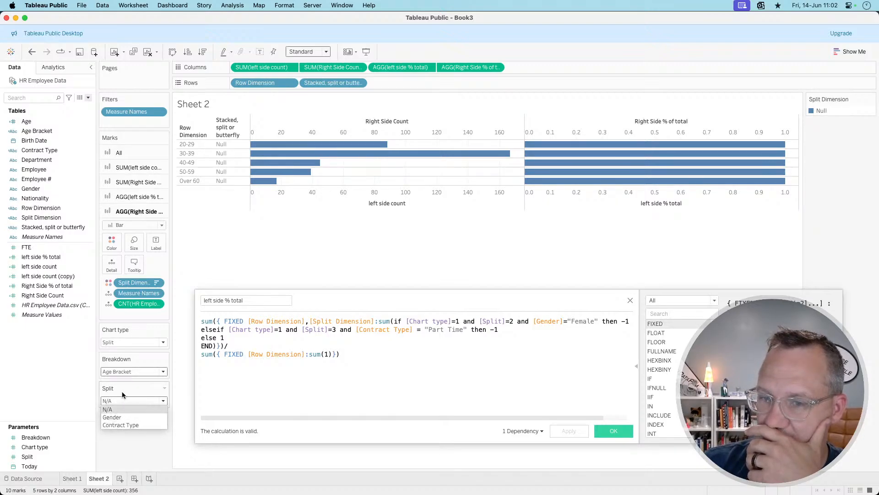
{"action": "left_click", "coordinate": [120, 424]}
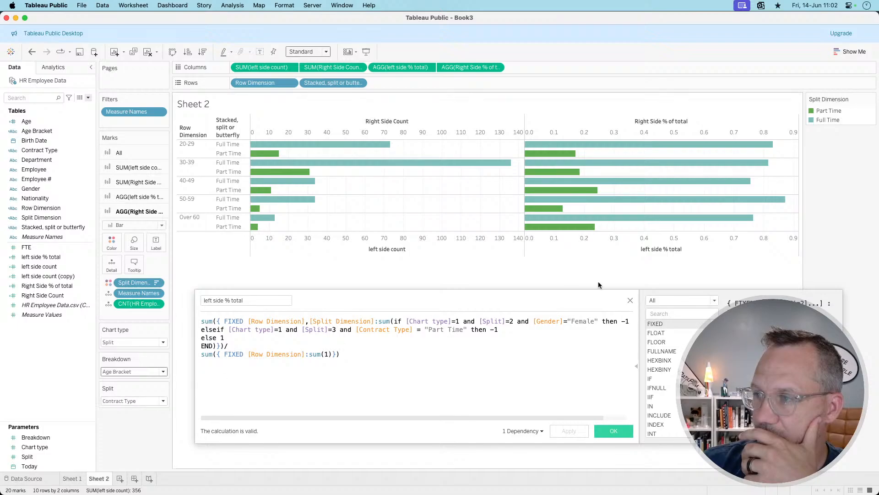
Check the chart with Chart type set to Stacked, and switch Chart type to Butterfly
{"action": "mouse_move", "coordinate": [578, 223]}
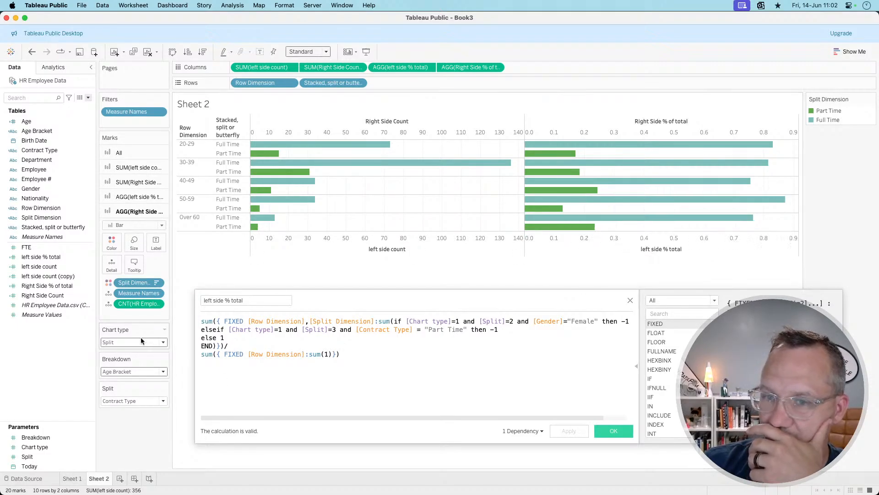
{"action": "left_click", "coordinate": [126, 360]}
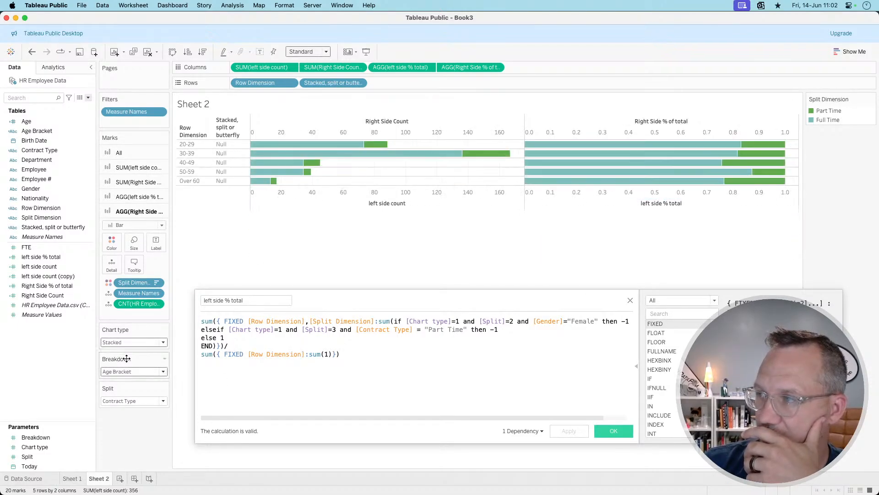
{"action": "left_click", "coordinate": [128, 345]}
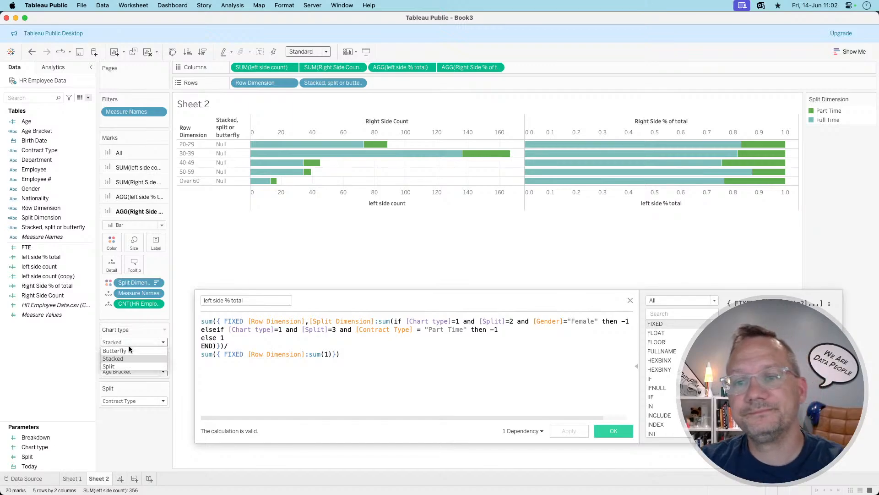
{"action": "left_click", "coordinate": [122, 350]}
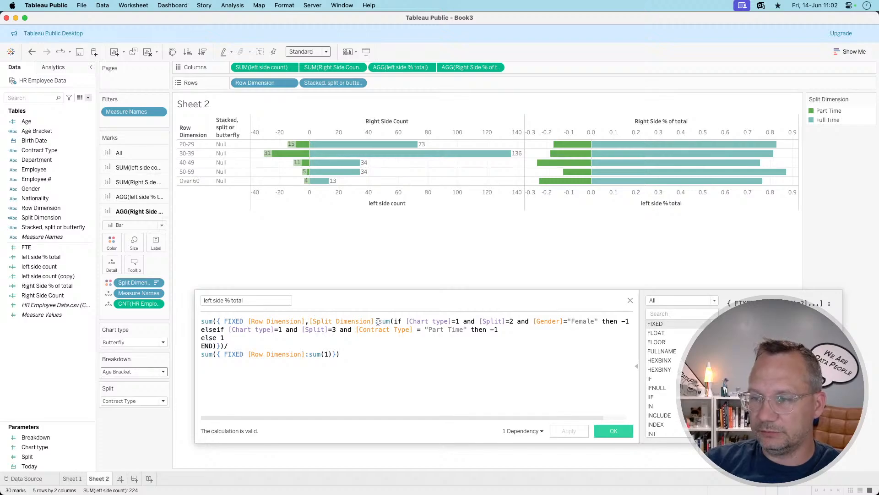
Replace the numerator's FIXED scope in left side % total with EXCLUDE [Stacked, split or butterfly] and apply the calculation
{"action": "mouse_move", "coordinate": [314, 145]}
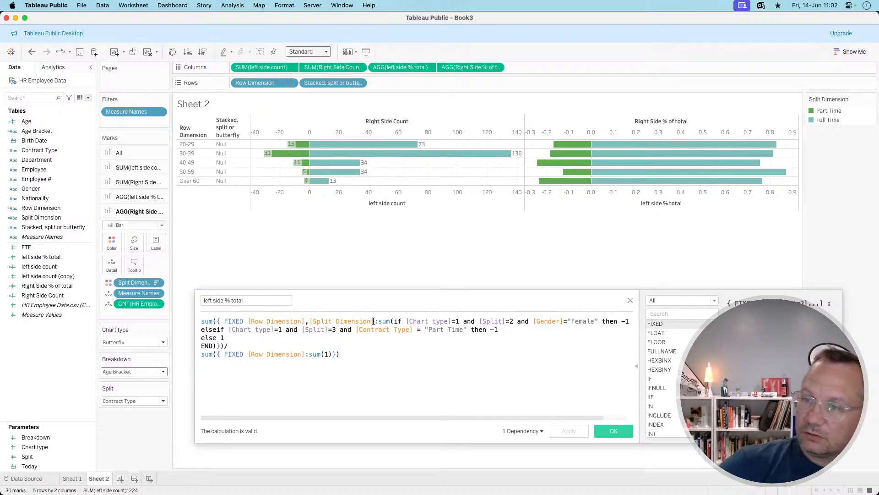
{"action": "left_click_drag", "start_coordinate": [375, 321], "coordinate": [224, 322]}
{"action": "type", "text": "ex"}
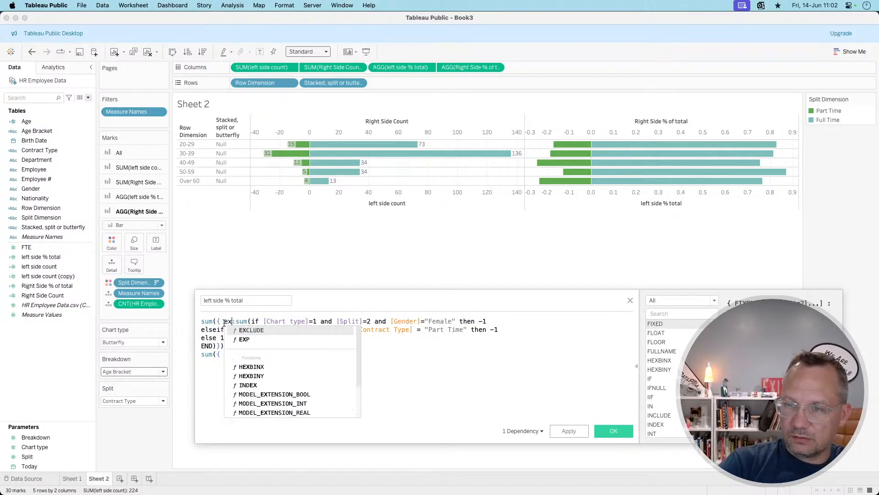
{"action": "key", "text": "Return"}
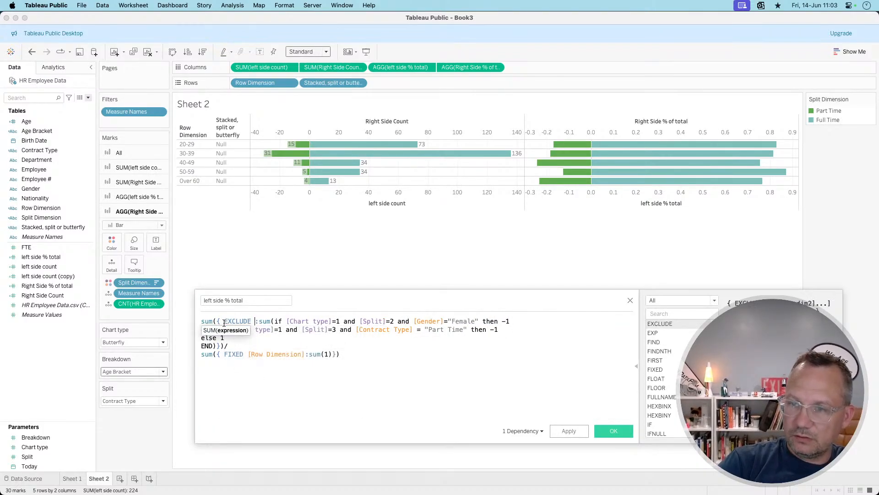
{"action": "type", "text": "sta"}
{"action": "key", "text": "Return"}
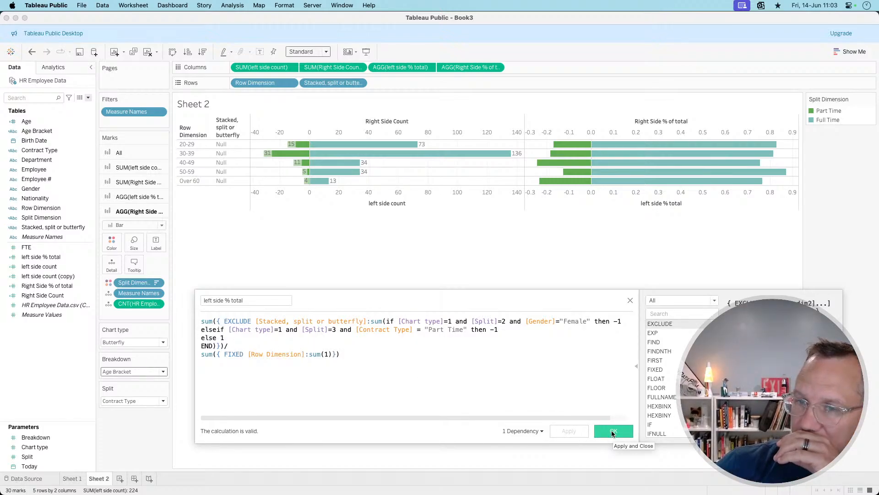
Set the Breakdown parameter to Contract Type and the Split parameter to Gender
{"action": "left_click", "coordinate": [131, 372]}
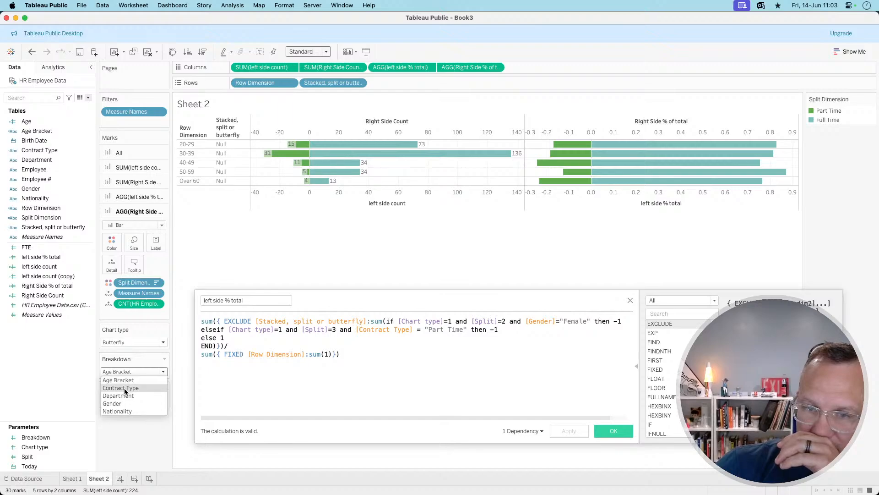
{"action": "left_click", "coordinate": [124, 389]}
{"action": "left_click", "coordinate": [130, 375]}
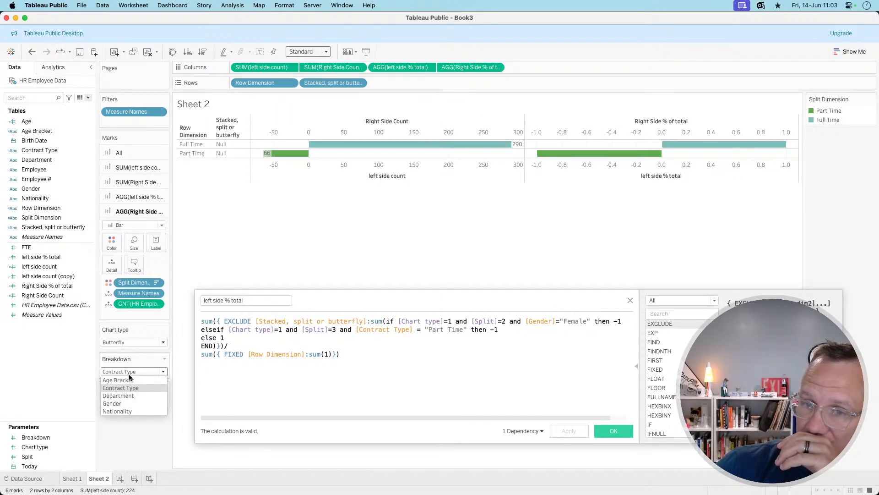
{"action": "left_click", "coordinate": [129, 375]}
{"action": "left_click", "coordinate": [133, 341]}
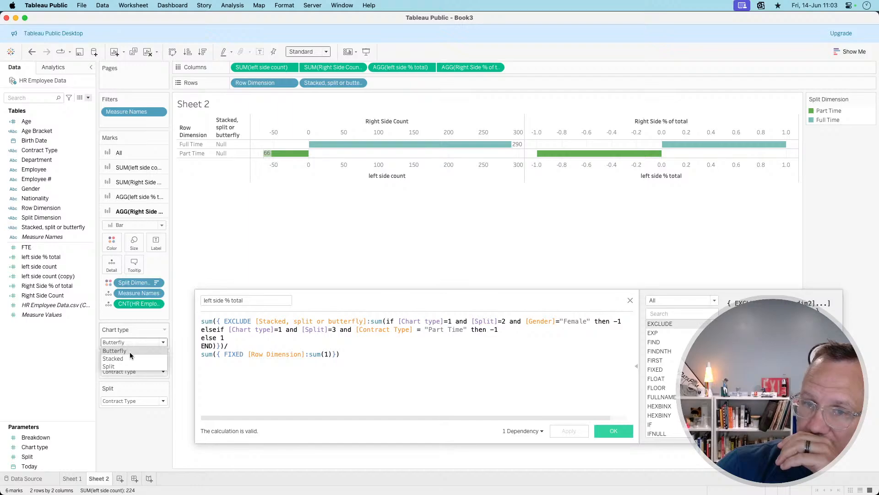
{"action": "left_click", "coordinate": [129, 400]}
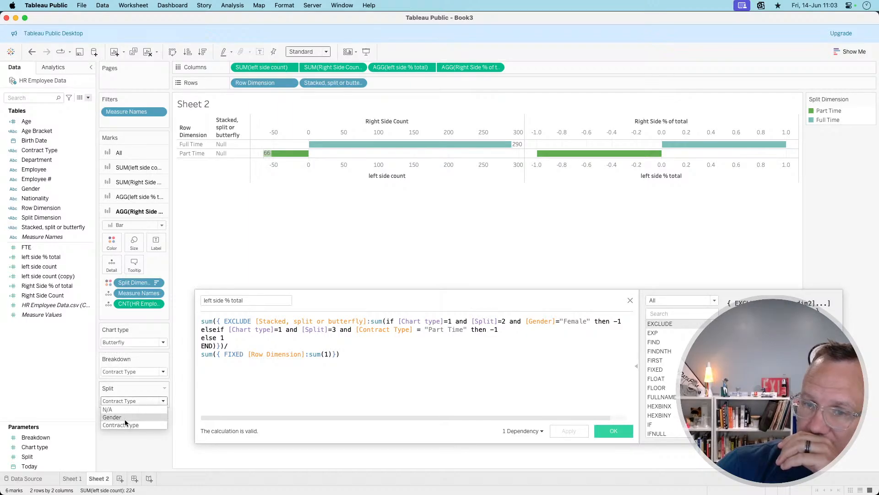
{"action": "left_click", "coordinate": [125, 418]}
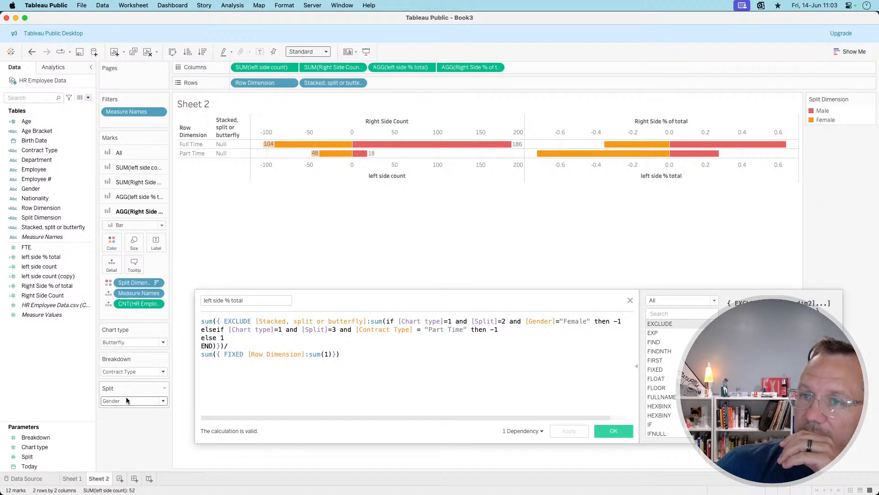
{"action": "left_click", "coordinate": [127, 400]}
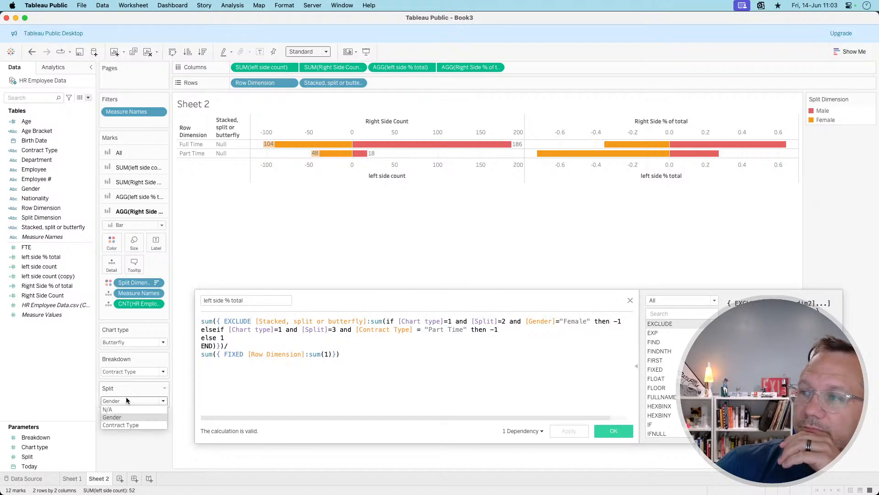
{"action": "left_click", "coordinate": [128, 400]}
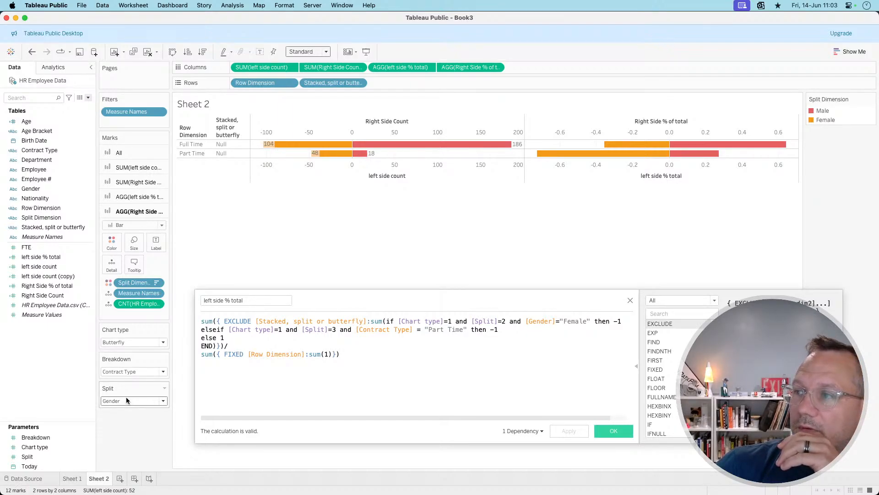
{"action": "left_click", "coordinate": [133, 343]}
{"action": "left_click", "coordinate": [132, 346]}
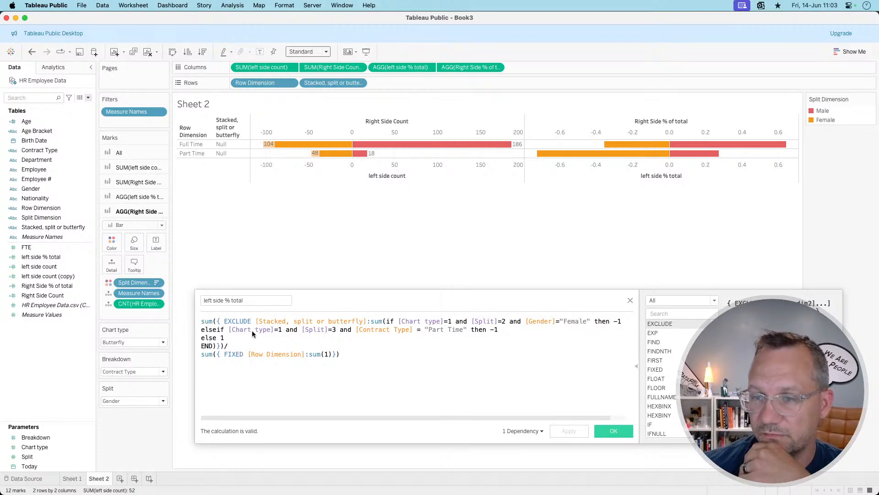
Accept the left side % total calculation with its EXCLUDE scope, close the editor and select the left side count field
{"action": "left_click", "coordinate": [283, 322]}
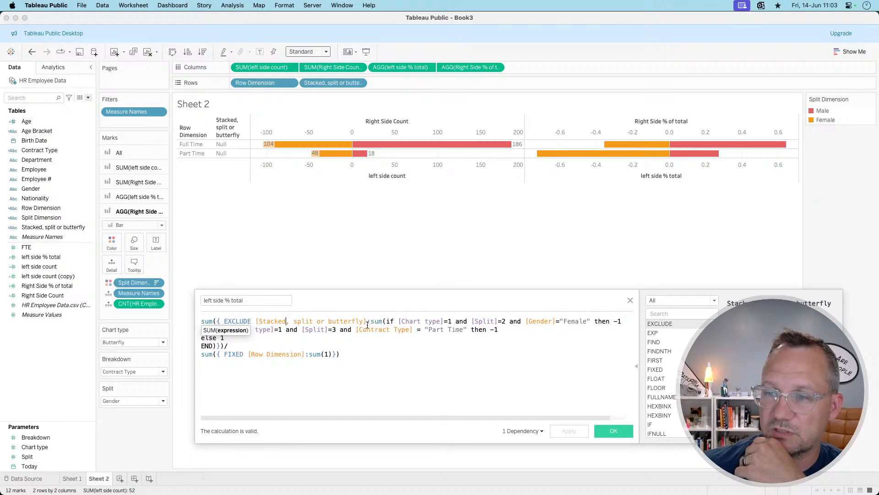
{"action": "left_click_drag", "start_coordinate": [367, 323], "coordinate": [254, 315]}
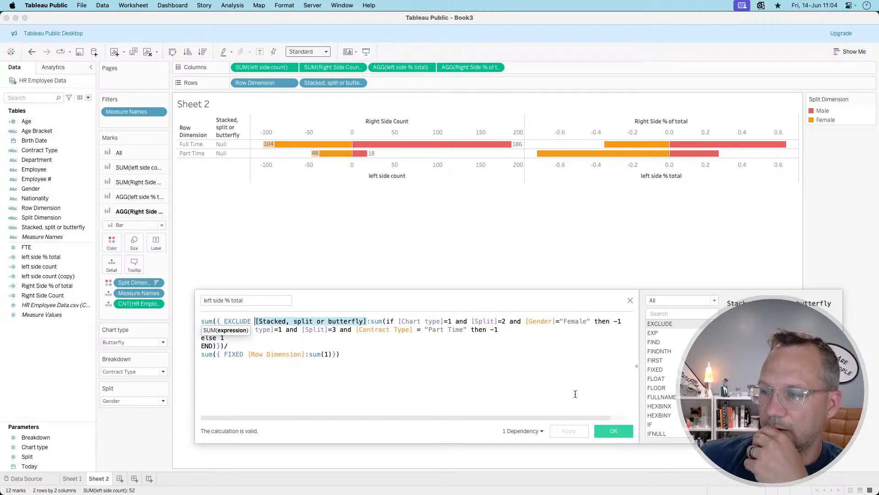
{"action": "left_click", "coordinate": [614, 431]}
{"action": "left_click", "coordinate": [43, 270]}
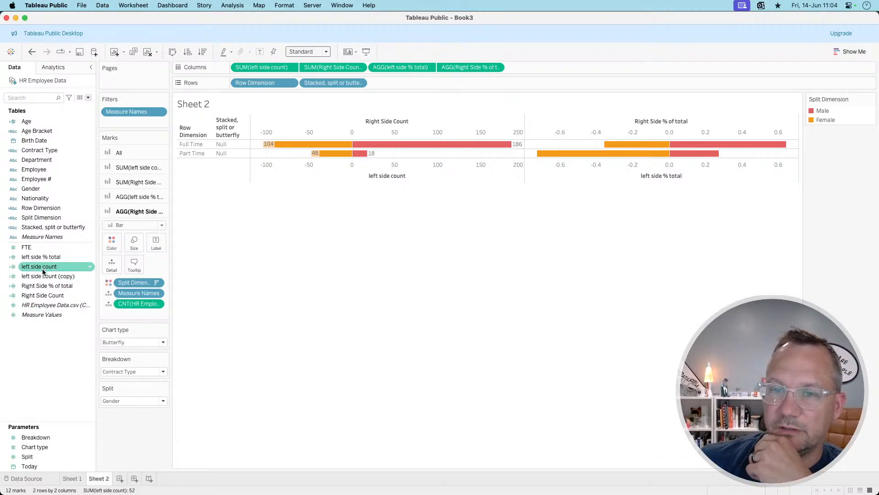
Set the default number format of left side % total to the custom format 0%;0%
{"action": "right_click", "coordinate": [43, 256]}
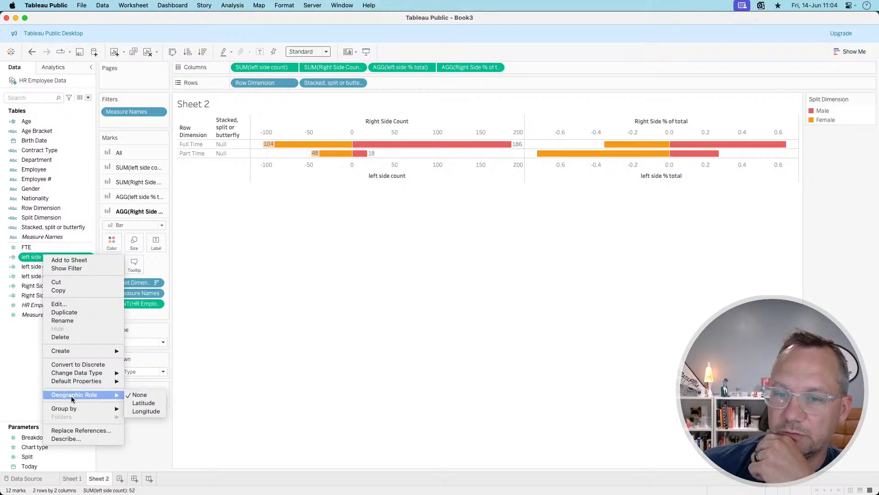
{"action": "mouse_move", "coordinate": [103, 382]}
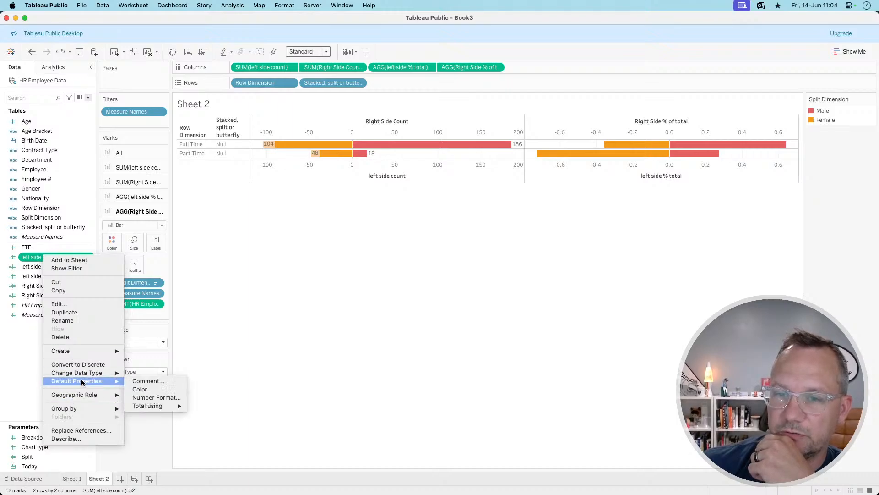
{"action": "left_click", "coordinate": [153, 397]}
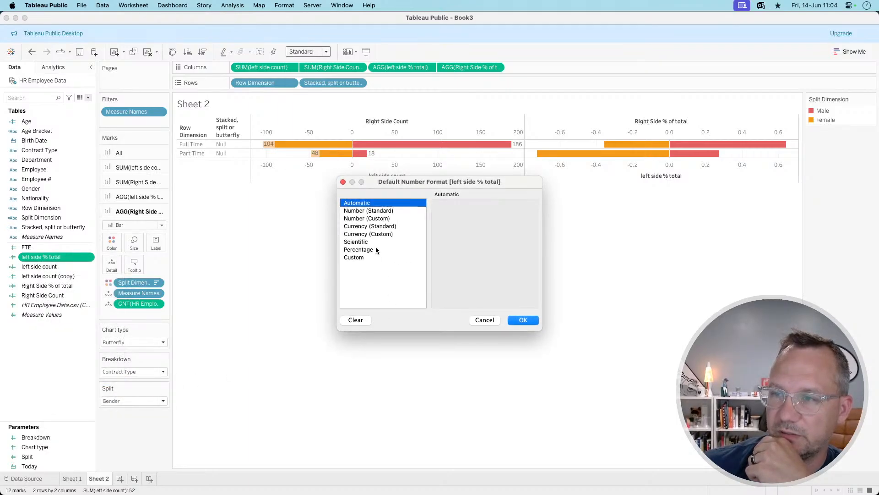
{"action": "left_click", "coordinate": [377, 249]}
{"action": "double_click", "coordinate": [462, 221]}
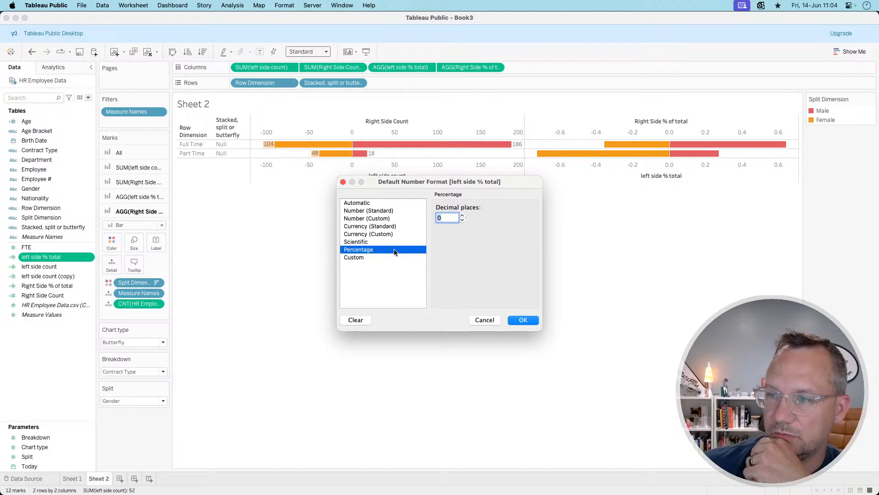
{"action": "left_click", "coordinate": [375, 257]}
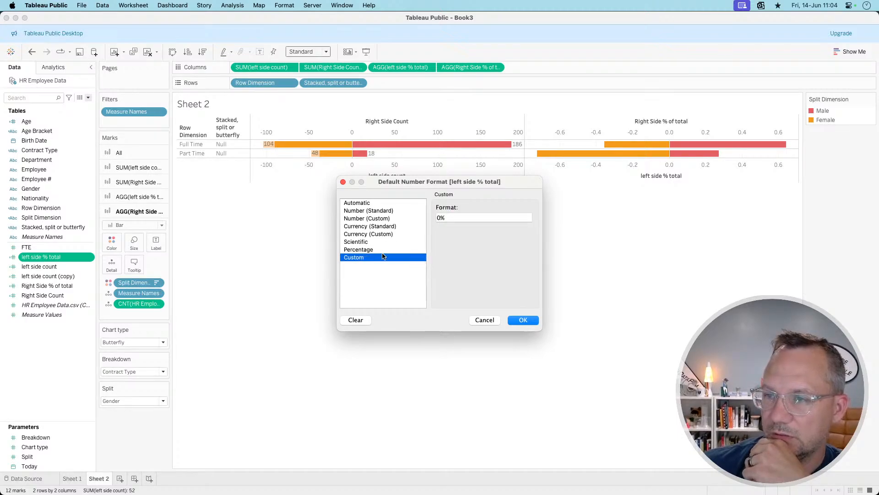
{"action": "left_click", "coordinate": [356, 250]}
{"action": "left_click", "coordinate": [356, 257]}
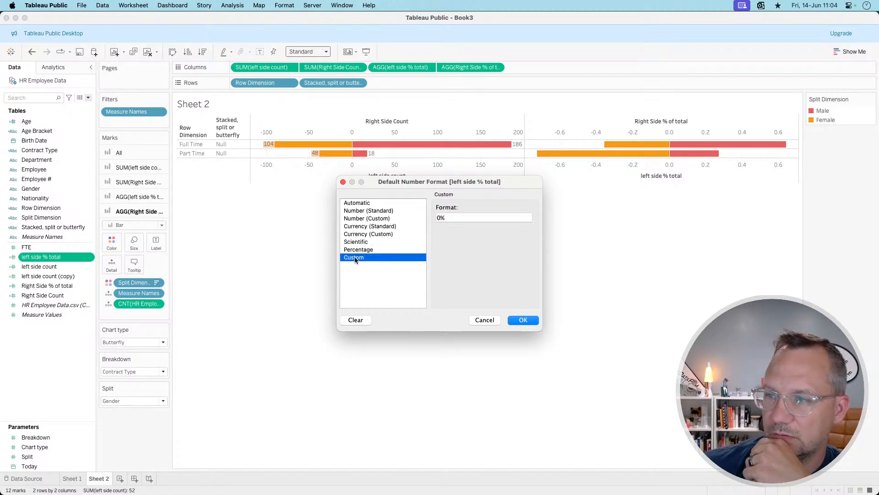
{"action": "left_click", "coordinate": [458, 217]}
{"action": "type", "text": ";"}
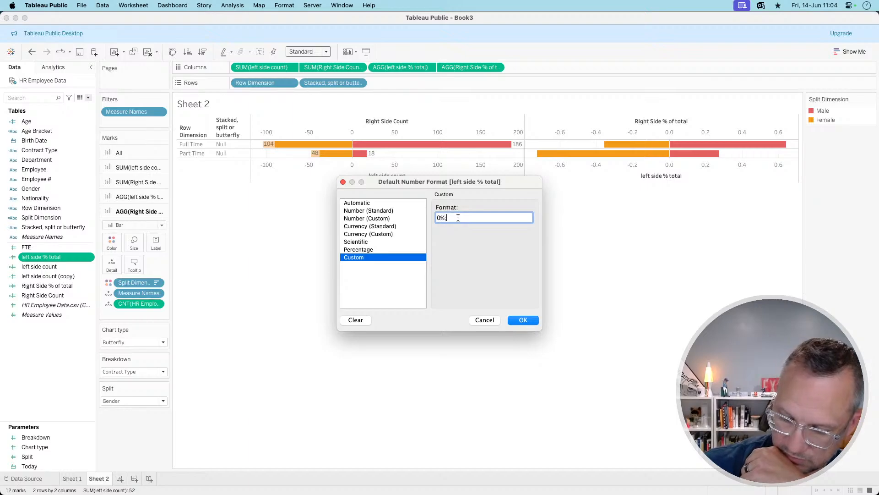
{"action": "type", "text": "0"}
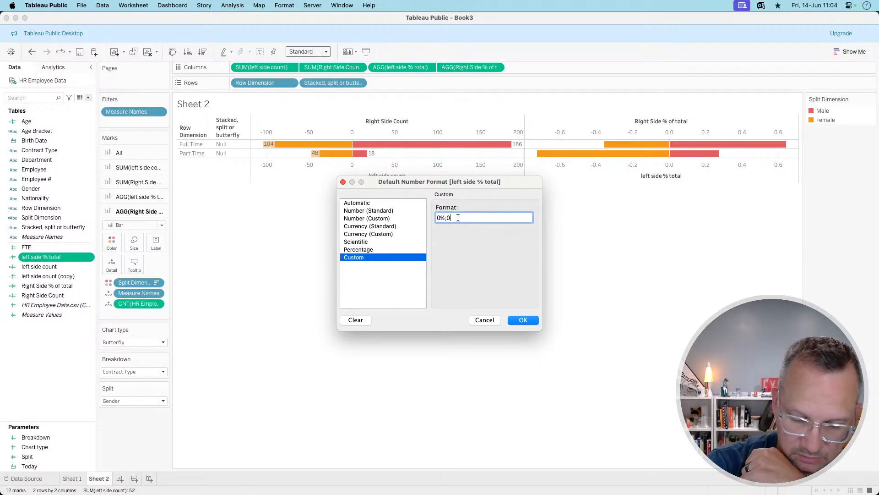
{"action": "type", "text": "%"}
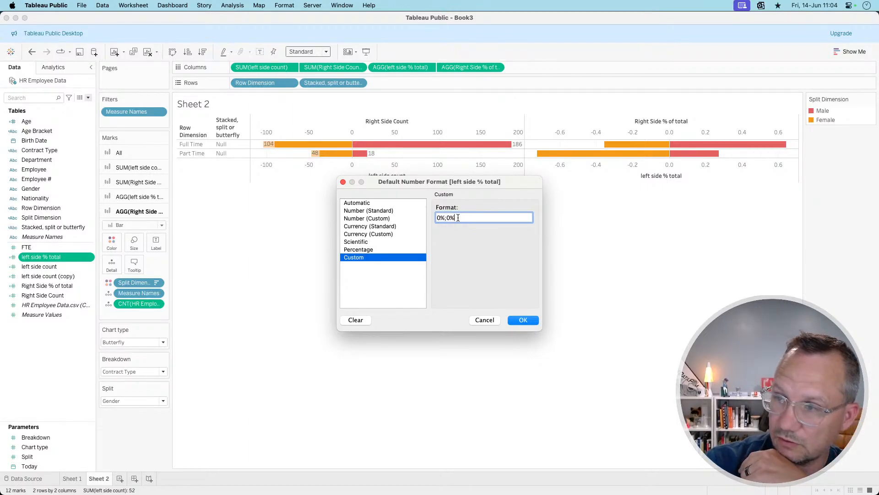
{"action": "left_click", "coordinate": [523, 320]}
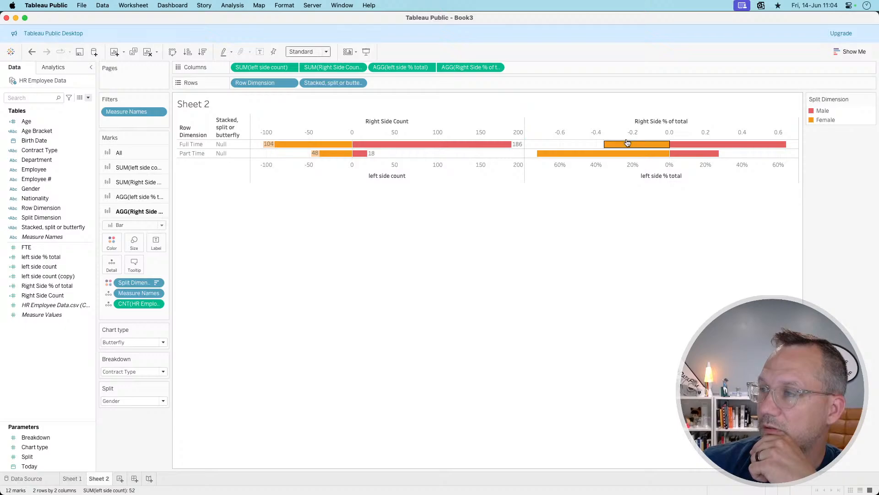
{"action": "mouse_move", "coordinate": [626, 144]}
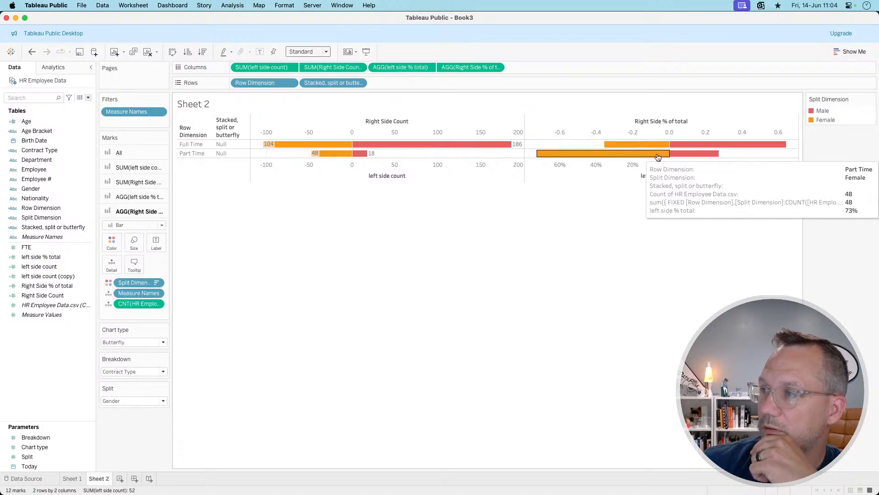
{"action": "mouse_move", "coordinate": [682, 151]}
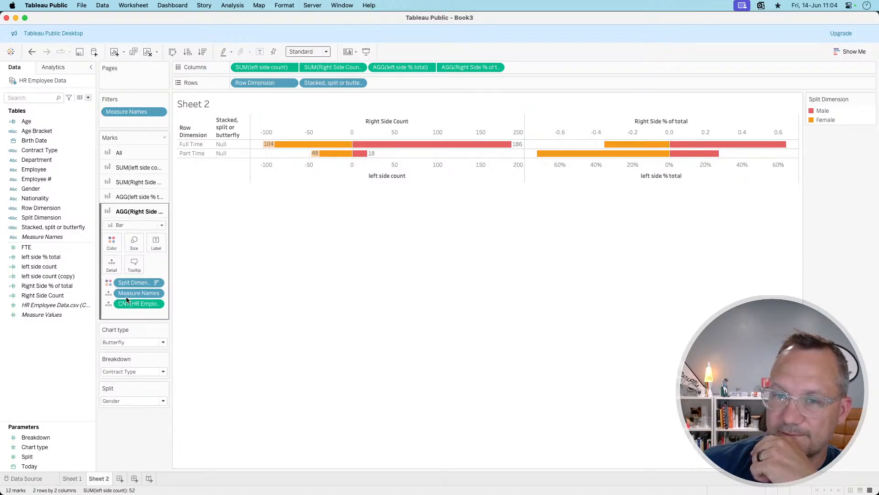
Set the default number format of Right Side % of total to Percentage with 1 decimal place
{"action": "right_click", "coordinate": [60, 287]}
{"action": "mouse_move", "coordinate": [94, 413]}
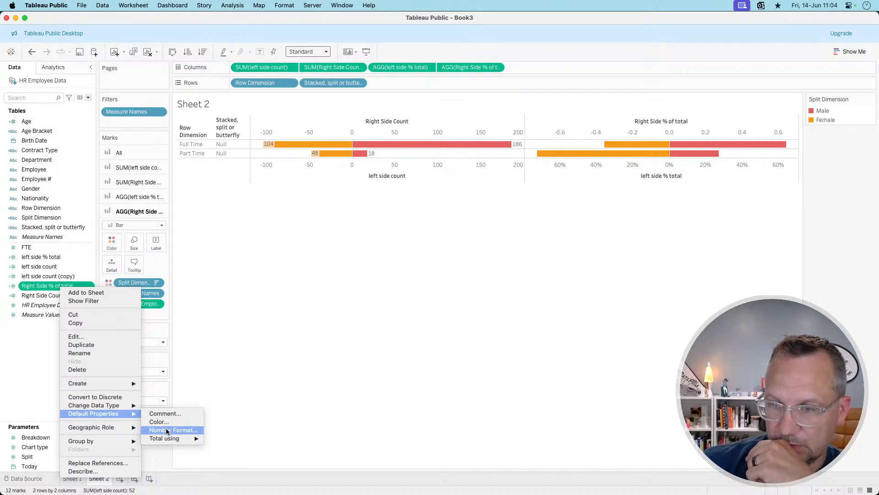
{"action": "left_click", "coordinate": [169, 430]}
{"action": "left_click", "coordinate": [361, 250]}
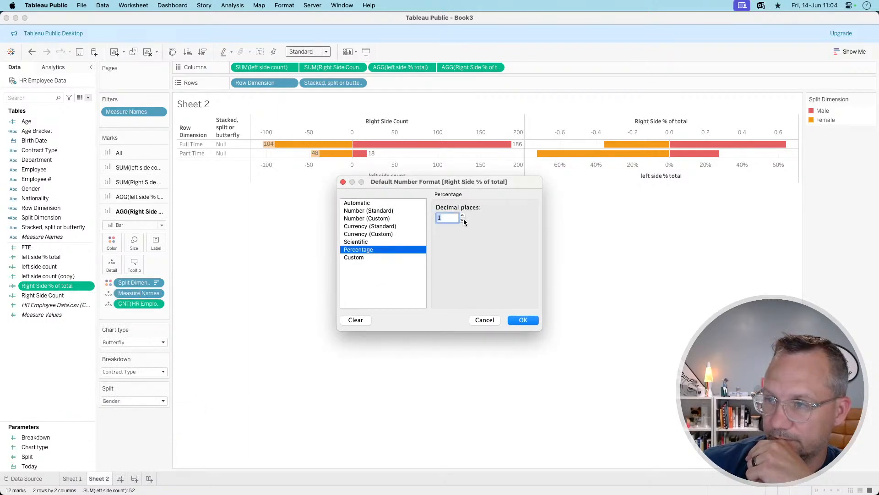
{"action": "left_click", "coordinate": [387, 262]}
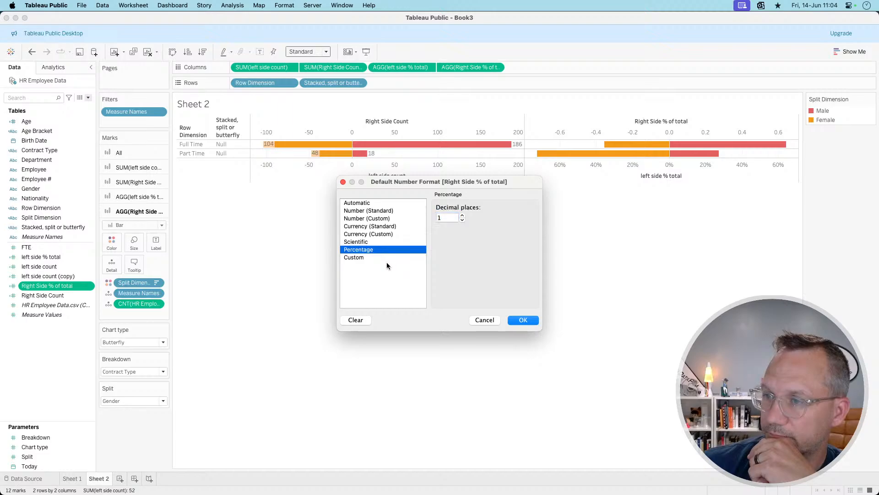
{"action": "left_click", "coordinate": [521, 320]}
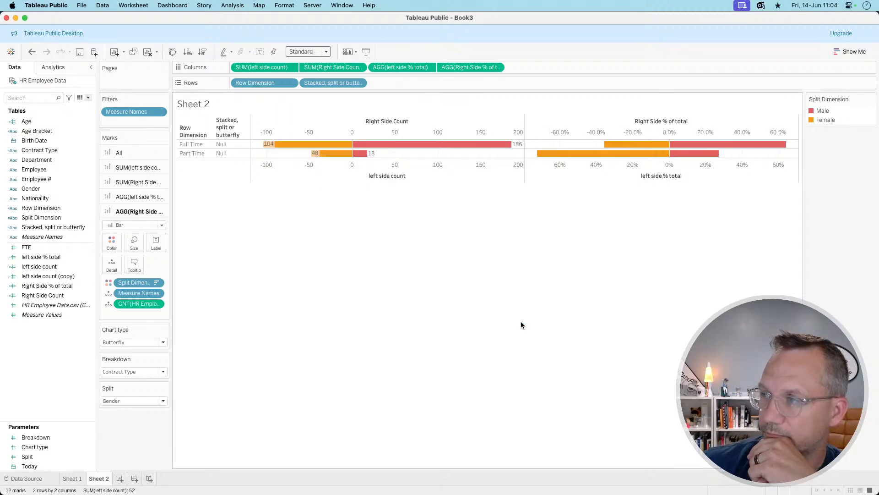
Hide the axis headers above and below both the count and the % of total charts
{"action": "right_click", "coordinate": [594, 127]}
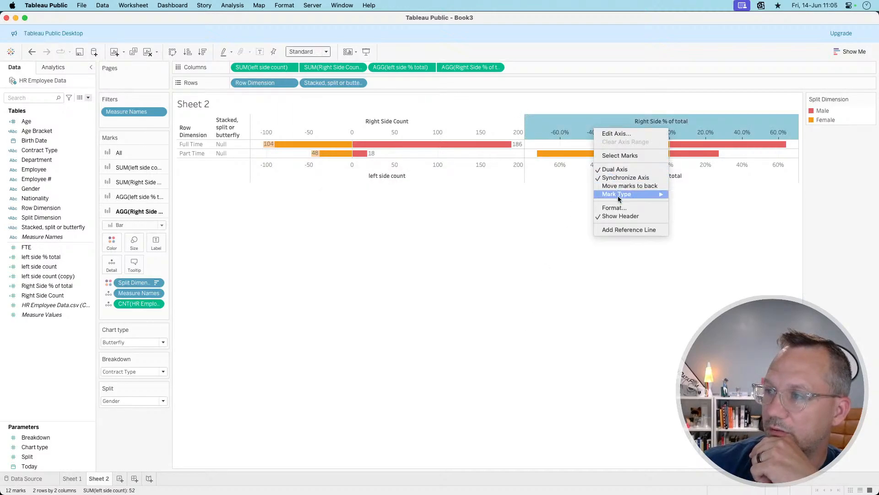
{"action": "left_click", "coordinate": [616, 216]}
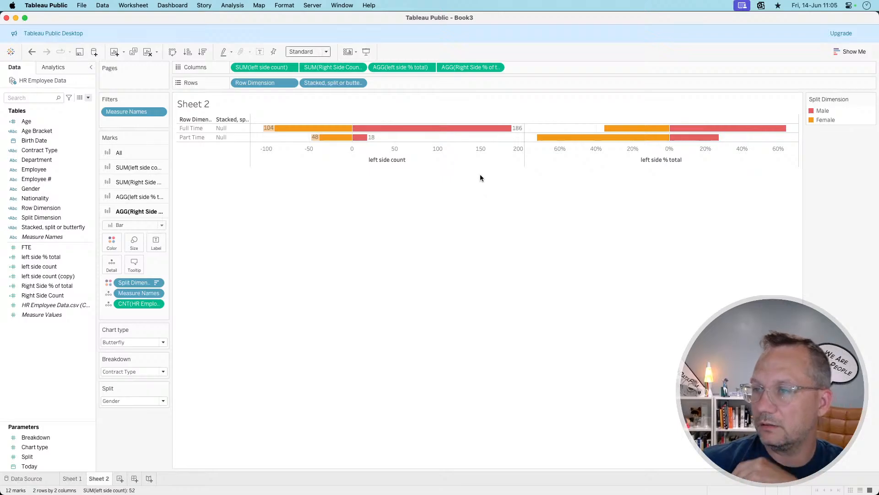
{"action": "right_click", "coordinate": [480, 151]}
{"action": "left_click", "coordinate": [513, 233]}
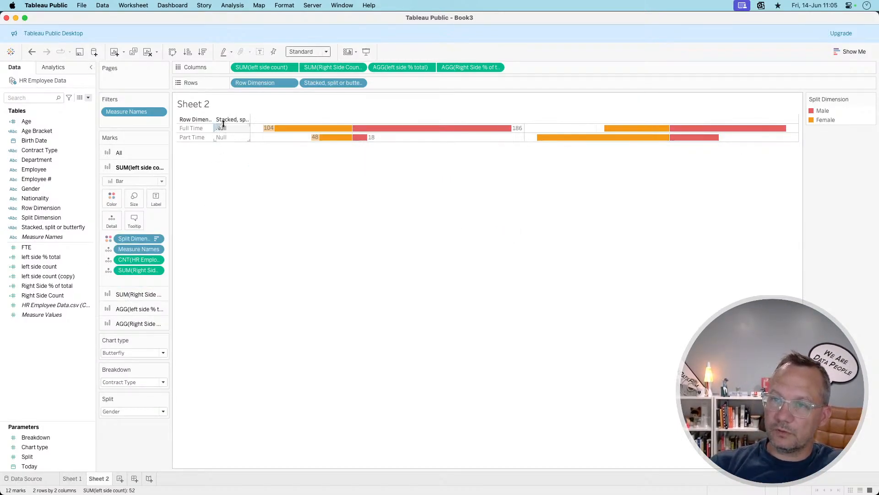
Hide the row header of the Stacked, split or butterfly field and the field labels for rows
{"action": "left_click", "coordinate": [359, 82]}
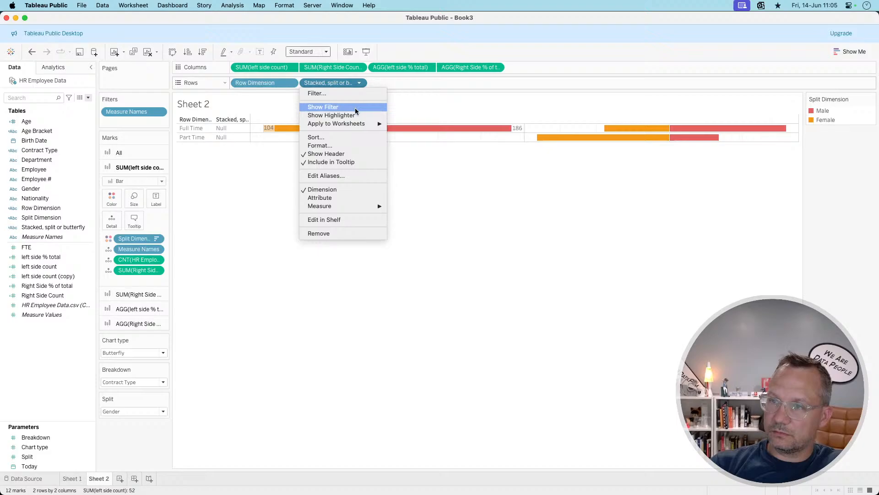
{"action": "left_click", "coordinate": [333, 153]}
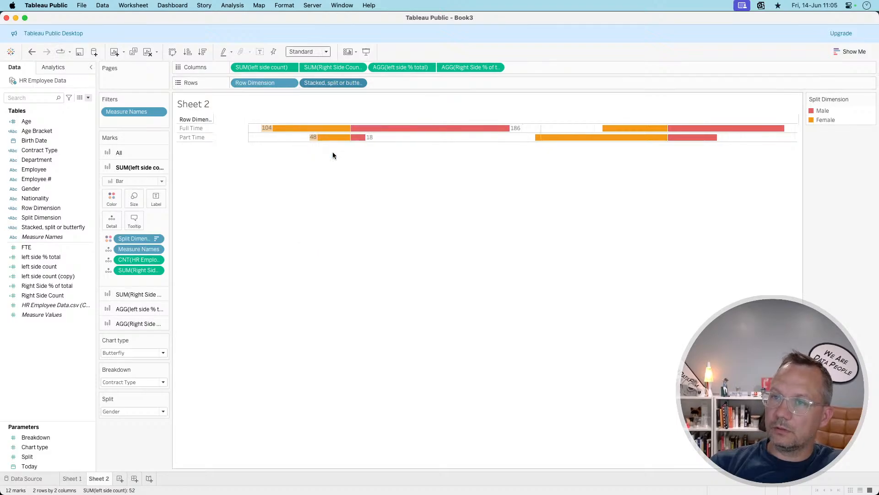
{"action": "right_click", "coordinate": [192, 119]}
{"action": "left_click", "coordinate": [232, 199]}
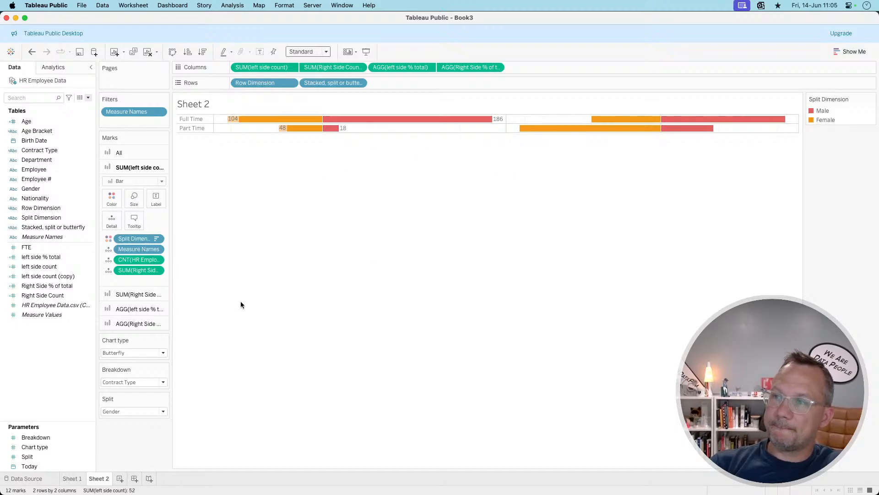
Check the reference dashboard in the browser, and show mark labels on the left side % total bars in Sheet 2
{"action": "key", "text": "super+Tab"}
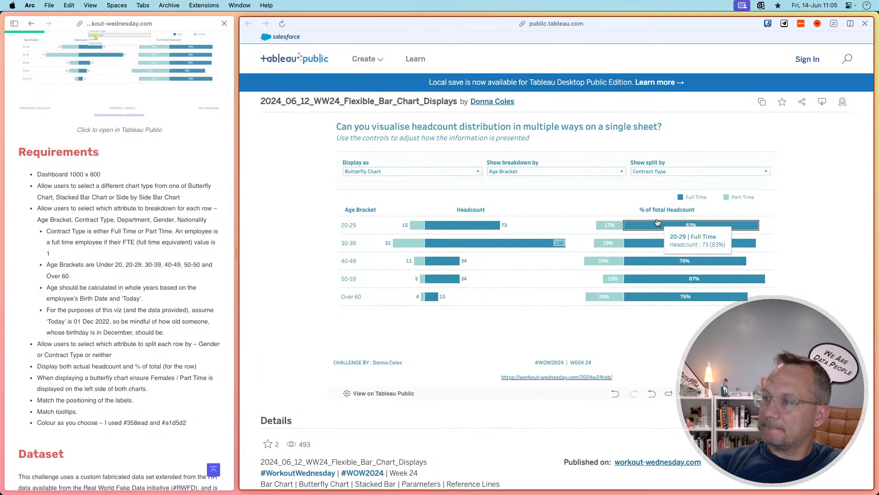
{"action": "key", "text": "super+Tab"}
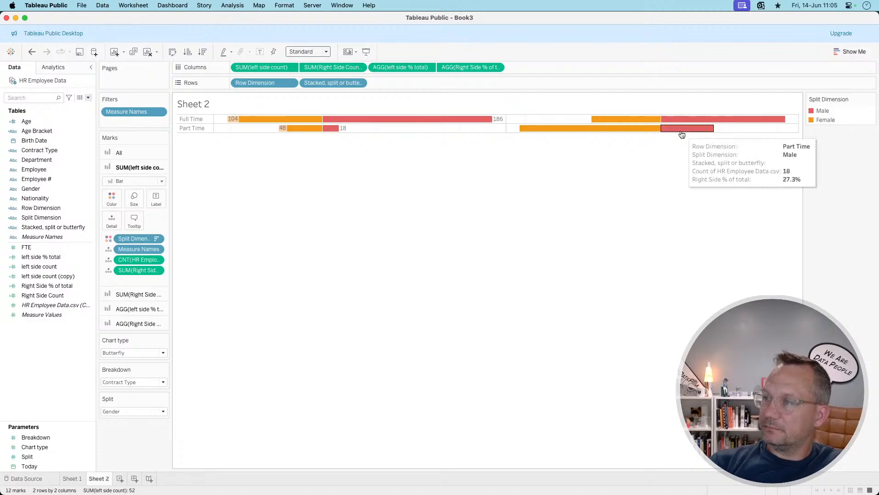
{"action": "left_click", "coordinate": [130, 310]}
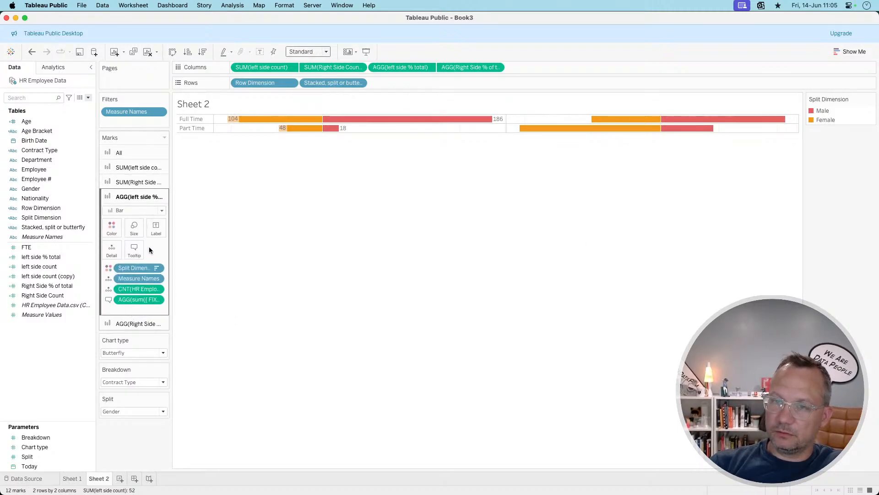
{"action": "left_click", "coordinate": [156, 226]}
{"action": "left_click", "coordinate": [179, 249]}
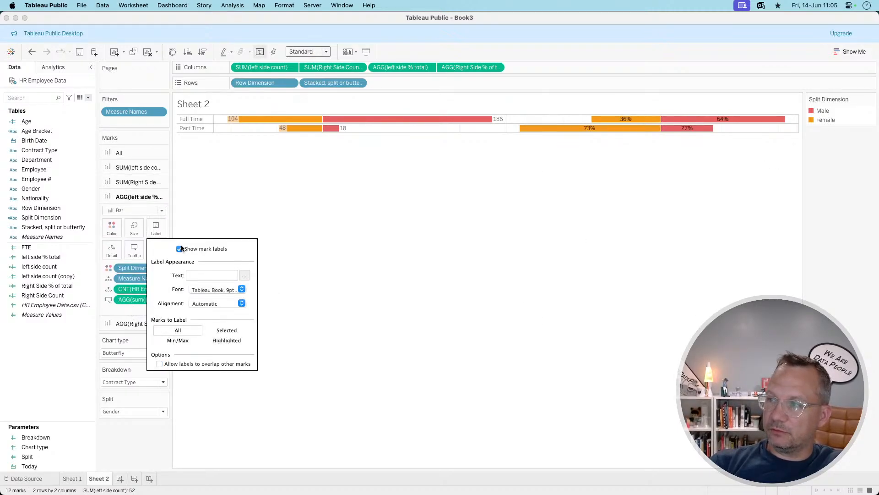
{"action": "left_click", "coordinate": [356, 239]}
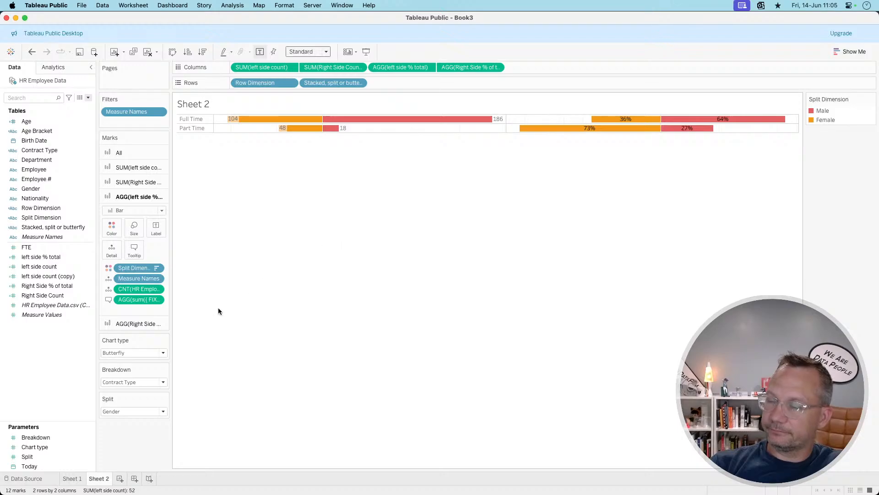
Try to show mark labels on the Right Side % of total bars as well
{"action": "key", "text": "super+Tab"}
{"action": "key", "text": "super+Tab"}
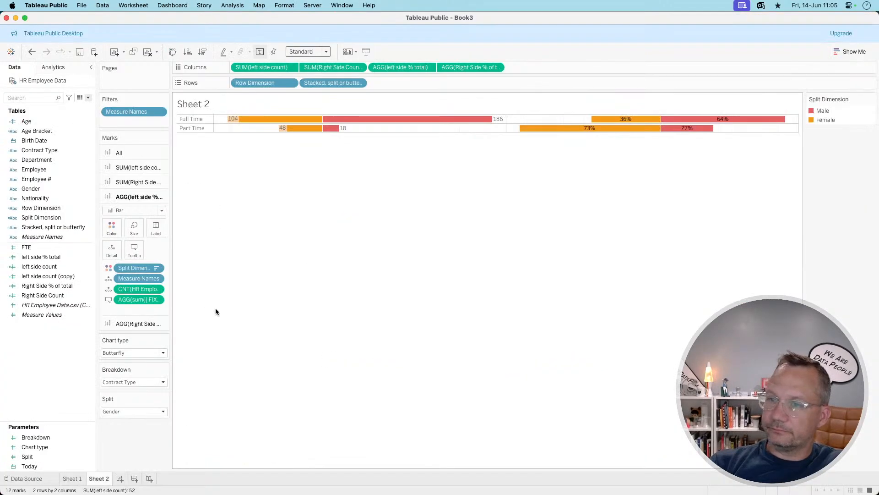
{"action": "left_click", "coordinate": [125, 323]}
{"action": "left_click", "coordinate": [155, 243]}
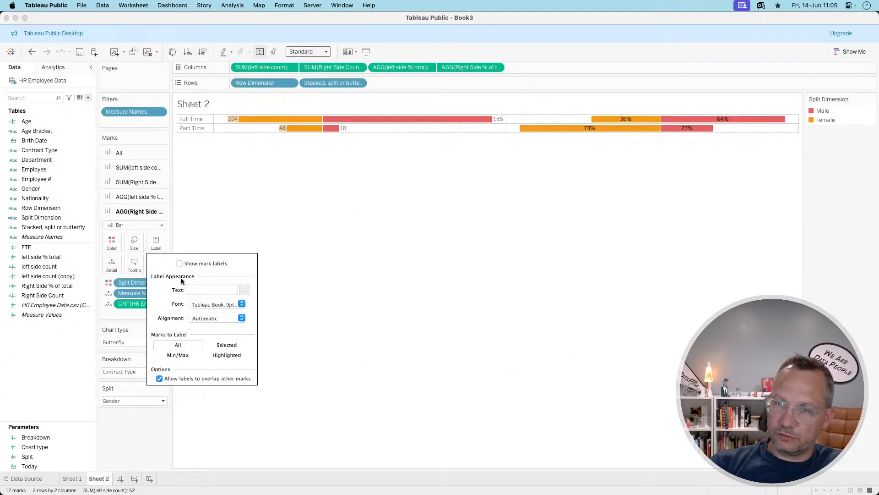
{"action": "left_click", "coordinate": [179, 262]}
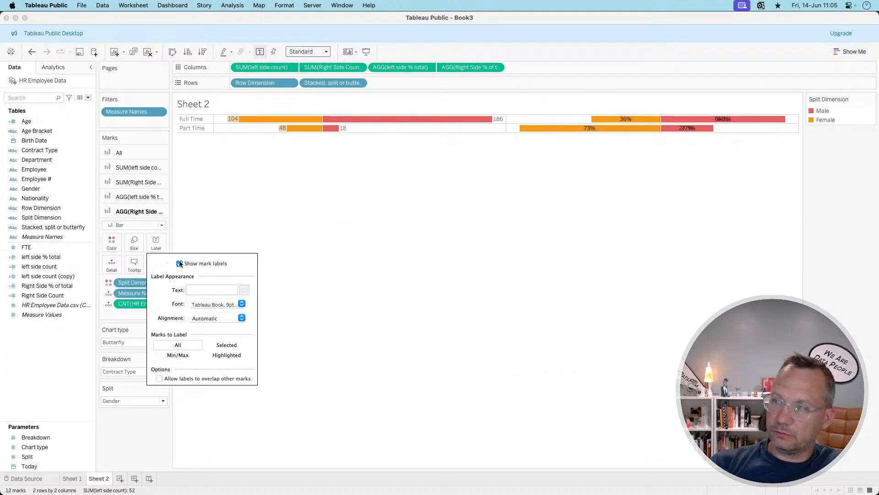
{"action": "left_click", "coordinate": [249, 246]}
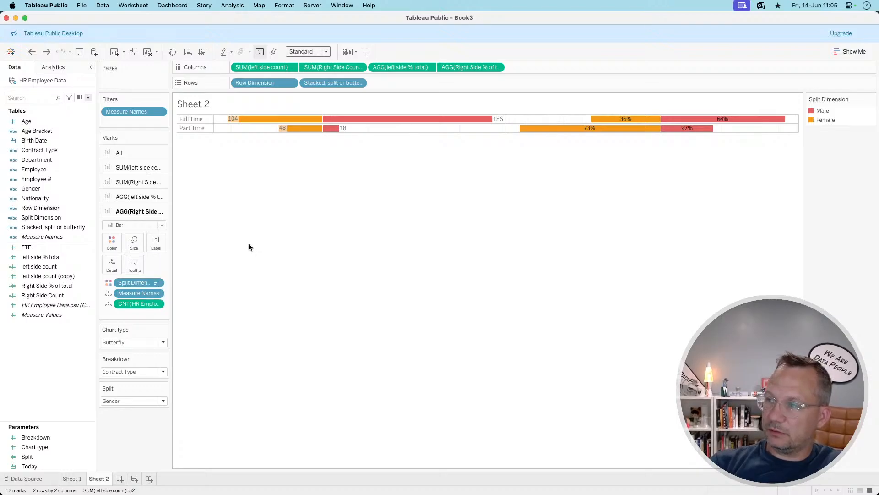
Check the percentage labels with Chart type set to Stacked, and switch Chart type to Split
{"action": "left_click", "coordinate": [123, 342]}
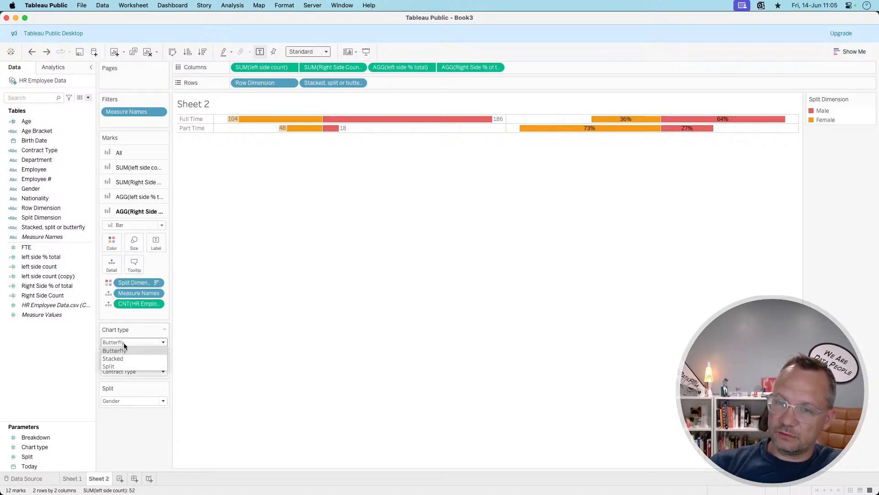
{"action": "left_click", "coordinate": [114, 358]}
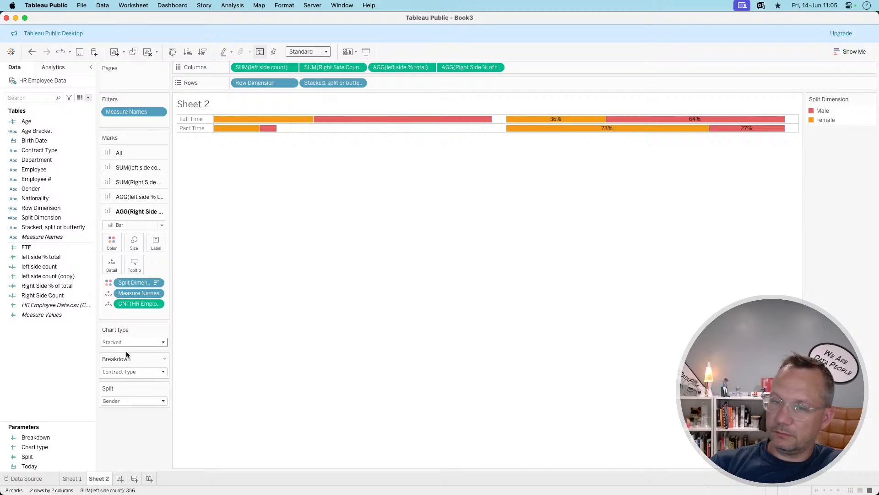
{"action": "left_click", "coordinate": [123, 373]}
{"action": "left_click", "coordinate": [126, 345]}
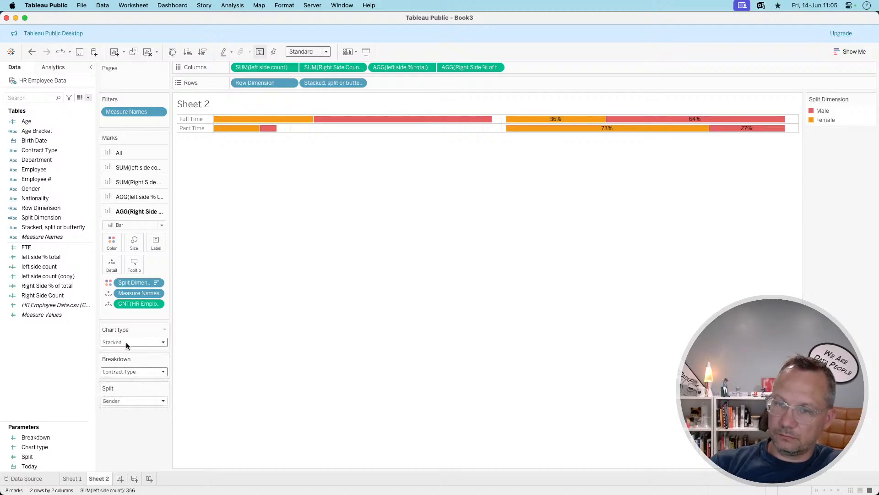
{"action": "left_click", "coordinate": [125, 342]}
{"action": "left_click", "coordinate": [126, 365]}
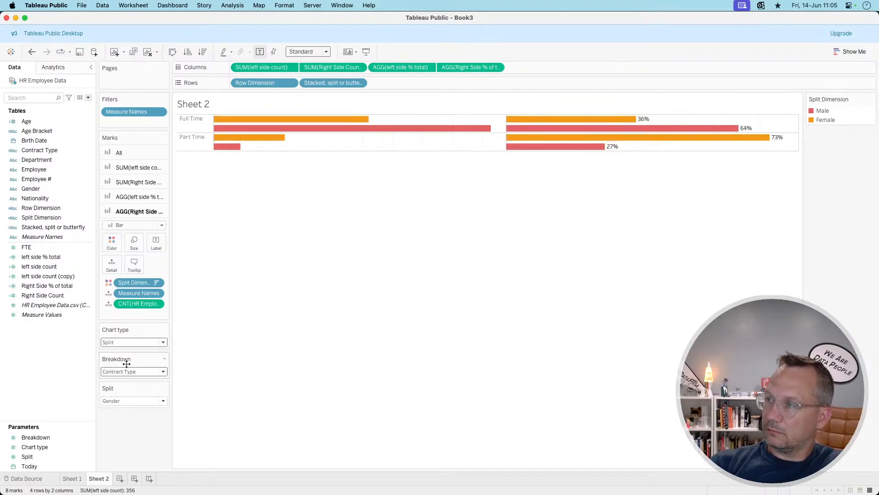
Switch Chart type to Butterfly and set Breakdown to Nationality in Sheet 2
{"action": "left_click", "coordinate": [130, 342]}
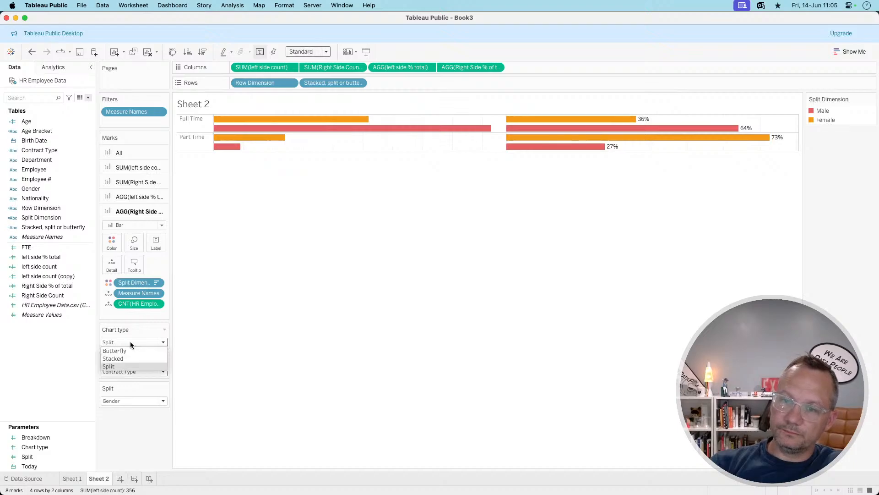
{"action": "left_click", "coordinate": [122, 349]}
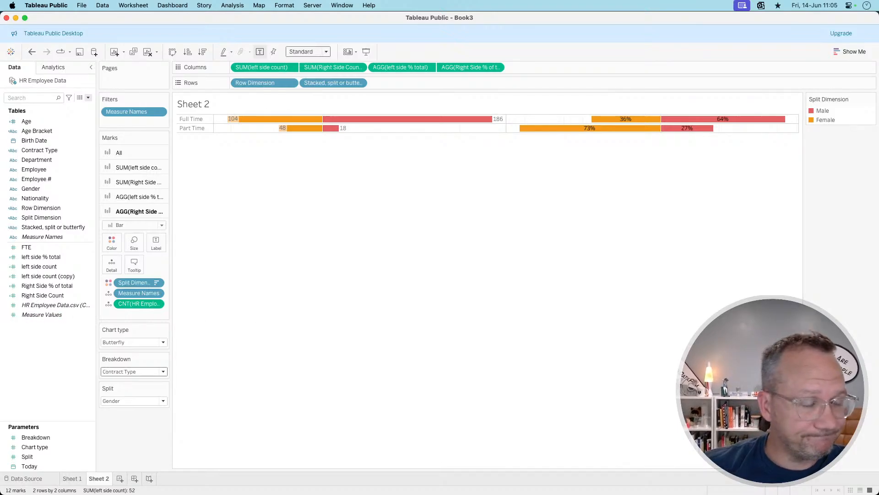
{"action": "mouse_move", "coordinate": [256, 491]}
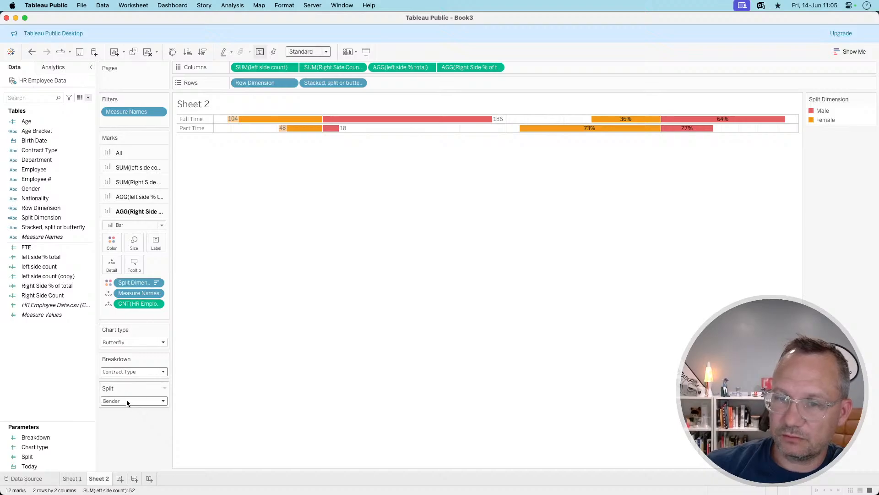
{"action": "left_click", "coordinate": [126, 343]}
{"action": "left_click", "coordinate": [127, 344]}
{"action": "left_click", "coordinate": [124, 371]}
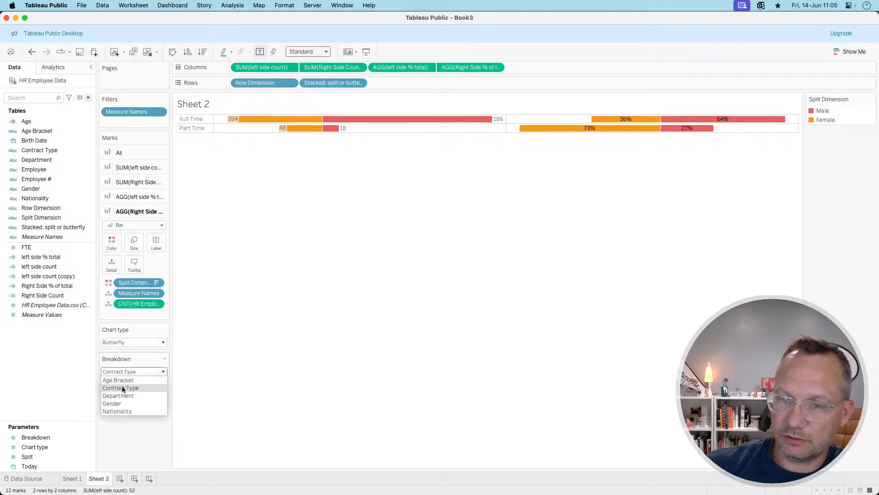
{"action": "left_click", "coordinate": [120, 407]}
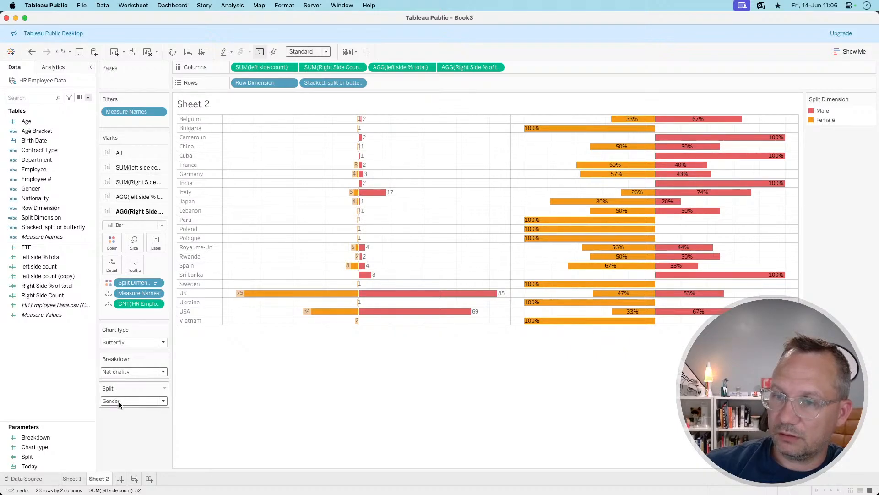
{"action": "left_click", "coordinate": [119, 402]}
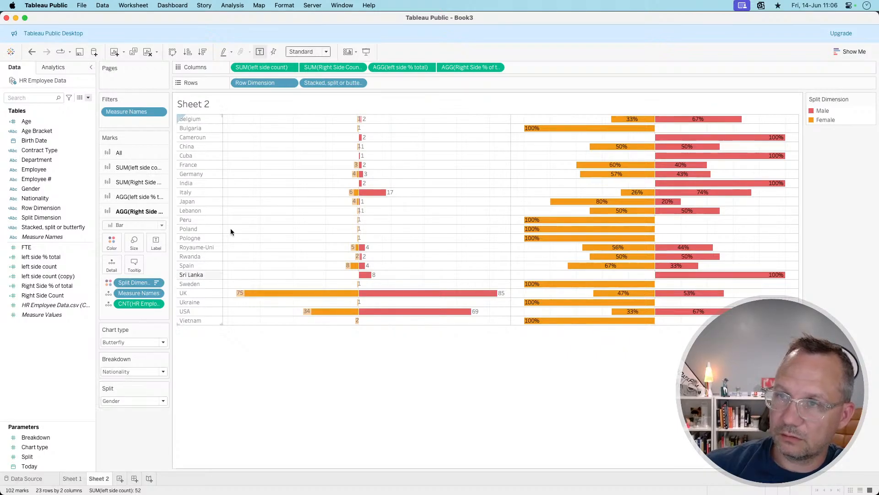
Sort the Row Dimension rows in descending order by the count of the HR Employee Data.csv field
{"action": "left_click", "coordinate": [290, 83]}
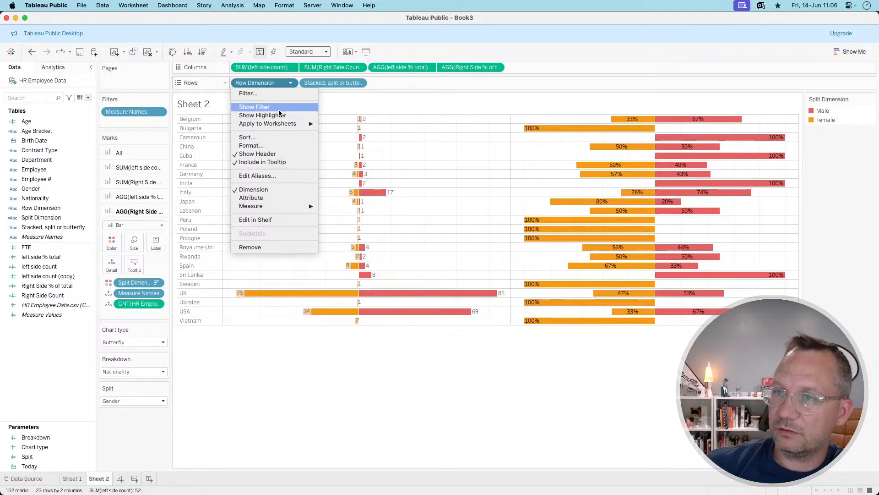
{"action": "left_click", "coordinate": [265, 137]}
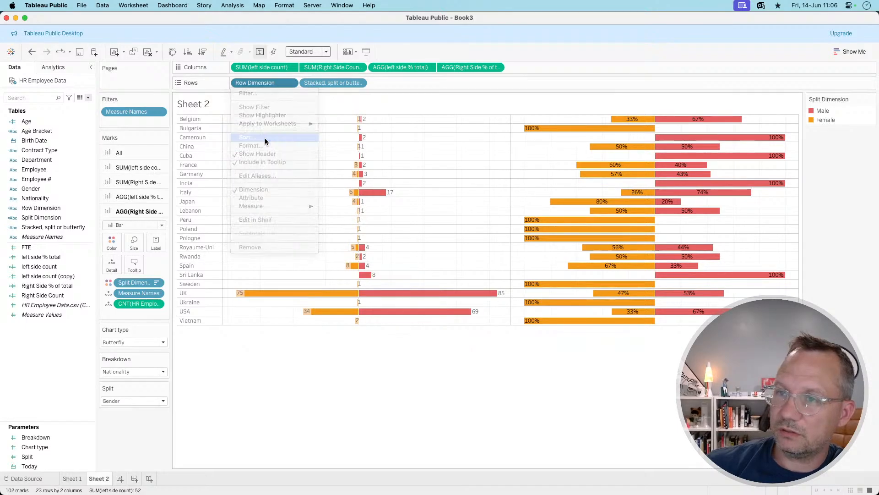
{"action": "left_click", "coordinate": [399, 281]}
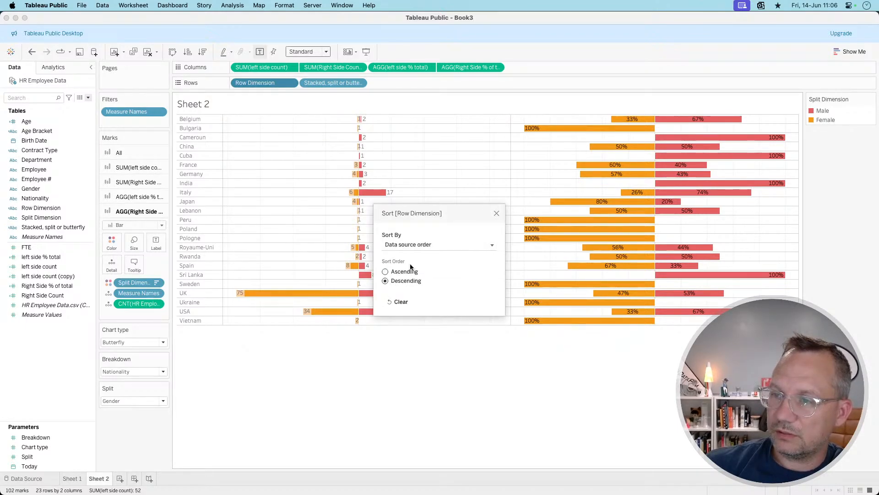
{"action": "left_click", "coordinate": [423, 243]}
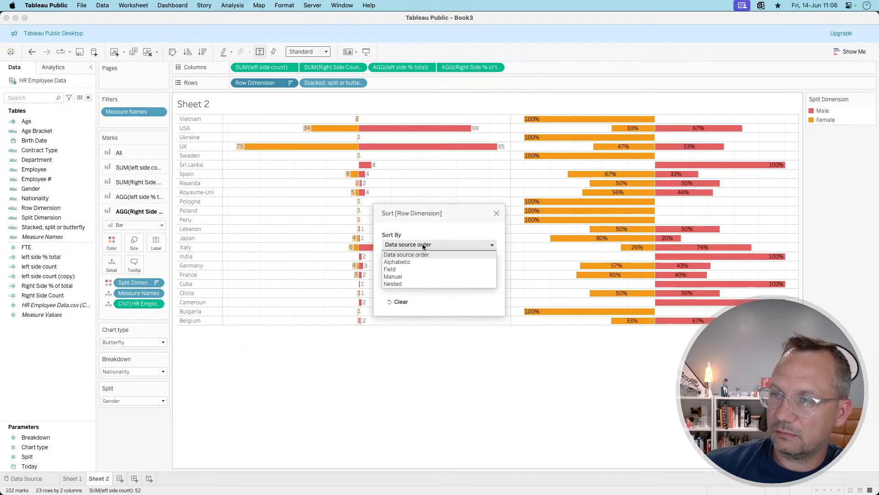
{"action": "left_click", "coordinate": [413, 269]}
{"action": "left_click", "coordinate": [413, 308]}
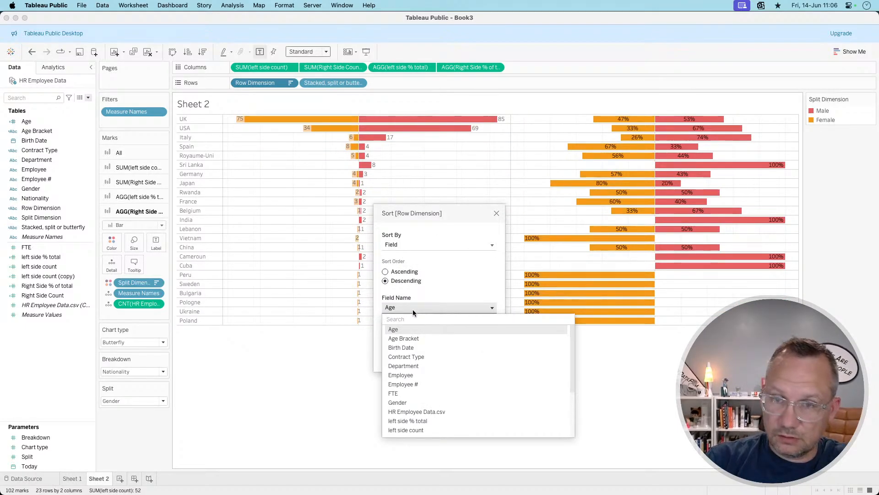
{"action": "type", "text": "hr"}
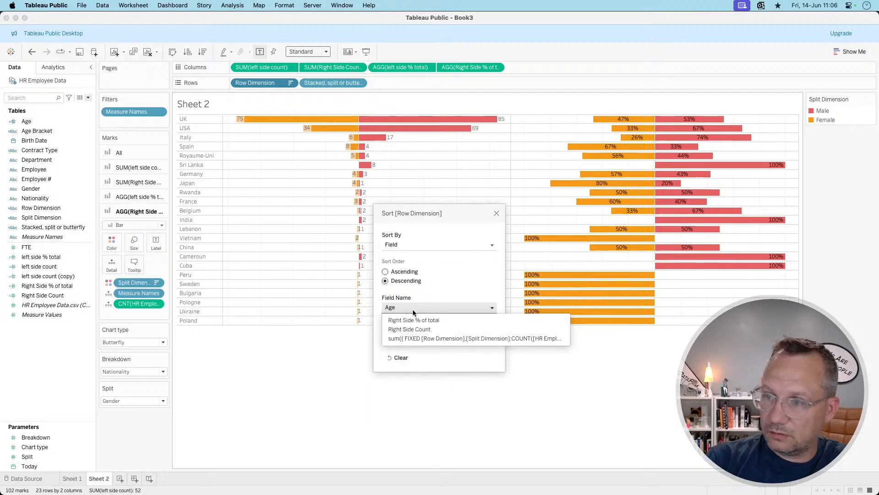
{"action": "key", "text": "Return"}
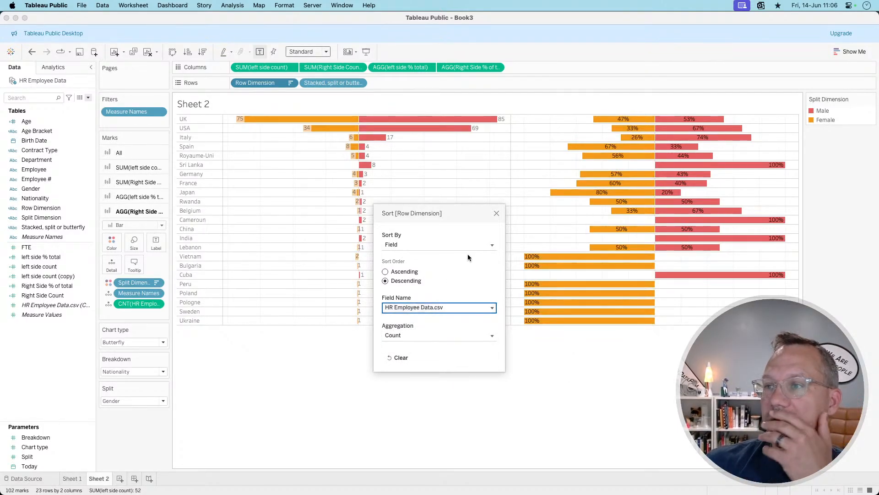
{"action": "left_click", "coordinate": [496, 213]}
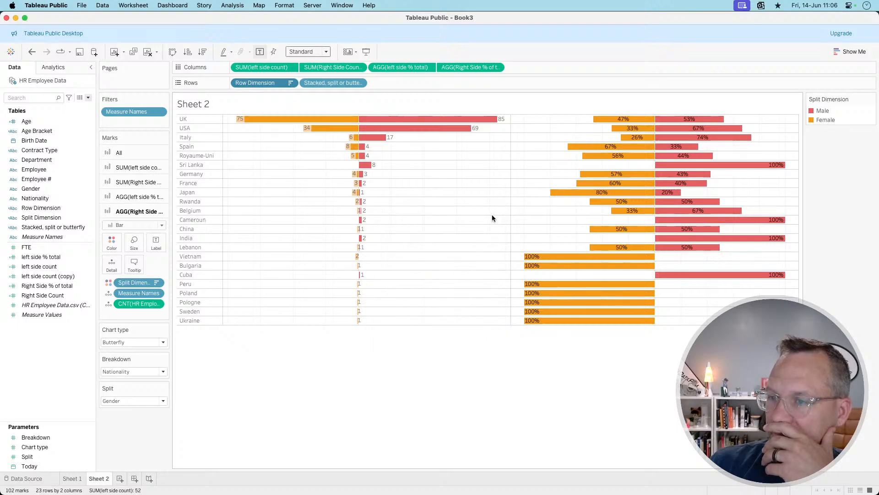
Set Split to Contract Type, and try the sorted chart with Breakdown set to Gender and Department
{"action": "left_click", "coordinate": [128, 402]}
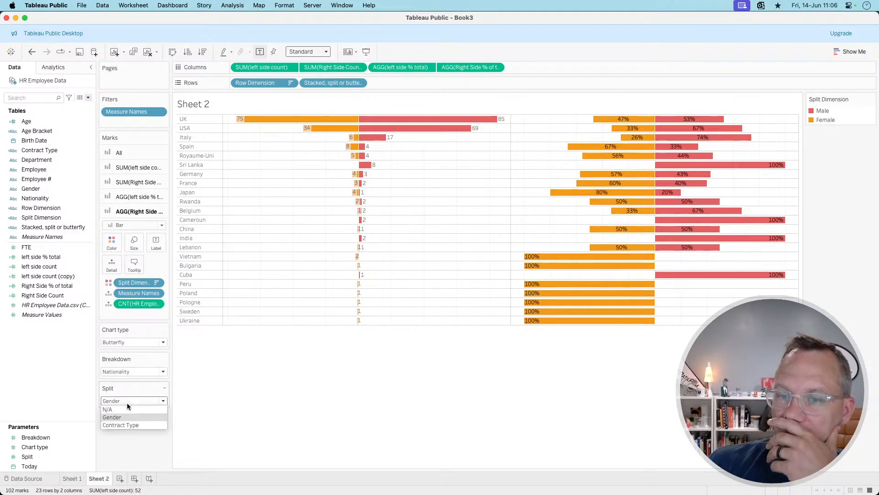
{"action": "left_click", "coordinate": [119, 421]}
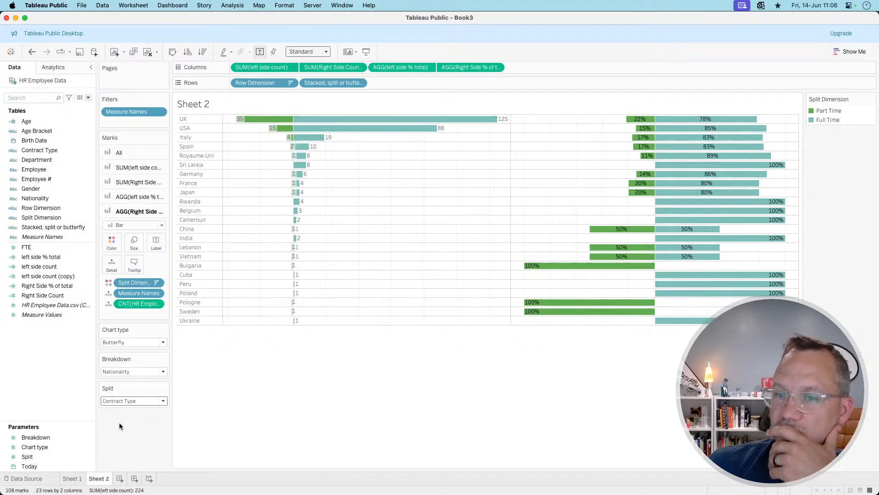
{"action": "left_click", "coordinate": [137, 372]}
{"action": "left_click", "coordinate": [119, 402]}
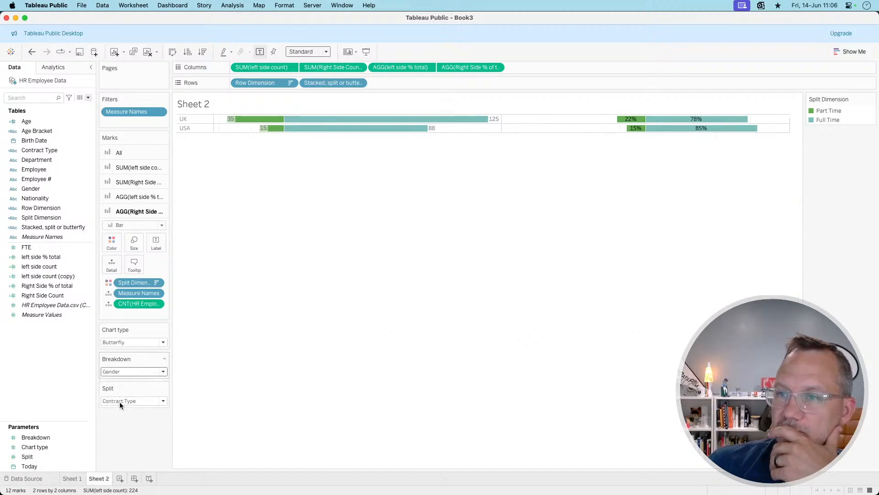
{"action": "left_click", "coordinate": [127, 371]}
{"action": "left_click", "coordinate": [119, 394]}
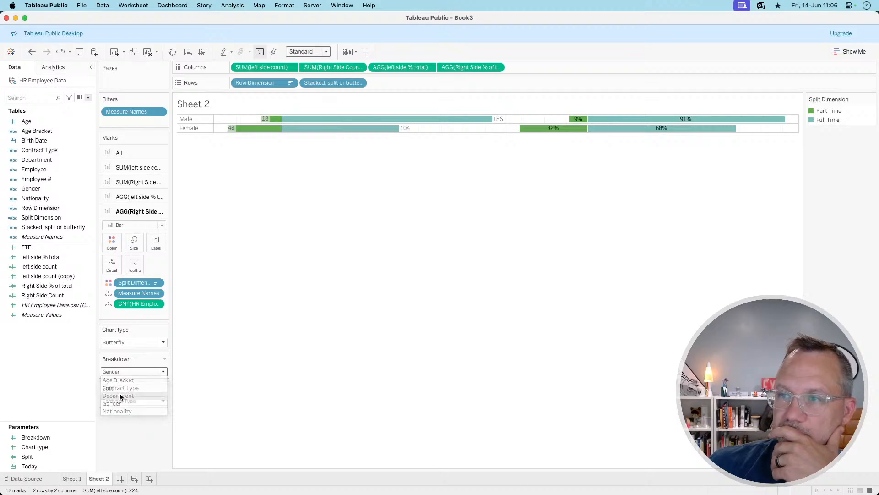